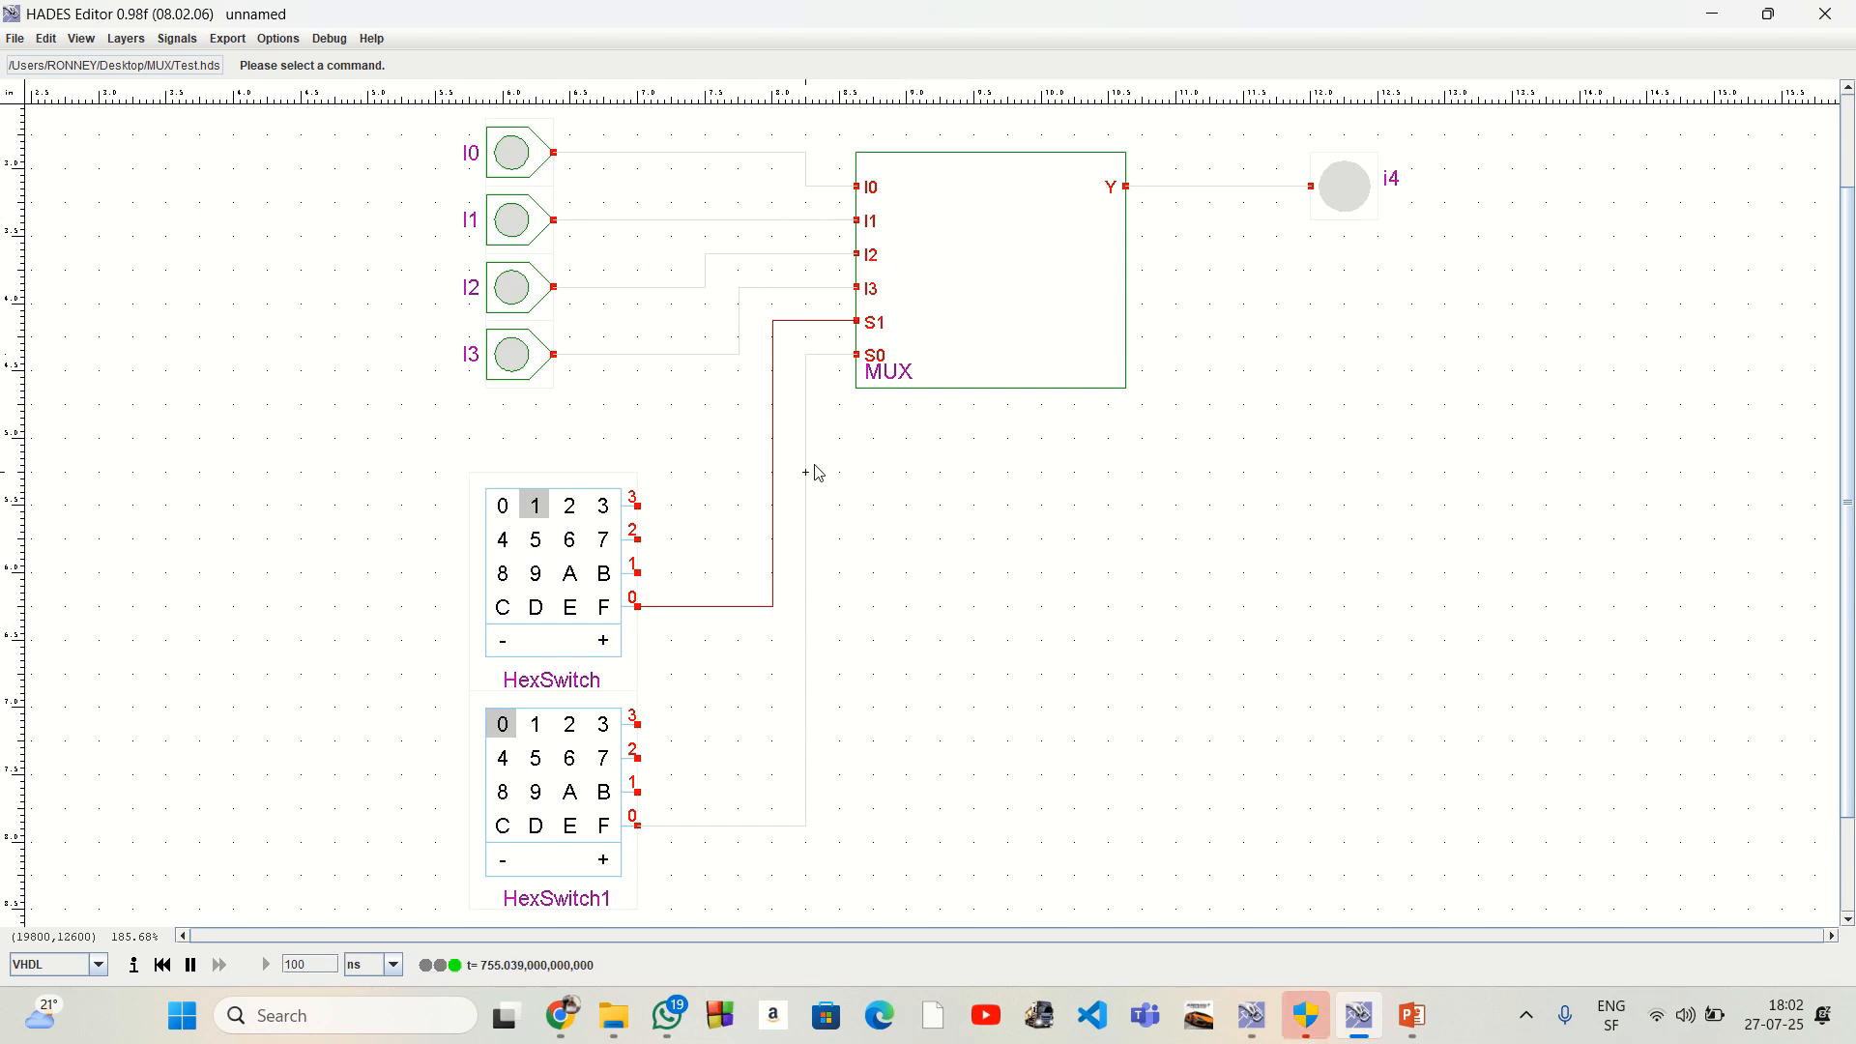
Step: Switch to the Google Sheets spreadsheet in Chrome and examine the MUX diagram's inputs I0–I3, select lines S1 and S0, and output Y
left_click(561, 1016)
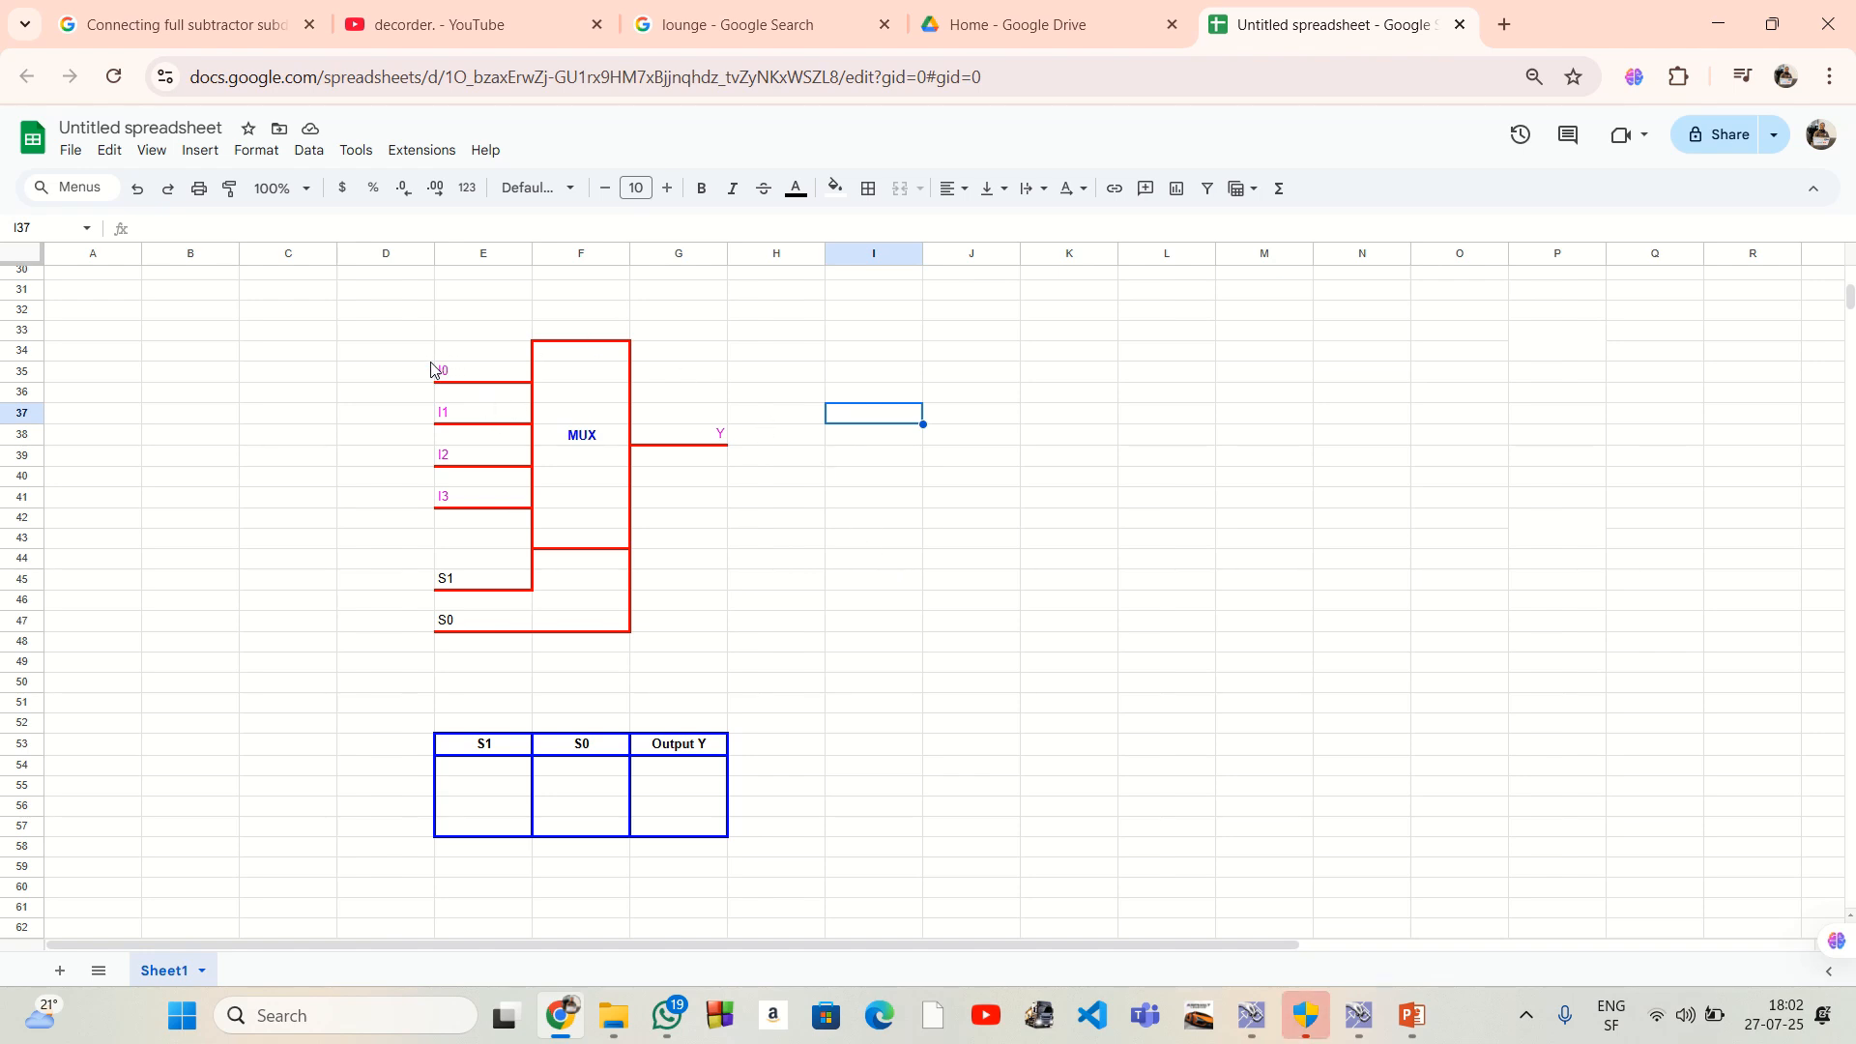
left_click_drag(440, 375, 445, 513)
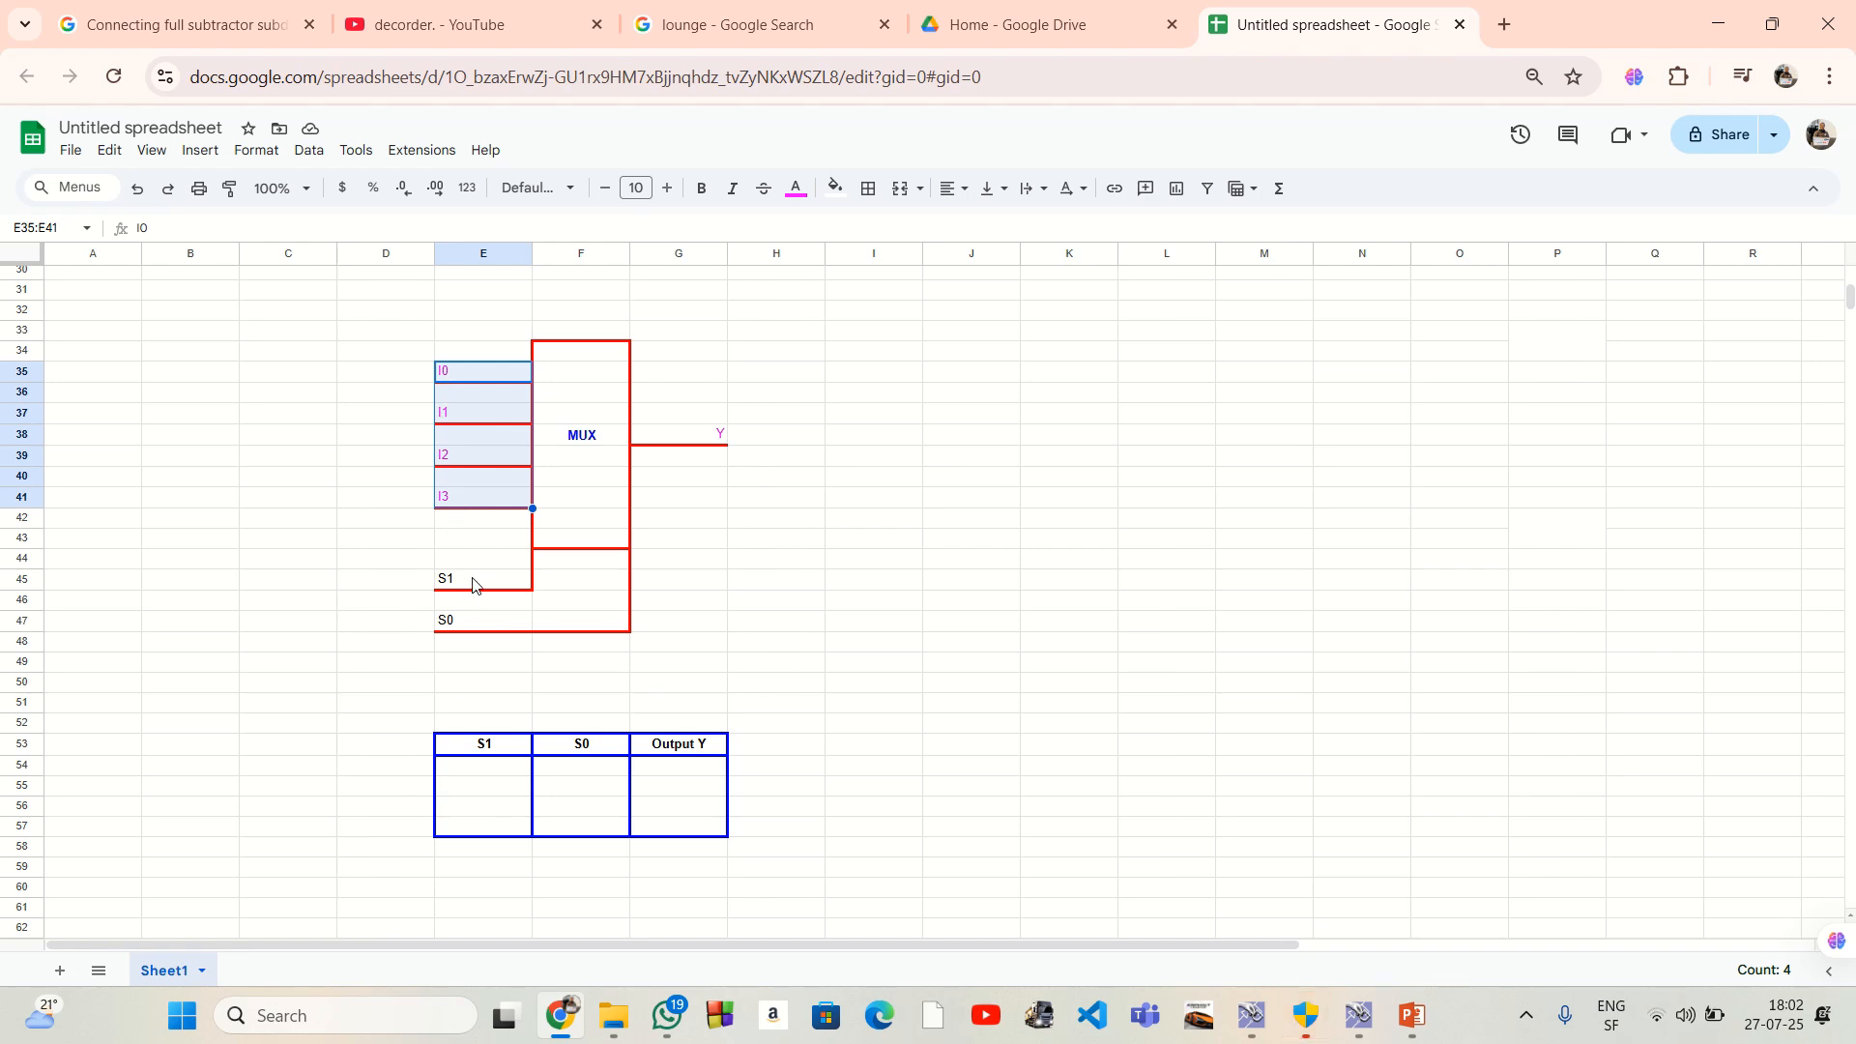
left_click_drag(473, 584, 476, 626)
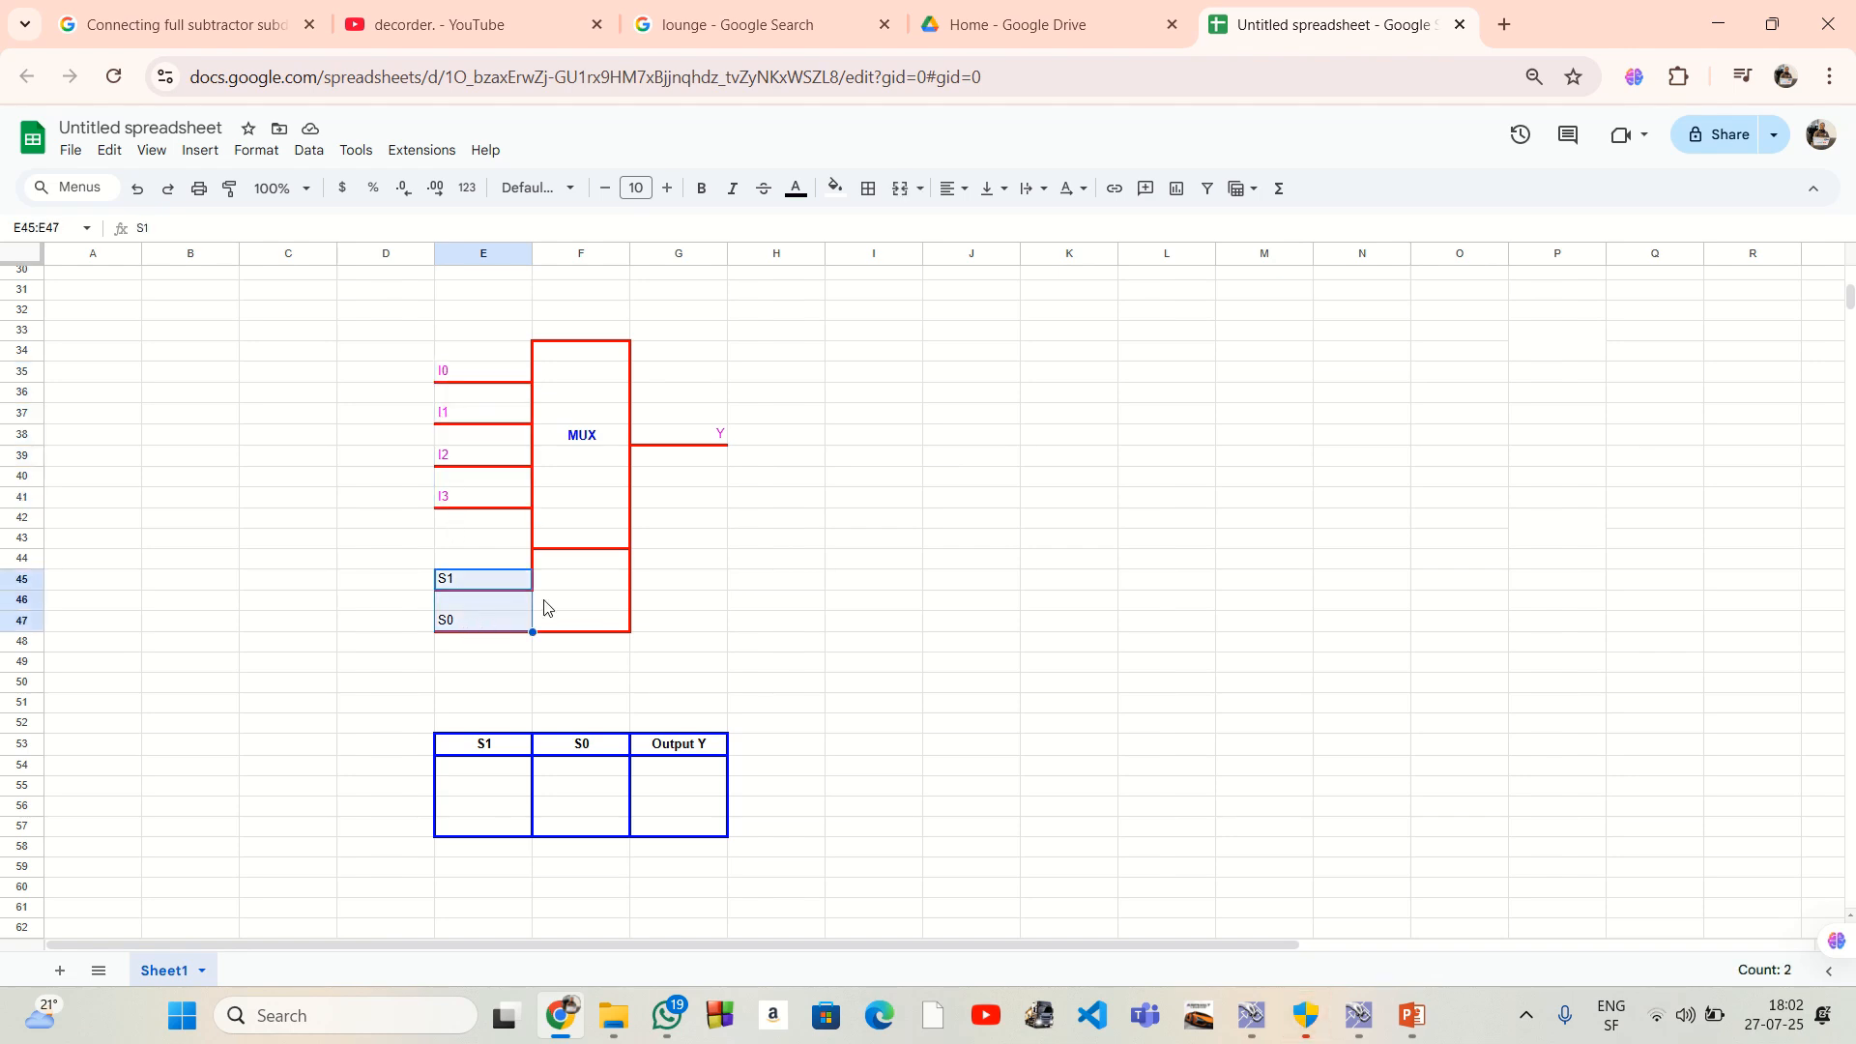
left_click(774, 581)
left_click(706, 437)
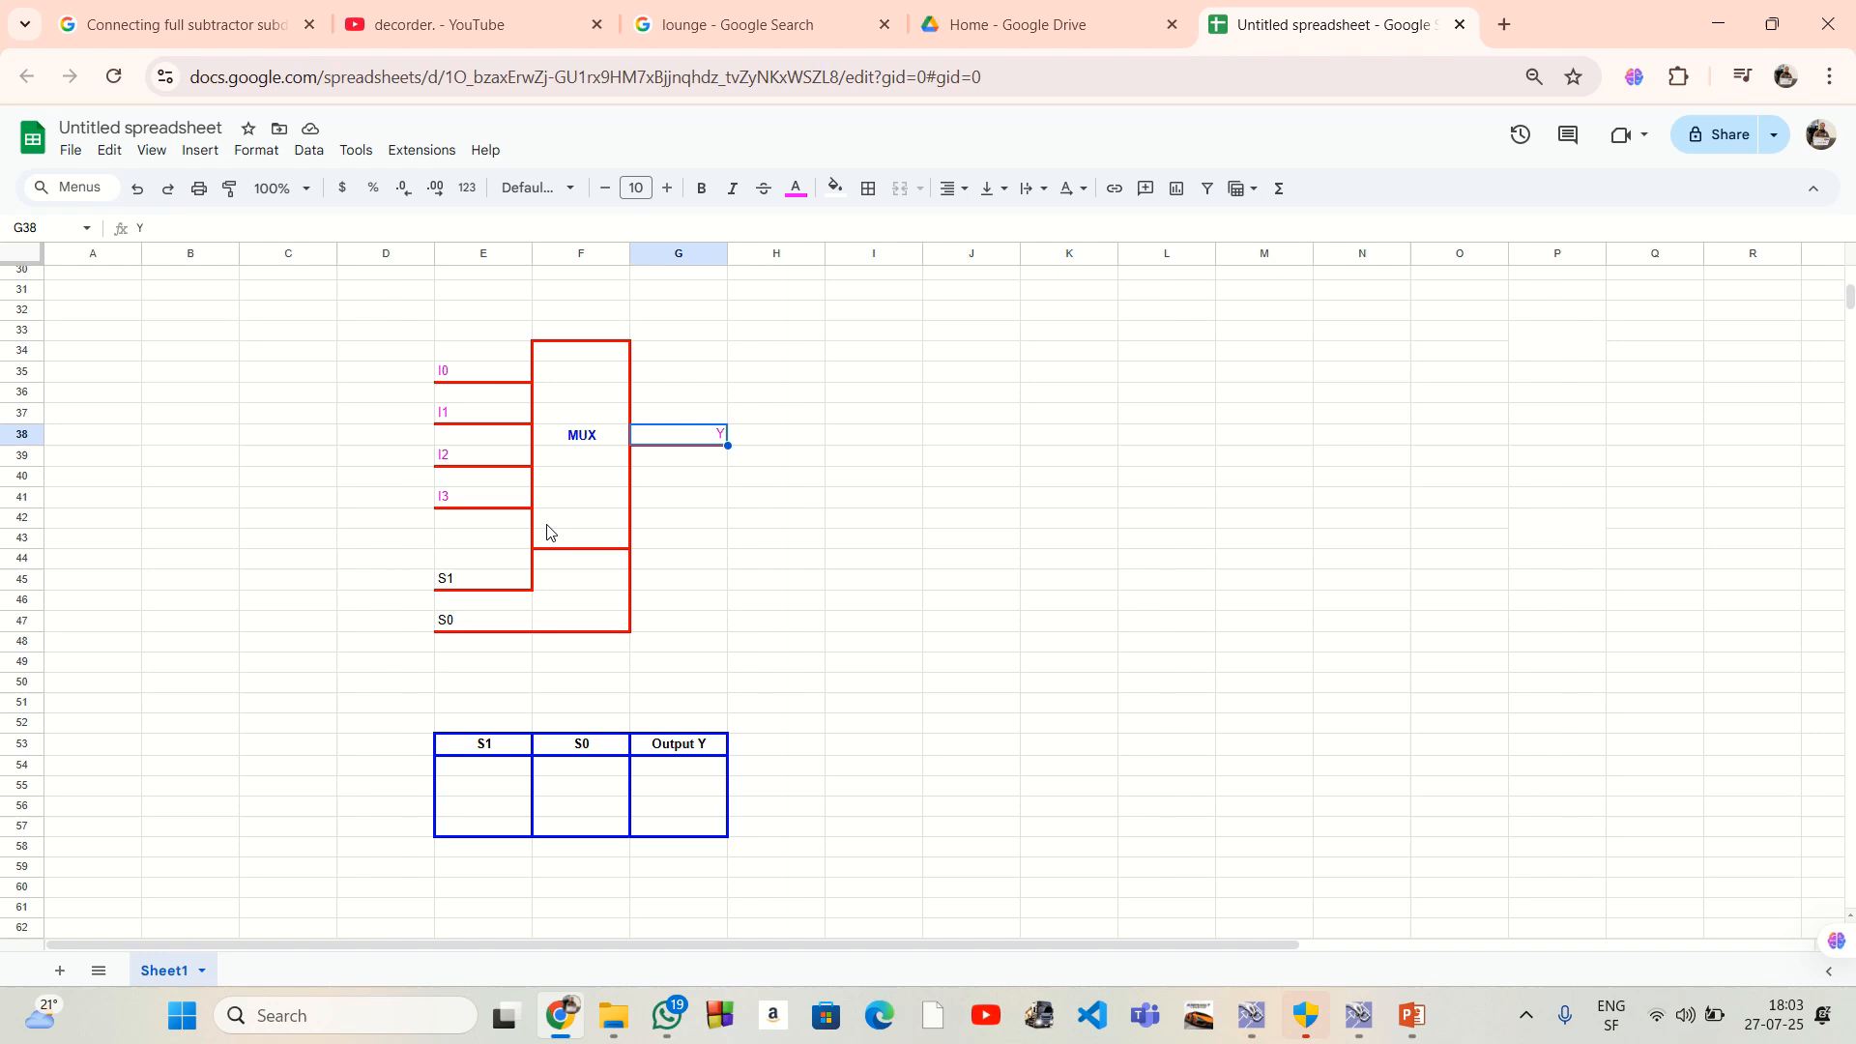
Step: Fill the first two truth table rows under S1 and S0 with 0, 0 and 0, 1
left_click(491, 763)
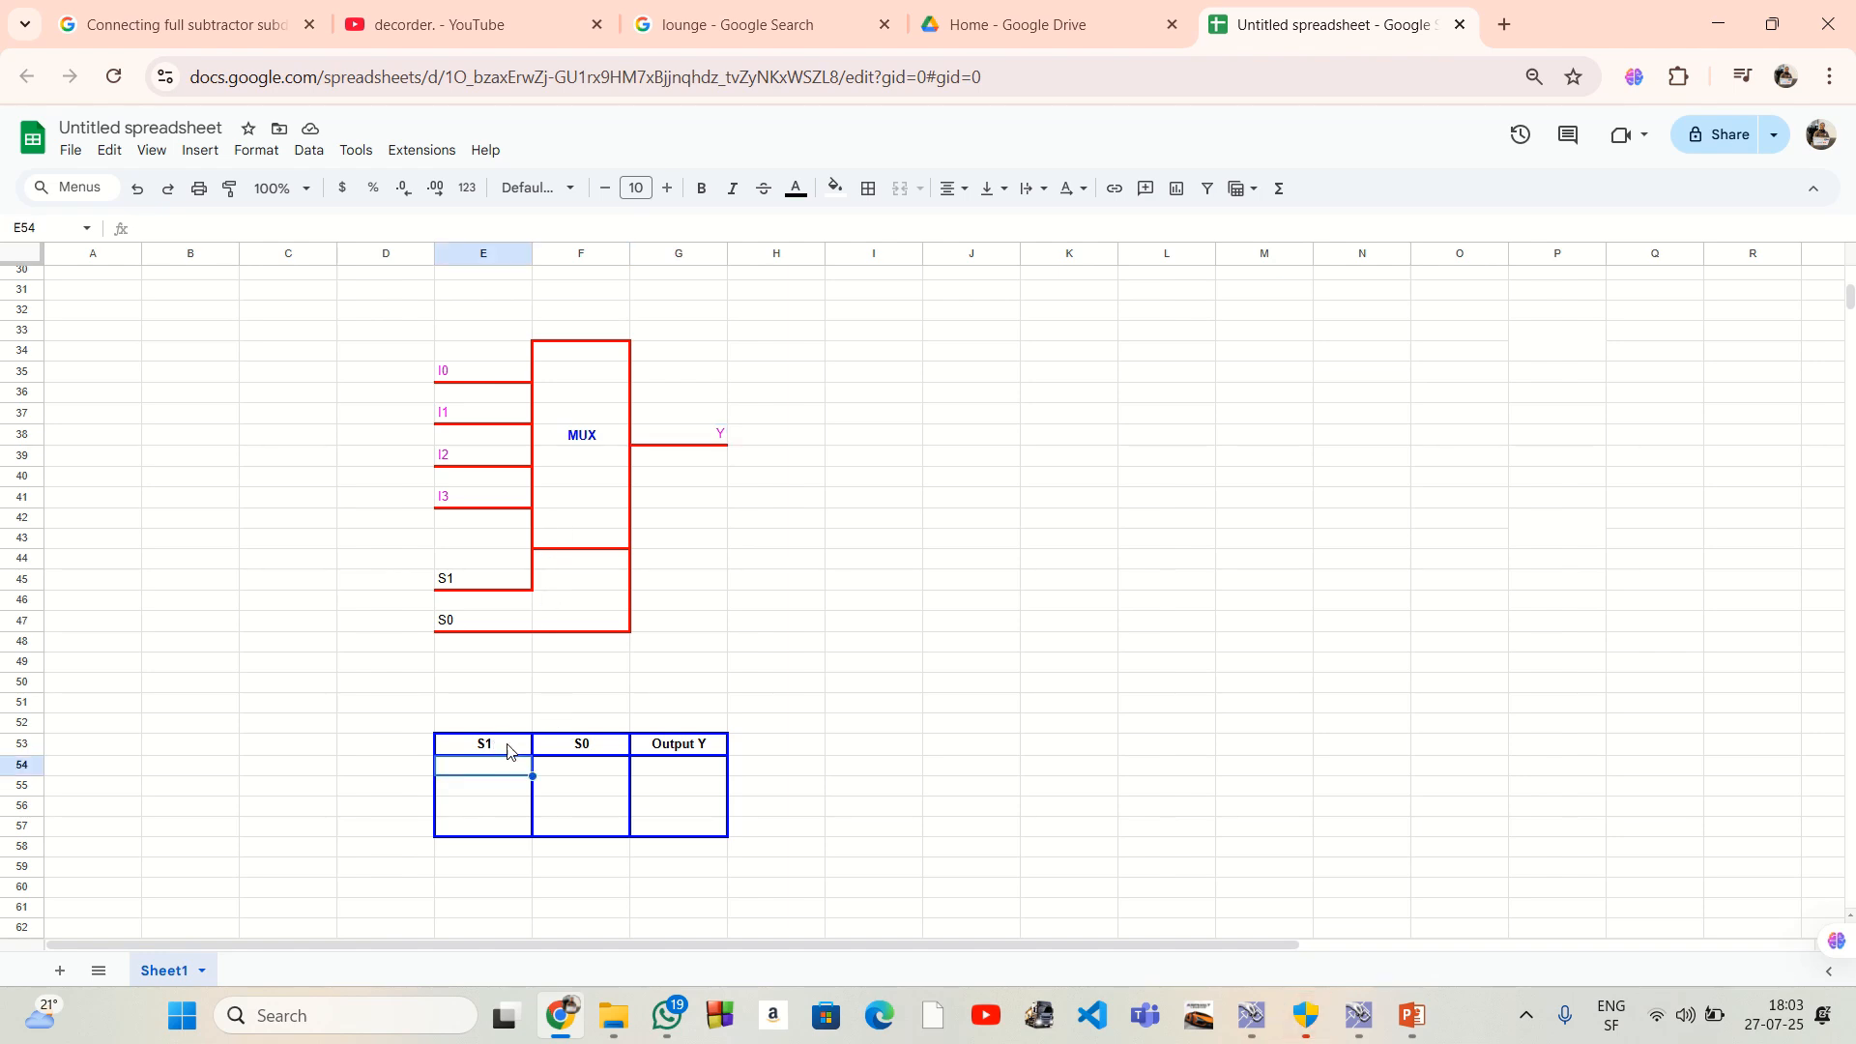
type("0")
left_click(586, 767)
type("0")
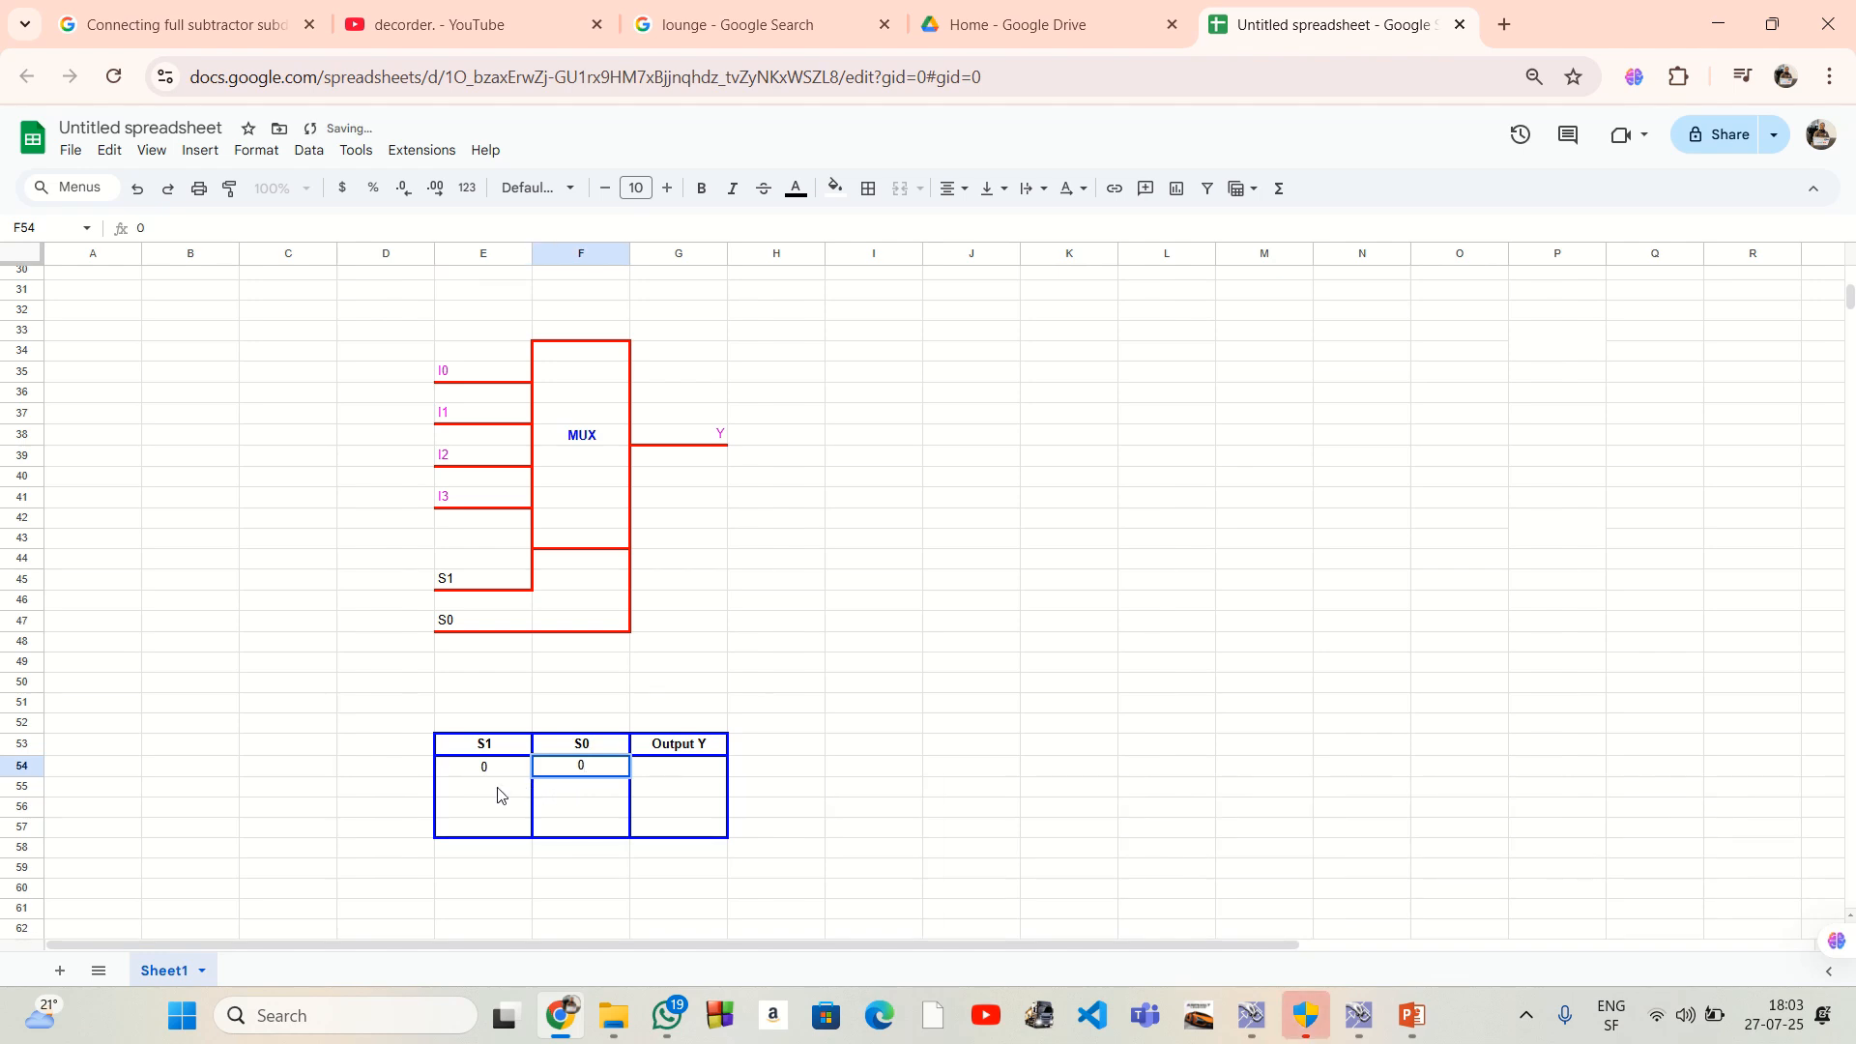
left_click(498, 791)
type("0")
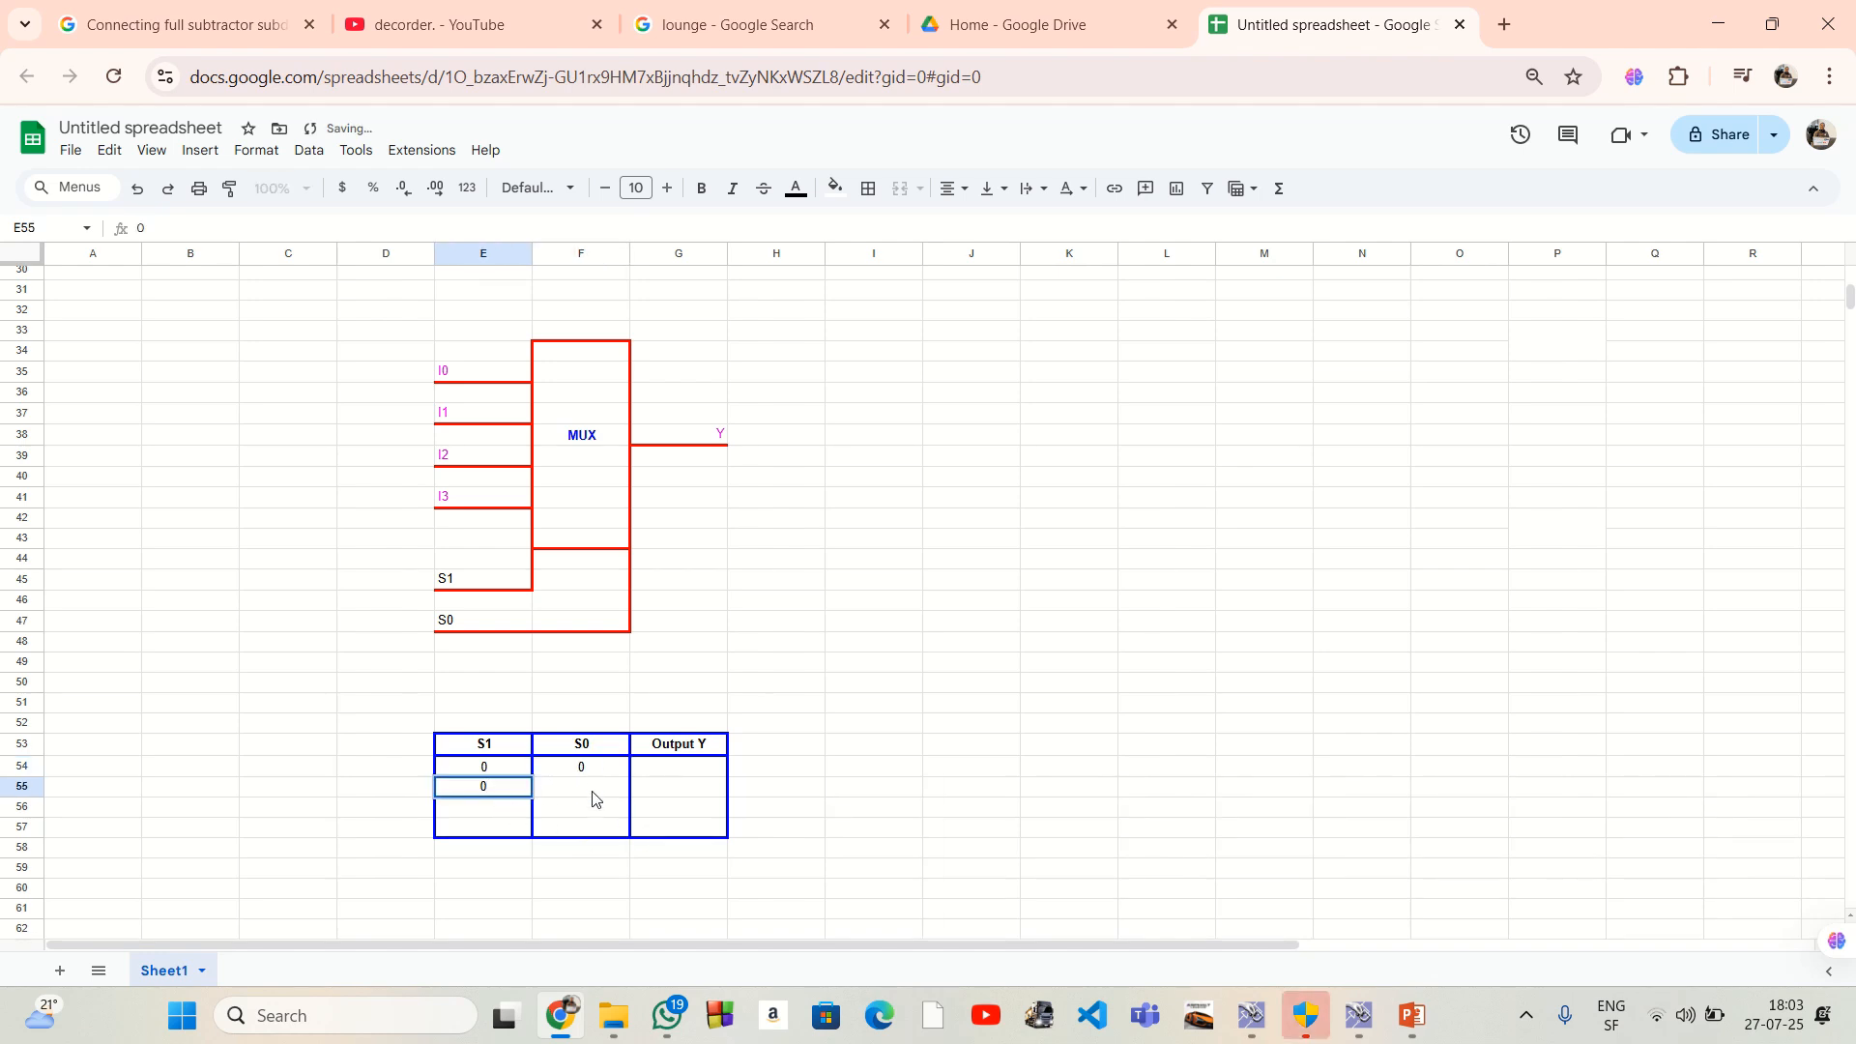
left_click(595, 795)
type("1")
Step: Fill the last two truth table rows under S1 and S0 with 1, 0 and 1, 1
left_click(498, 812)
type("1")
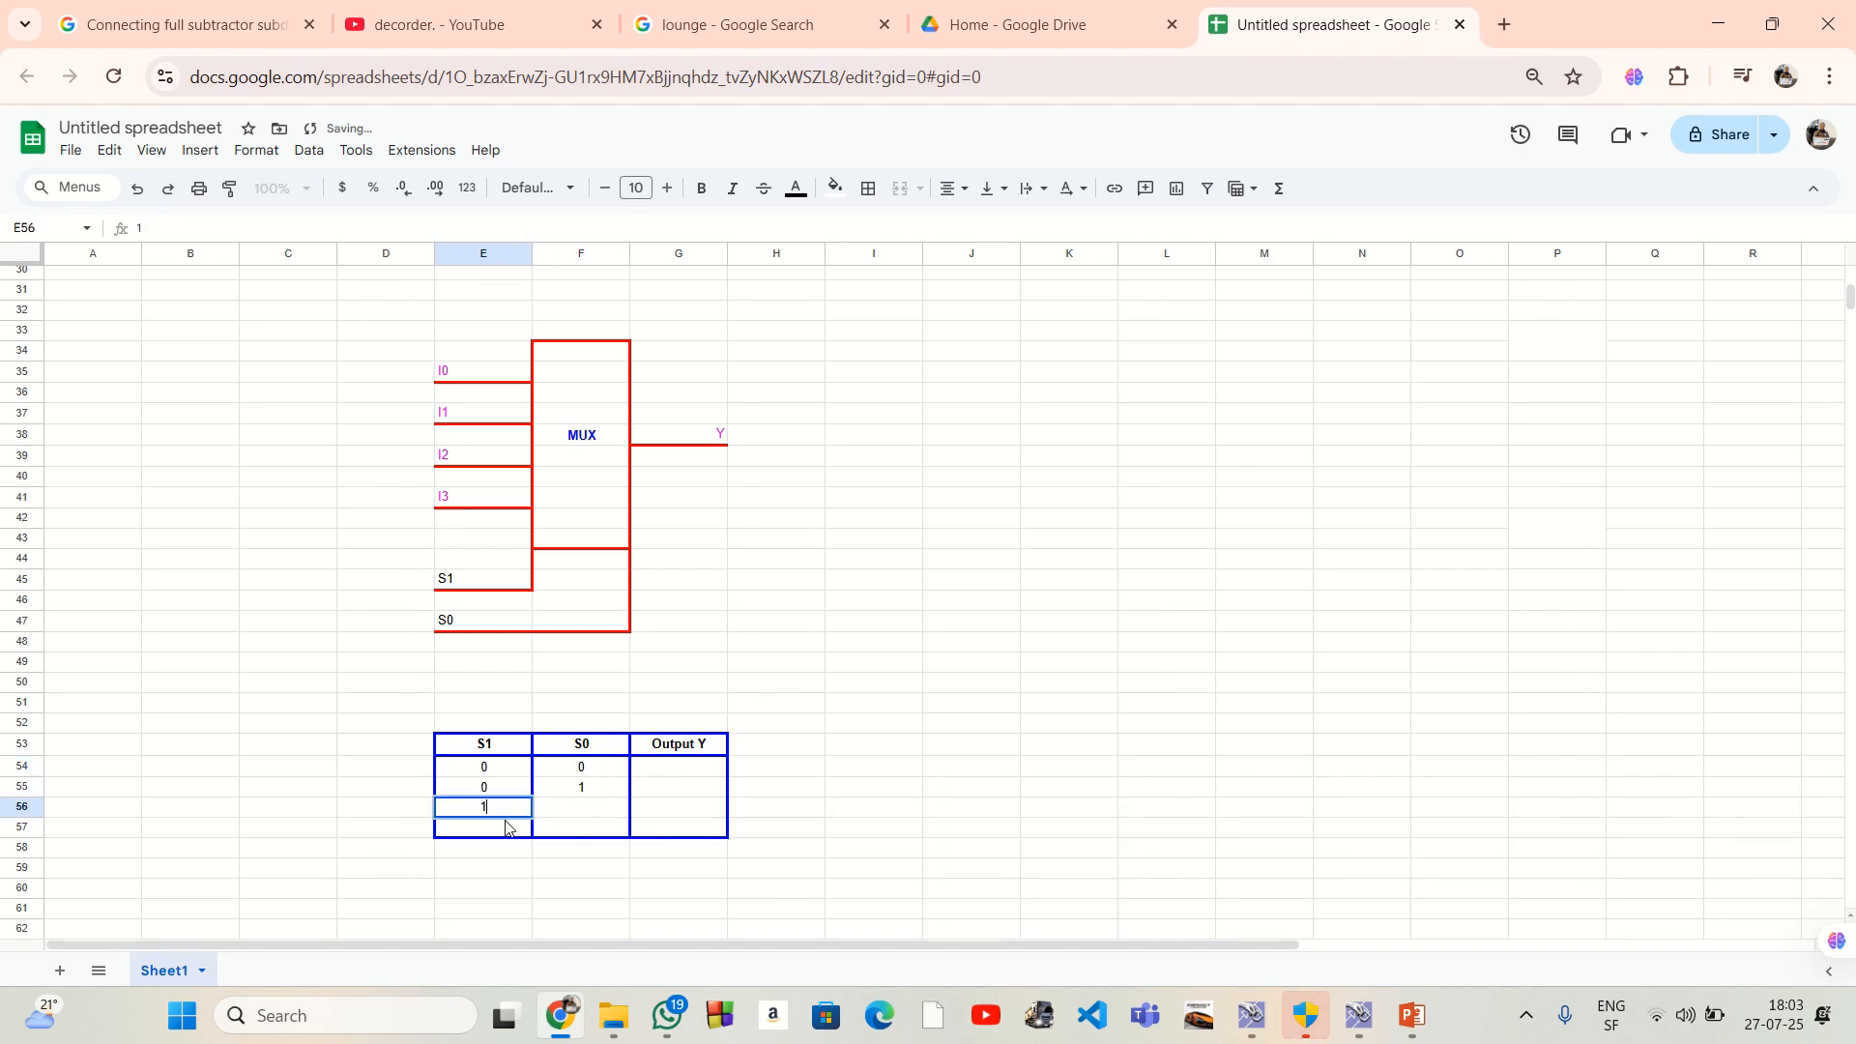
left_click(611, 815)
type("0")
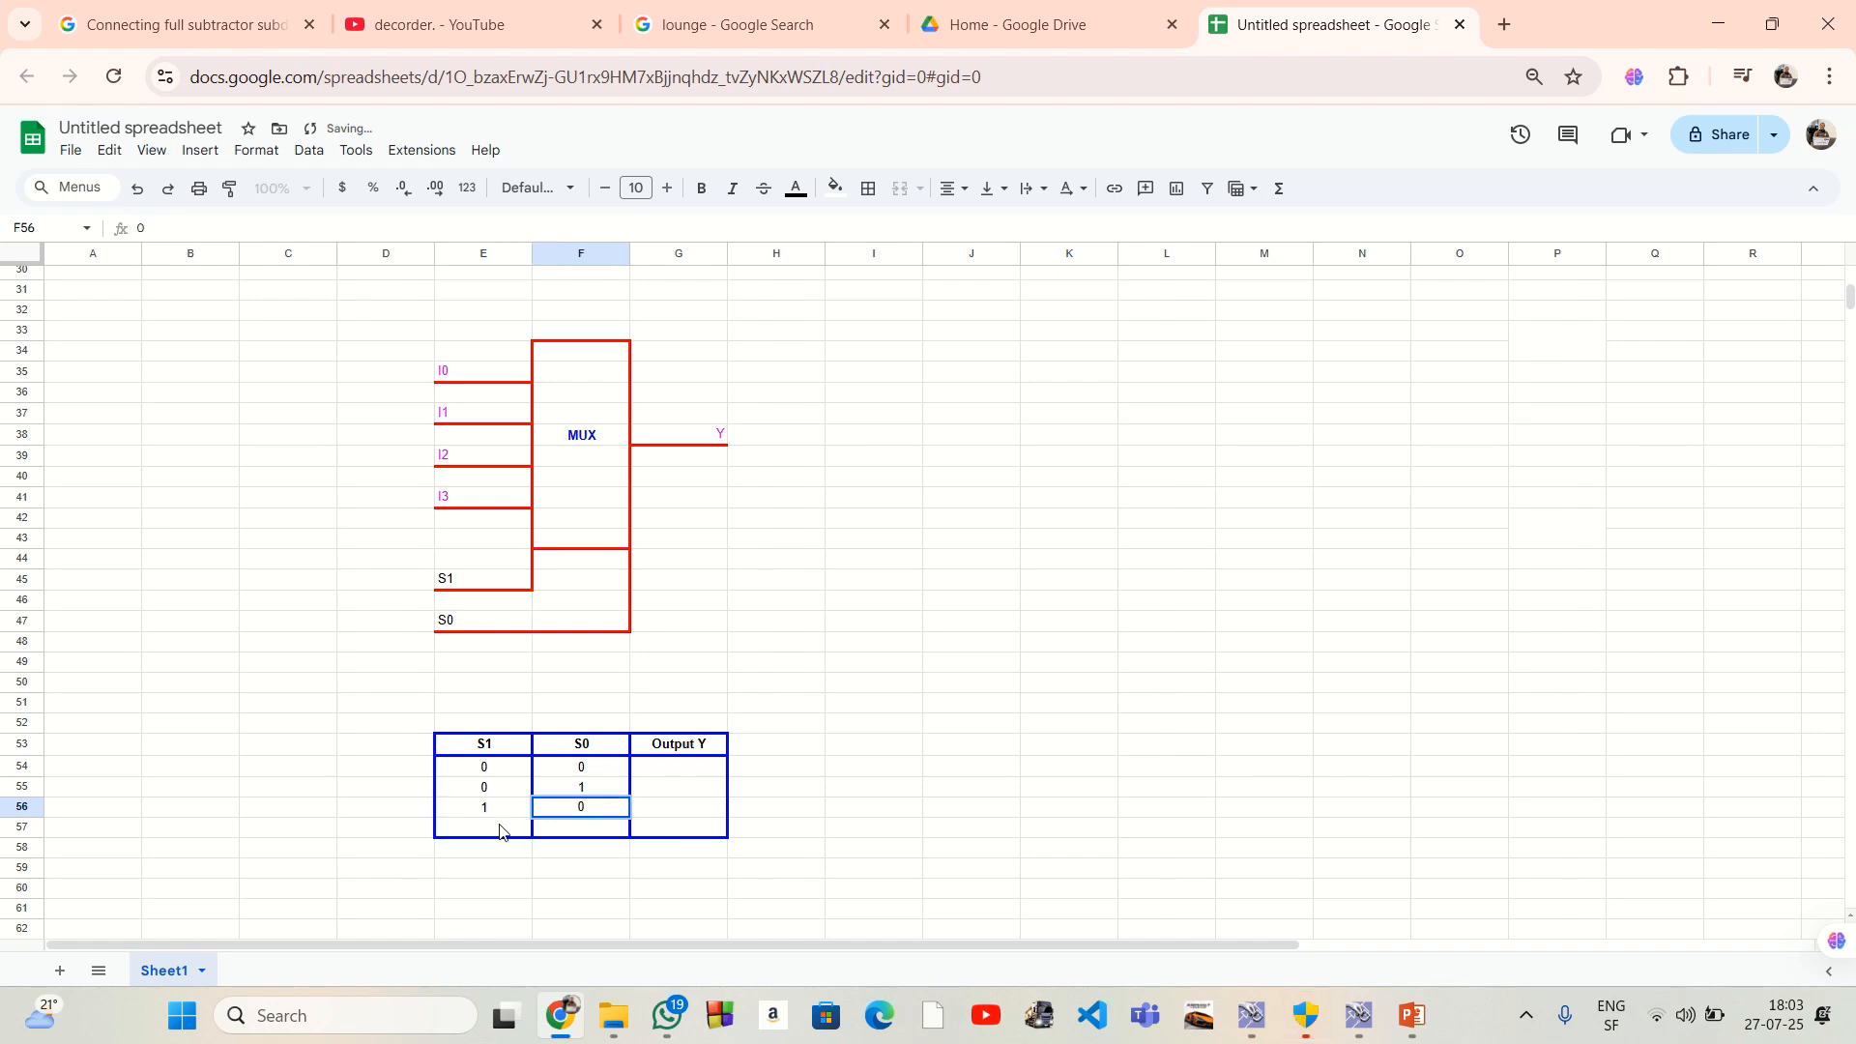
left_click(500, 829)
type("1")
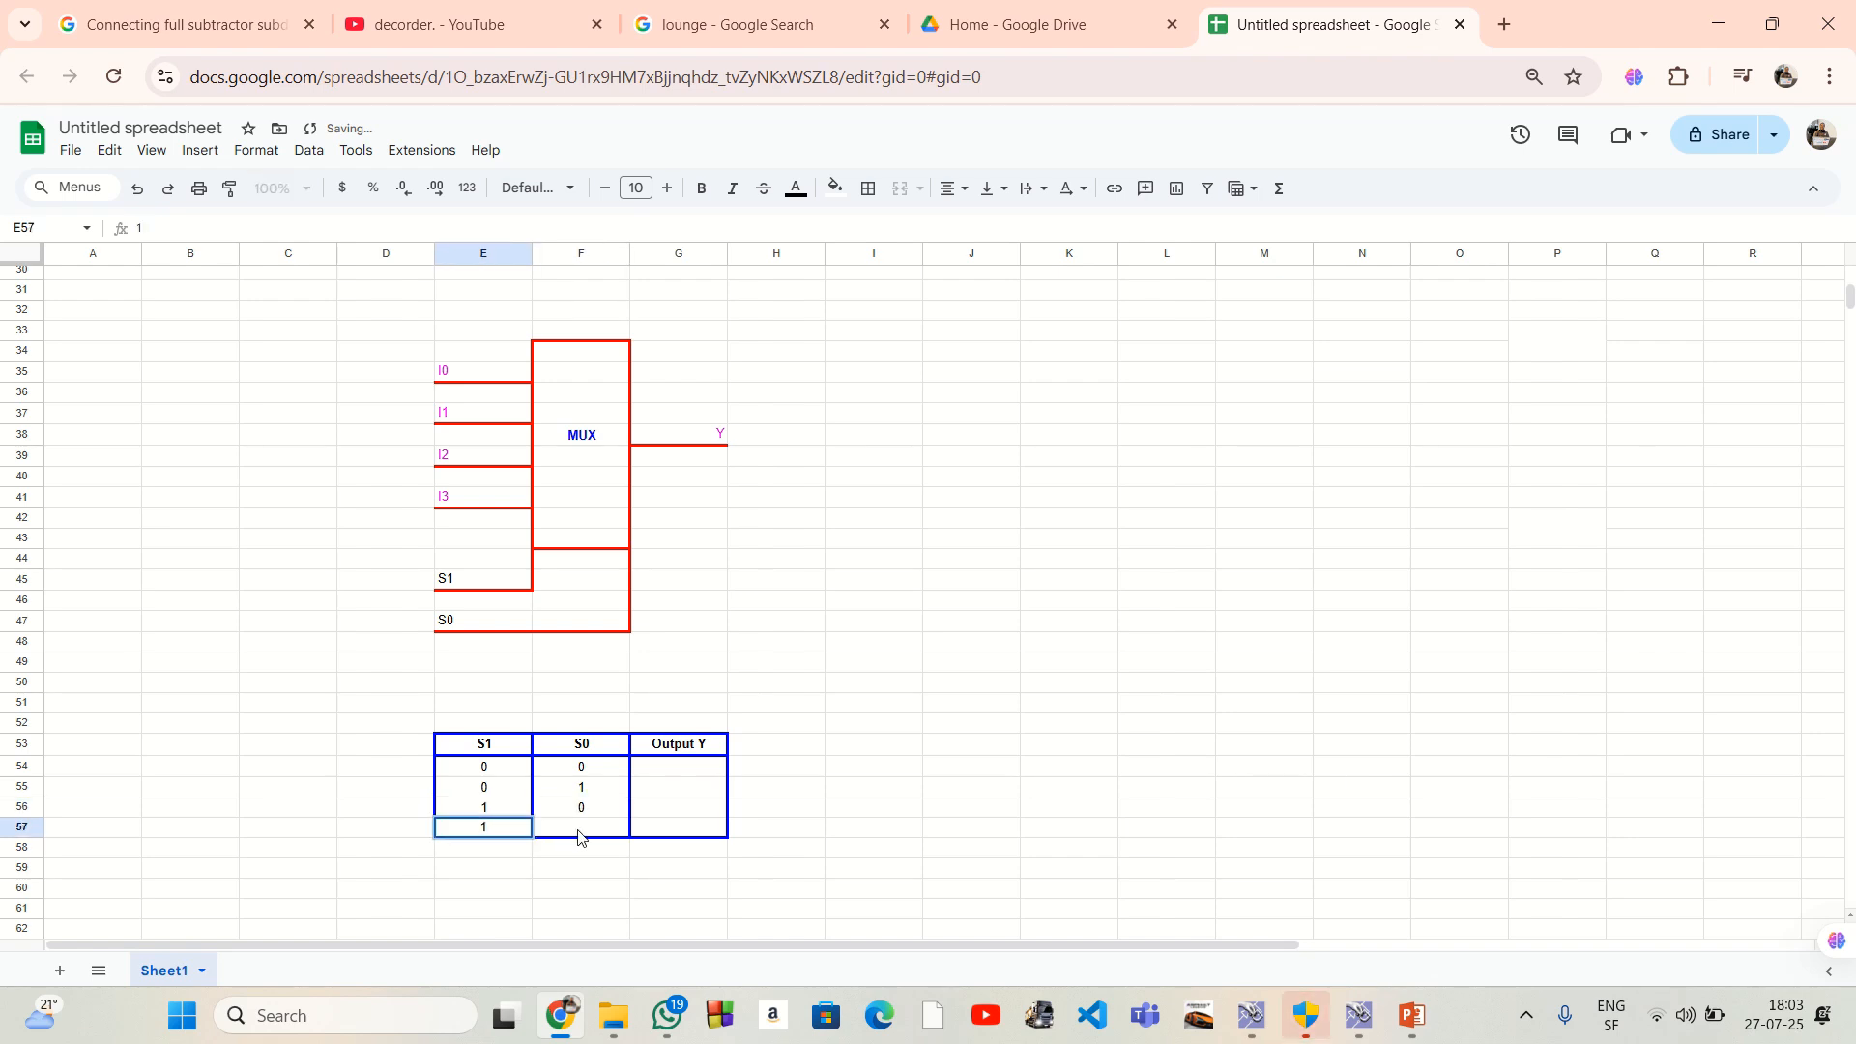
left_click(578, 834)
type("1")
Step: Enter I0 and I1 as Output Y for the select combinations 00 and 01
left_click(687, 774)
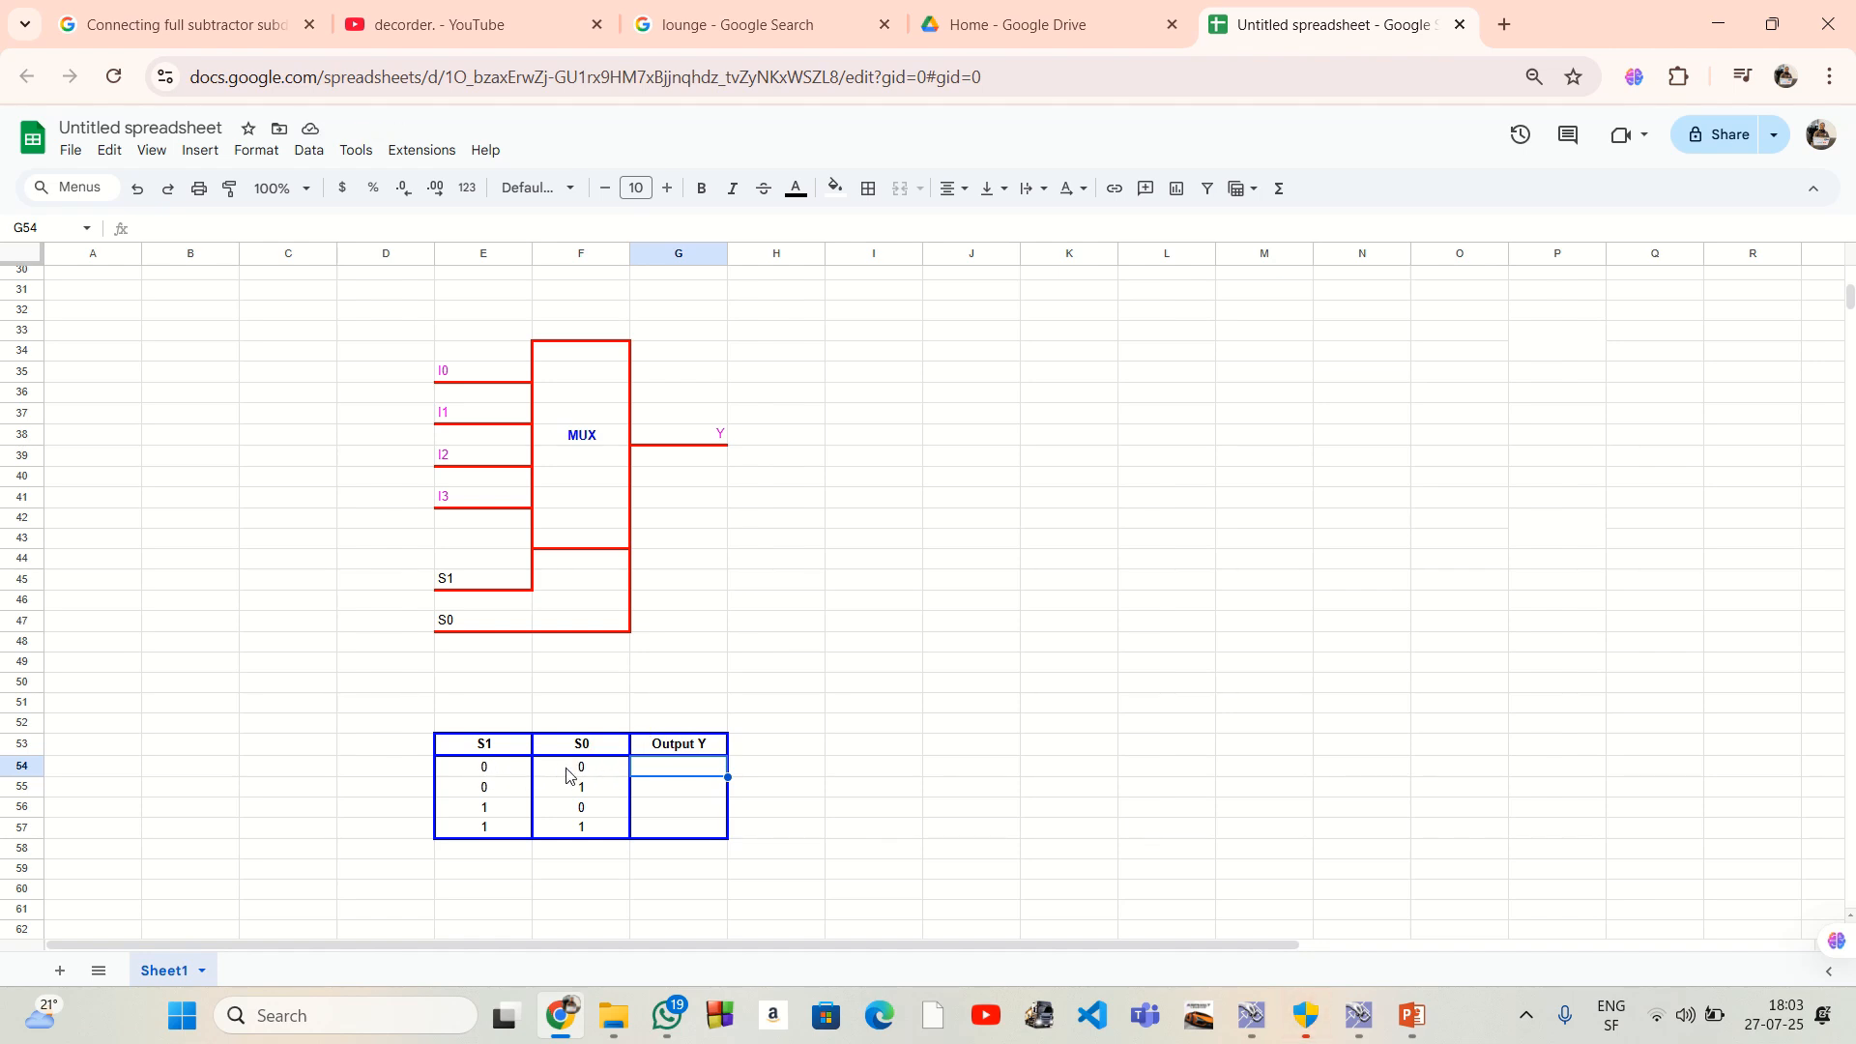
left_click(455, 375)
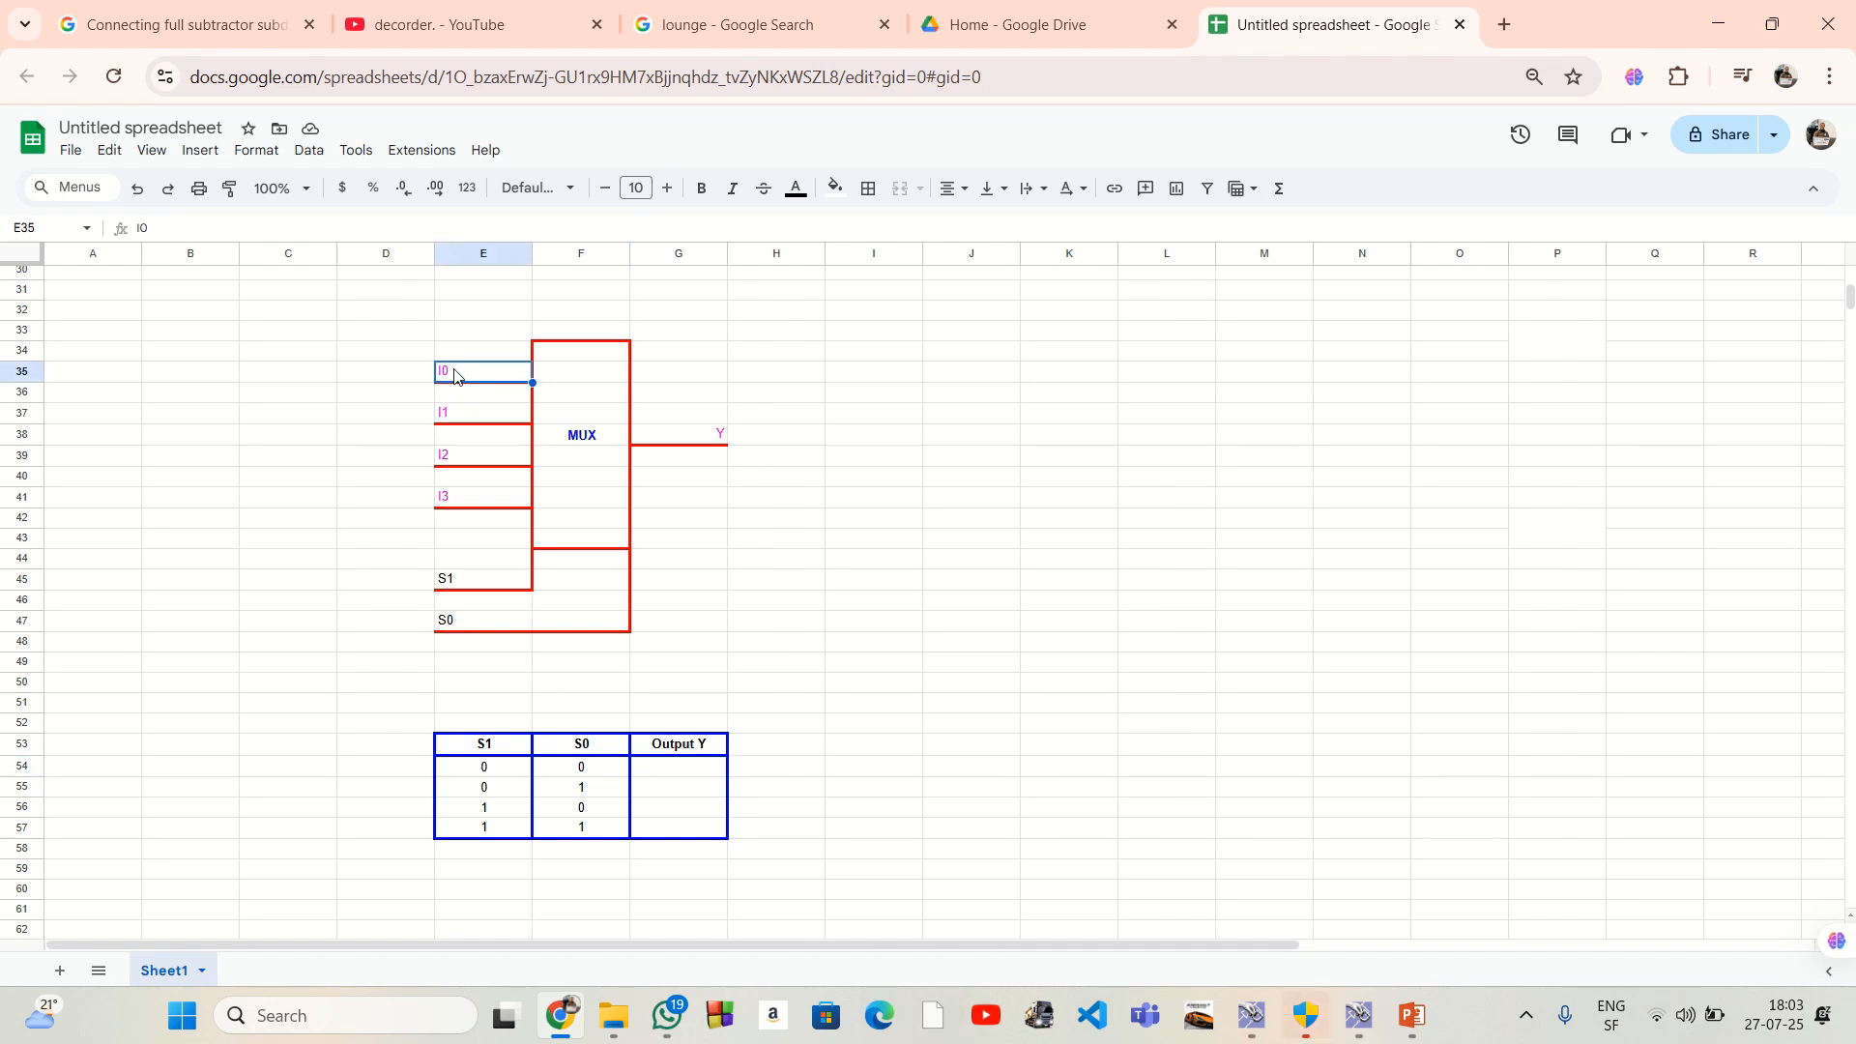
left_click(680, 779)
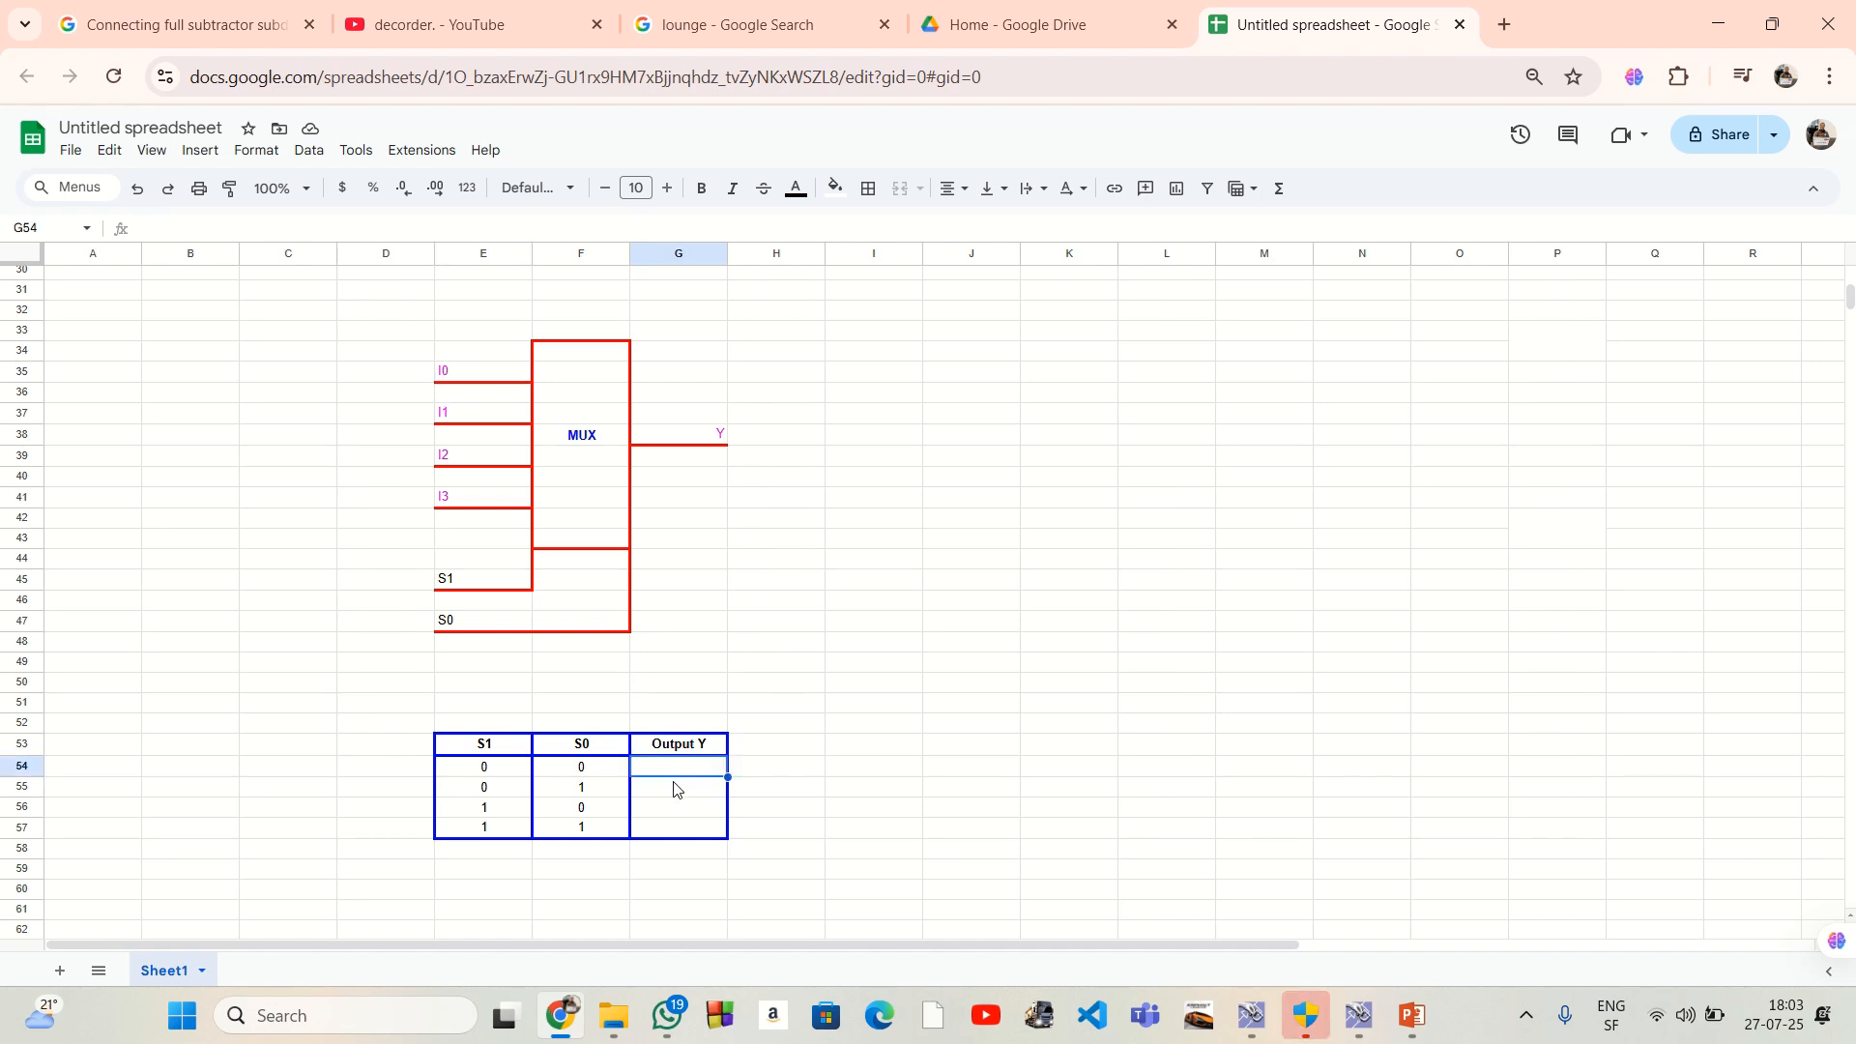
type("I0")
key("Return")
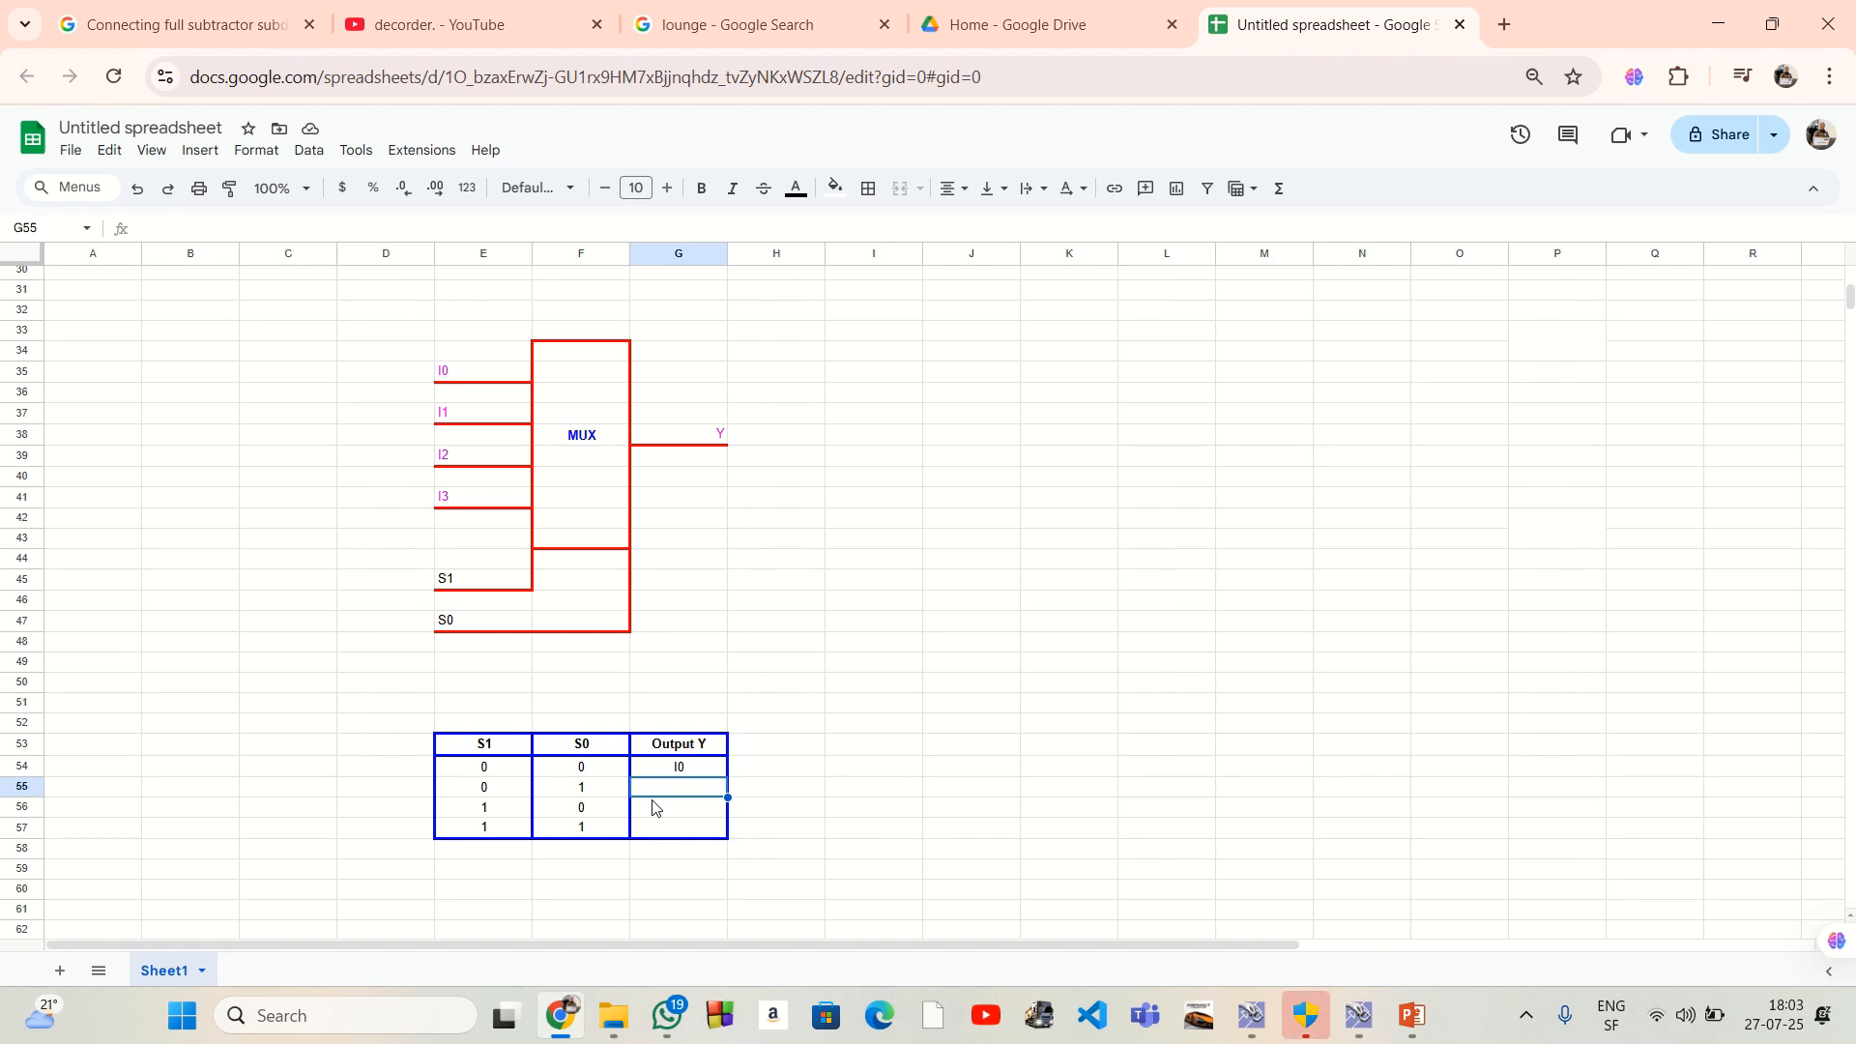
type("I1")
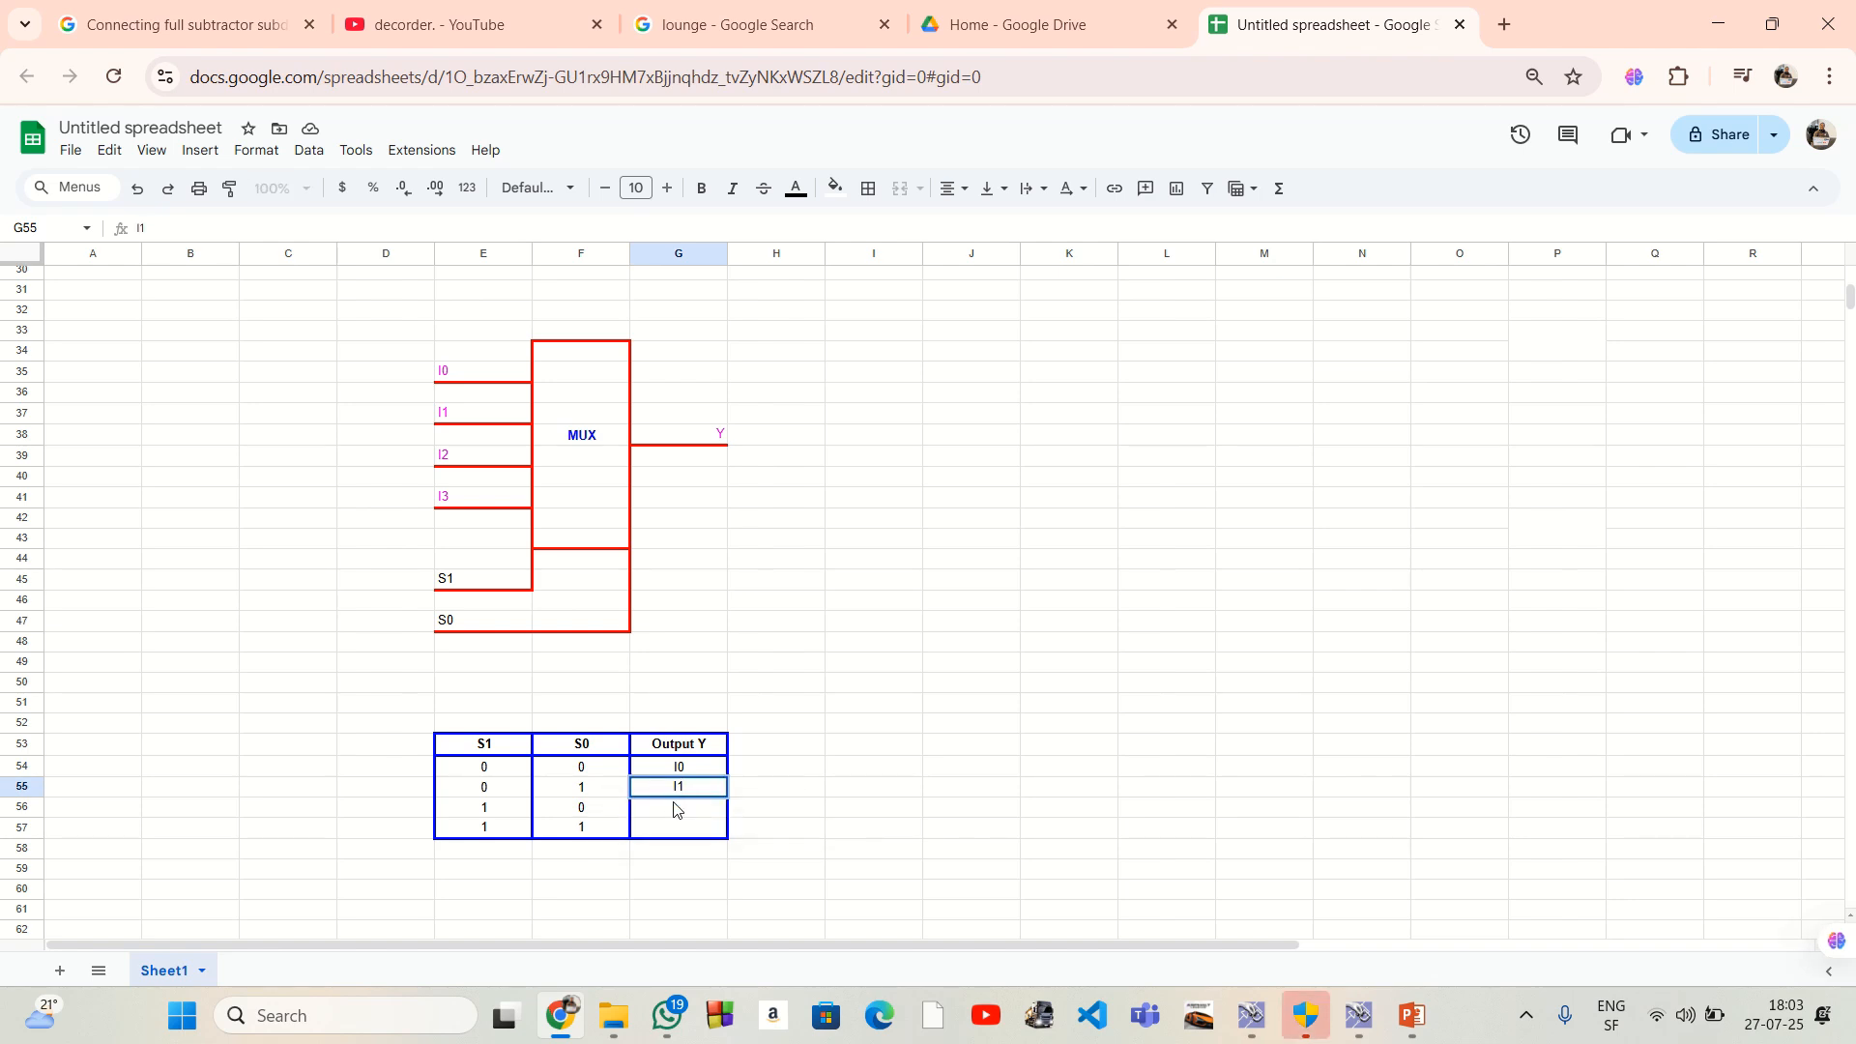
key("Return")
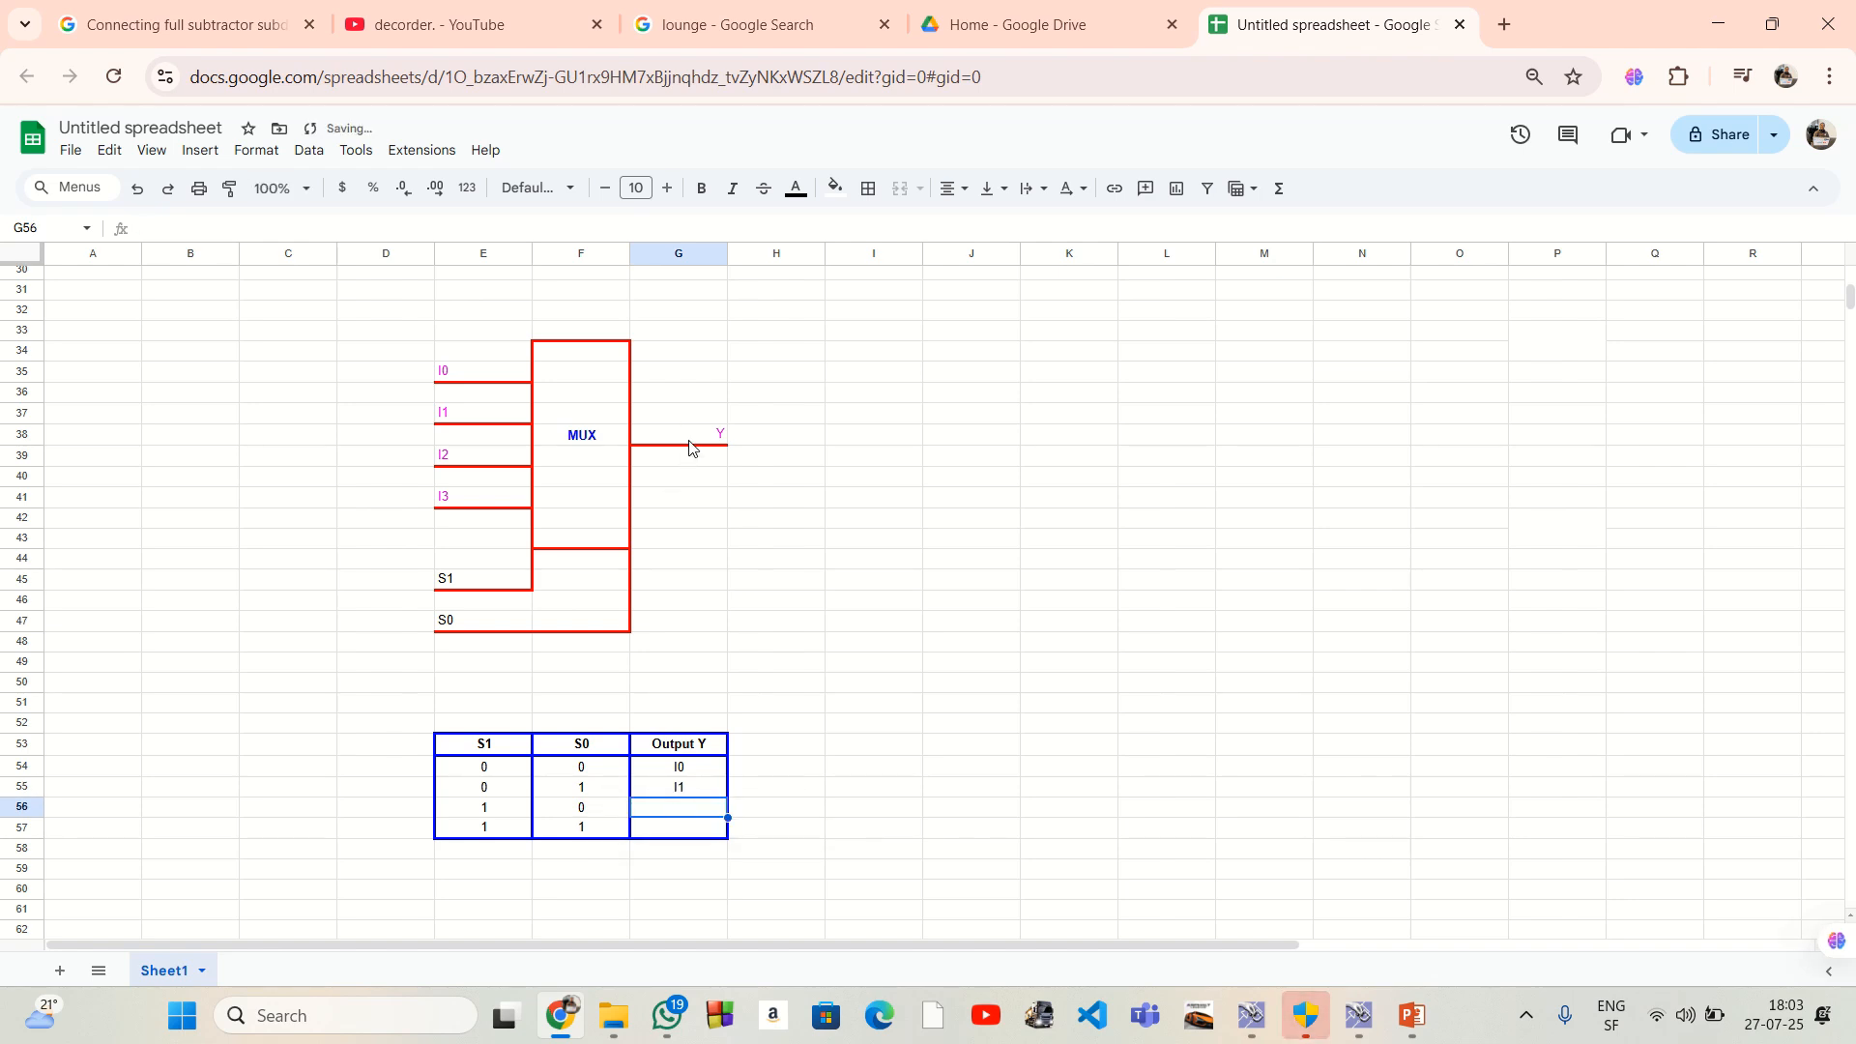
Step: Enter I2 and I3 as Output Y for the select combinations 10 and 11
left_click(690, 443)
left_click(680, 812)
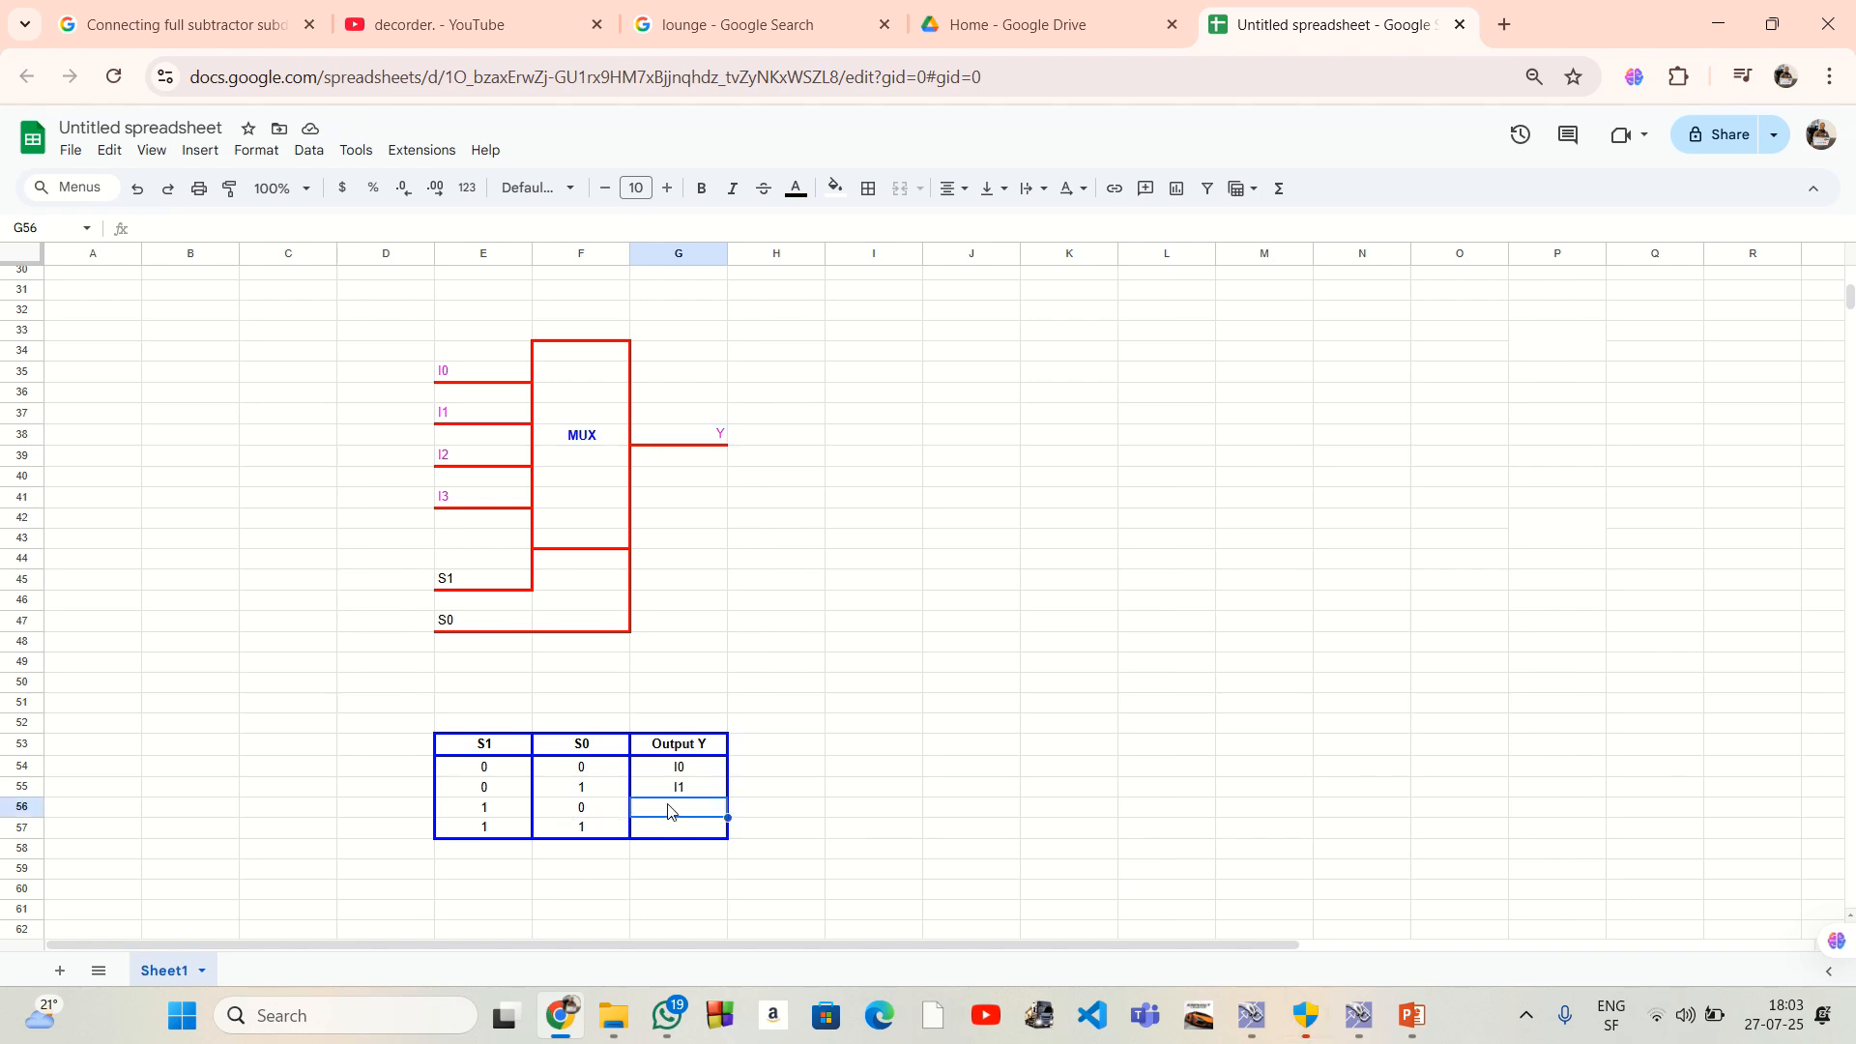
type("I2")
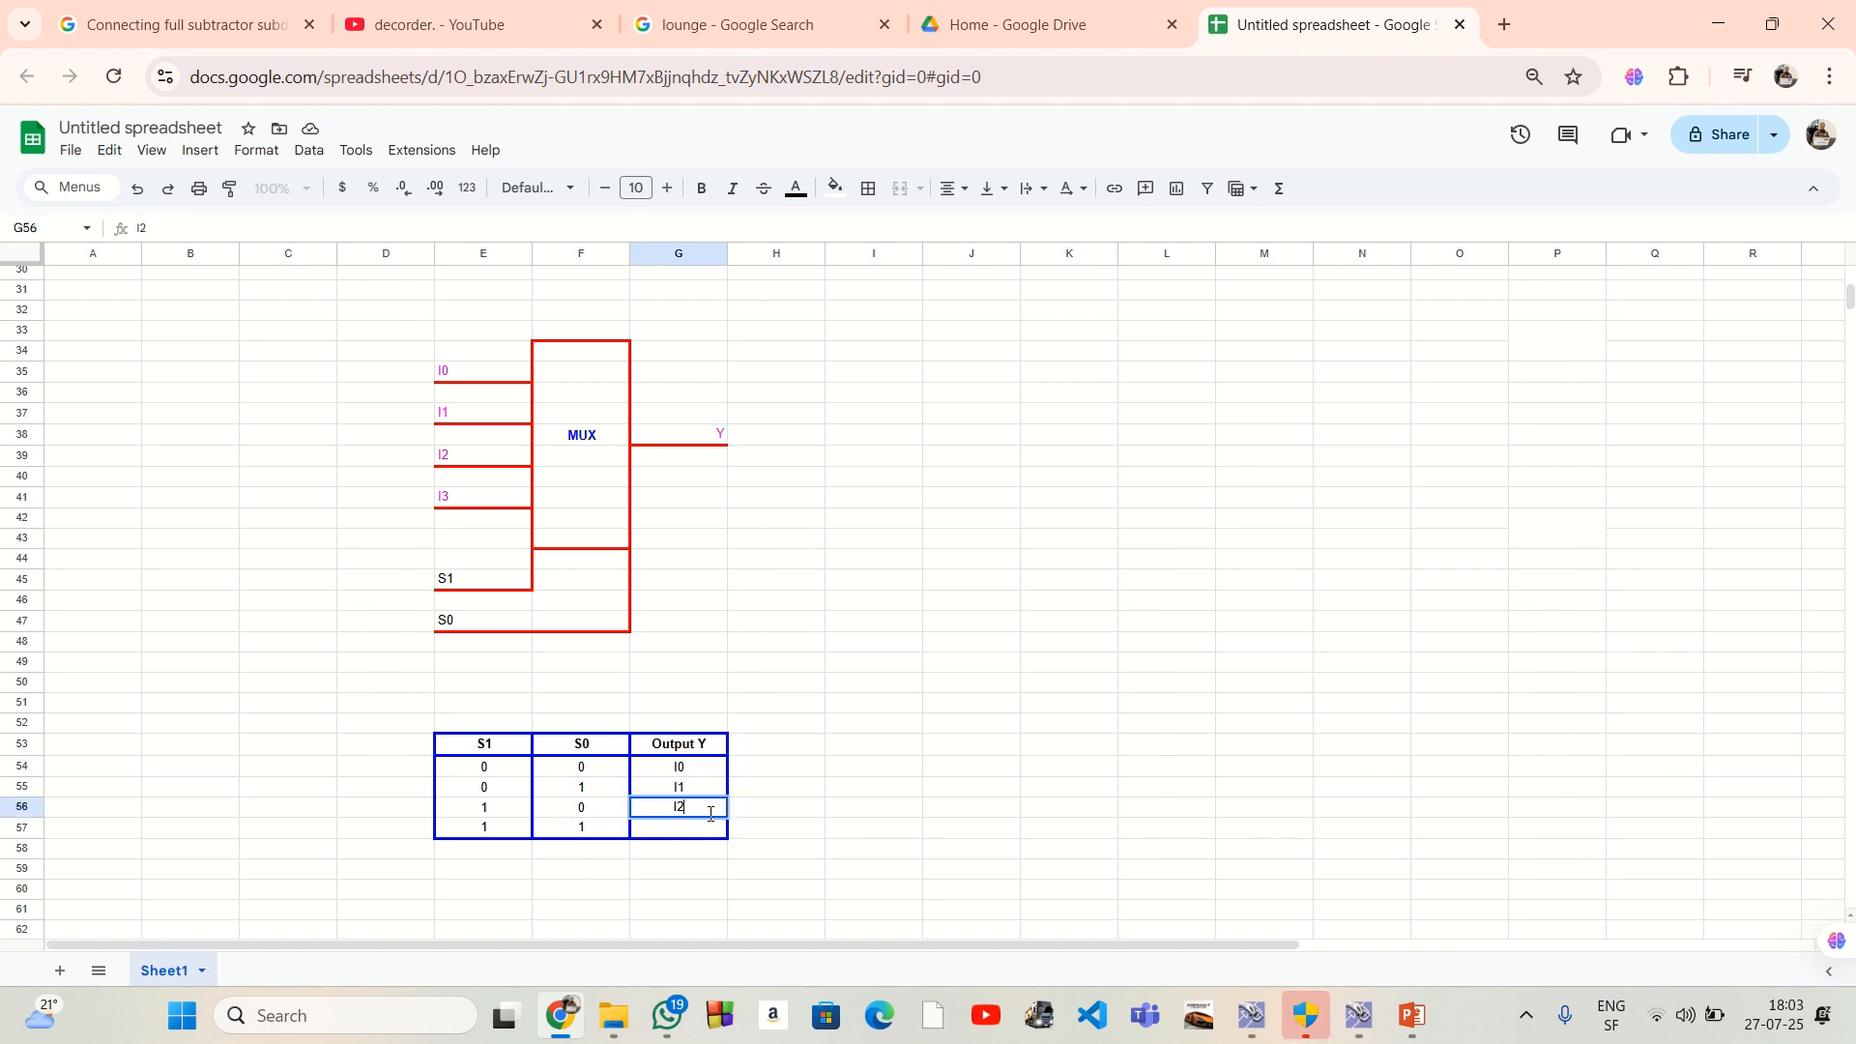
key("Return")
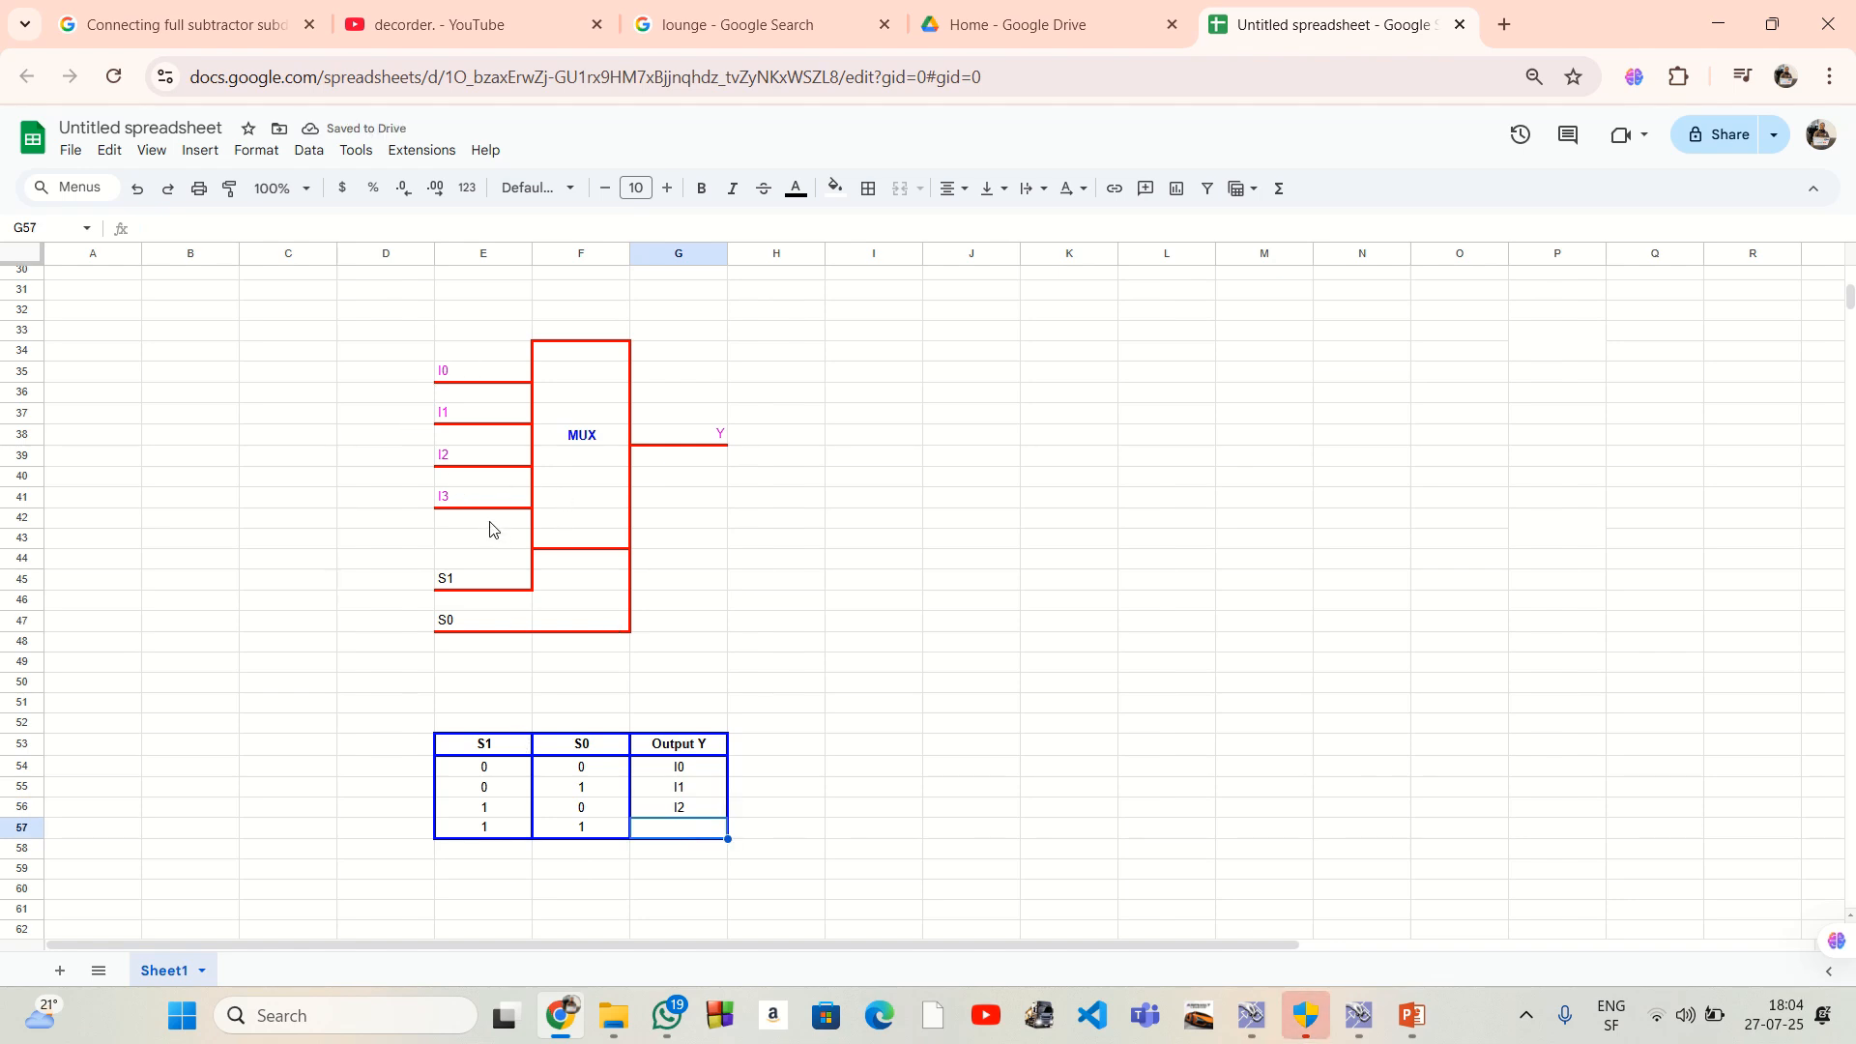
type("I3")
left_click(832, 791)
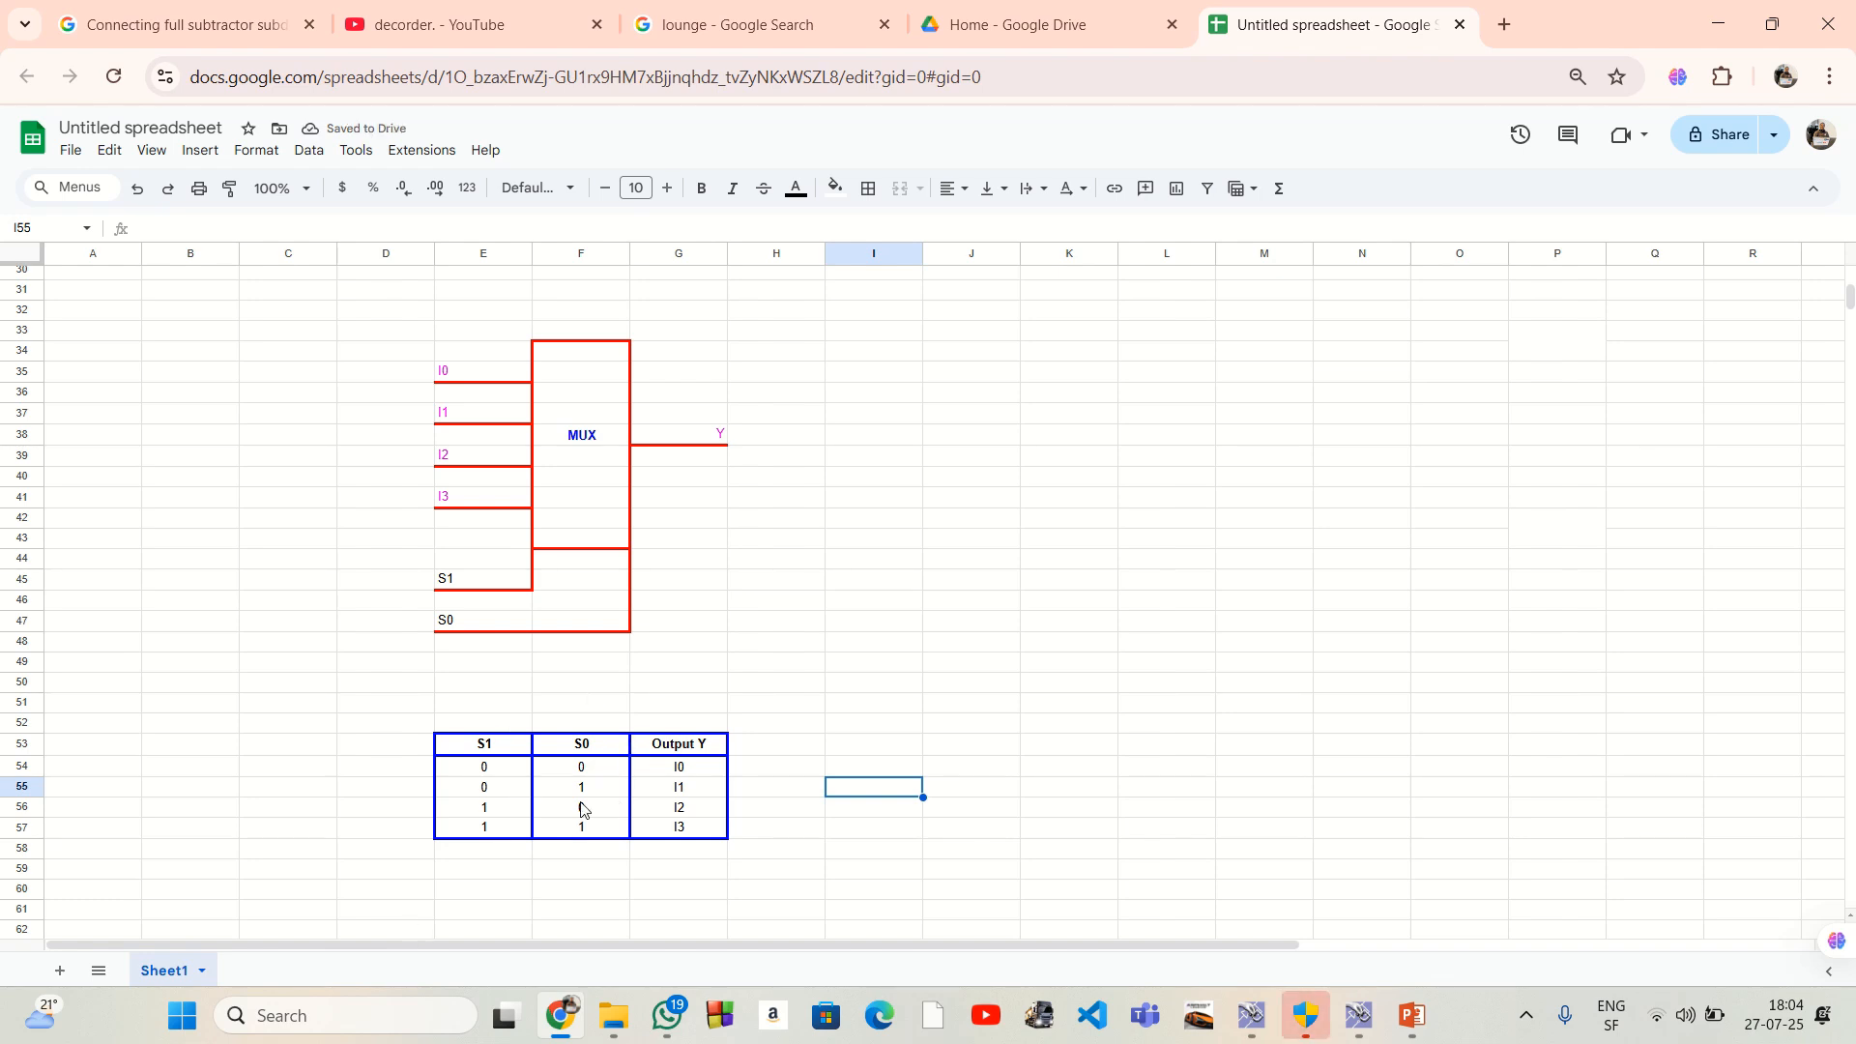
Step: Begin the output equation beside the truth table in cell I54 with "Y ="
left_click_drag(386, 723, 809, 843)
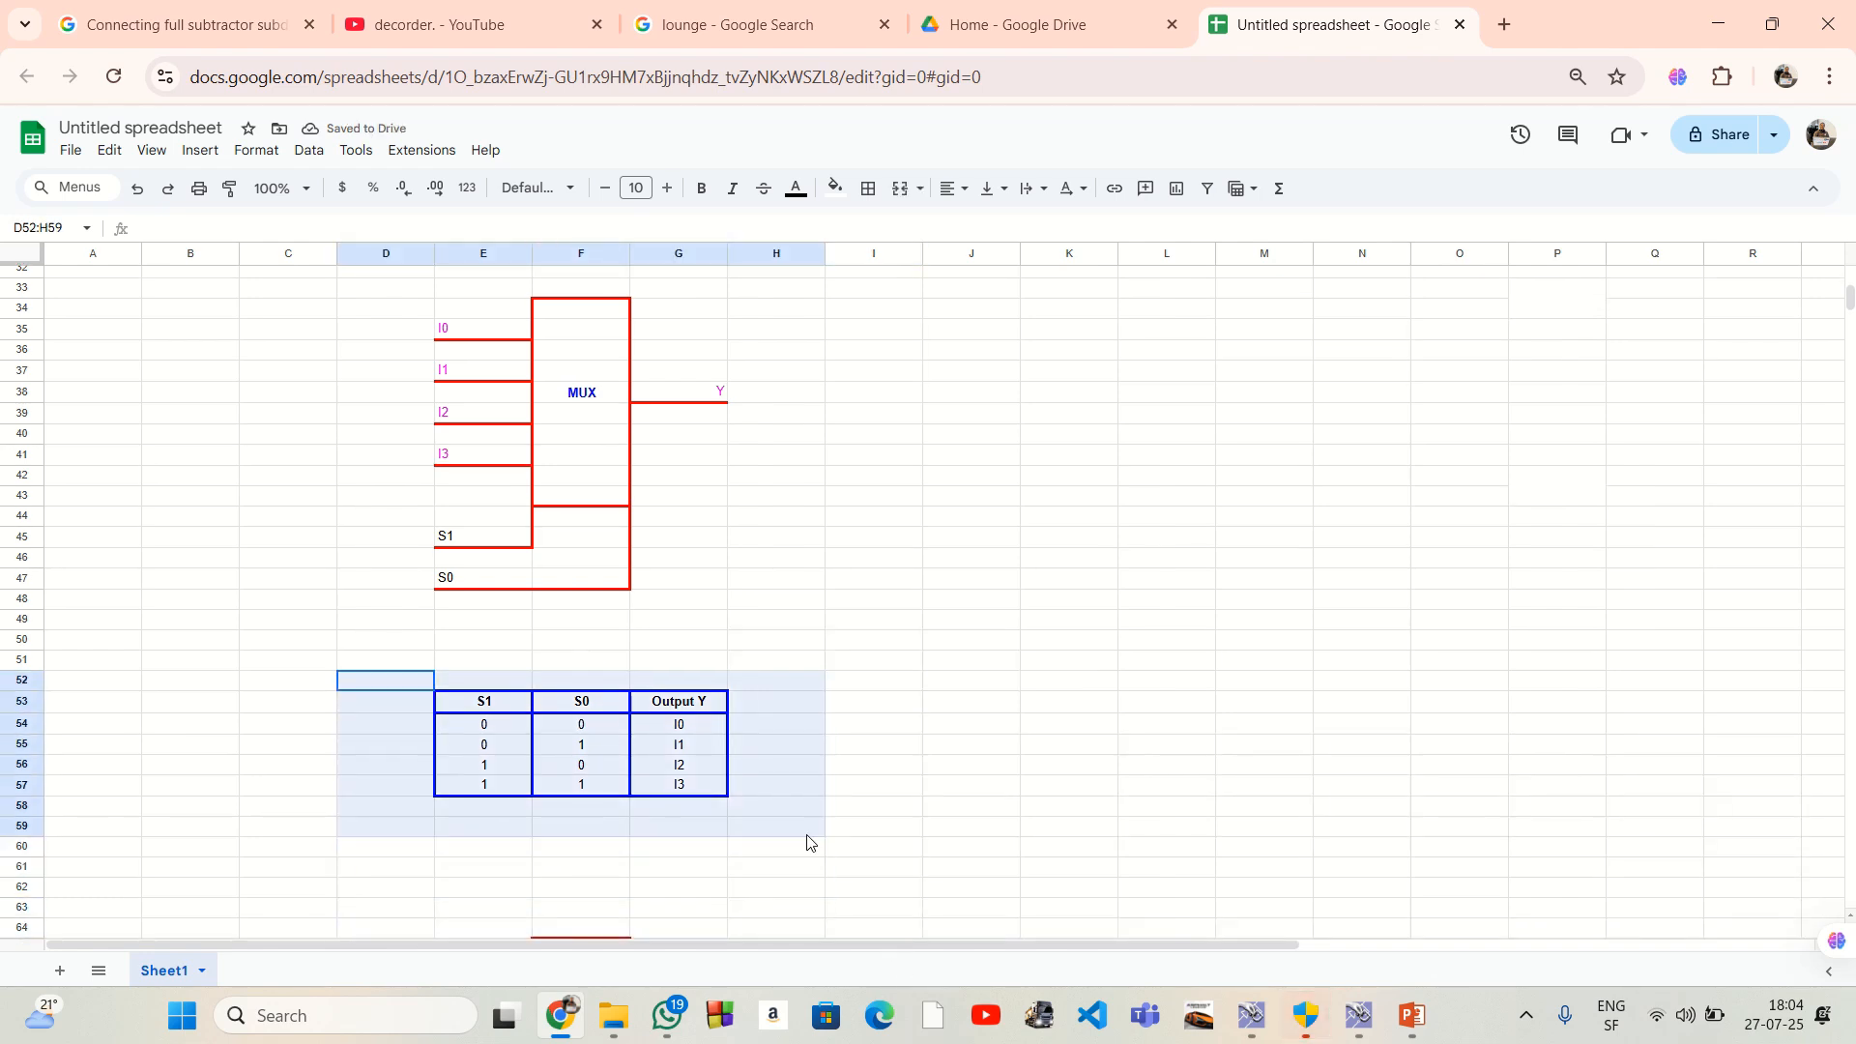
left_click(847, 724)
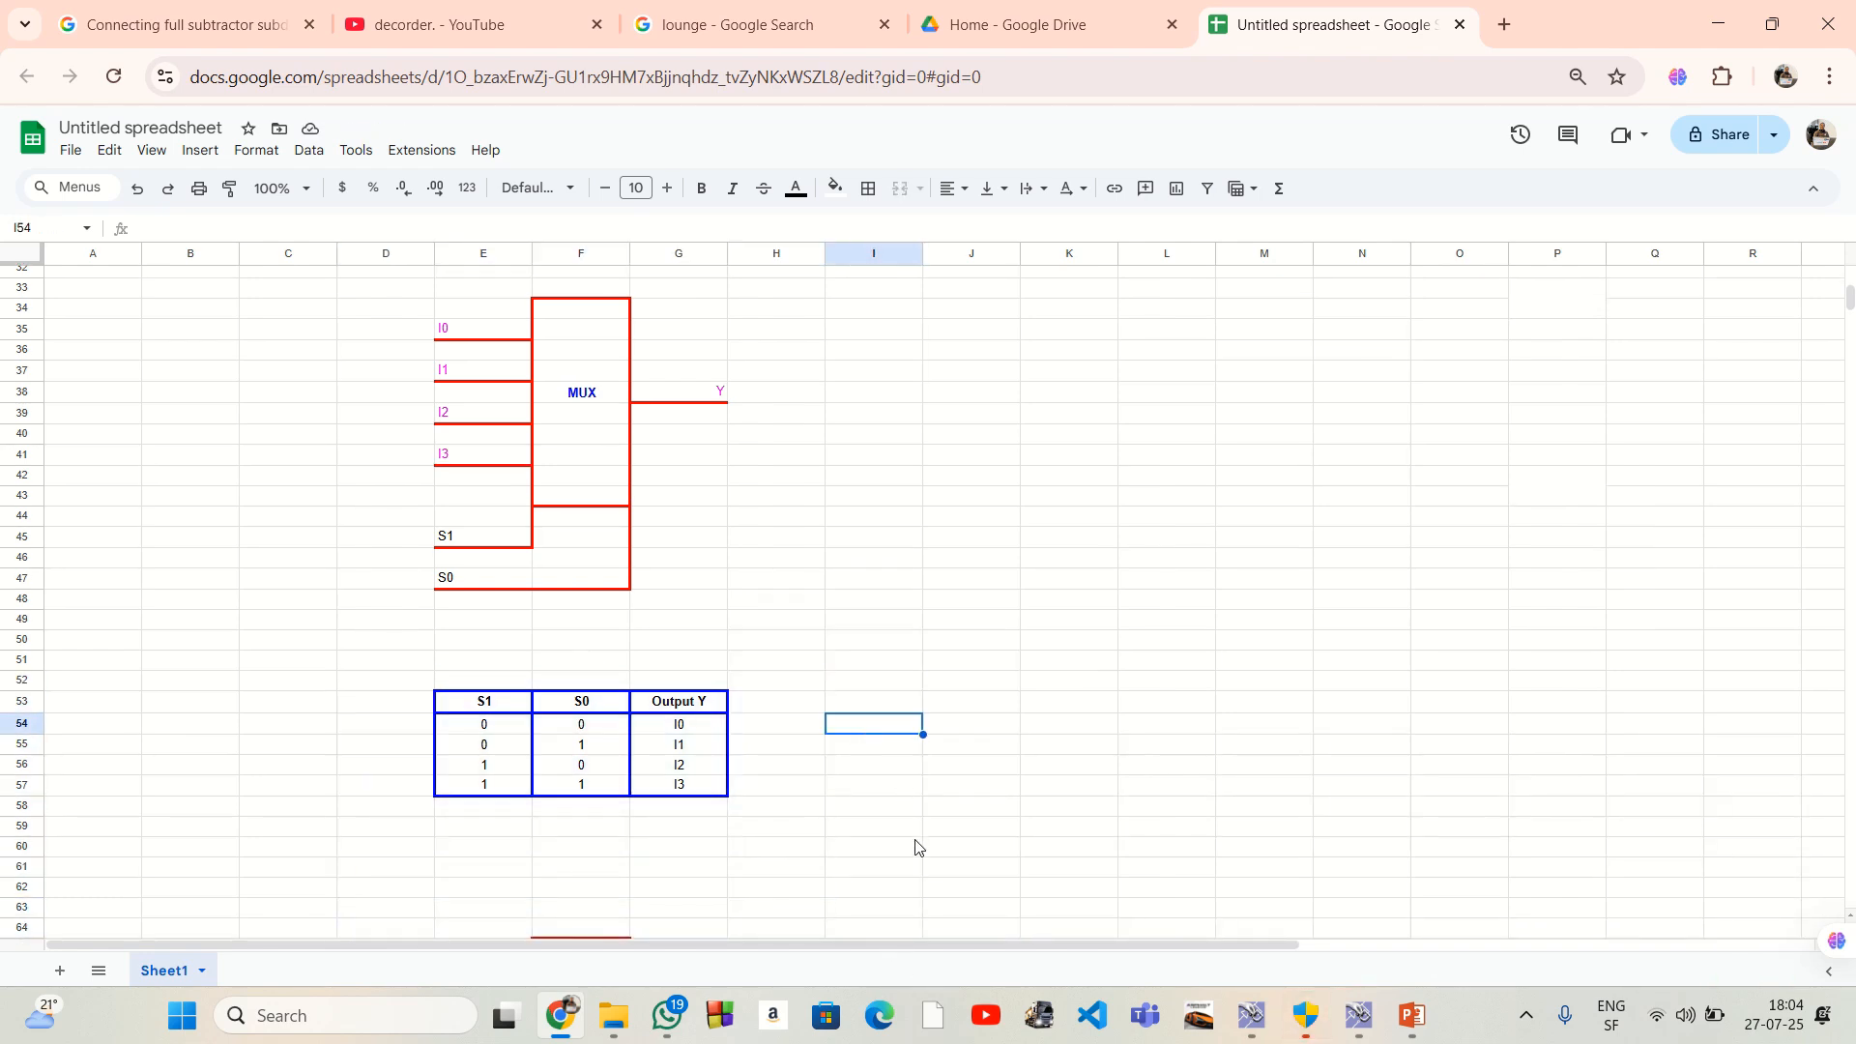
type("Y")
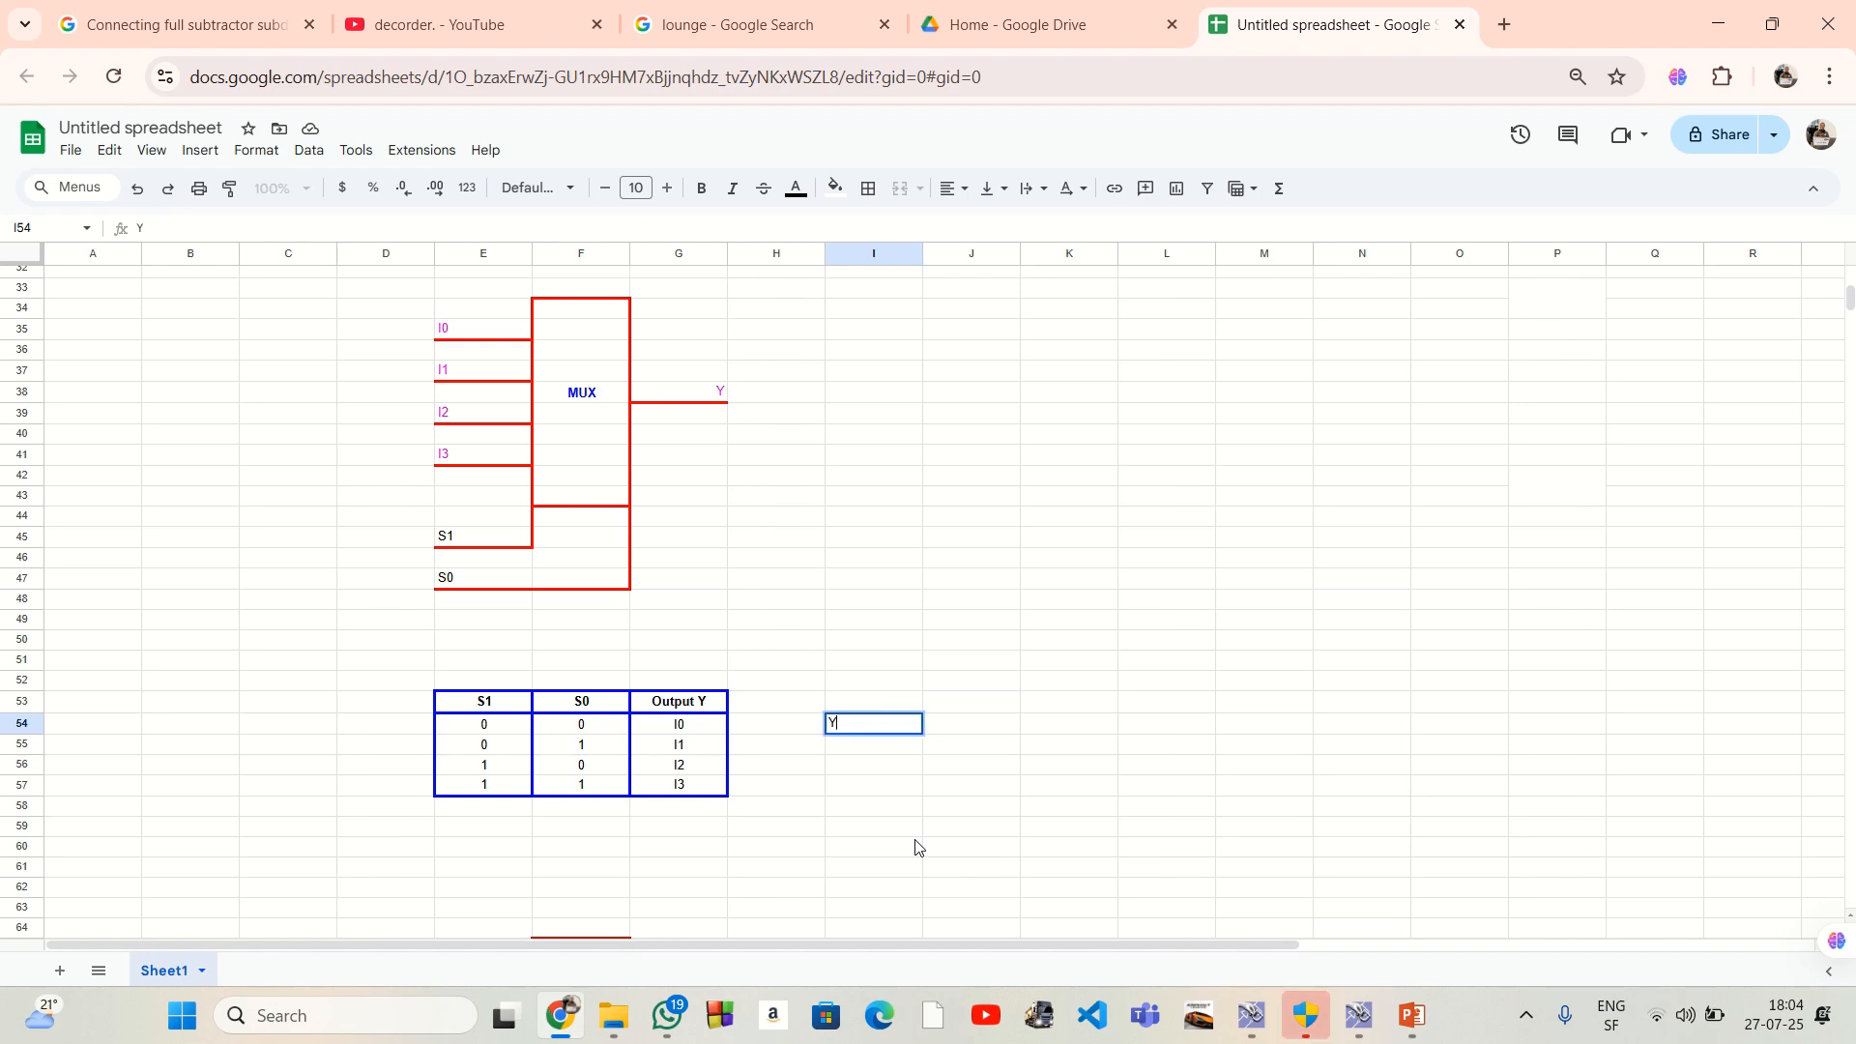
type(" =")
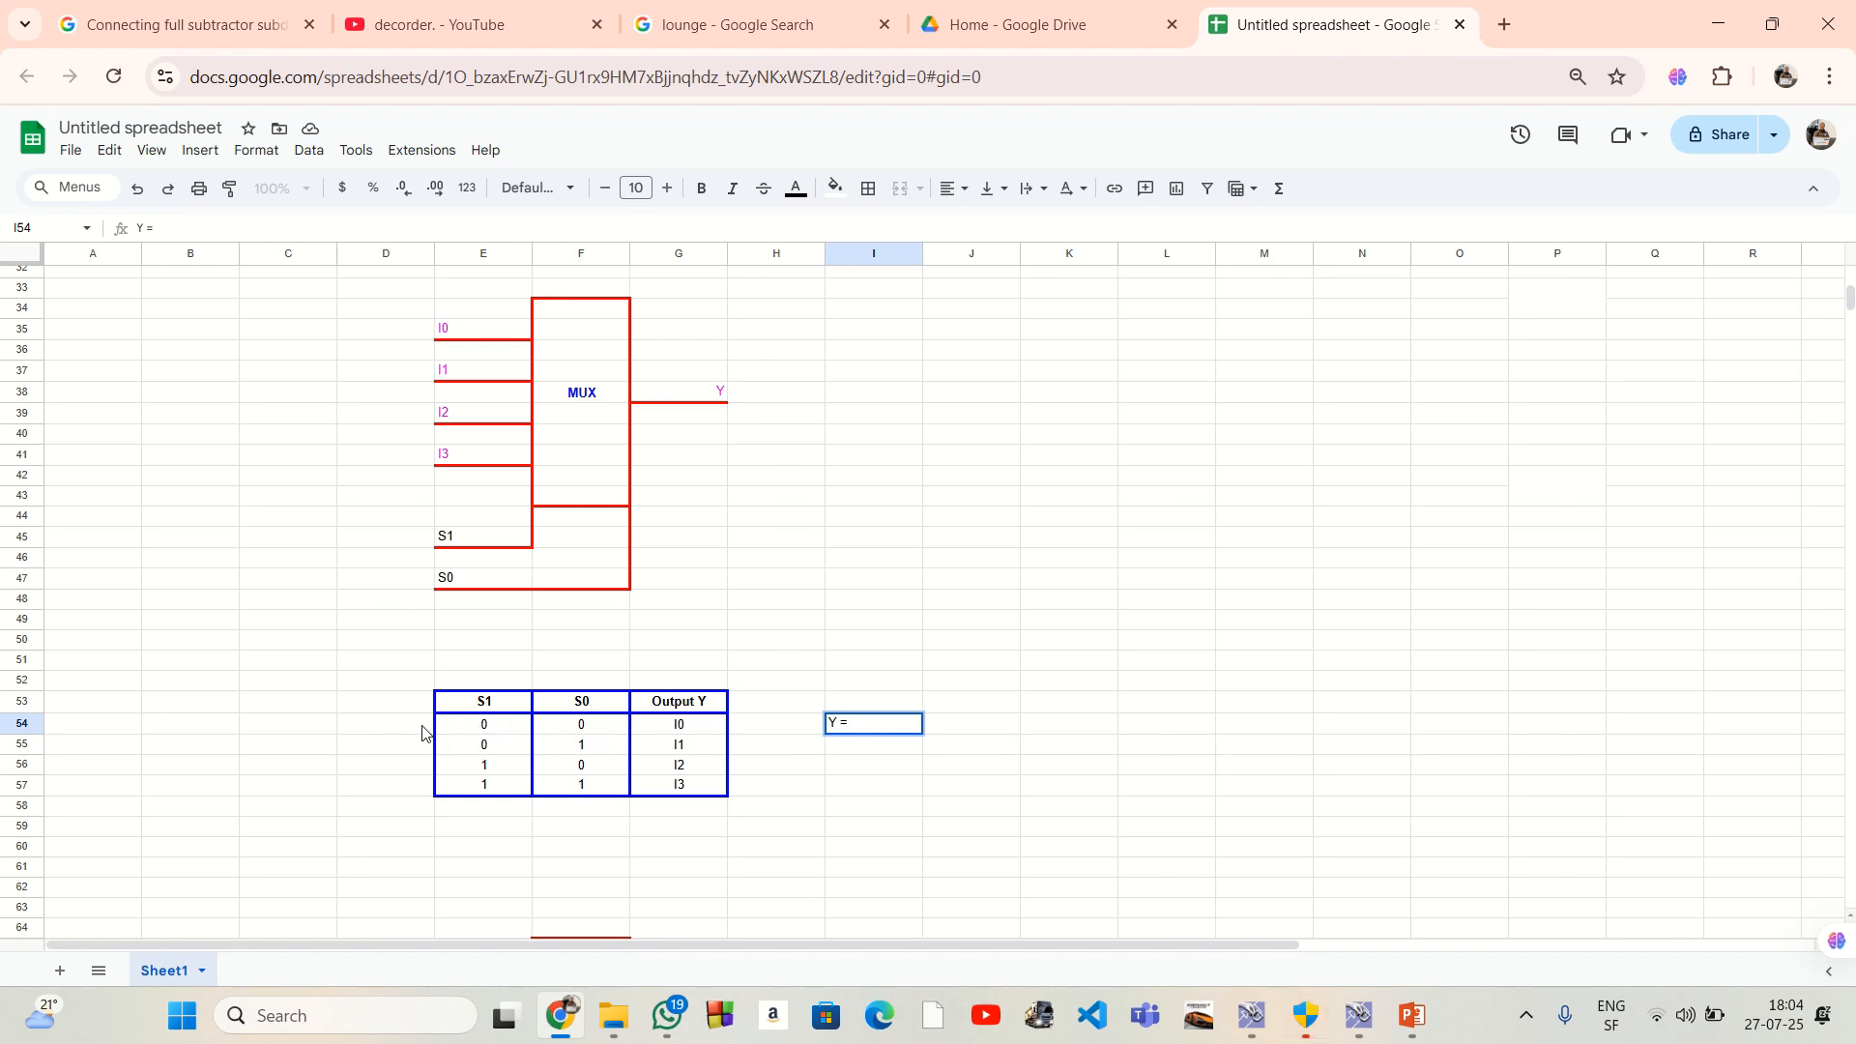
Step: Append S1'S0' to the equation in I54, based on the truth table's first row
left_click_drag(402, 730, 737, 735)
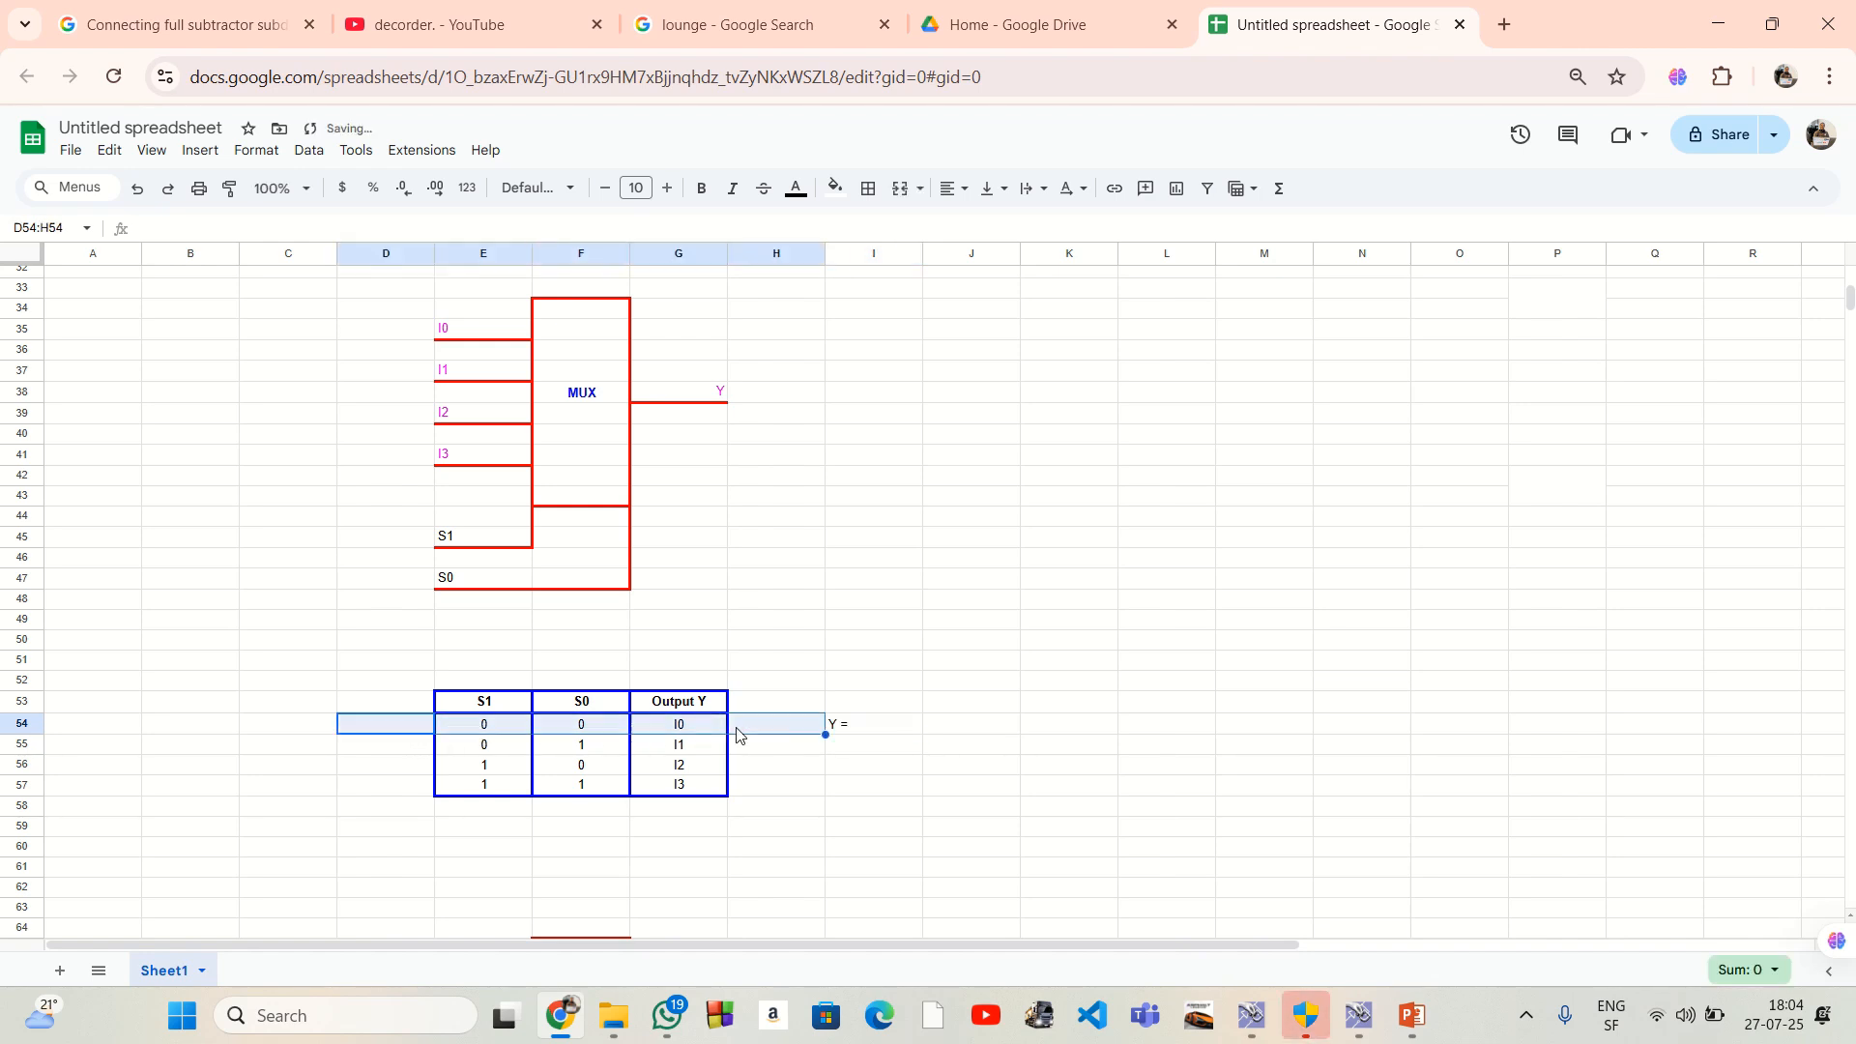
left_click(779, 675)
double_click(870, 730)
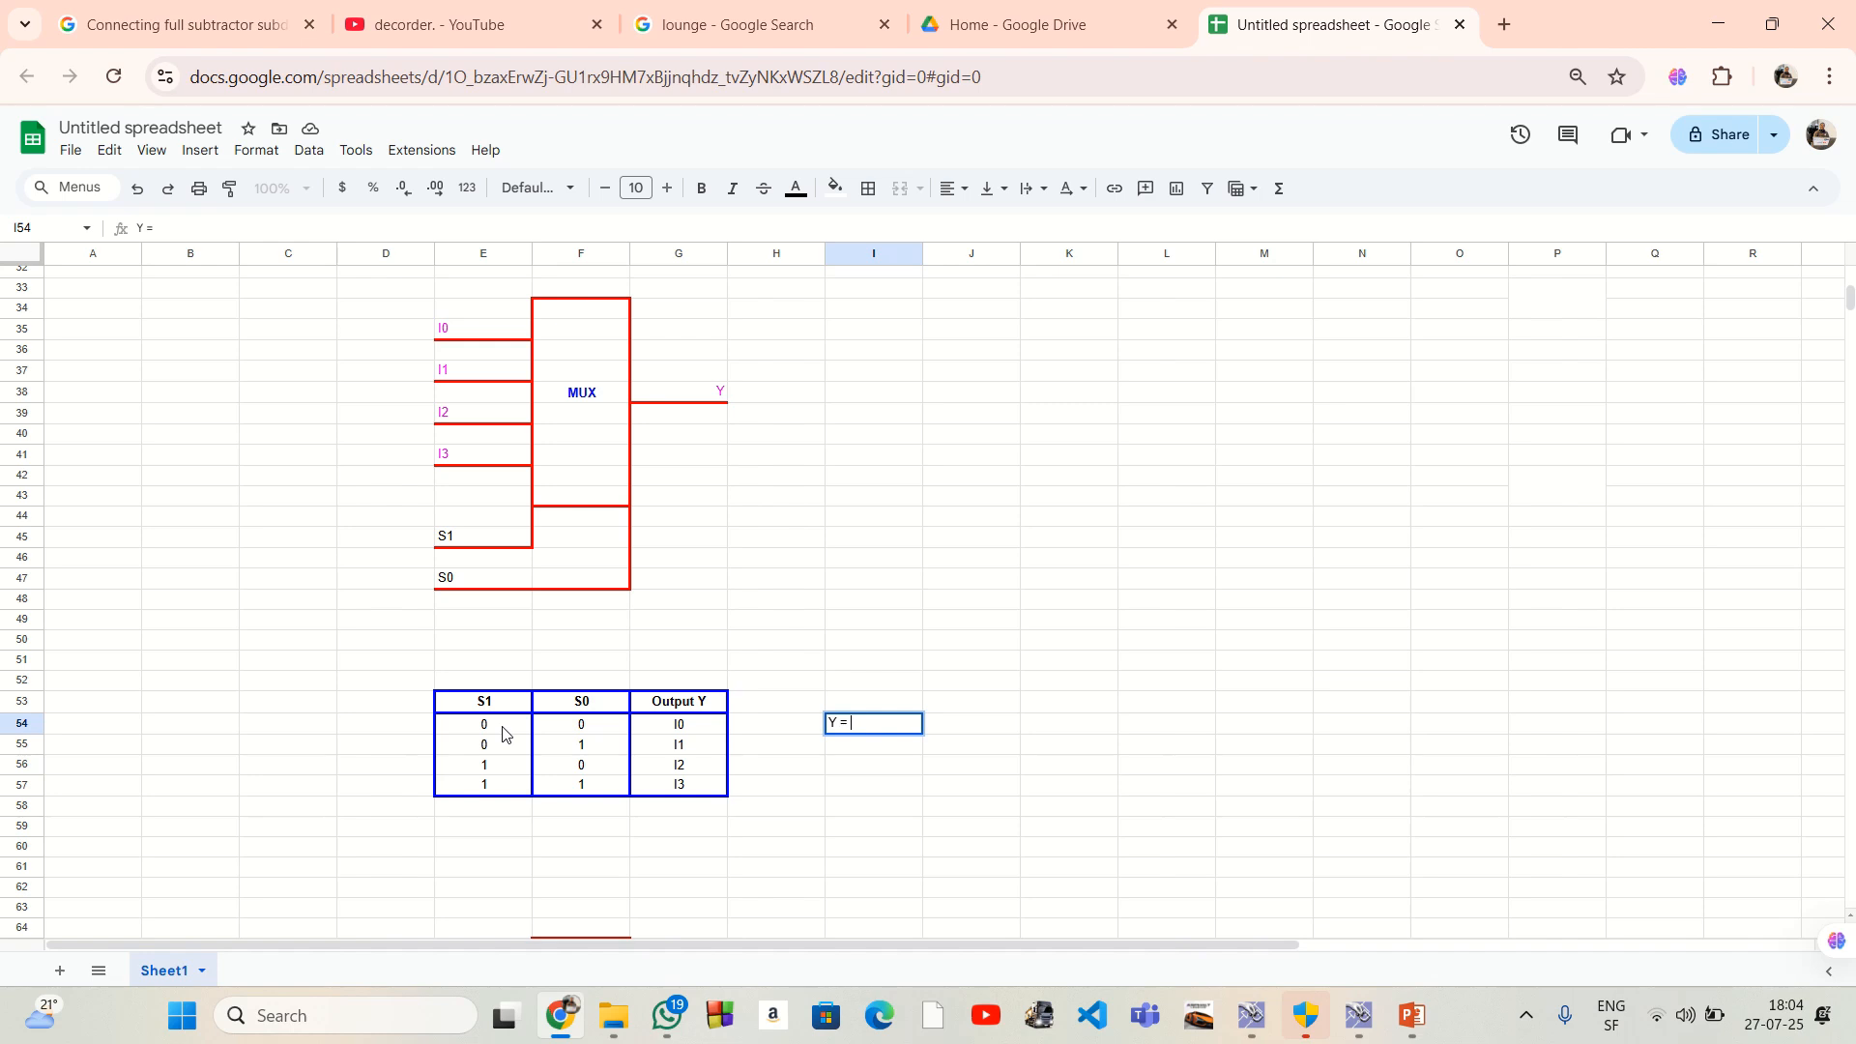
left_click(503, 735)
double_click(864, 723)
type("S1")
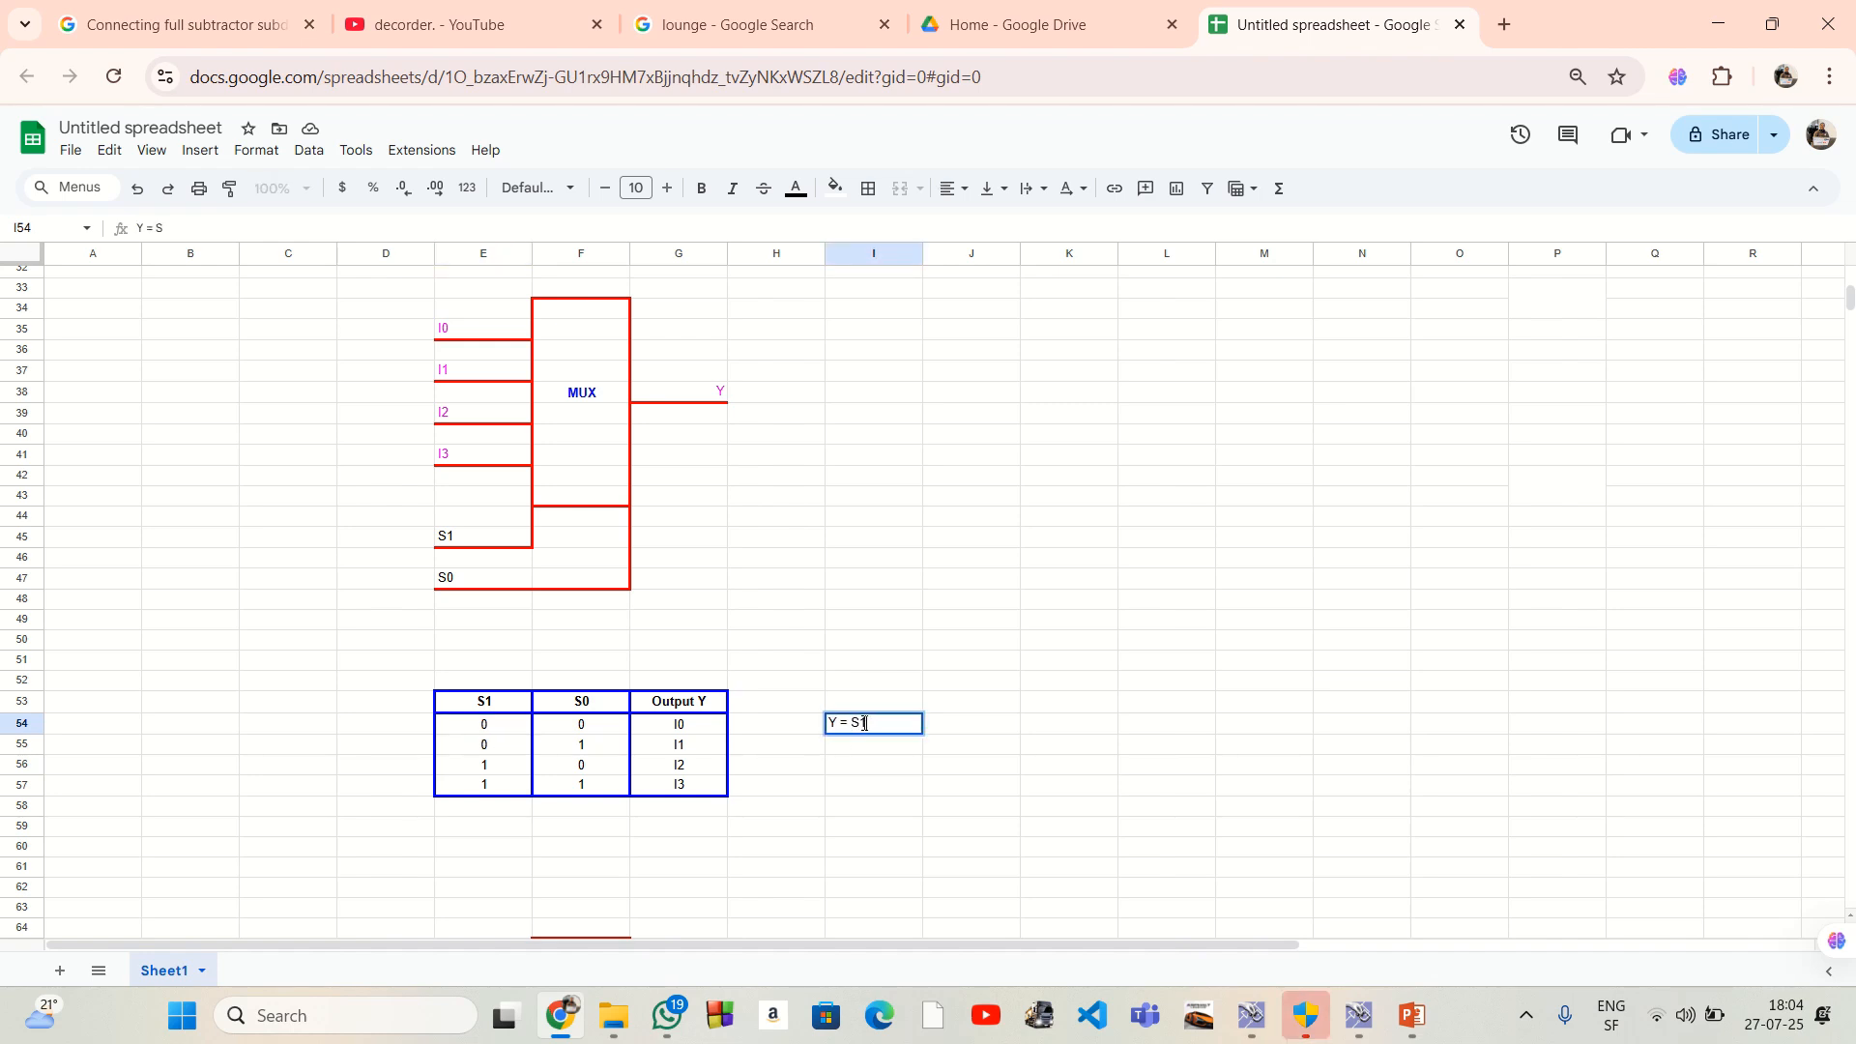
type("'S0'")
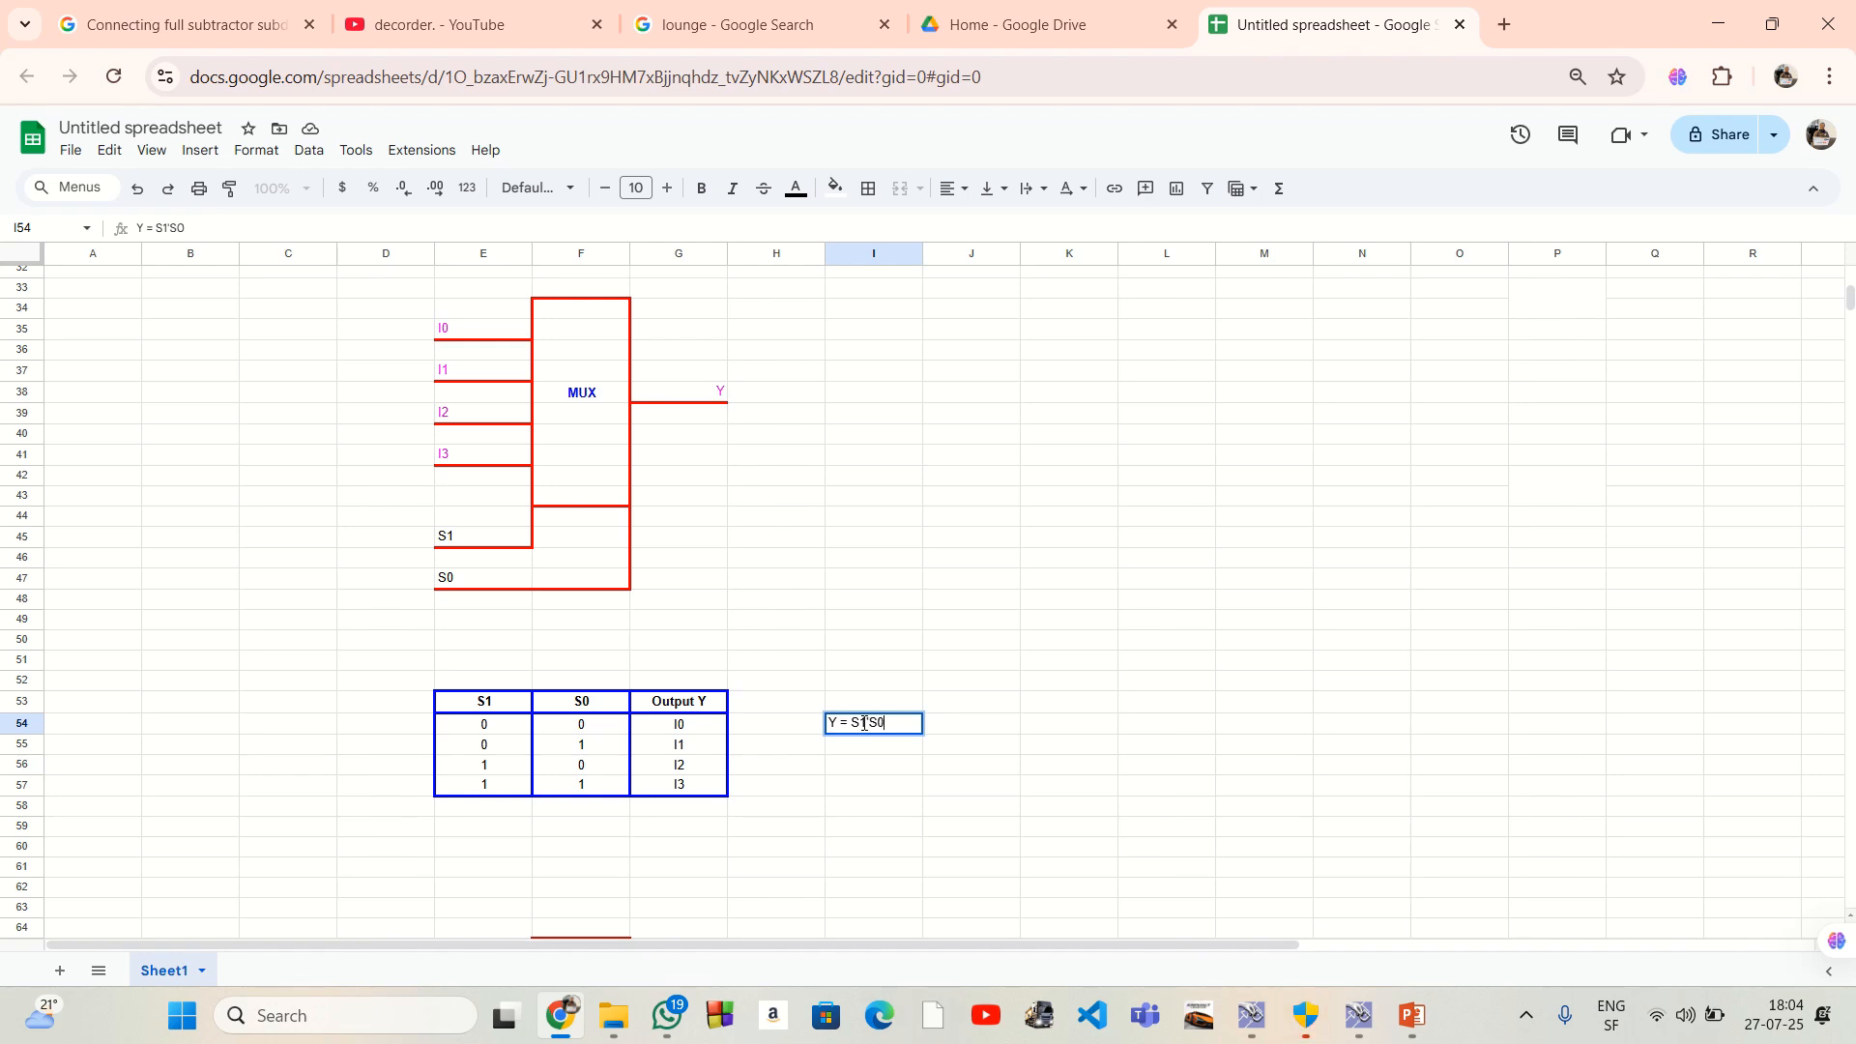
Step: Complete the first product term in I54 with I0, then append +S1' to begin the second term
left_click(581, 727)
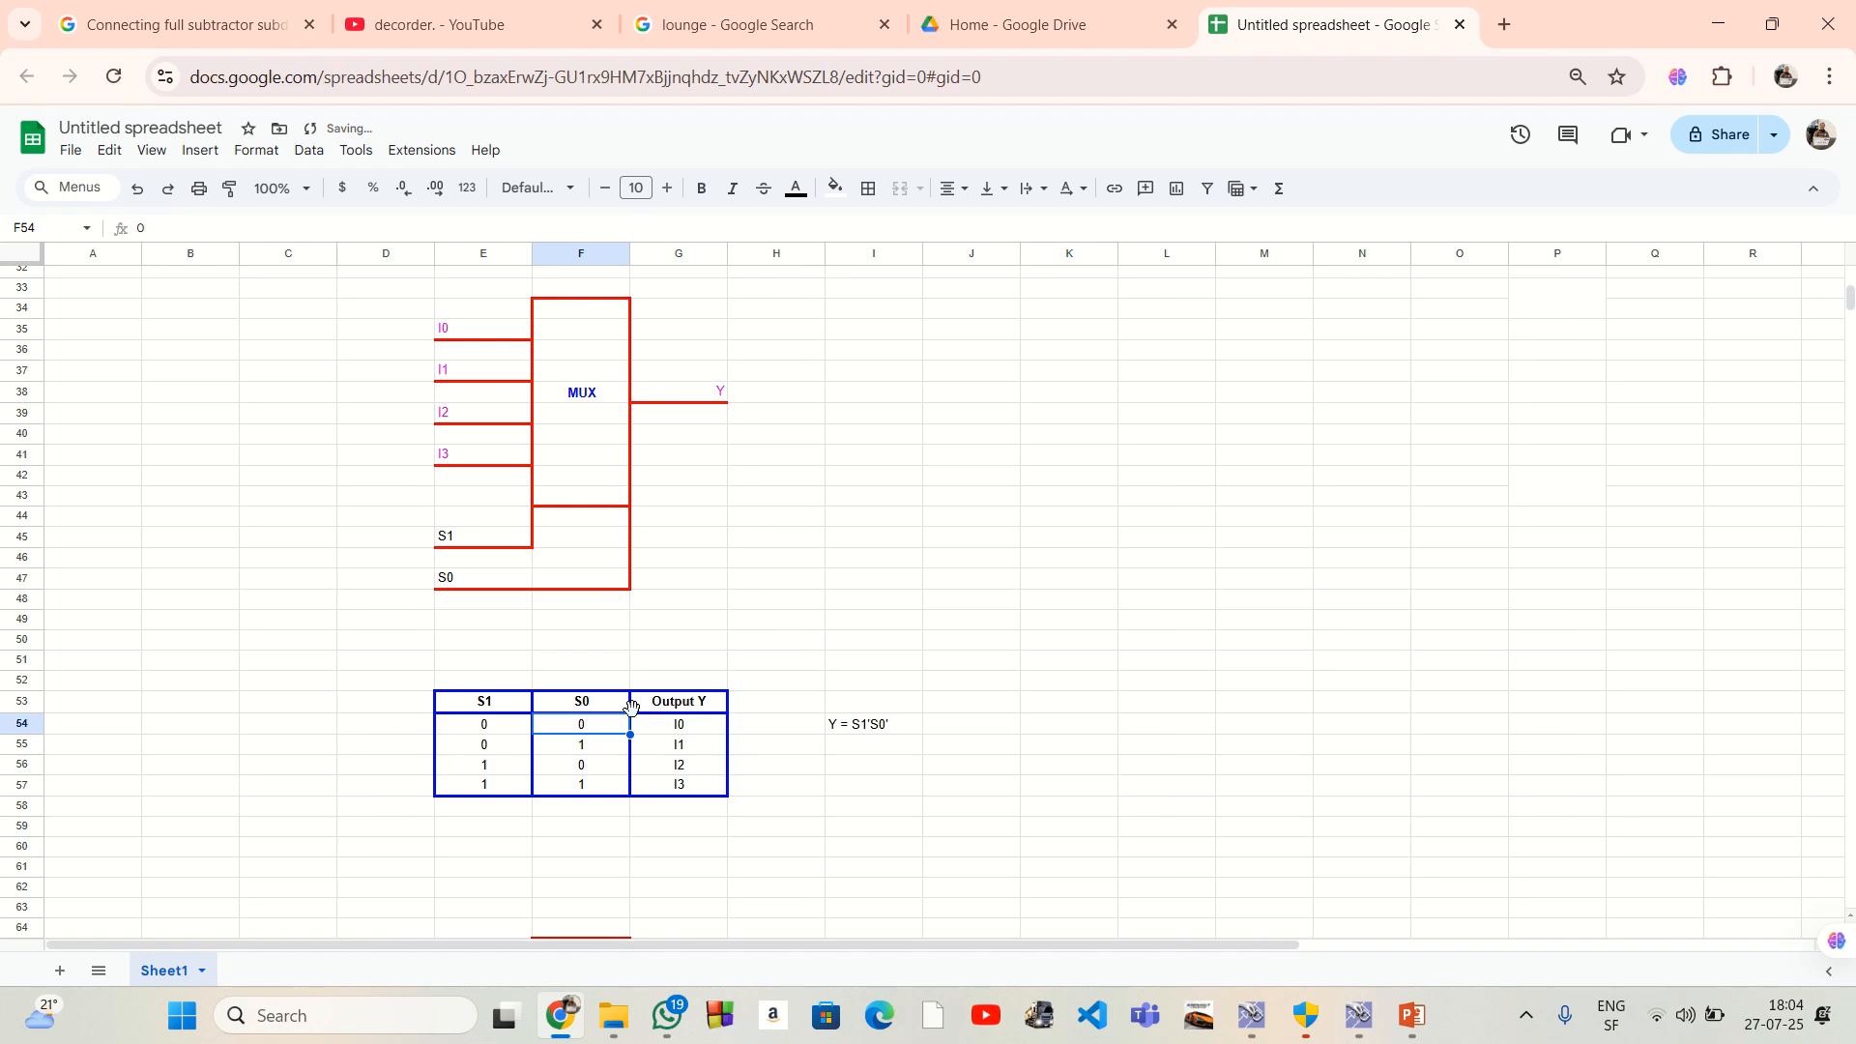
left_click(693, 703)
left_click(694, 732)
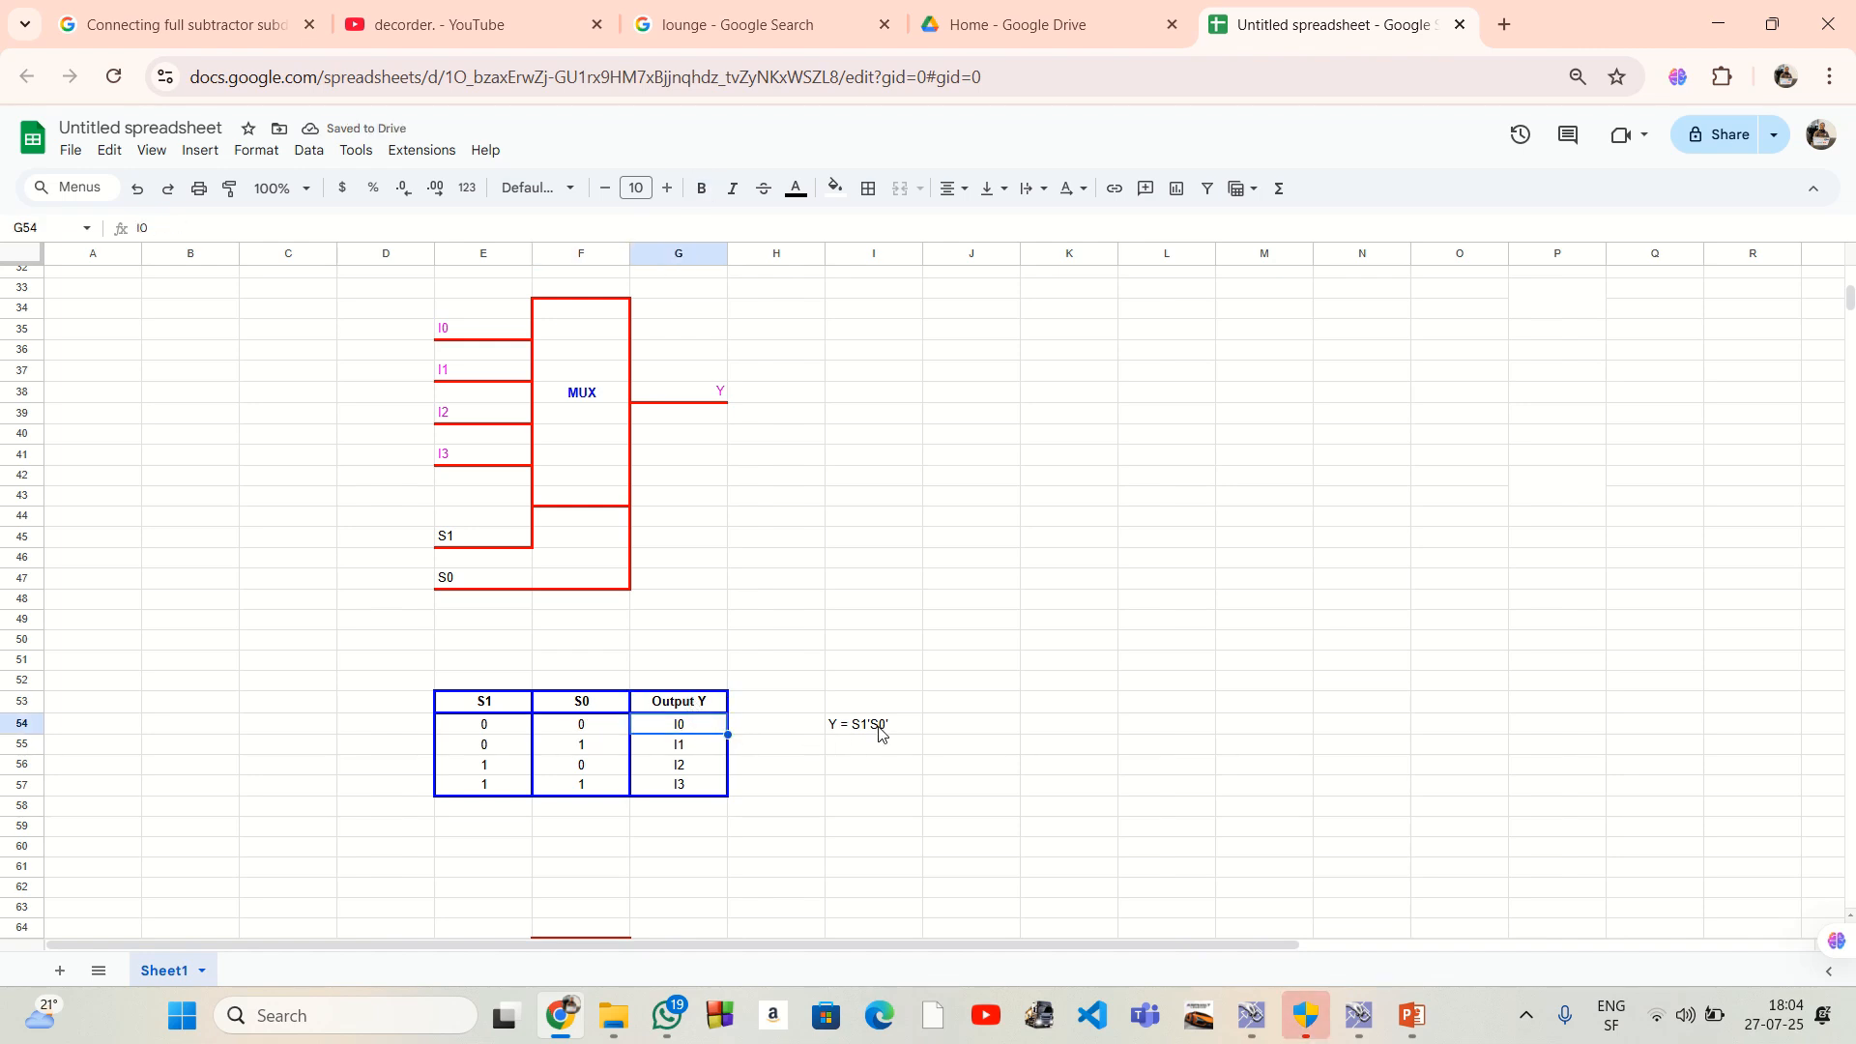
double_click(886, 725)
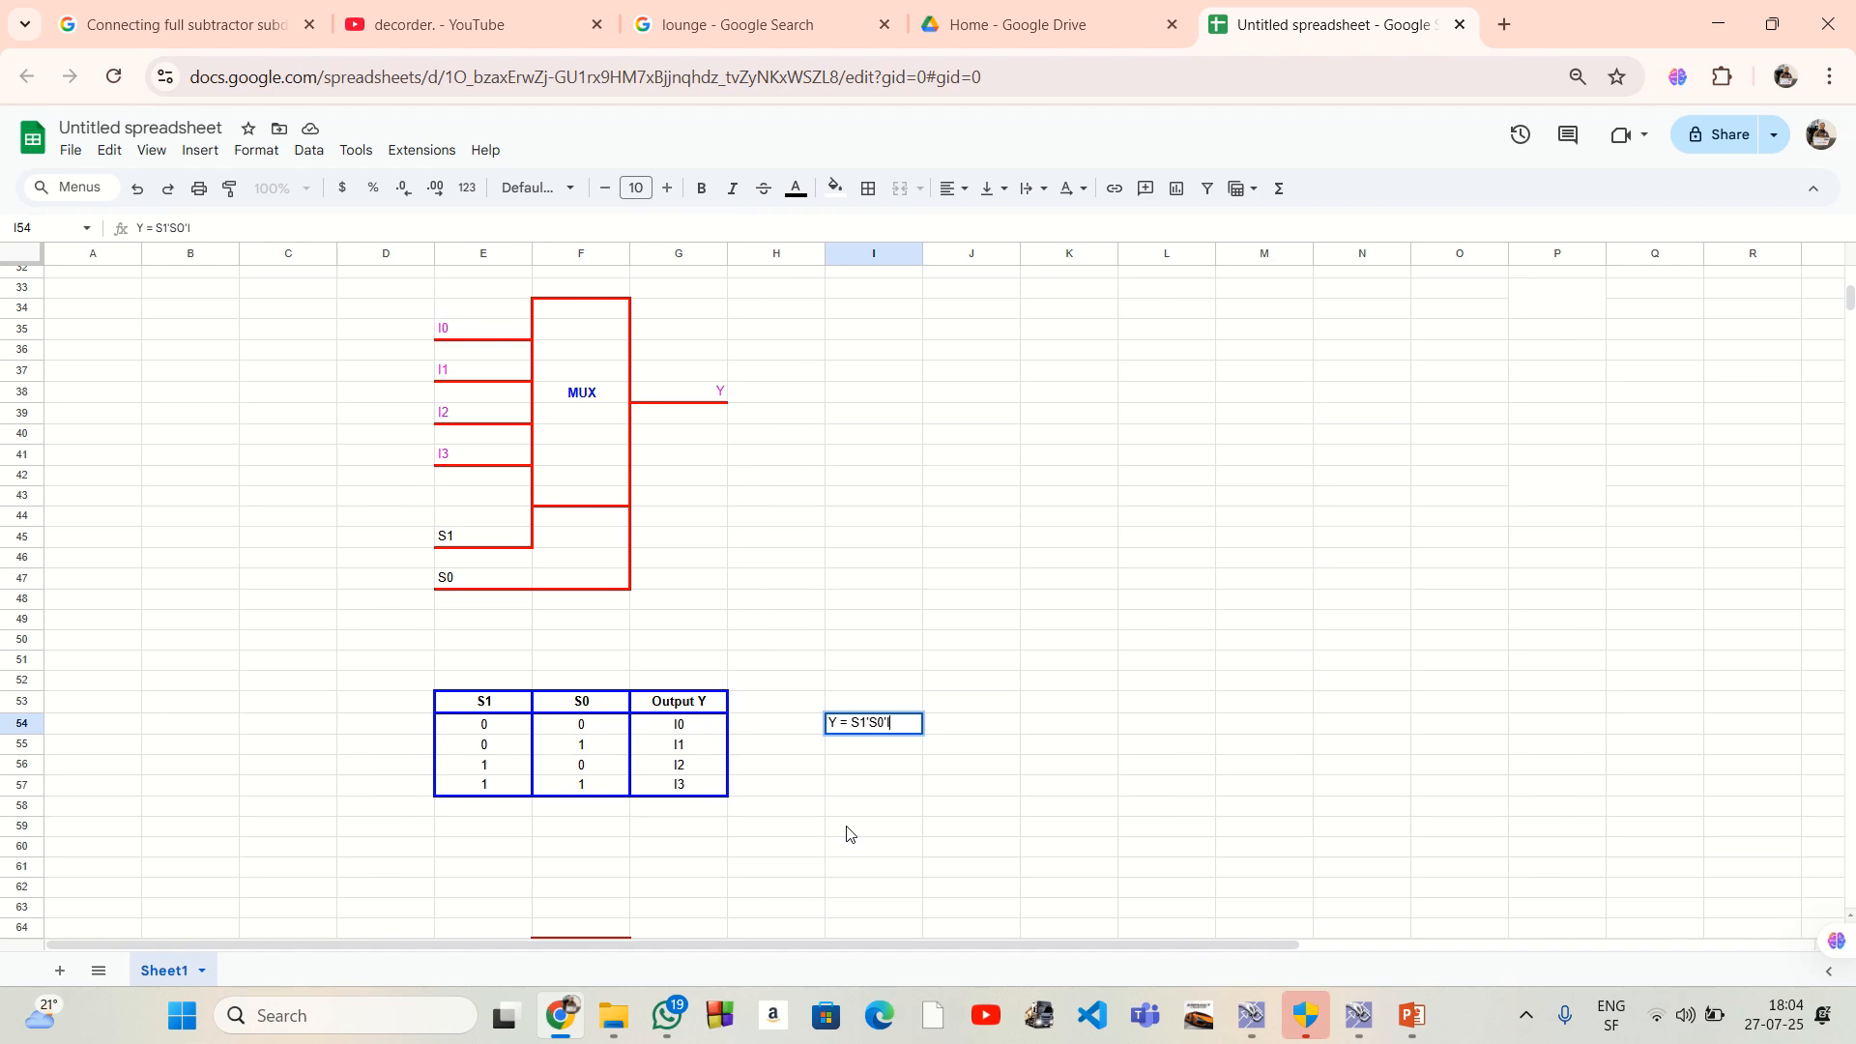
type("I0+")
type("S1")
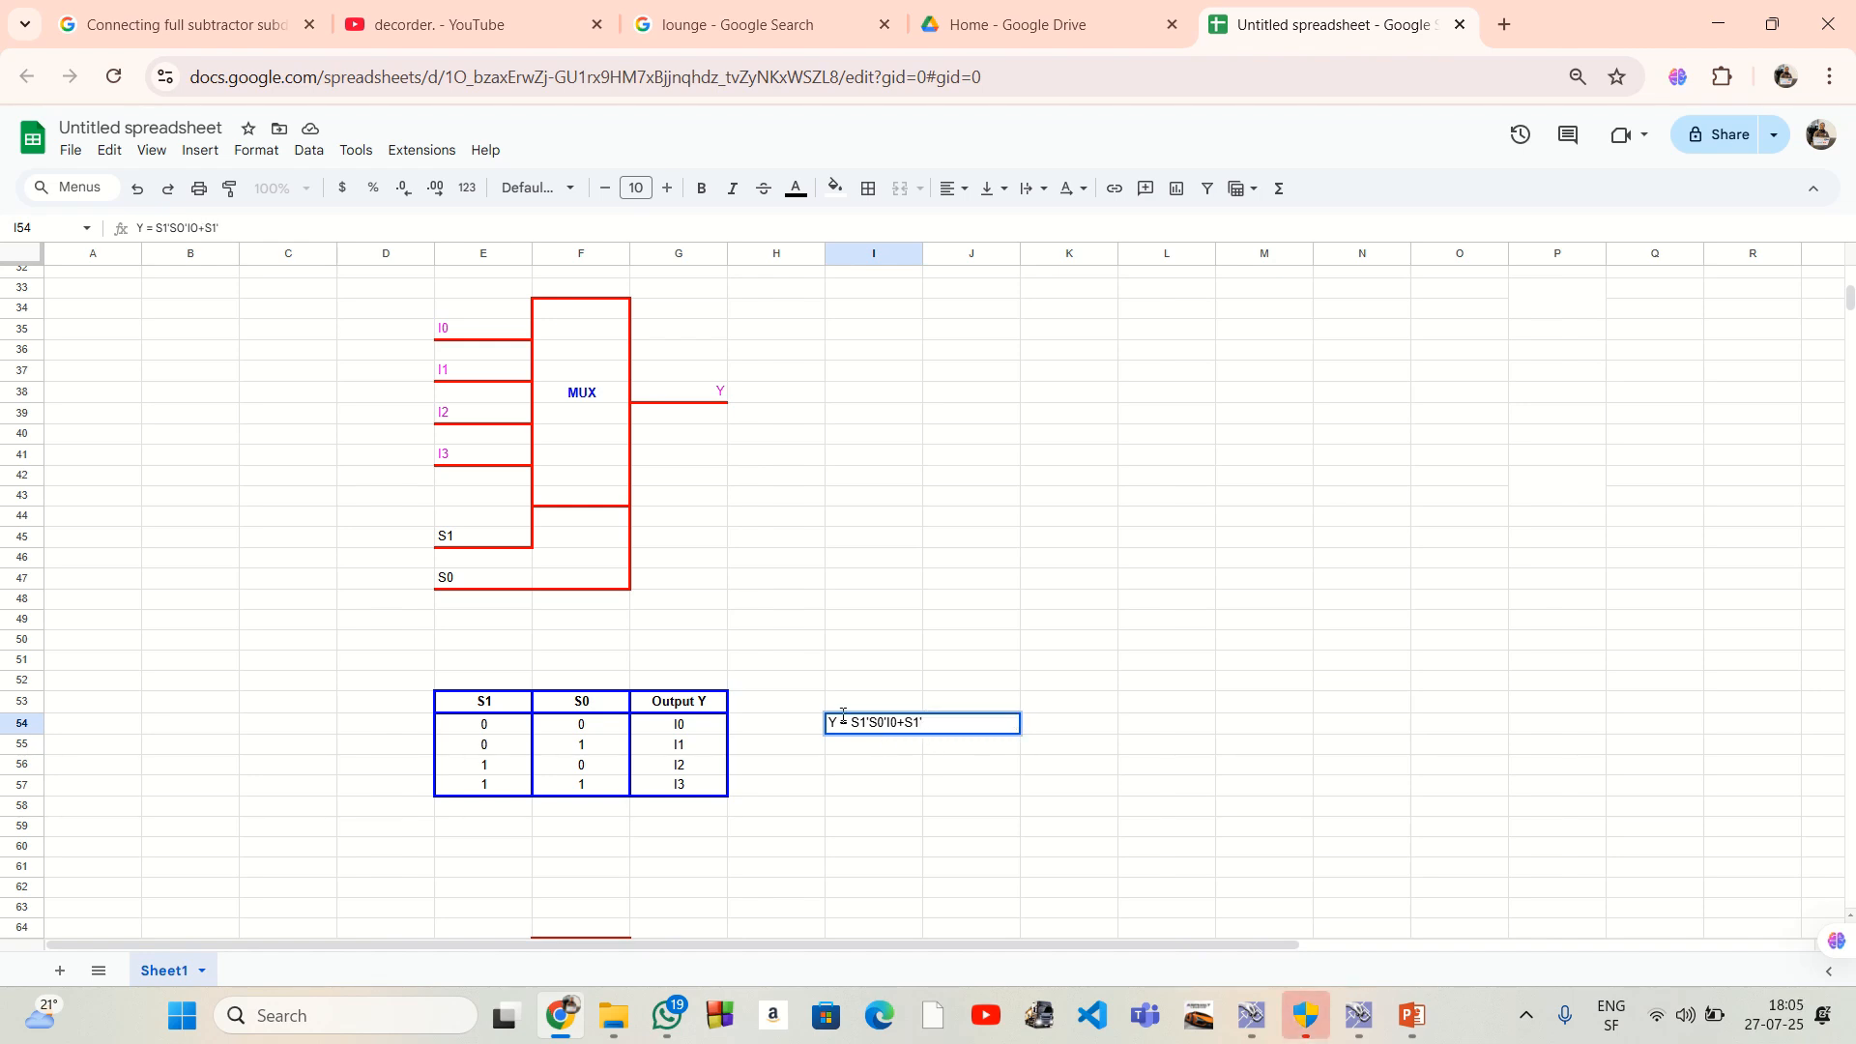
type("'")
Step: Append S0I1 to the equation in I54, completing the second product term from the truth table's 01 row
left_click(496, 747)
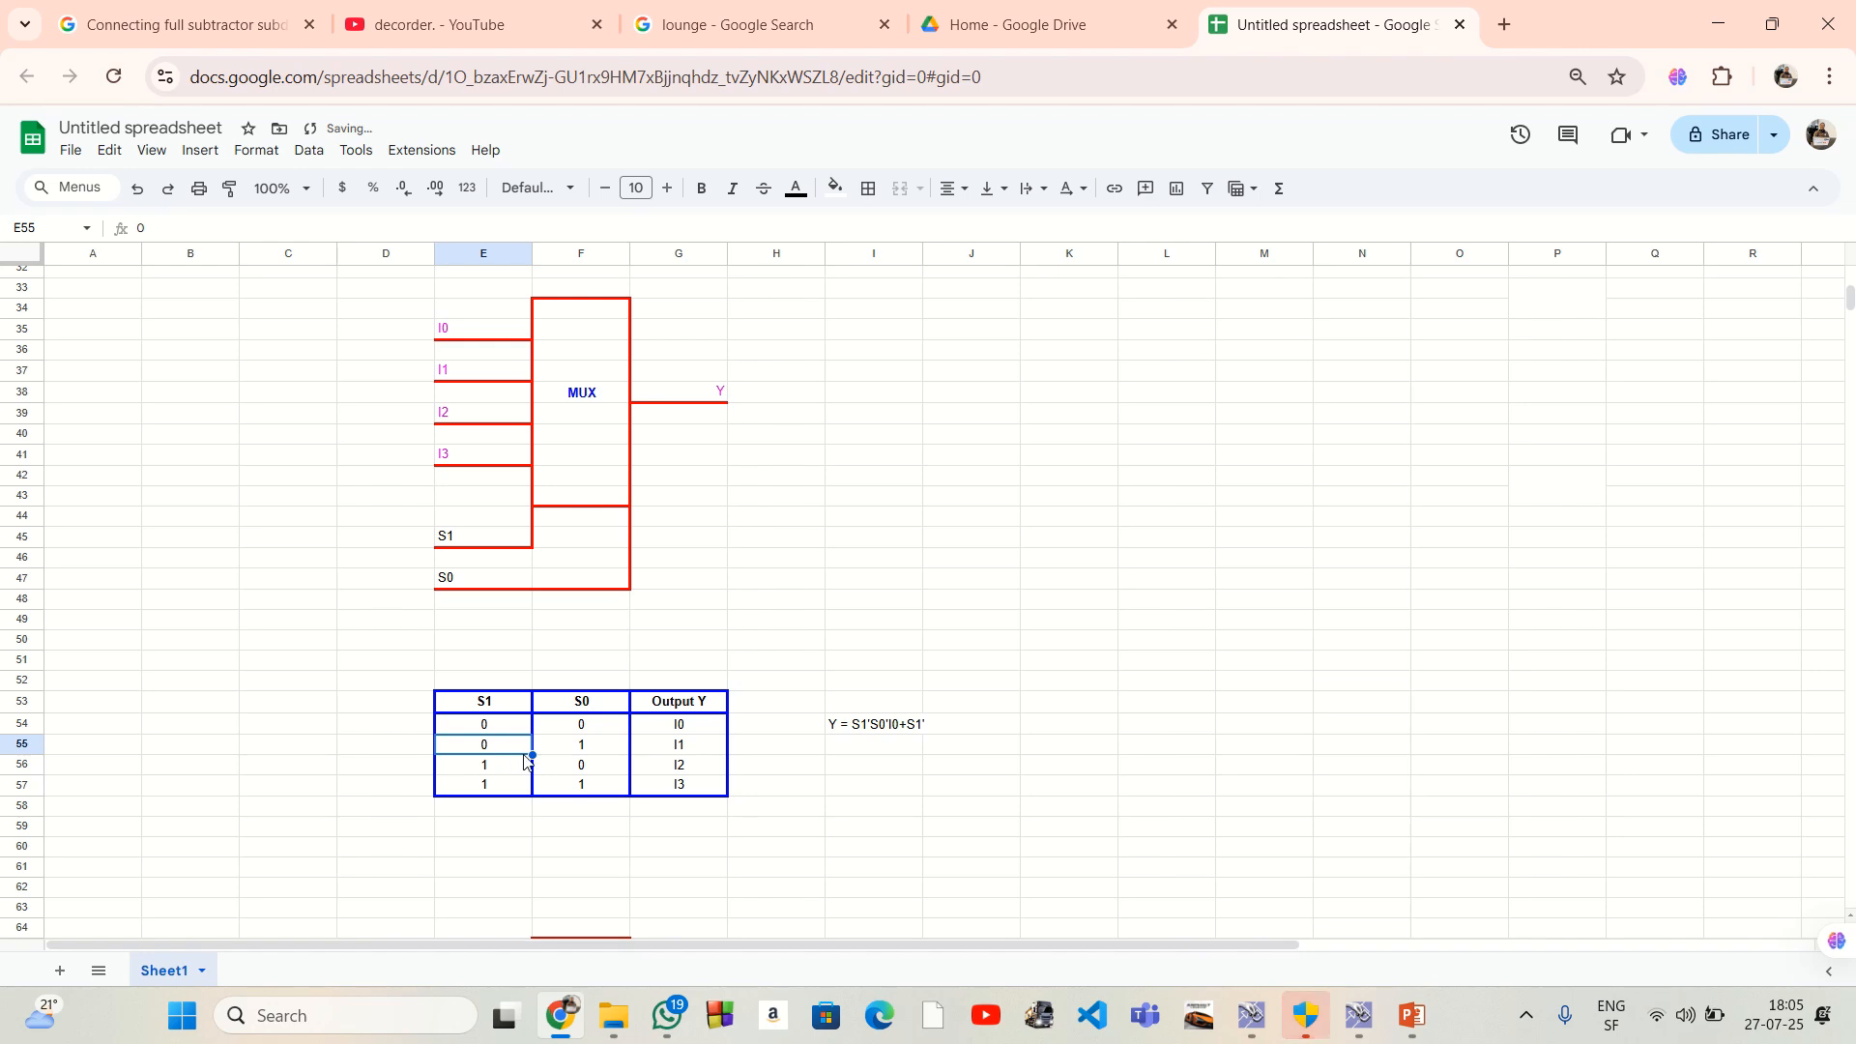
left_click(599, 751)
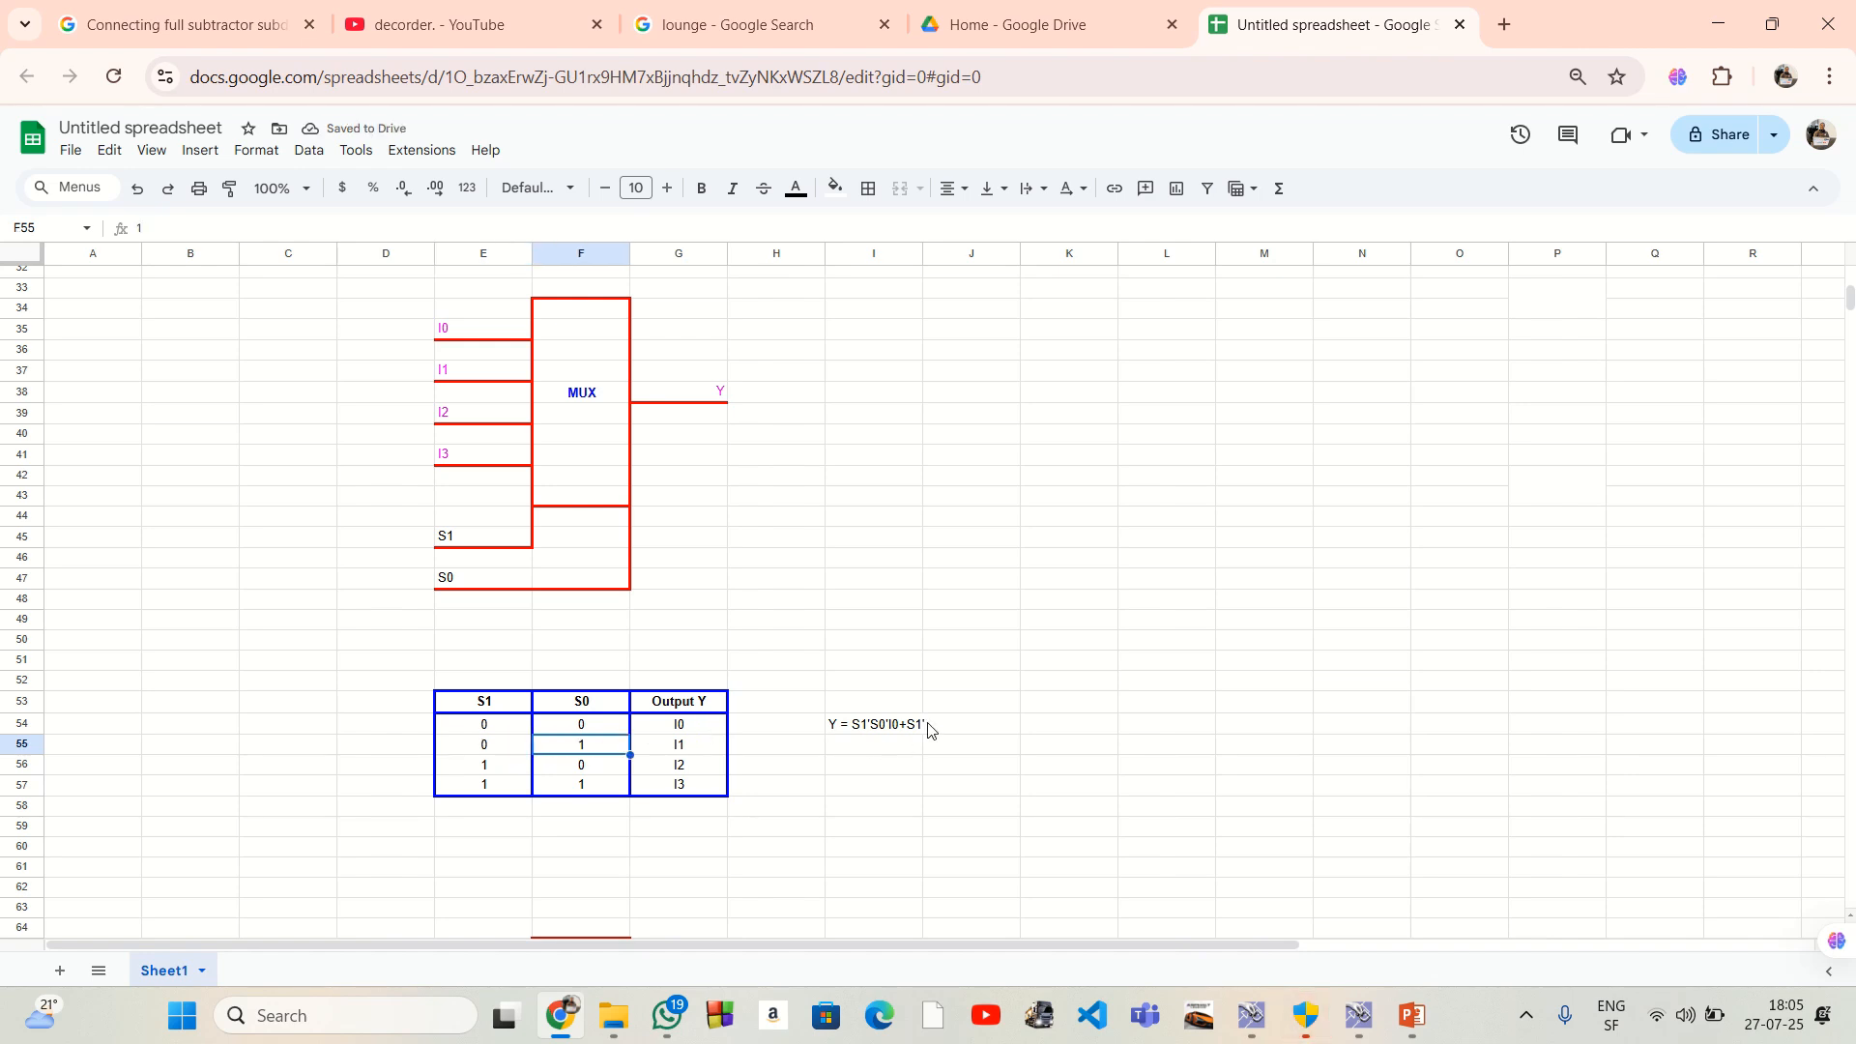
left_click(924, 727)
double_click(913, 723)
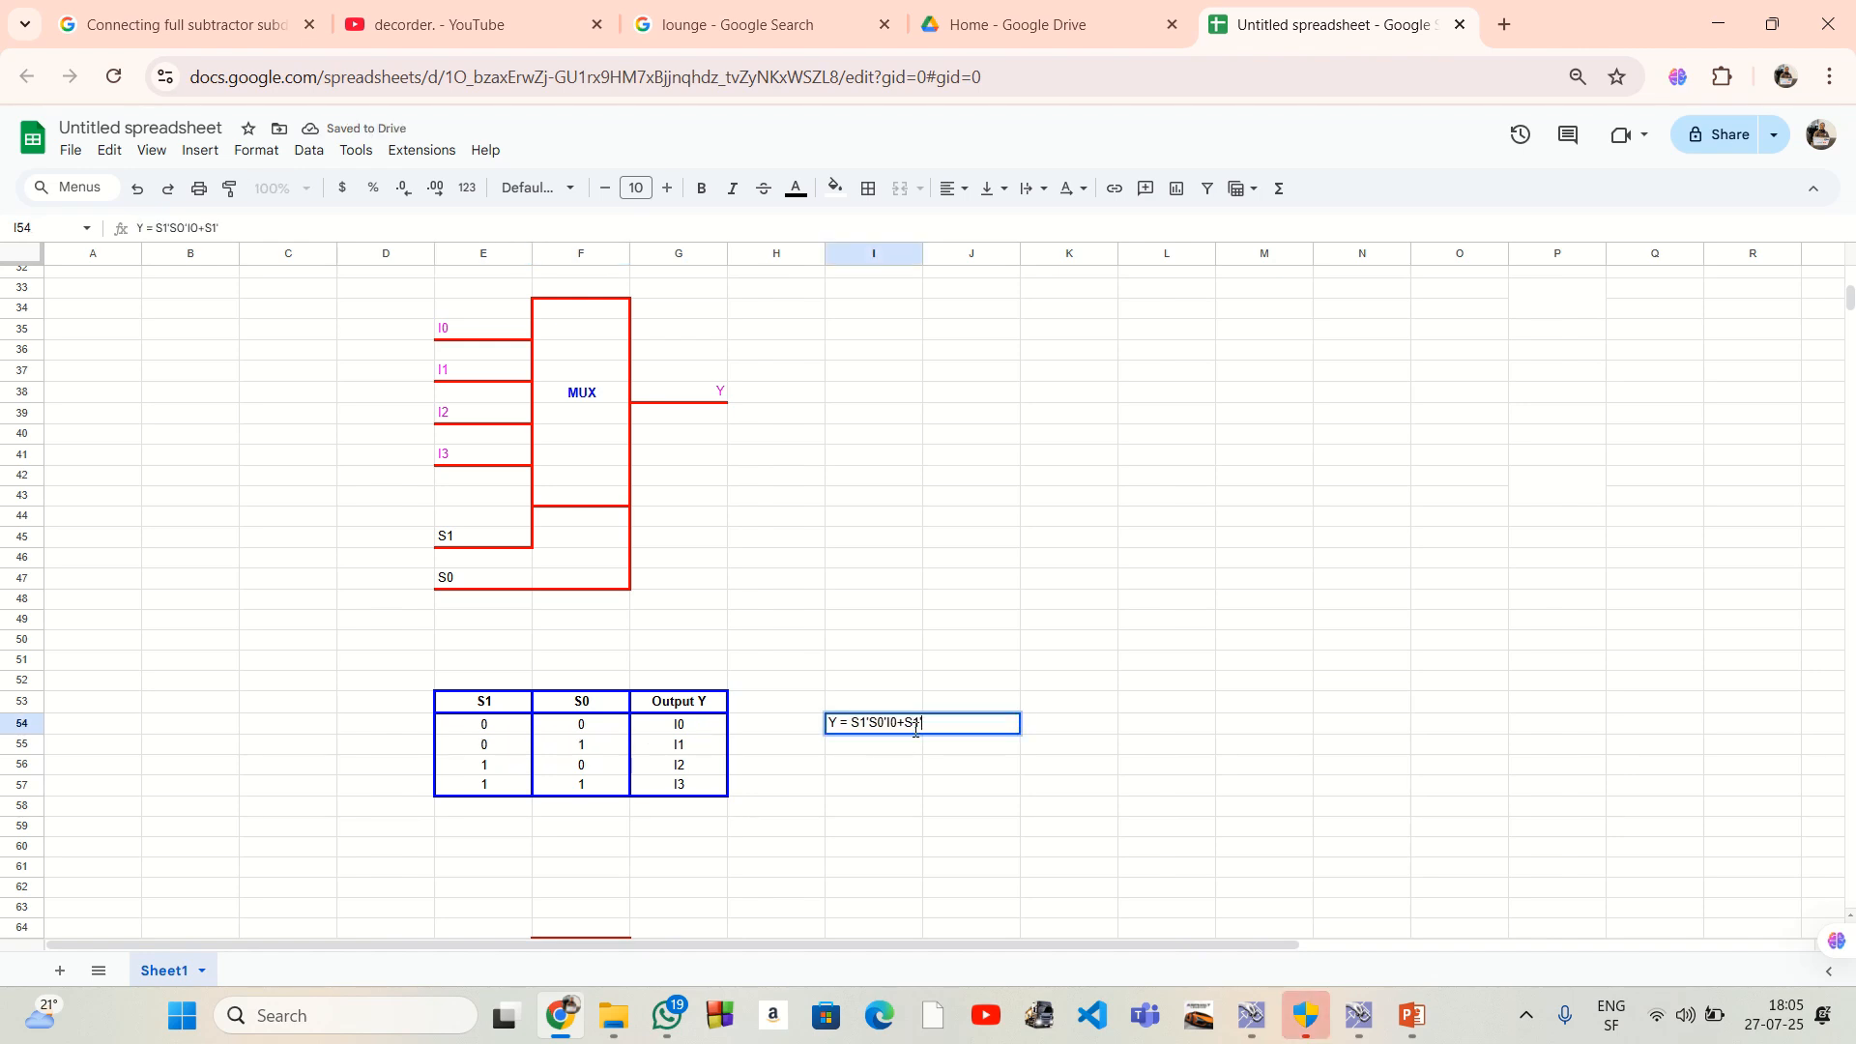
type("S0I1")
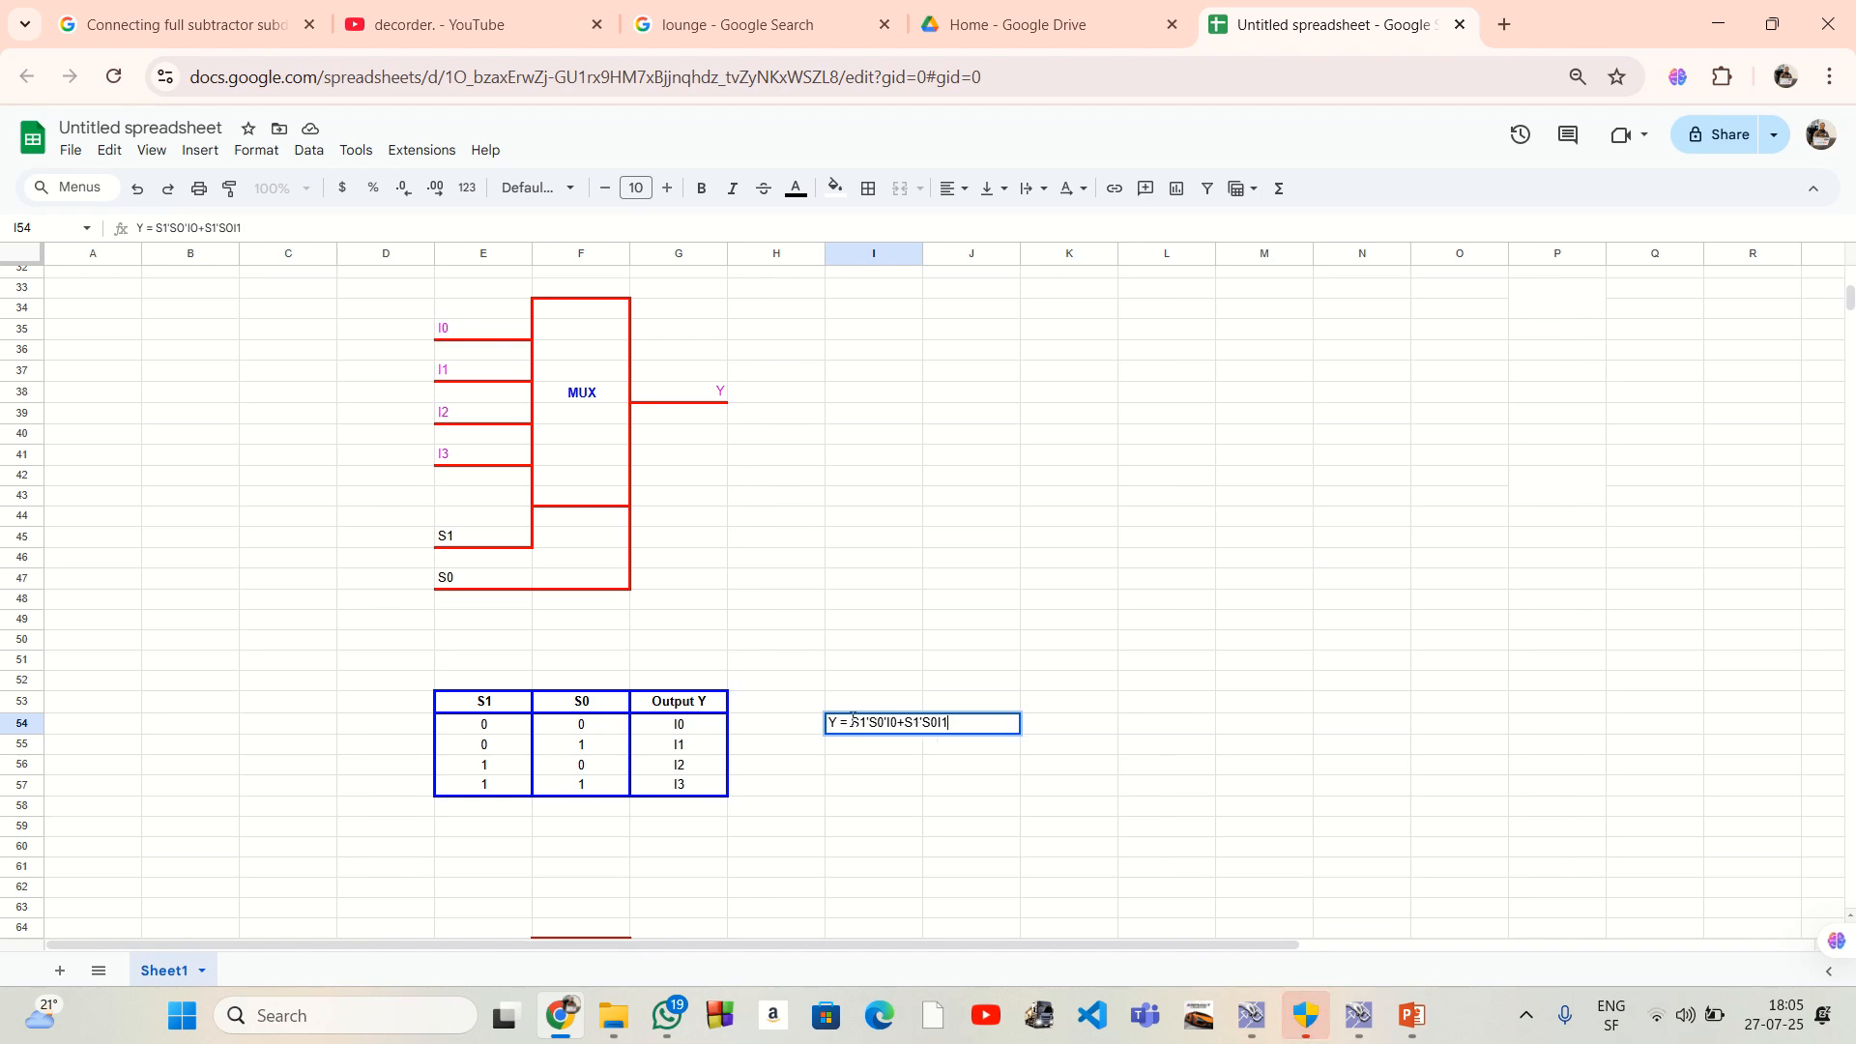
left_click(455, 379)
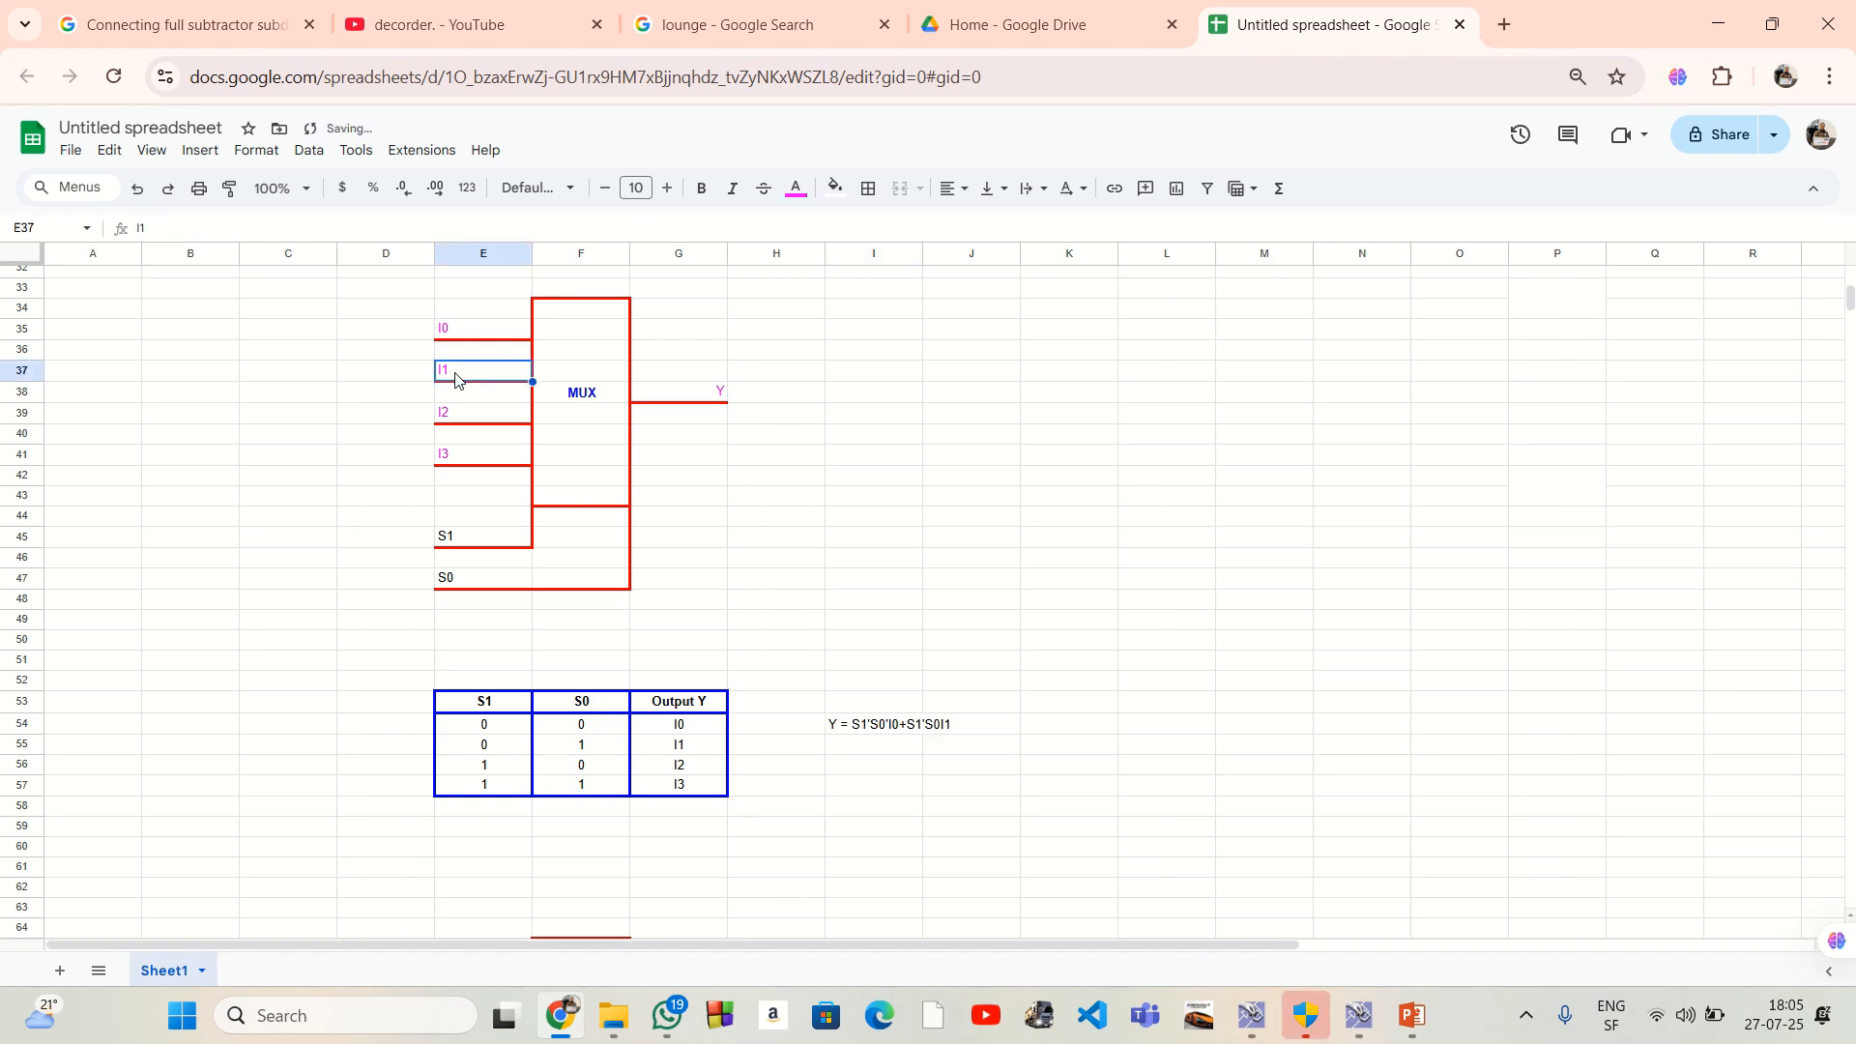
Step: Append +S1S0'I2+S1S0I3 to the equation in I54, based on the truth table's last two rows
double_click(884, 731)
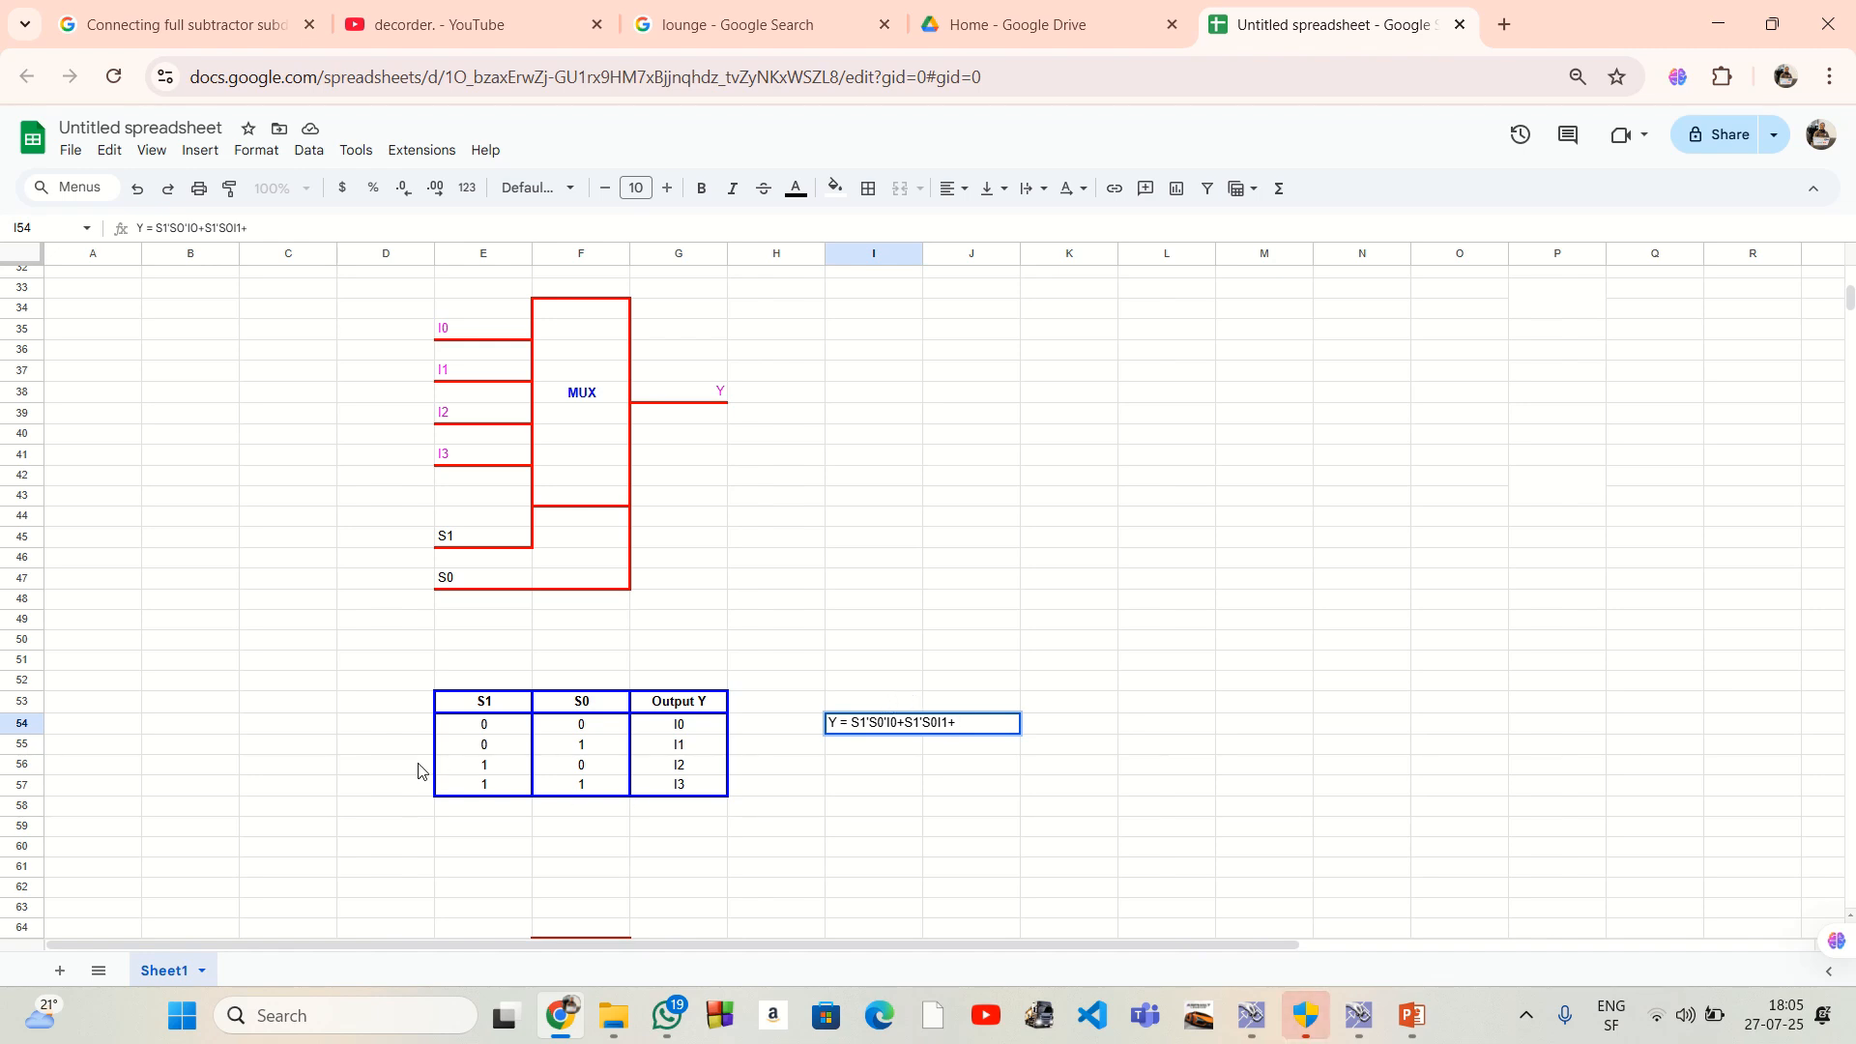
left_click_drag(426, 766, 684, 771)
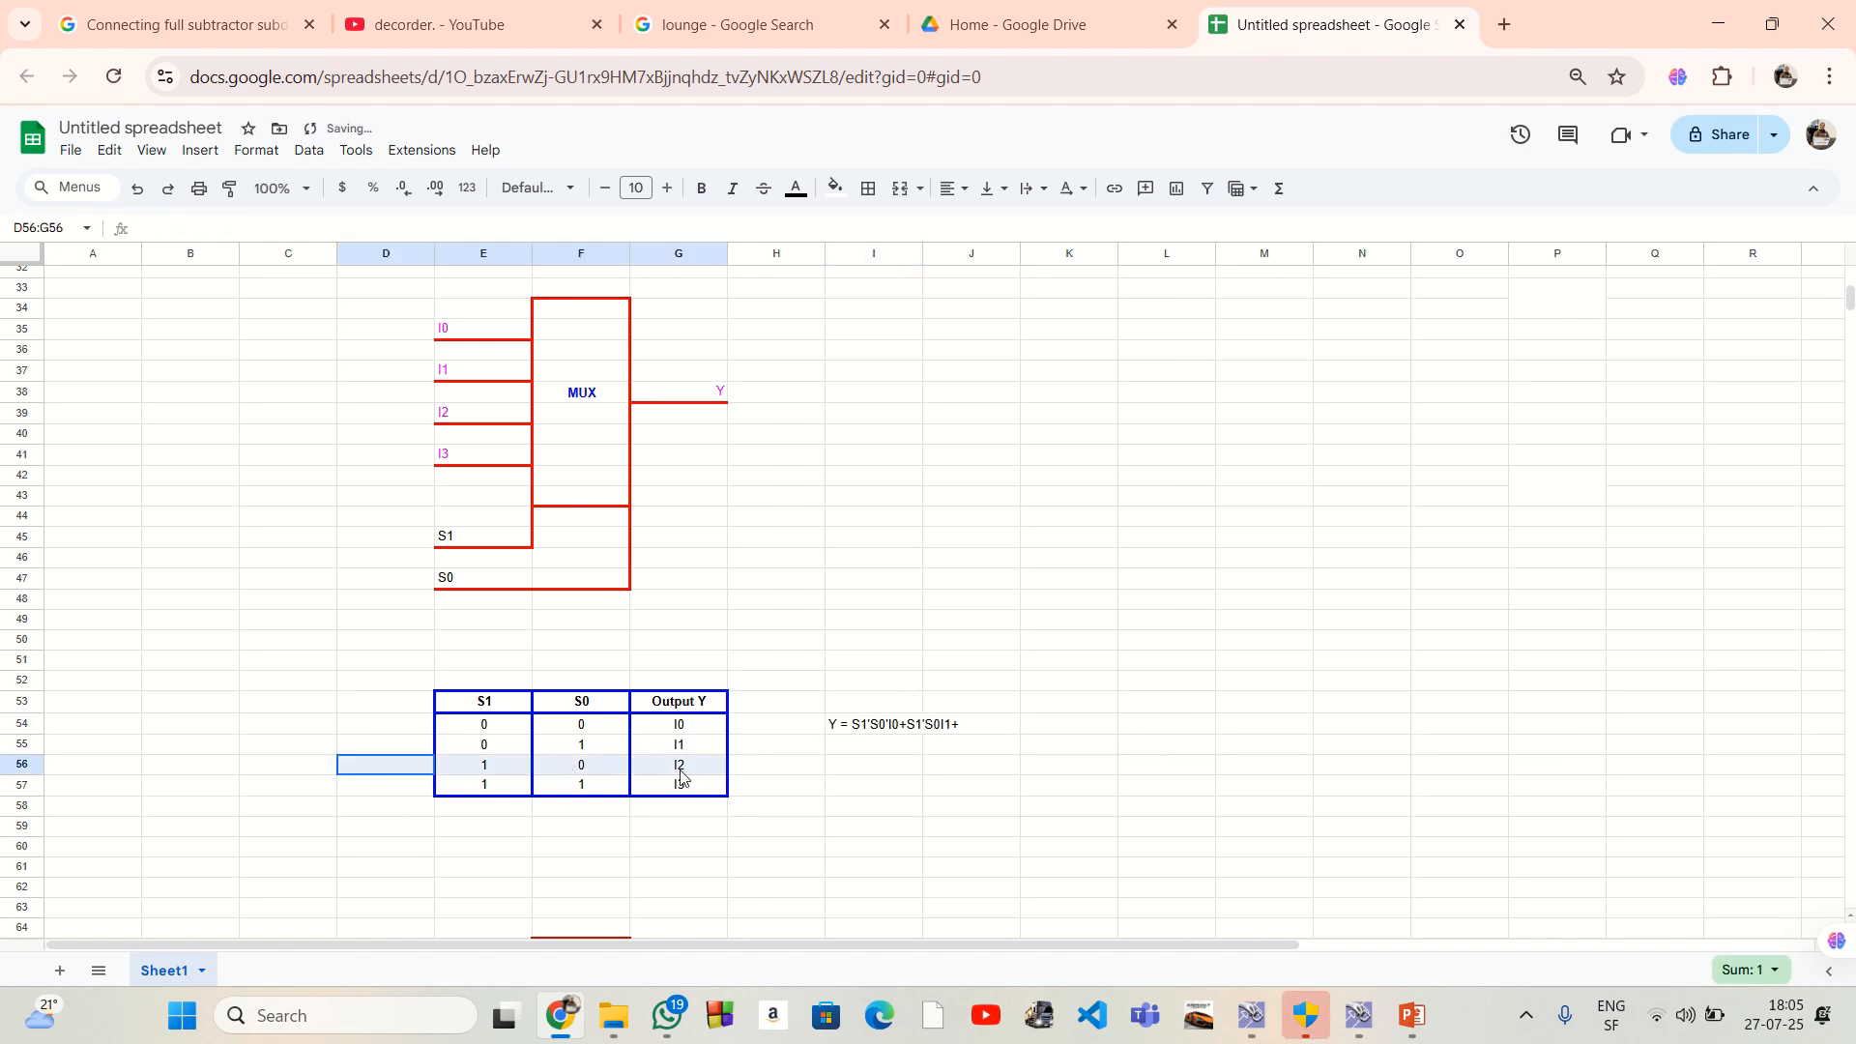
double_click(896, 726)
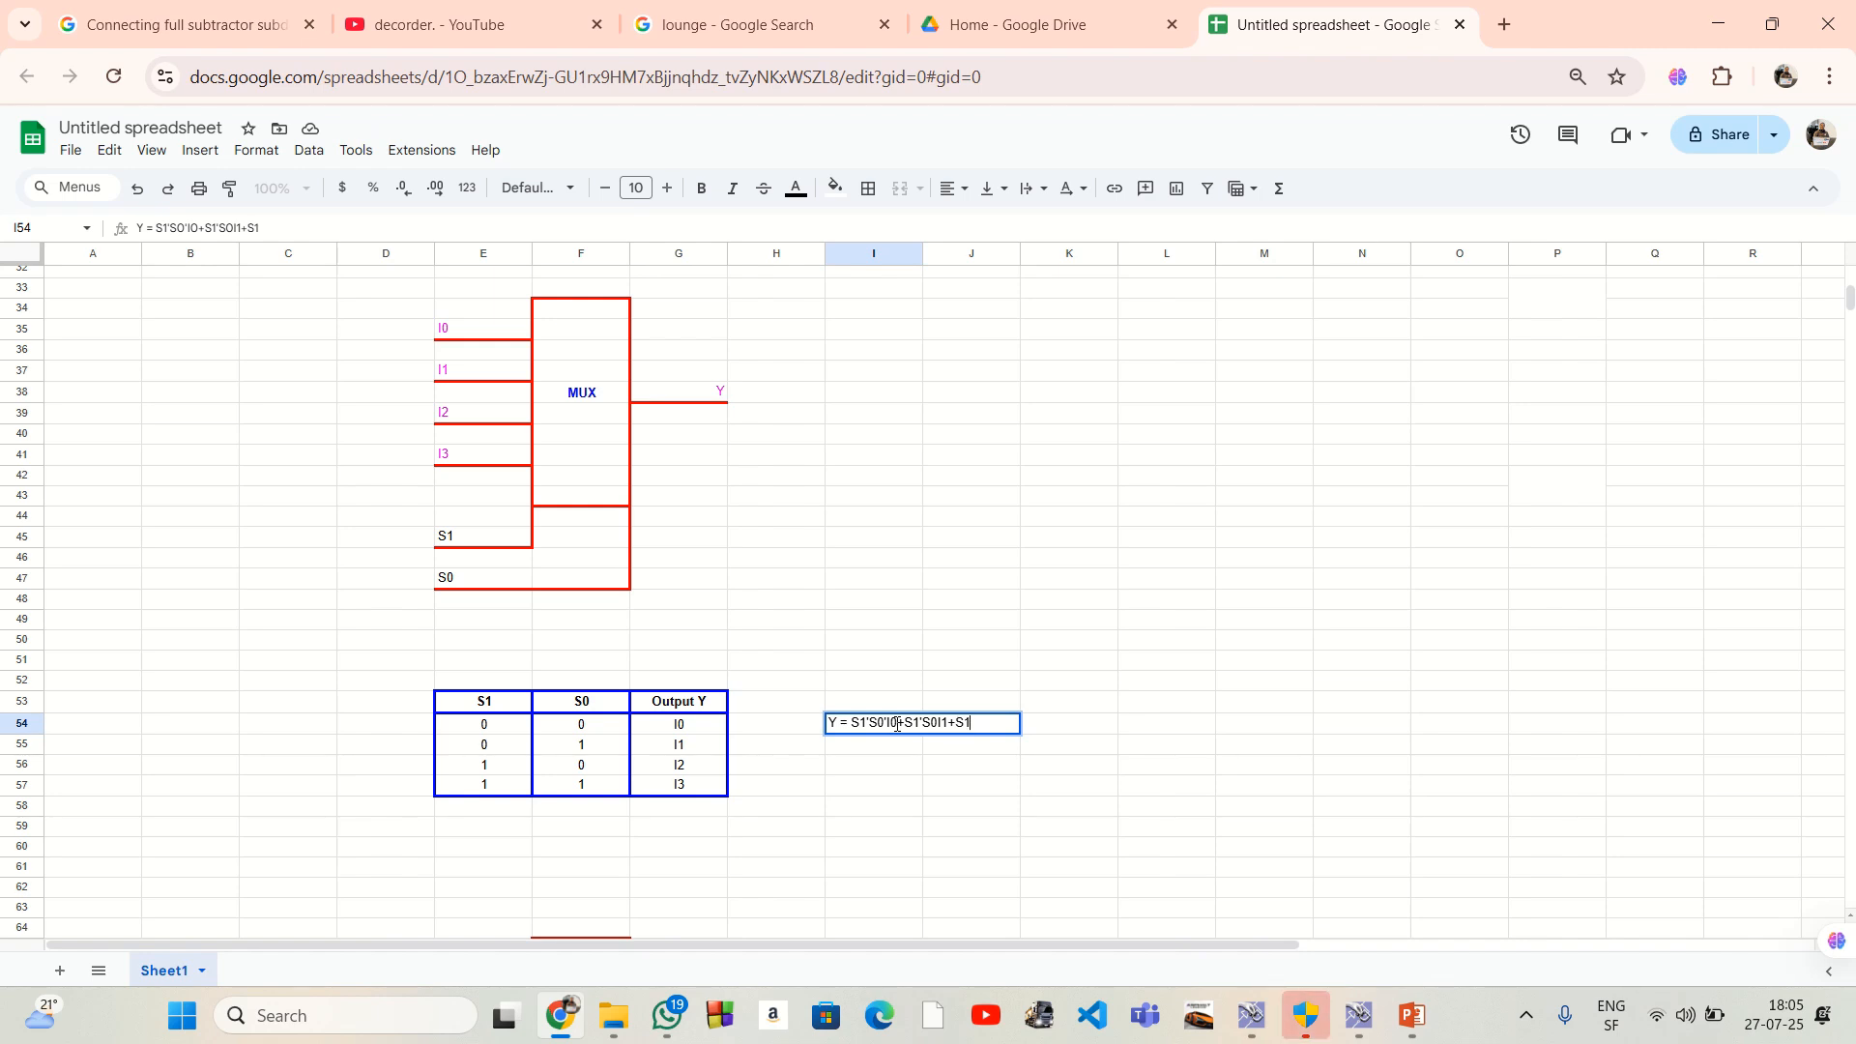
type("S0'I2+")
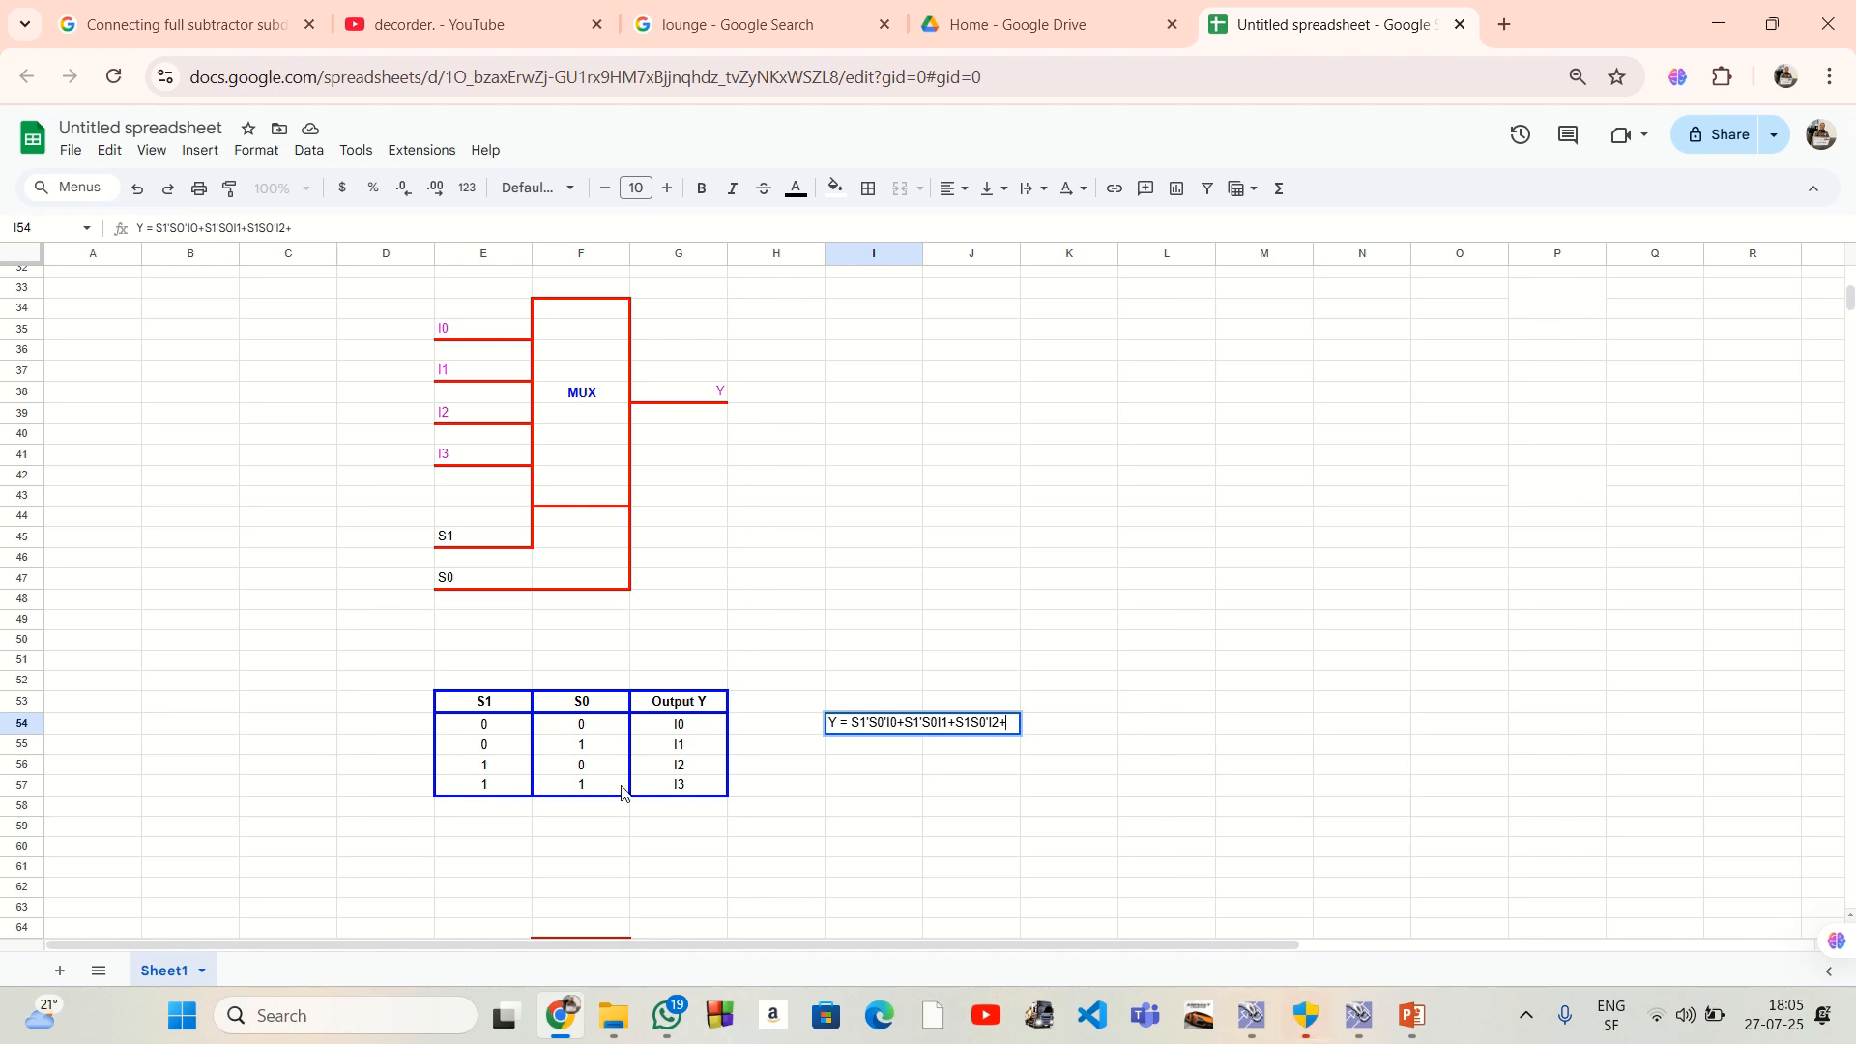
type("S1S0I3")
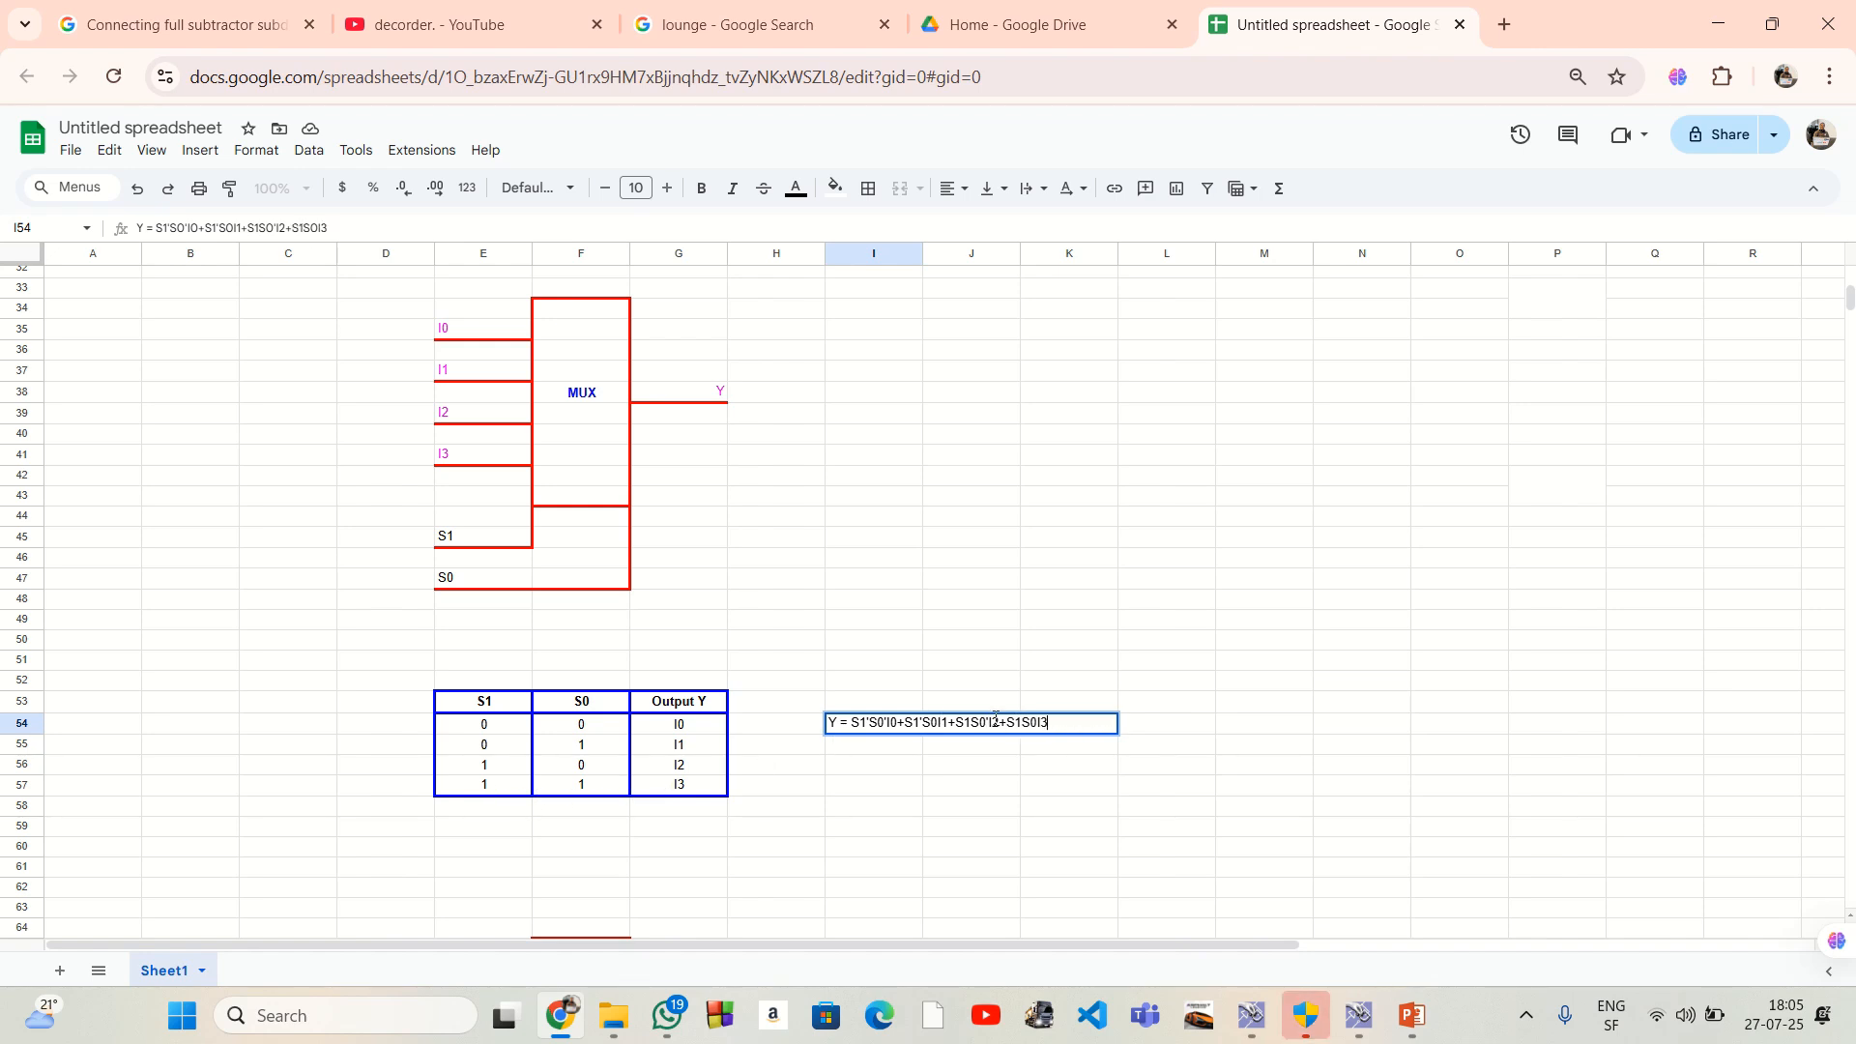
left_click(885, 769)
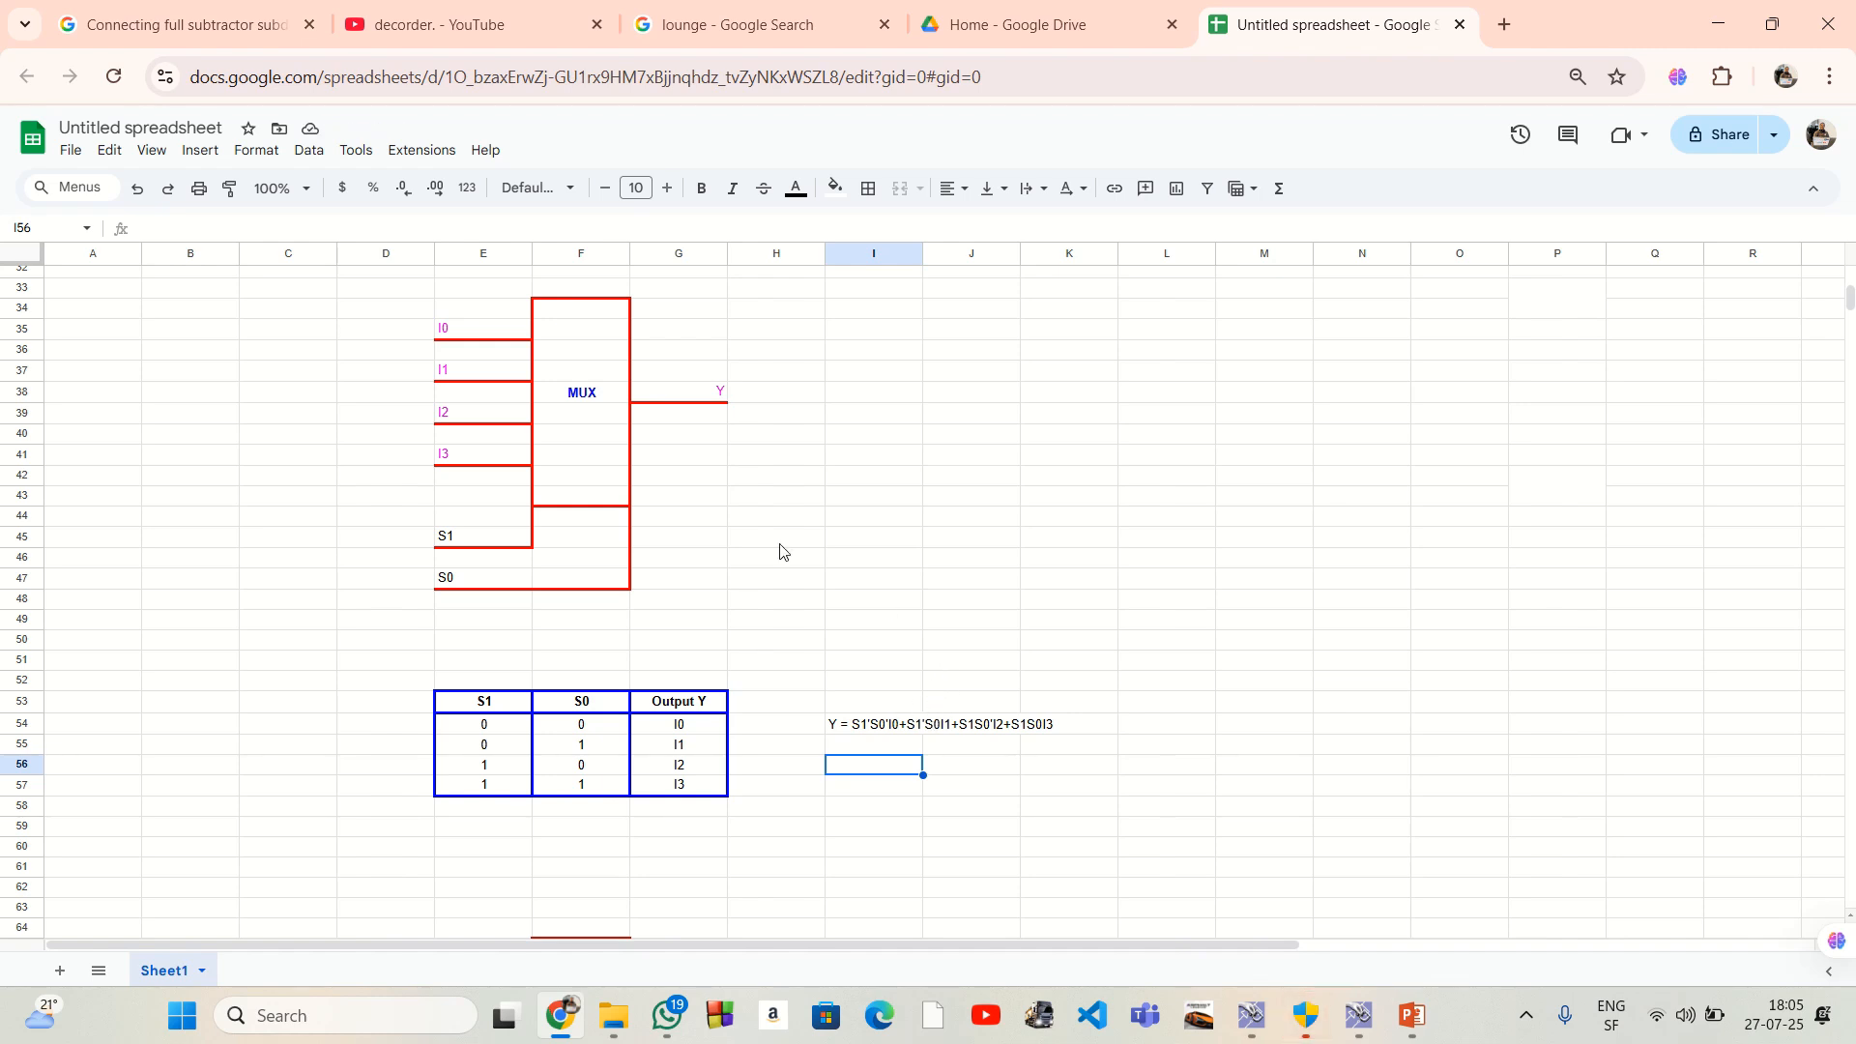
Step: Switch to the HADES editor and place four input pins in an evenly spaced vertical column
left_click(1358, 1015)
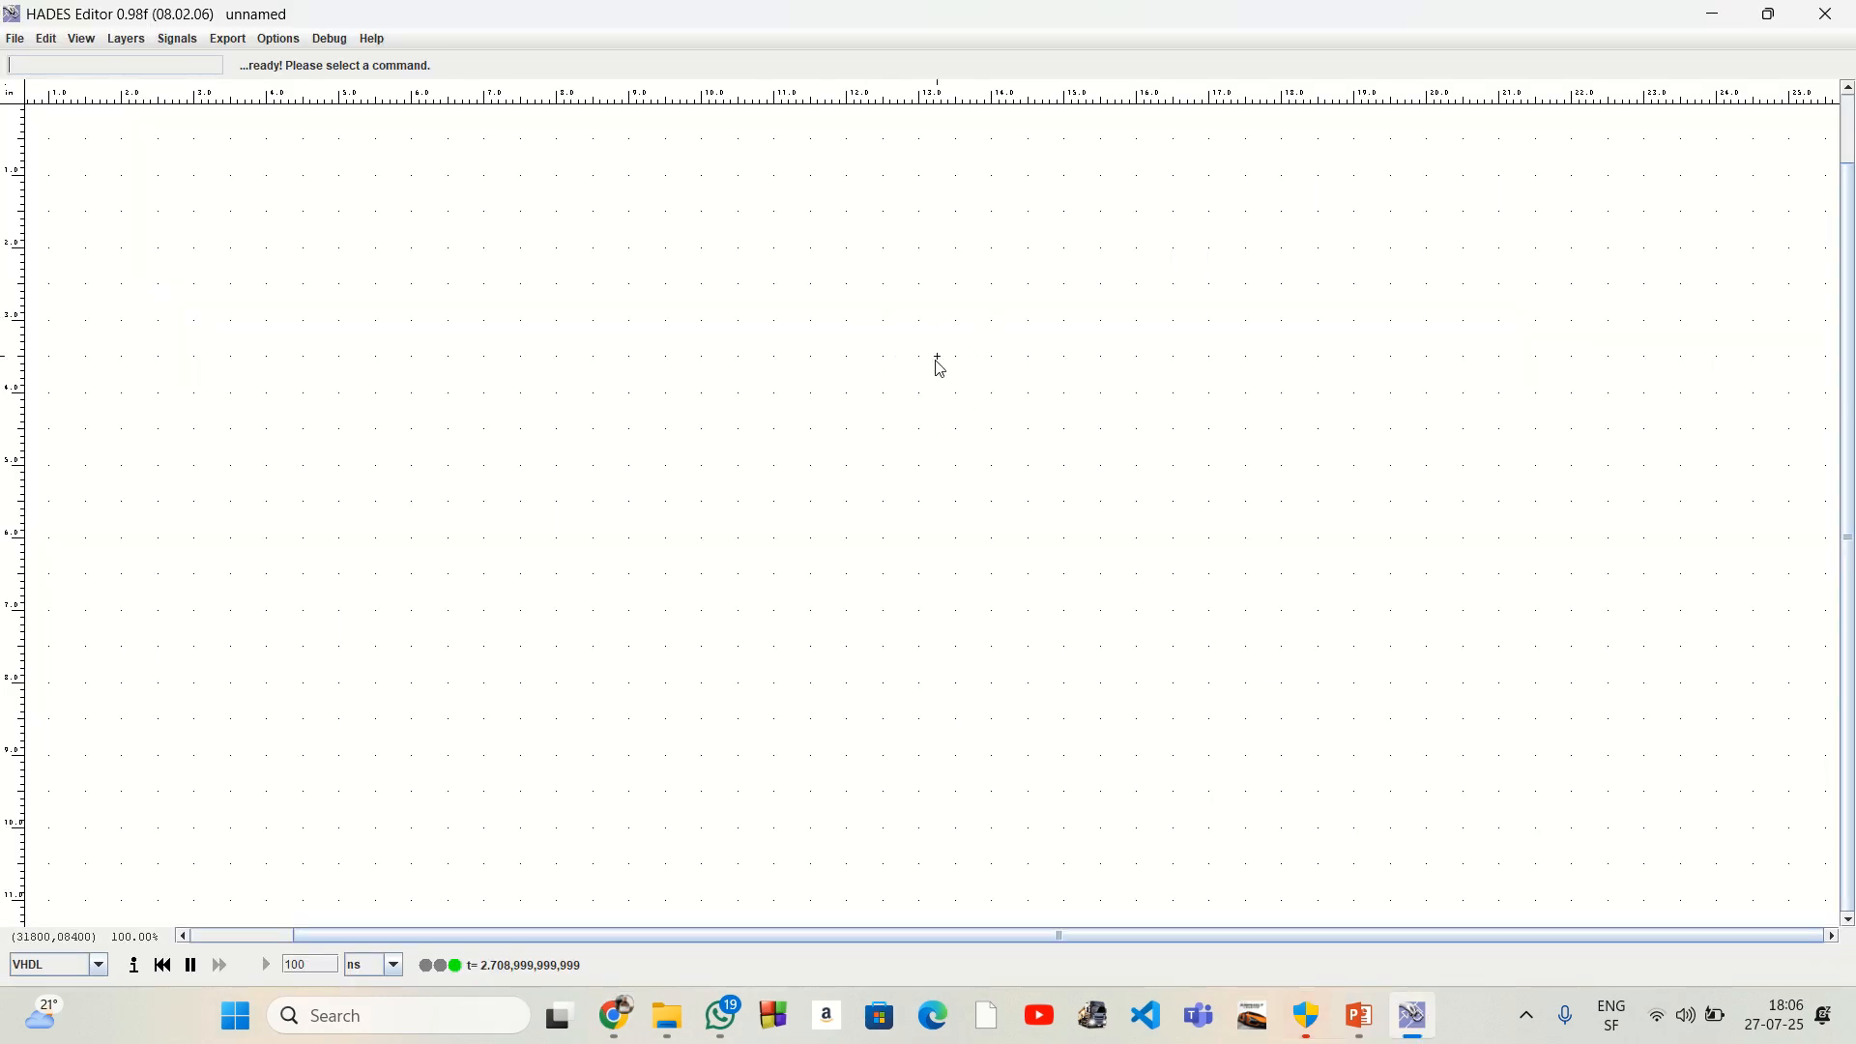
right_click(249, 199)
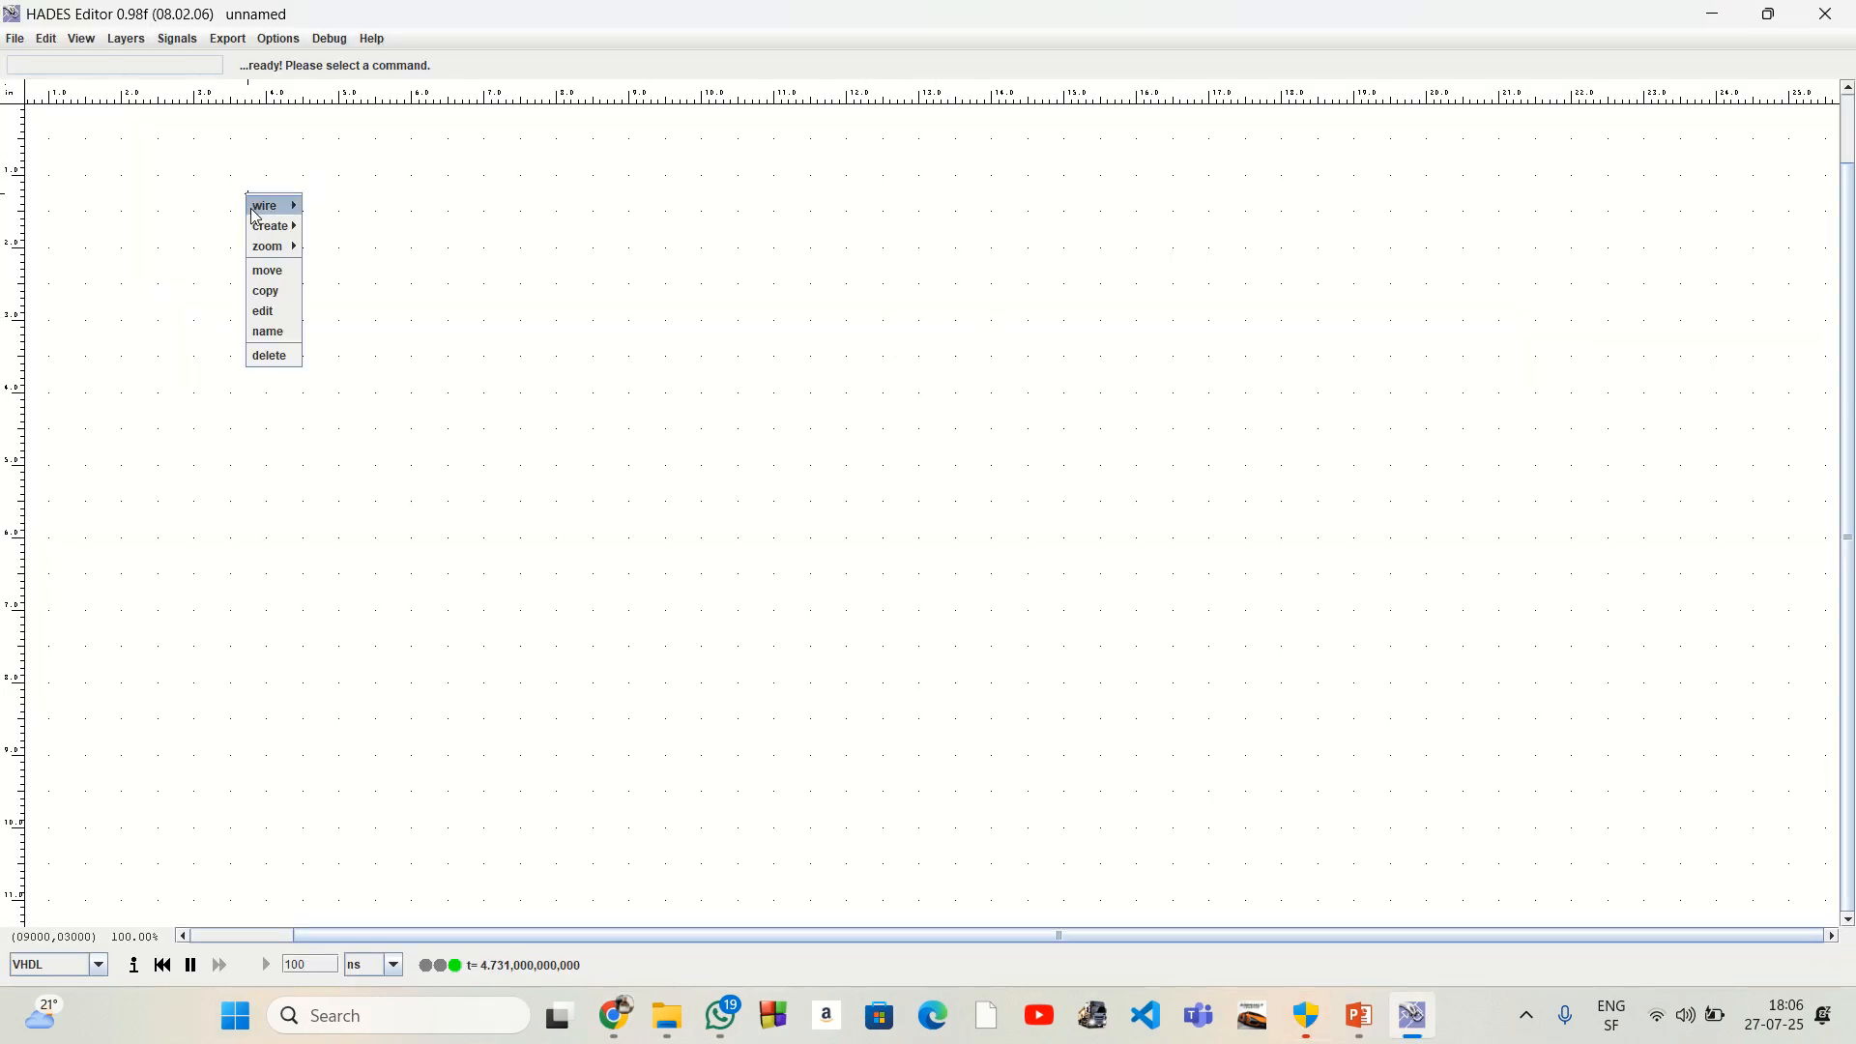
mouse_move(273, 226)
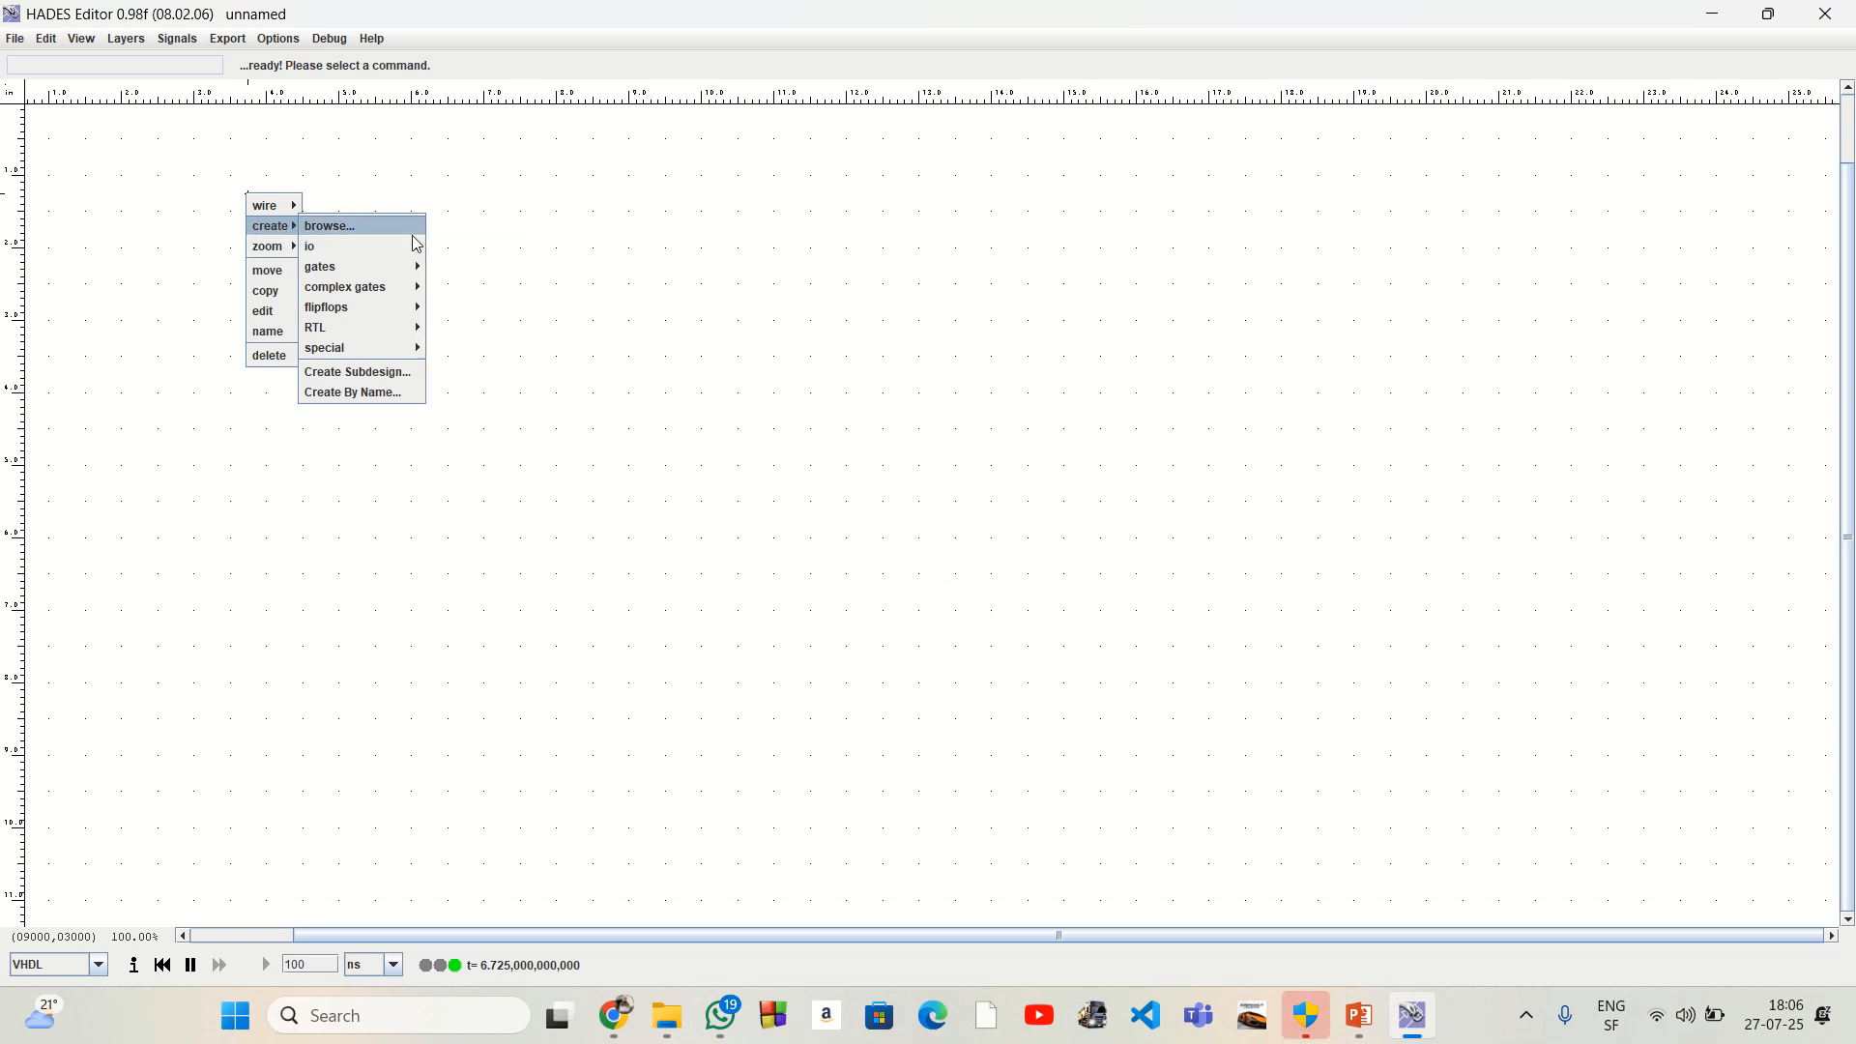
left_click(459, 247)
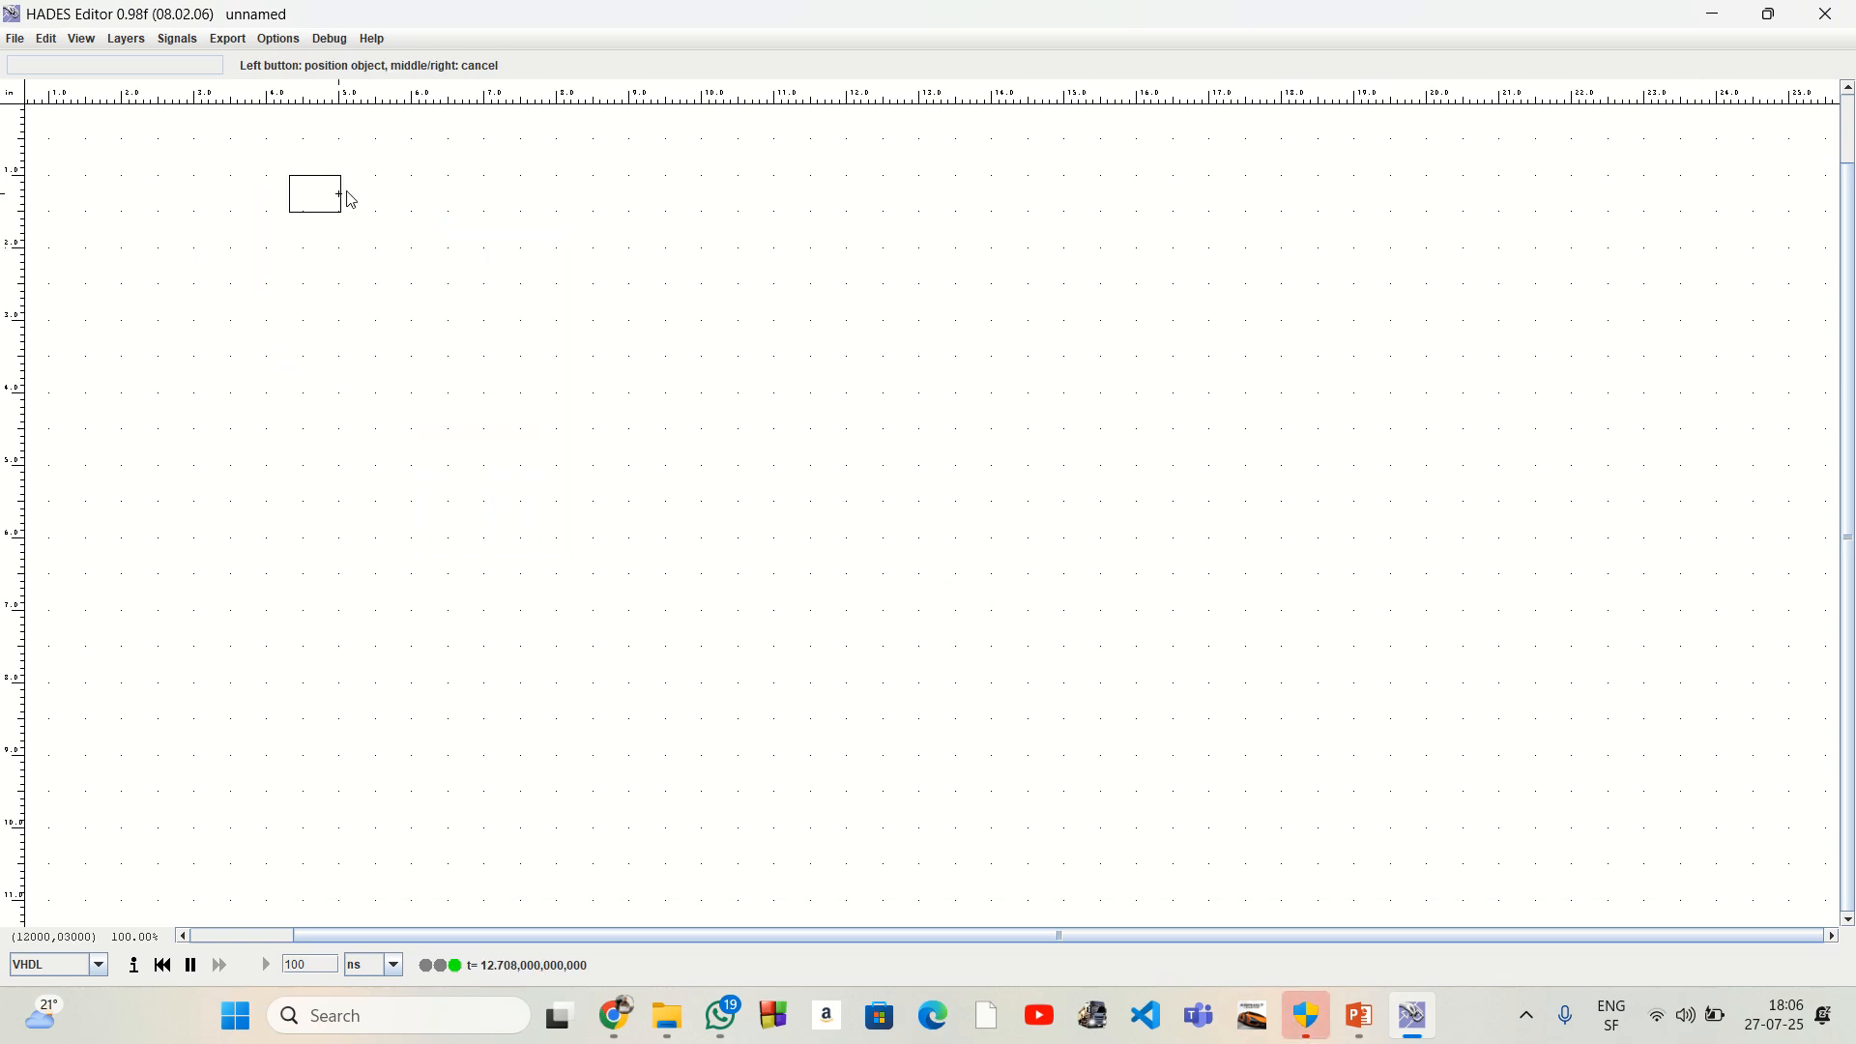
left_click(348, 199)
left_click(349, 279)
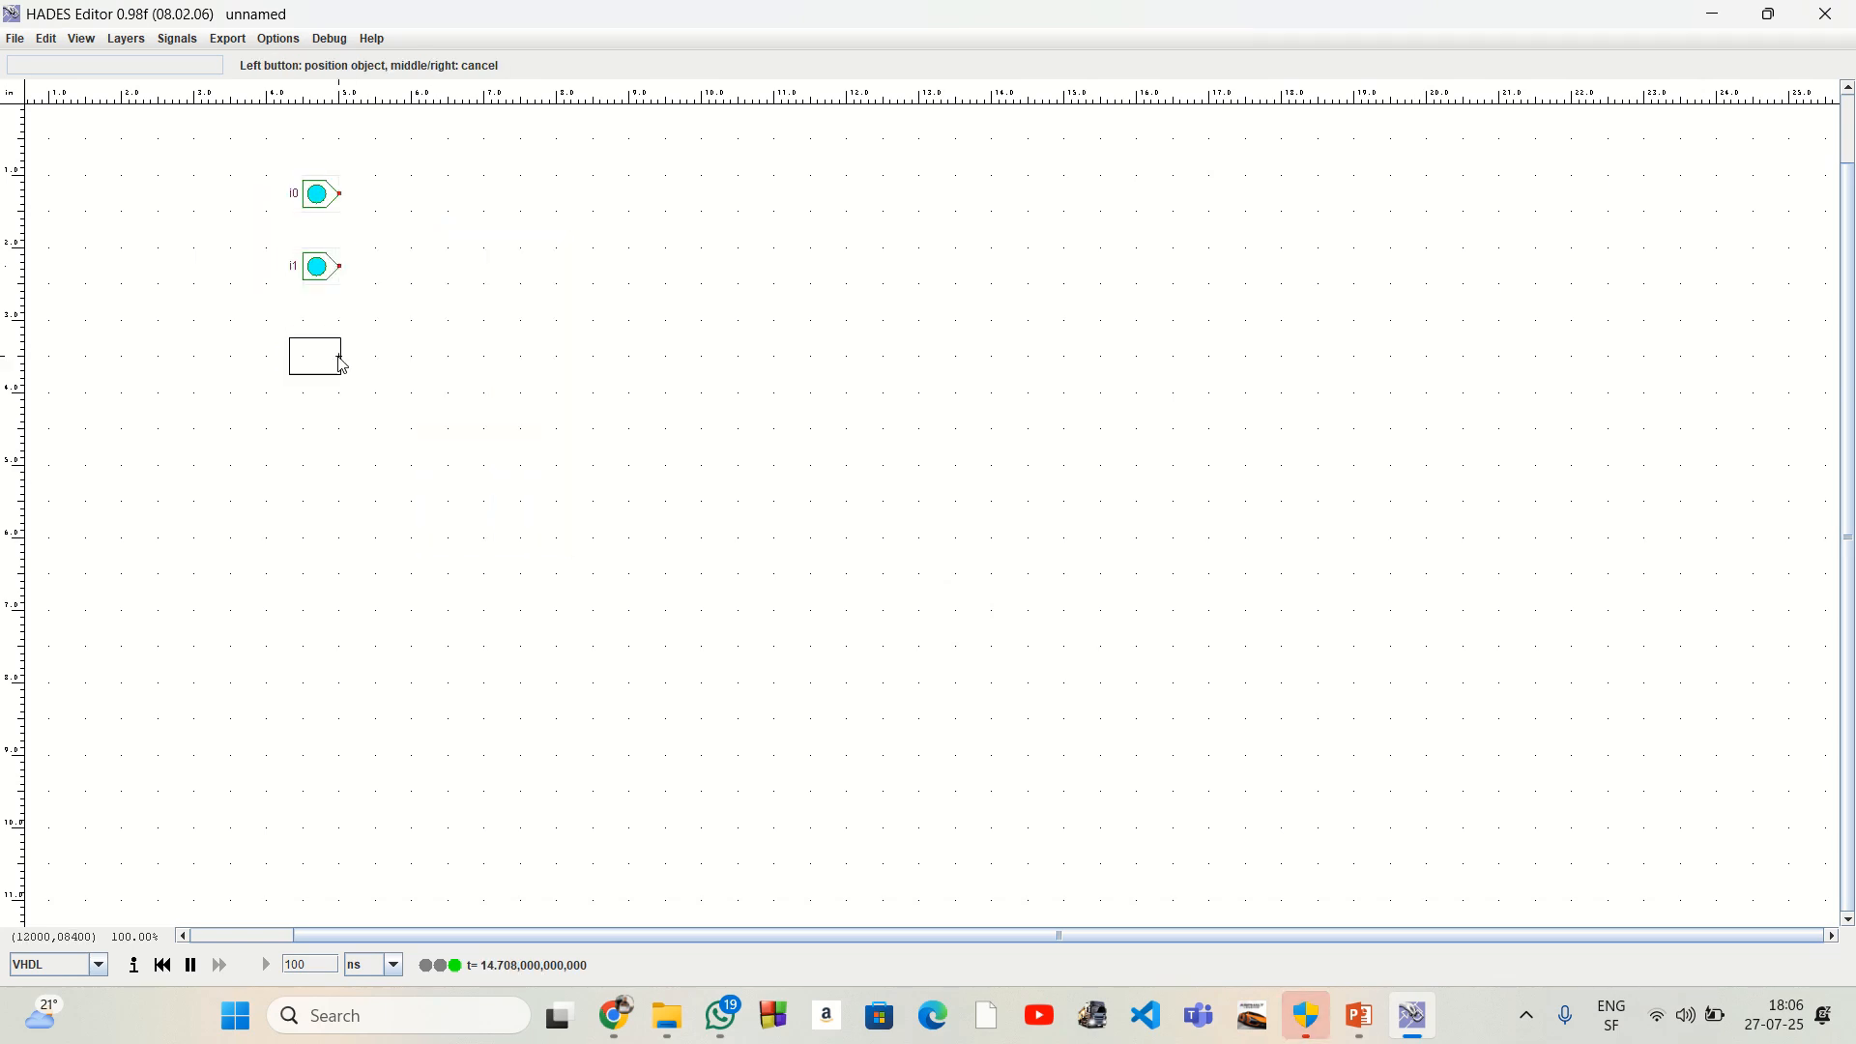
left_click(346, 350)
left_click(346, 423)
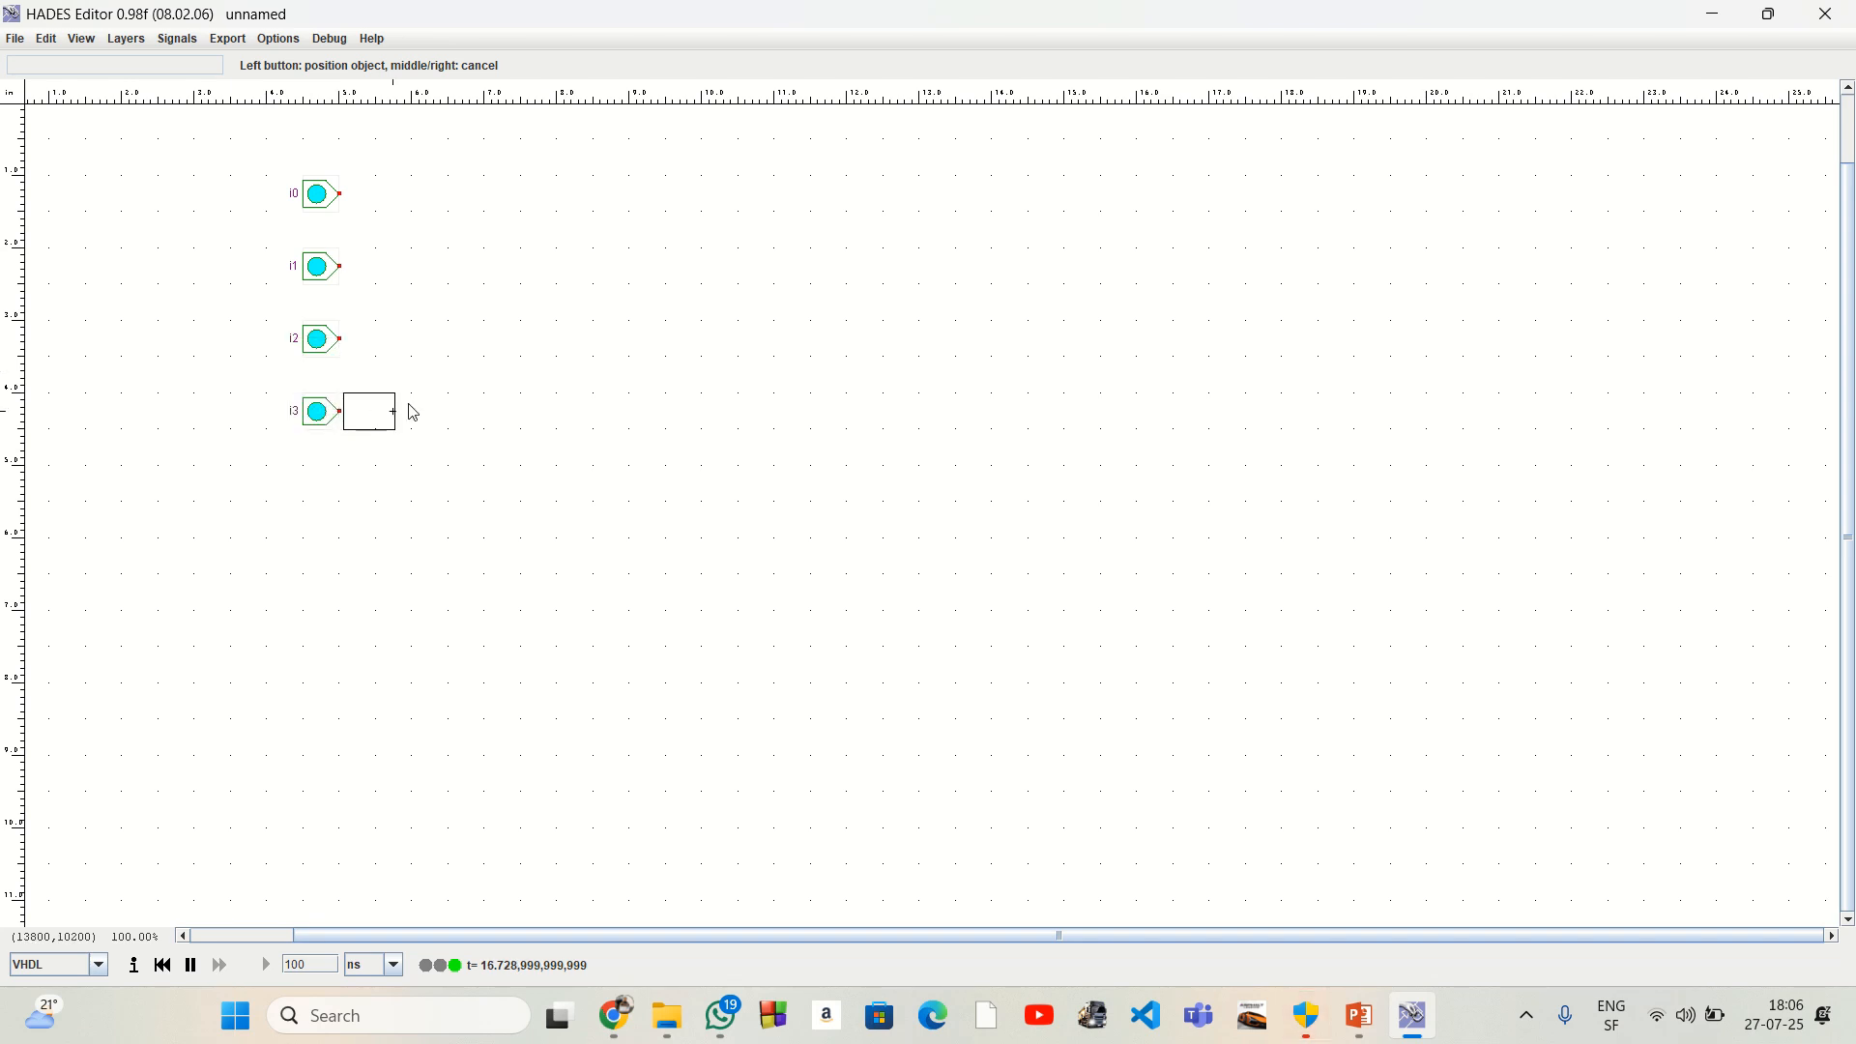
right_click(443, 439)
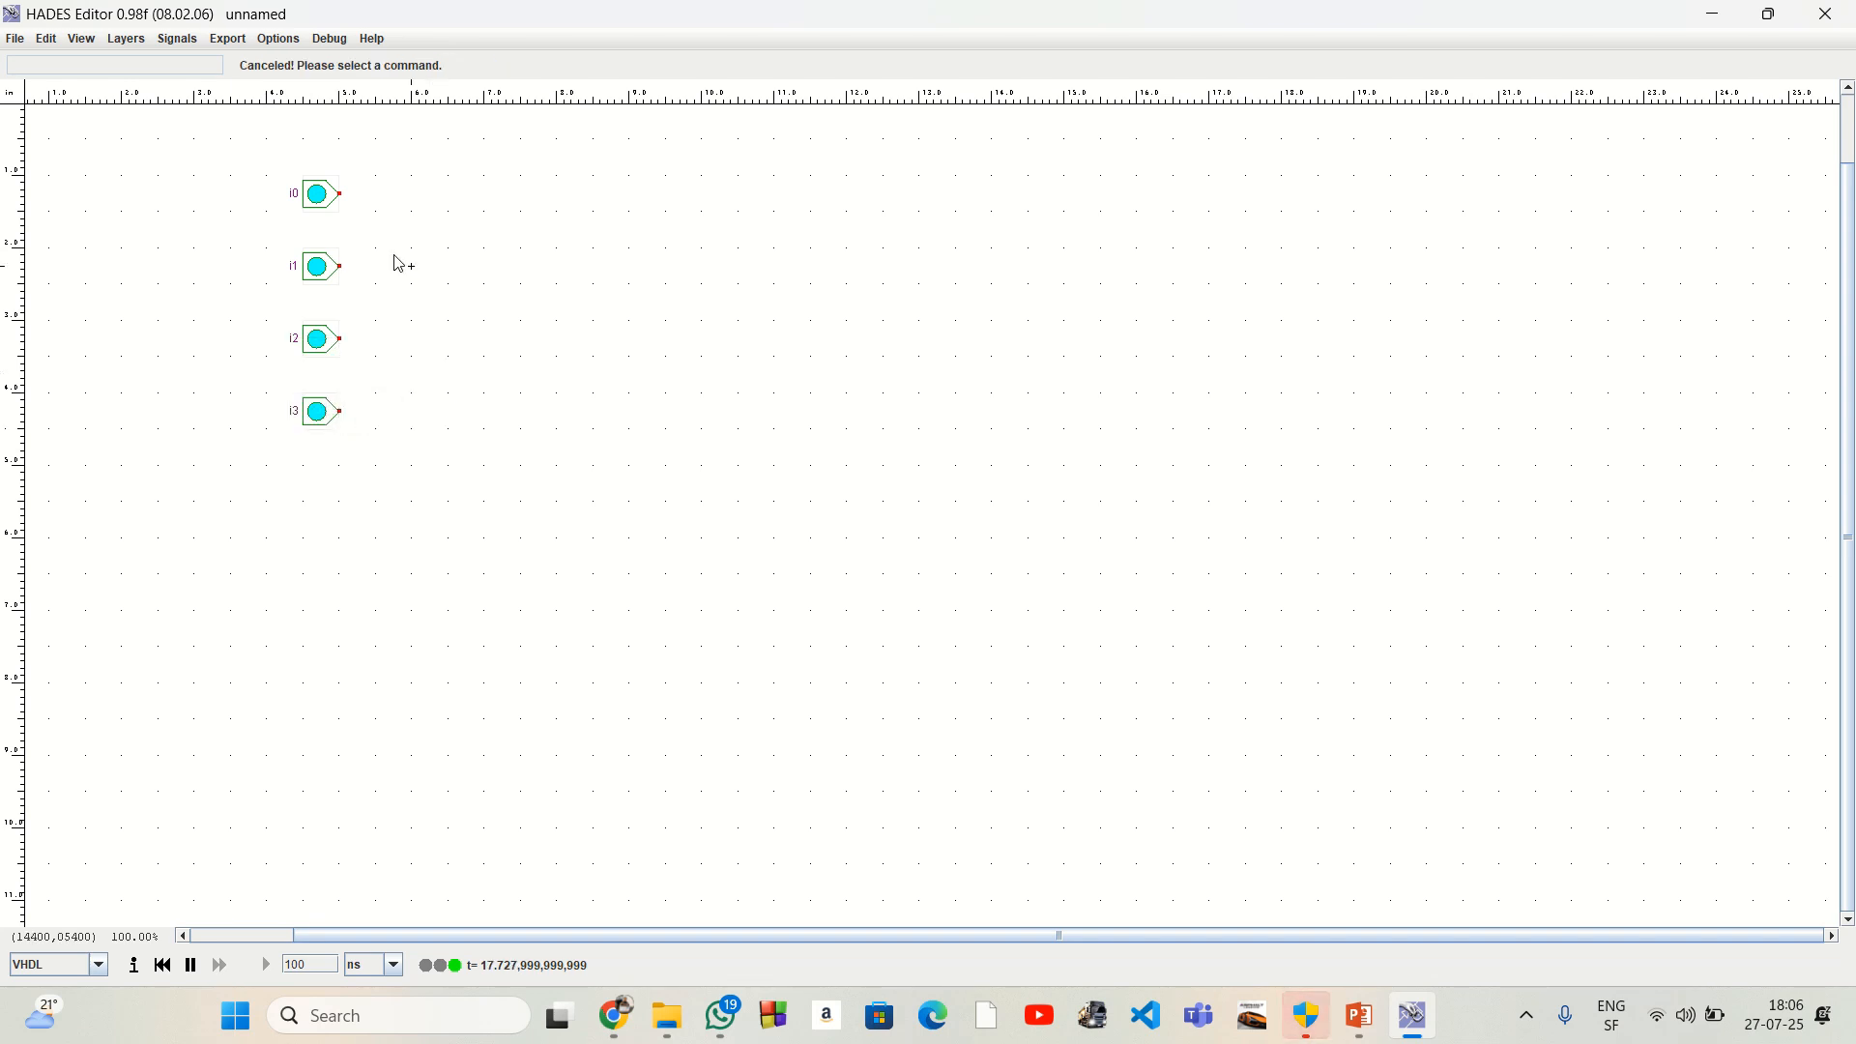
Step: Rename the four input pins I0, I1, I2 and I3 in order down the column
right_click(325, 203)
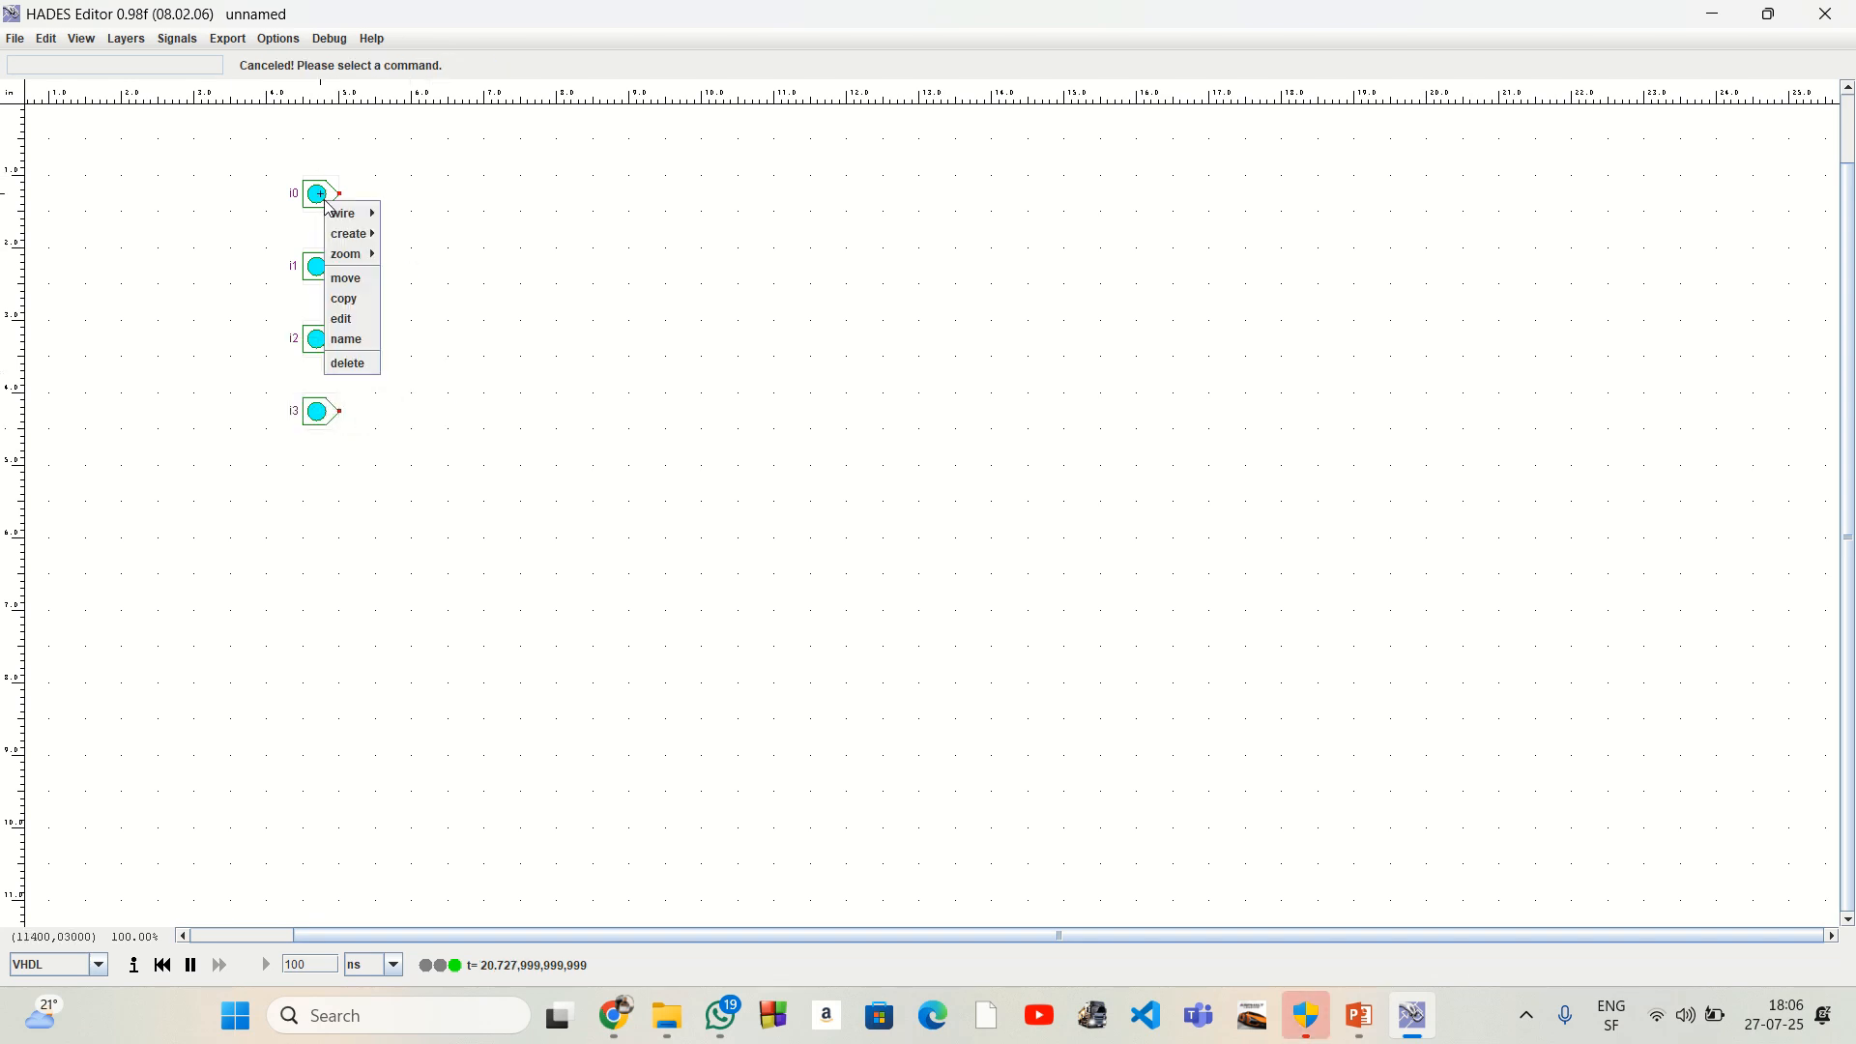
left_click(343, 340)
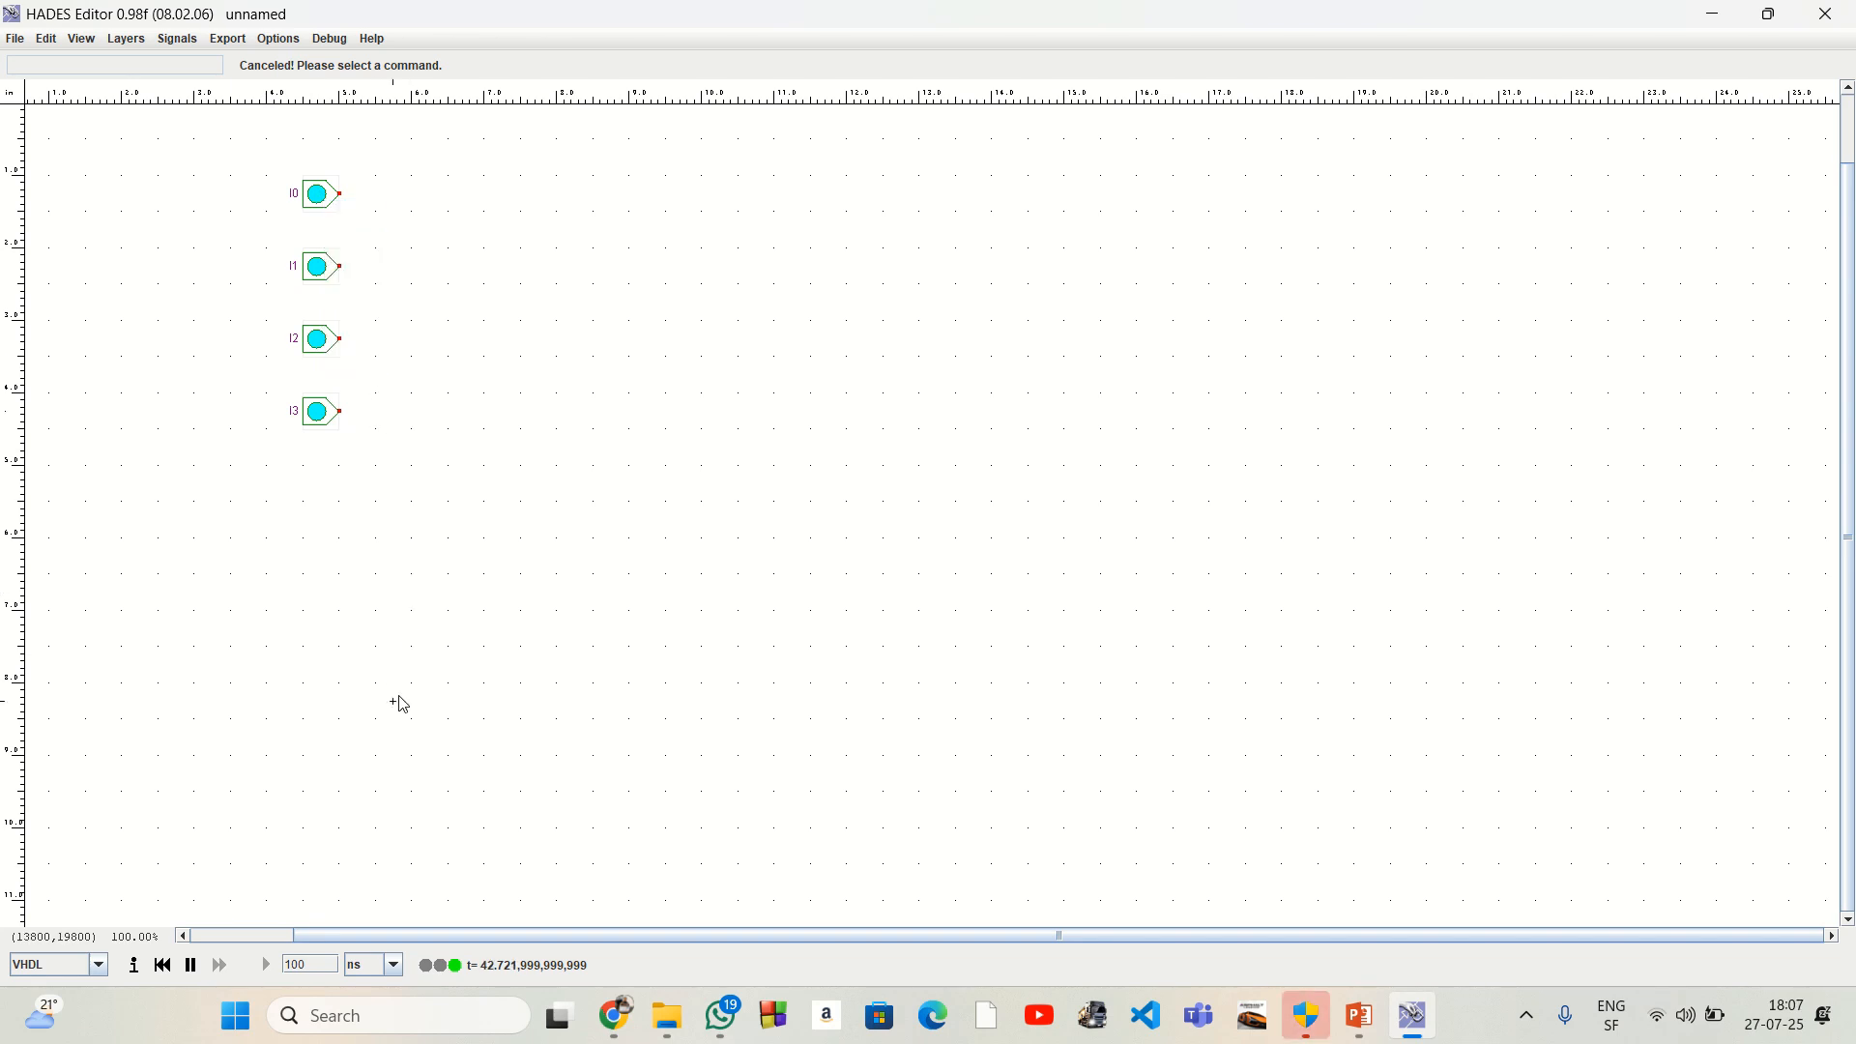
Step: Place two more input pins side by side below the column for the multiplexer's select lines
right_click(344, 771)
mouse_move(362, 795)
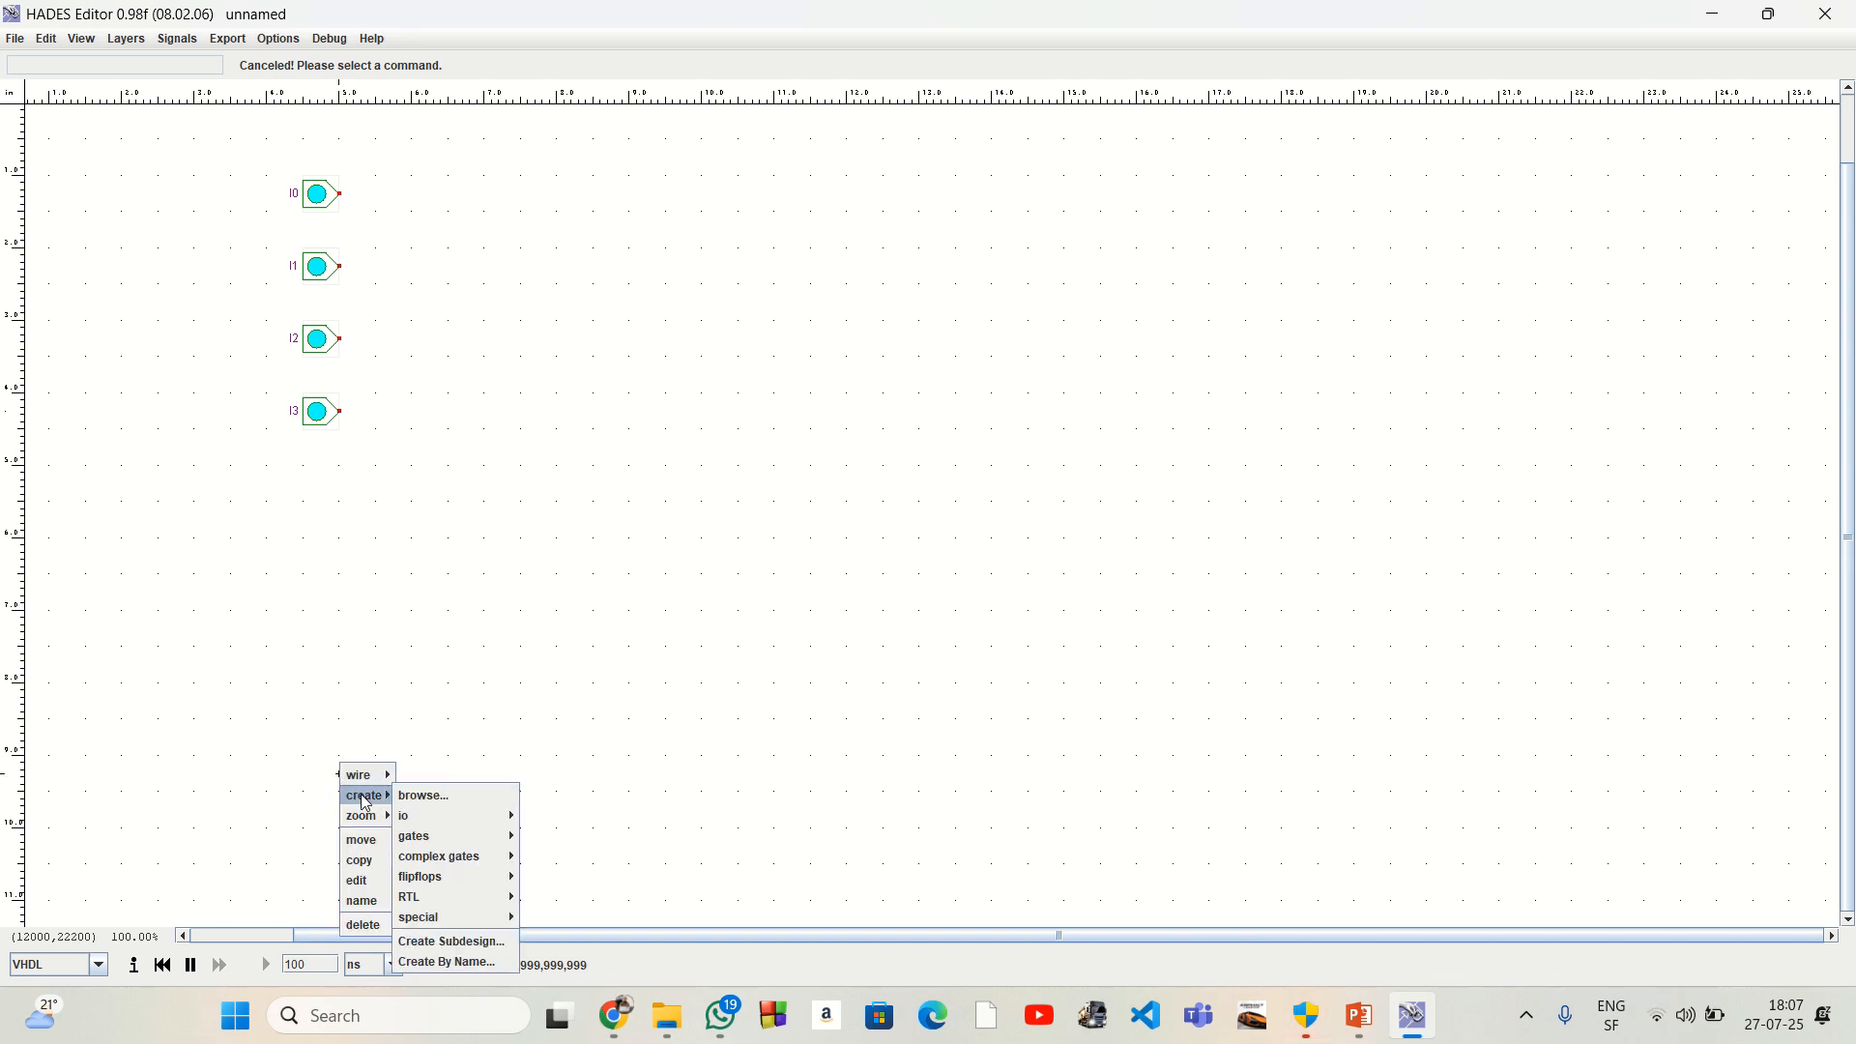
mouse_move(452, 822)
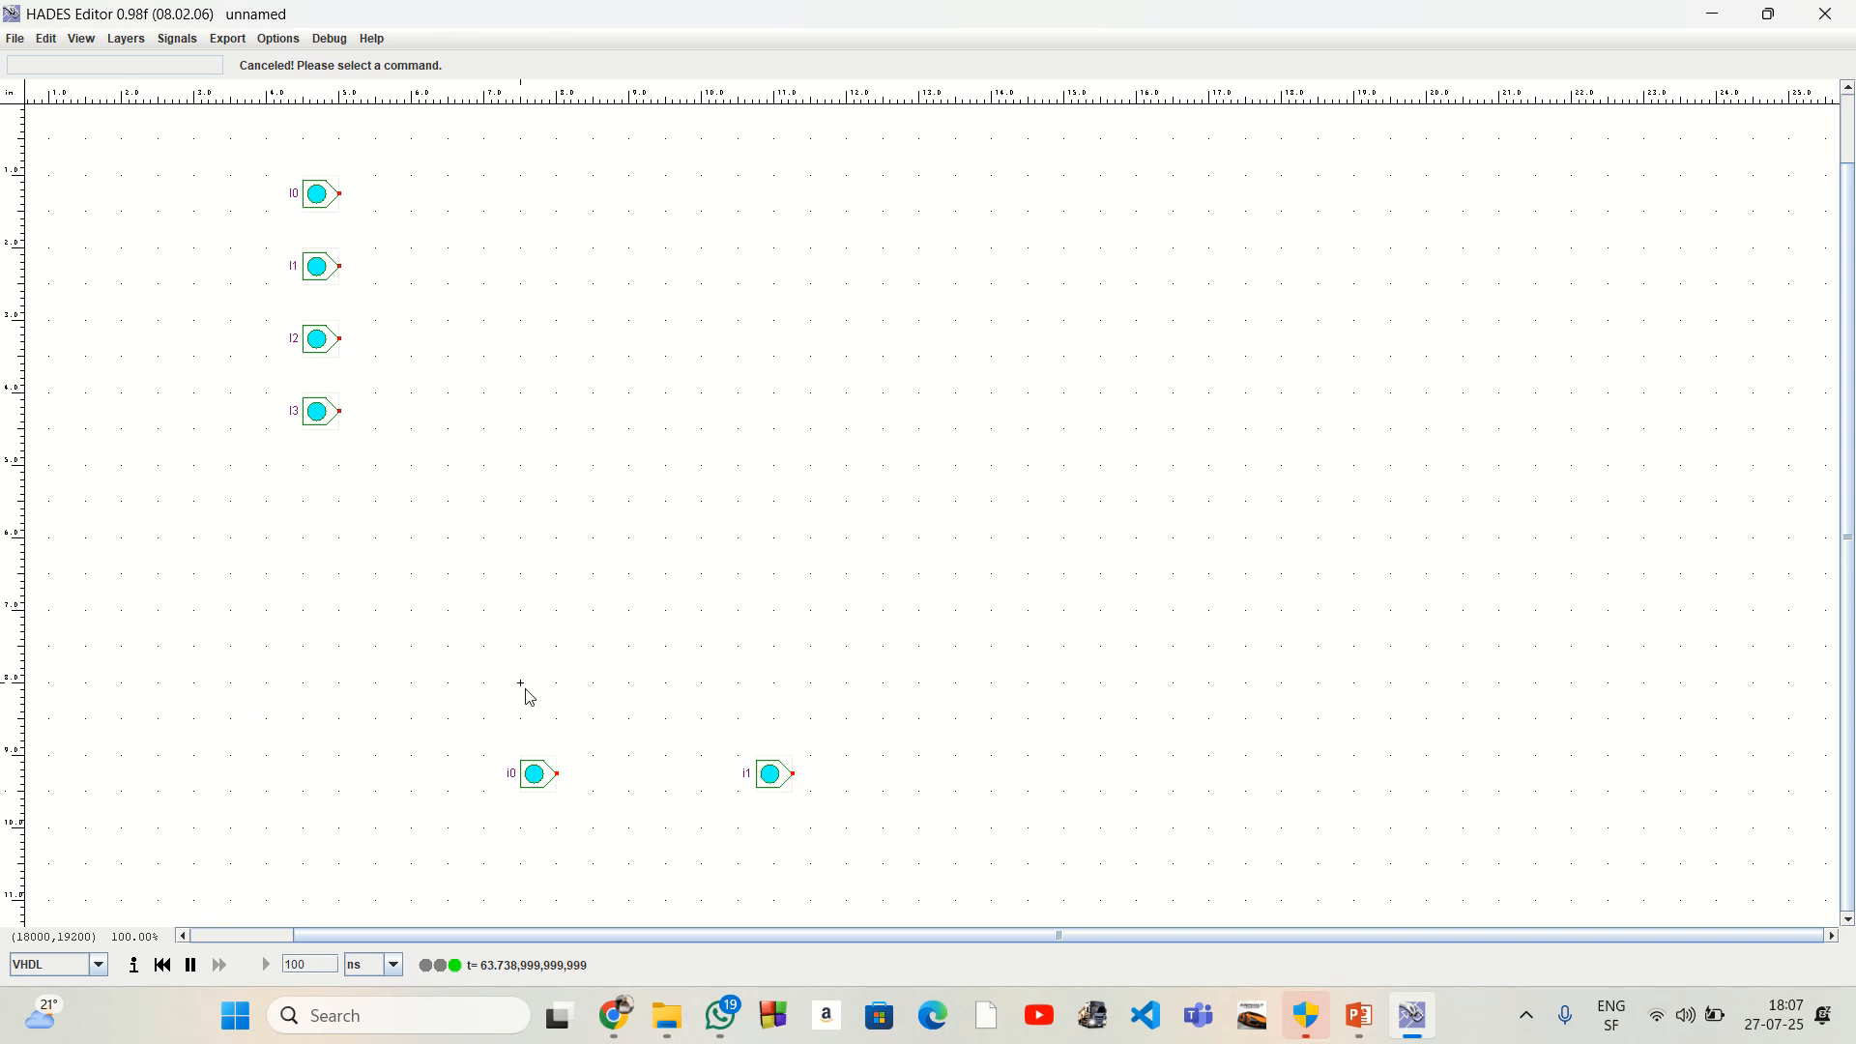
Step: Check the output equation for Y in the Google Sheets spreadsheet, and return to the HADES editor
right_click(527, 691)
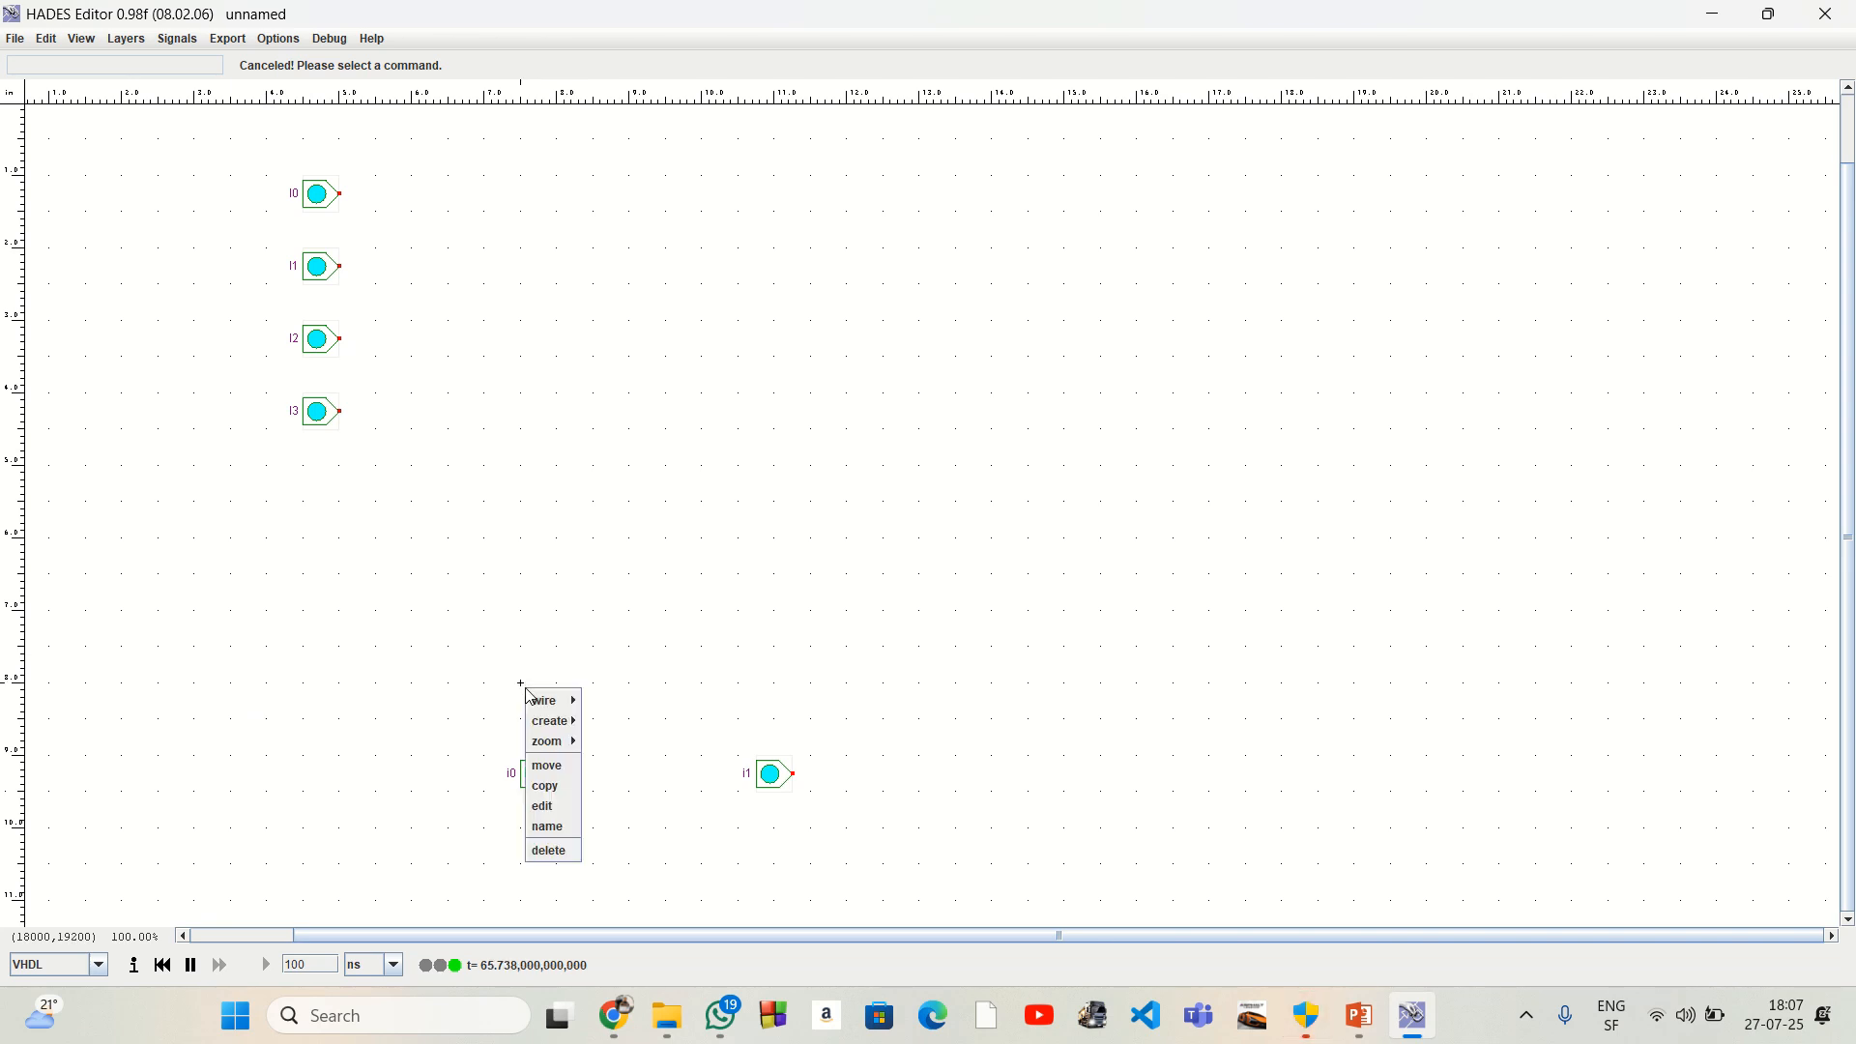
mouse_move(534, 701)
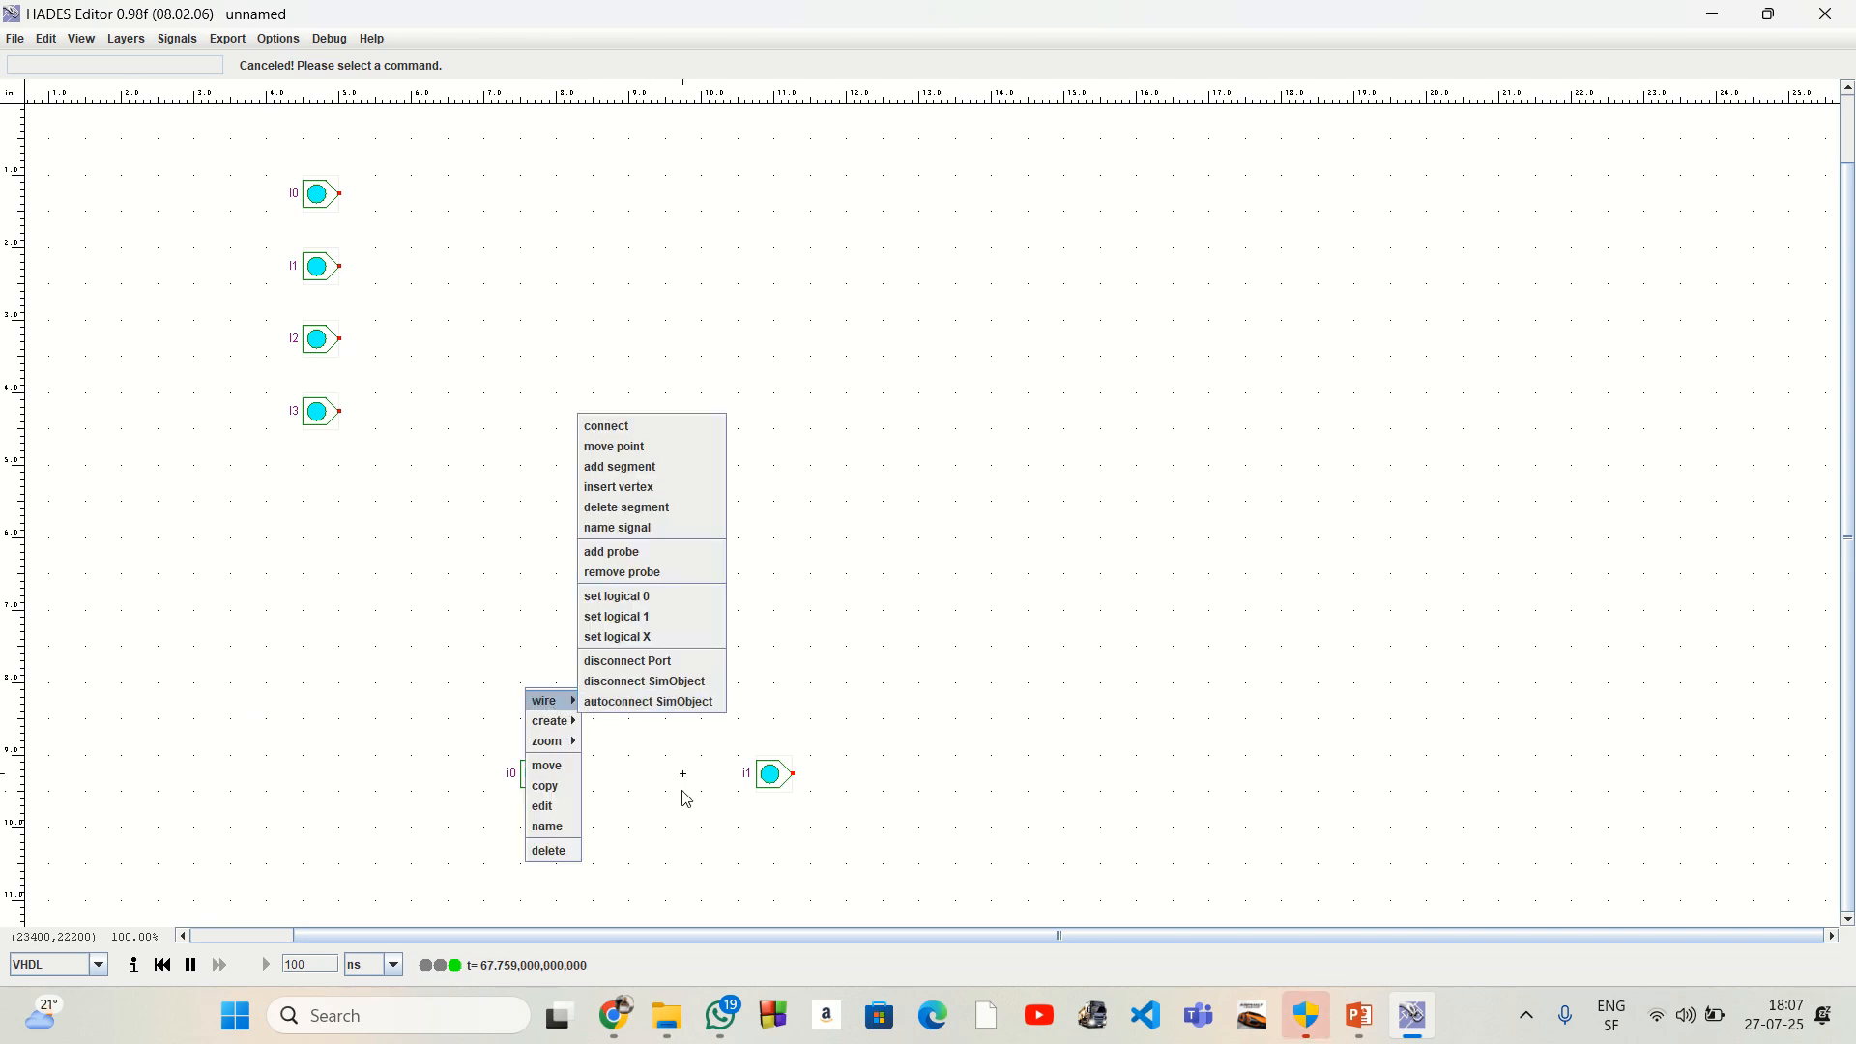
mouse_move(616, 1015)
left_click(642, 933)
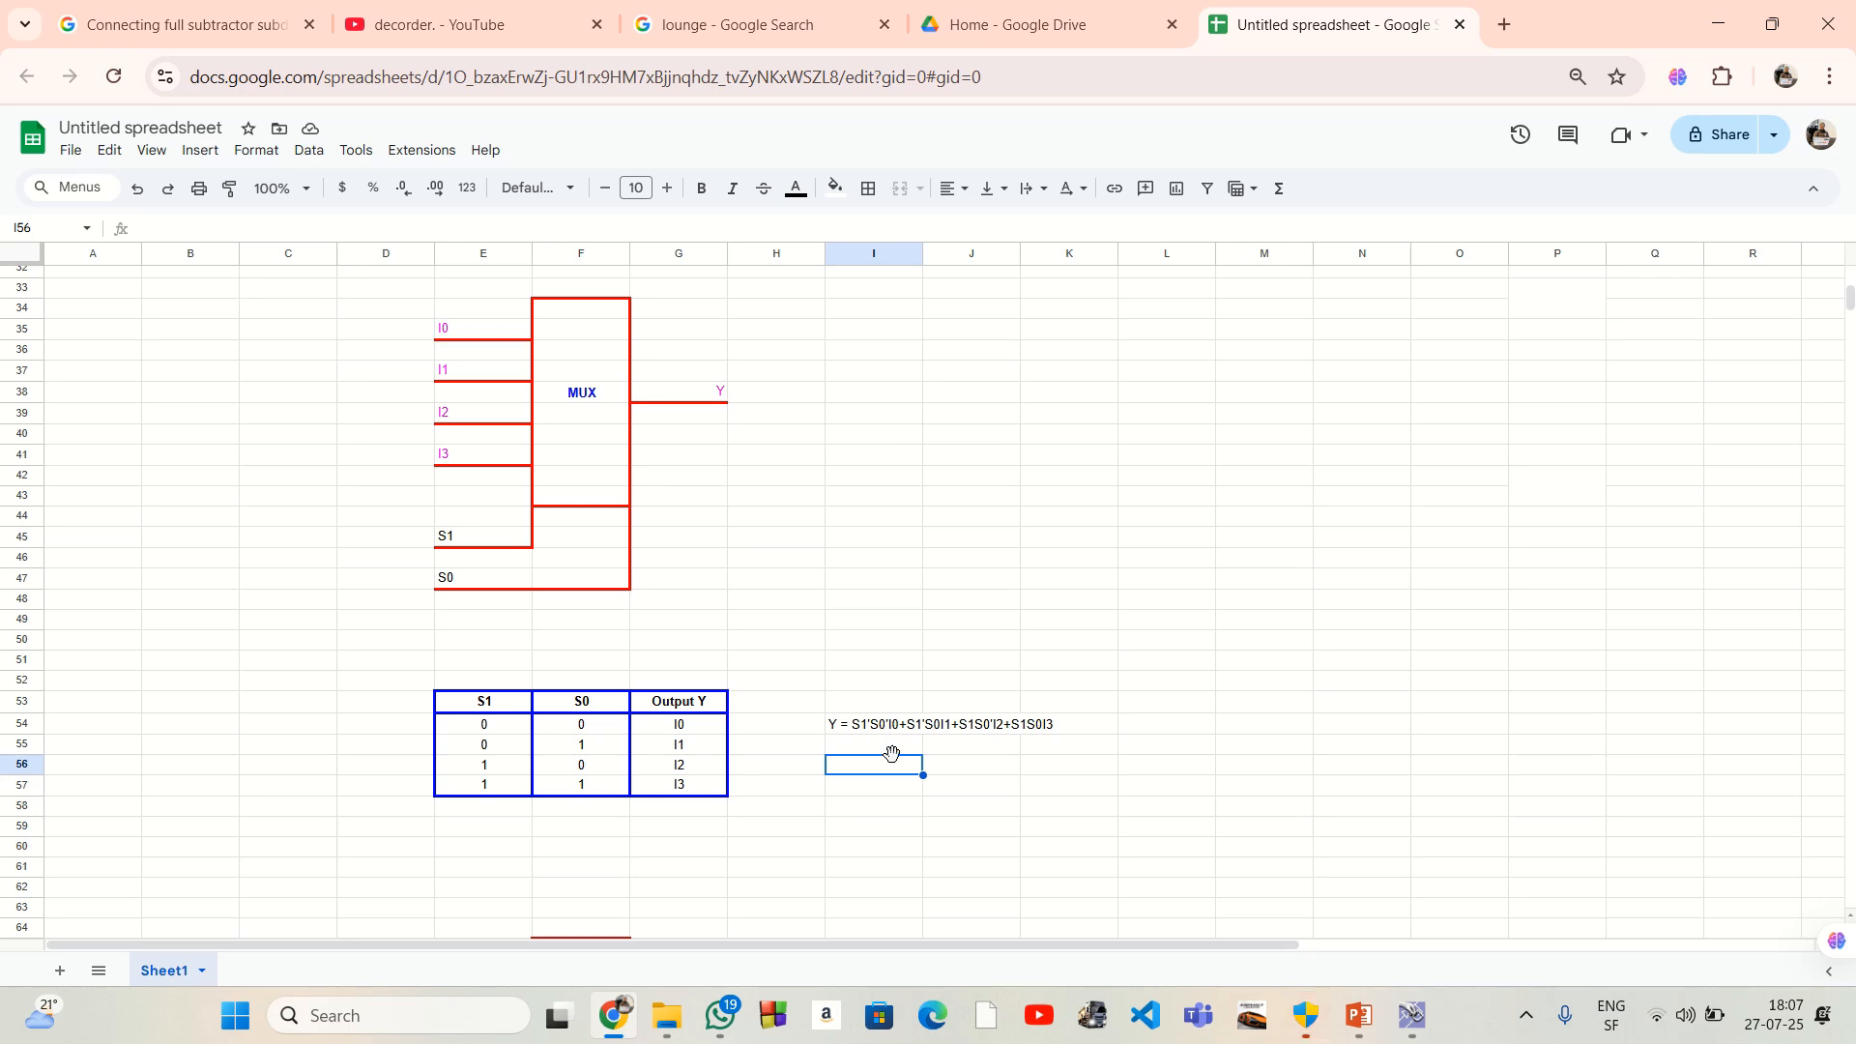
left_click(1412, 1015)
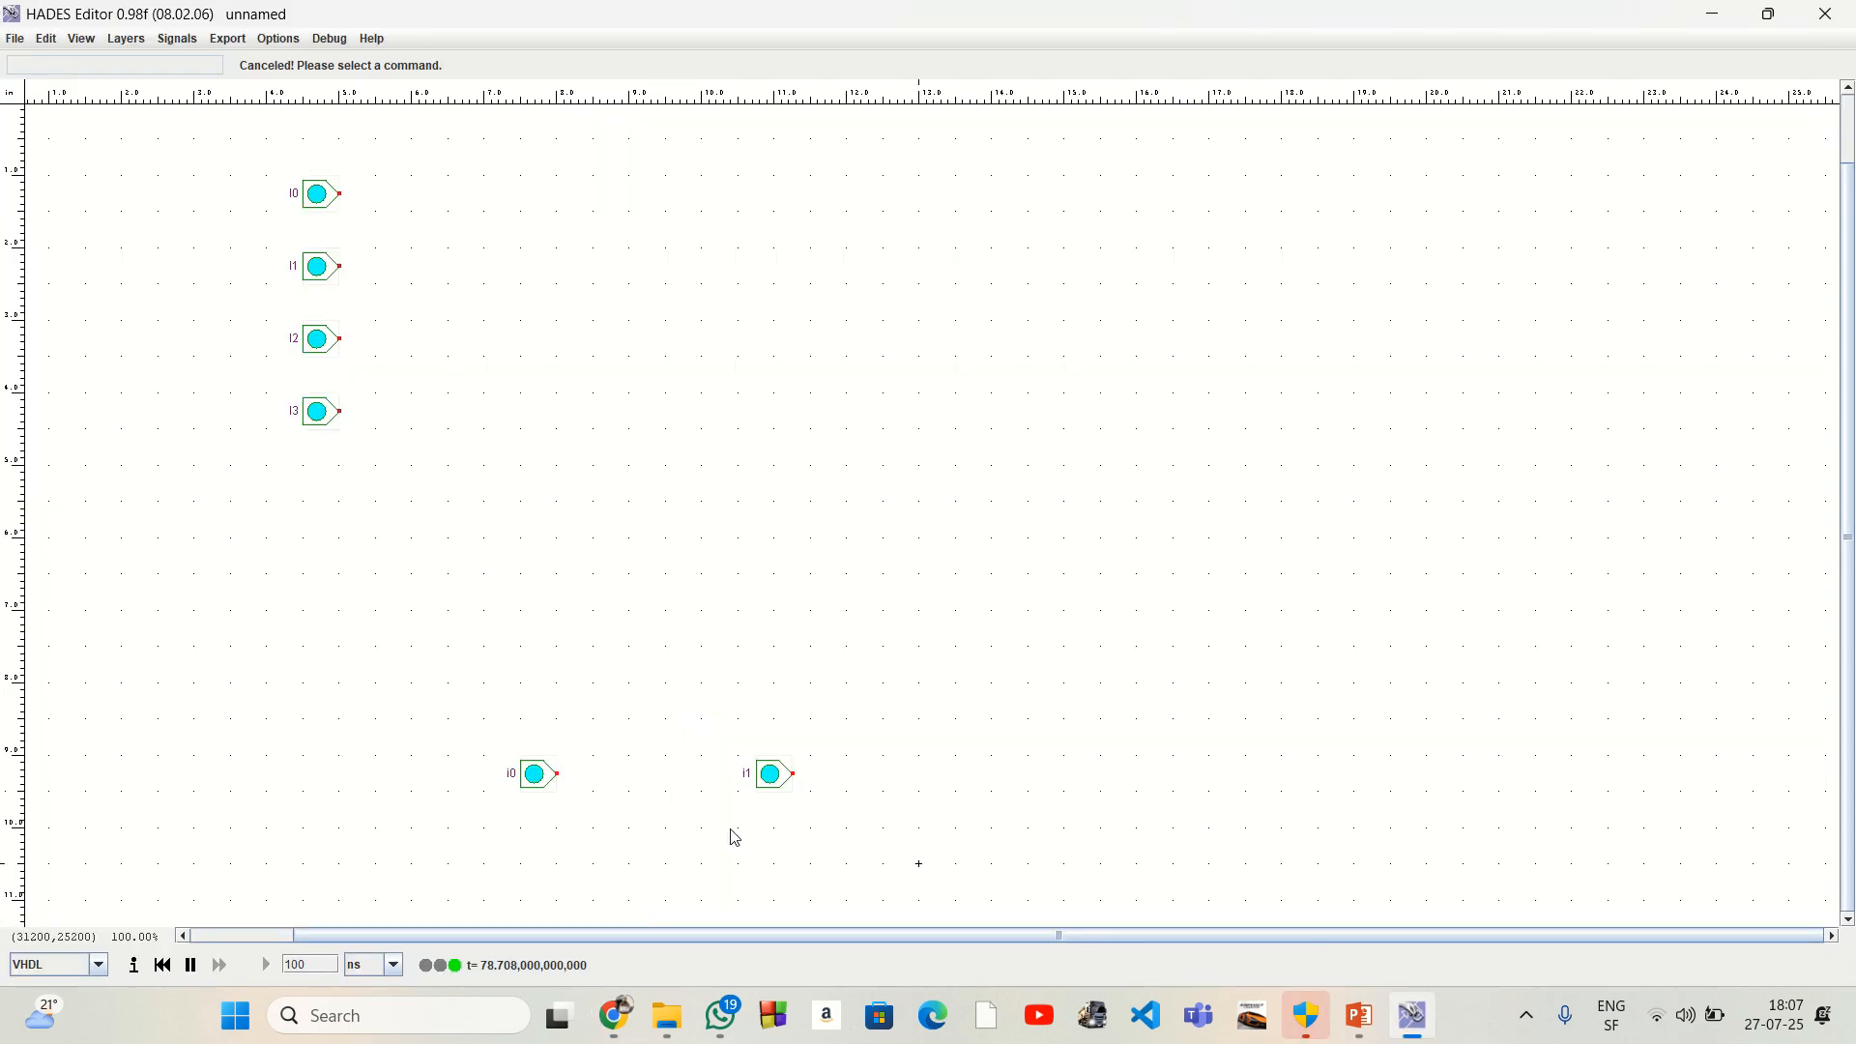
Step: Place two INV (small) inverters, one directly above each of the two lower input pins
right_click(518, 686)
mouse_move(542, 716)
mouse_move(623, 761)
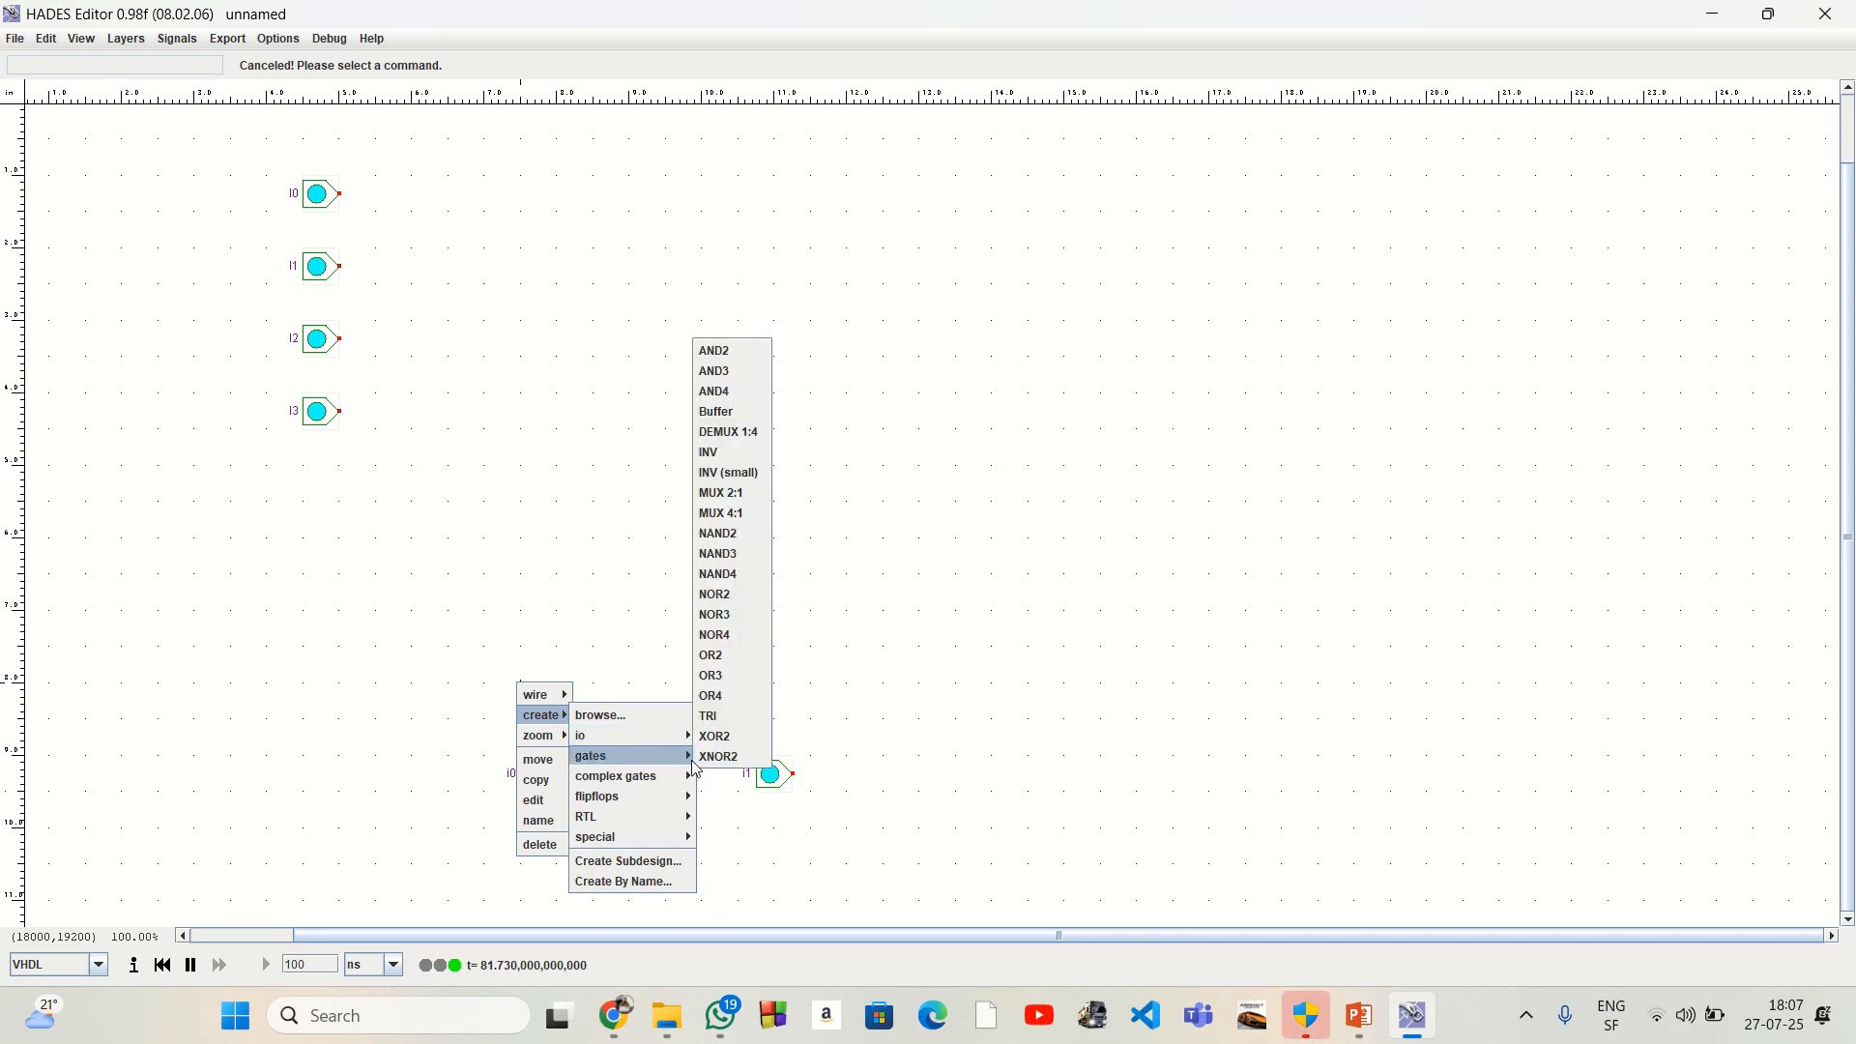
left_click(754, 479)
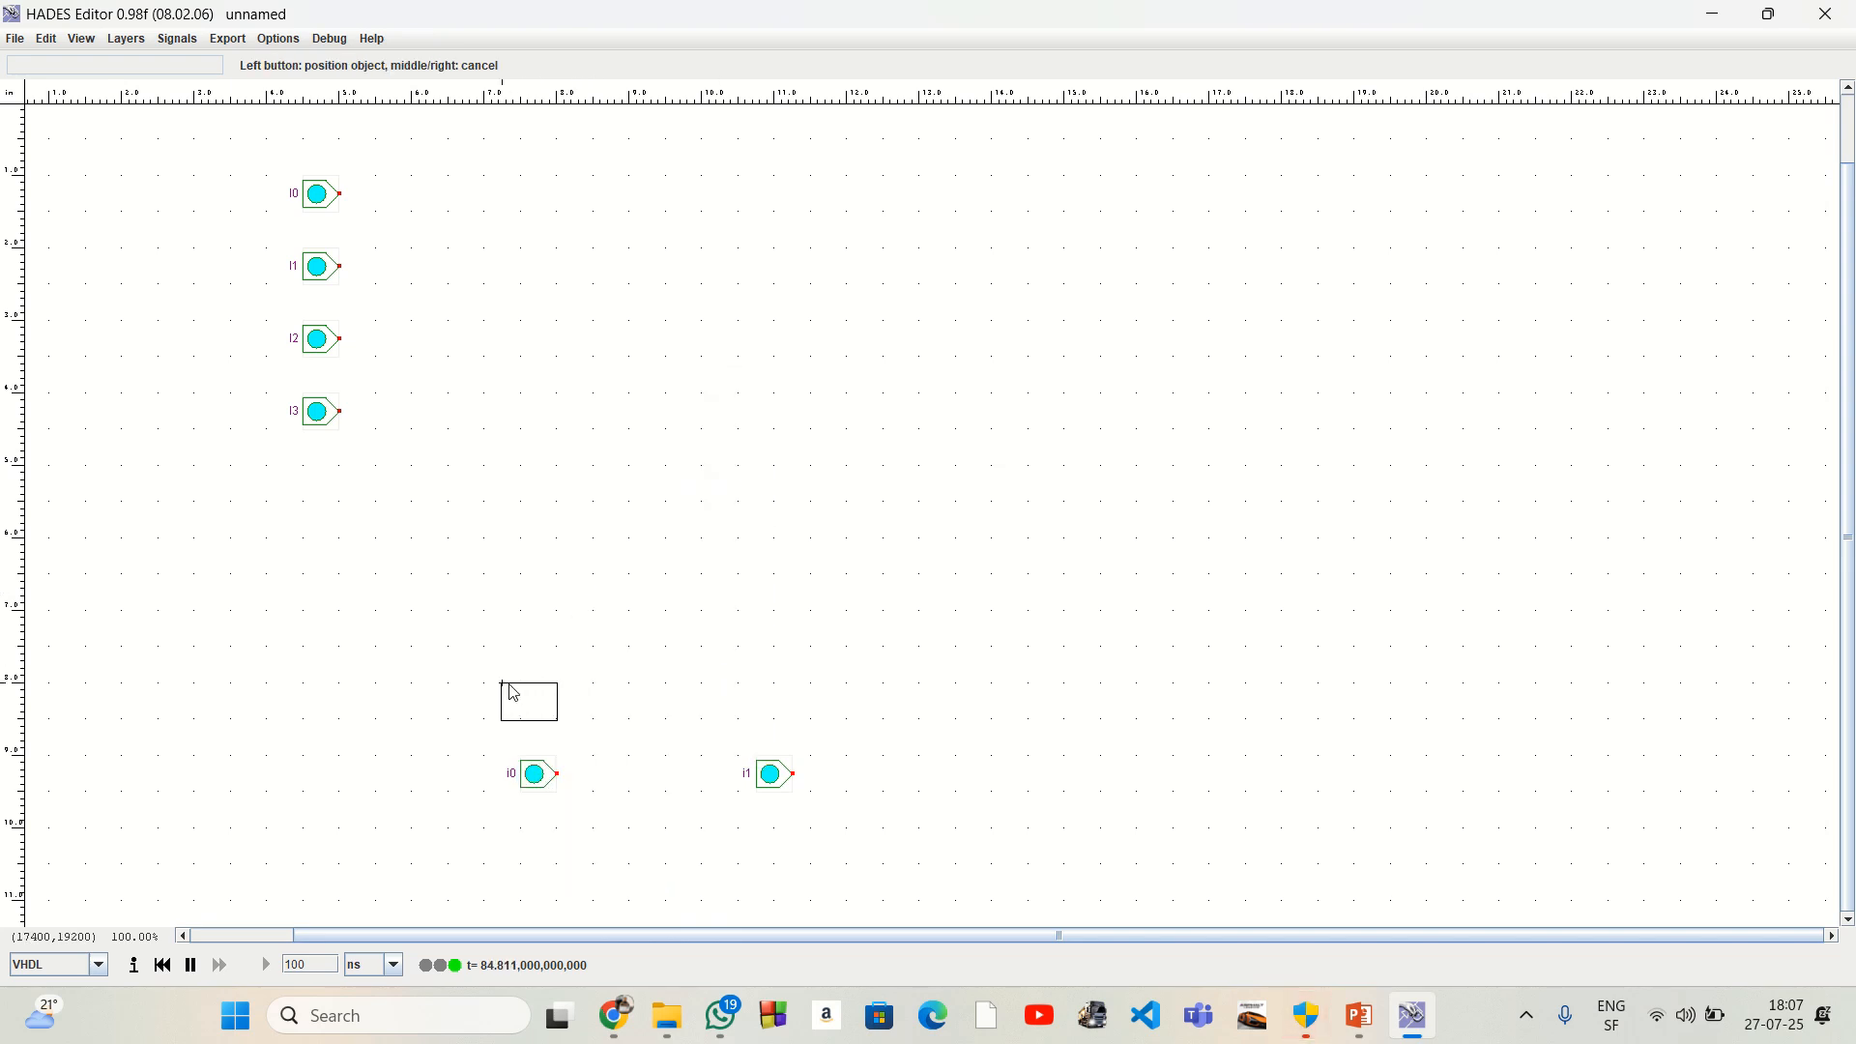
left_click(514, 688)
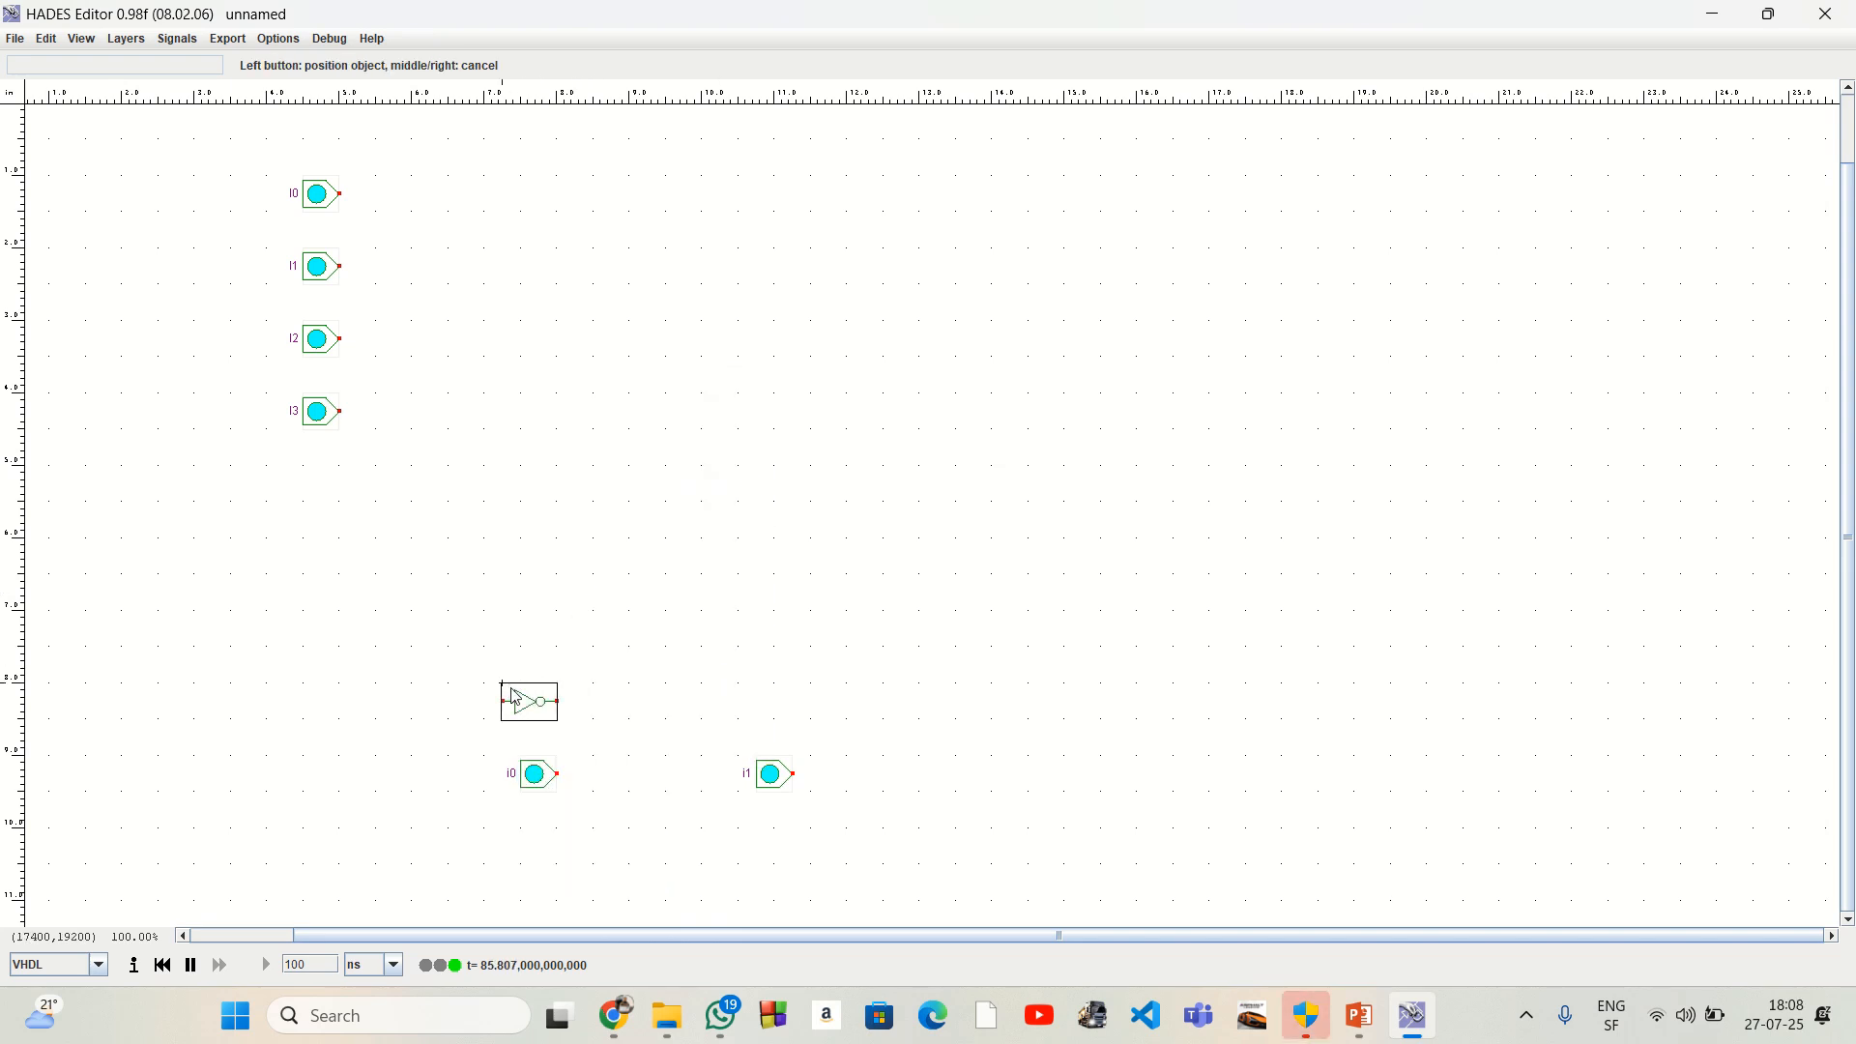
left_click(749, 682)
right_click(752, 759)
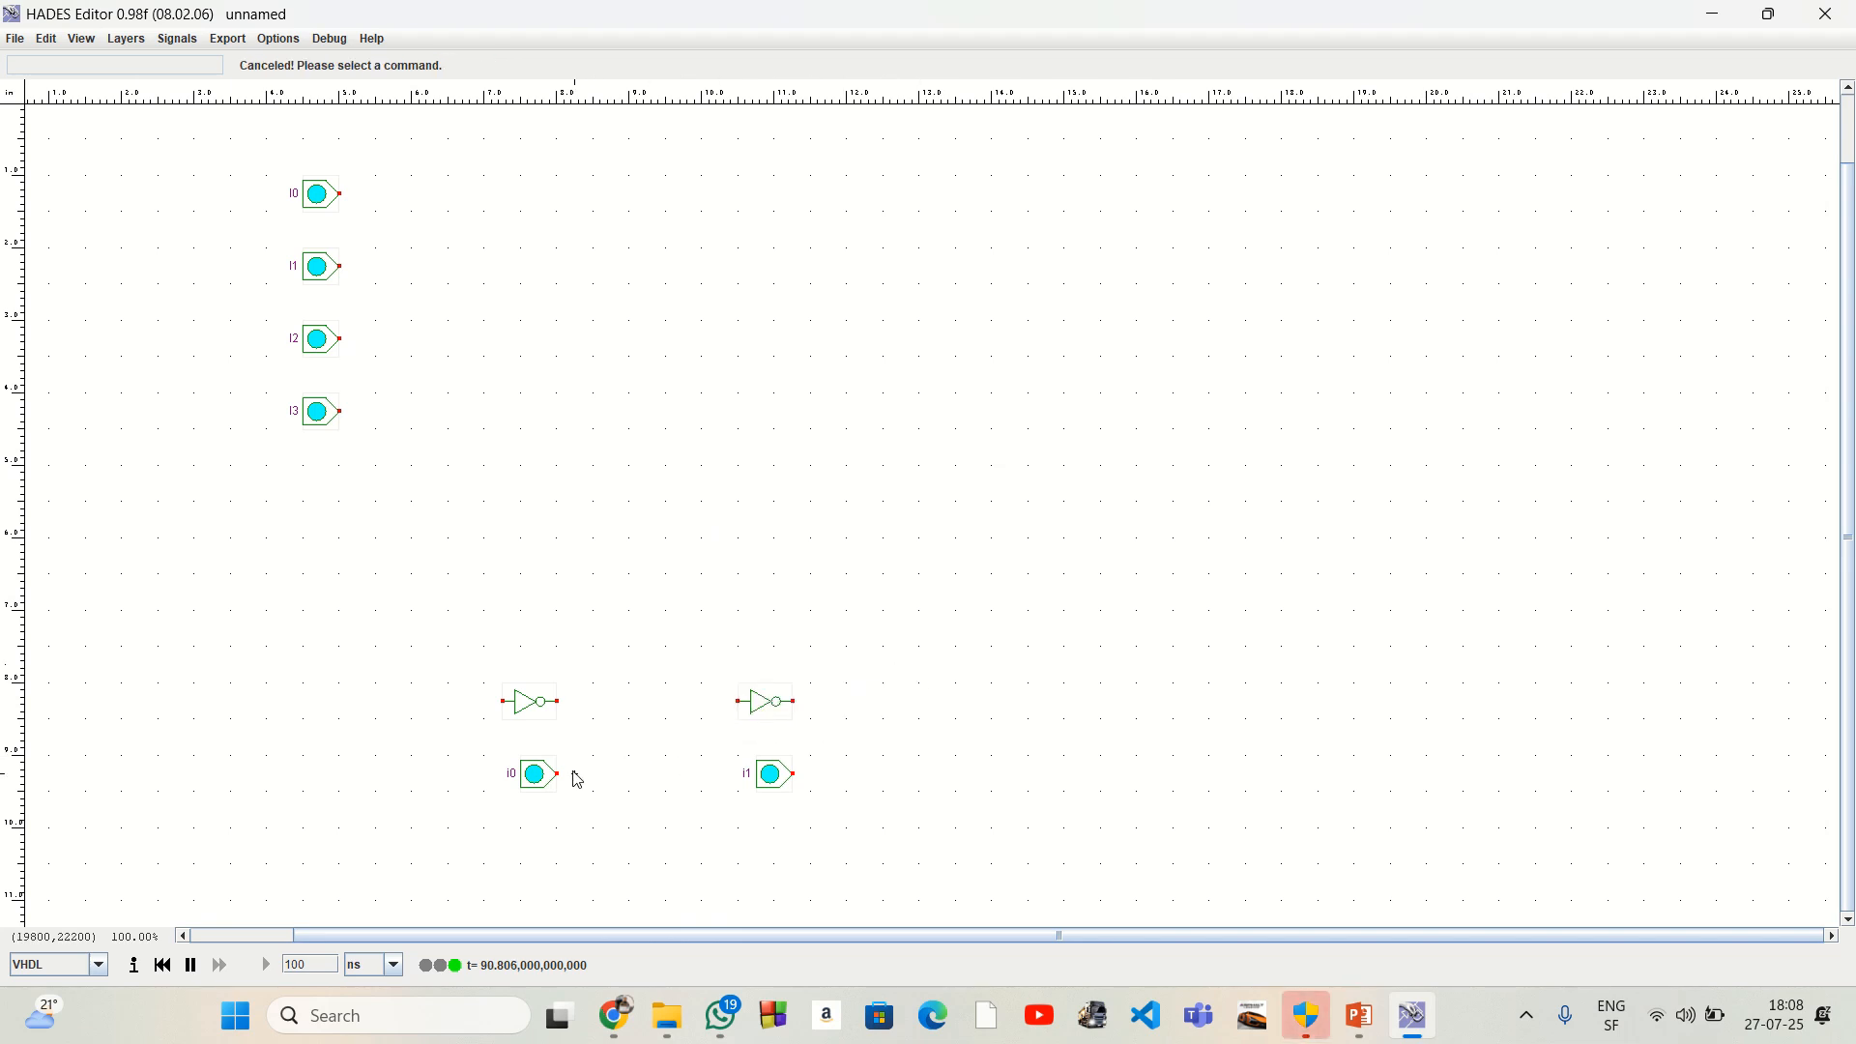
Step: Rename the two lower input pins as the select lines S1 and S0, in that order
right_click(531, 774)
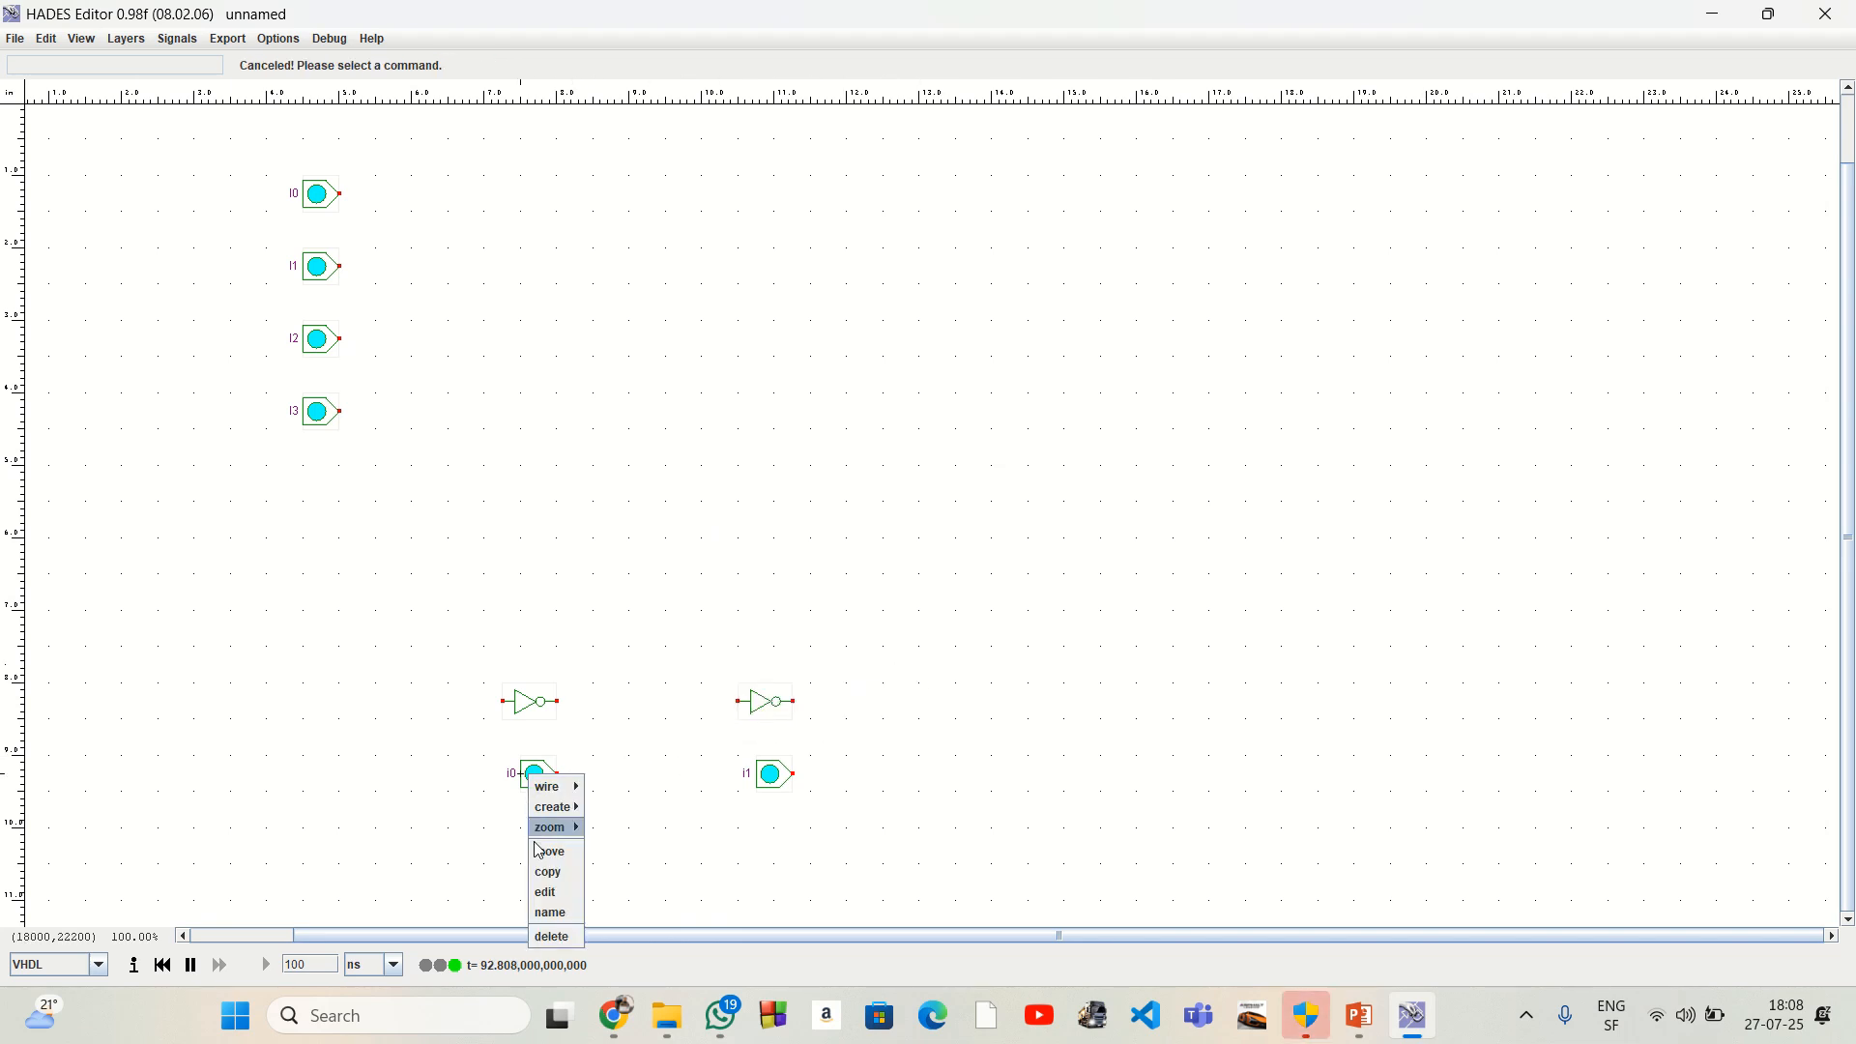
left_click(550, 913)
type("S1")
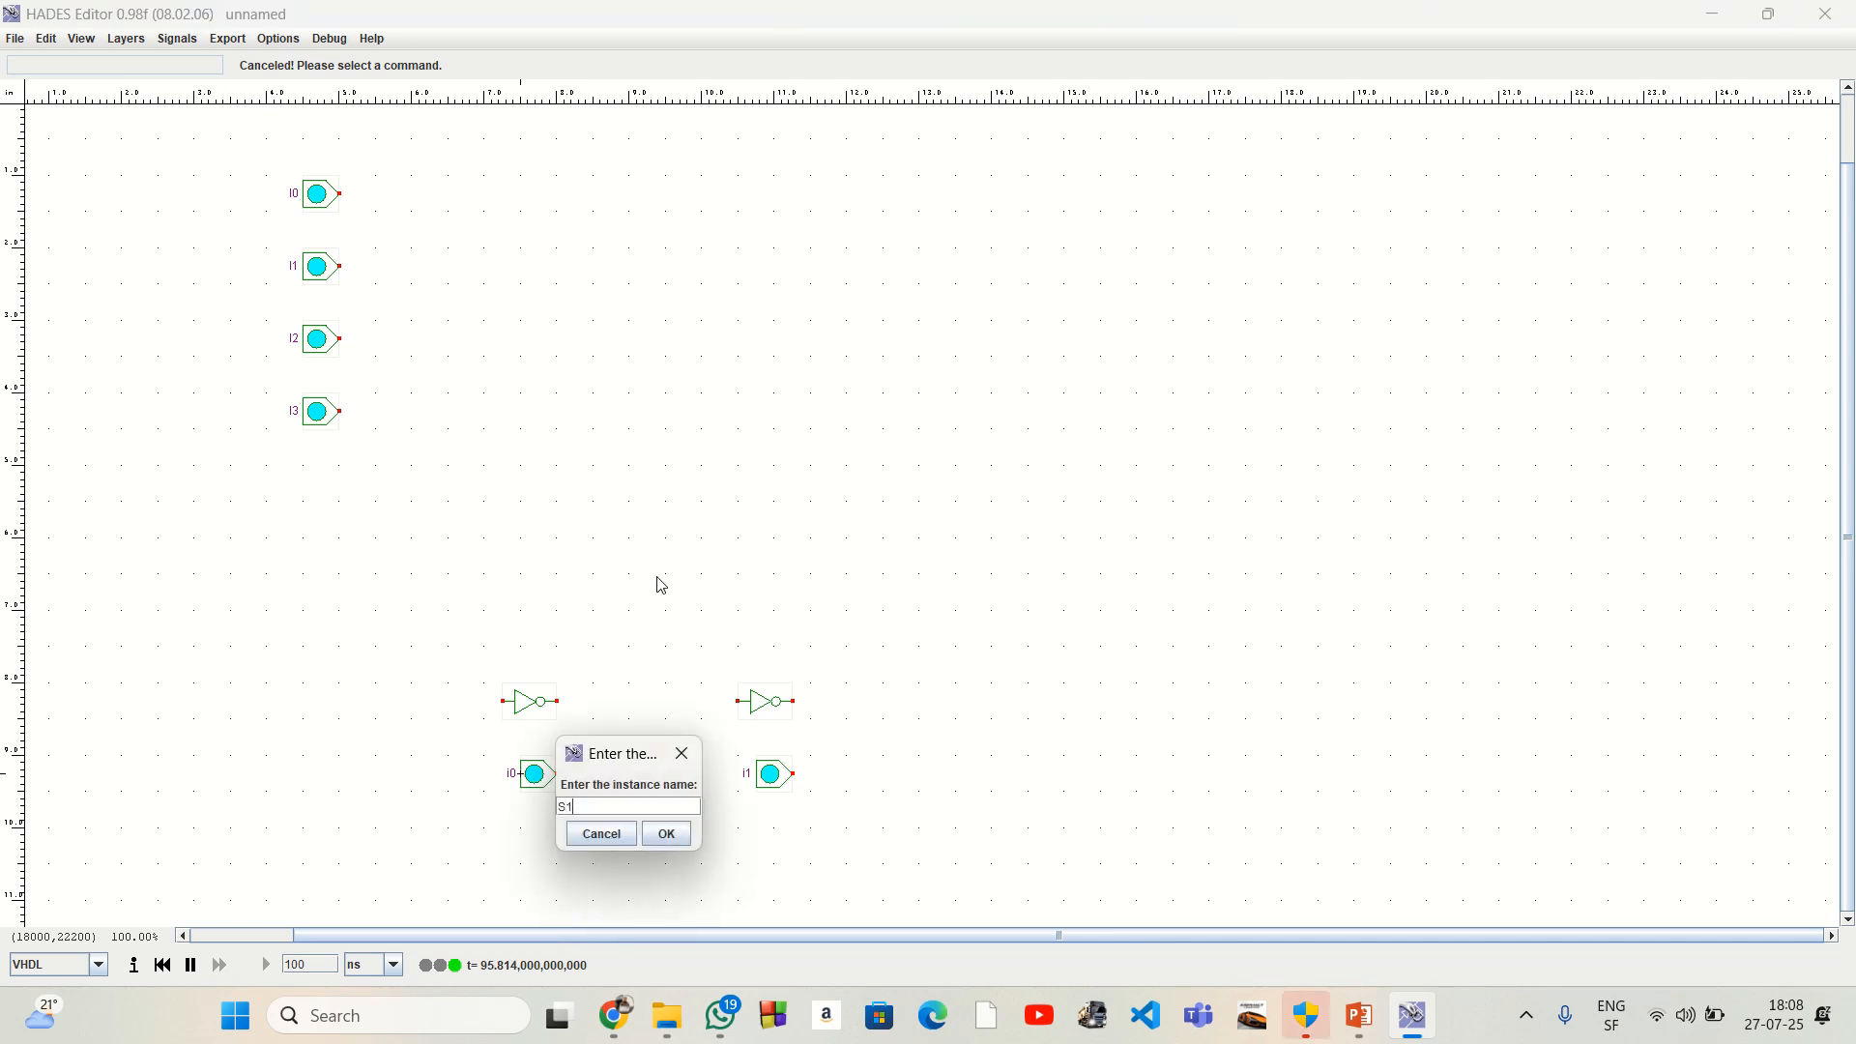
key("Return")
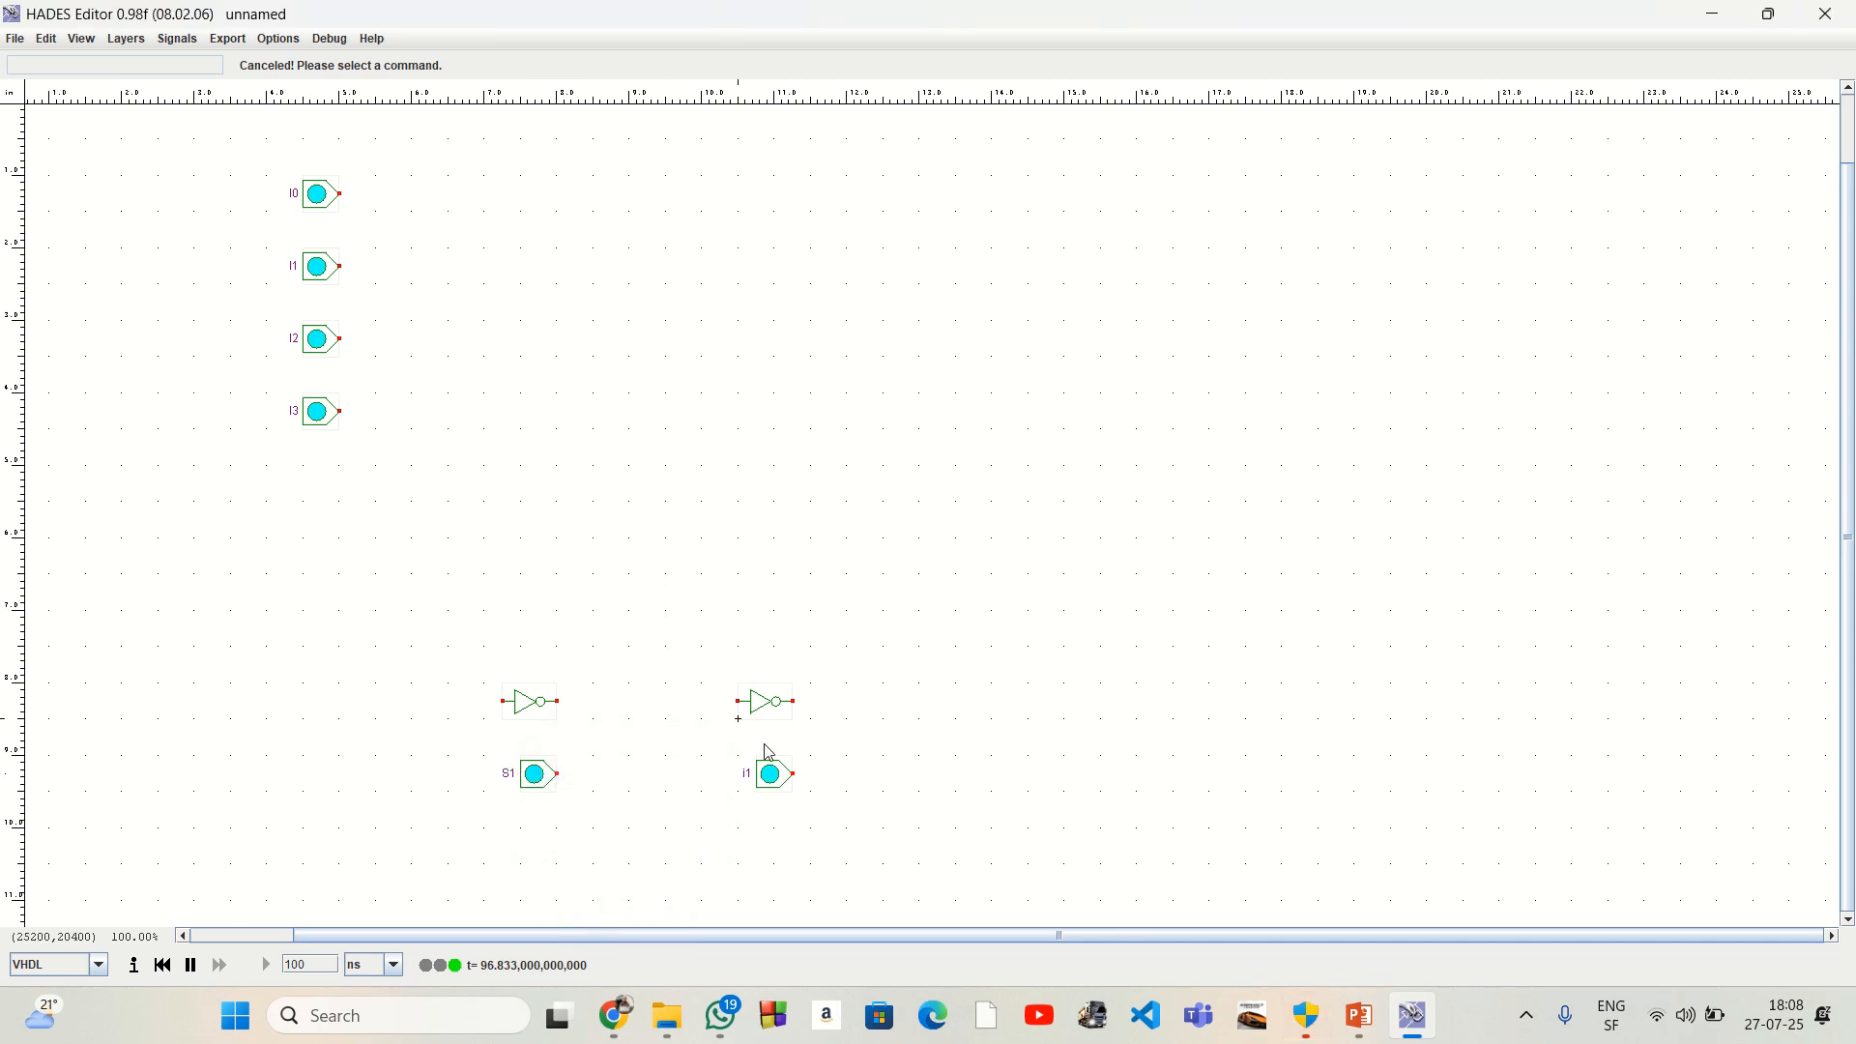
right_click(774, 773)
left_click(806, 915)
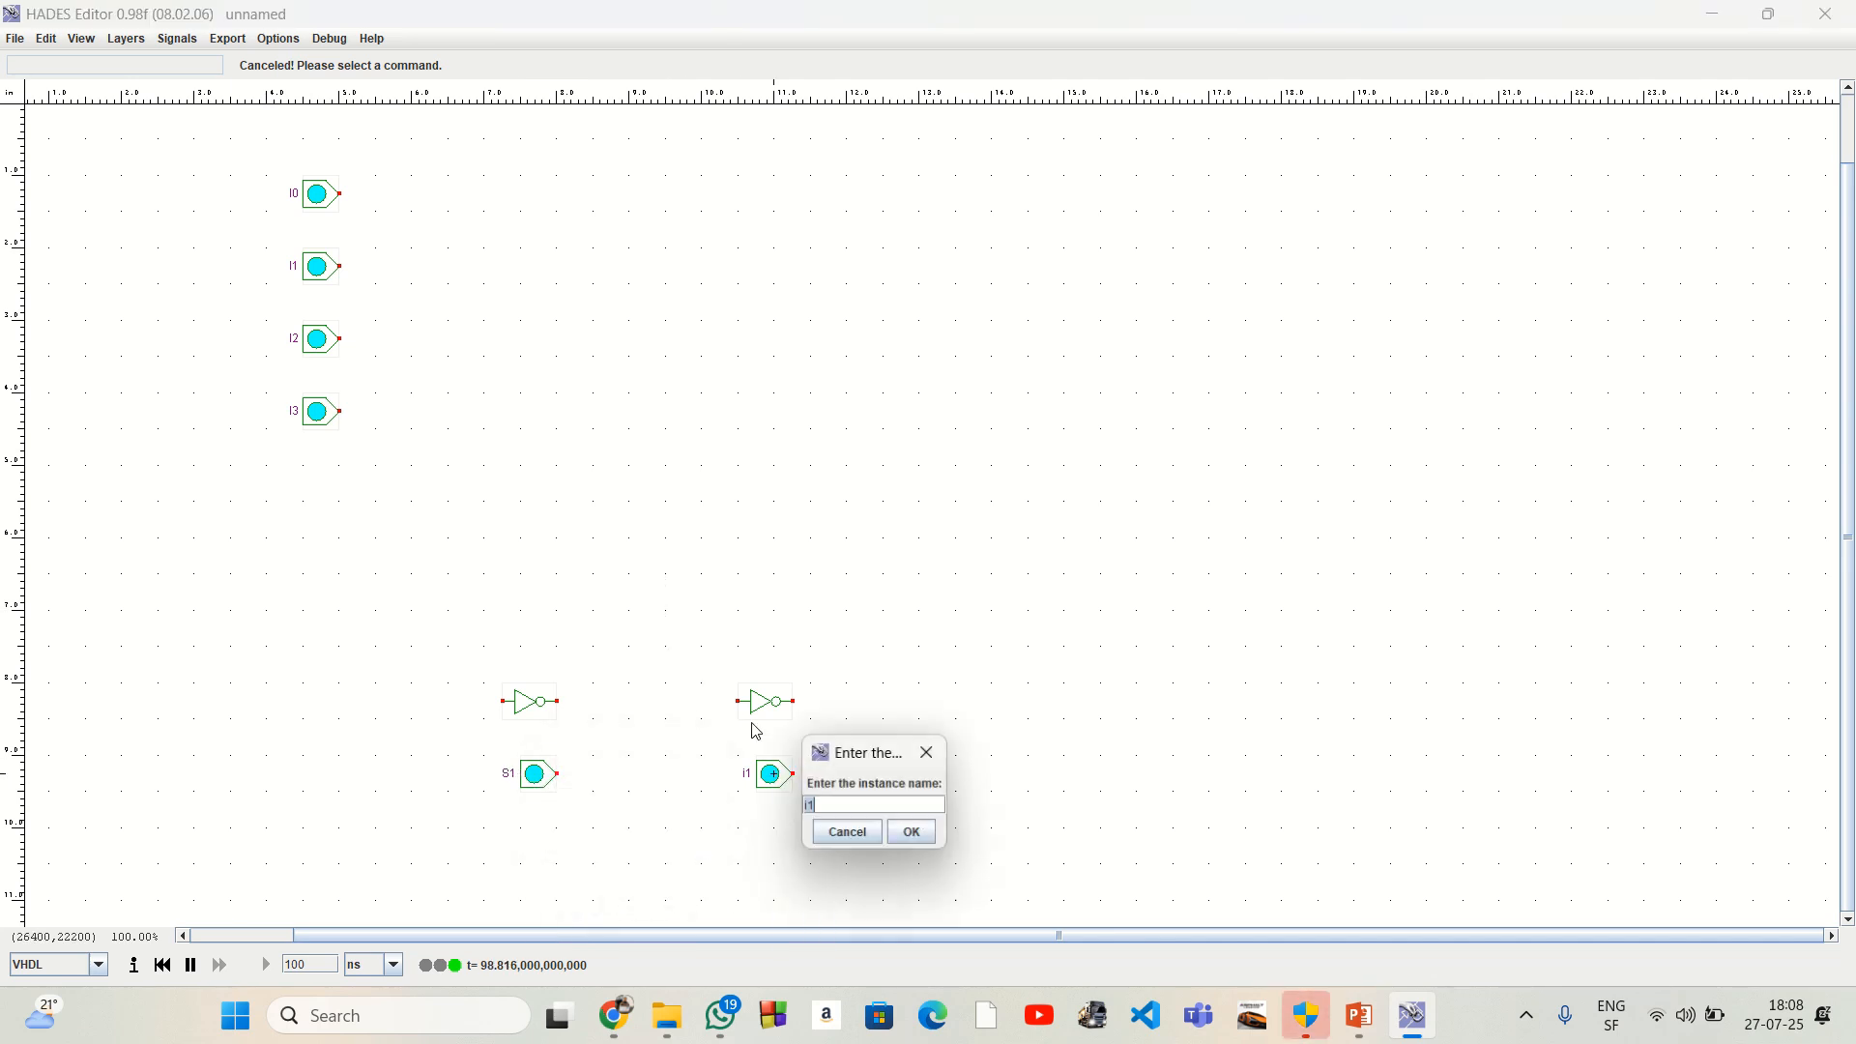
type("S0")
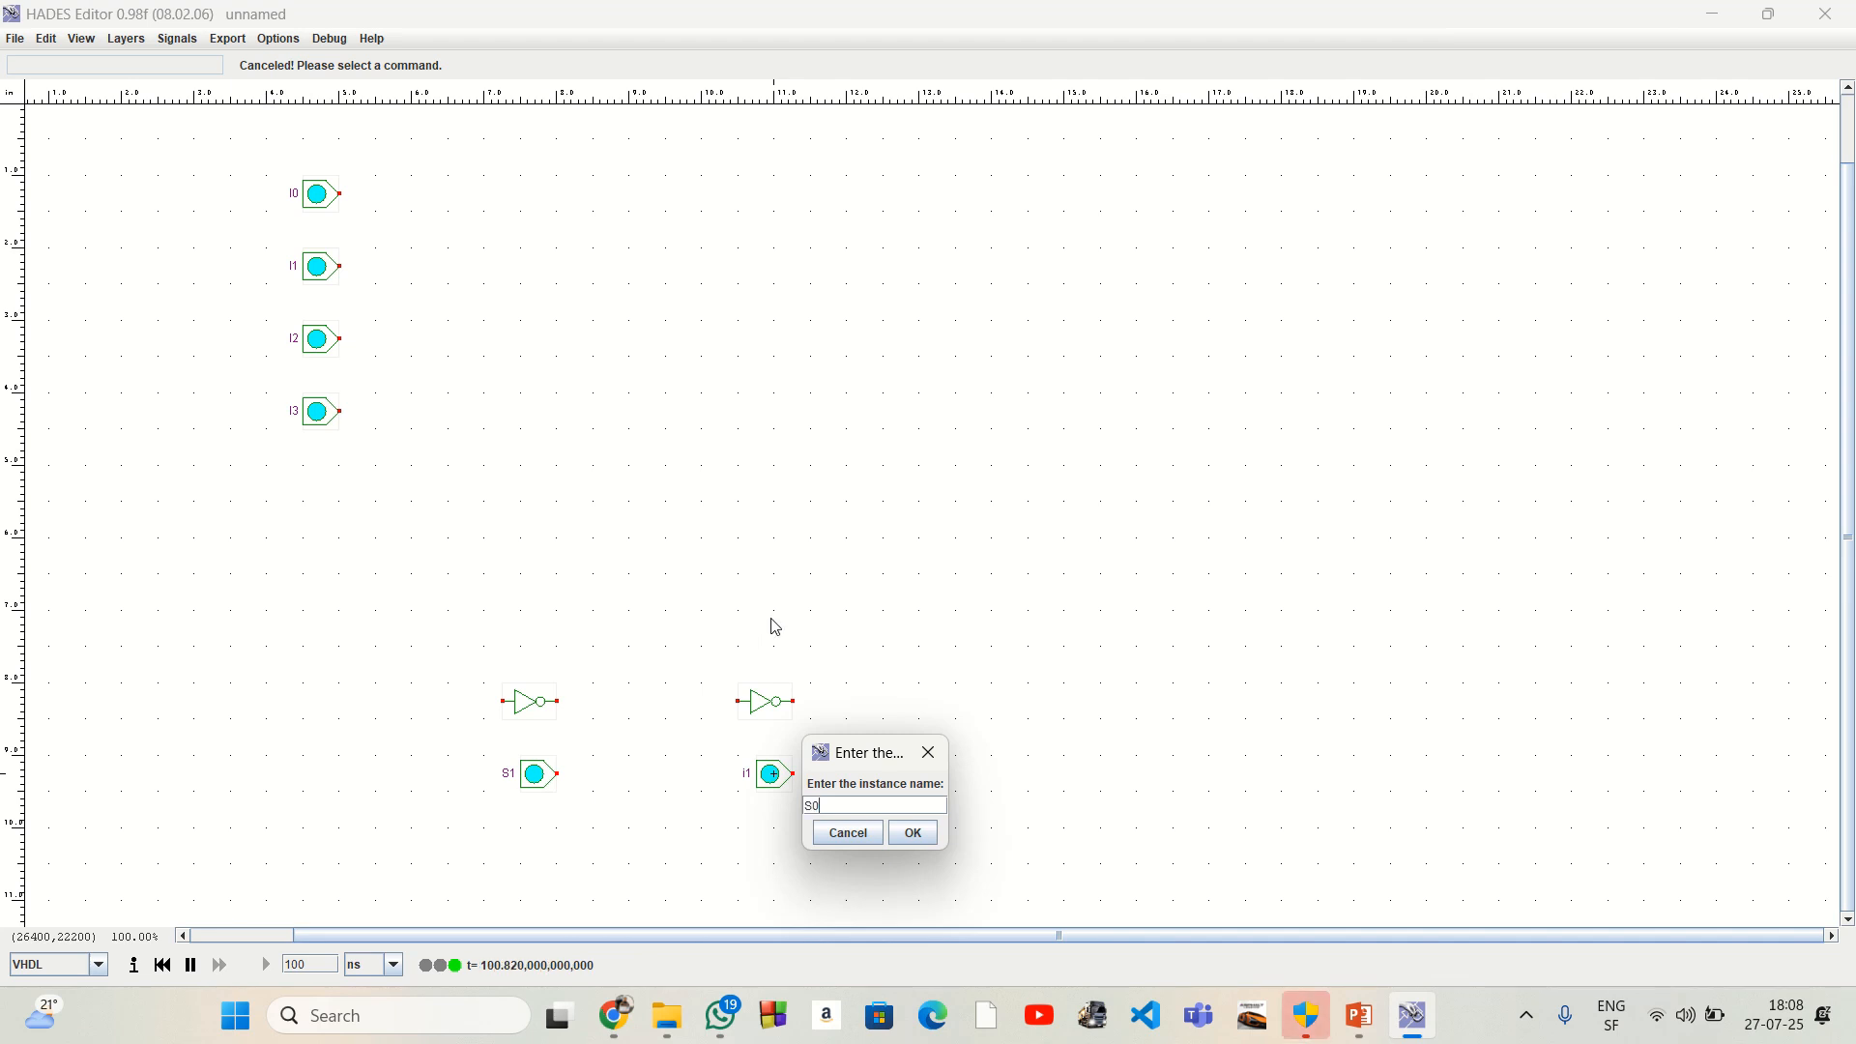
left_click(913, 834)
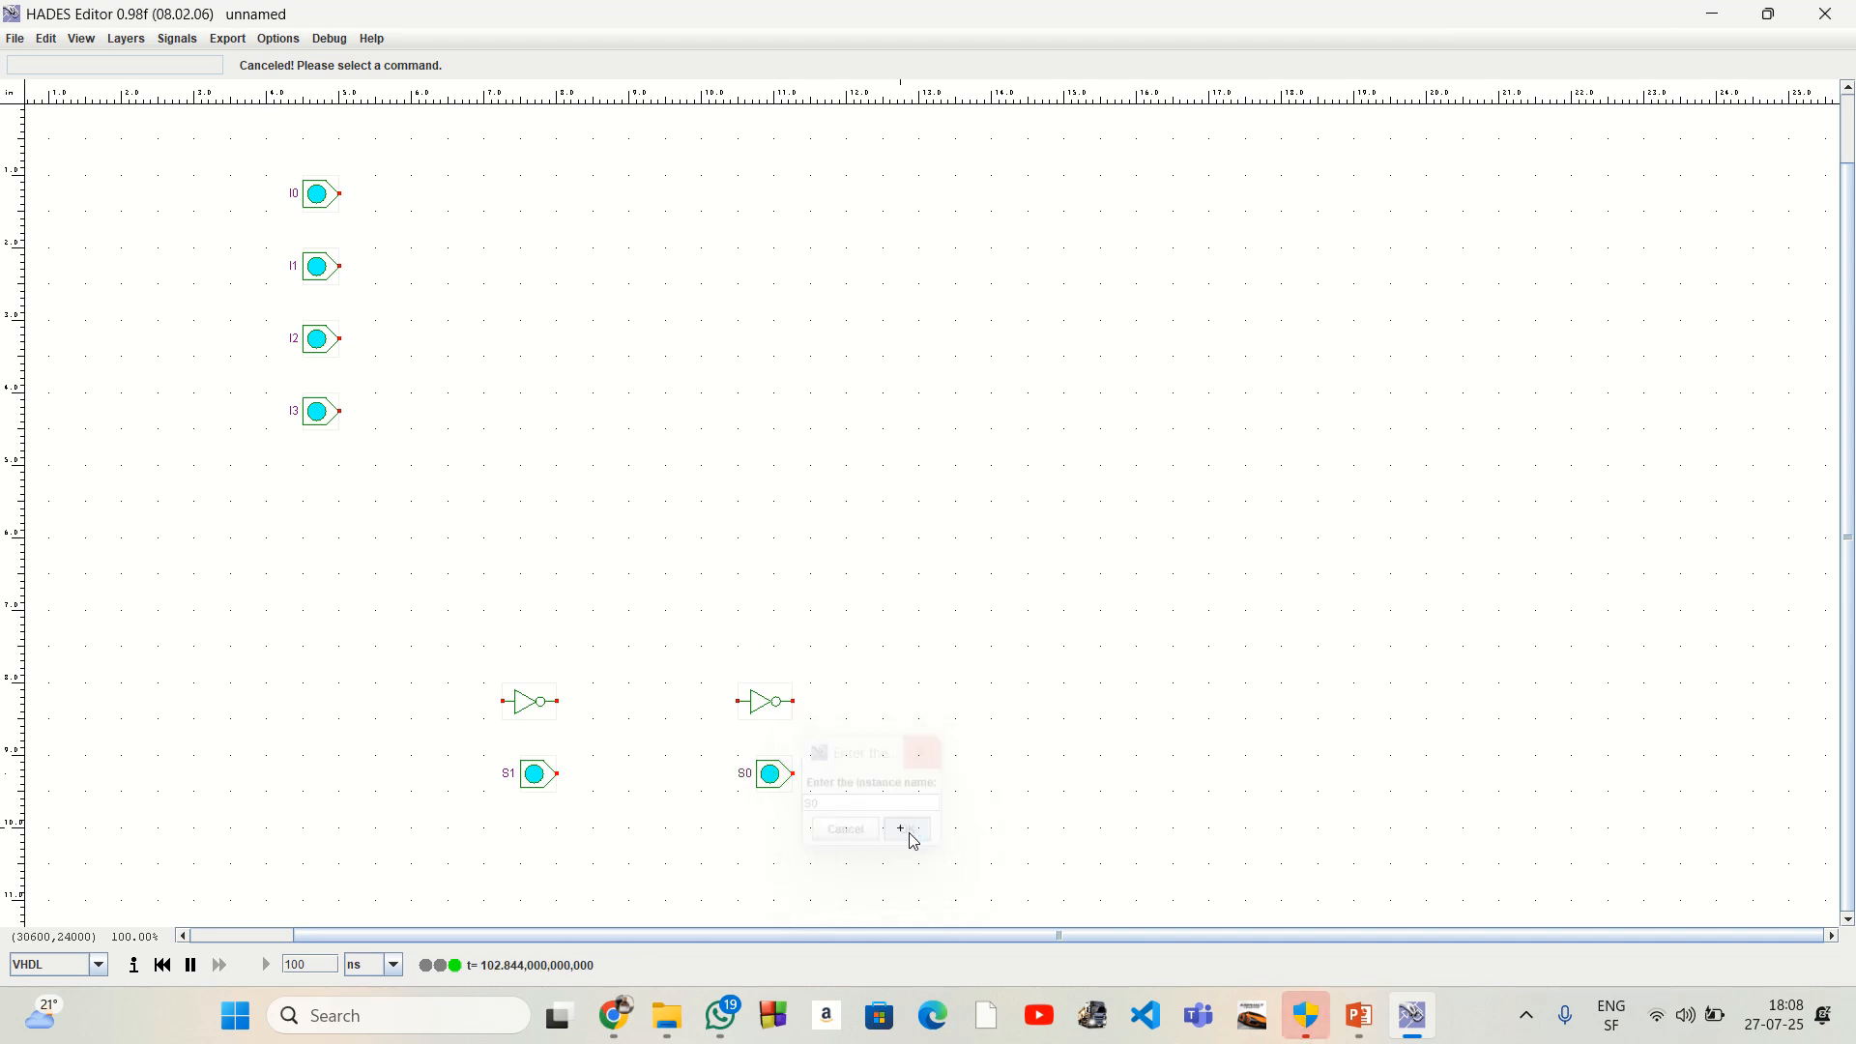
Step: Wire the output of pin S1 around to the input of the inverter directly above it
left_click(558, 774)
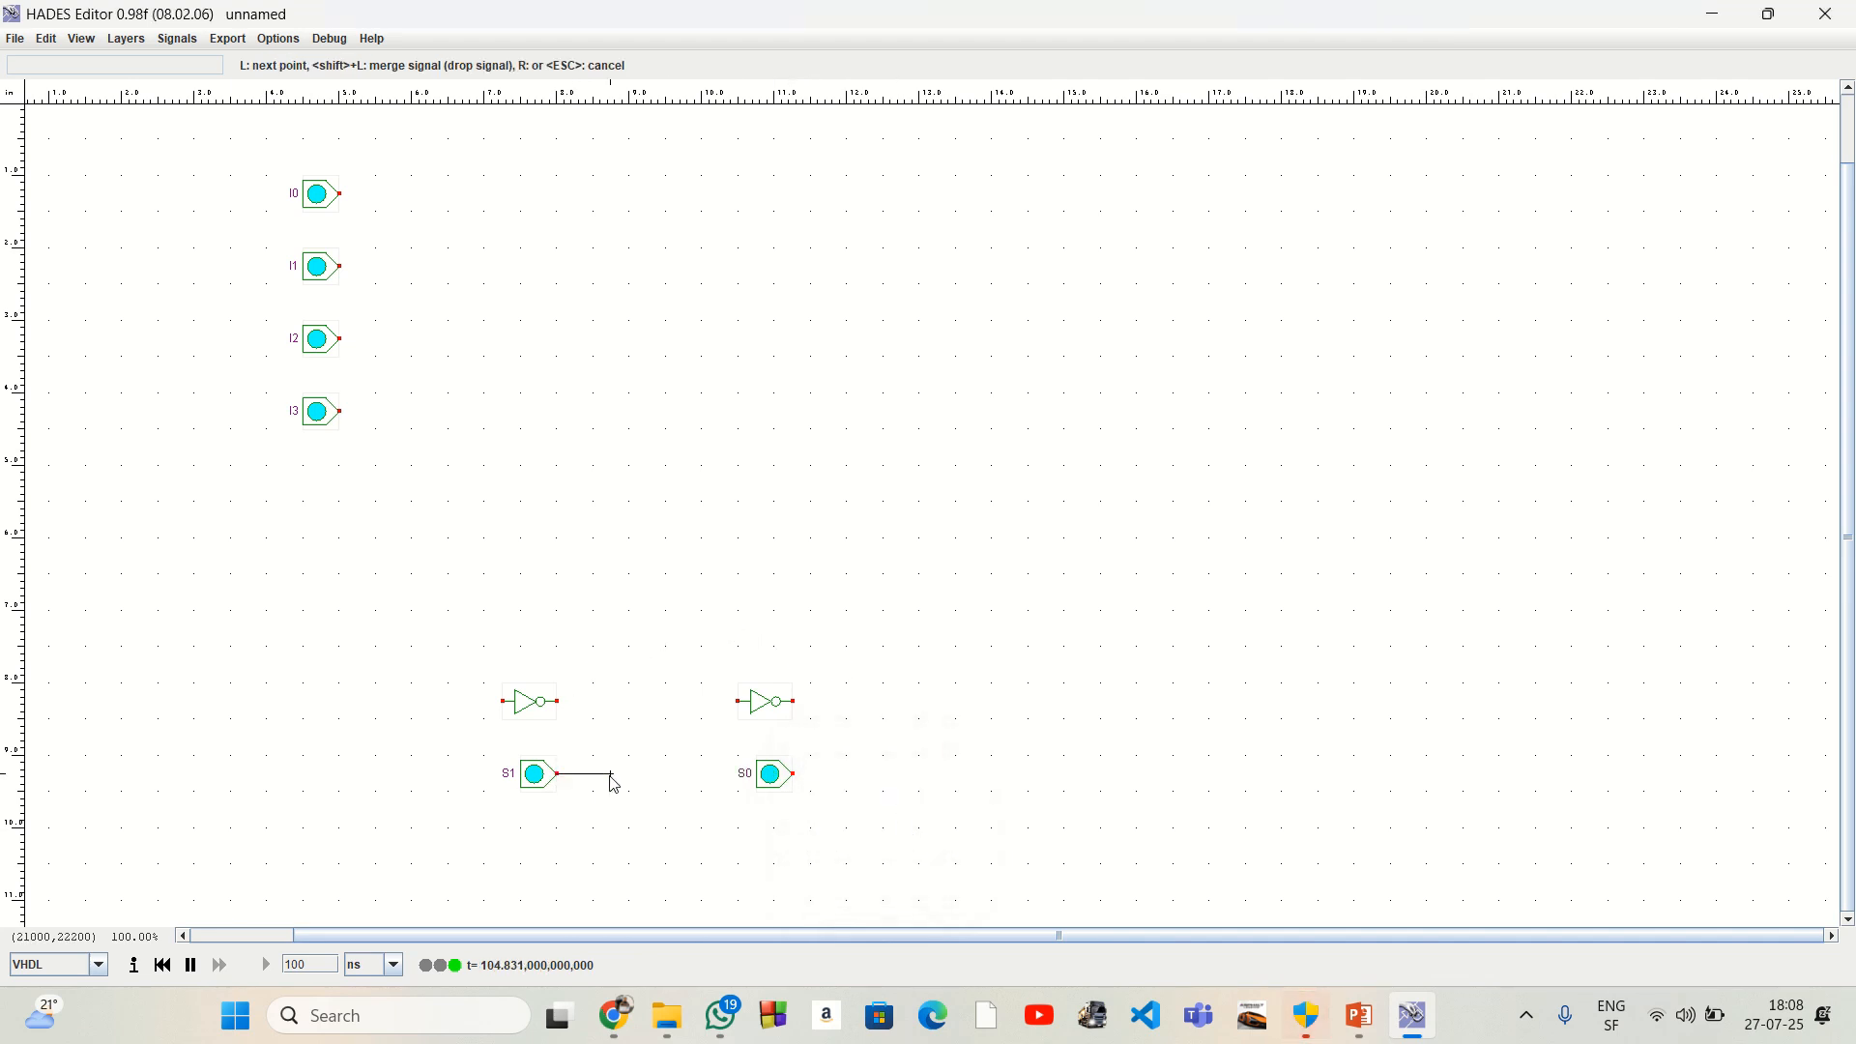
left_click(597, 776)
left_click(599, 747)
left_click(486, 738)
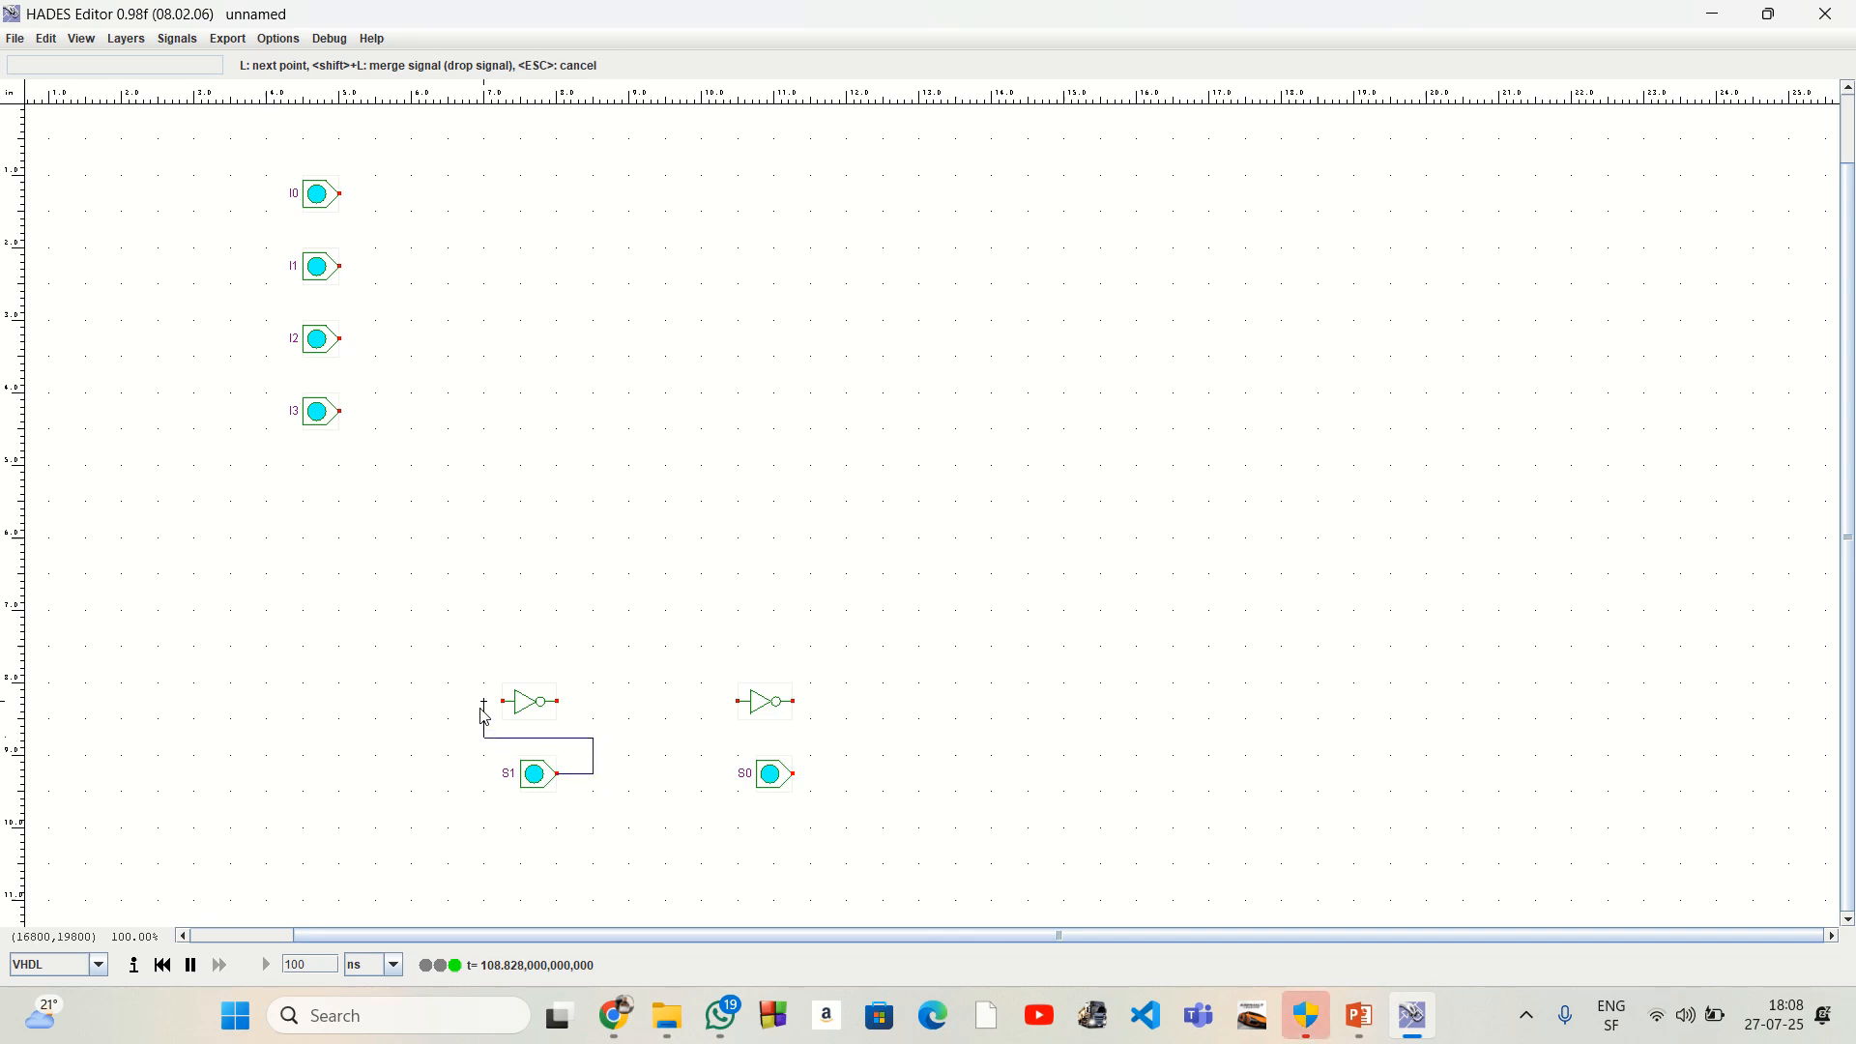
left_click(501, 704)
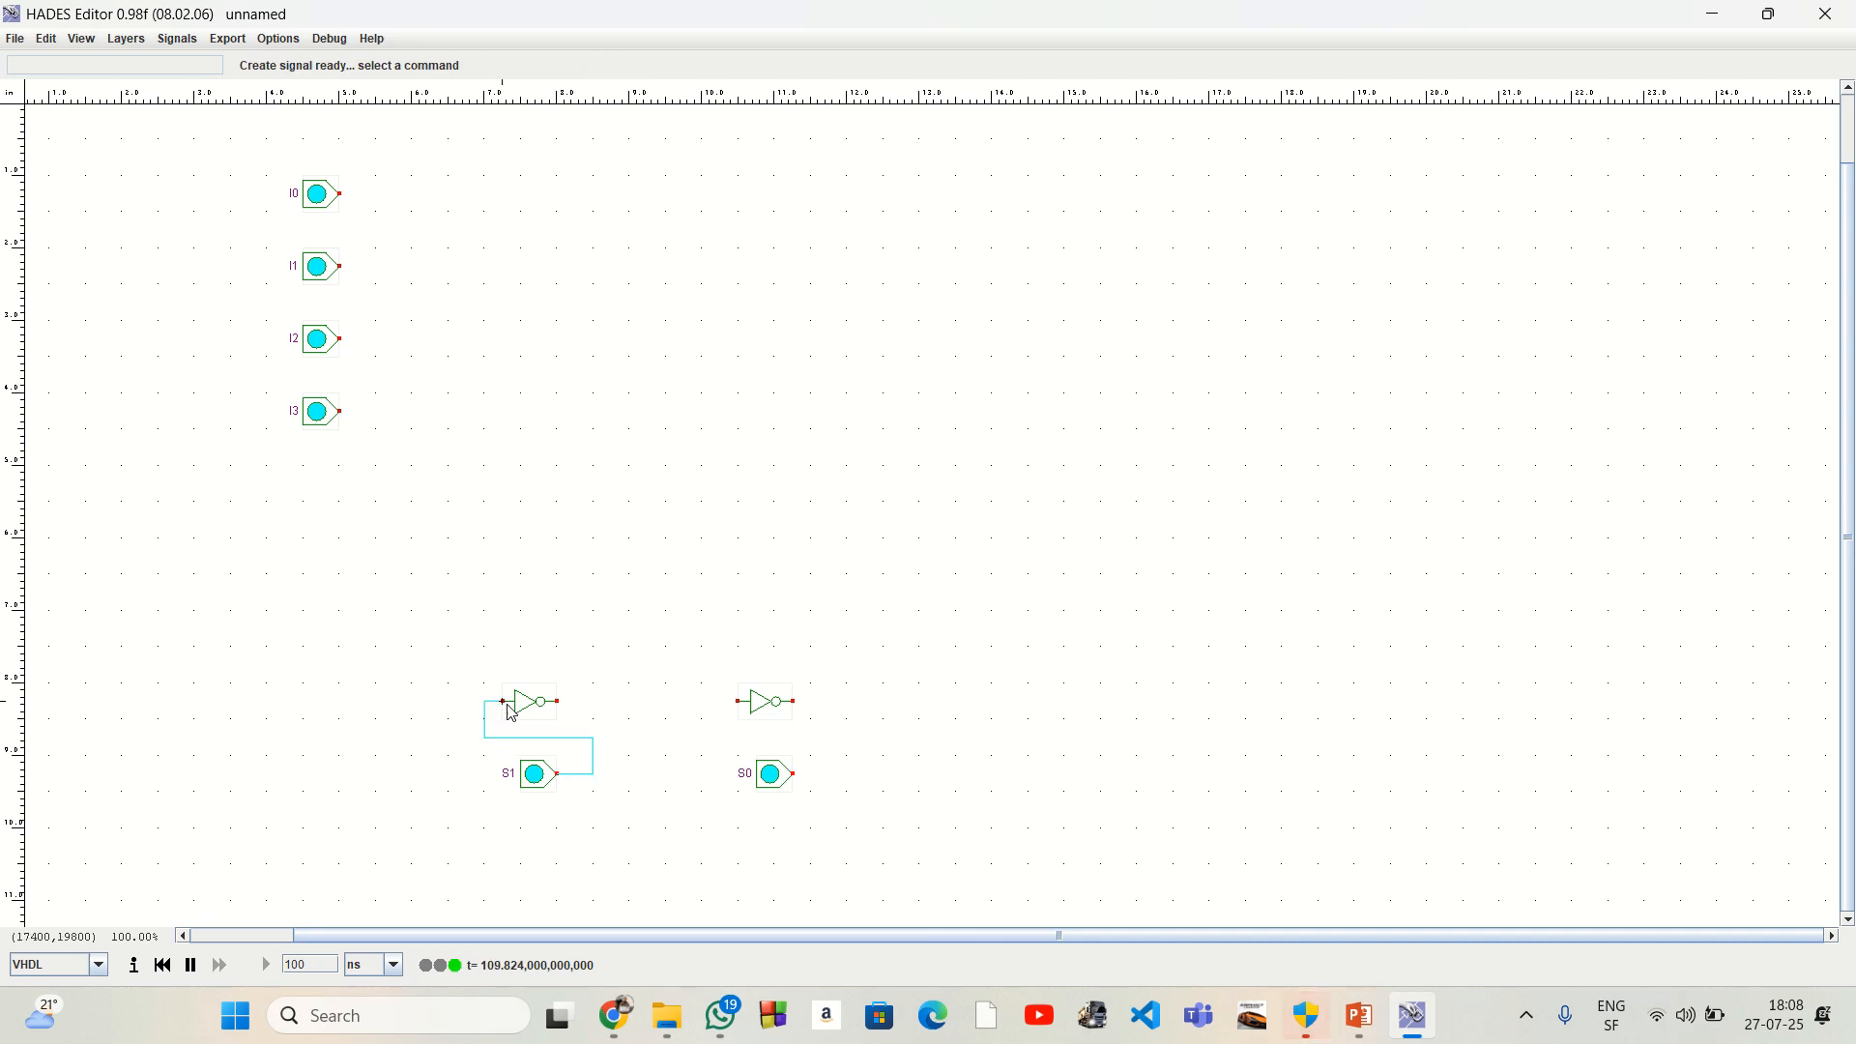
Step: Wire the output of pin S0 around to the input of the inverter directly above it
left_click(798, 778)
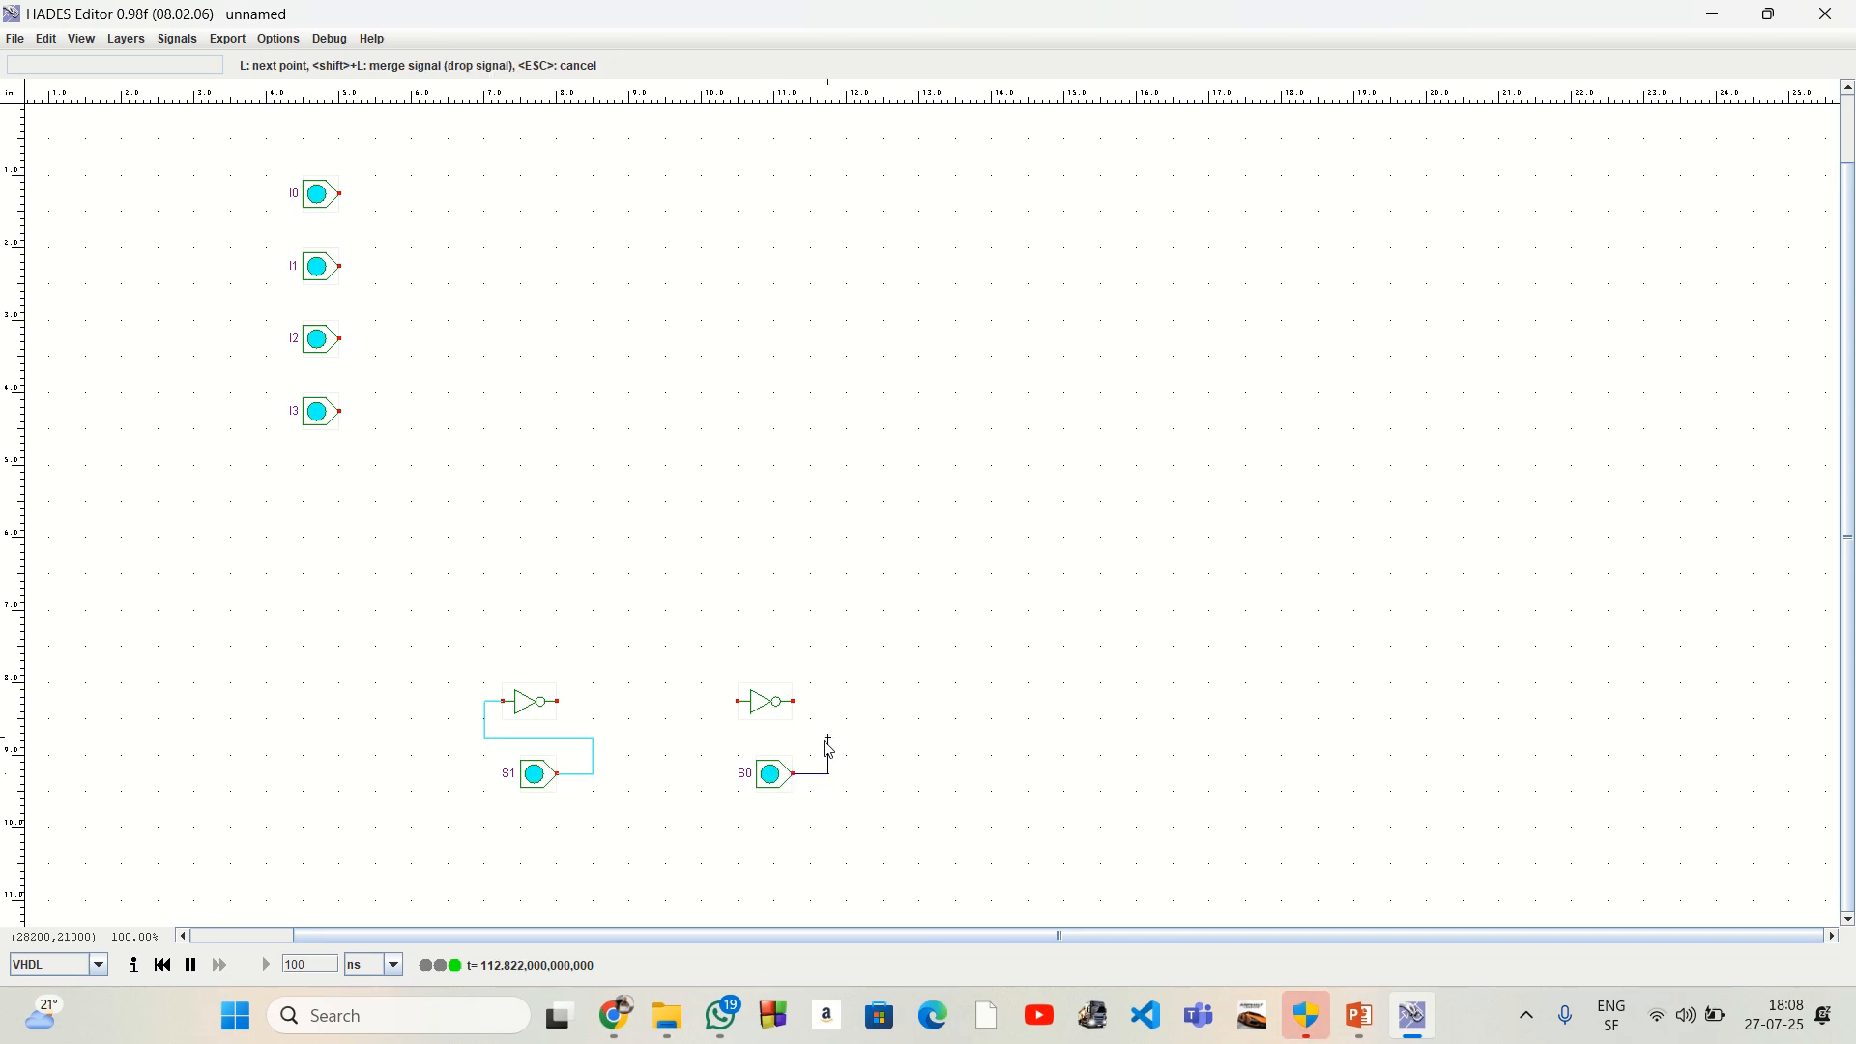
left_click(829, 738)
left_click(722, 738)
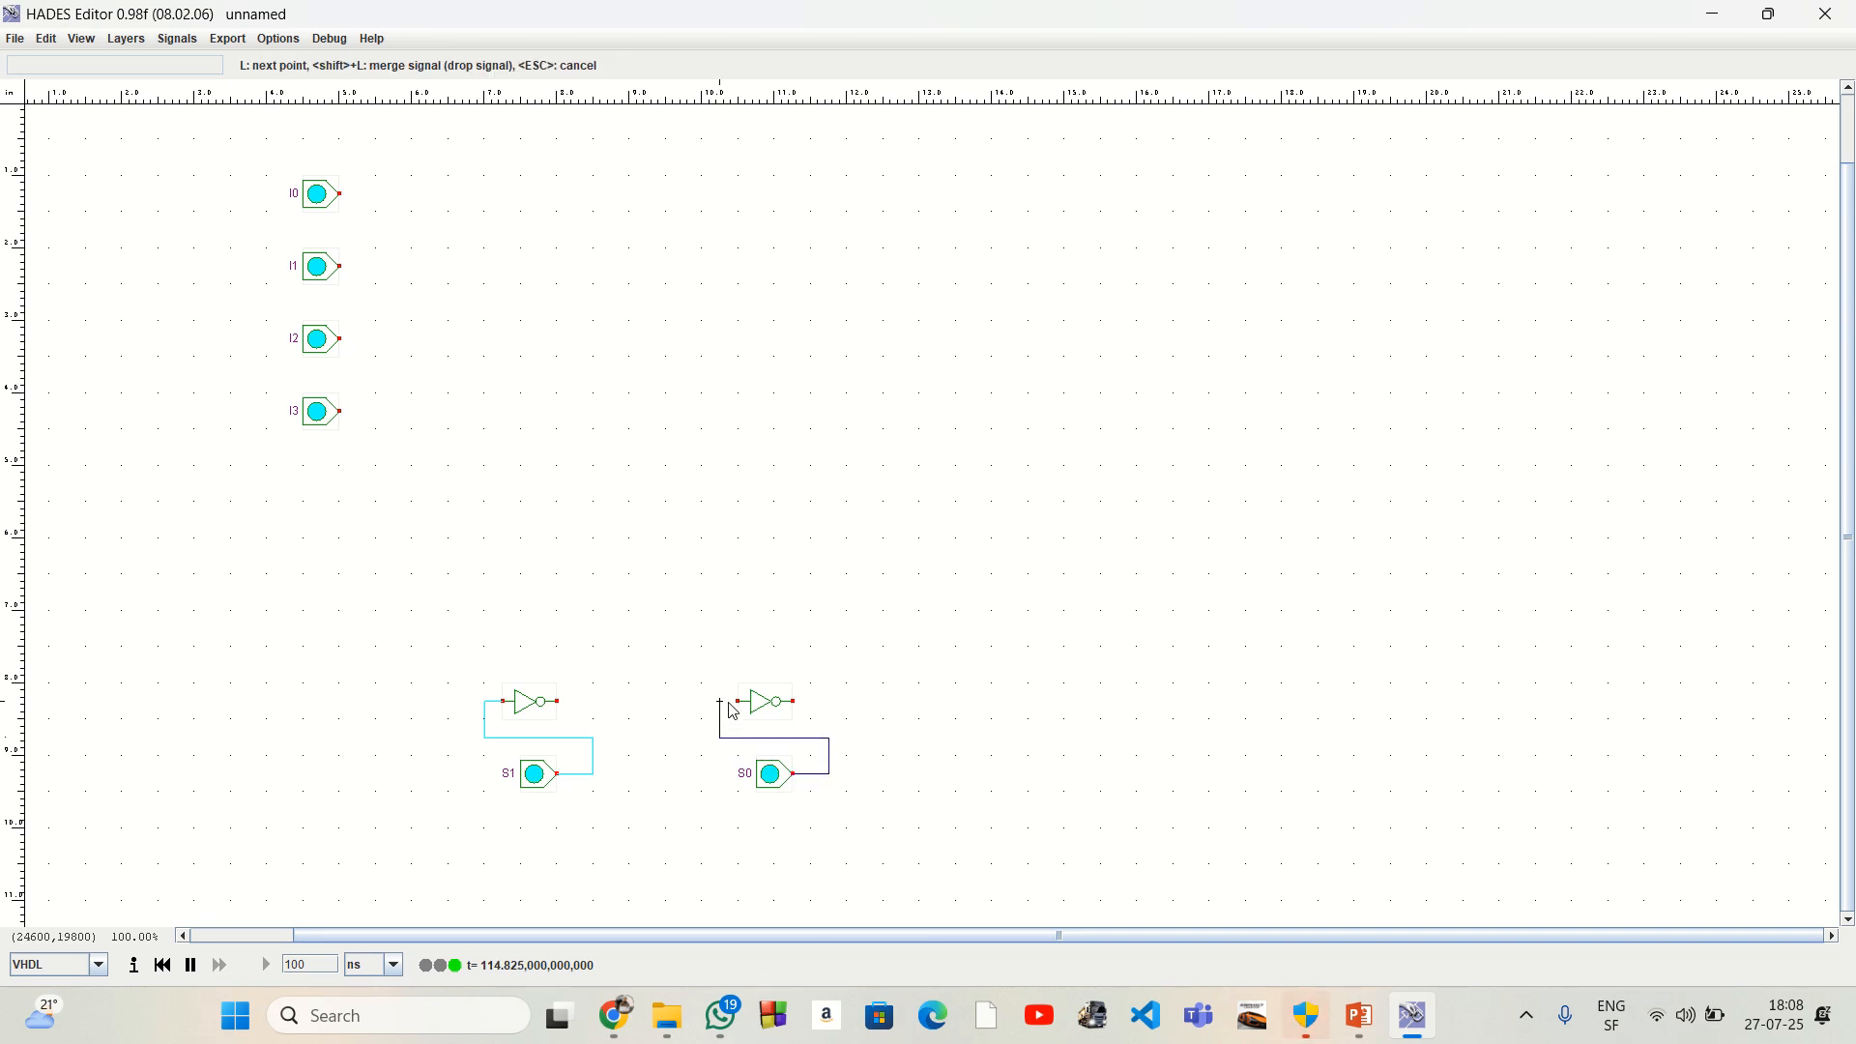
left_click(737, 702)
Step: Rename the inverter above S1 as S1' and the inverter above S0 as S0'
right_click(537, 704)
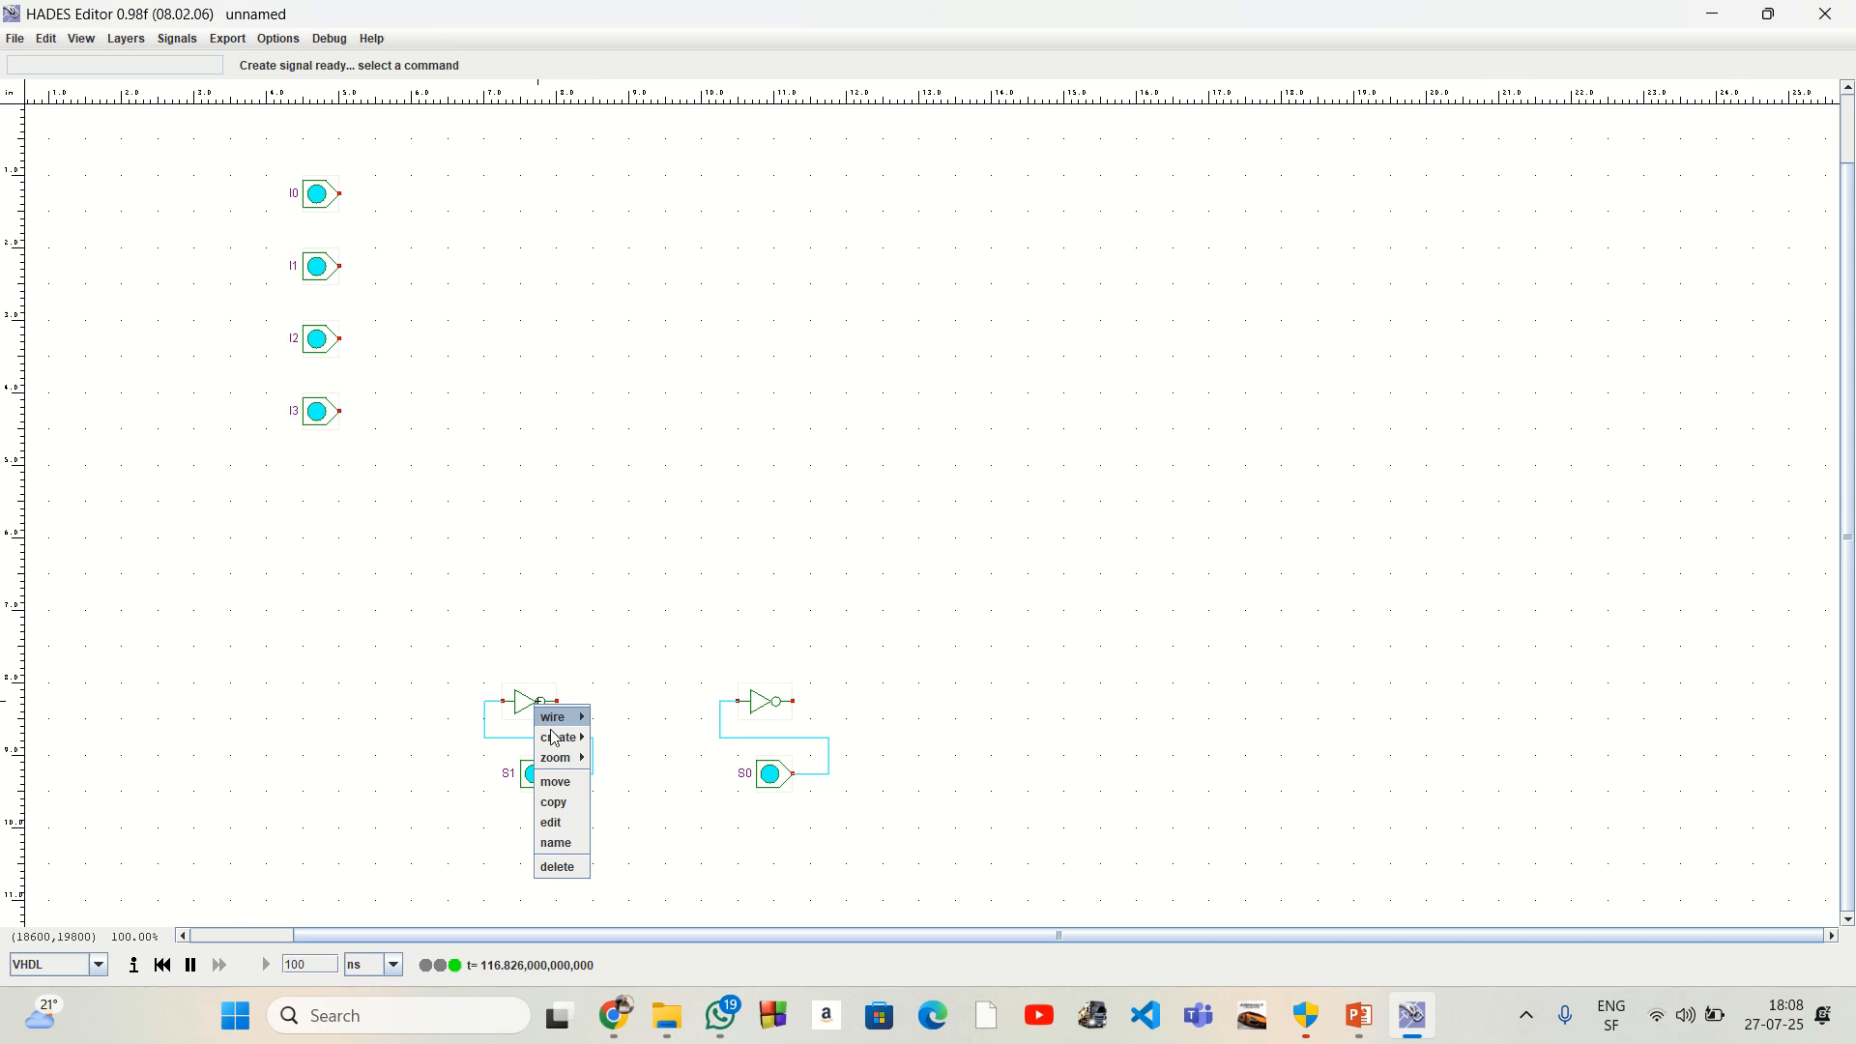
left_click(557, 843)
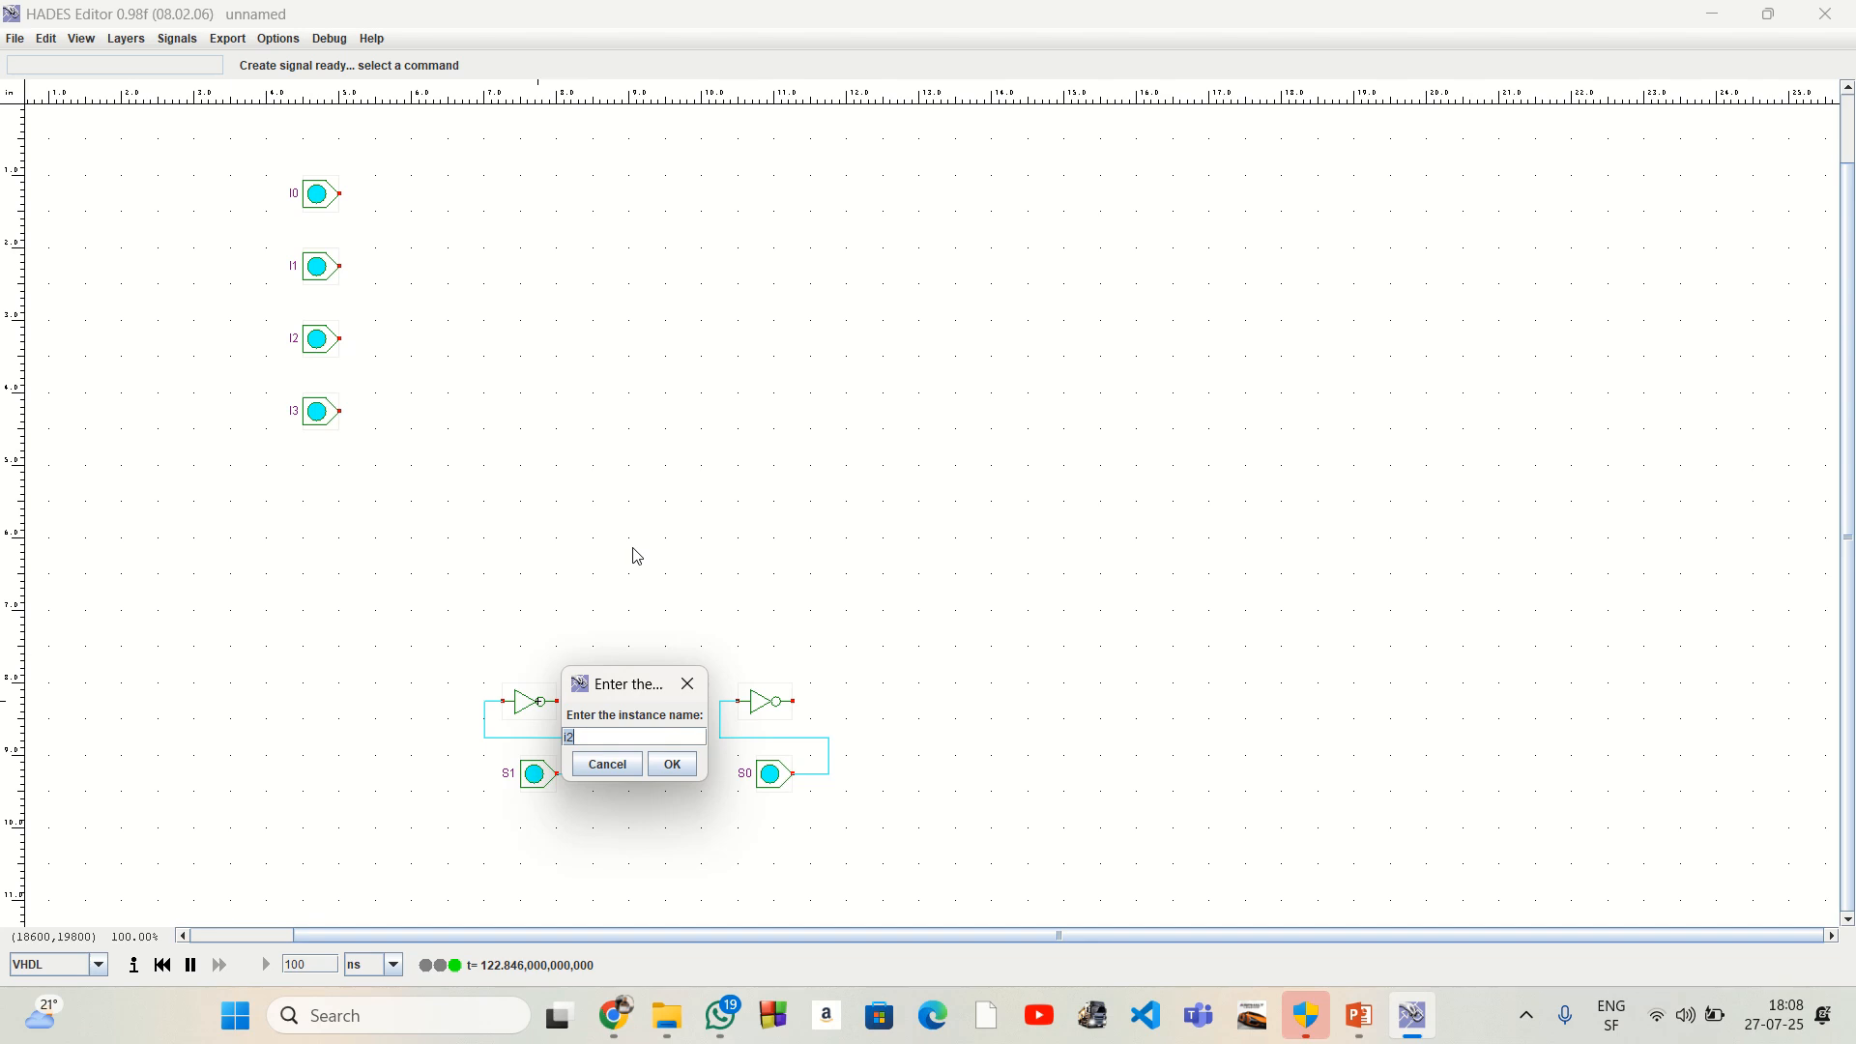
key("Return")
right_click(757, 708)
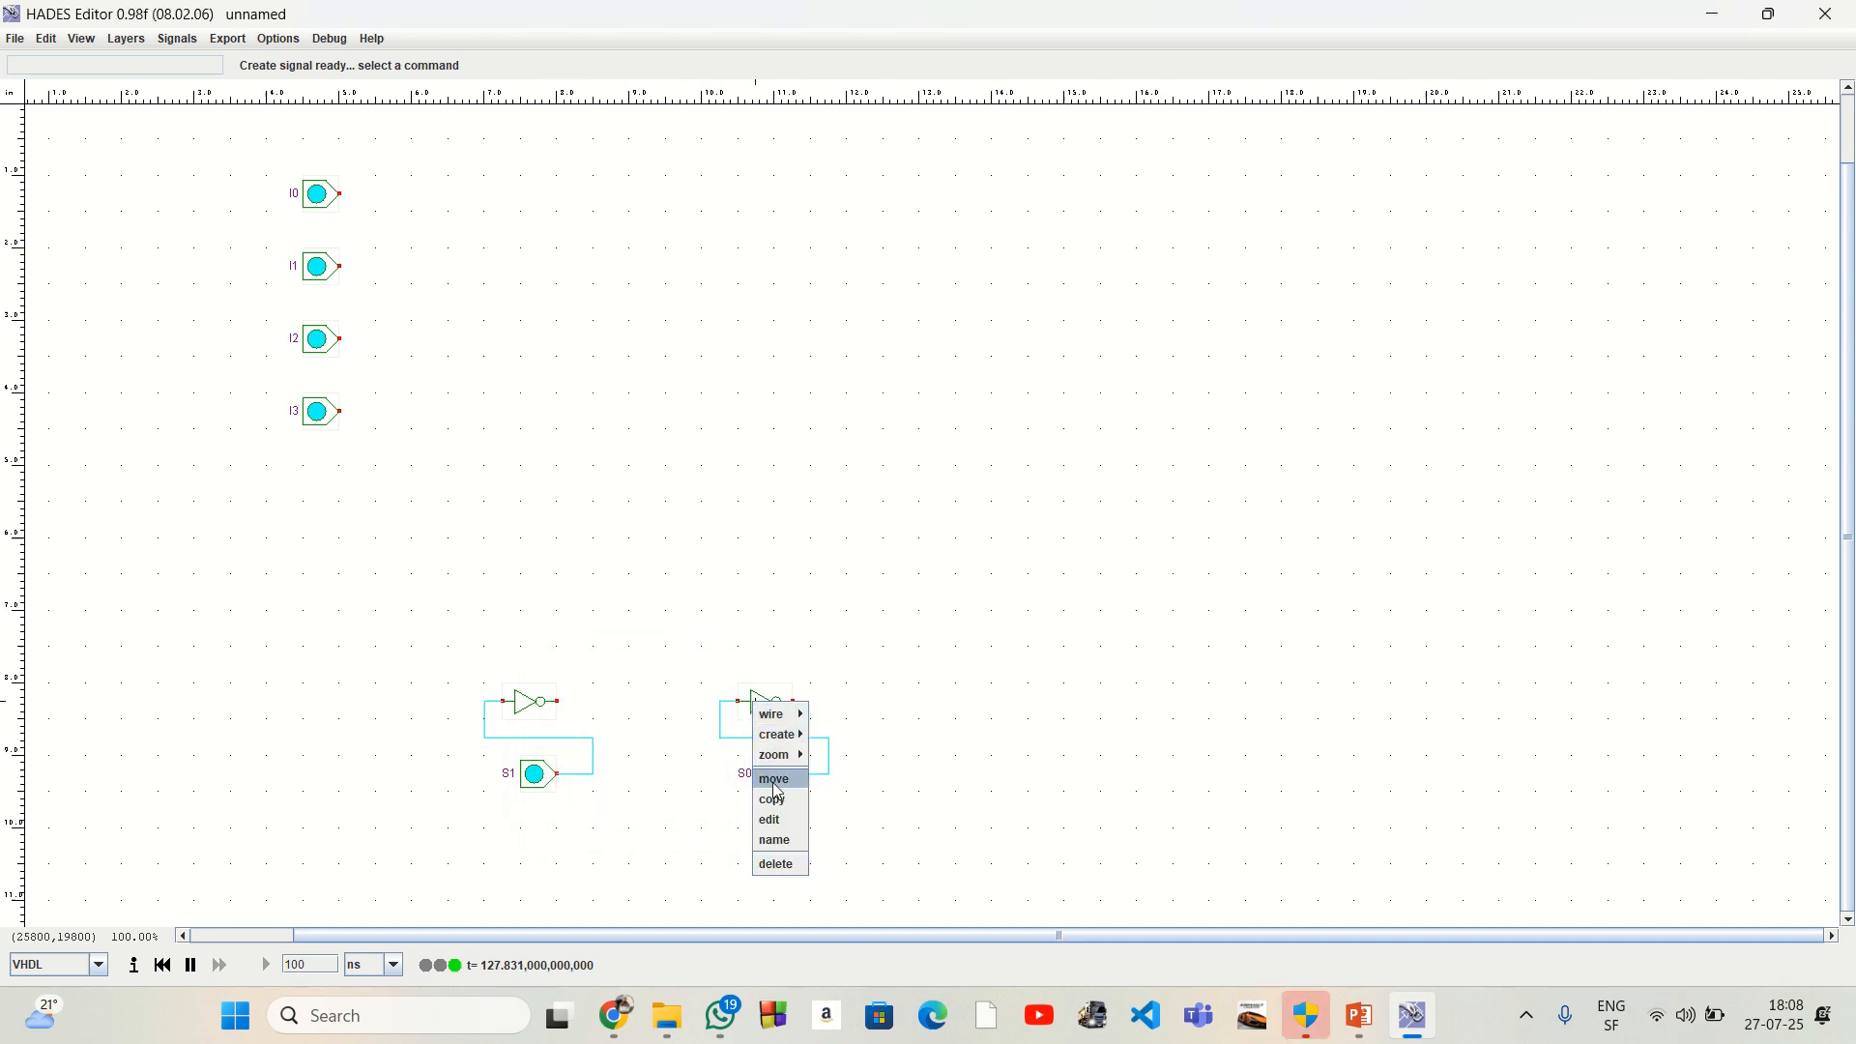
left_click(779, 844)
key("Return")
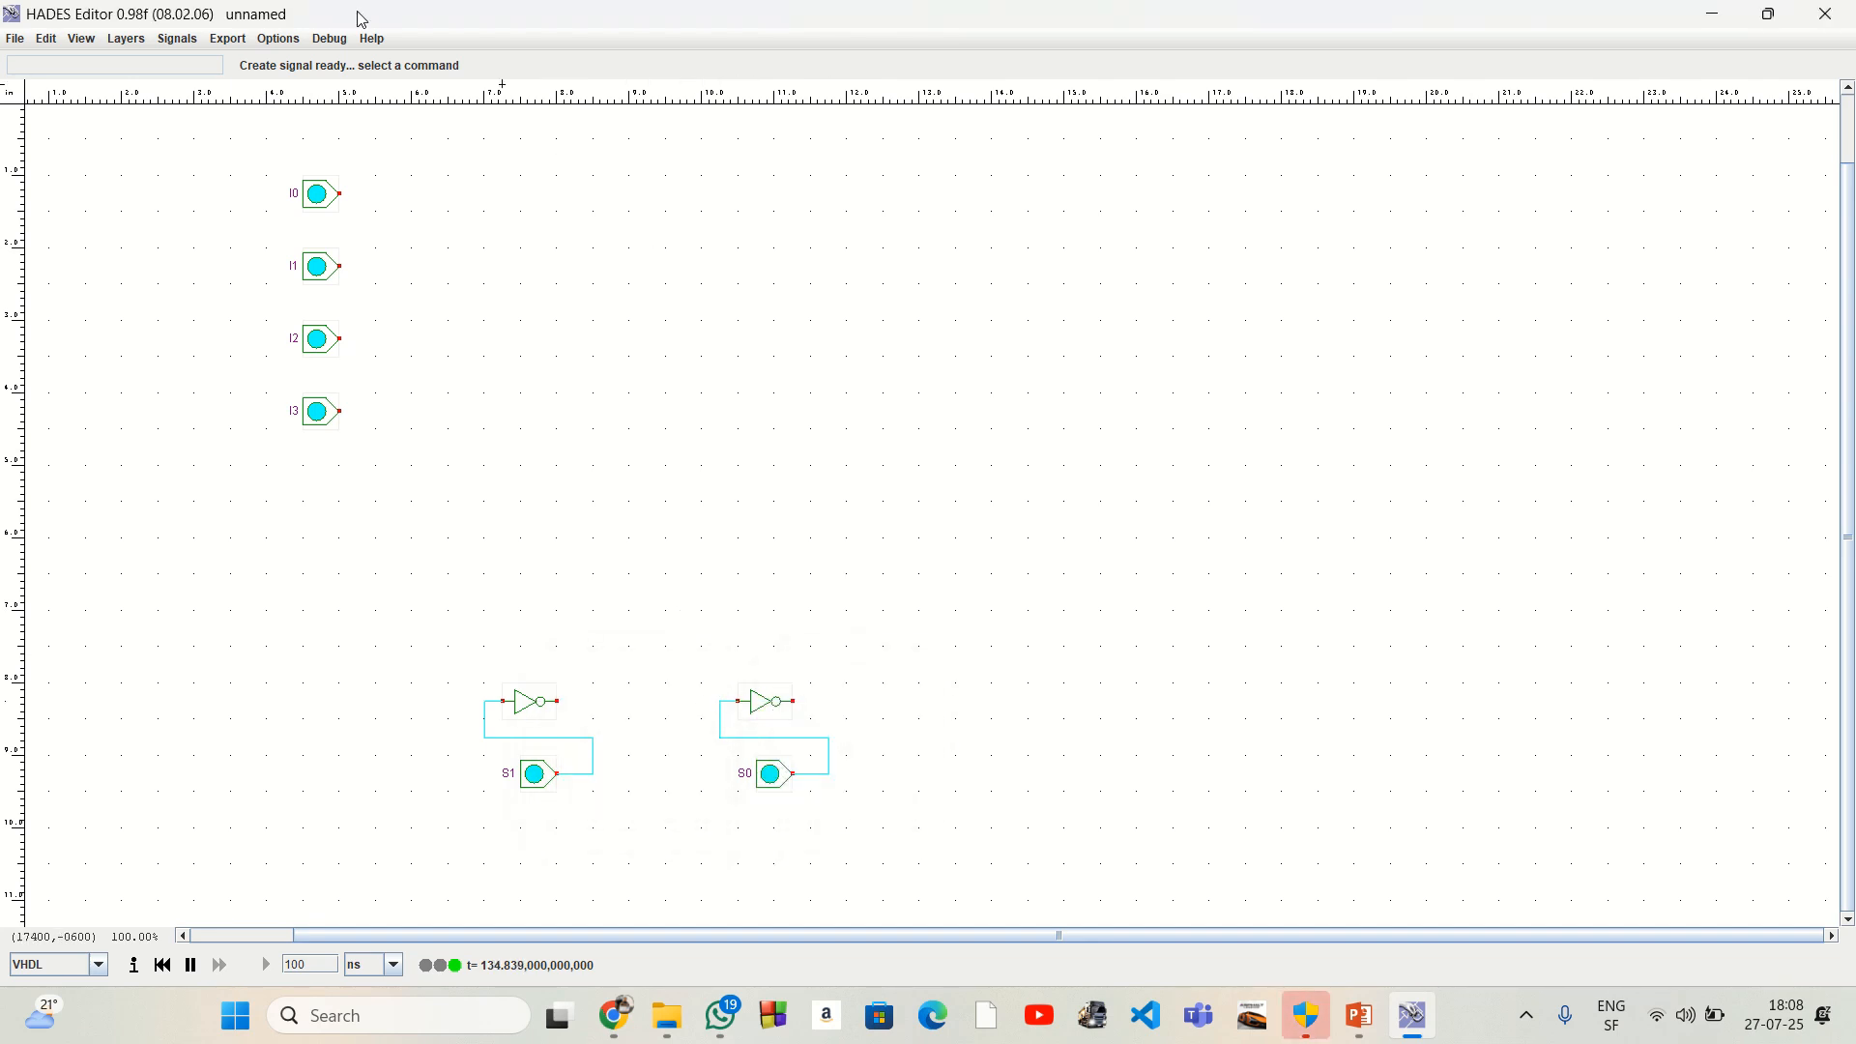
Step: Turn on the display layers for the gates' instance names and port labels
left_click(126, 39)
left_click(135, 61)
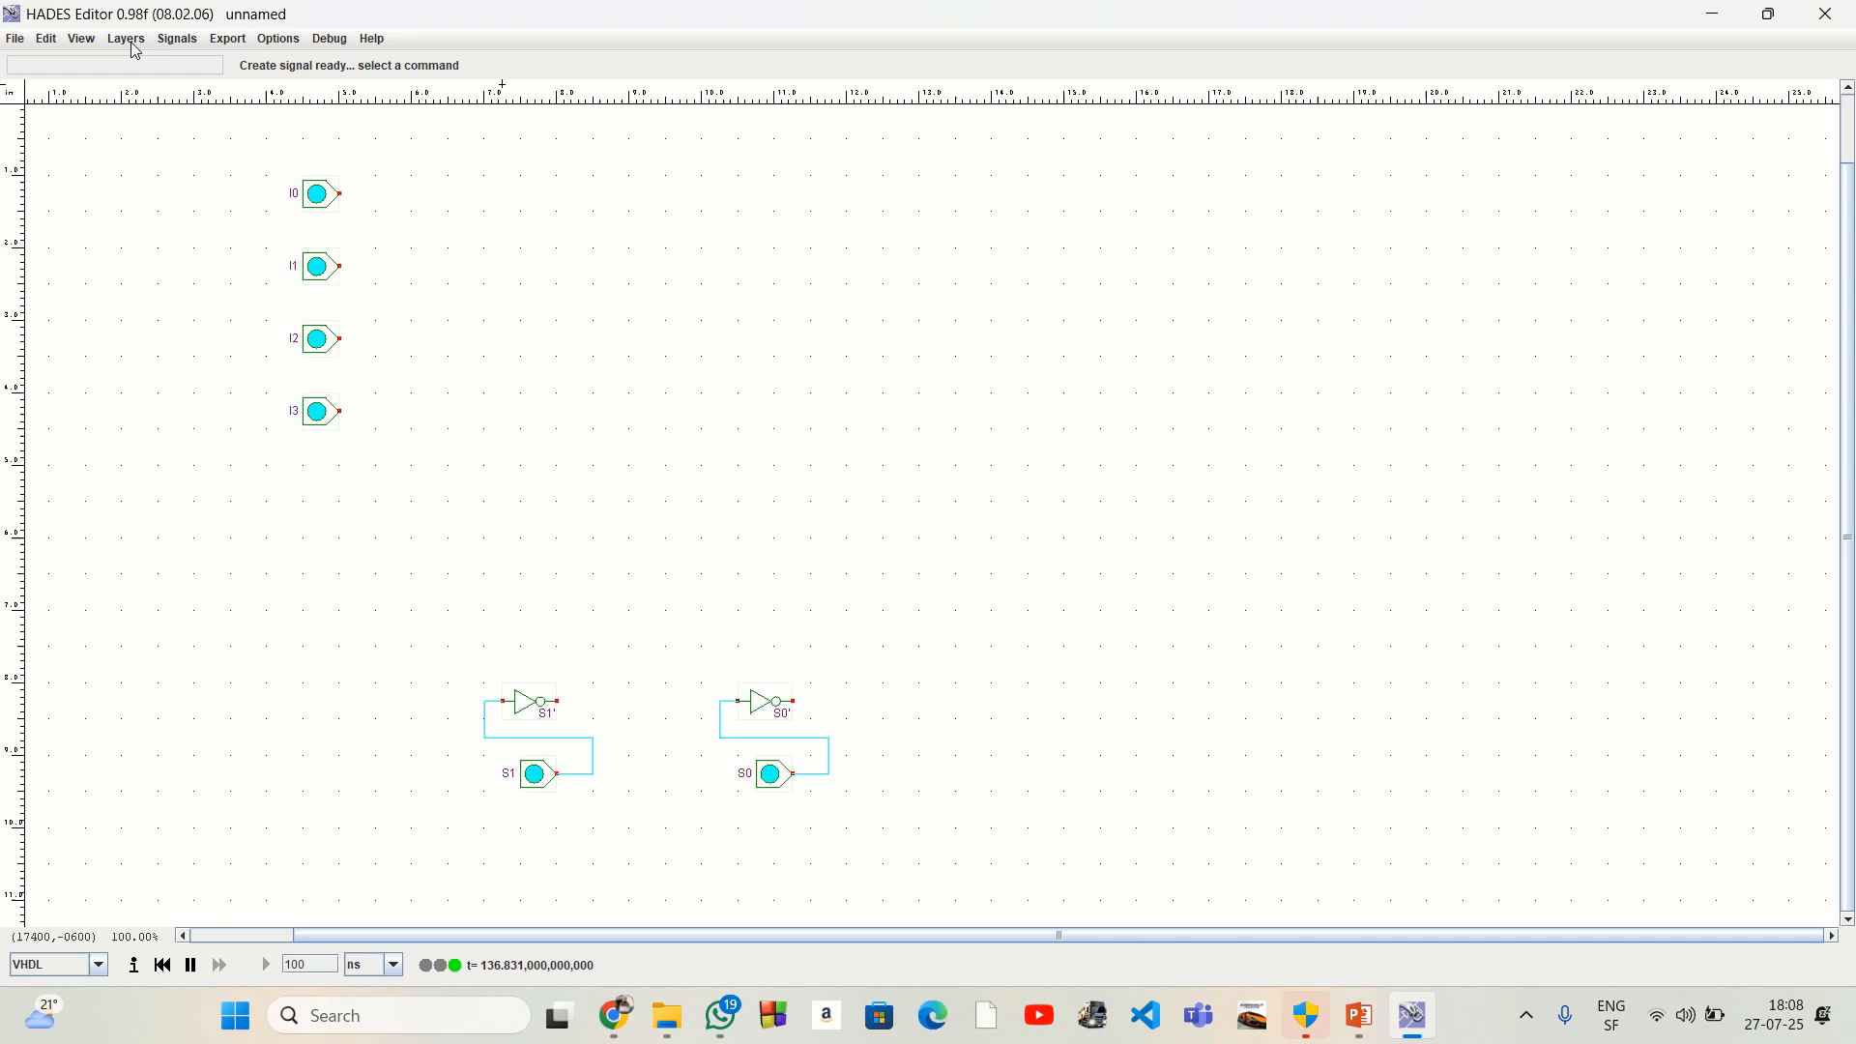
left_click(131, 41)
left_click(127, 105)
Step: Review the product terms of the Y equation in cell I54 of the Google Sheets spreadsheet, and return to the HADES editor
left_click(615, 1015)
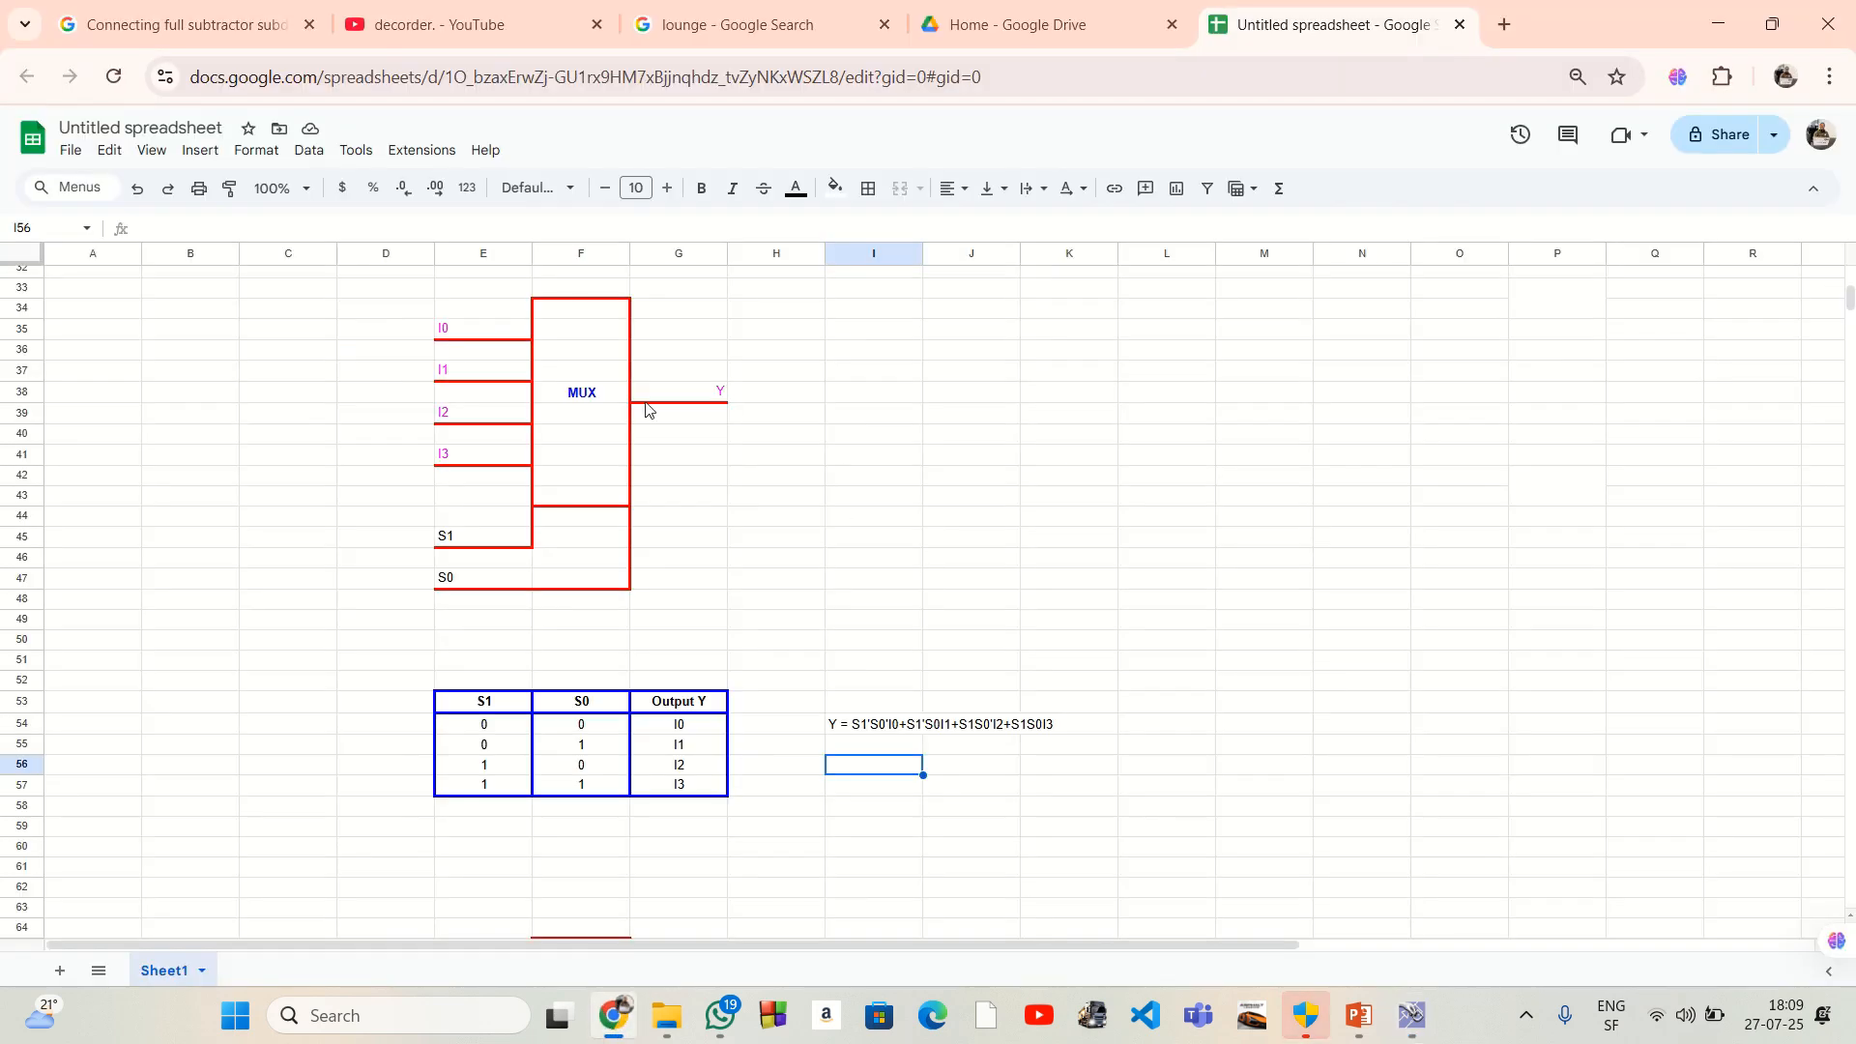
left_click(861, 730)
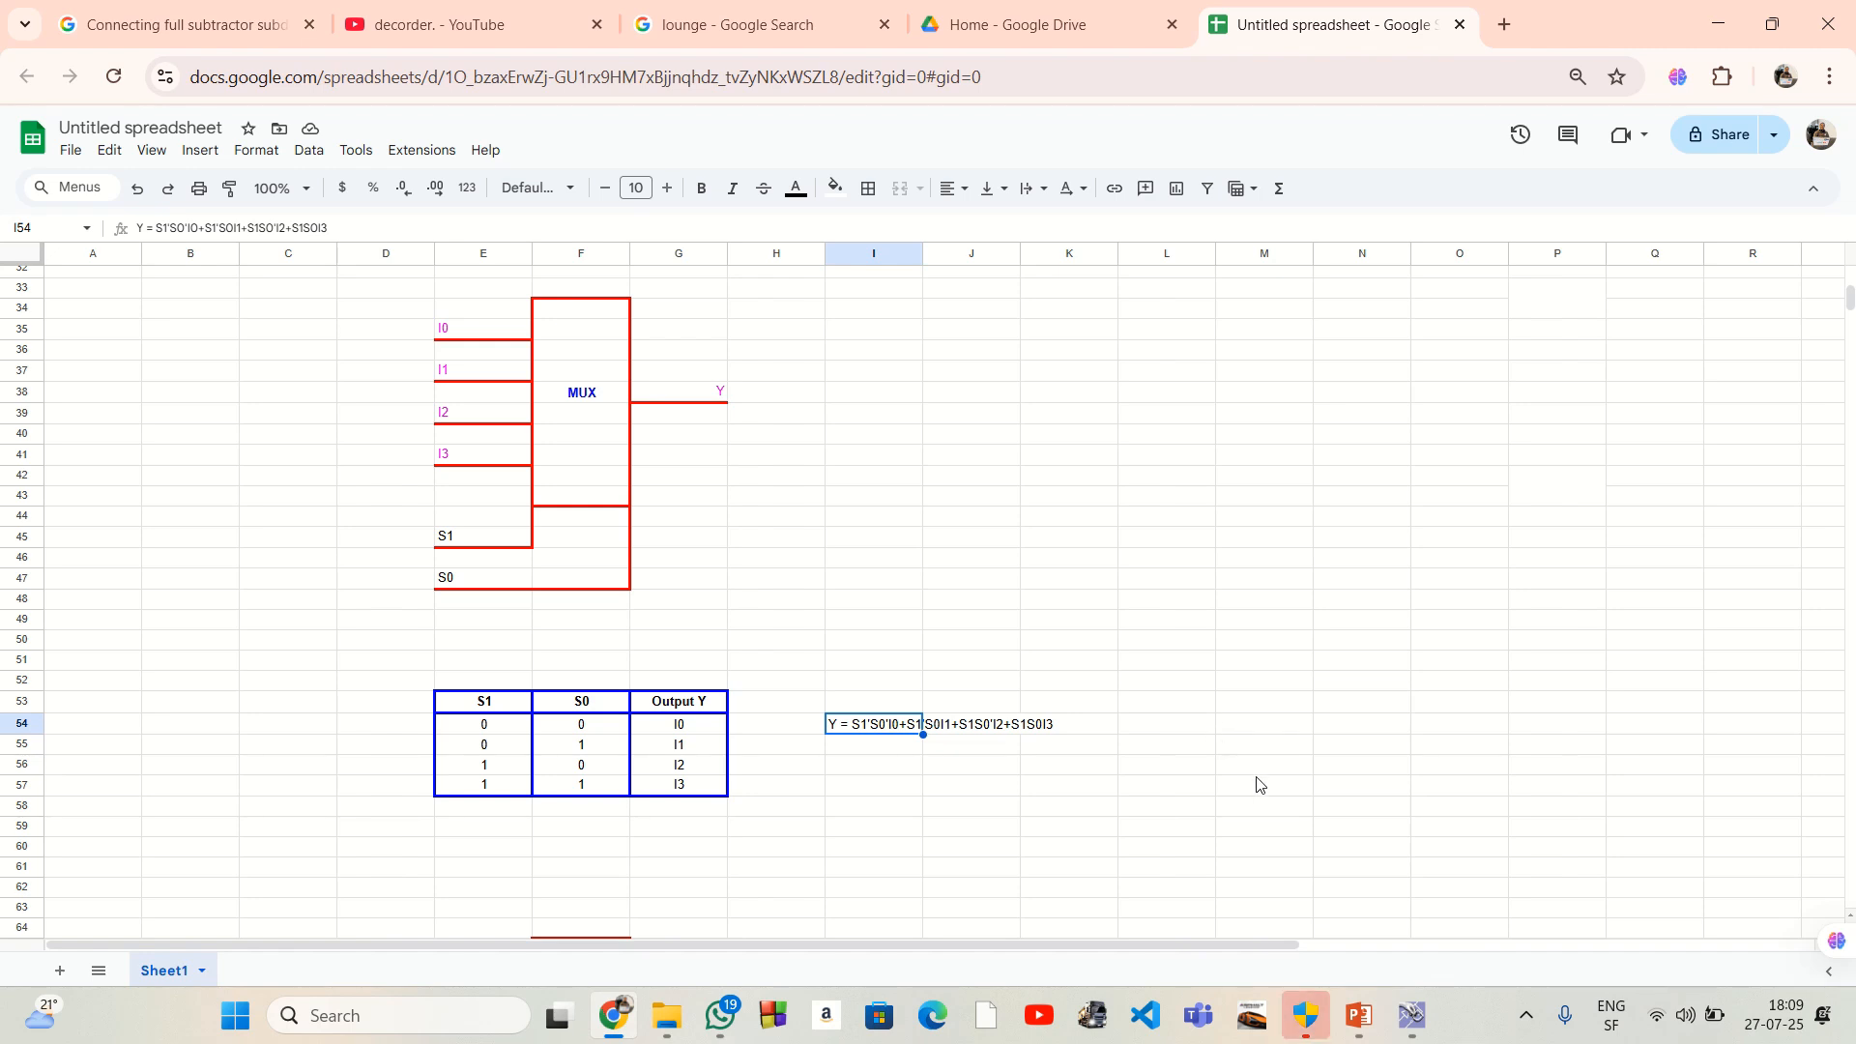
left_click(1412, 1015)
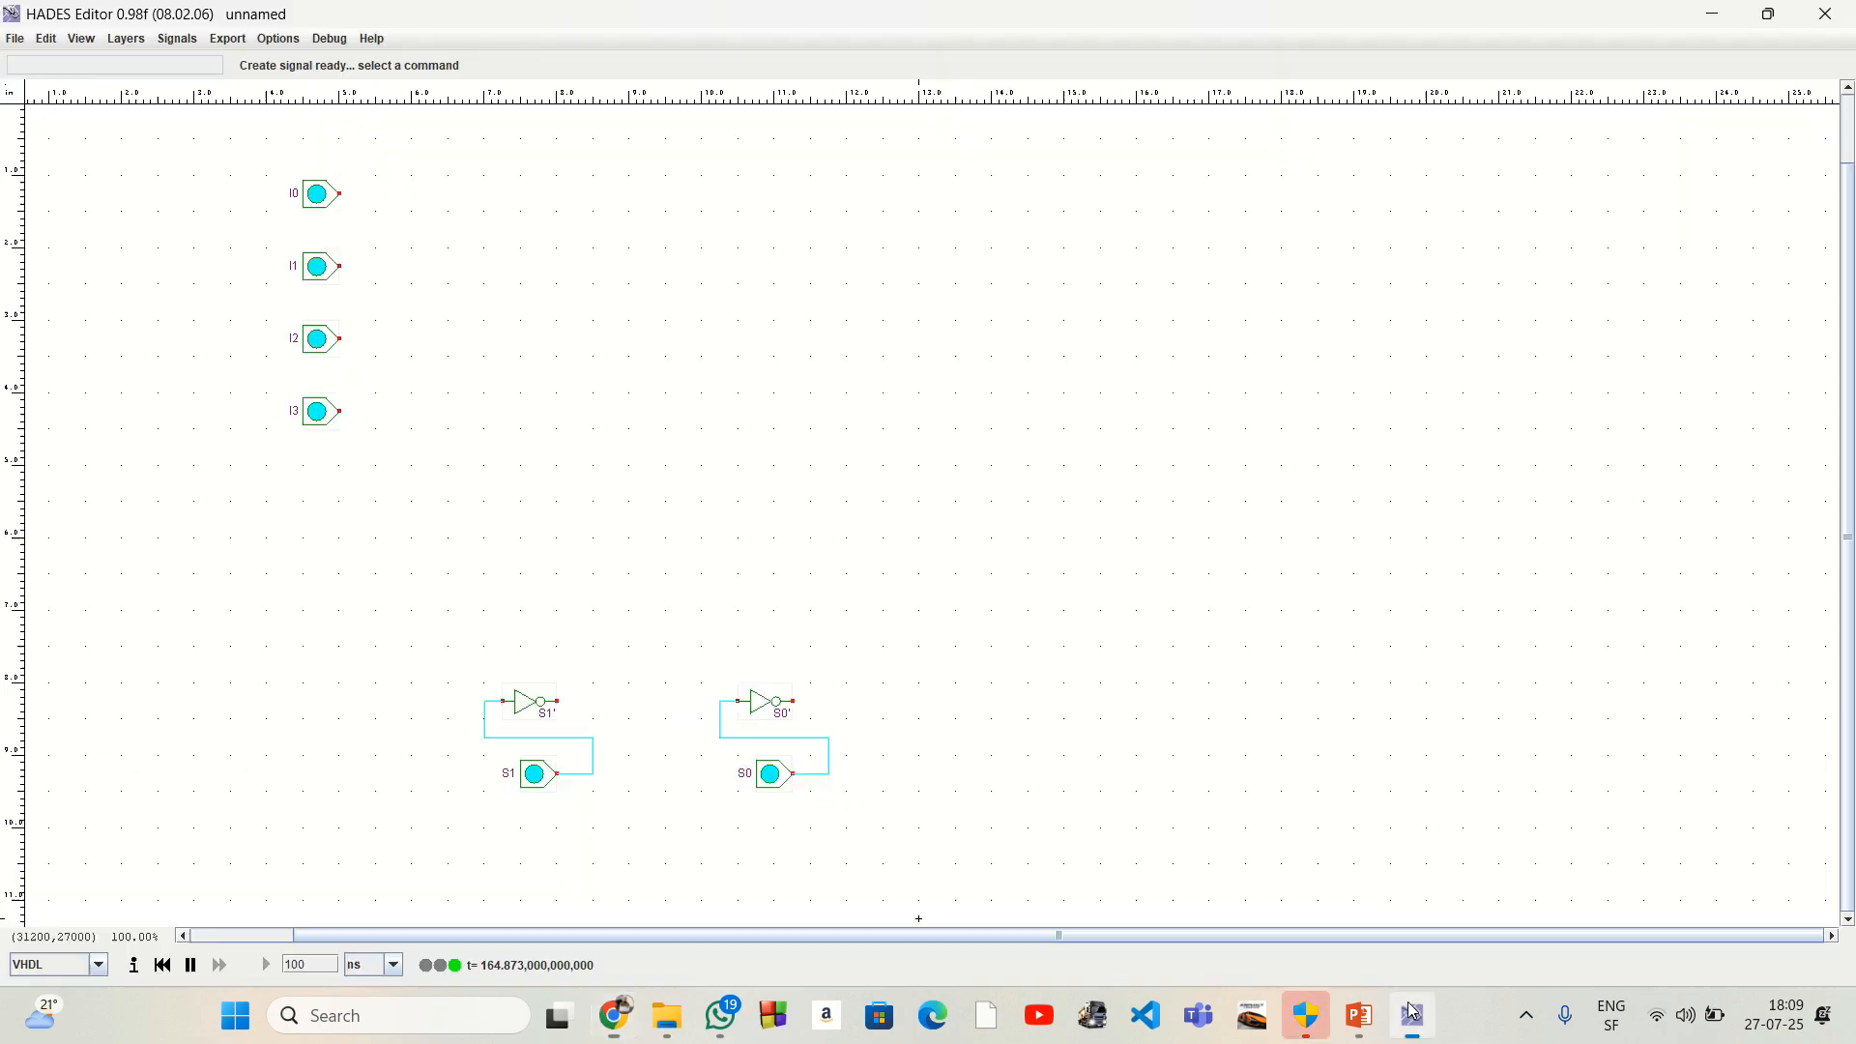
Step: Place four AND3 gates stacked in a column to the right of the I0 to I3 input pins
right_click(719, 176)
mouse_move(747, 204)
mouse_move(828, 243)
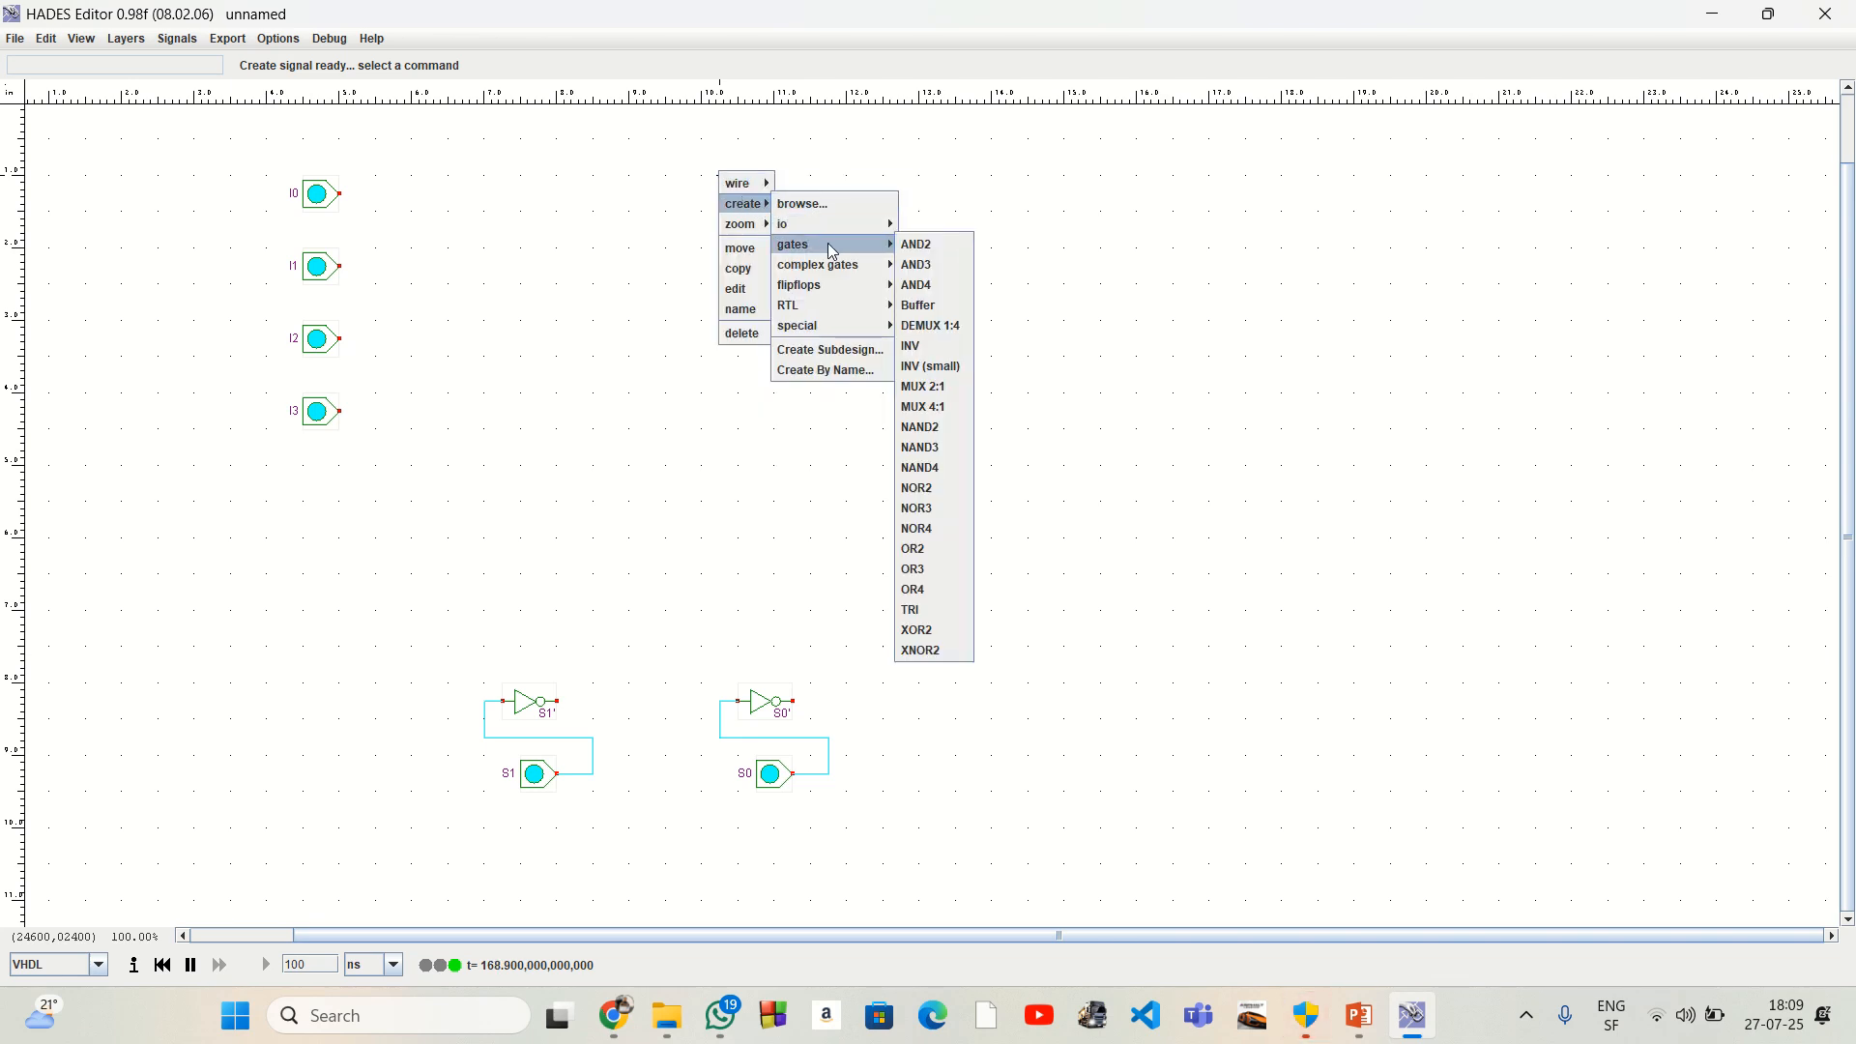
left_click(940, 267)
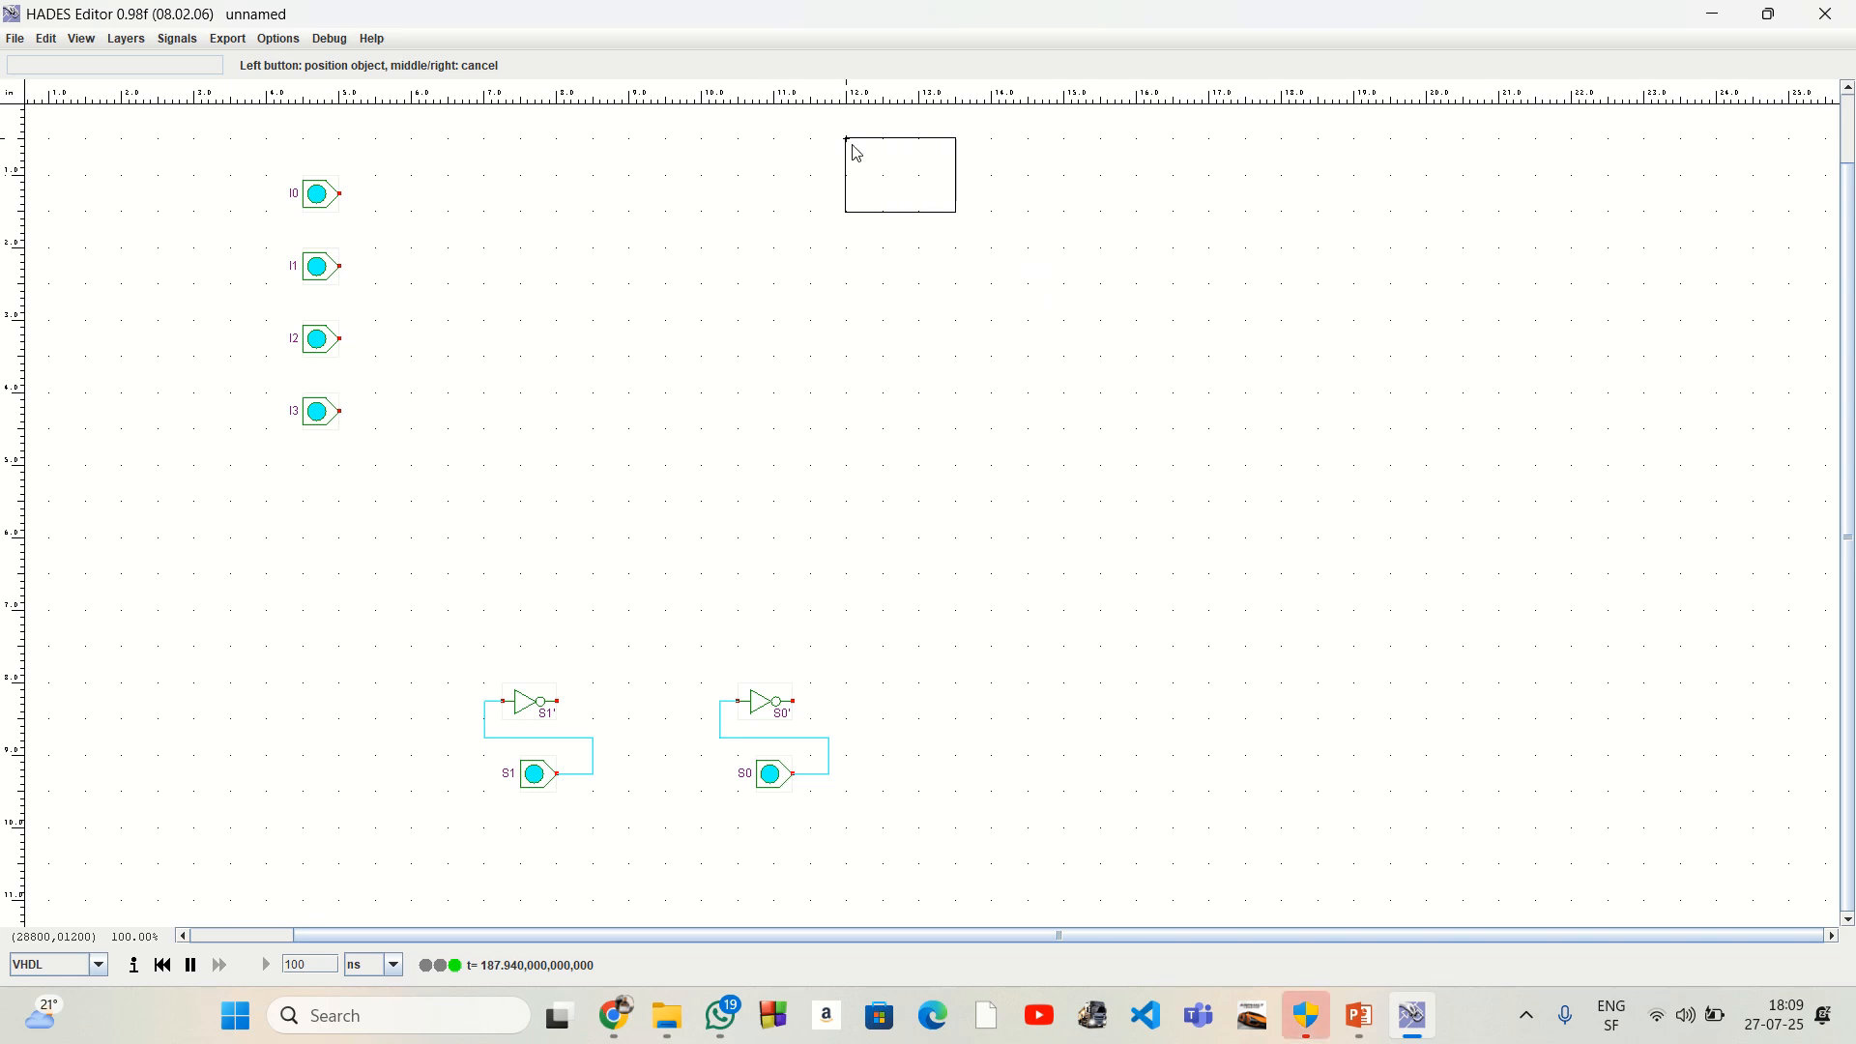
left_click(854, 150)
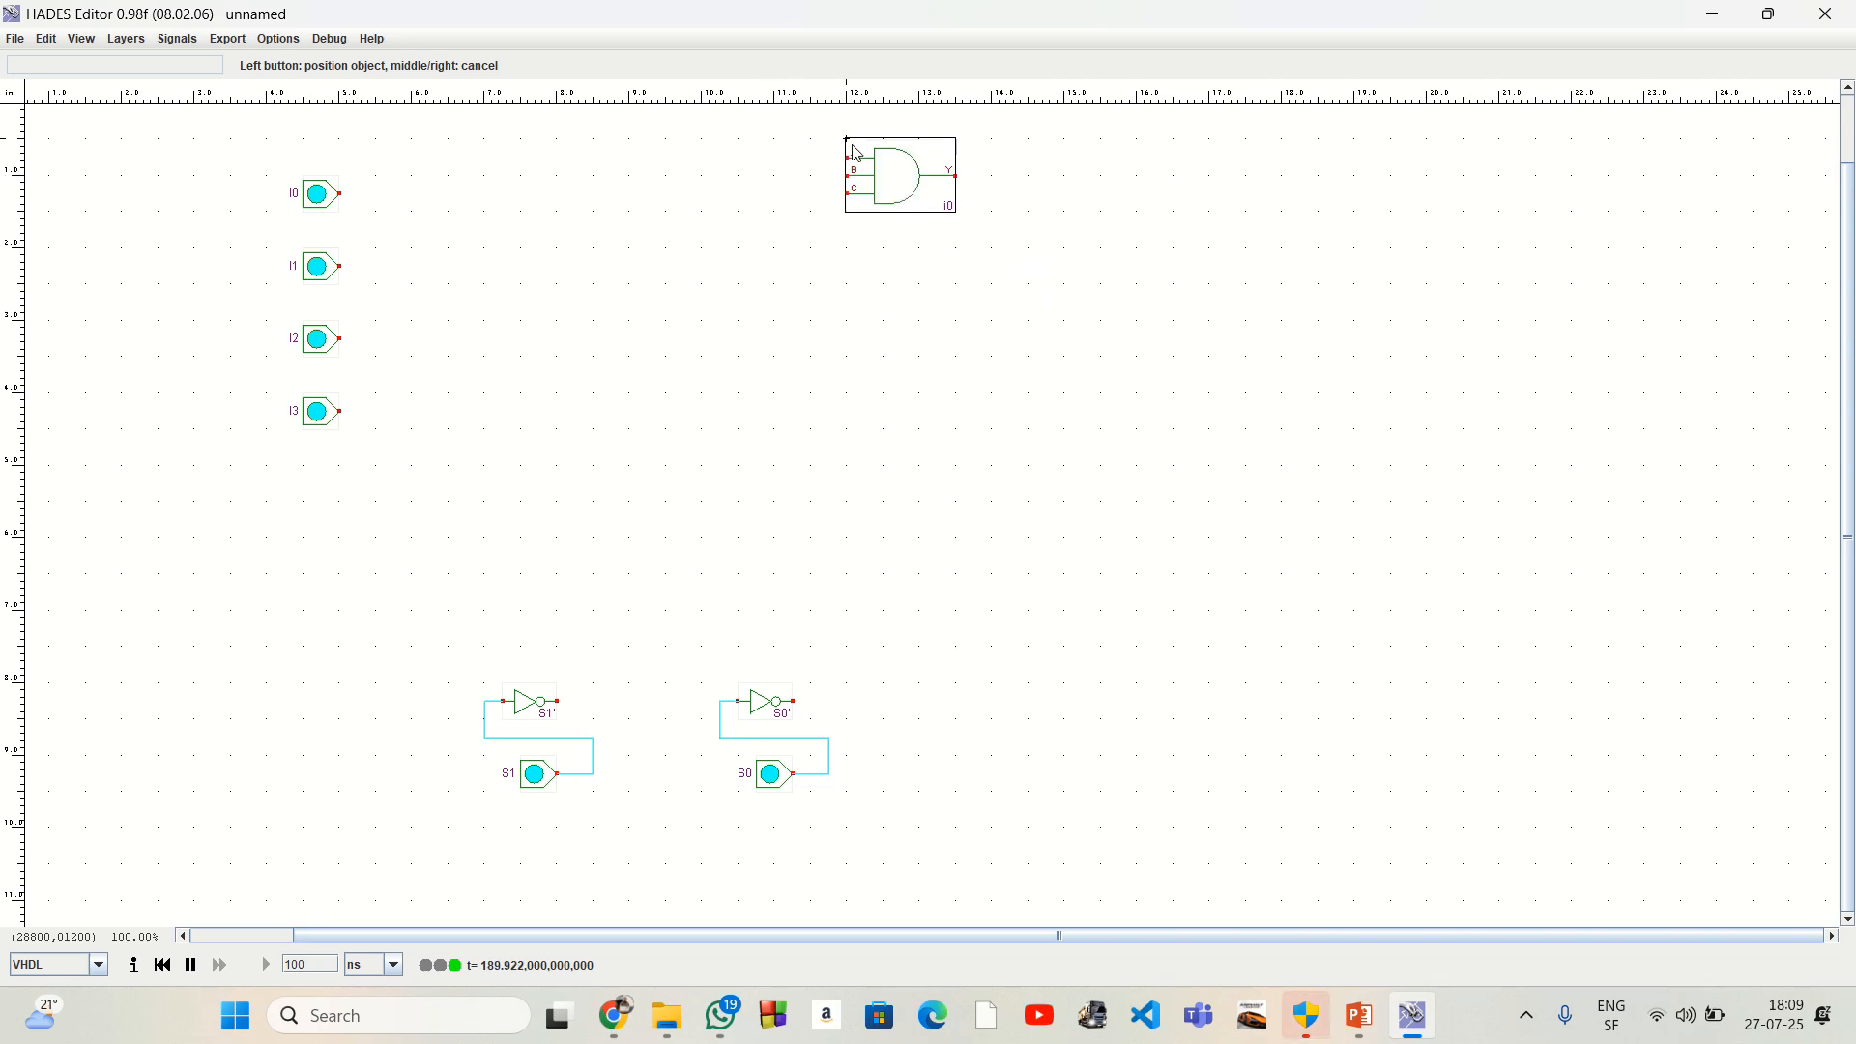
left_click(848, 215)
left_click(848, 287)
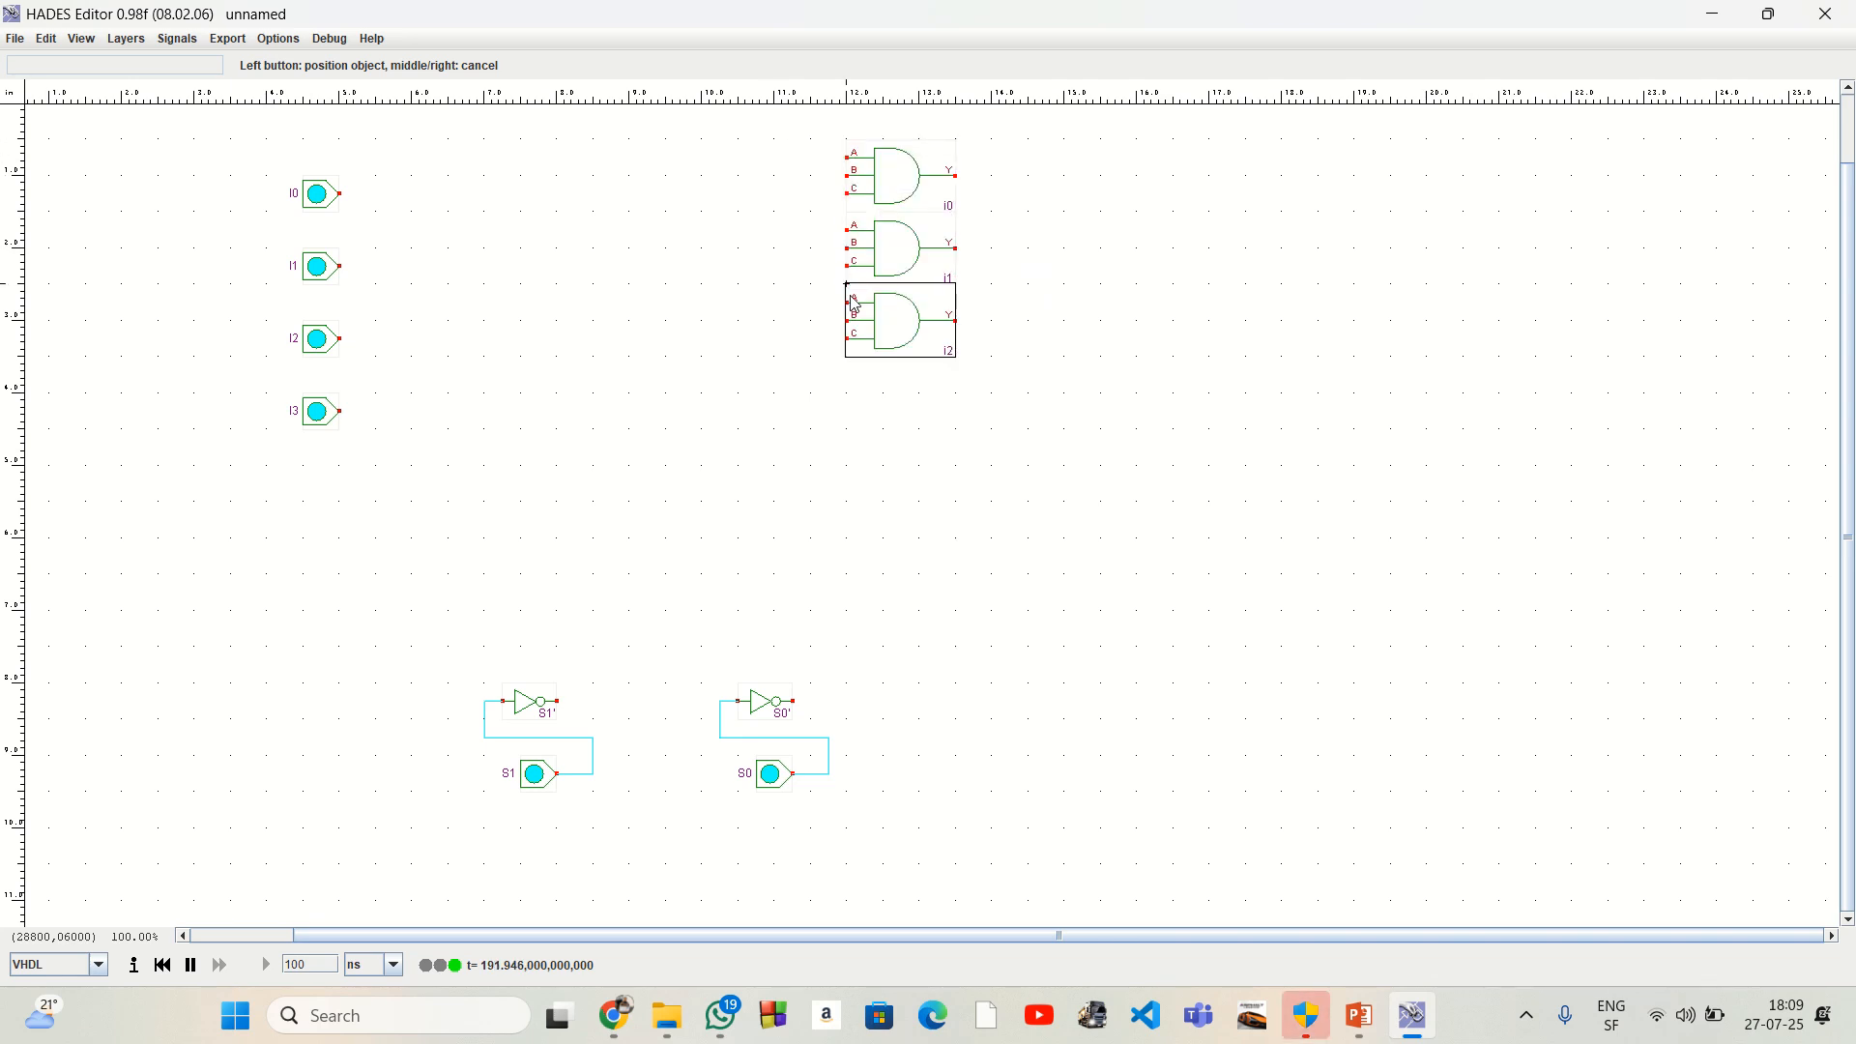
left_click(848, 359)
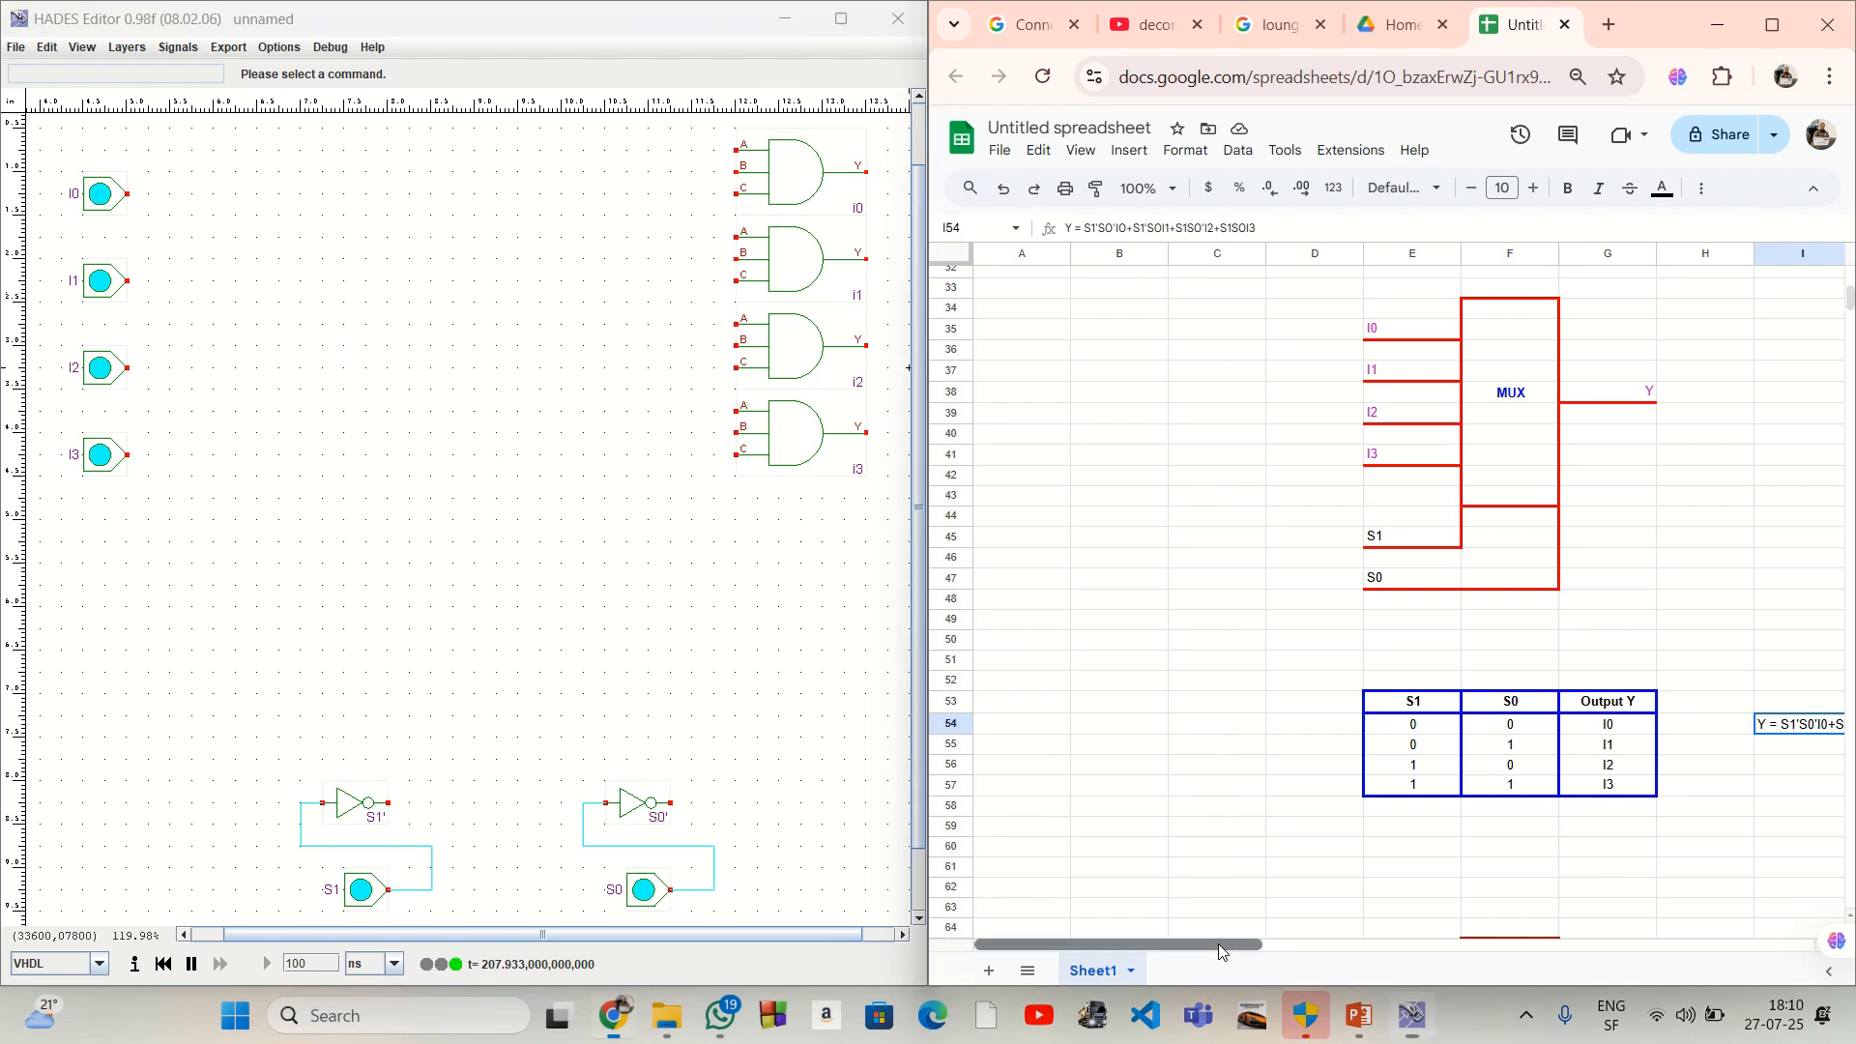
Step: Name the first two AND gates from the top S1'S0'I0 and S1'S0I1, following the equation in the spreadsheet
left_click_drag(1219, 947, 1331, 925)
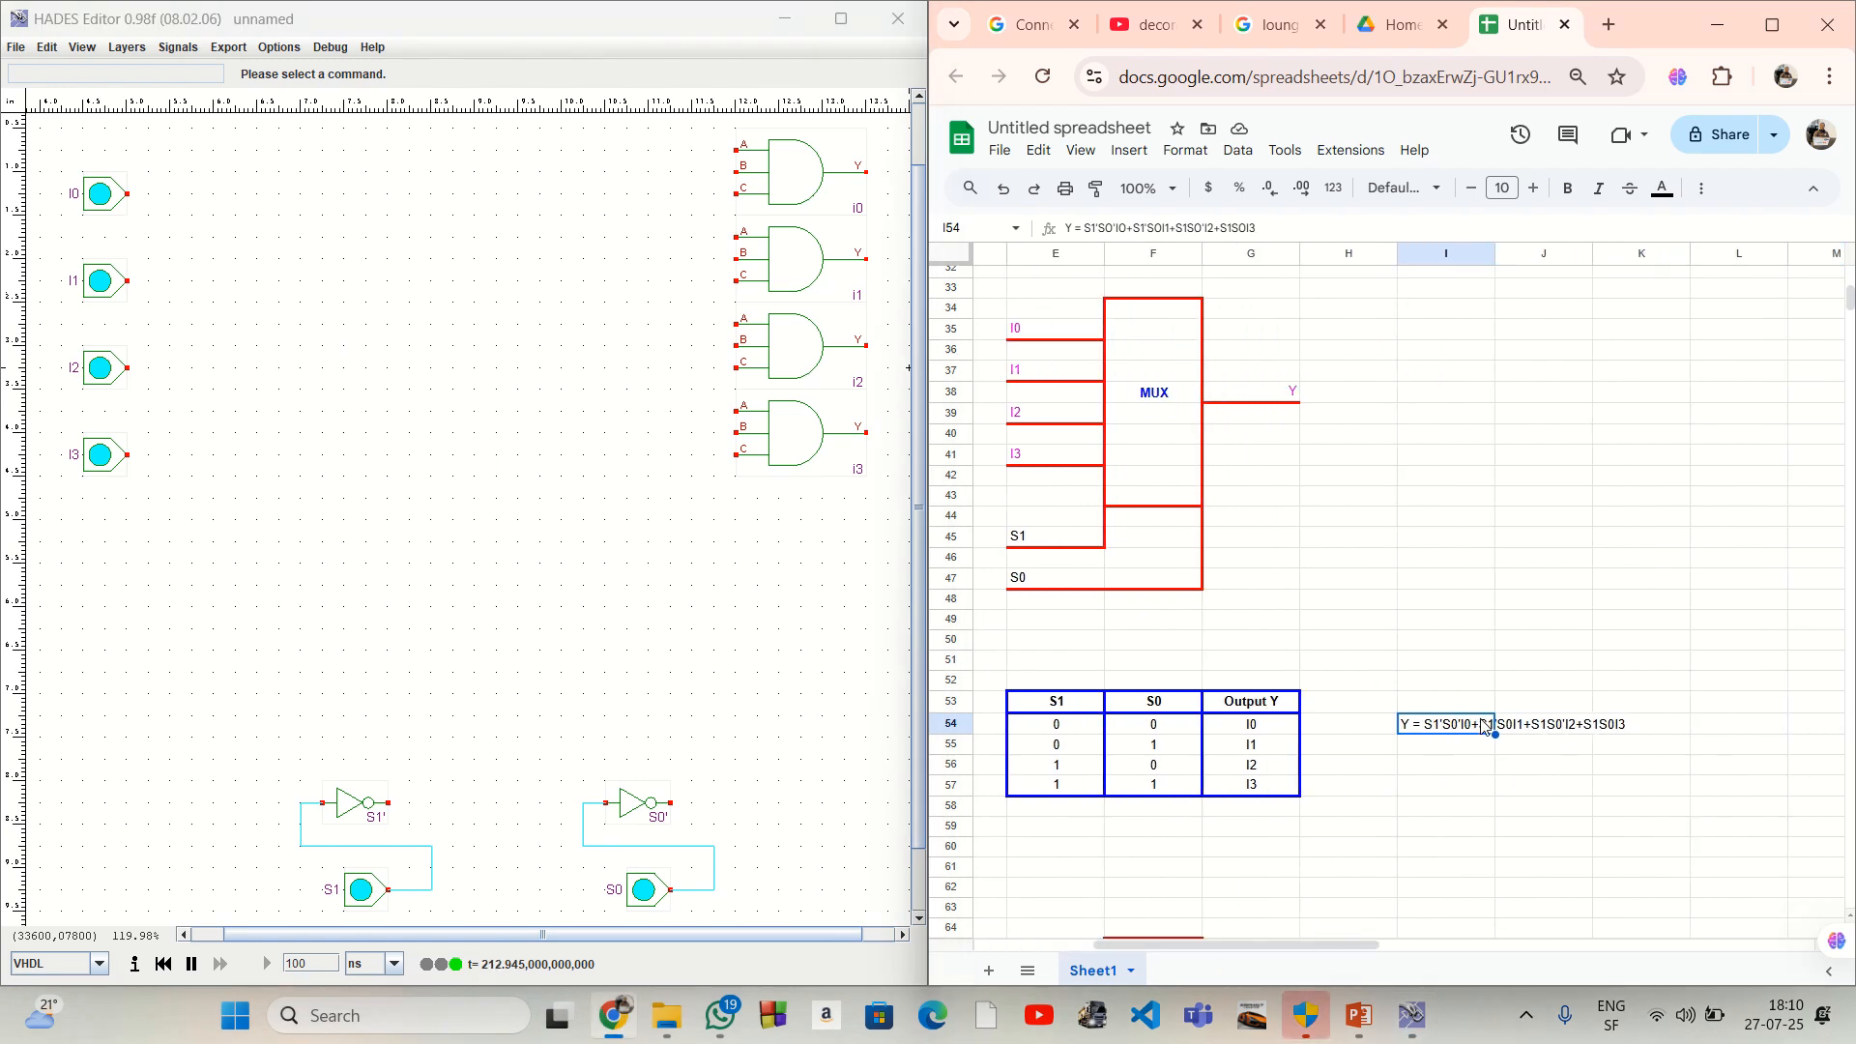
right_click(802, 172)
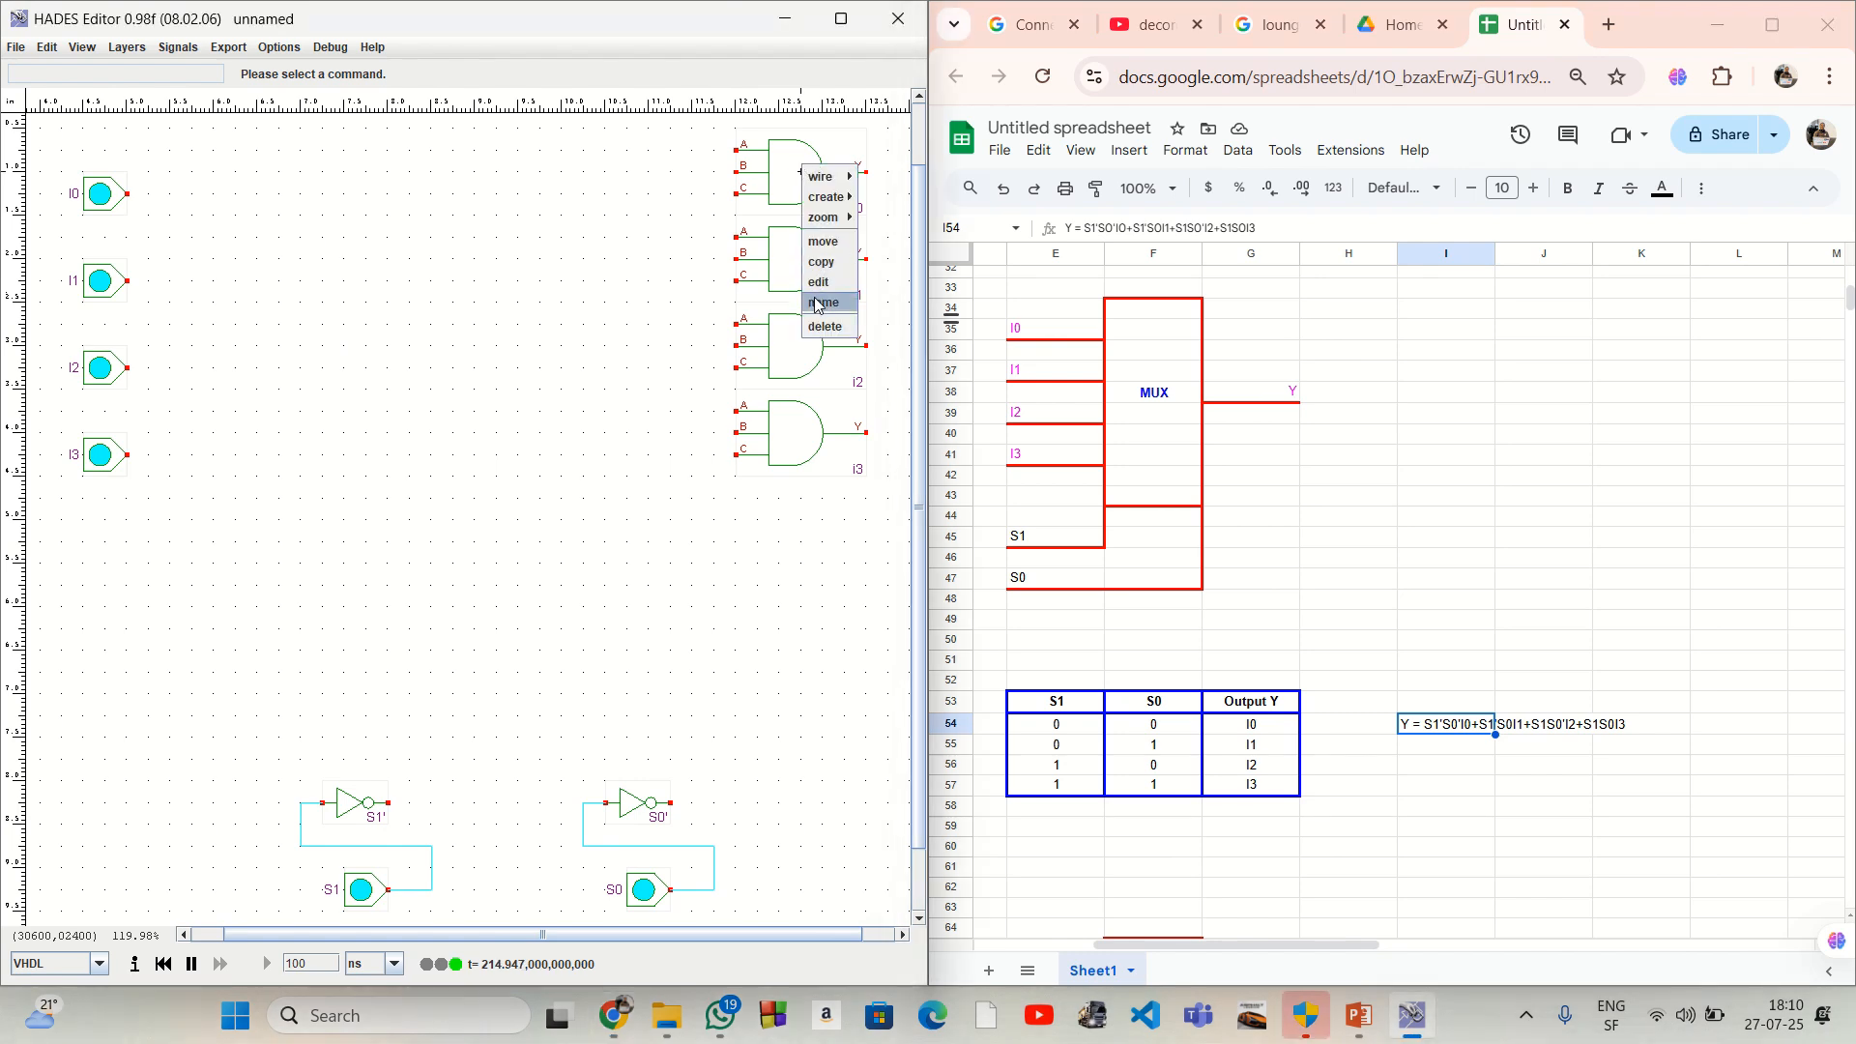
left_click(829, 303)
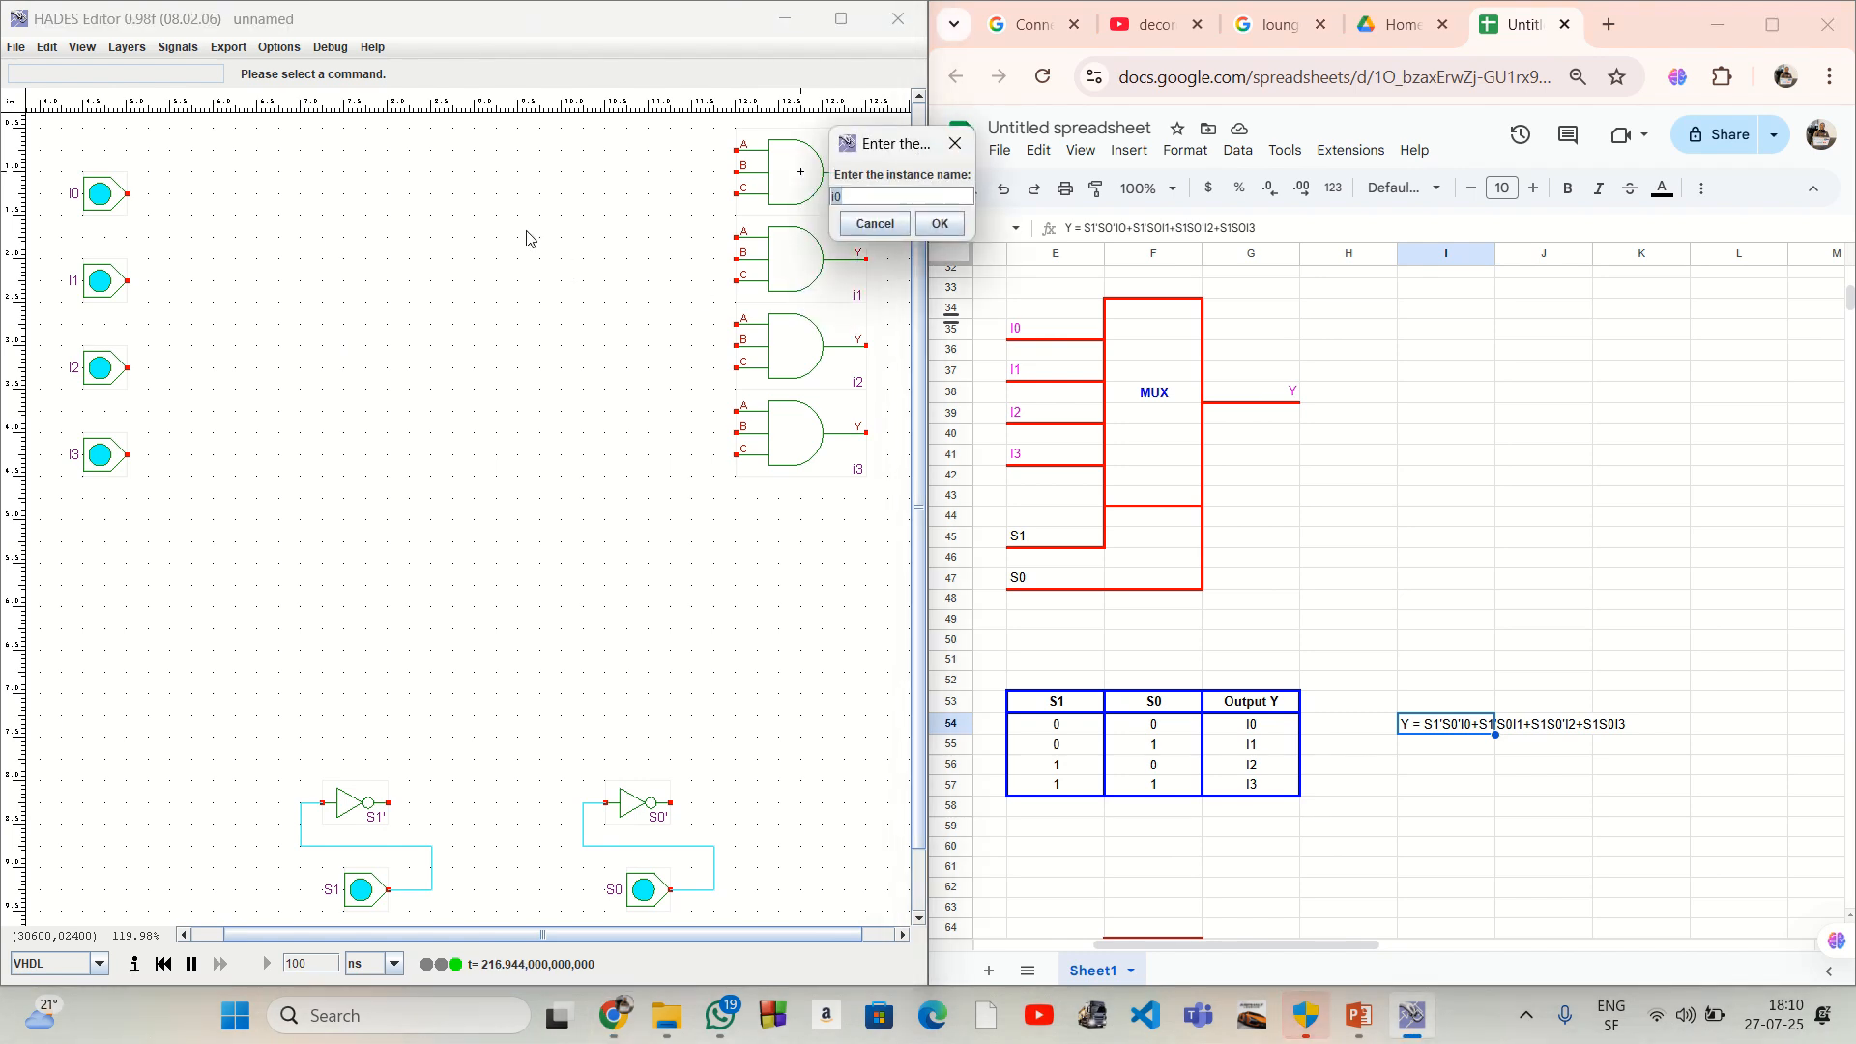
type("S1'S0")
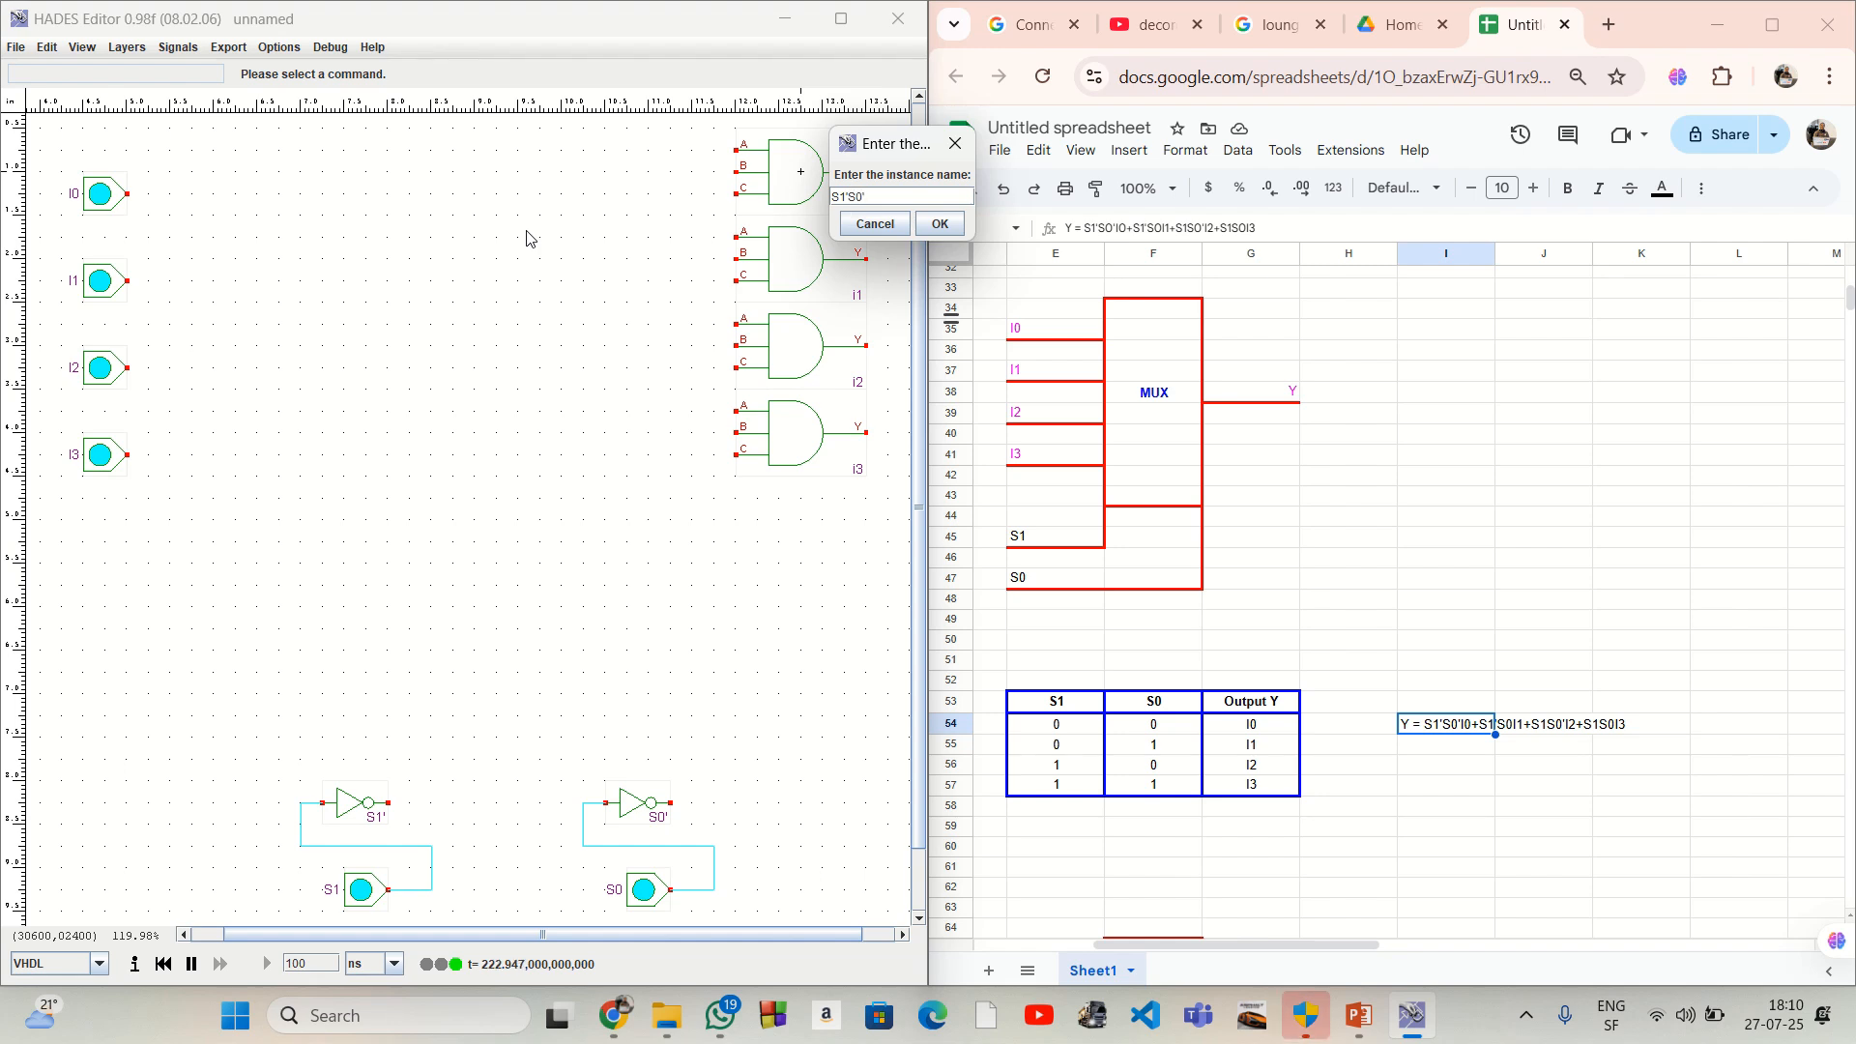
type("'I0")
key("Return")
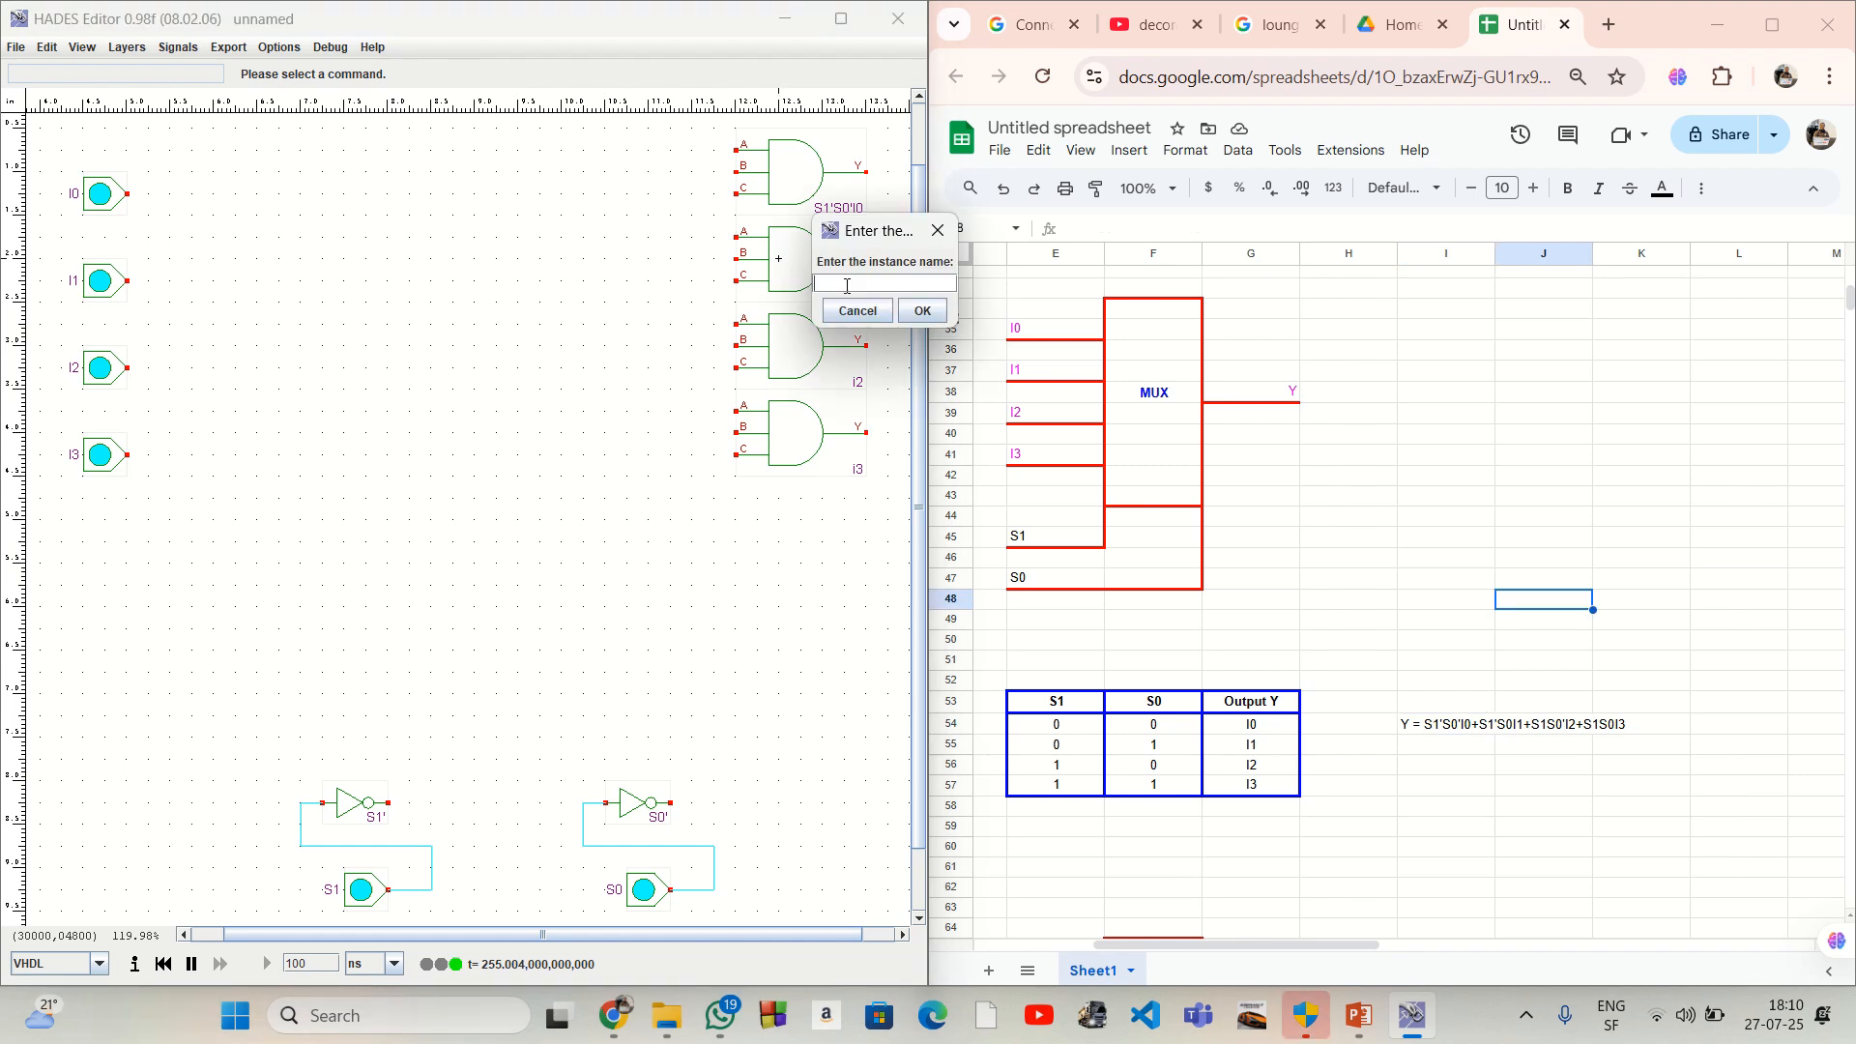
type("S1'S0'I1")
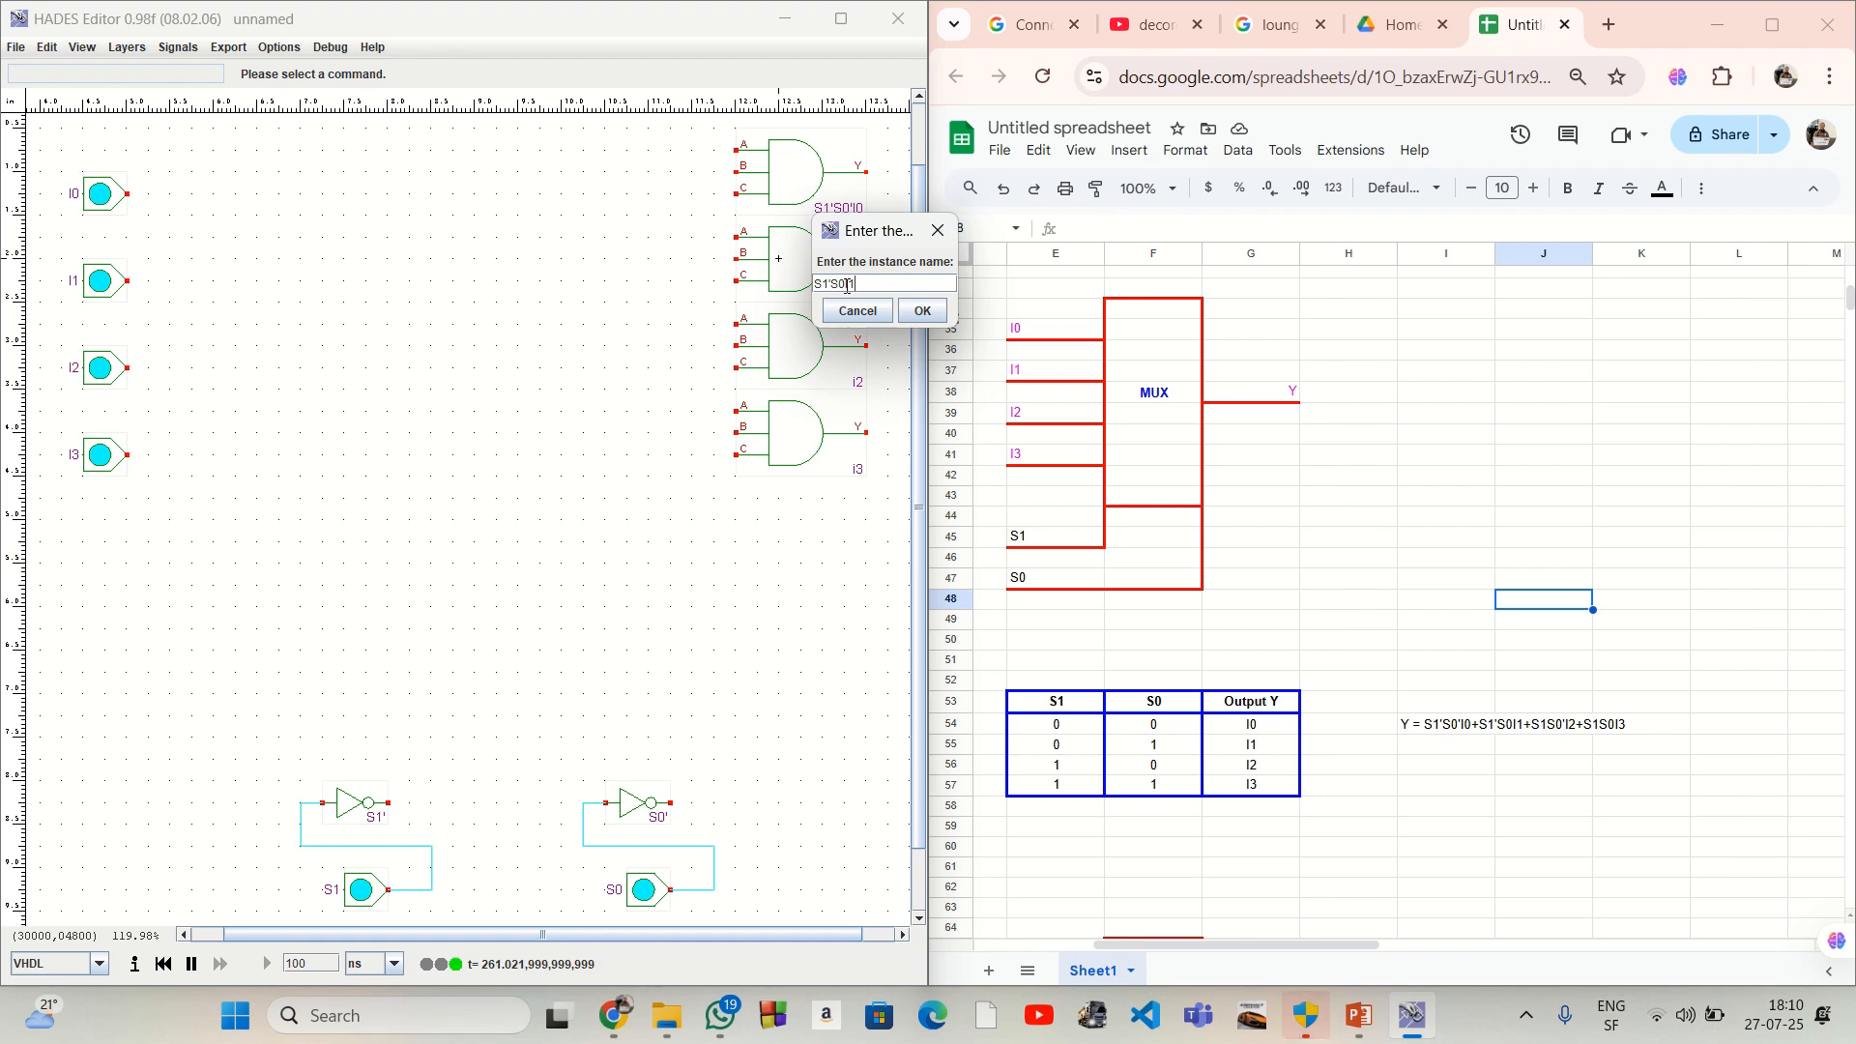
key("Return")
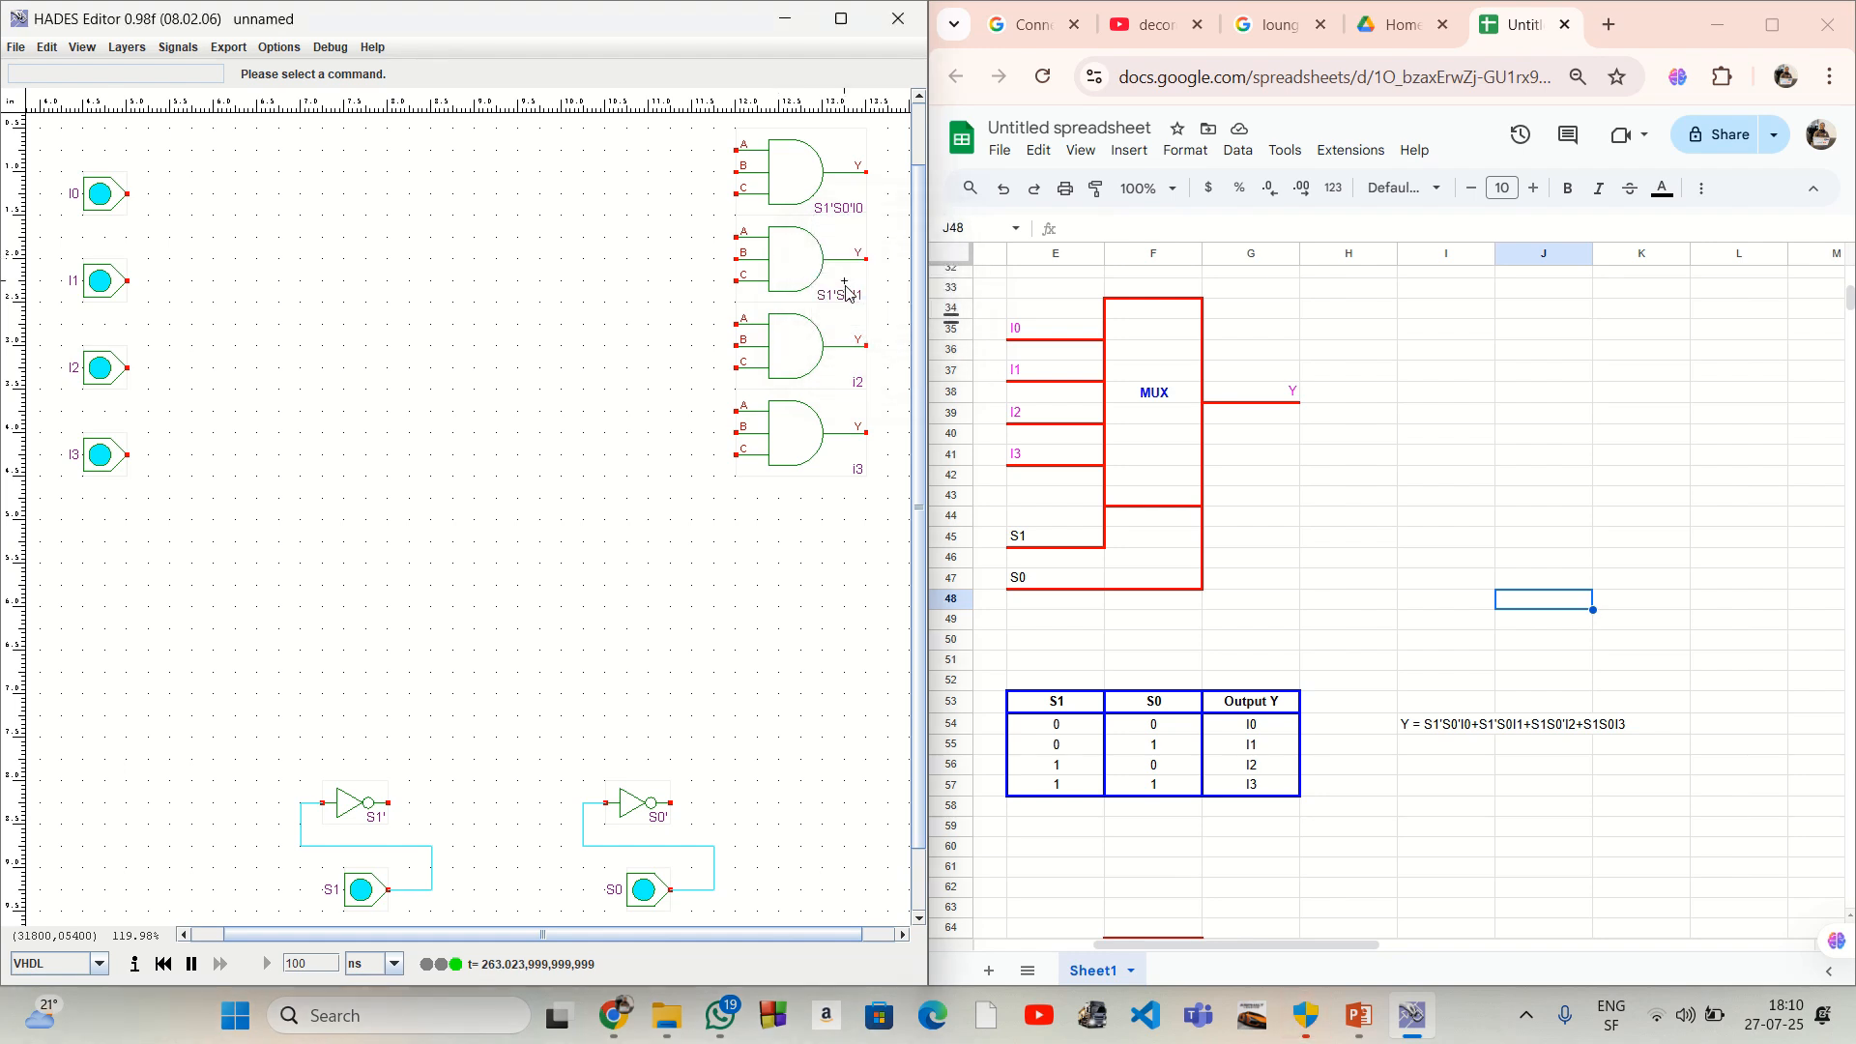
Step: Name the third AND gate from the top S1S0'I2
right_click(790, 350)
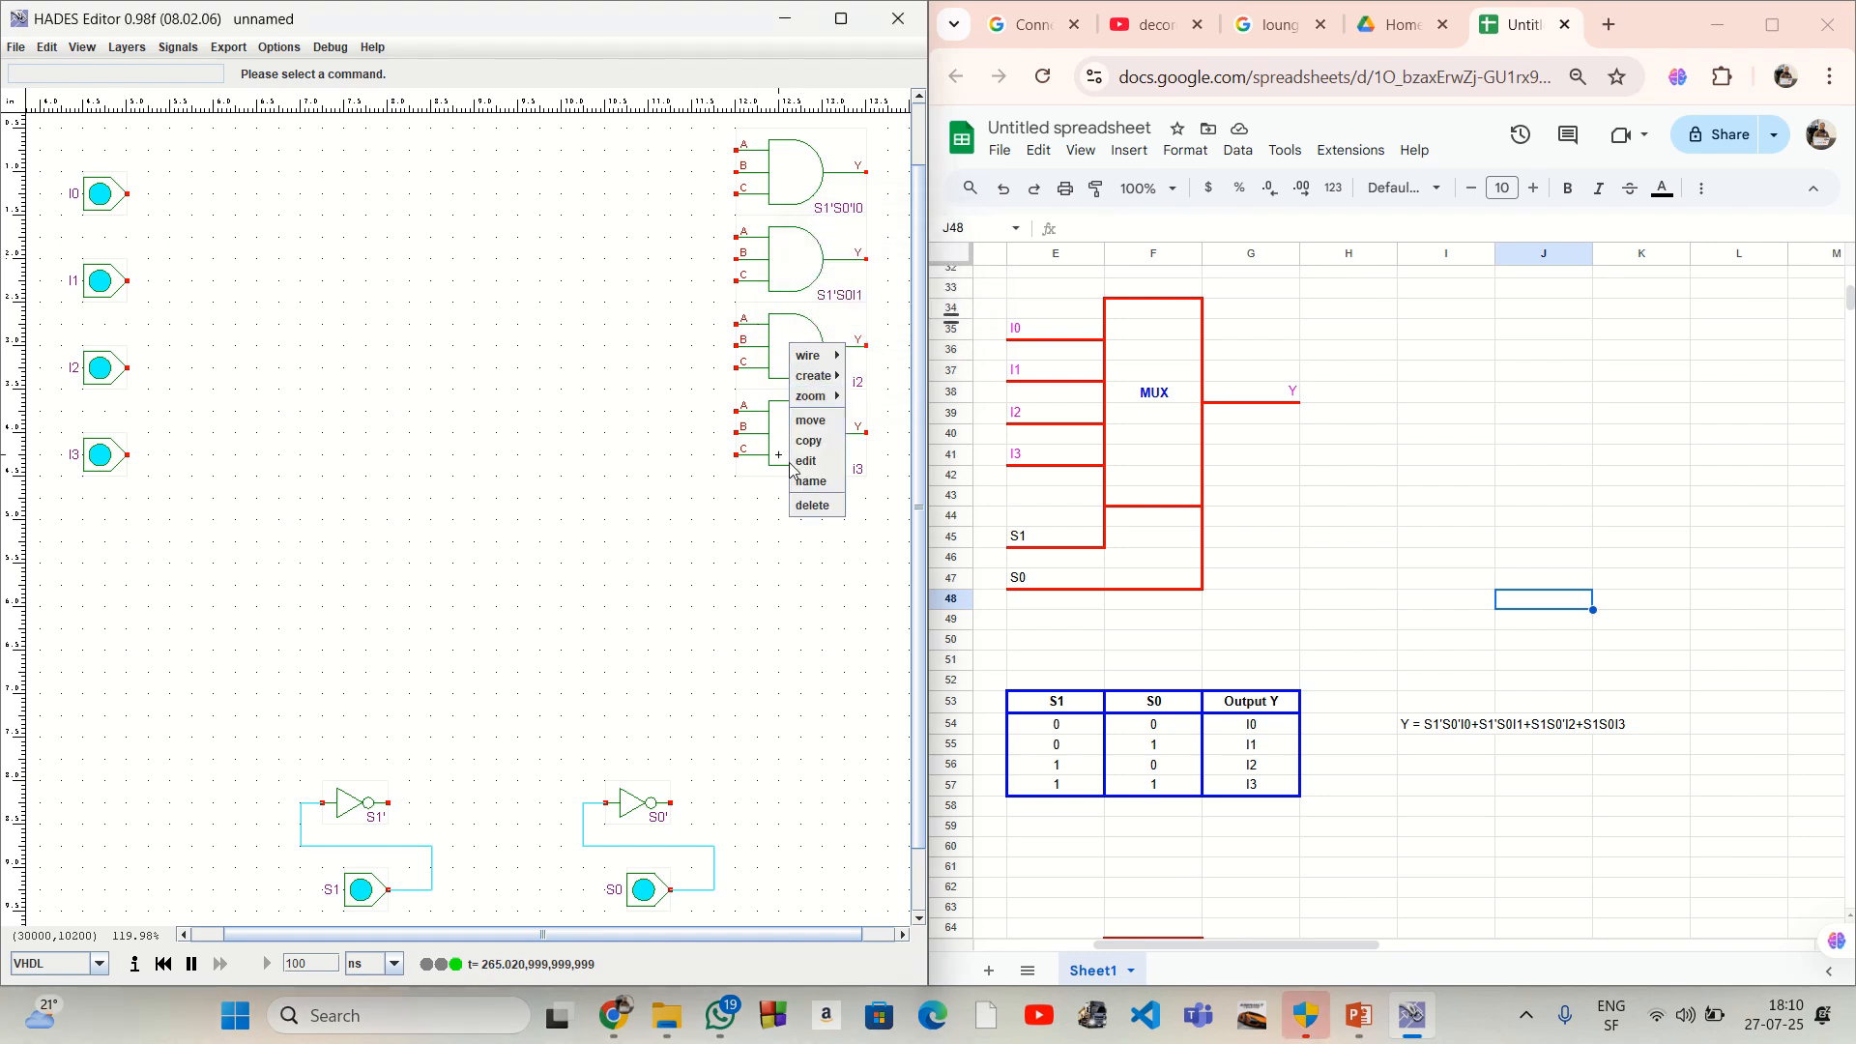
left_click(826, 490)
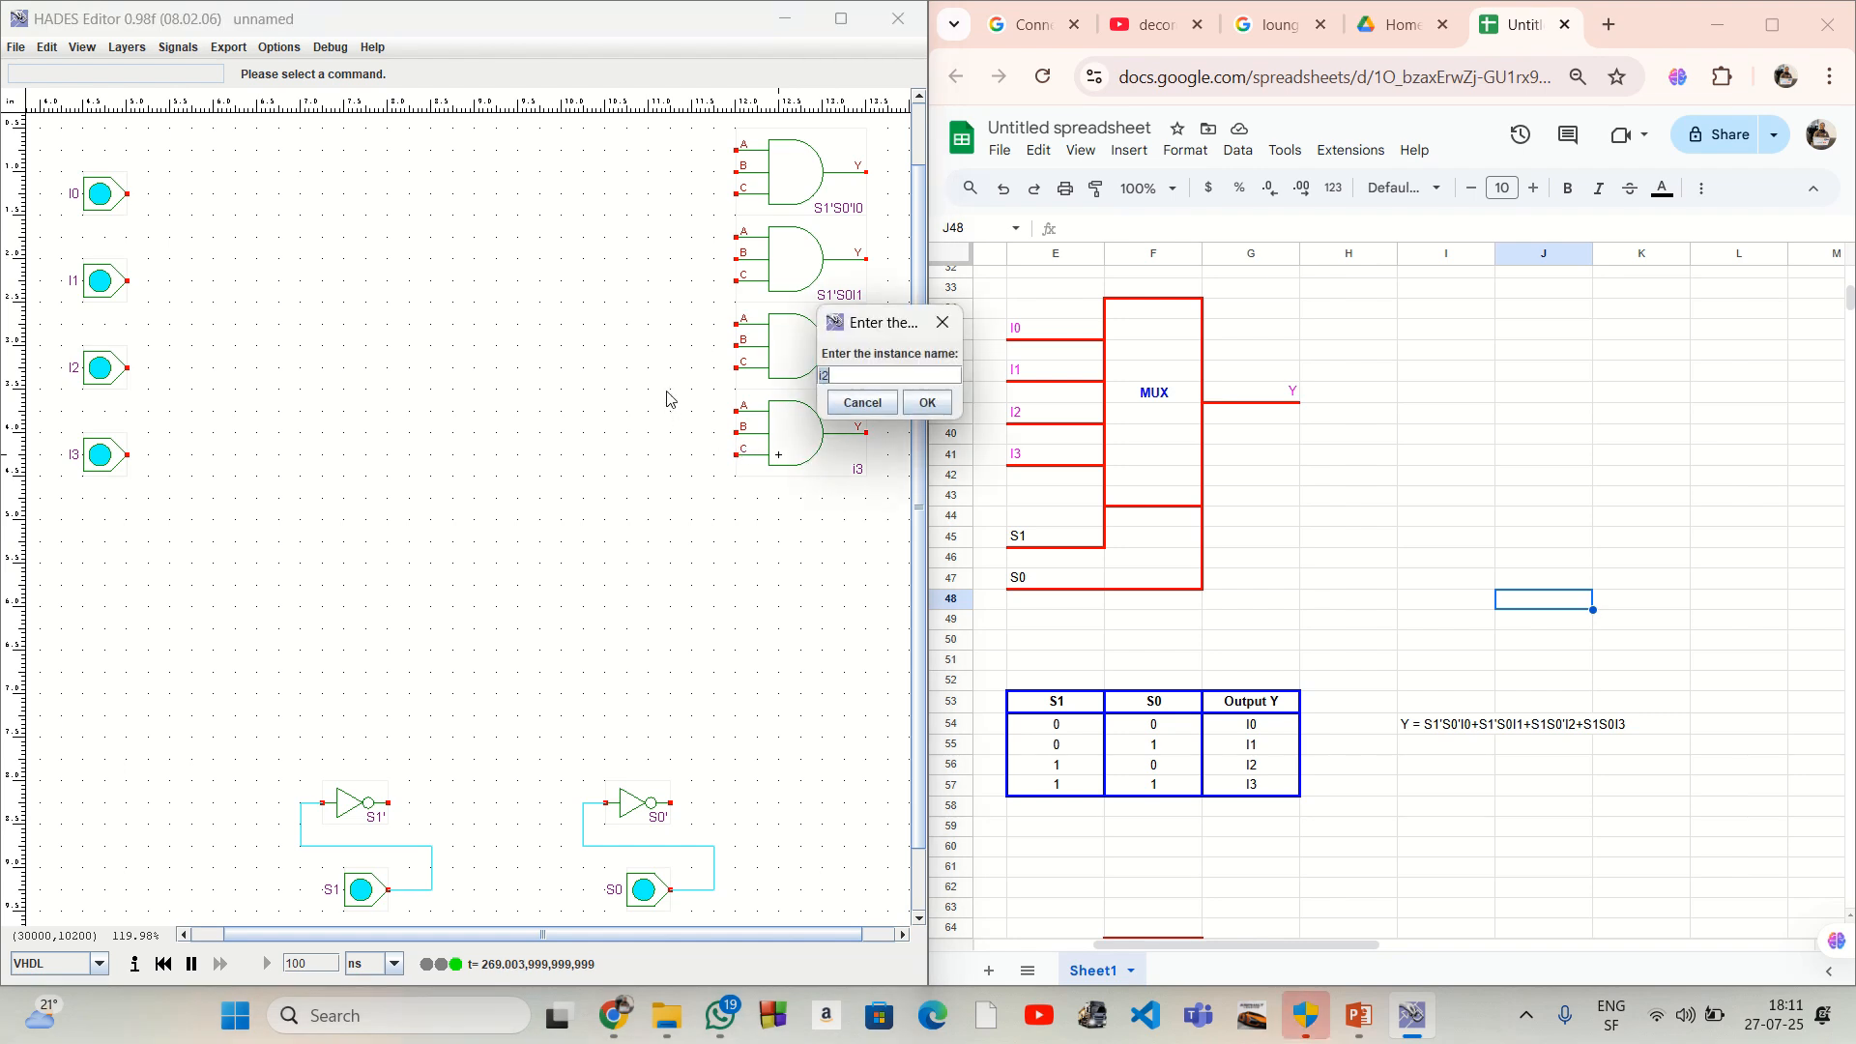
type("S1S0")
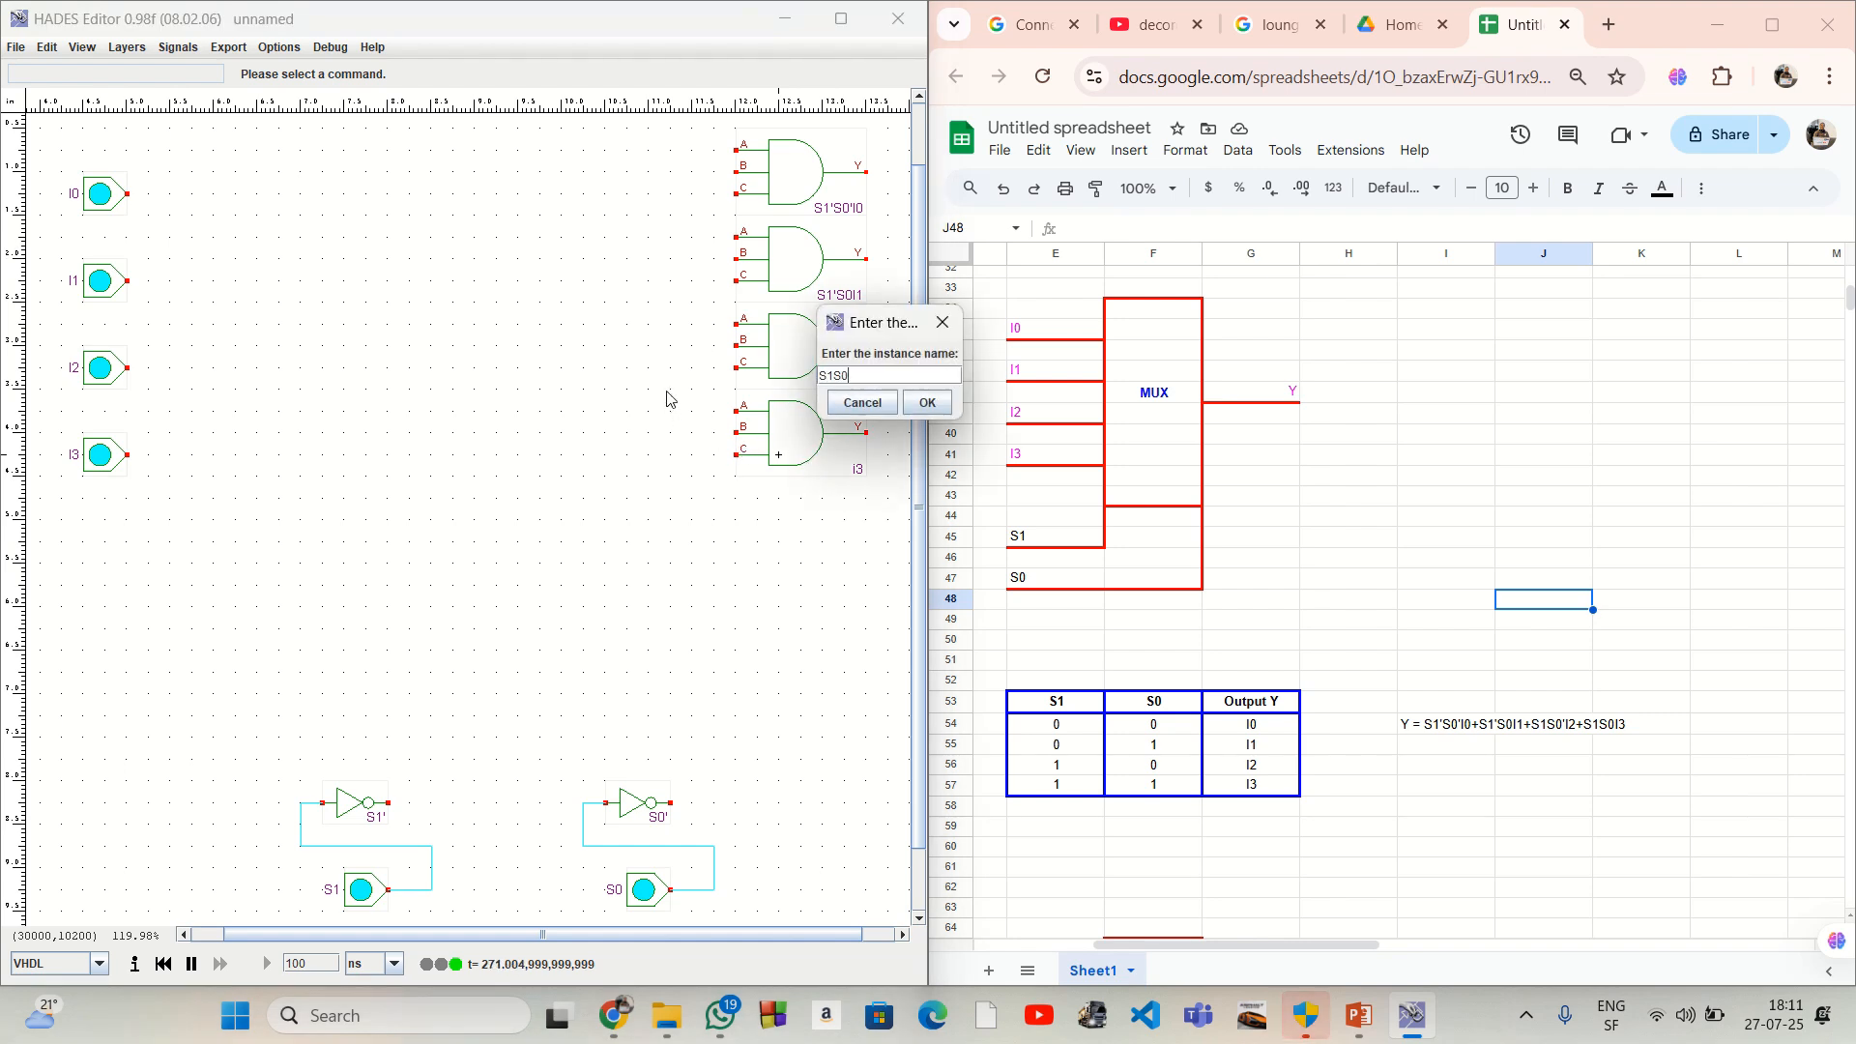
type("'I2")
key("Return")
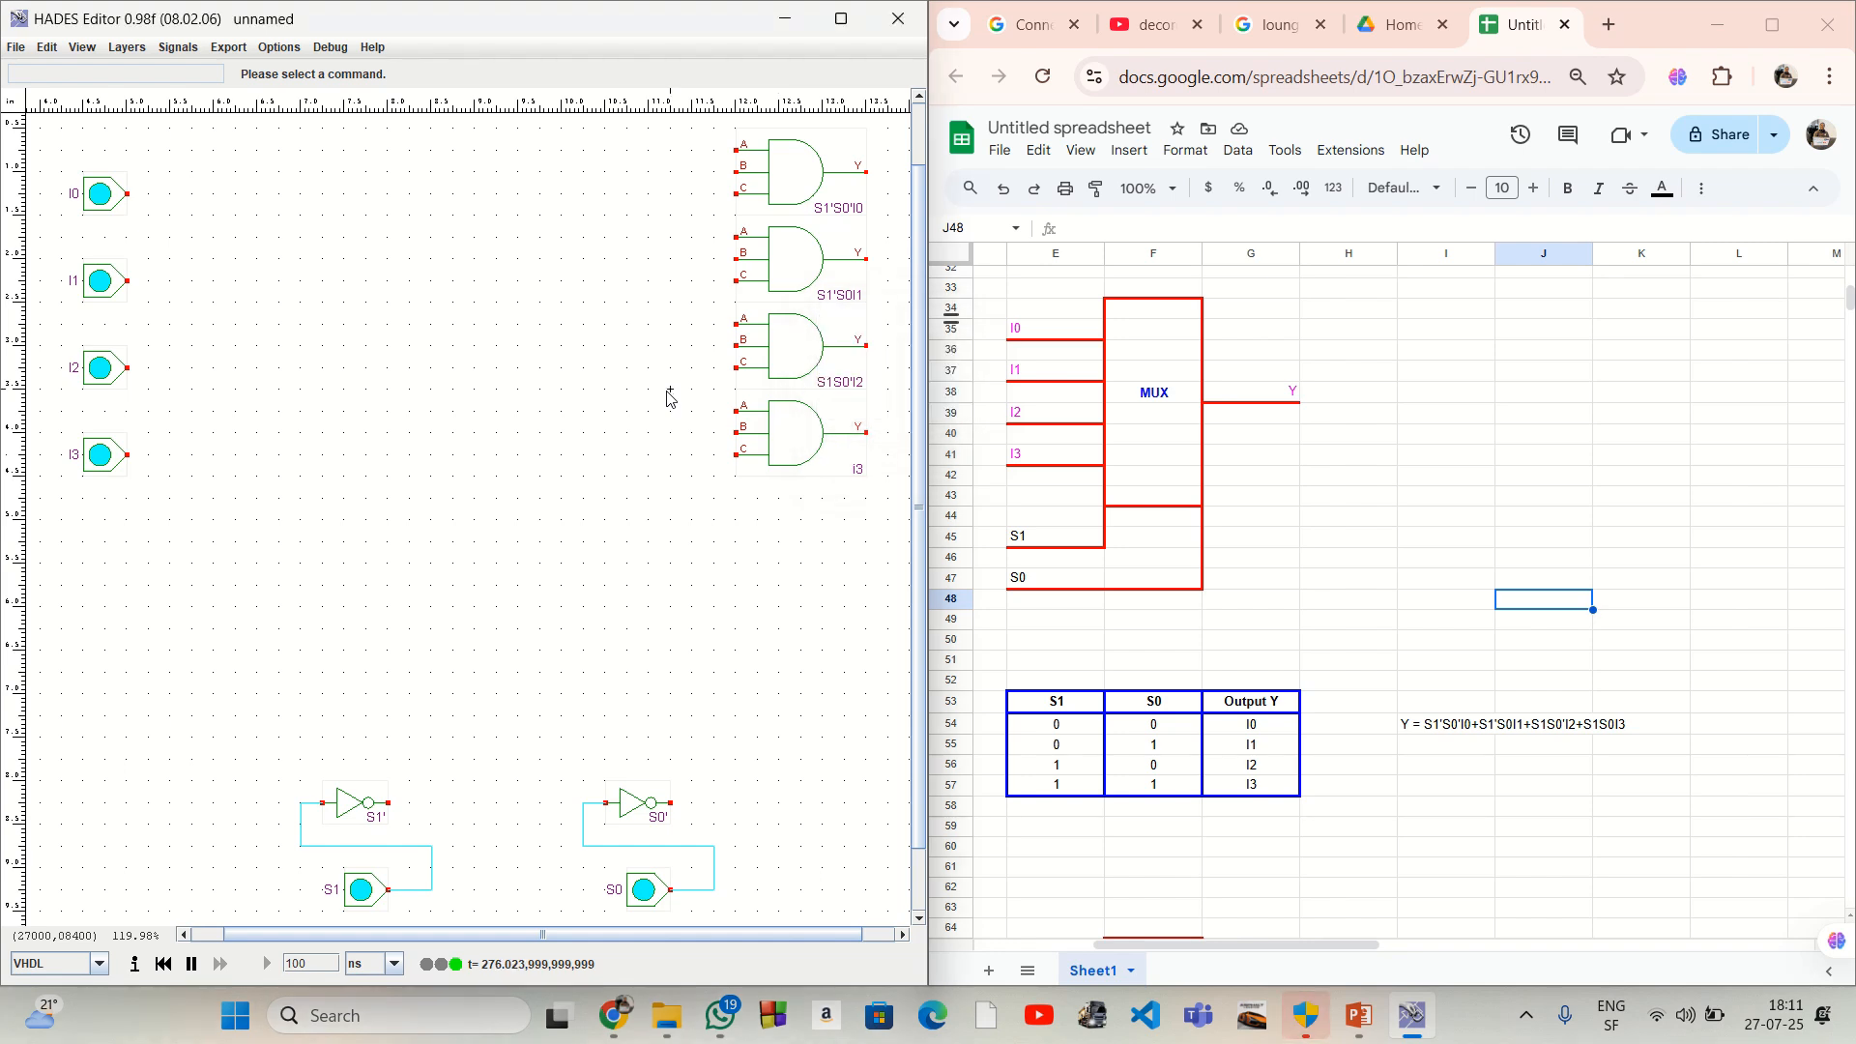
Step: Name the fourth AND gate from the top S1S0I3
right_click(786, 431)
left_click(810, 567)
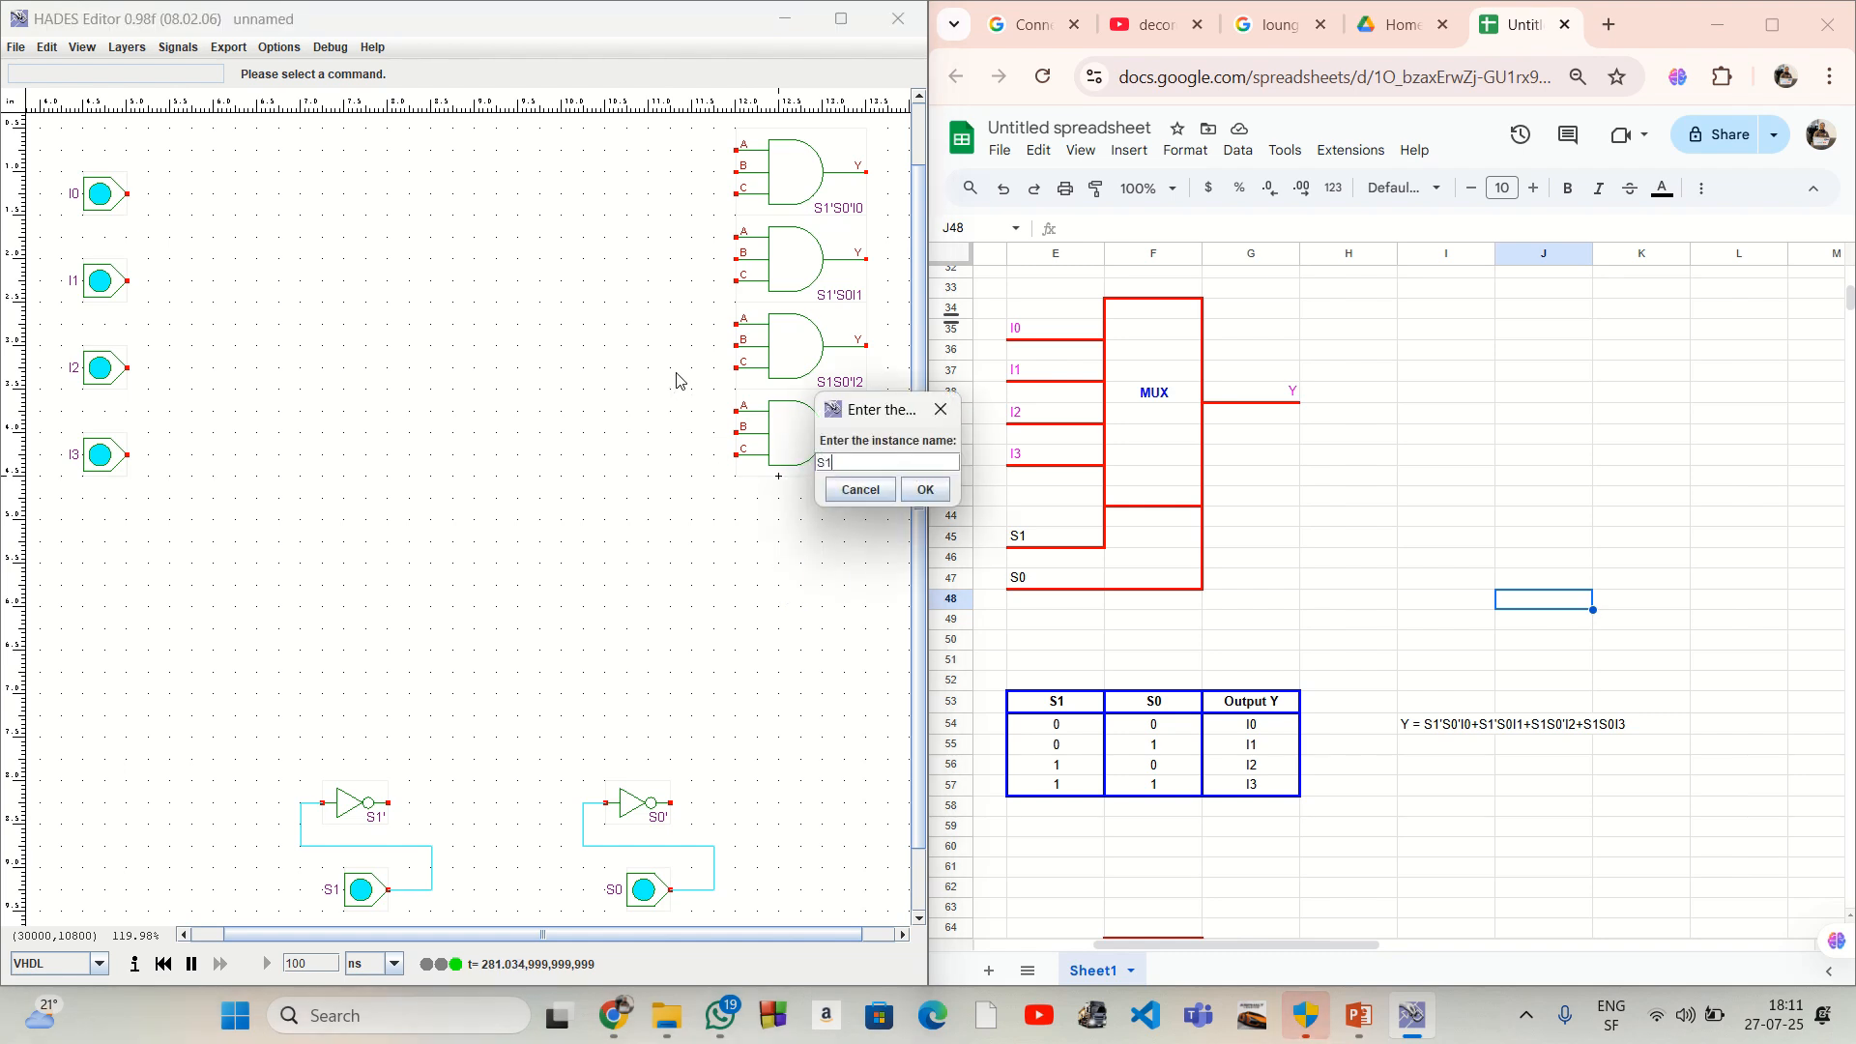
type("S0I3")
key("Return")
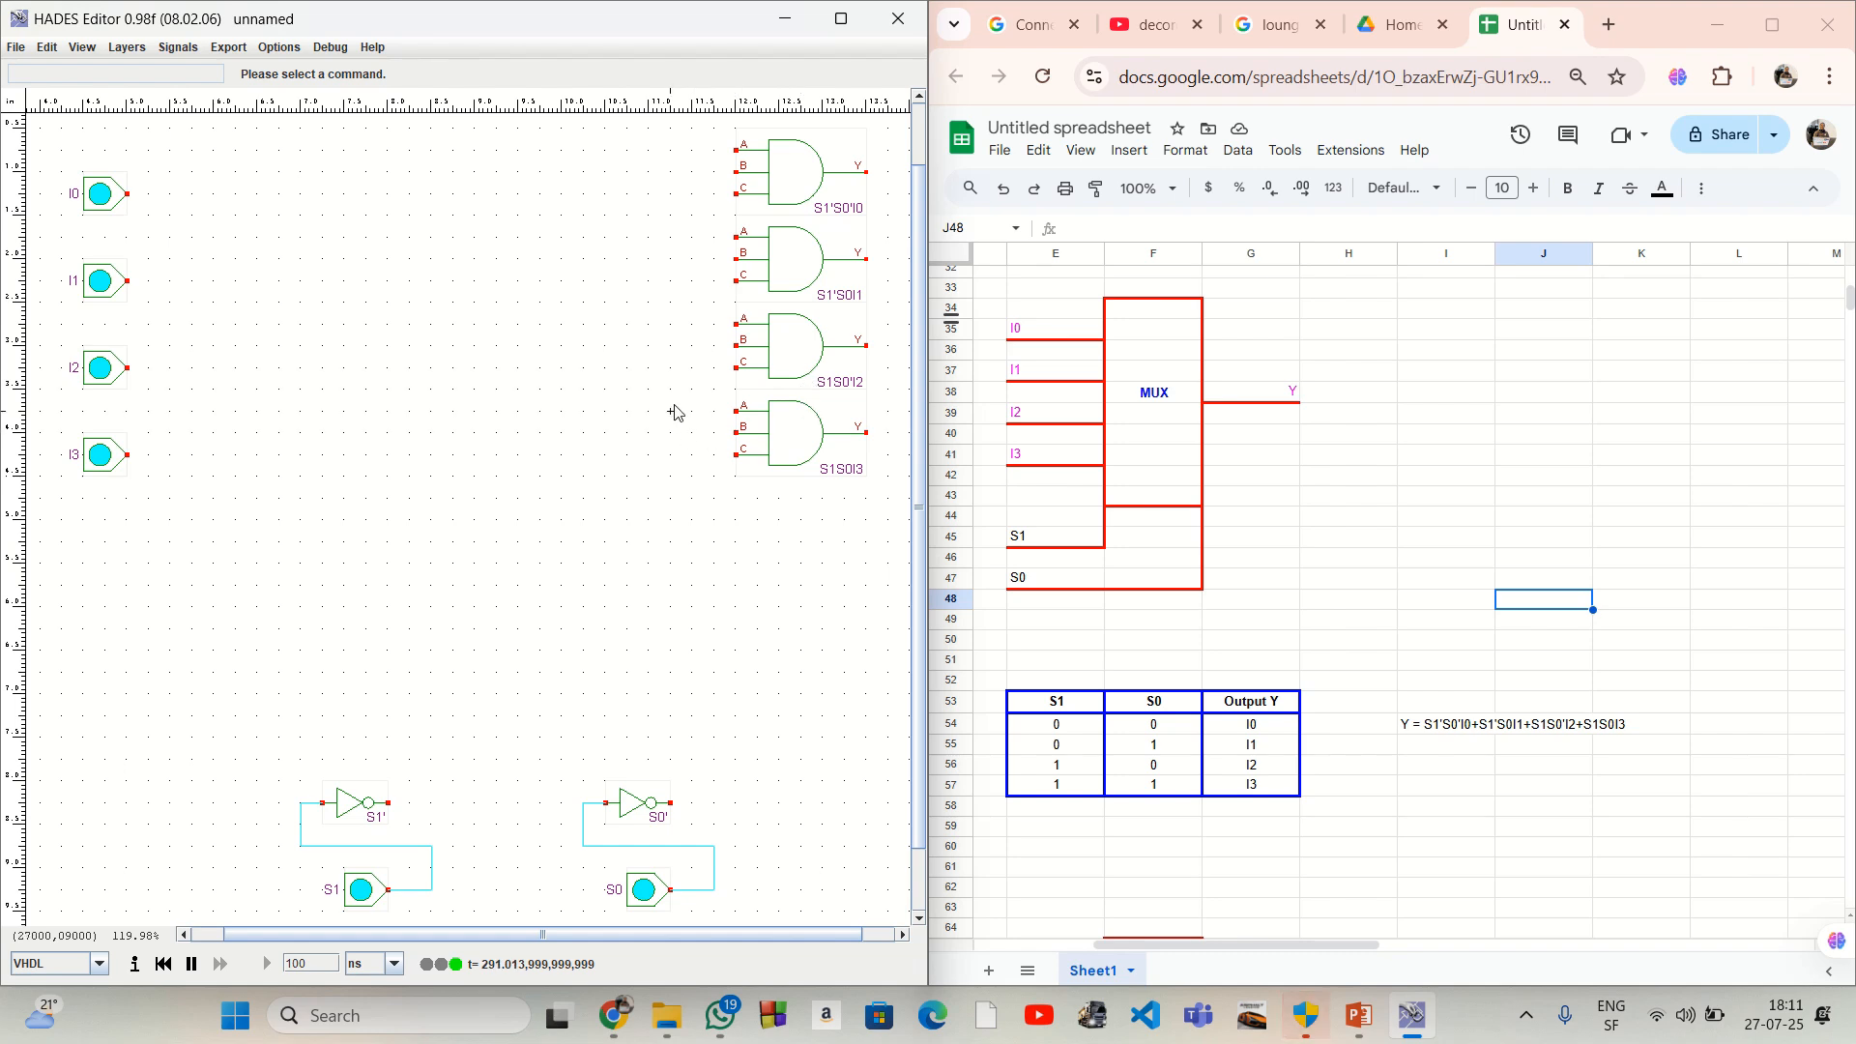
Step: Place one OR4 gate to the right of the AND gate column, roughly level with the middle gates
scroll(676, 410, "right", 5)
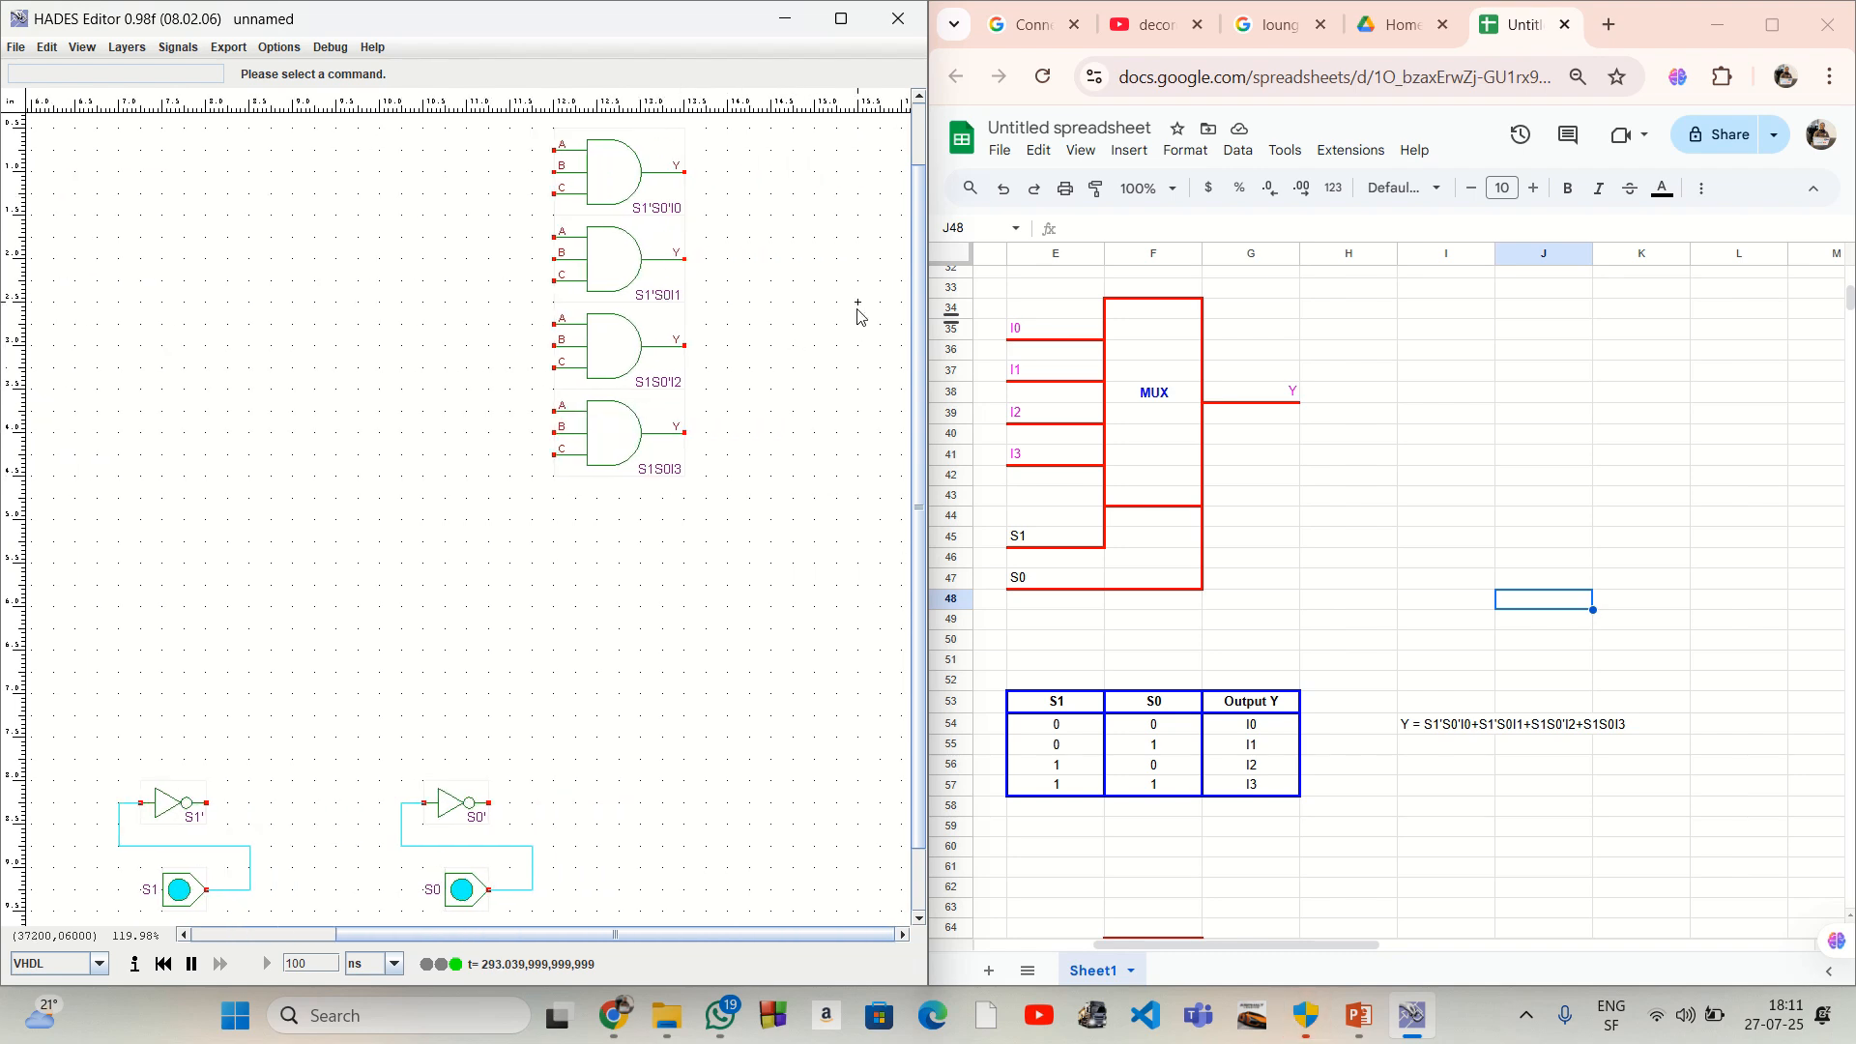
scroll(829, 316, "right", 3)
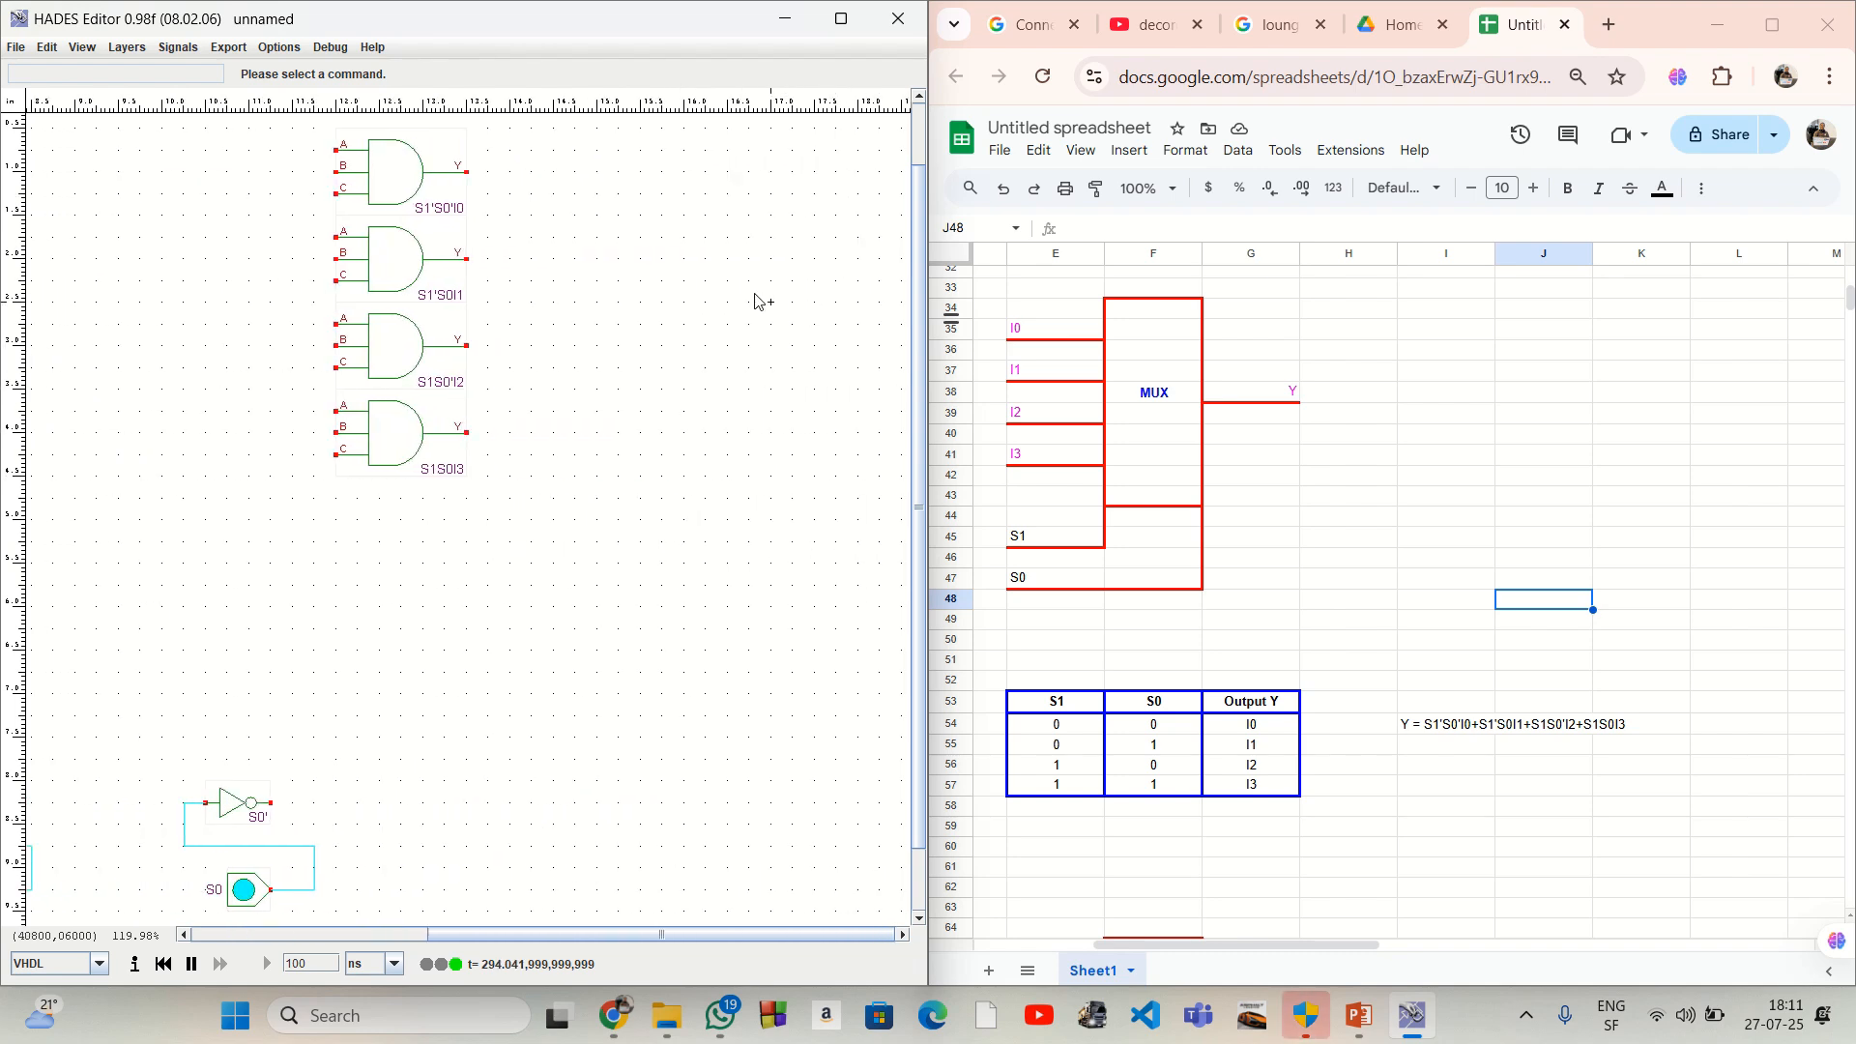
right_click(652, 279)
mouse_move(673, 289)
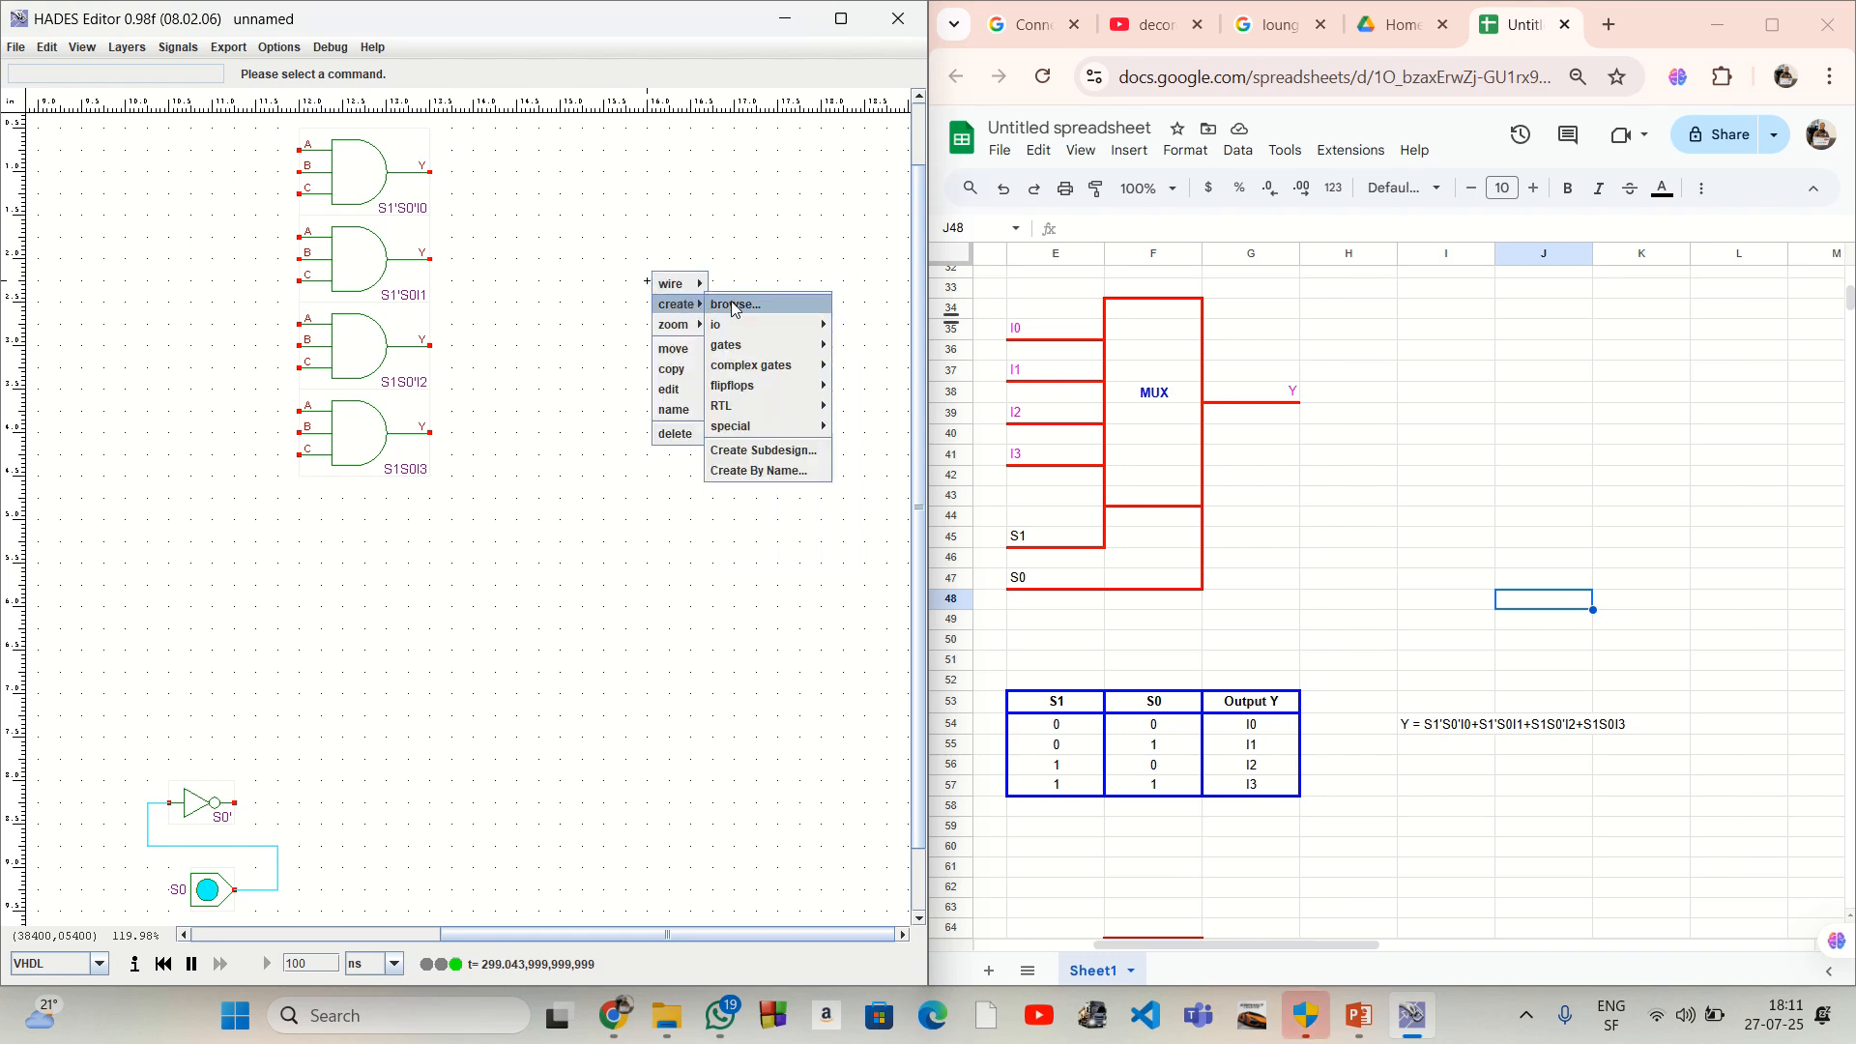
mouse_move(770, 325)
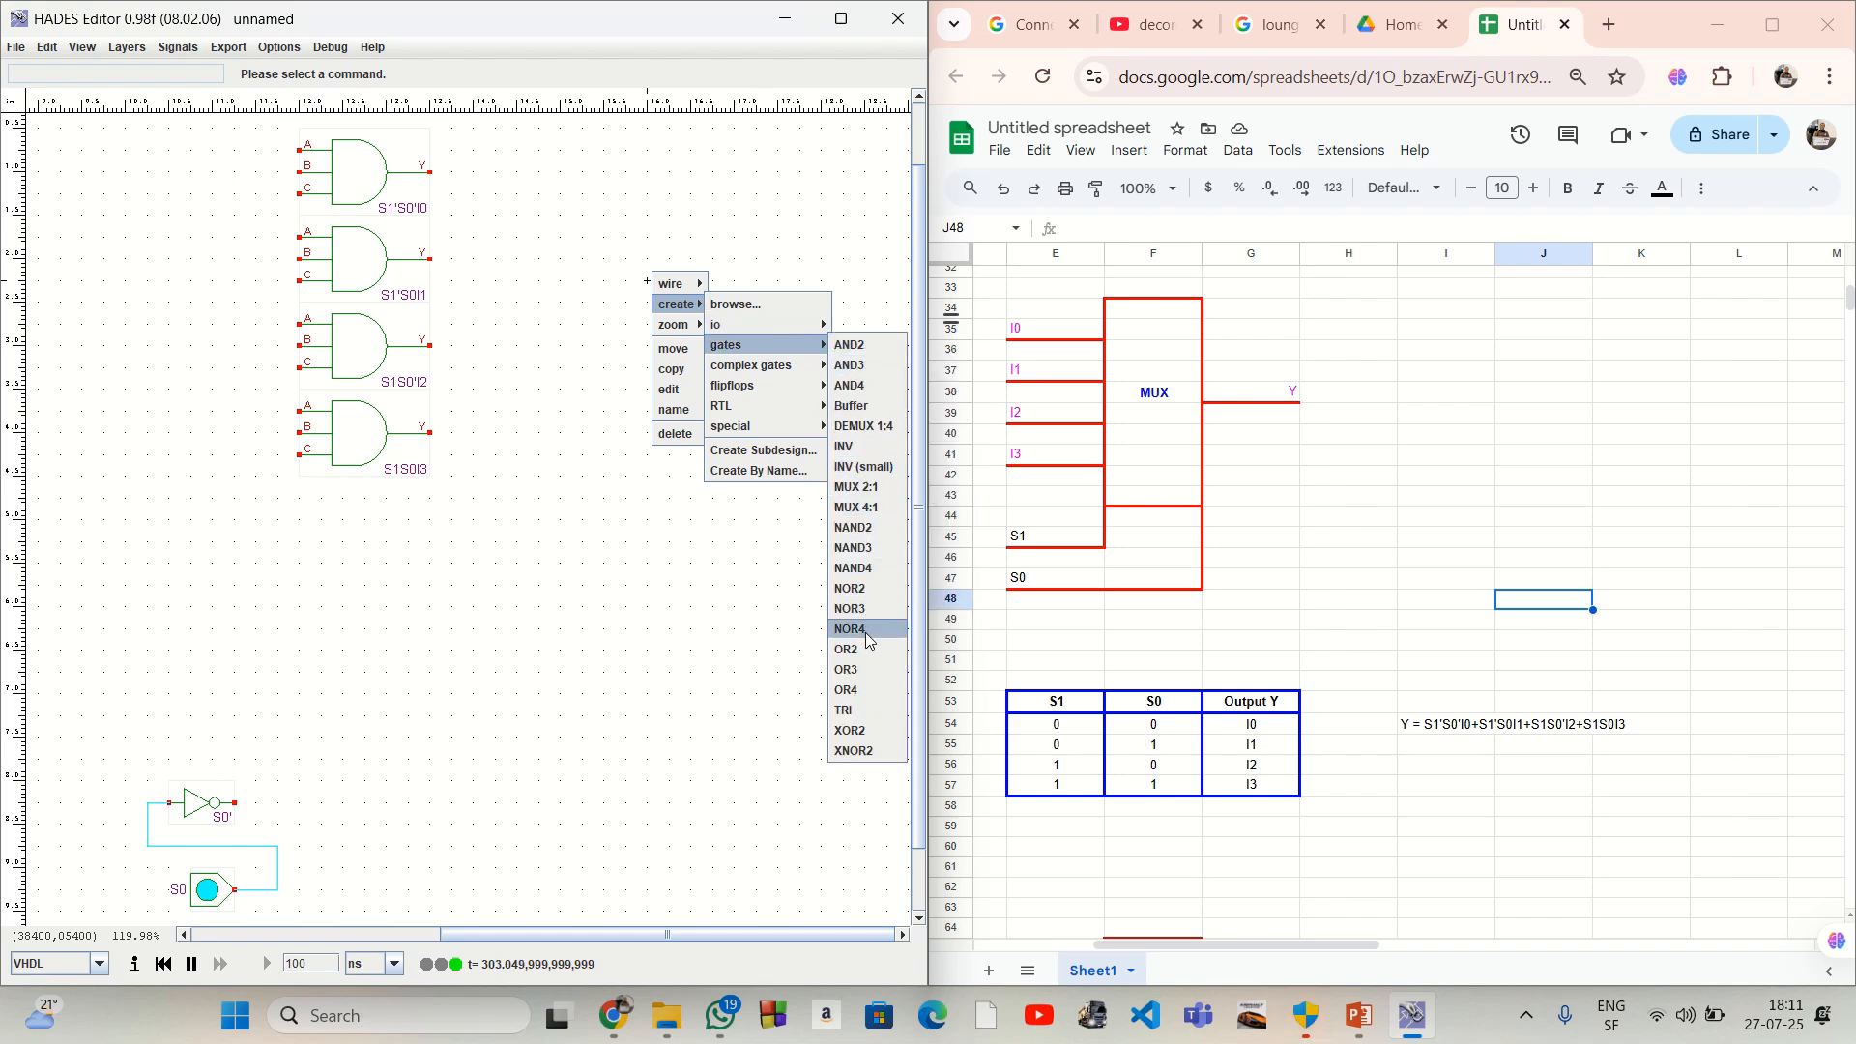
left_click(864, 690)
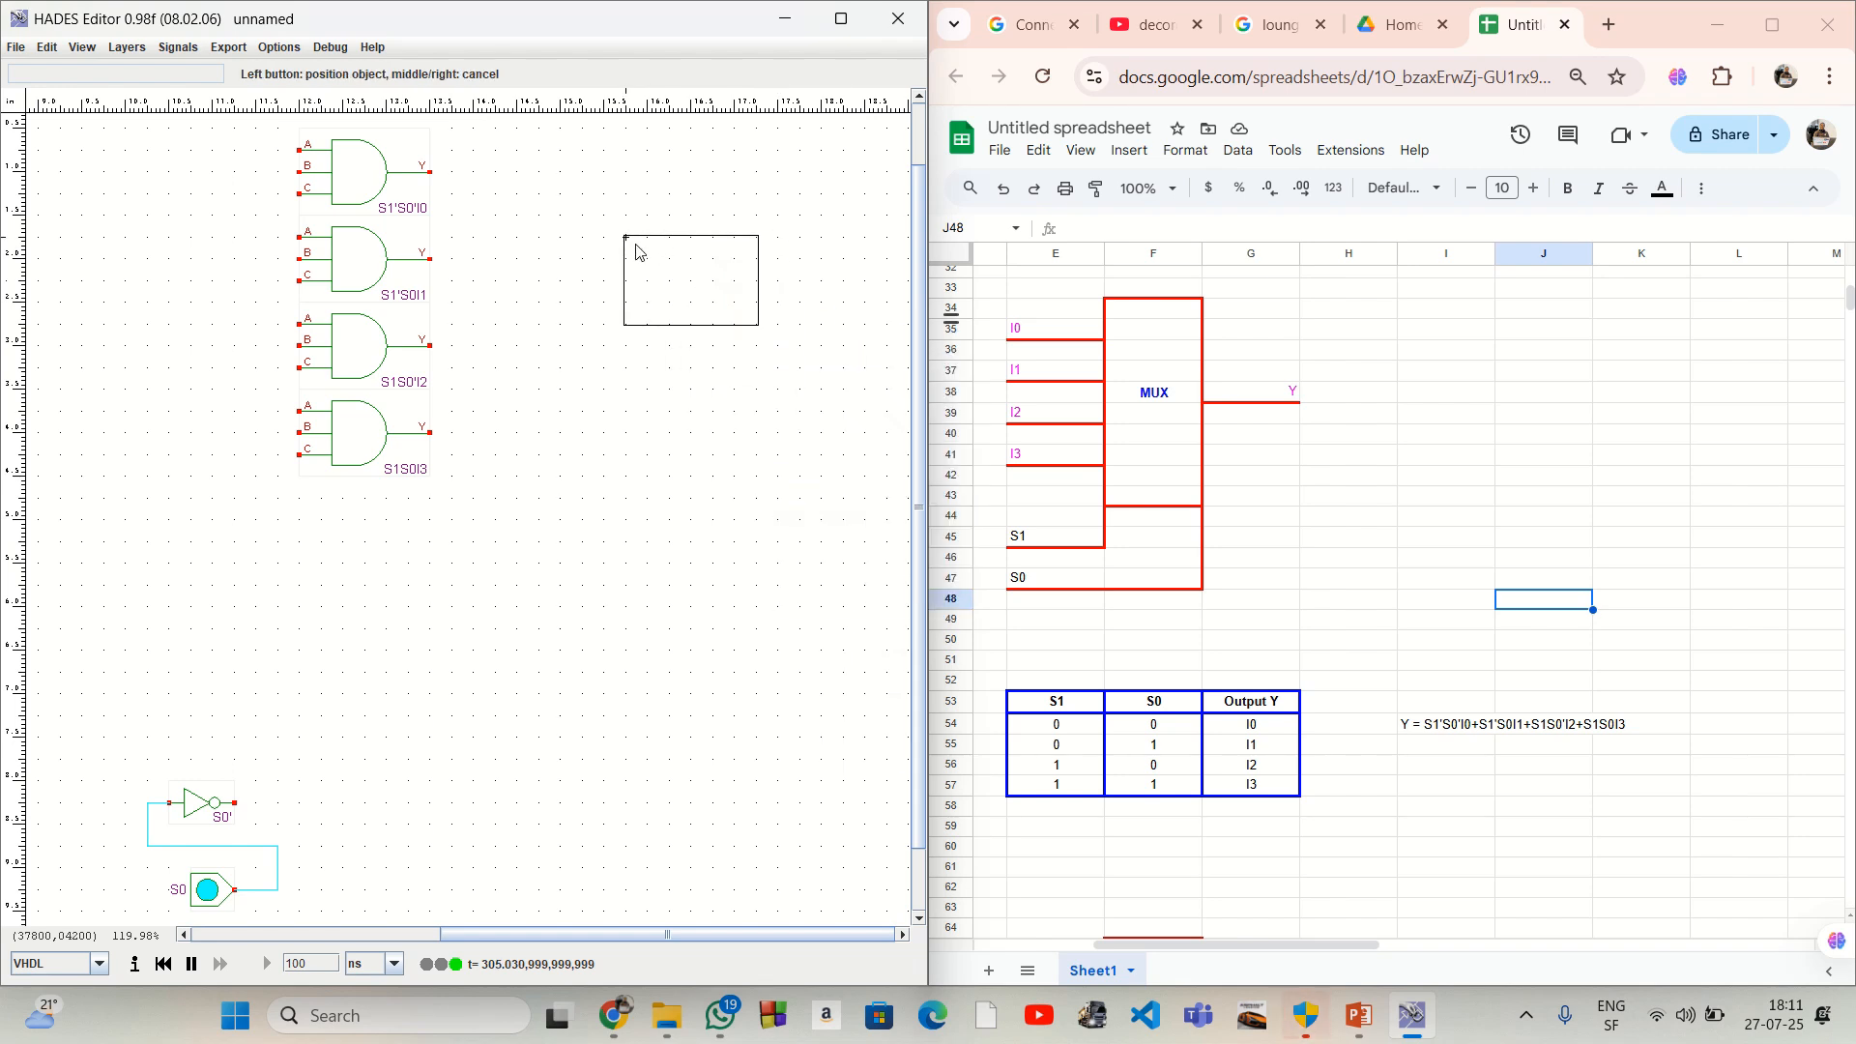
left_click(630, 263)
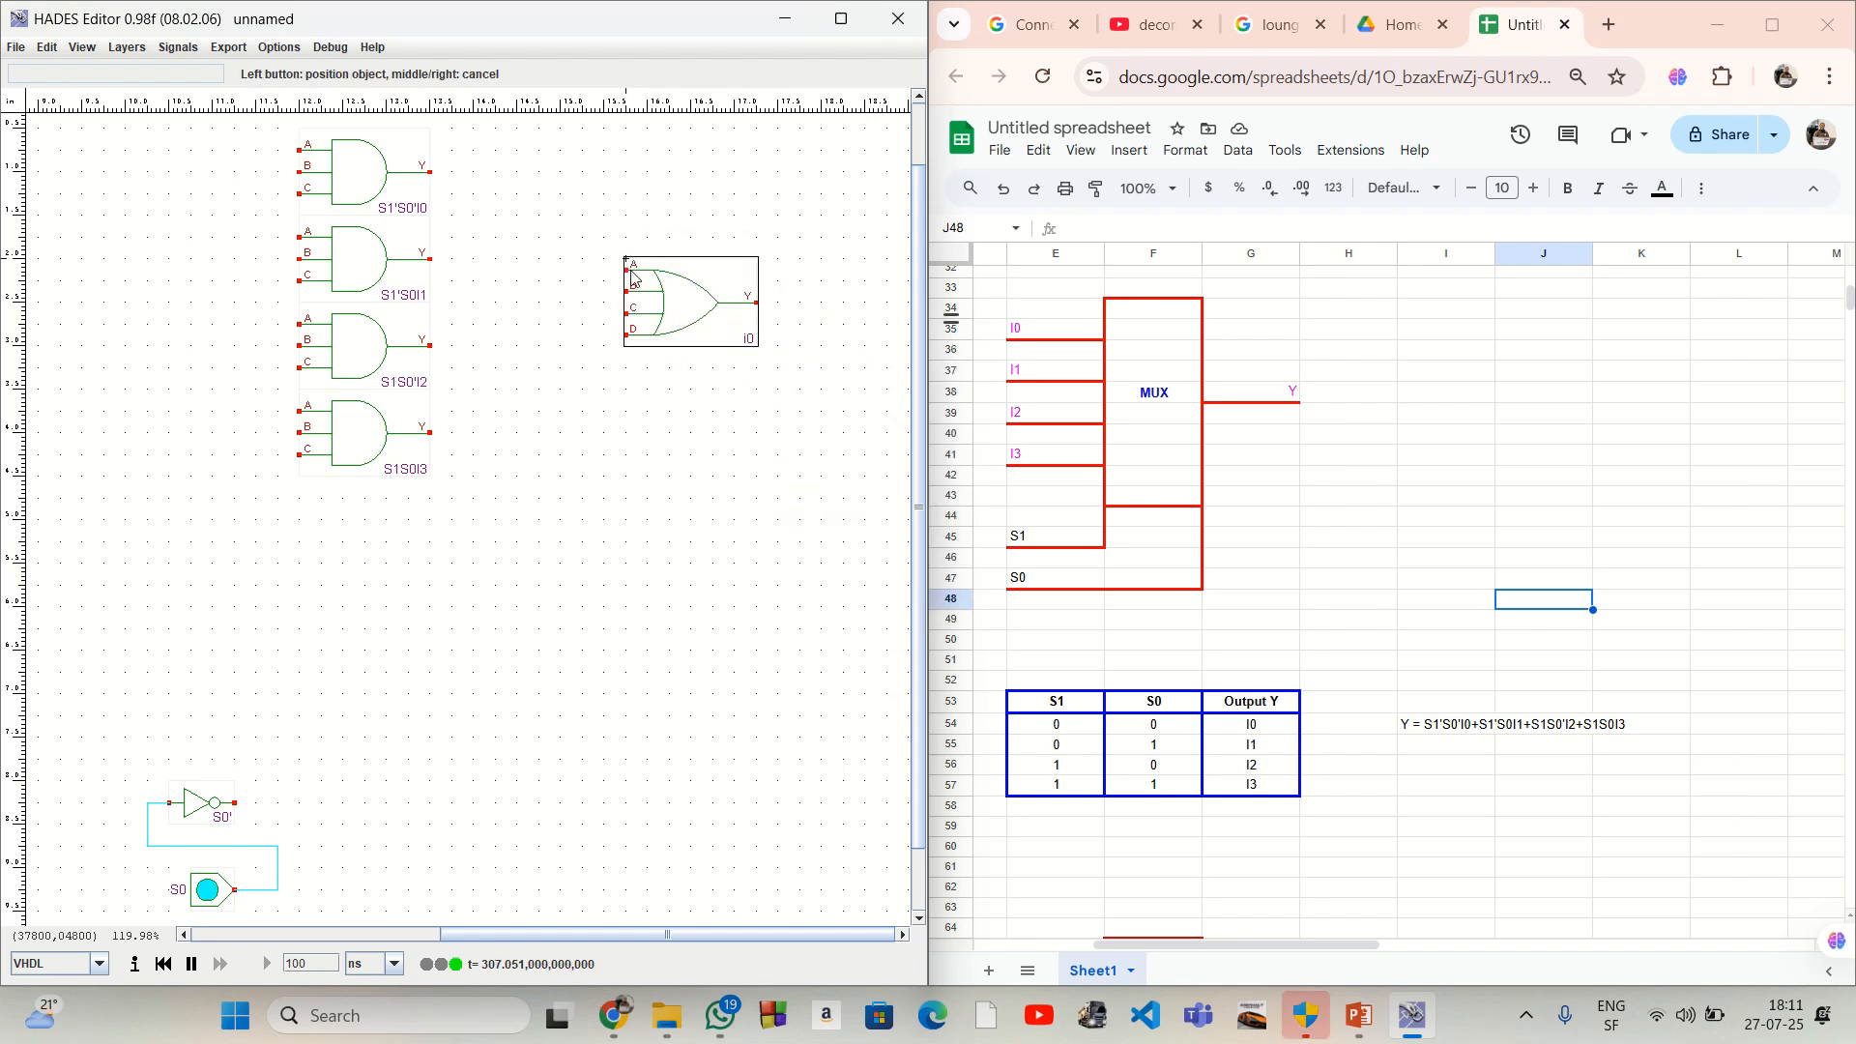
right_click(610, 475)
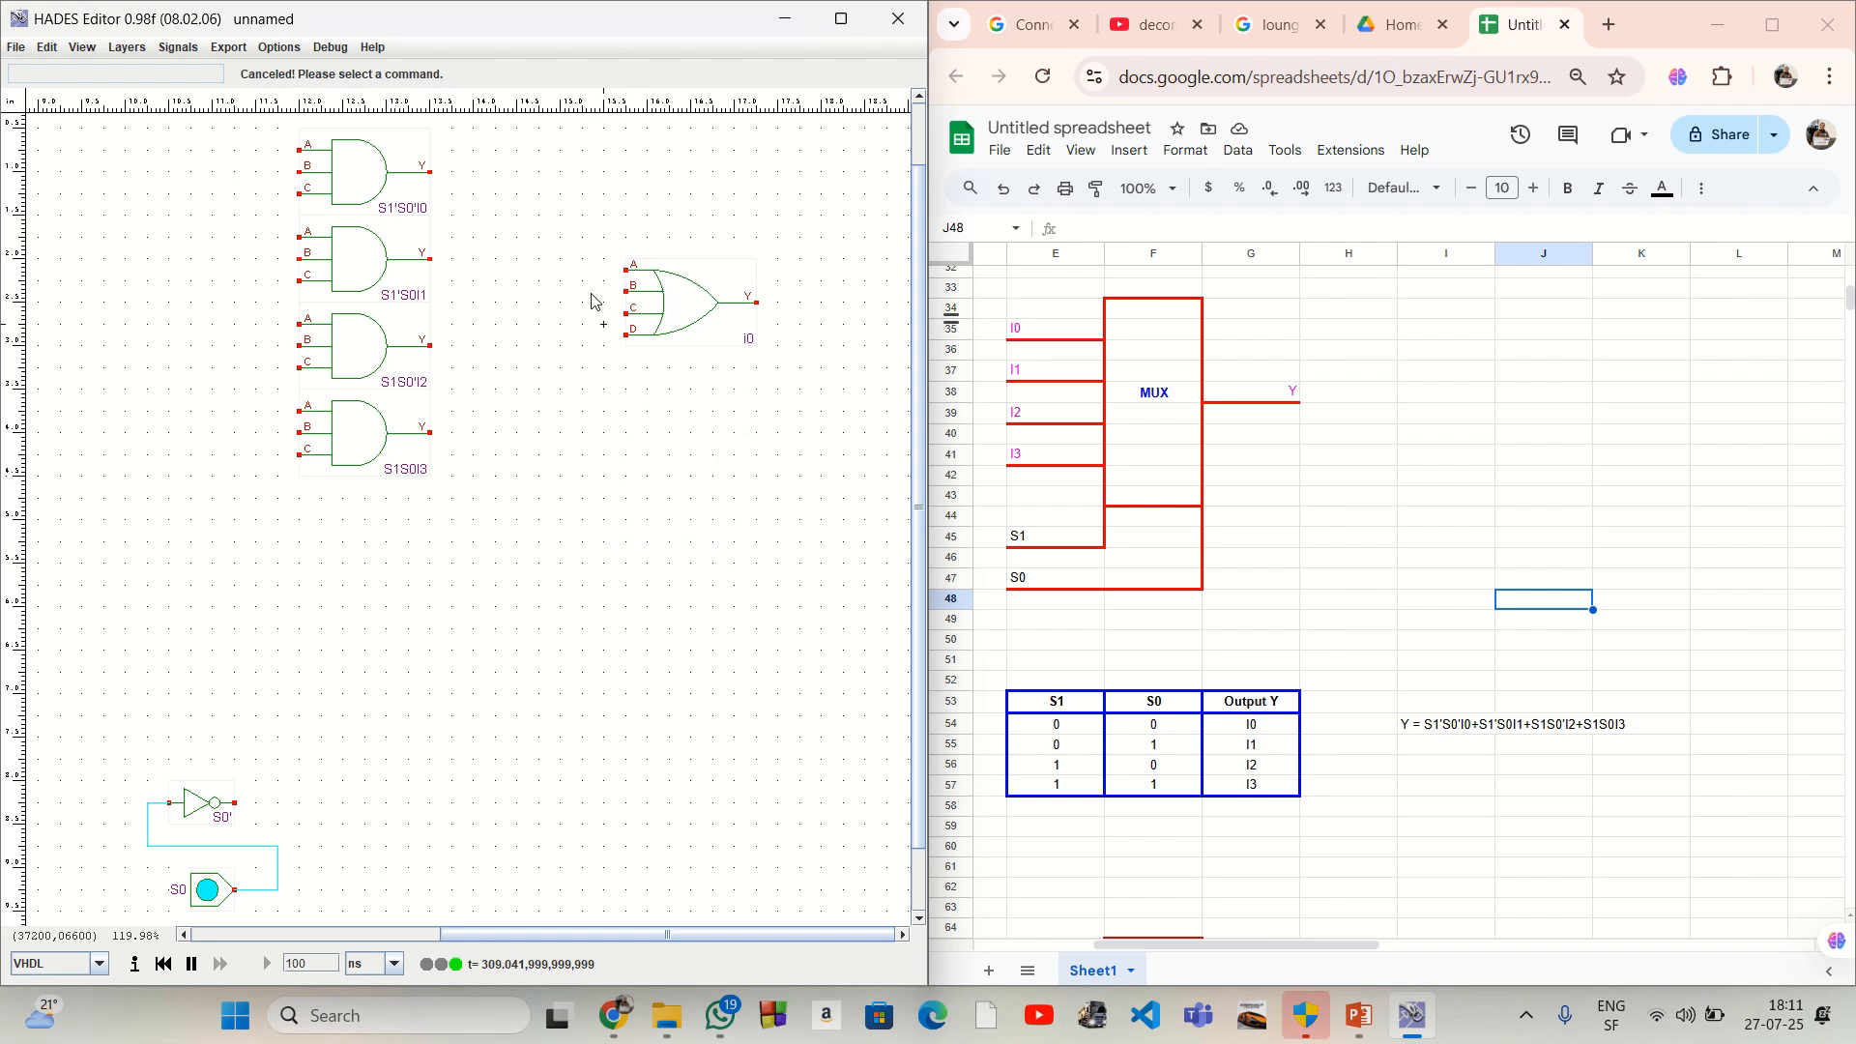
left_click(430, 172)
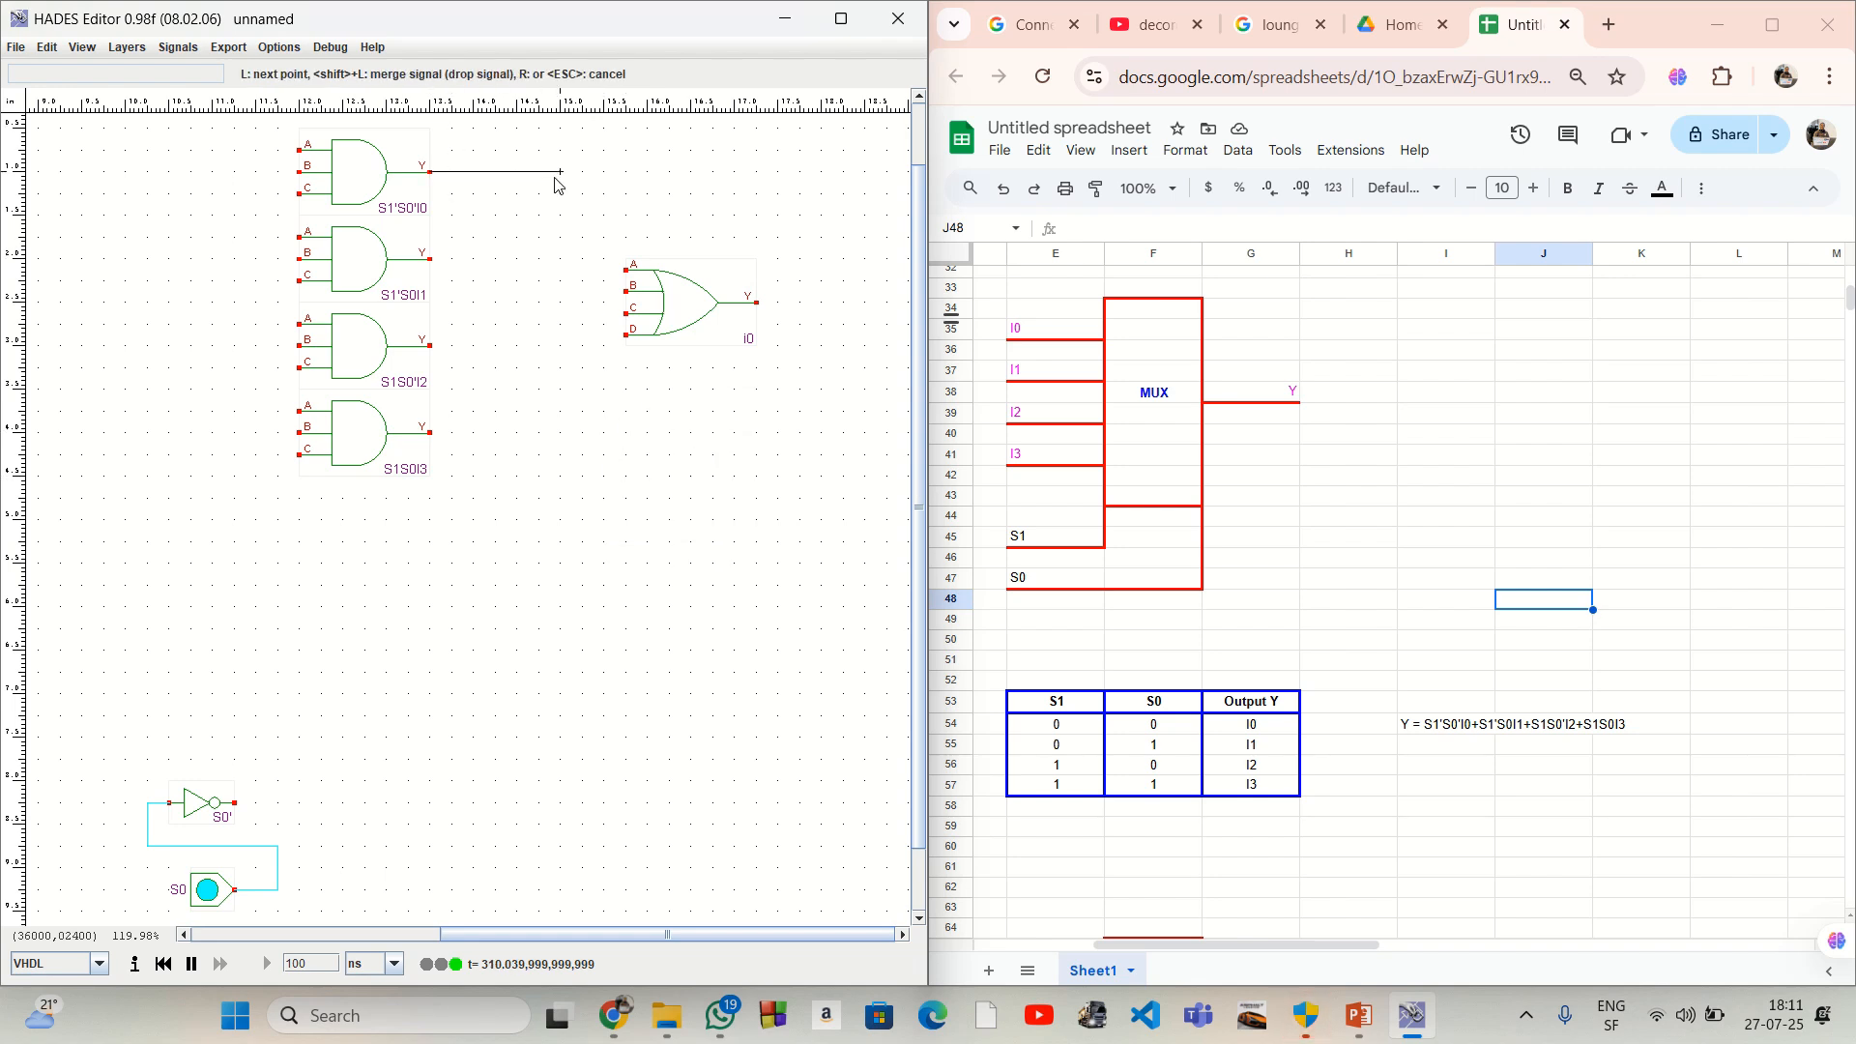
left_click(604, 174)
key("Escape")
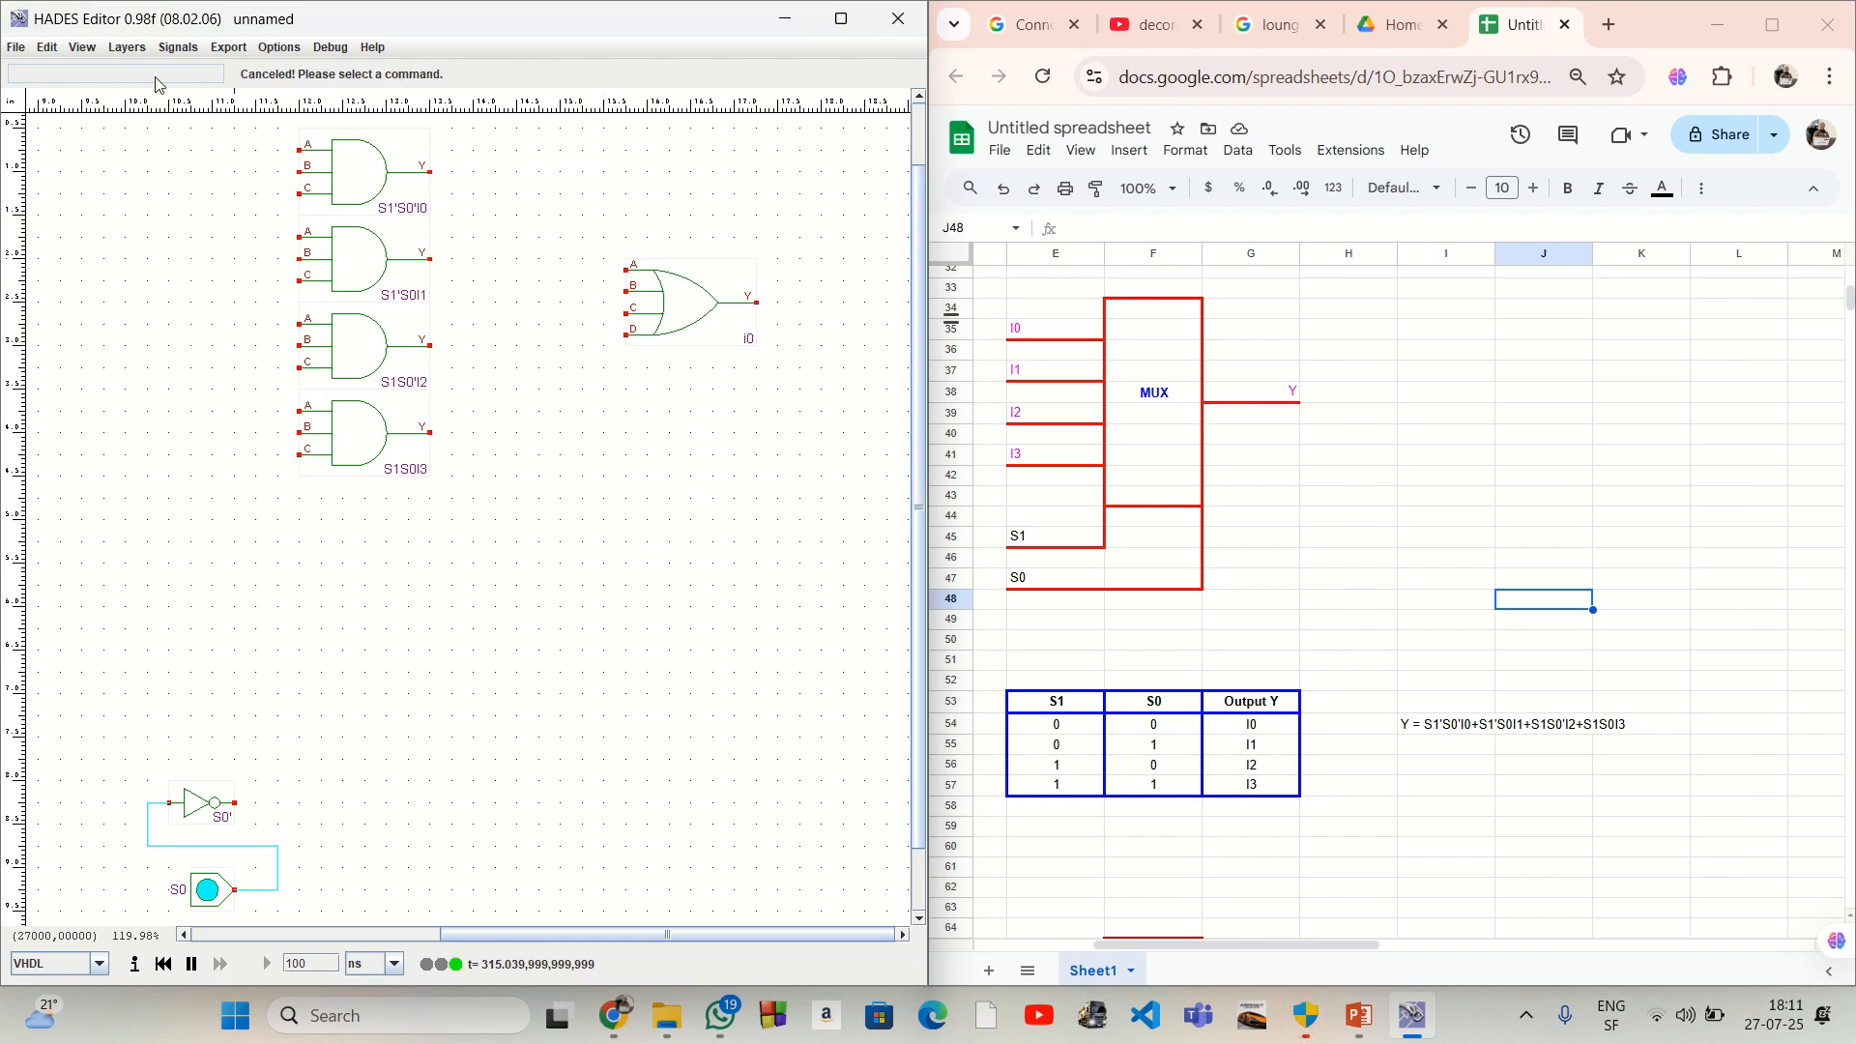
Step: Set the magnetic grid to 1/8 inch
left_click(76, 49)
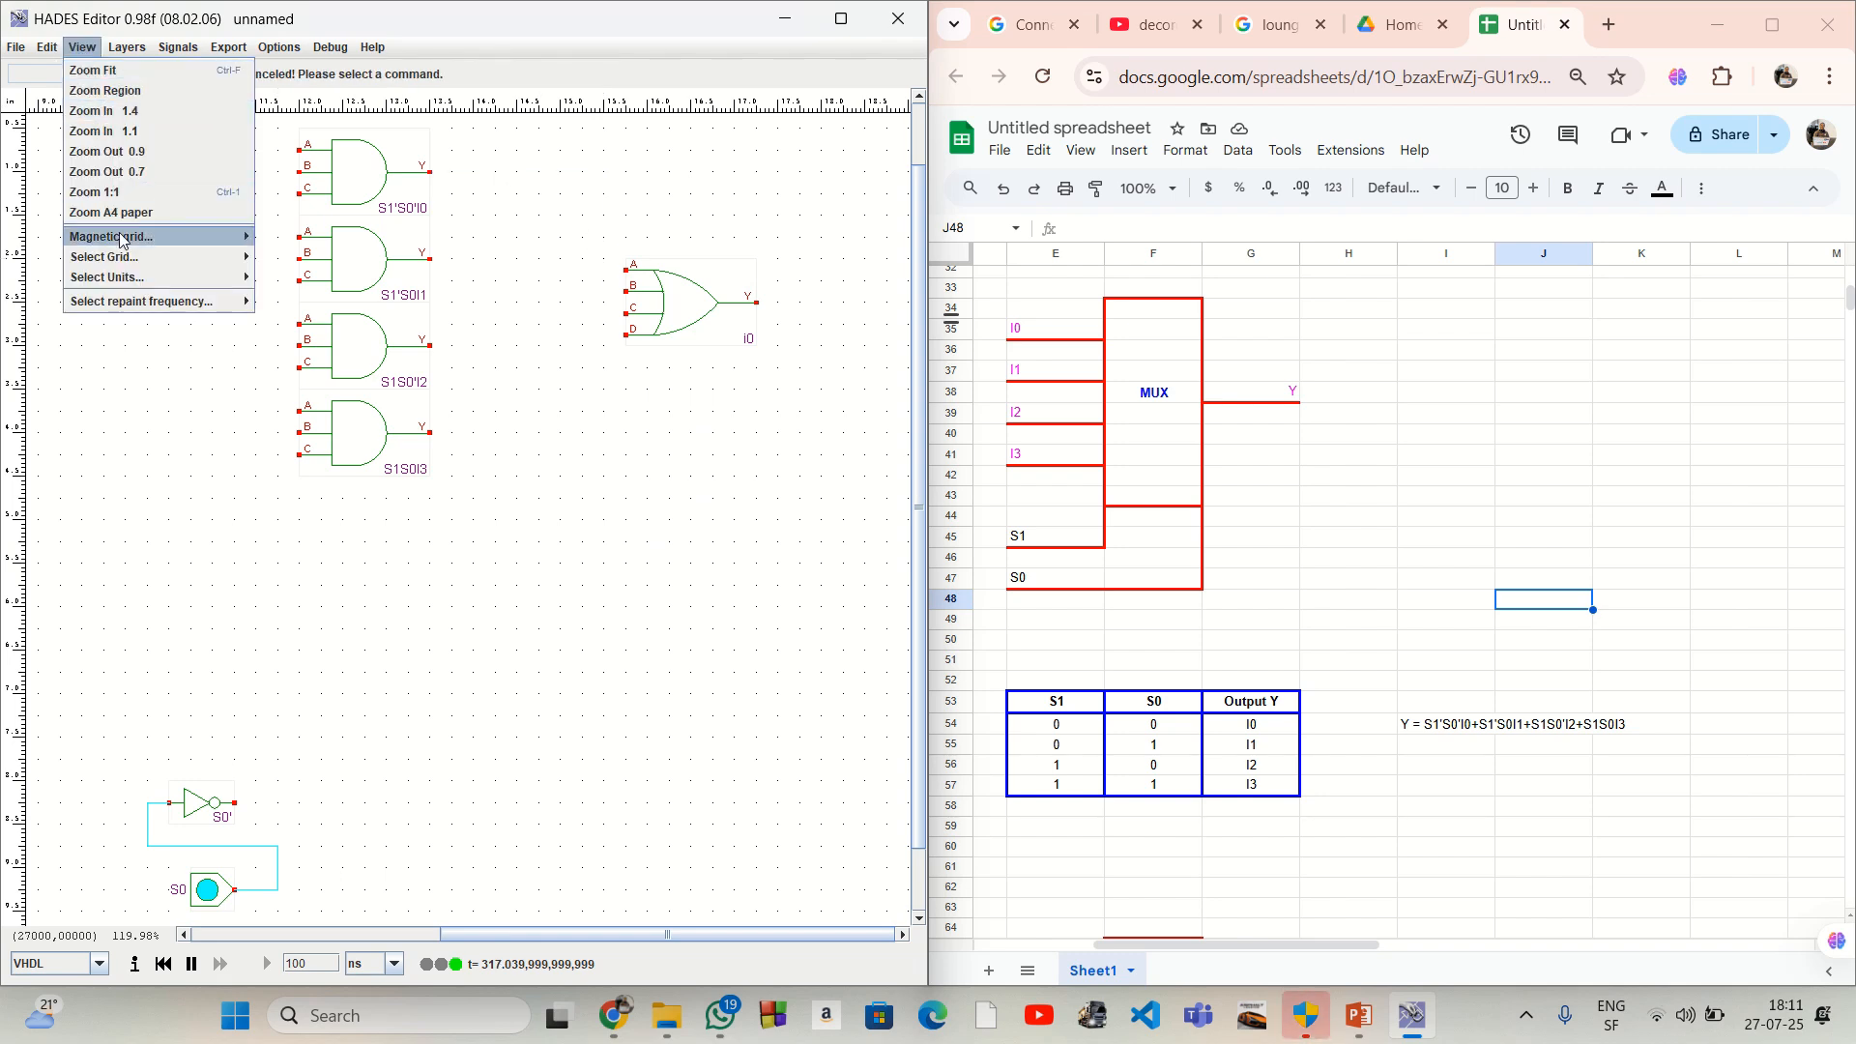
mouse_move(201, 241)
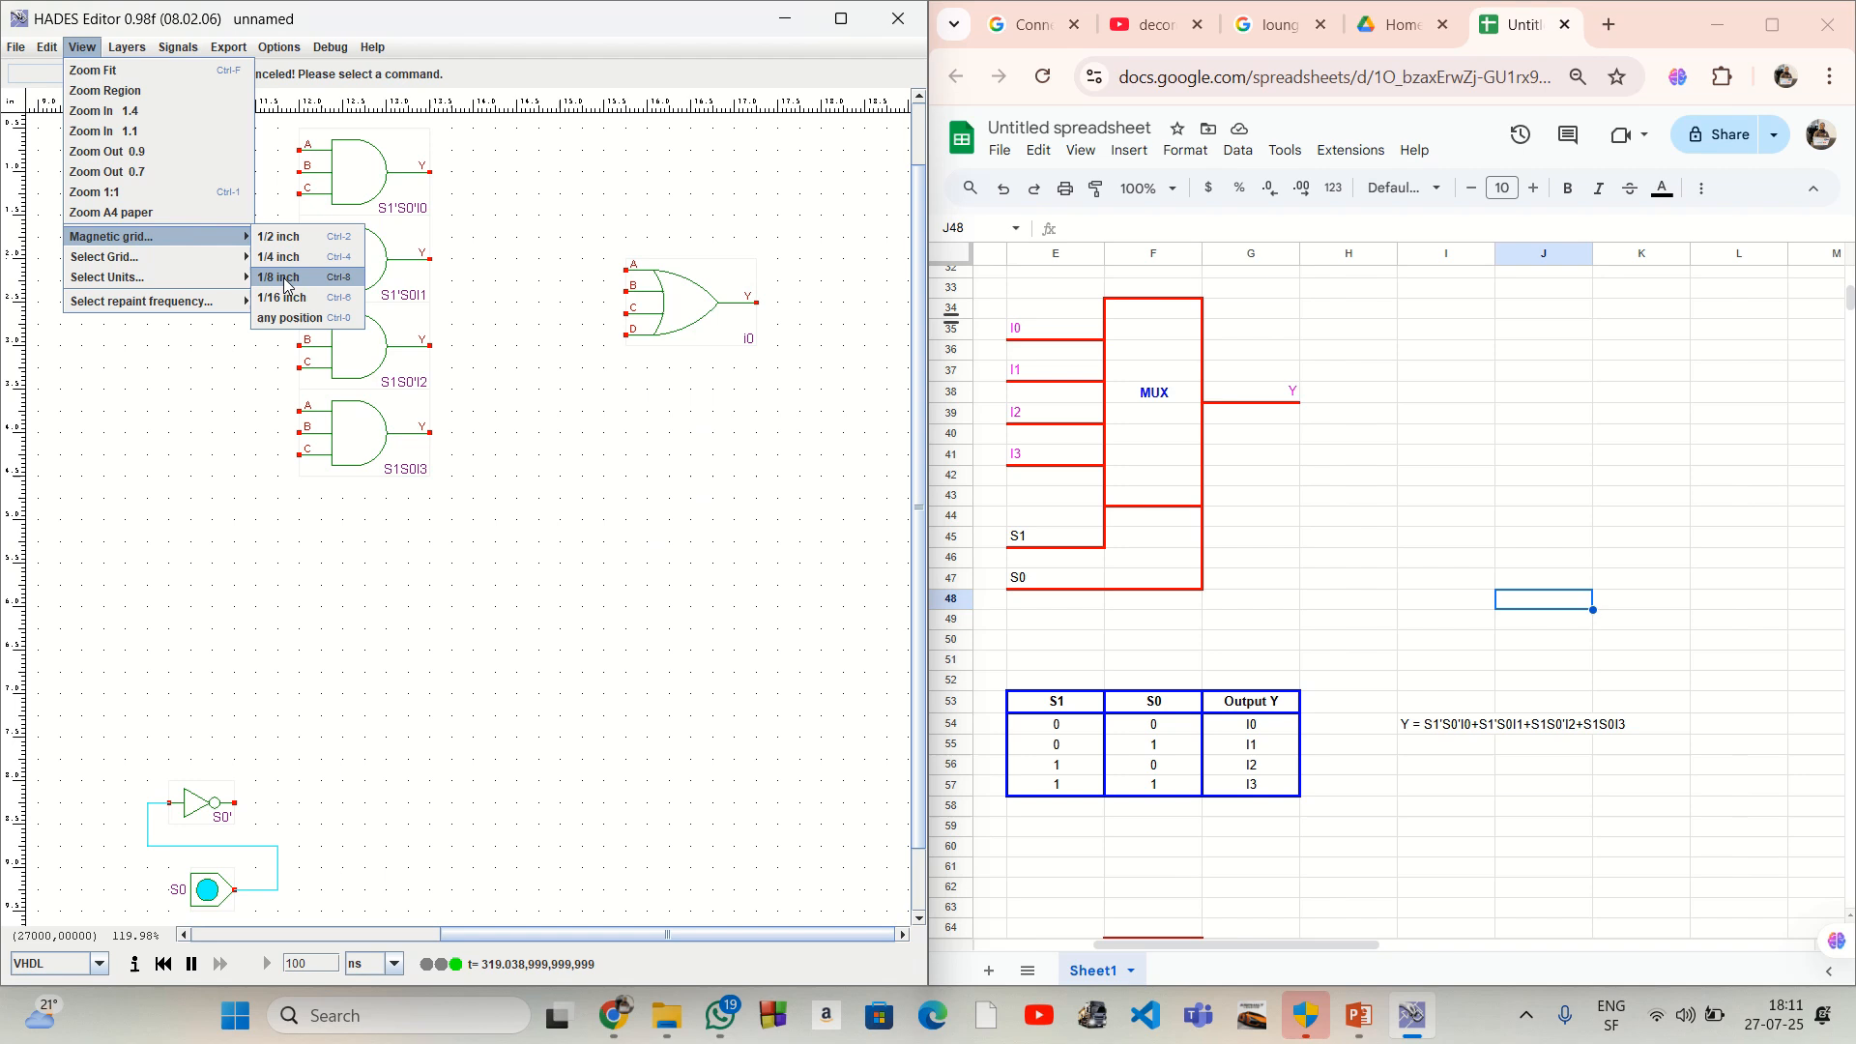
left_click(286, 283)
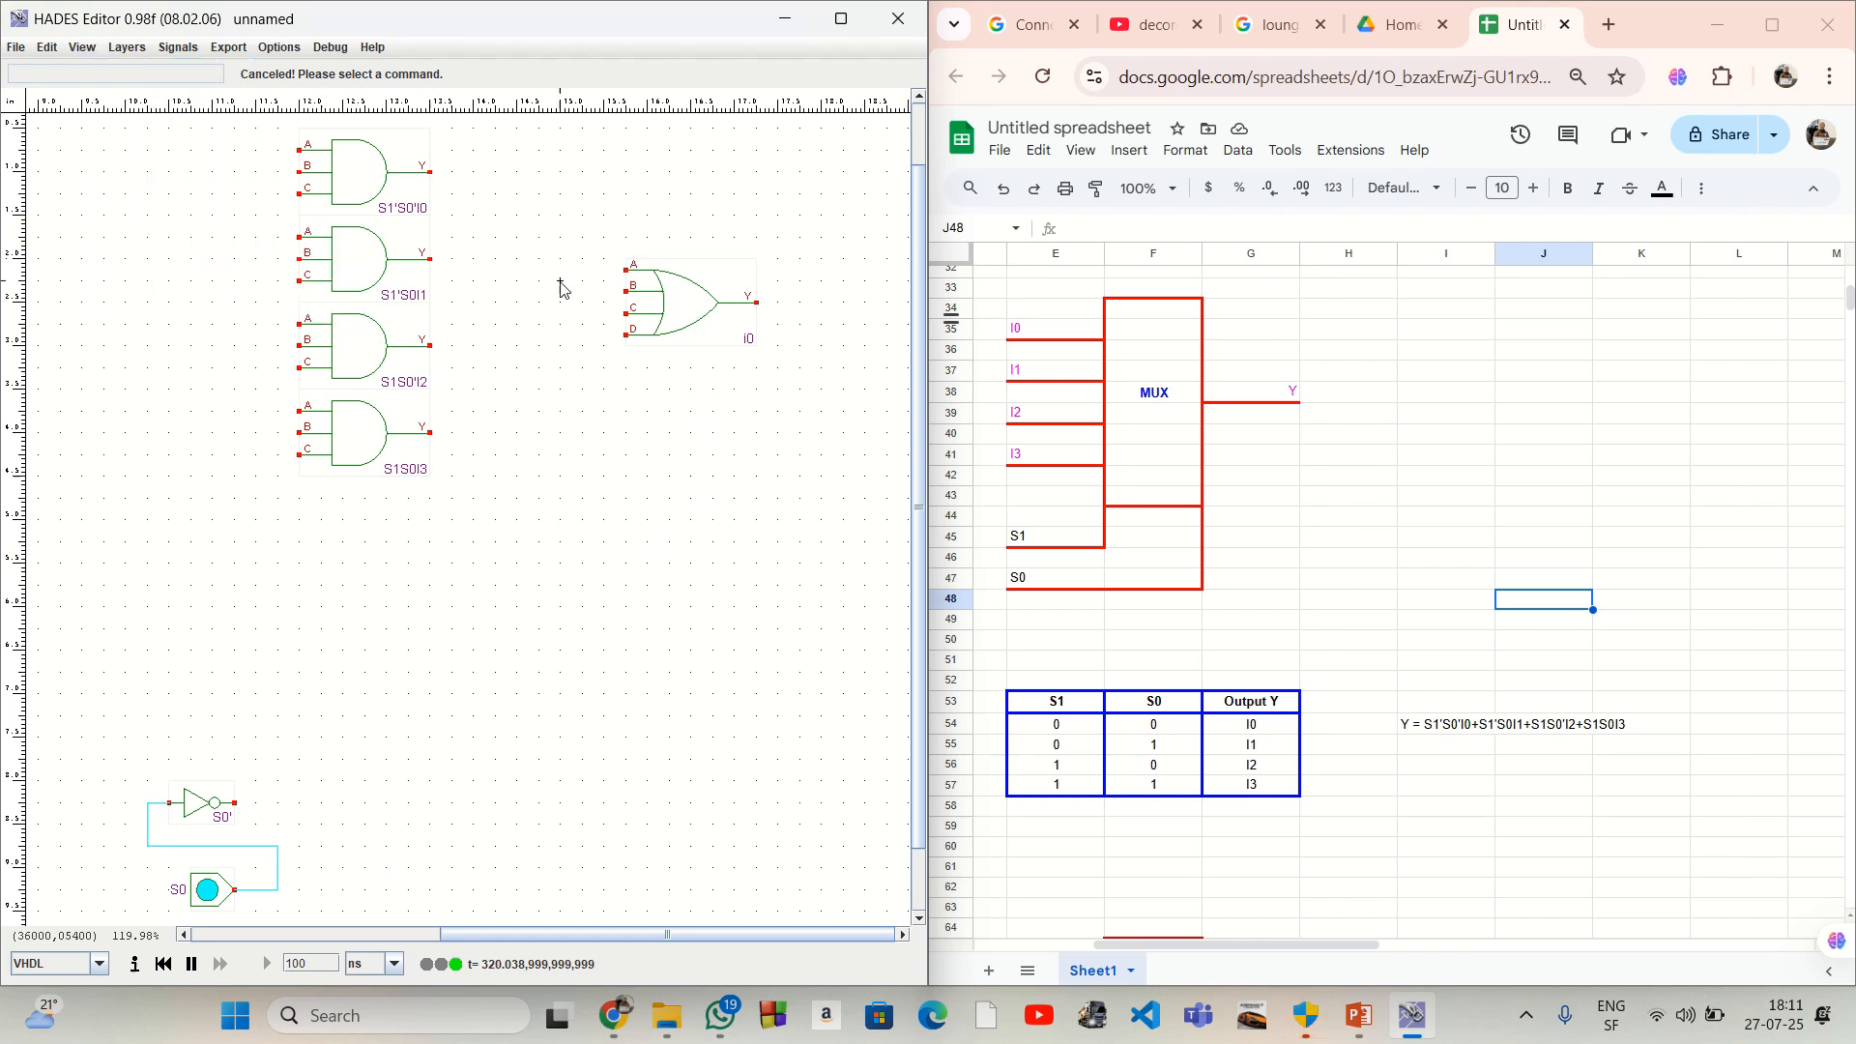
Step: Wire the outputs of the S1'S0'I0 and S1'S0I1 AND gates to inputs A and B of the OR gate
left_click(430, 173)
left_click(604, 172)
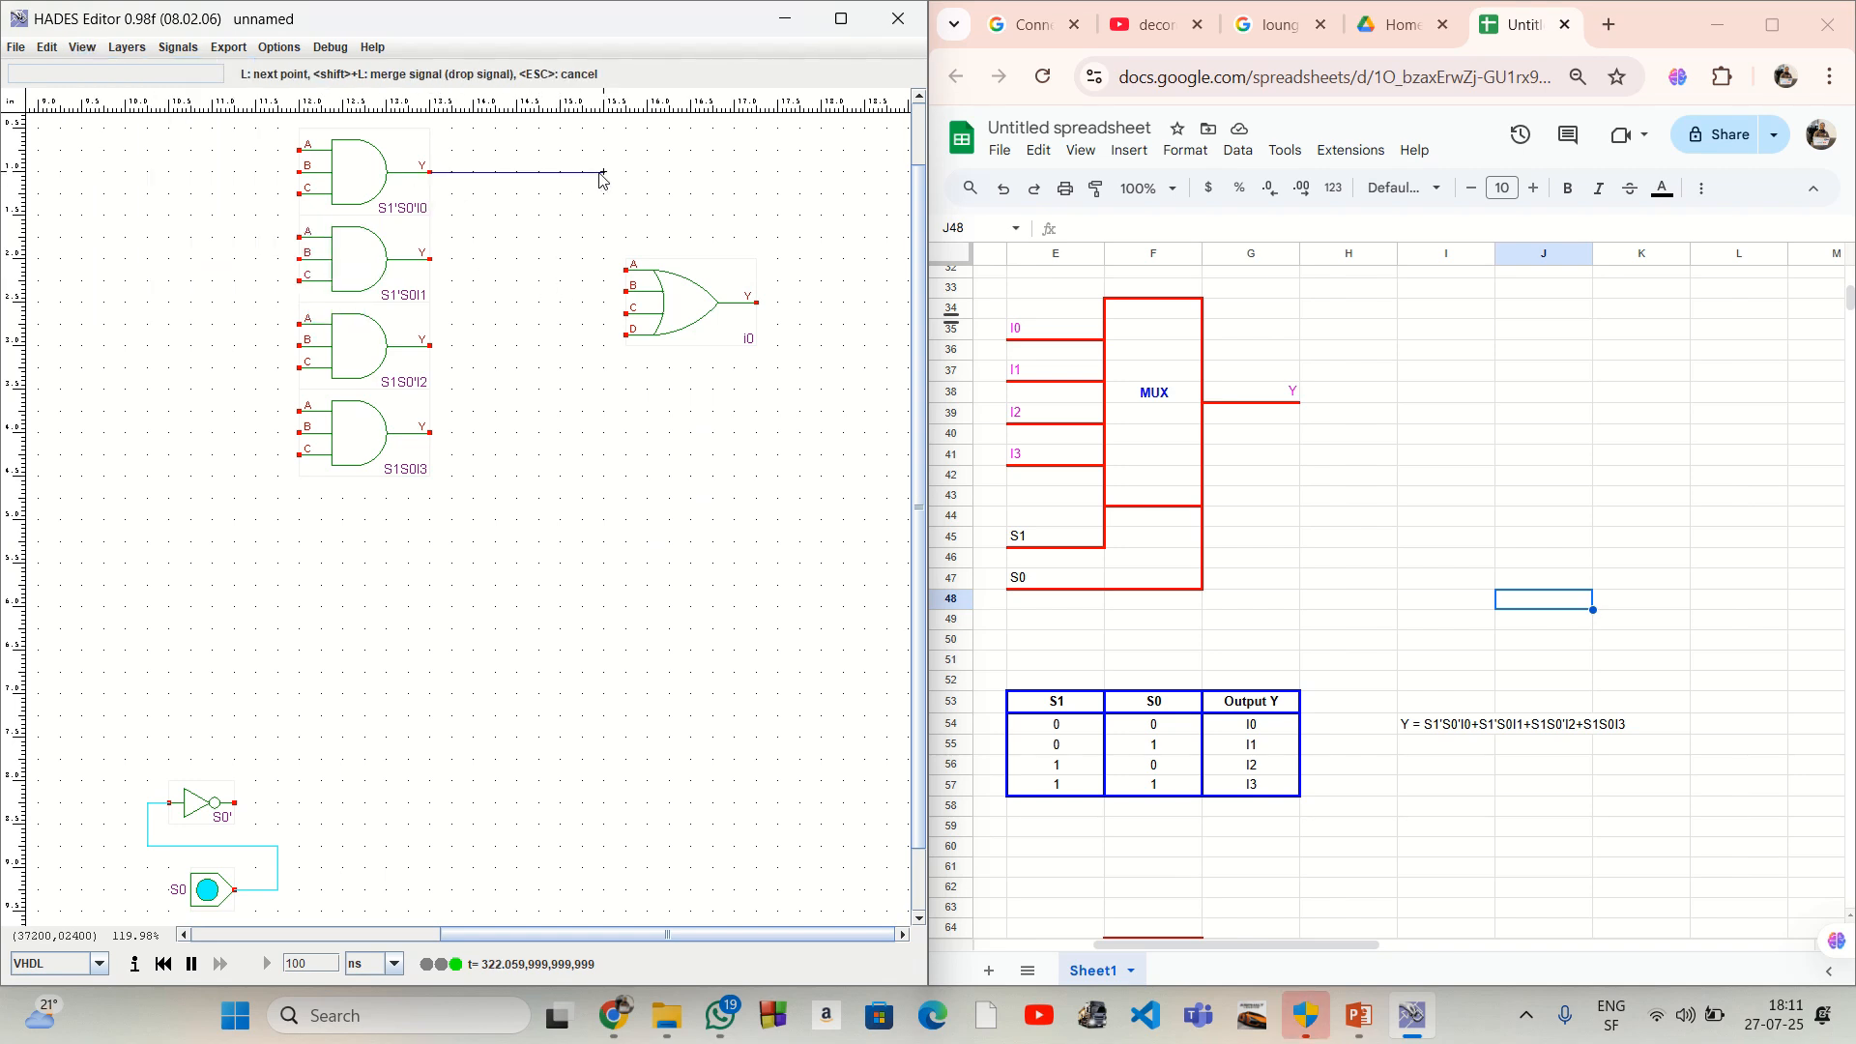
left_click(624, 269)
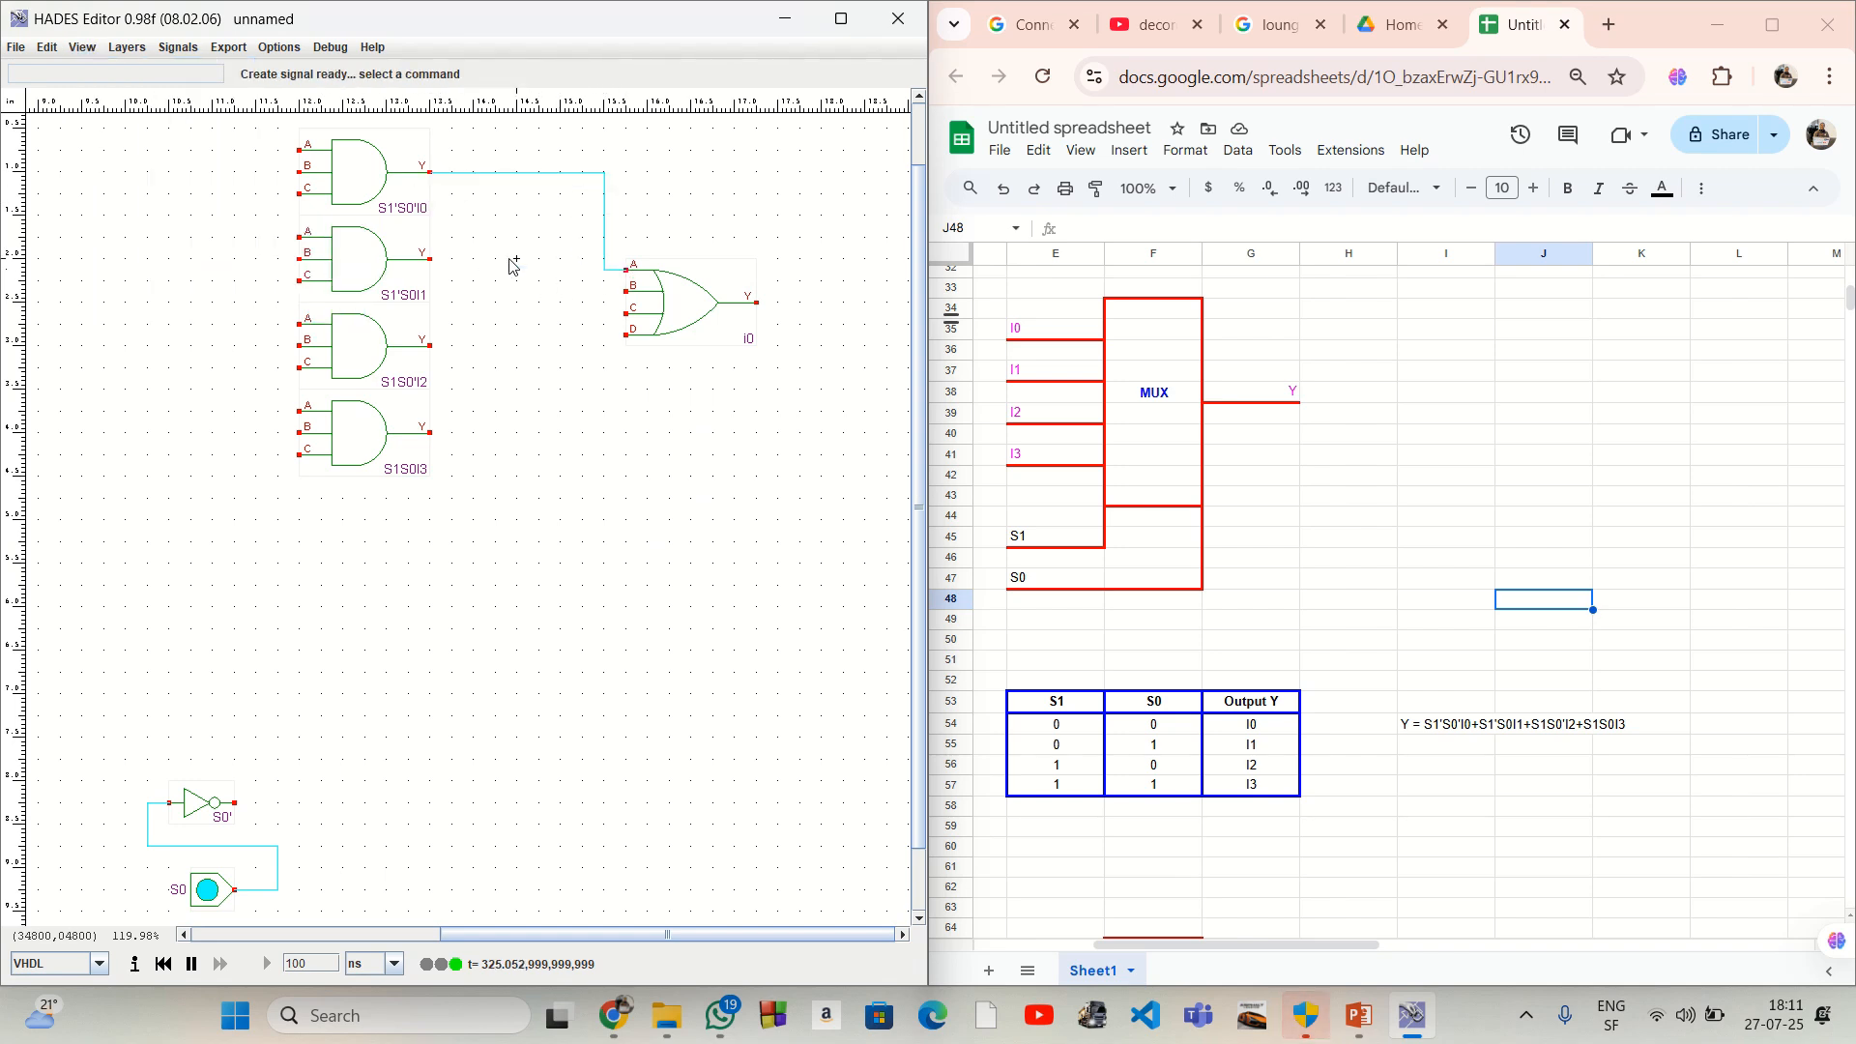
left_click(430, 259)
left_click(583, 261)
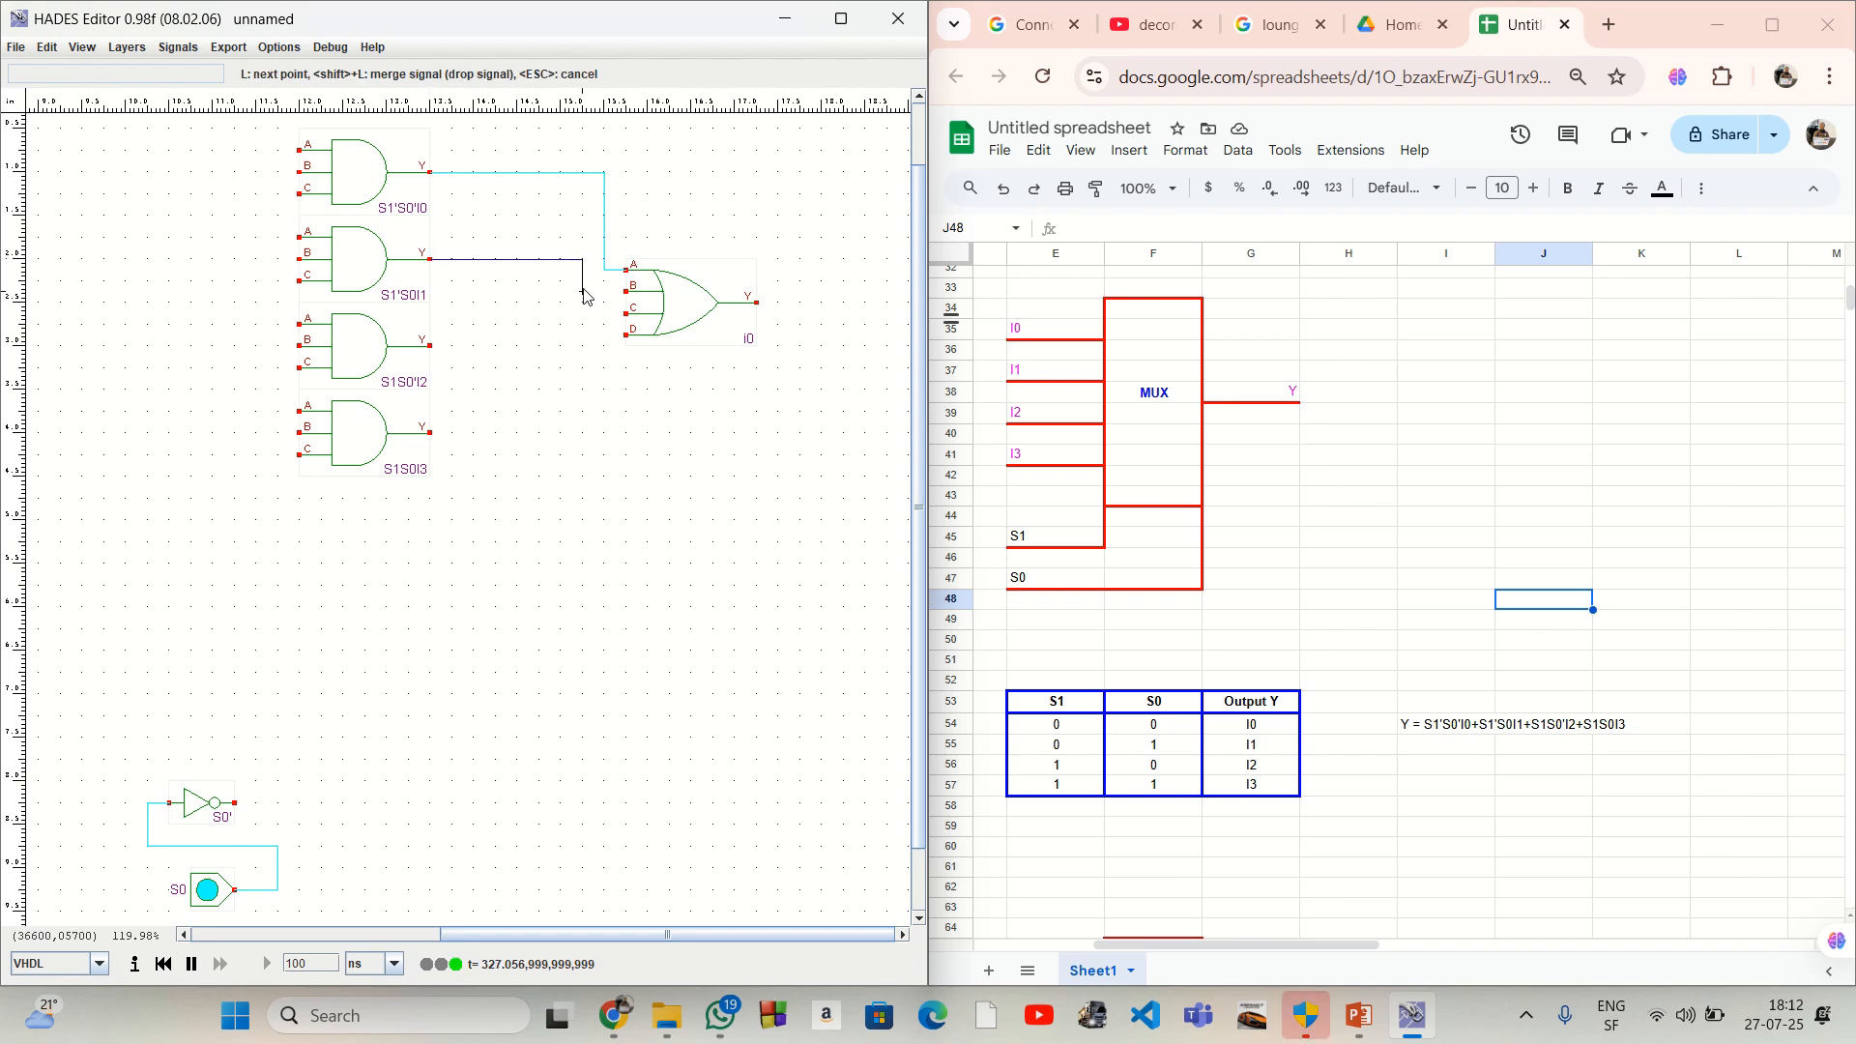
left_click(625, 289)
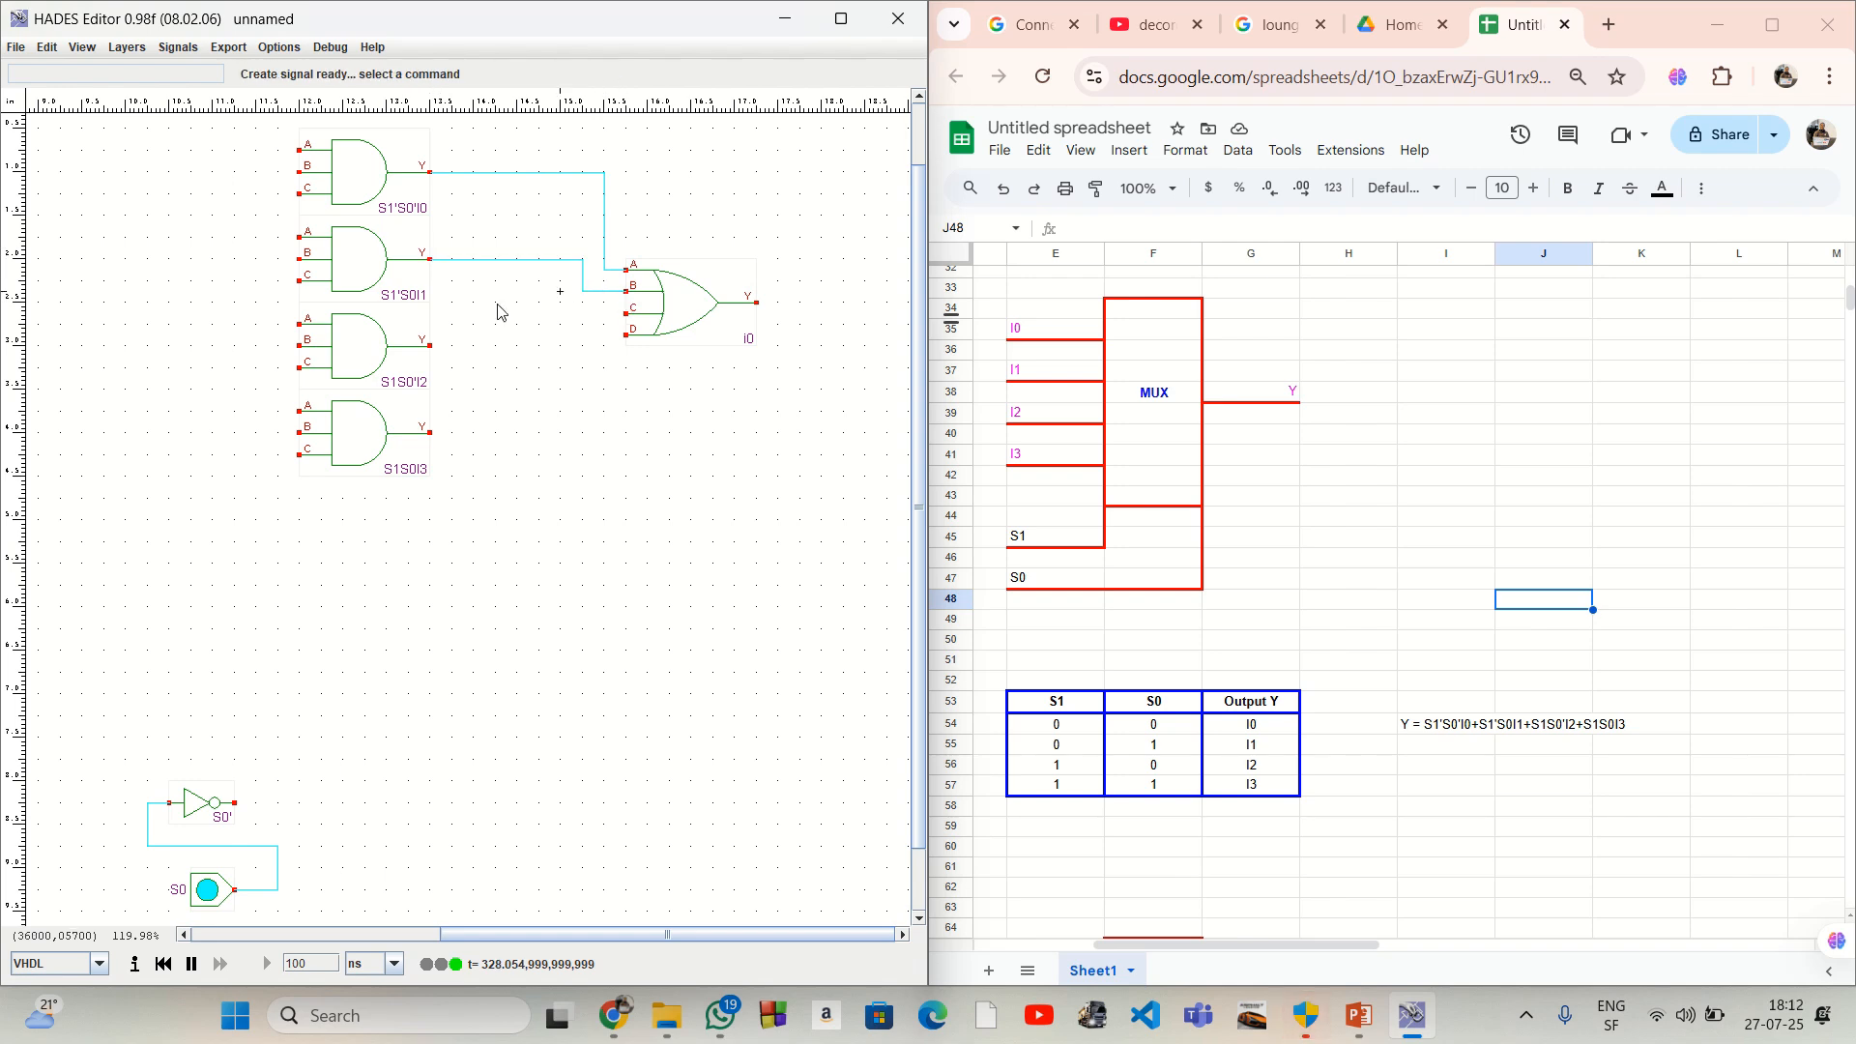
Step: Wire the outputs of the S1S0'I2 and S1S0I3 AND gates to inputs C and D of the OR gate
left_click(431, 346)
left_click(583, 346)
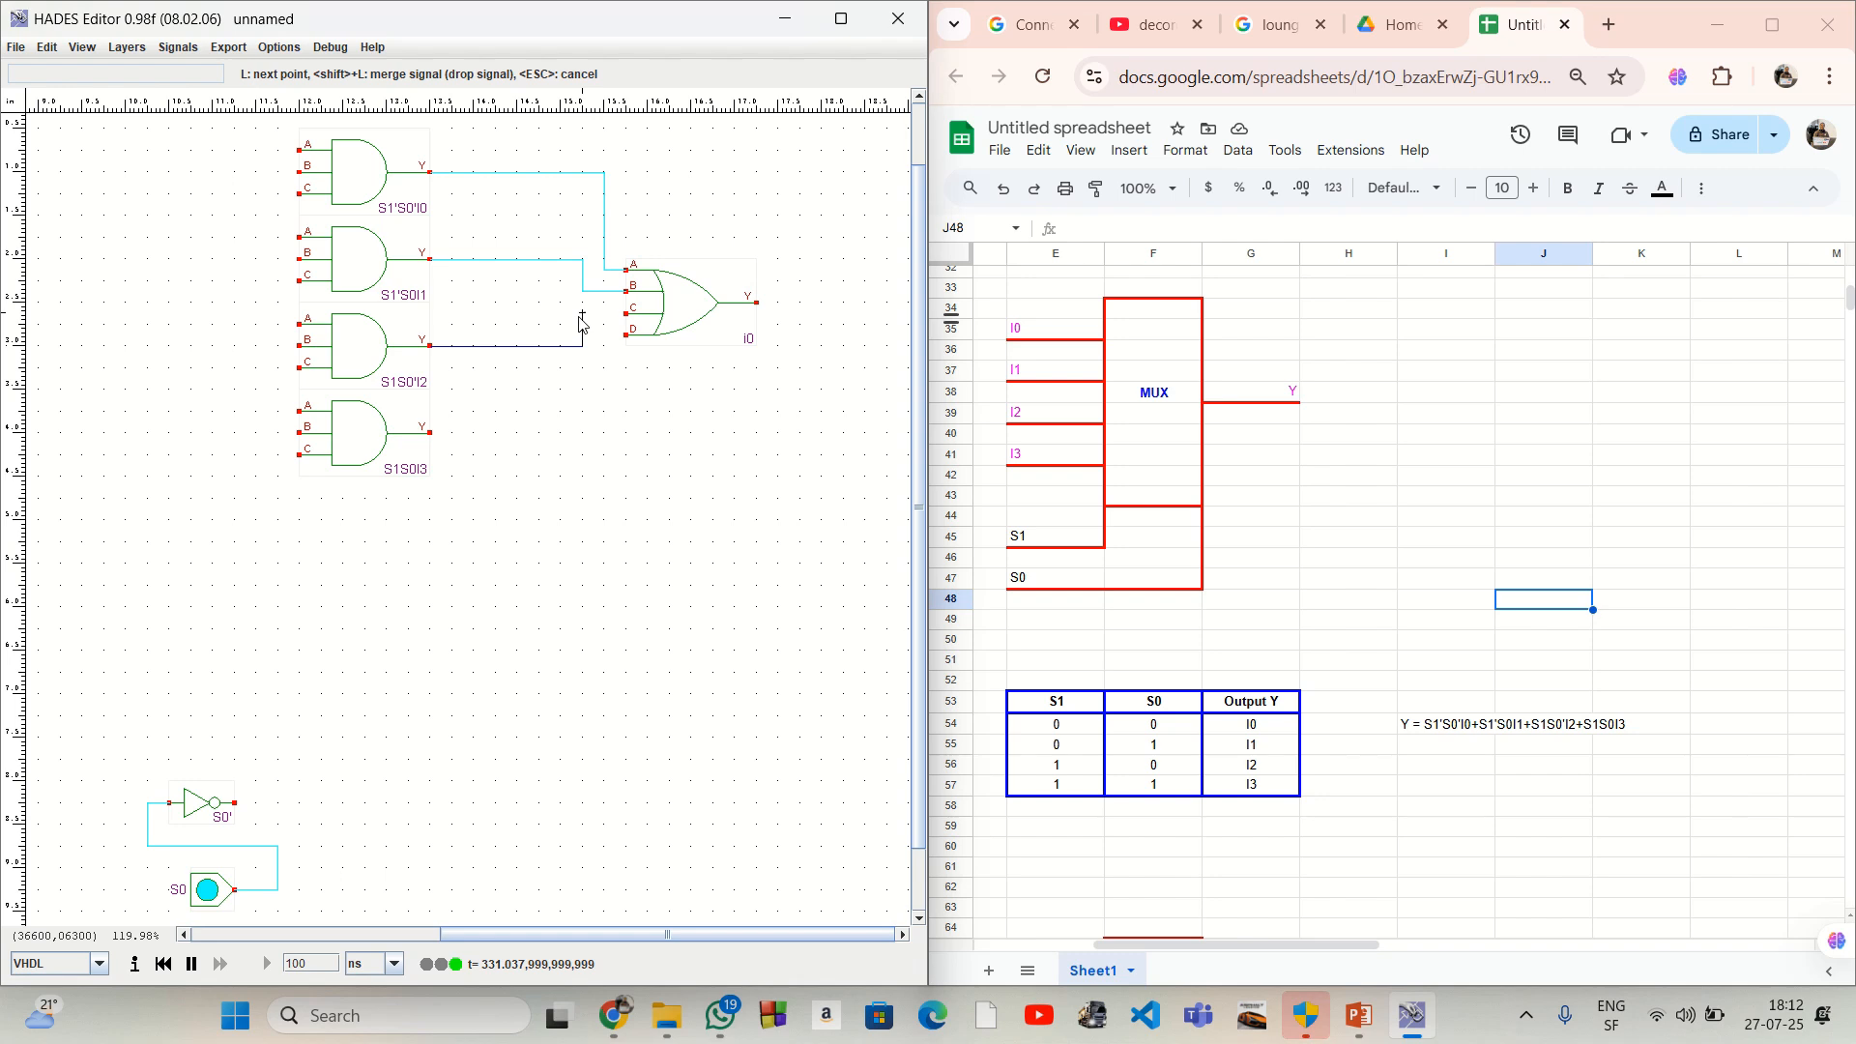
left_click(626, 314)
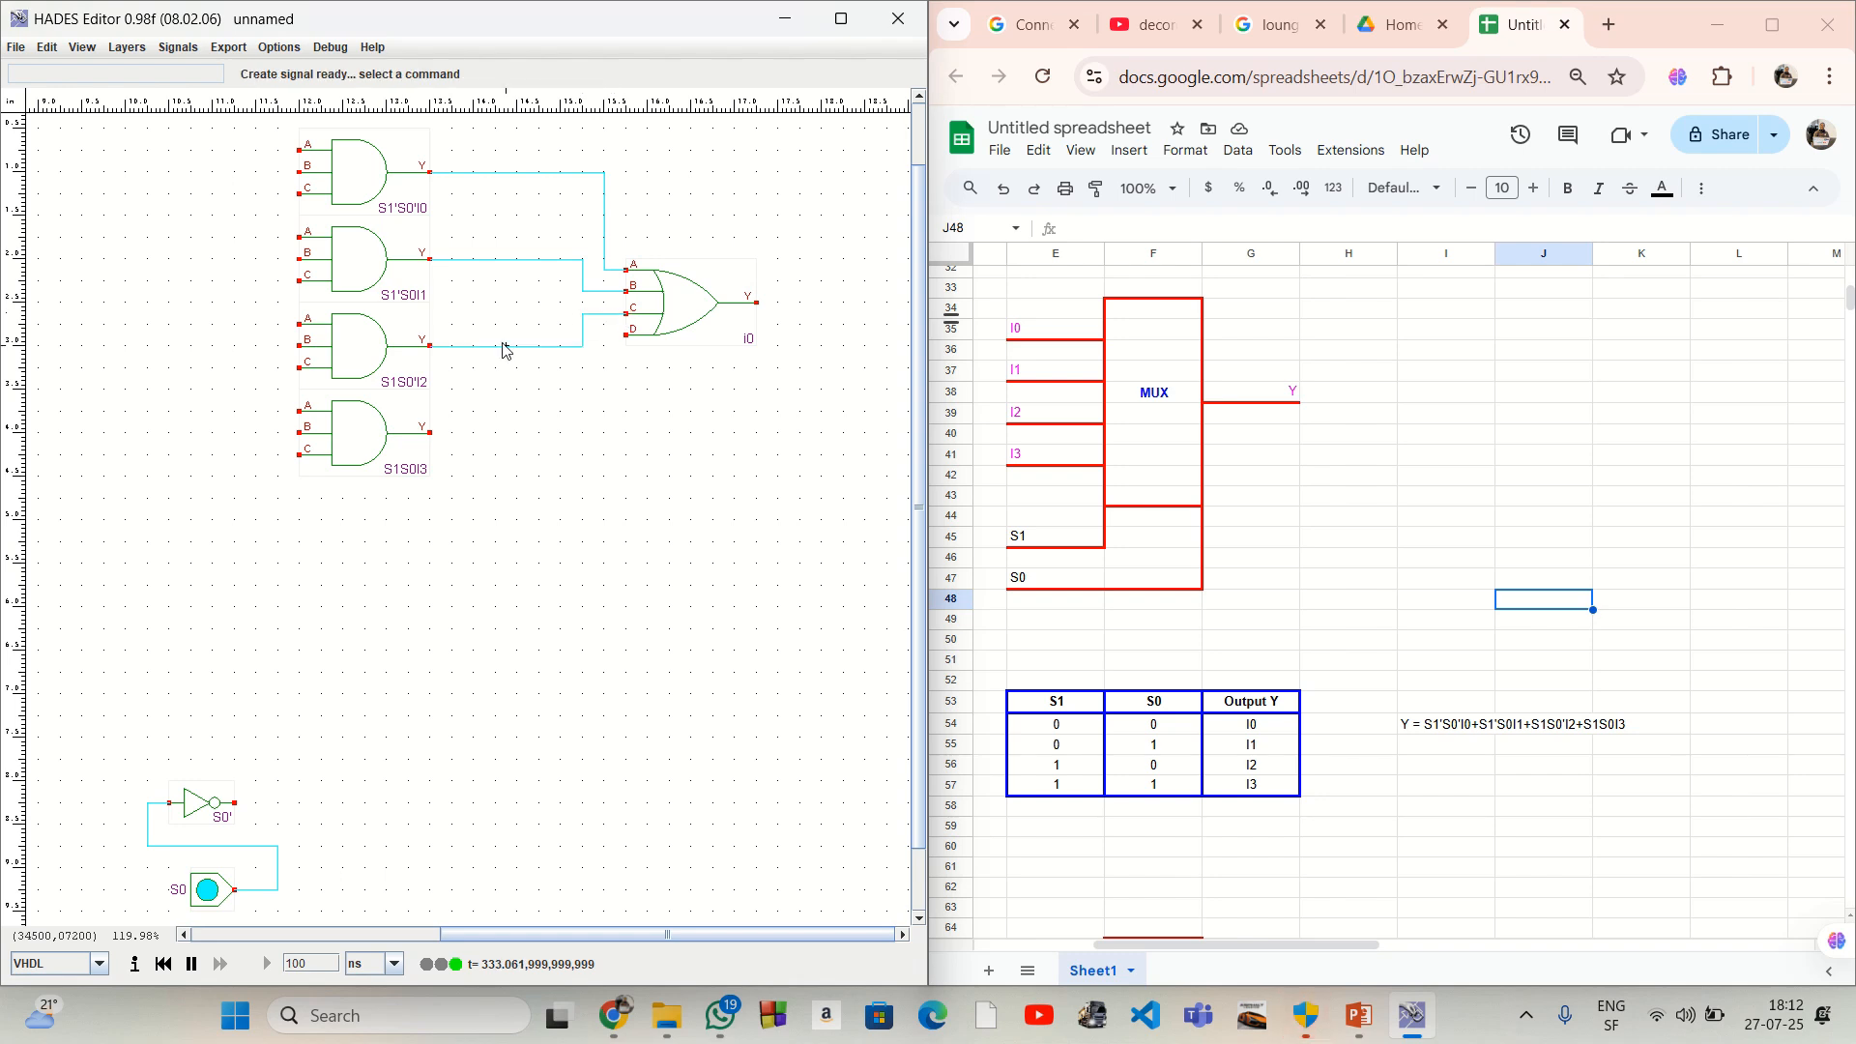
left_click(432, 434)
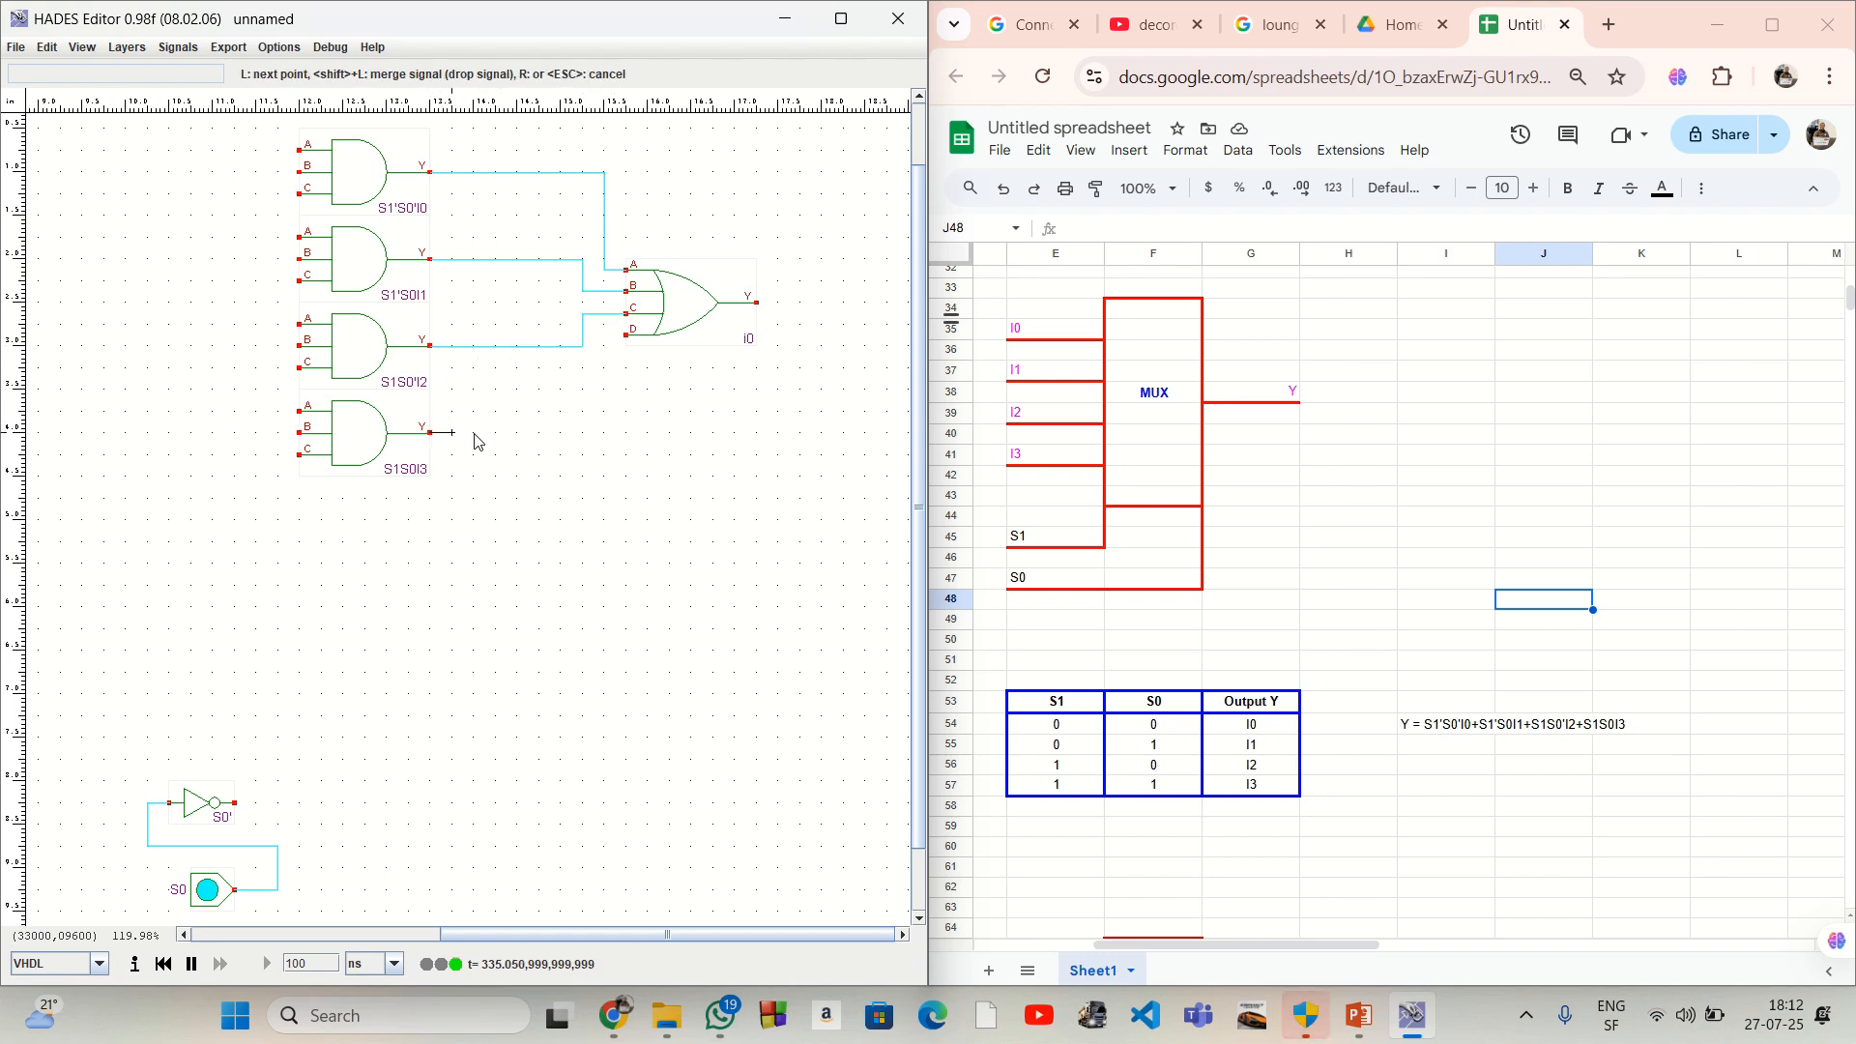
left_click(603, 435)
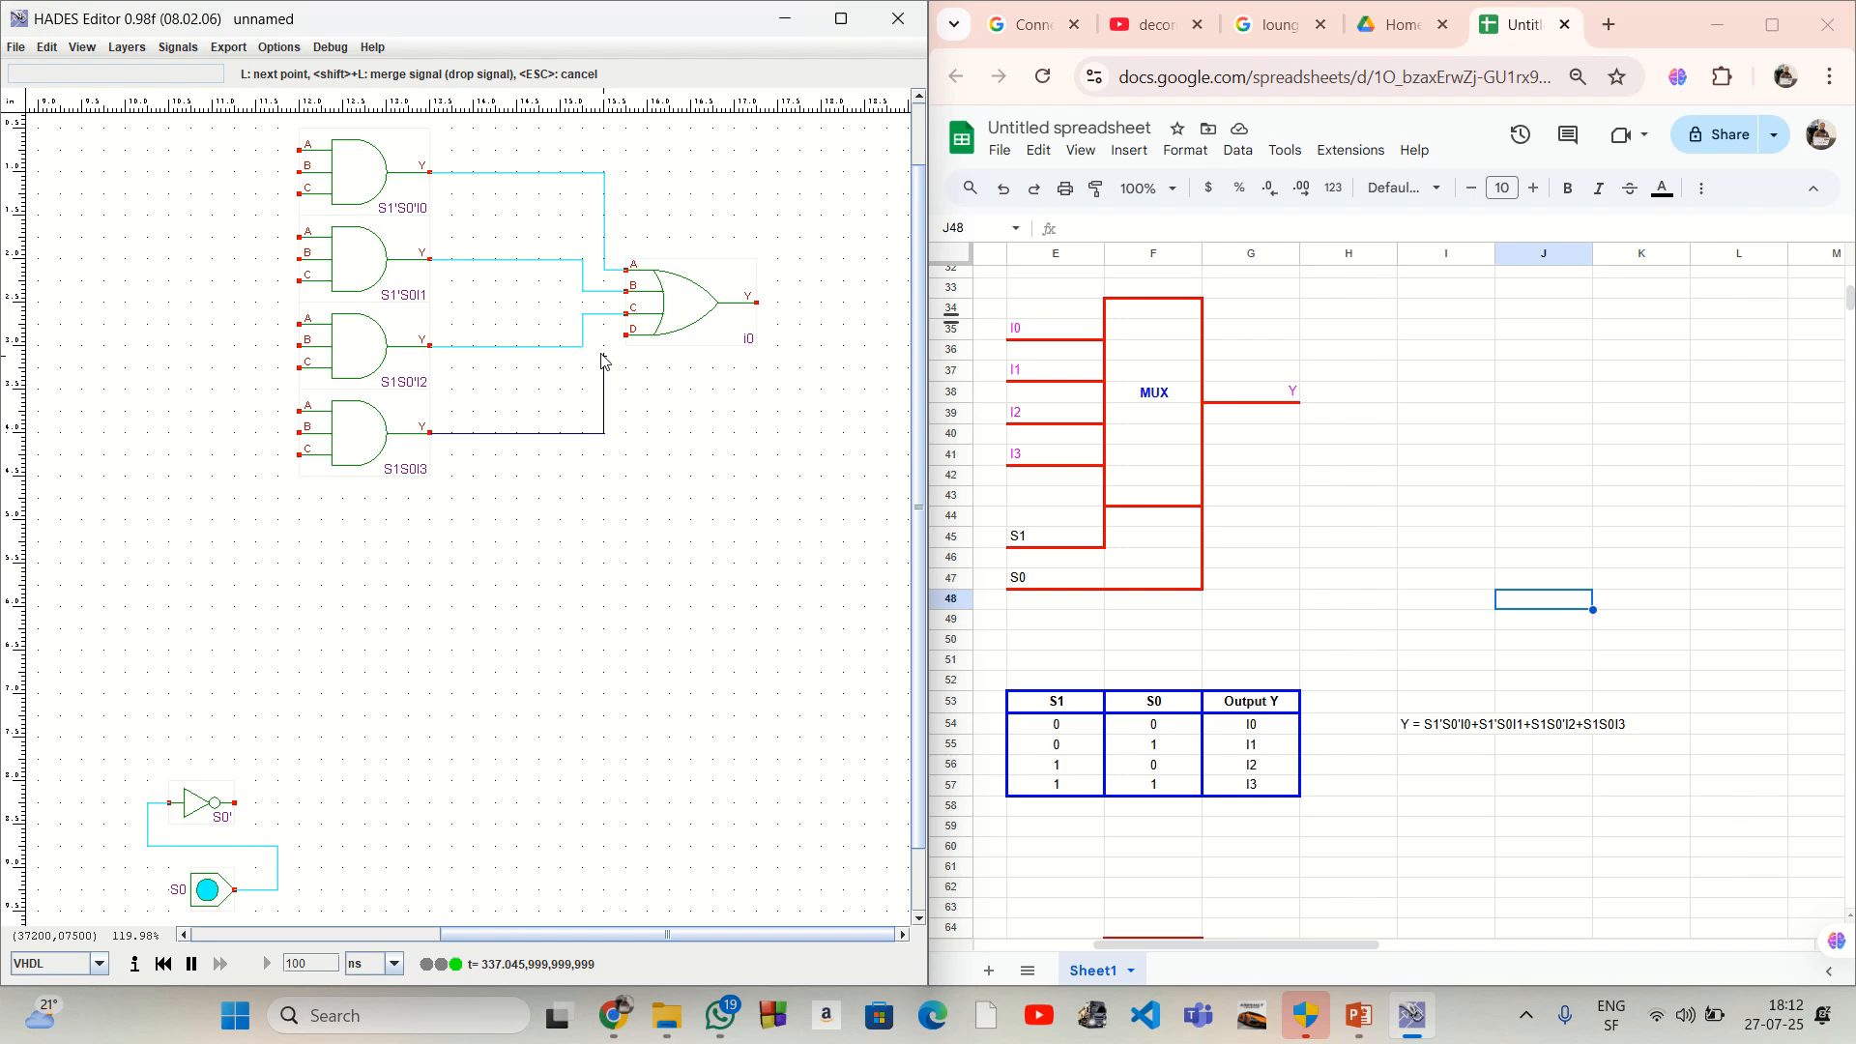
left_click(625, 336)
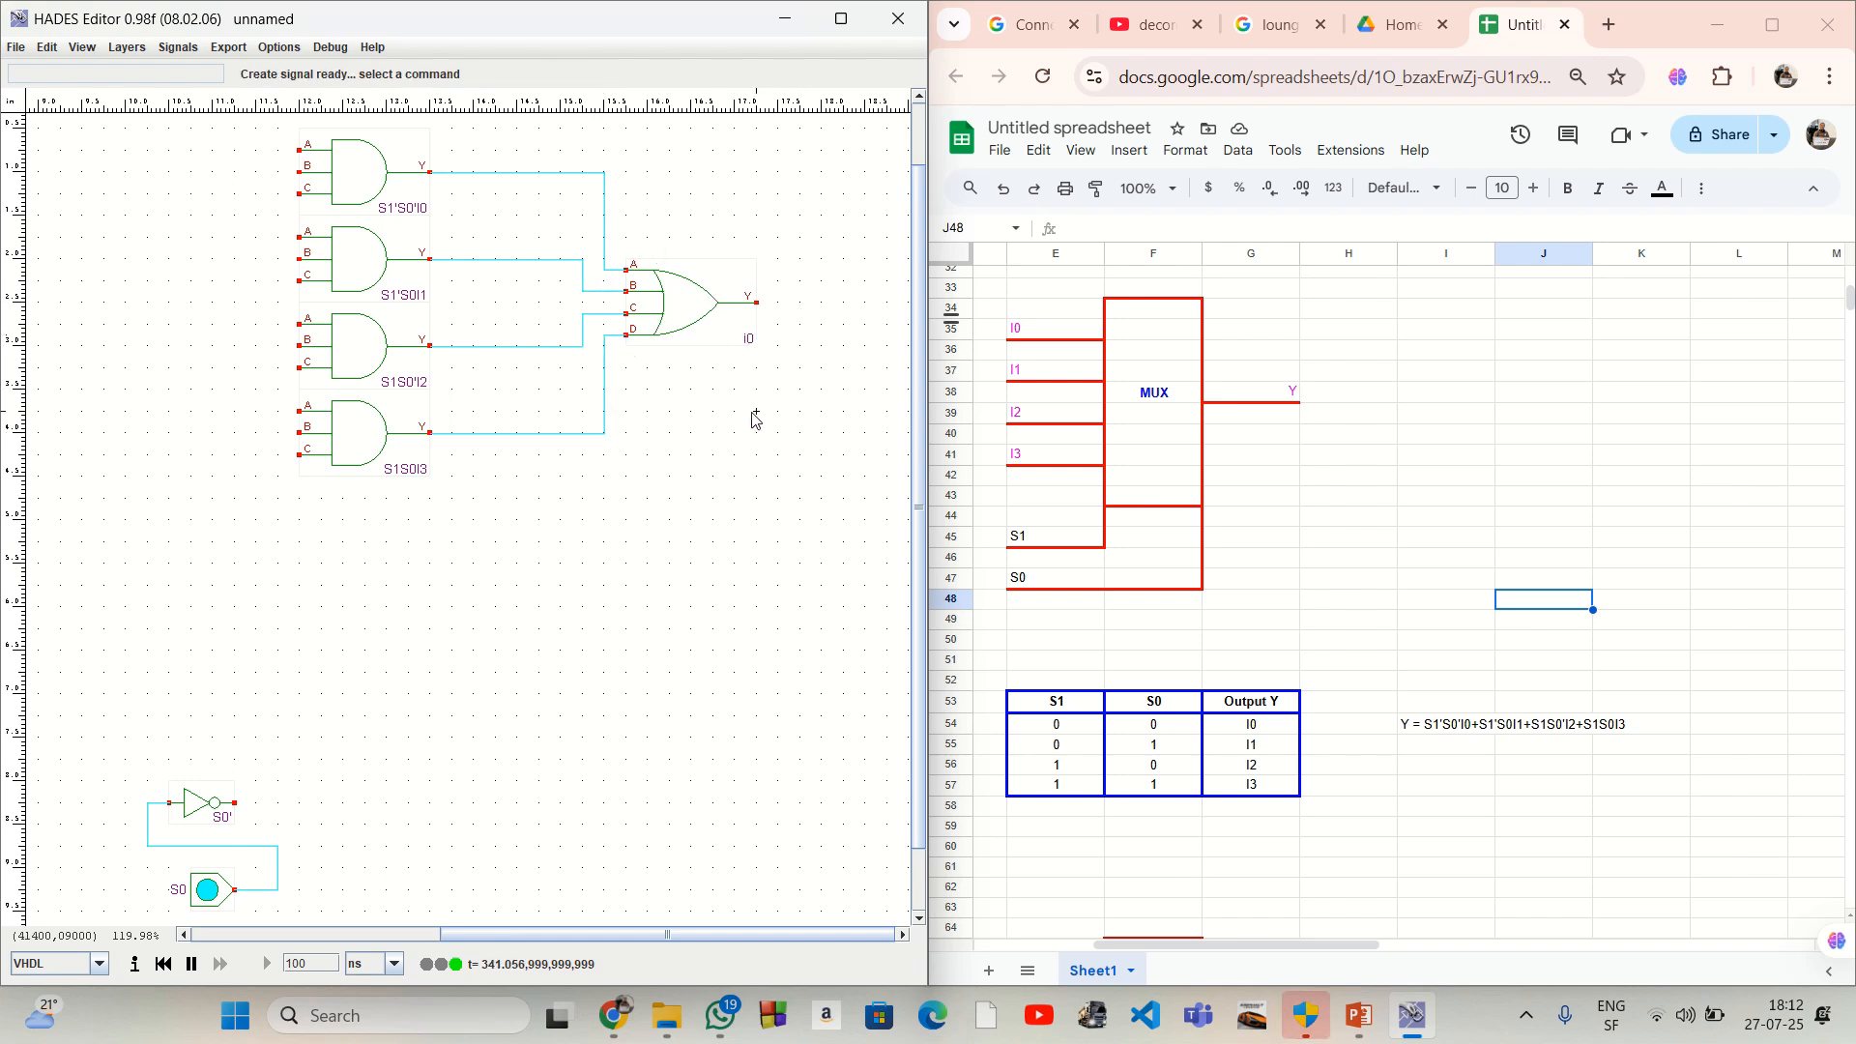
Step: Wire the I0, I1, I2 and I3 input pins straight across to input C of their matching AND gates
scroll(779, 402, "left", 5)
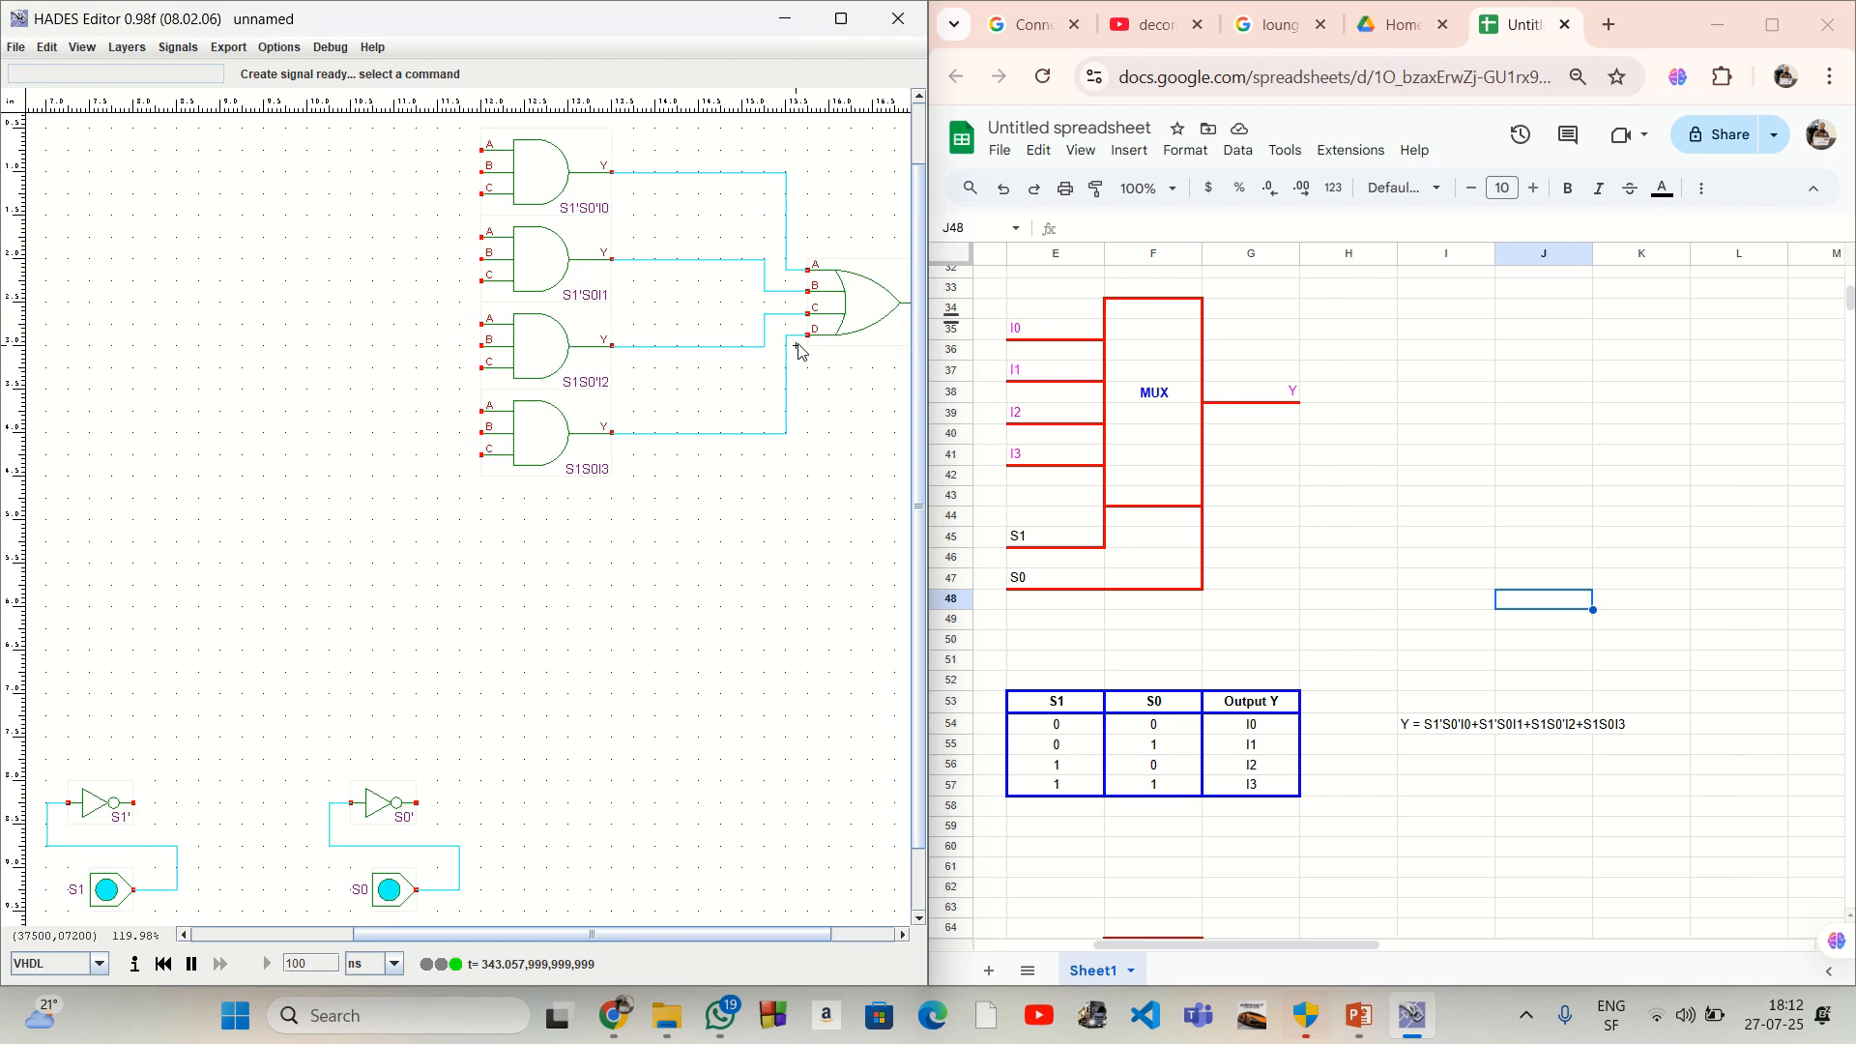
scroll(796, 353, "left", 3)
scroll(793, 358, "left", 3)
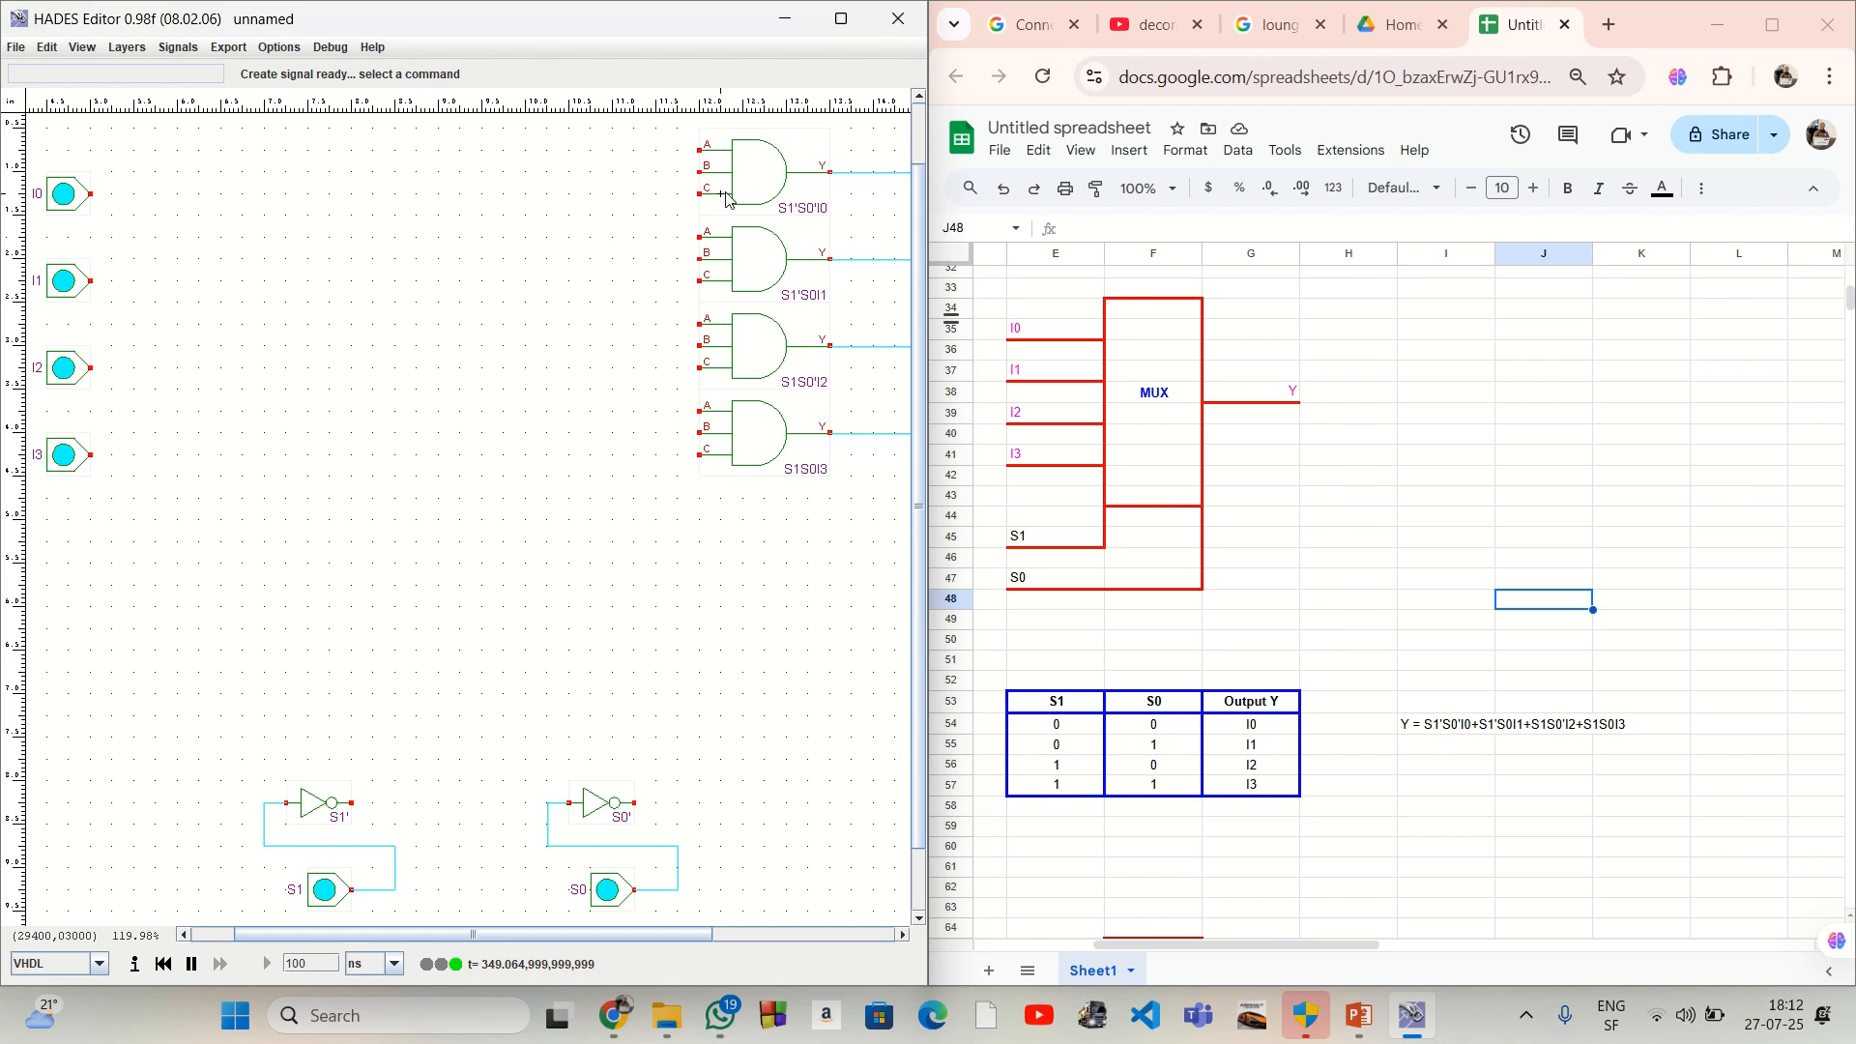
left_click(91, 194)
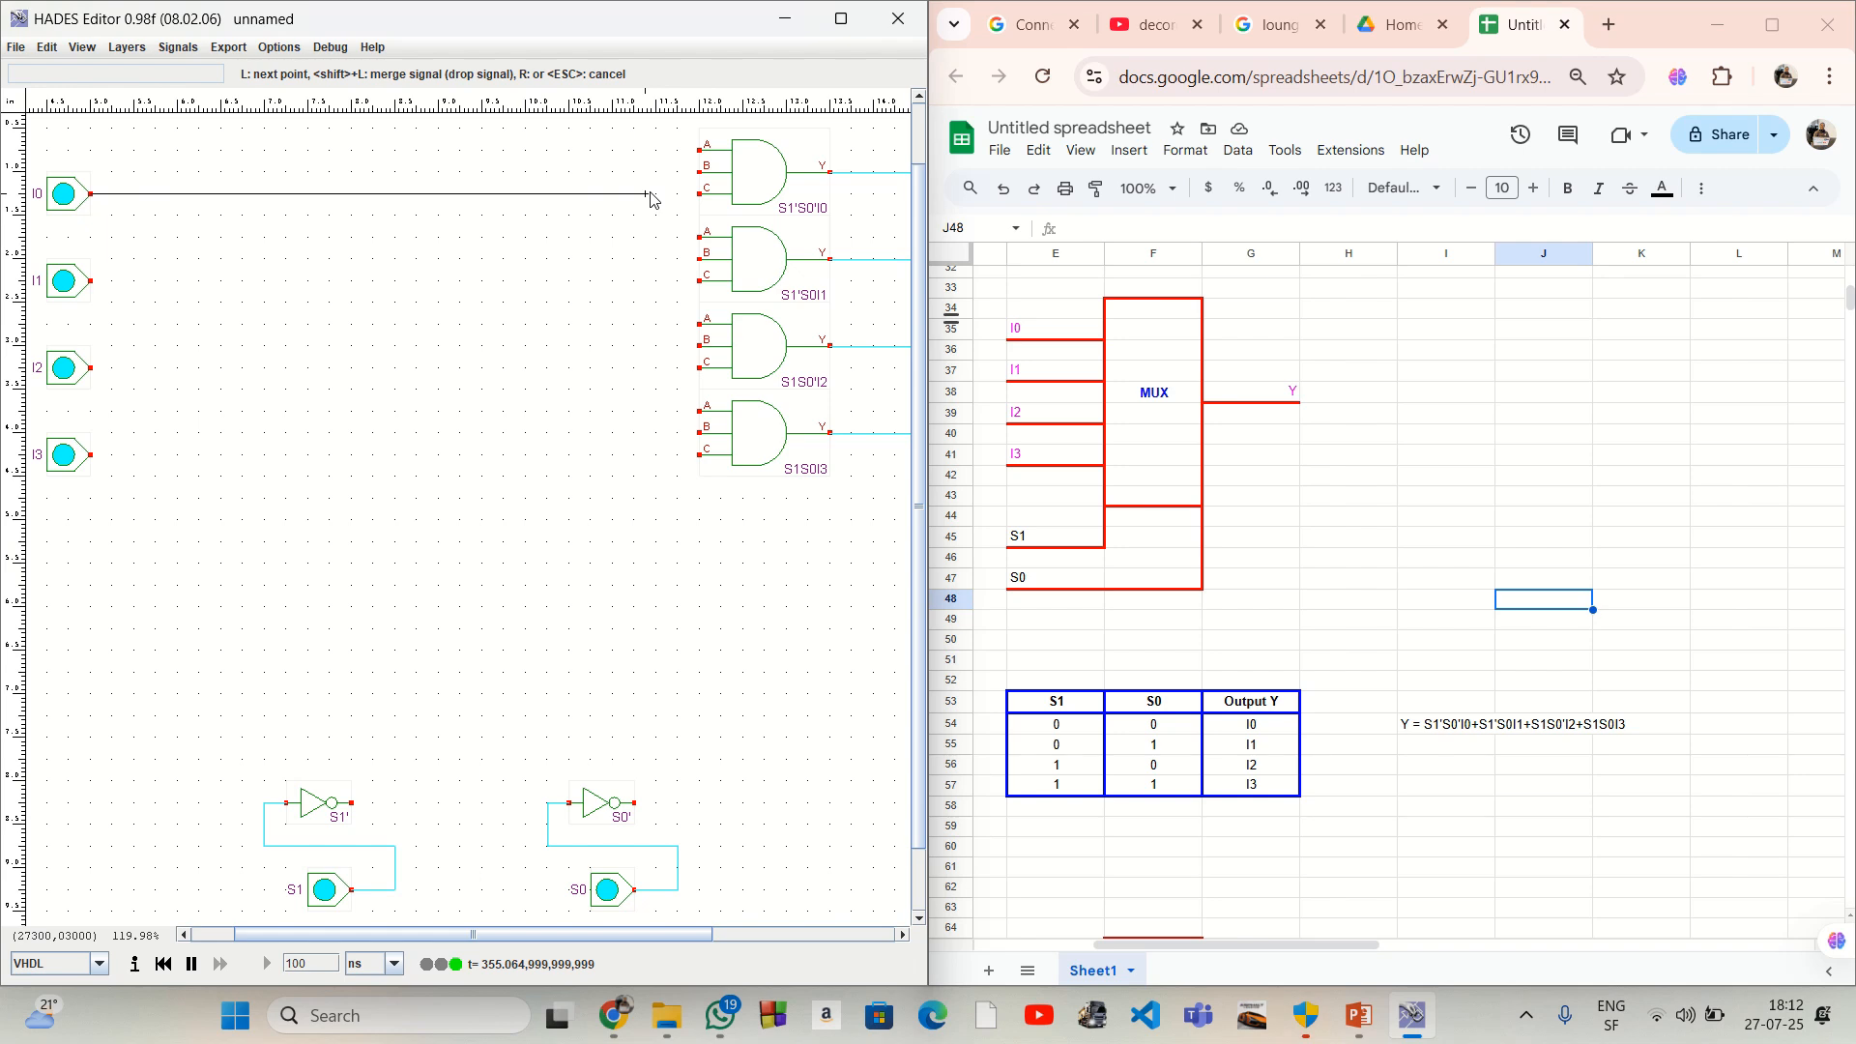
left_click(701, 195)
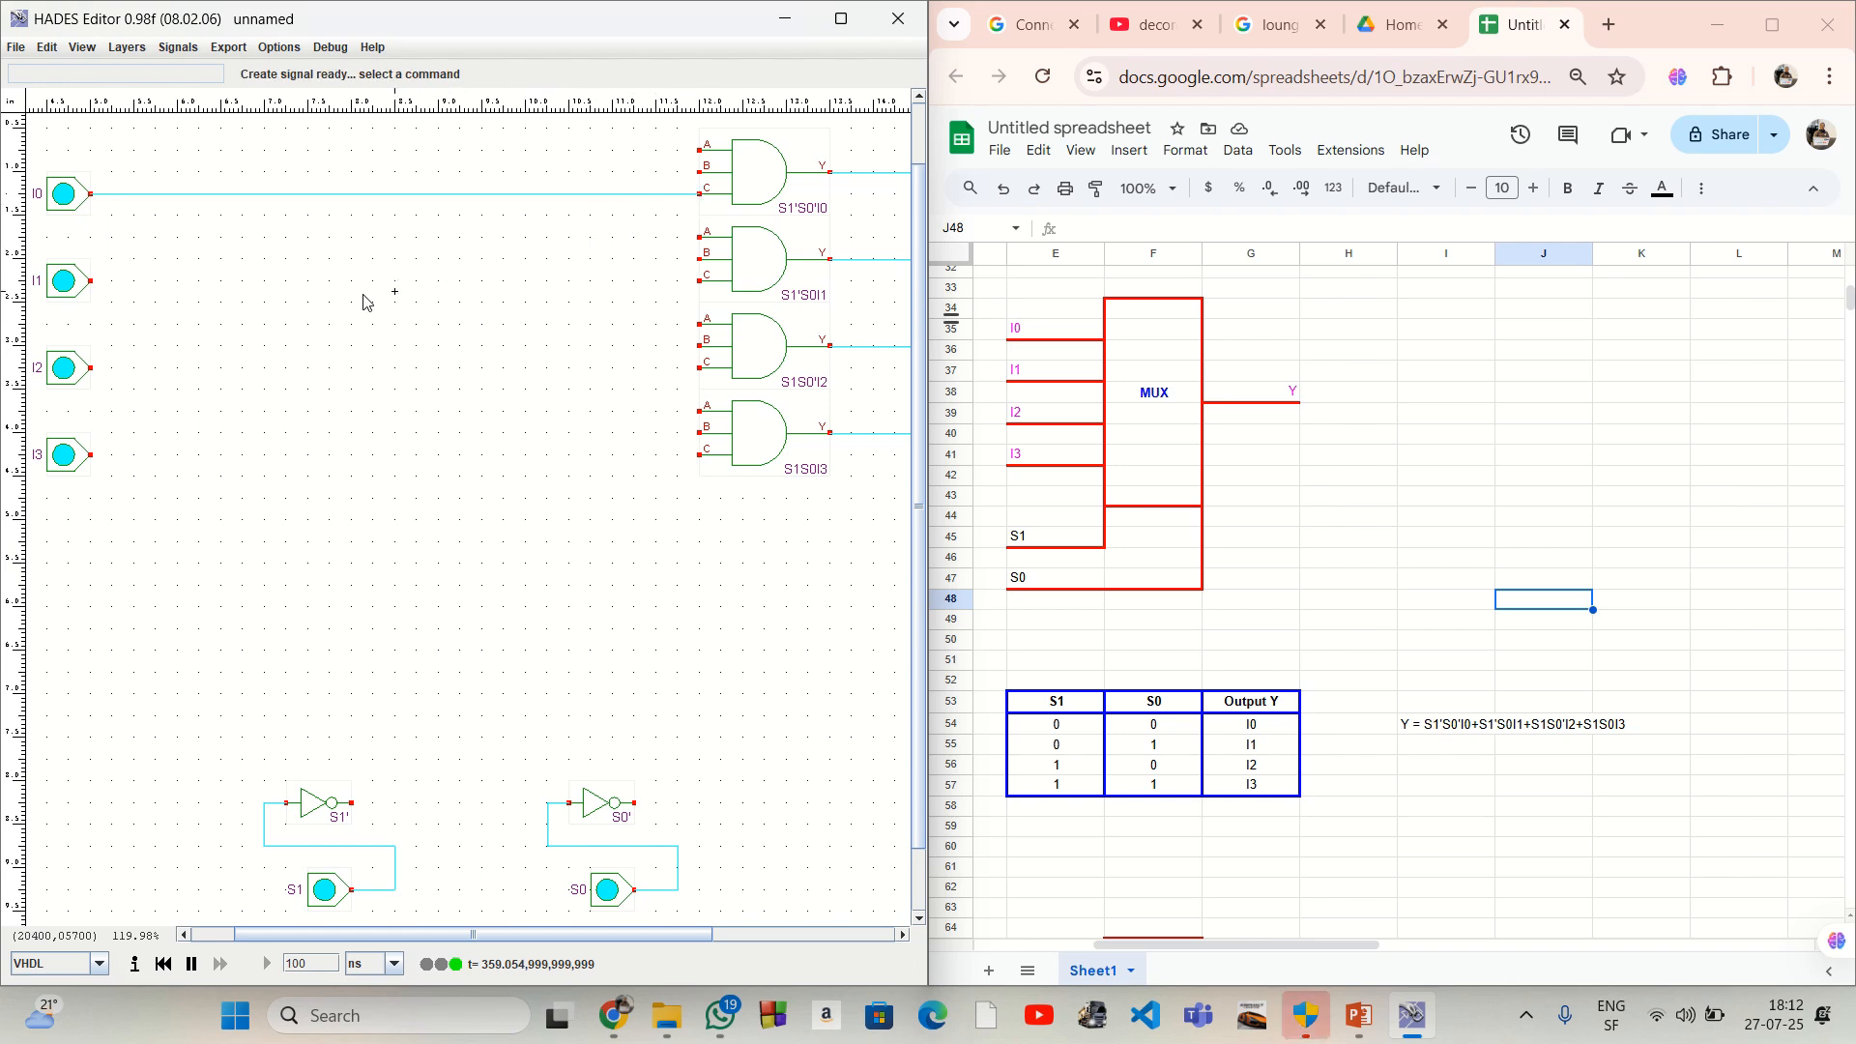
left_click(89, 282)
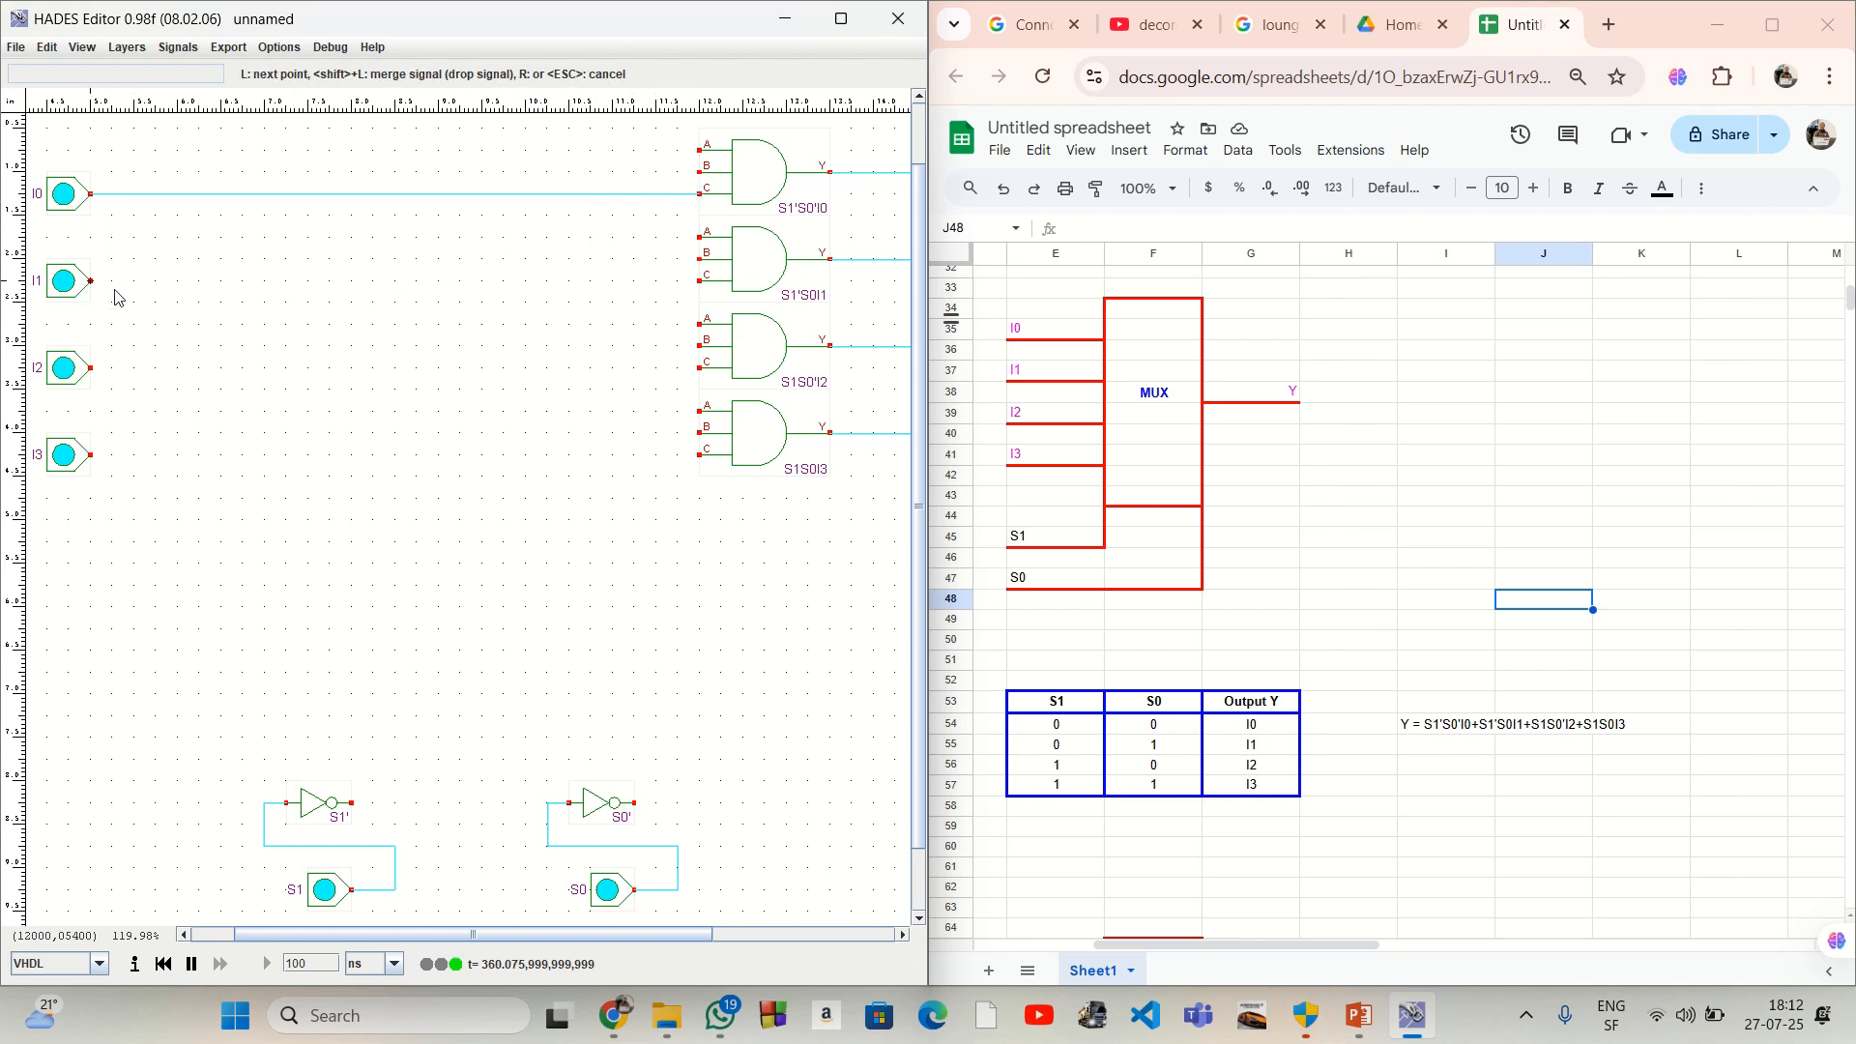
left_click(701, 283)
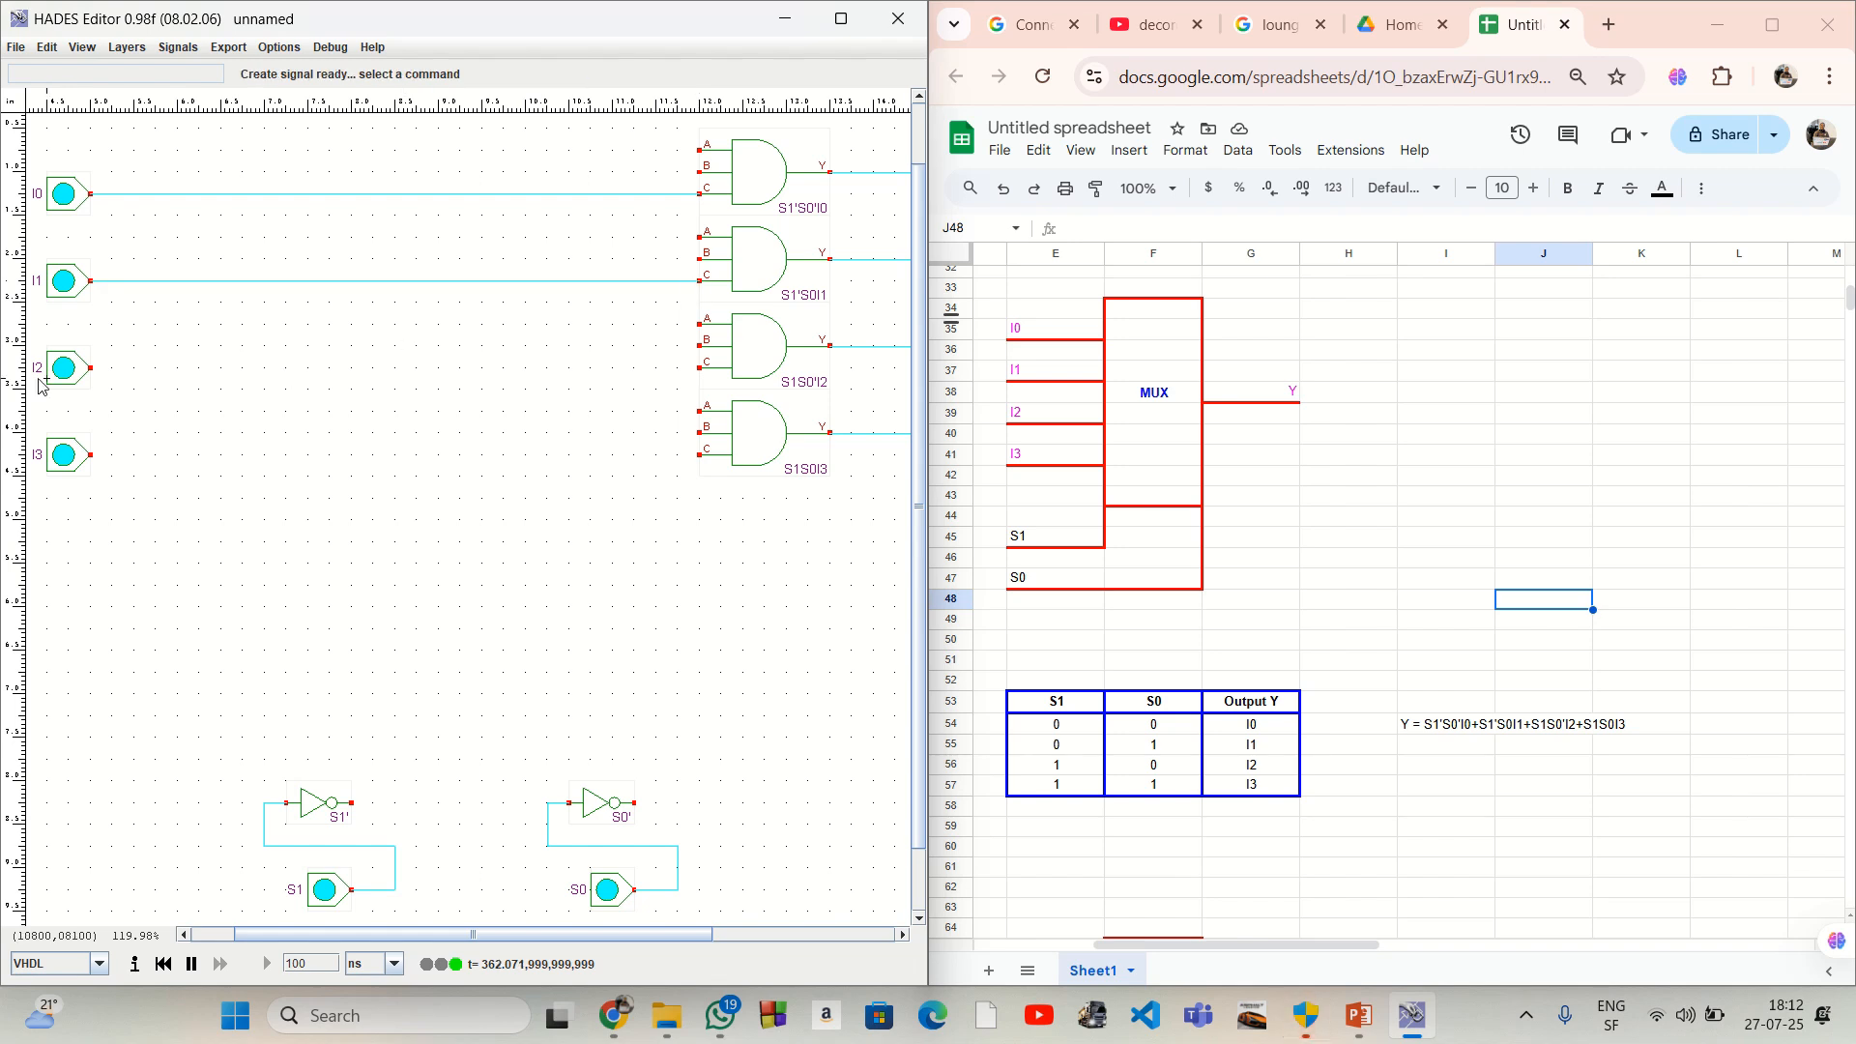
left_click(93, 369)
left_click(701, 369)
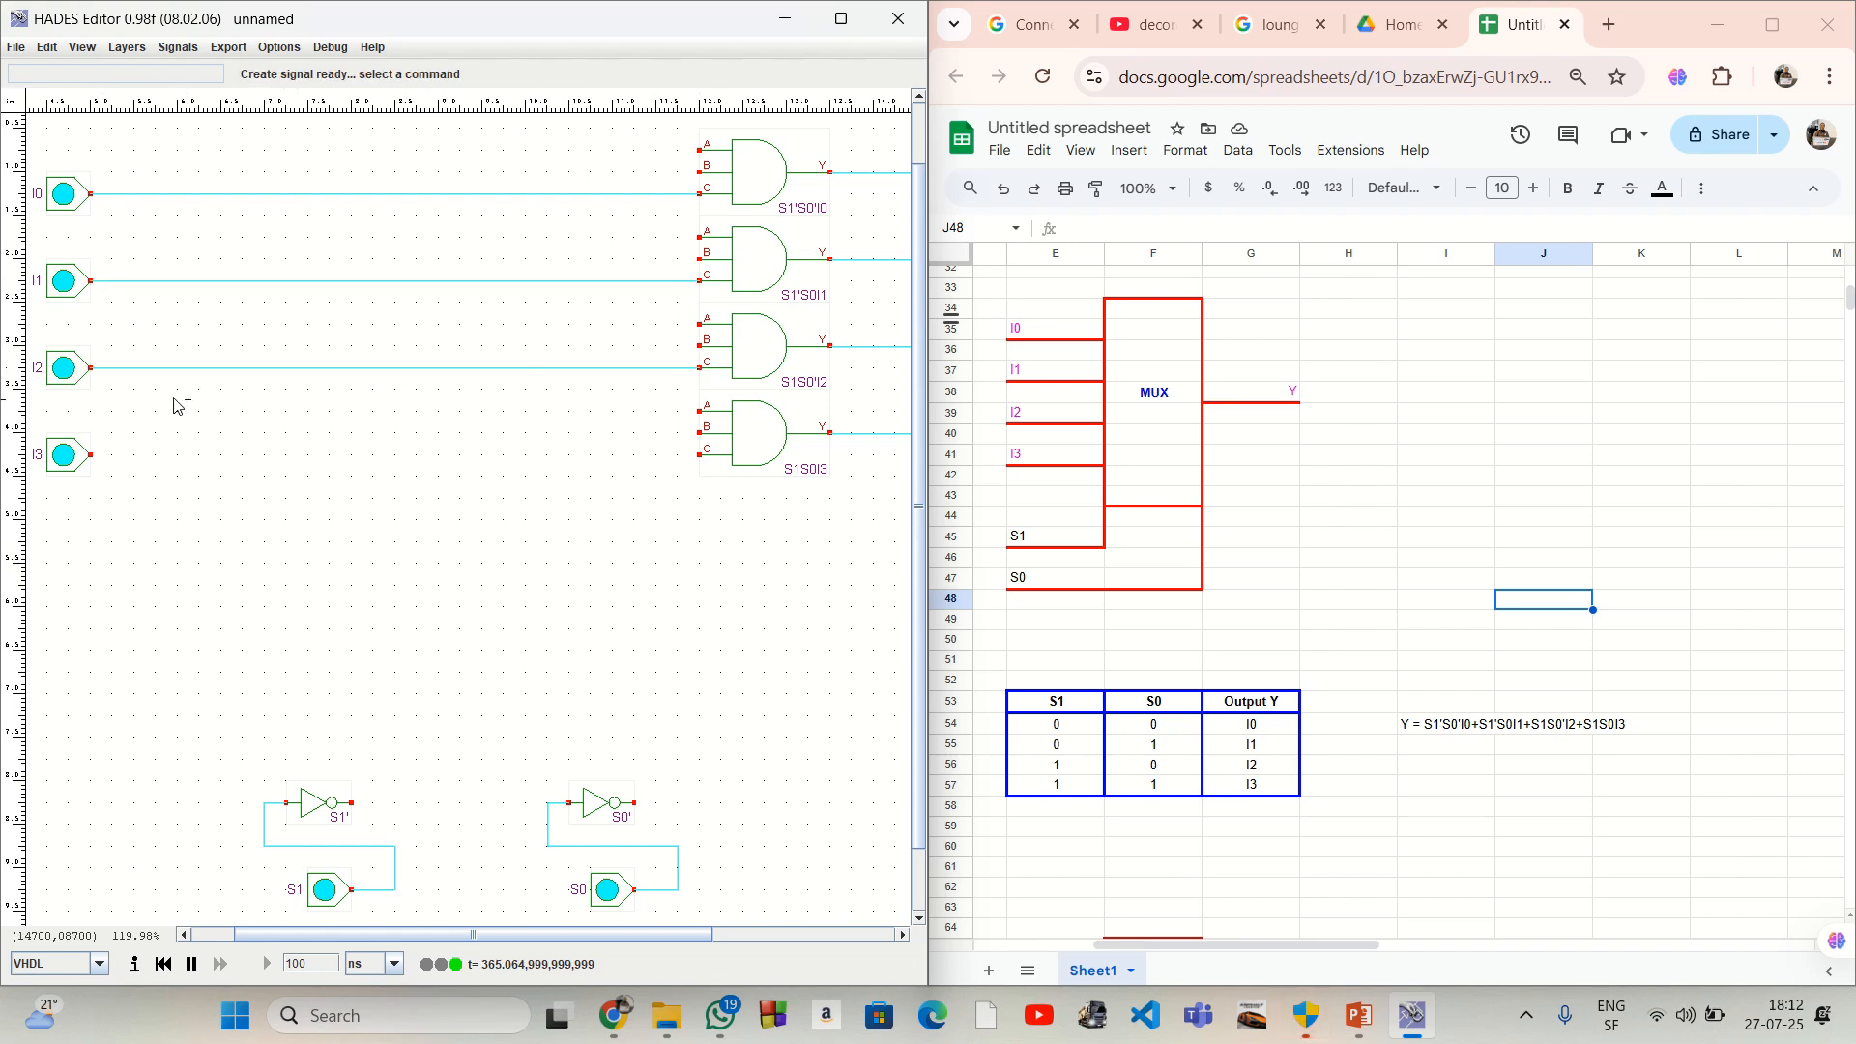
left_click(91, 455)
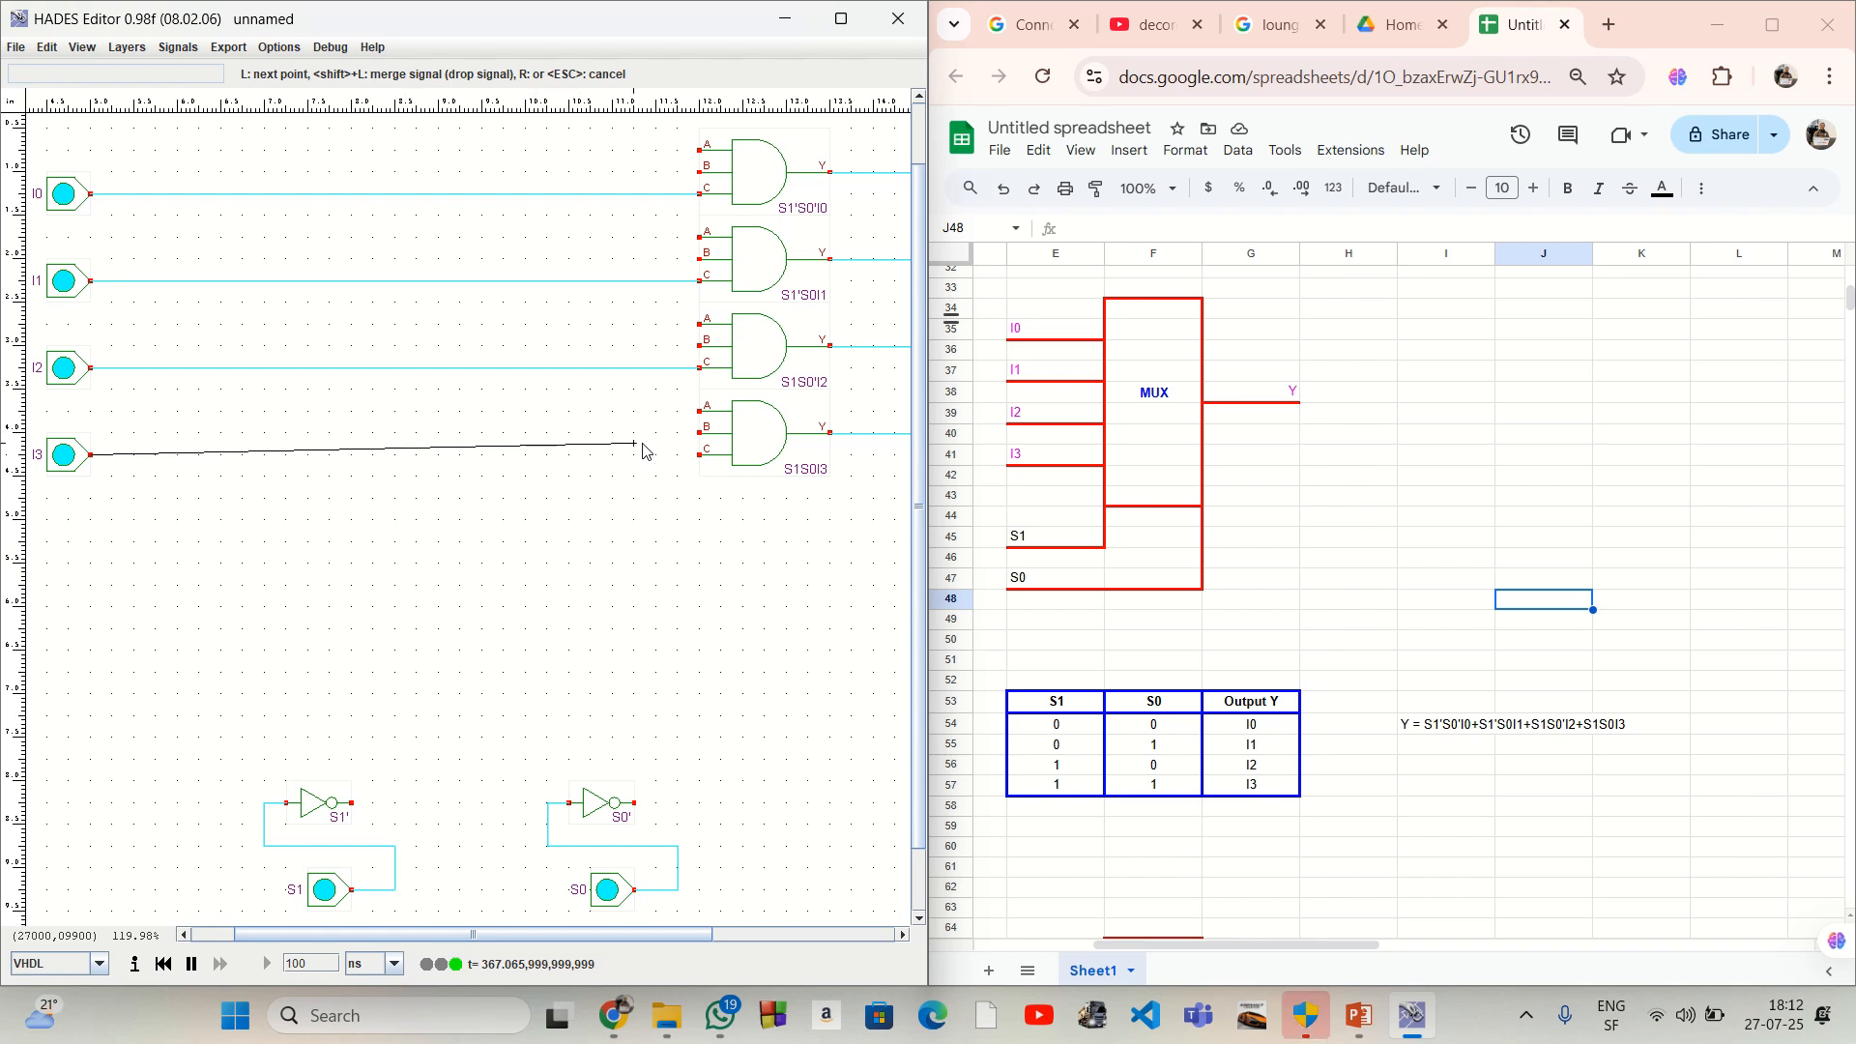
left_click(700, 456)
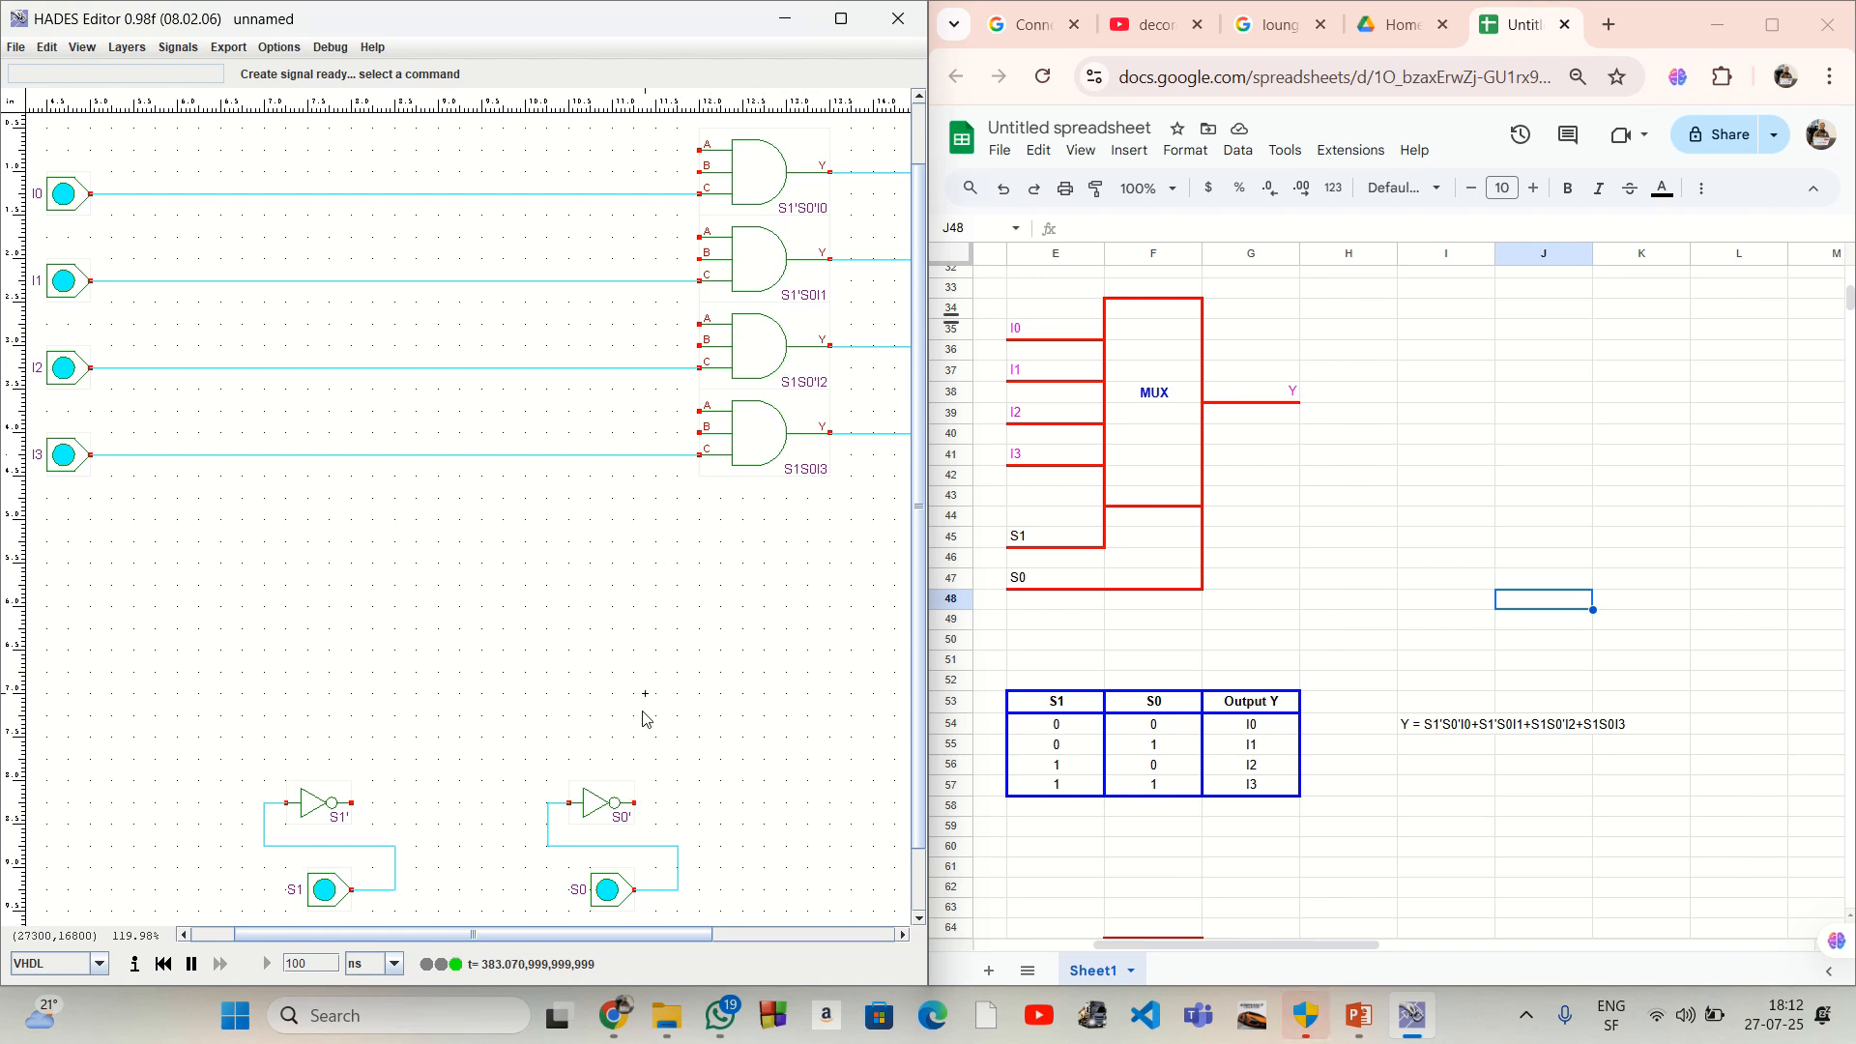
Step: Wire the S0' inverter's output up to input B of the S1S0'I2 AND gate
left_click(640, 805)
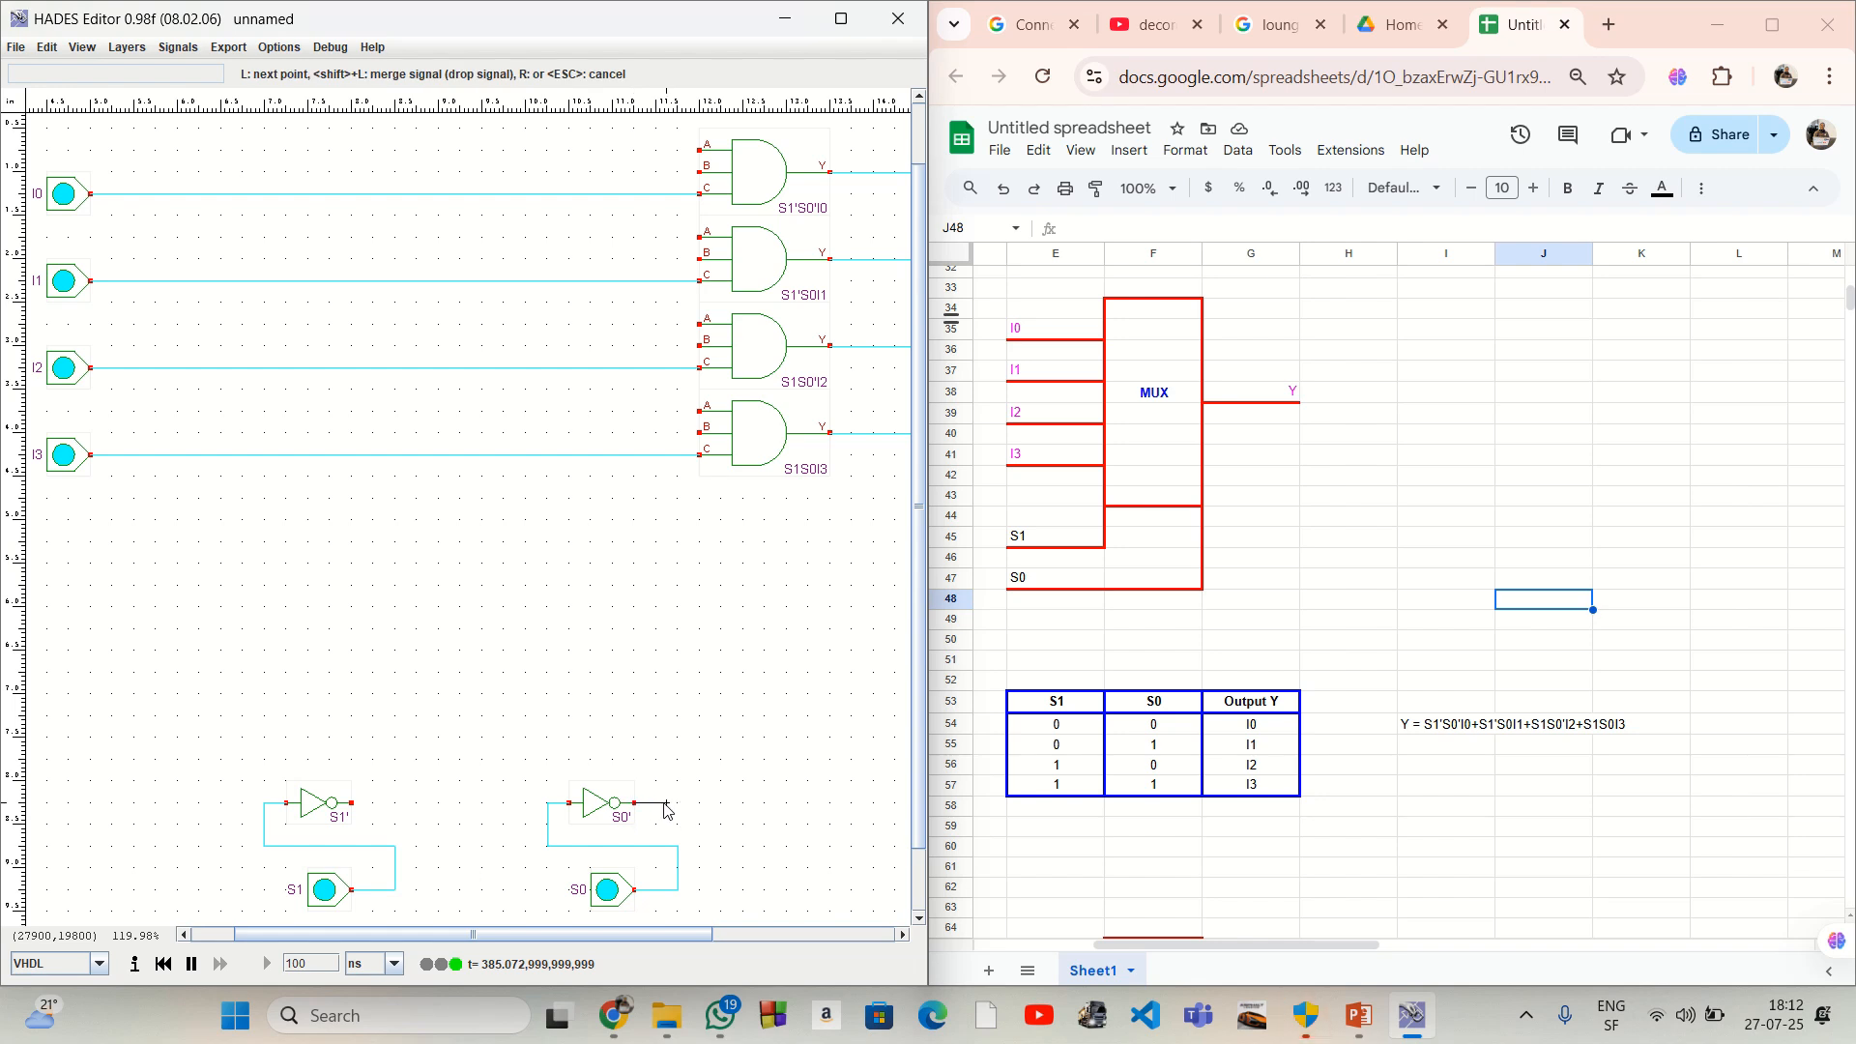
left_click(657, 802)
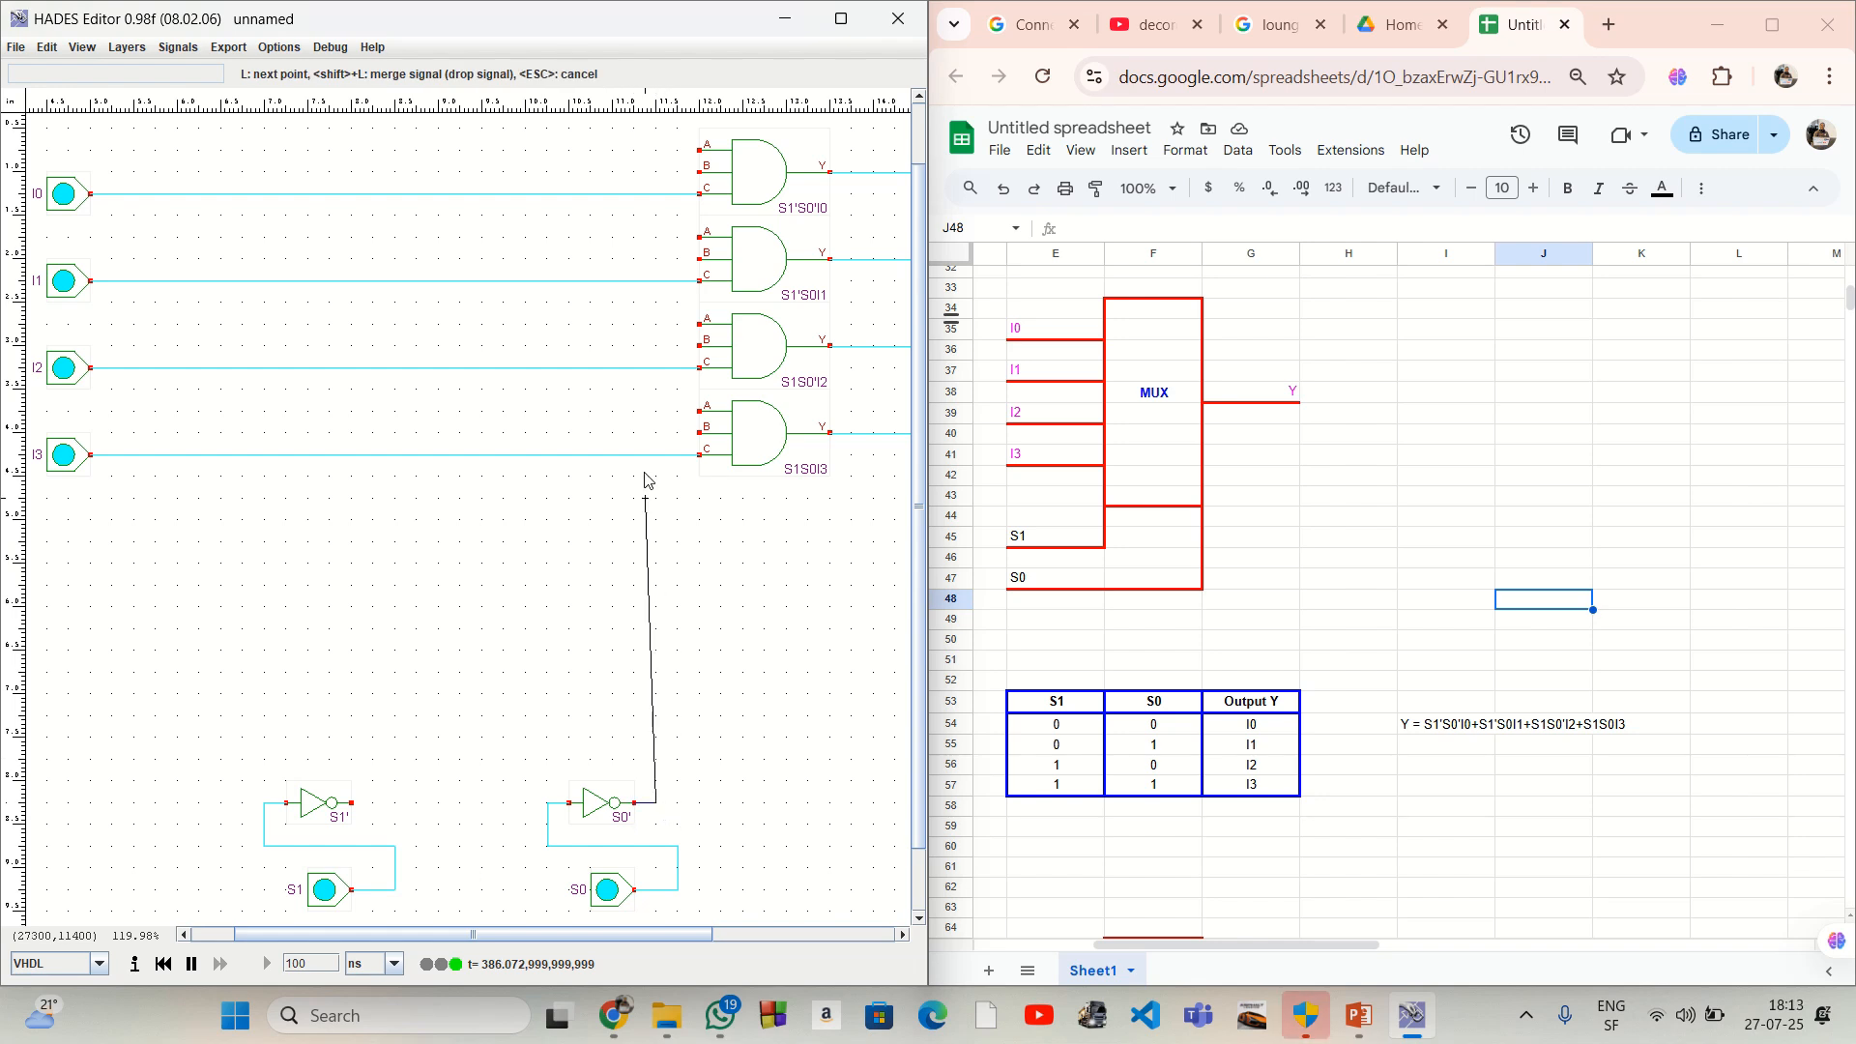
left_click(656, 345)
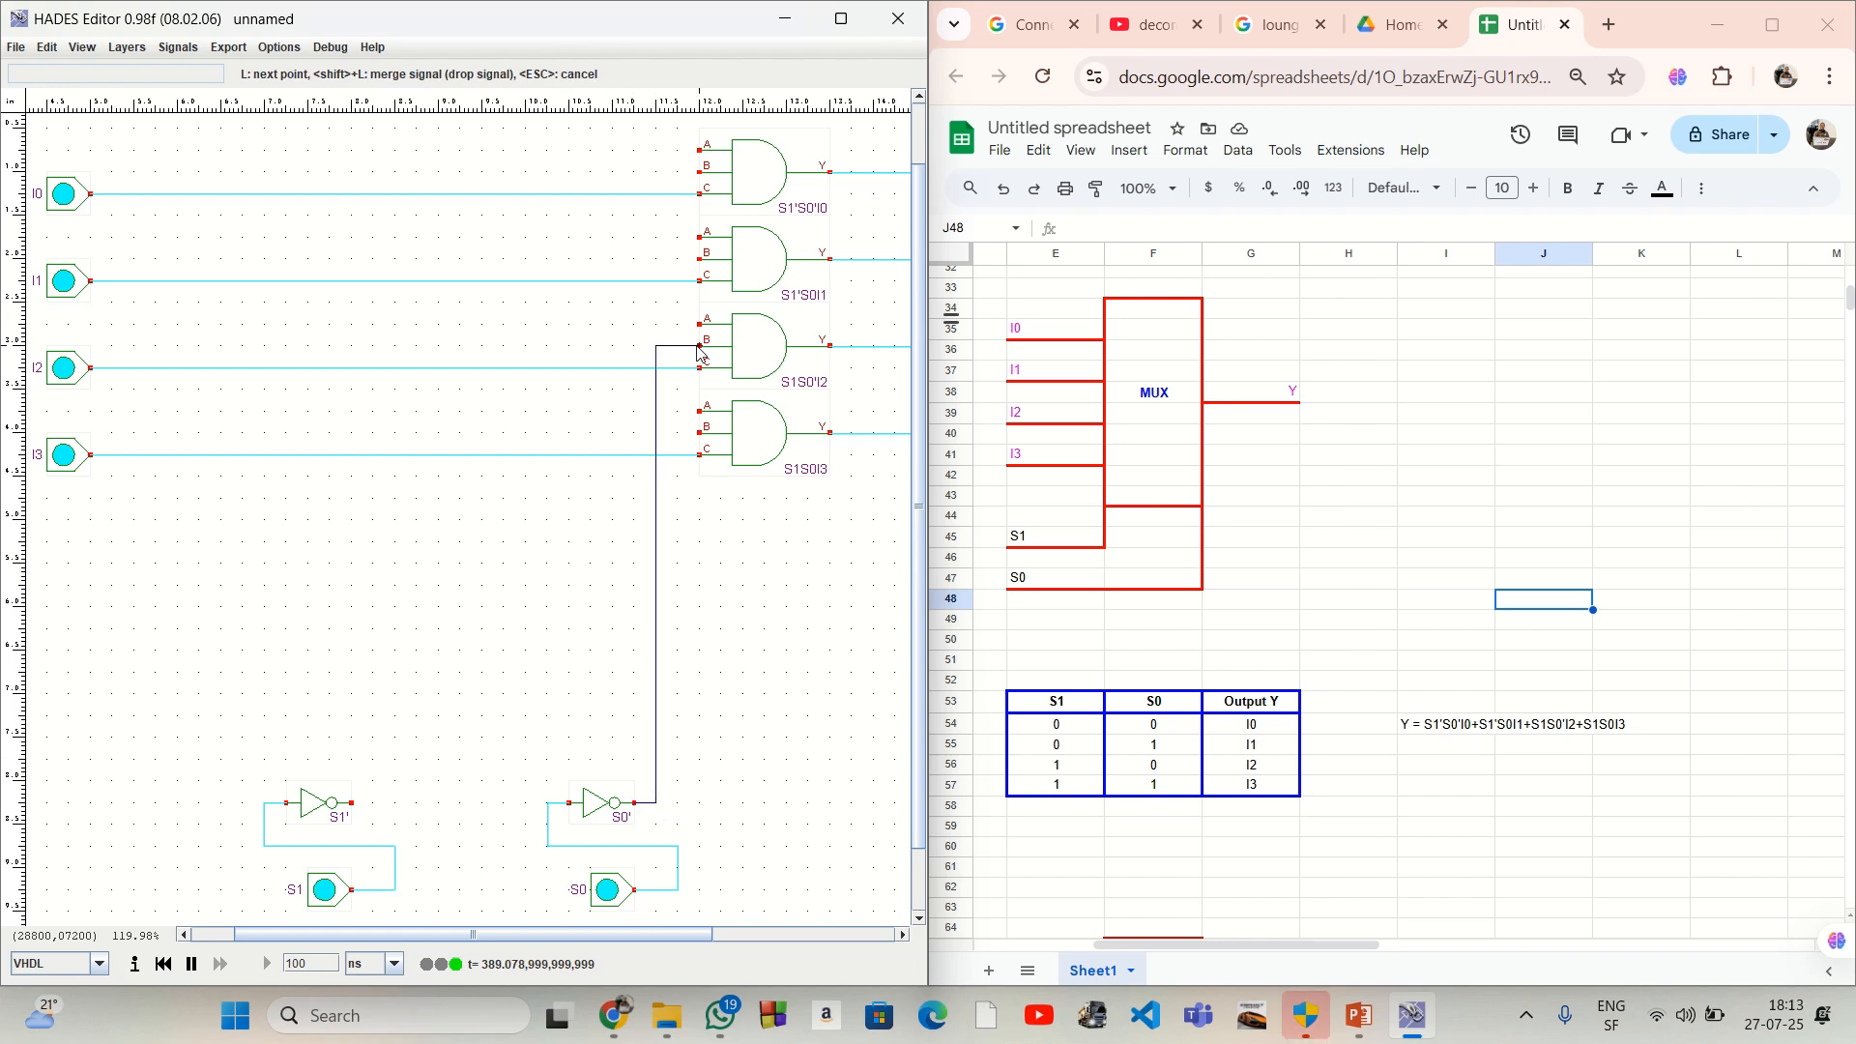
left_click(699, 346)
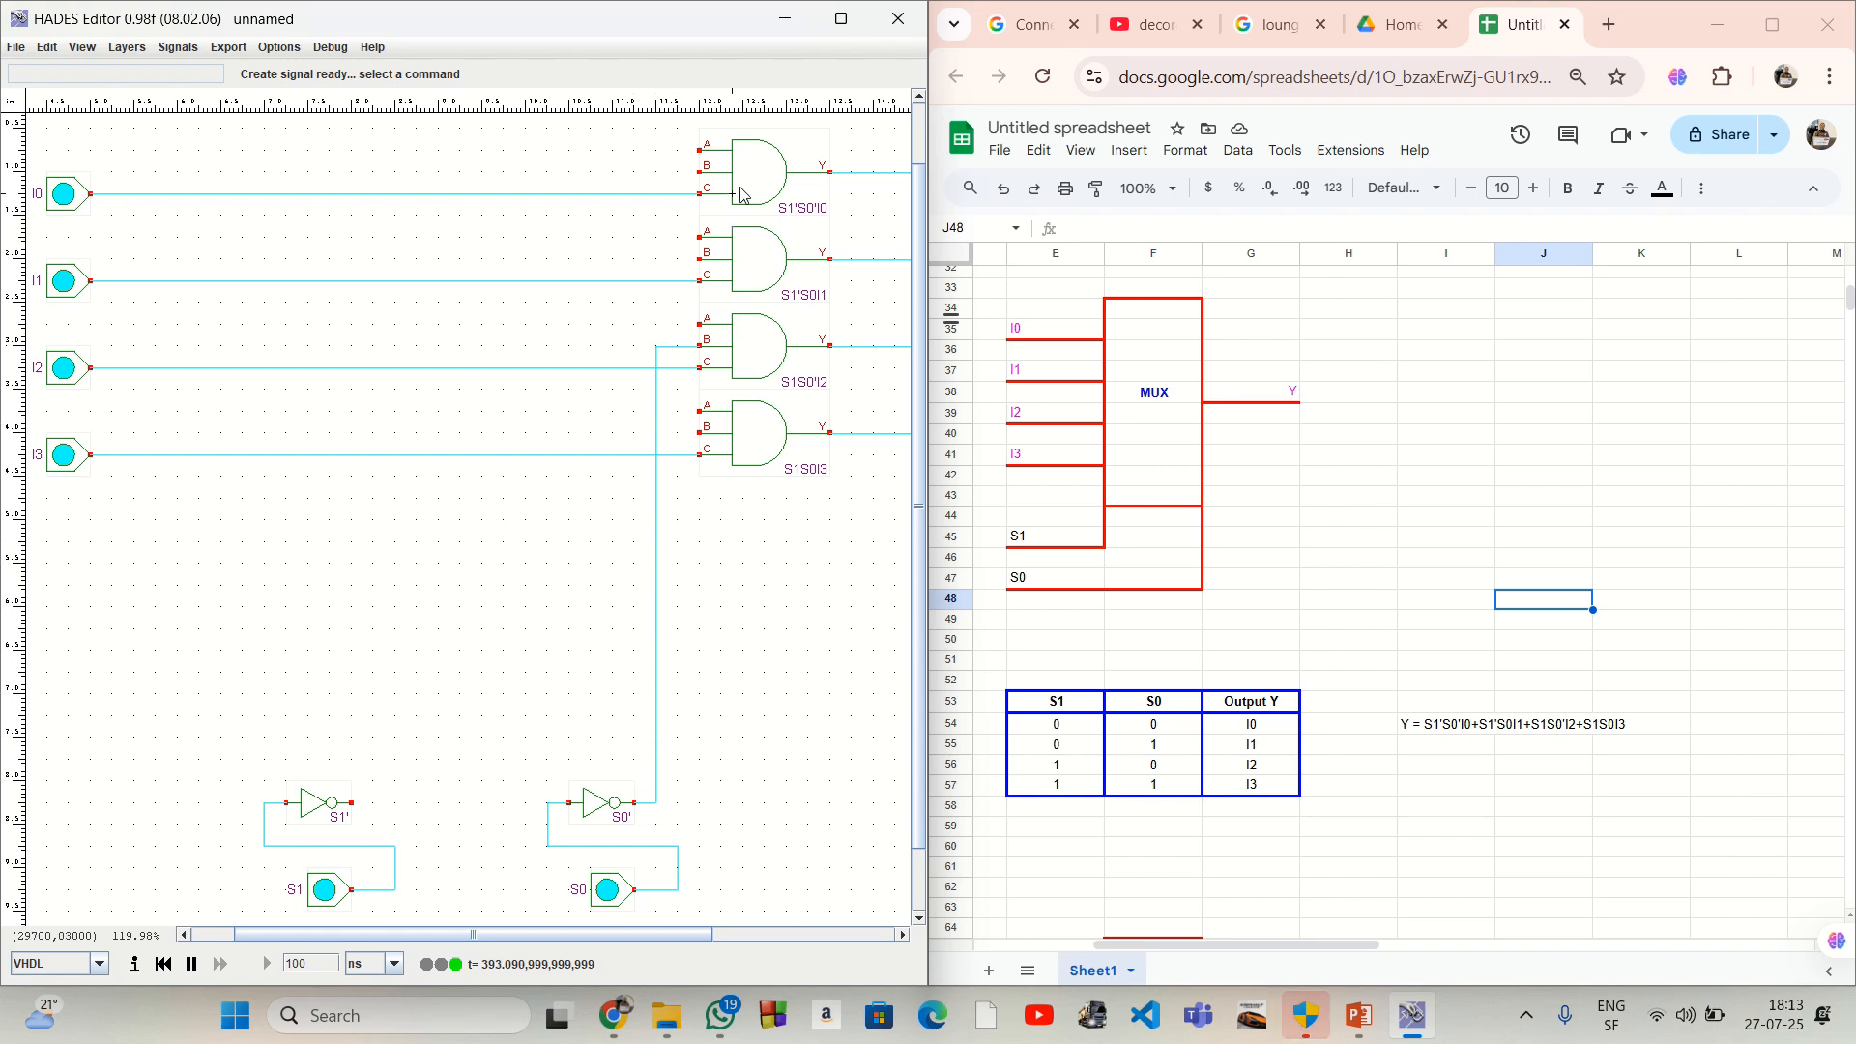
Step: Branch the S0' wire from its corner beside the S1S0'I2 gate to input B of the S1'S0'I0 AND gate
right_click(657, 357)
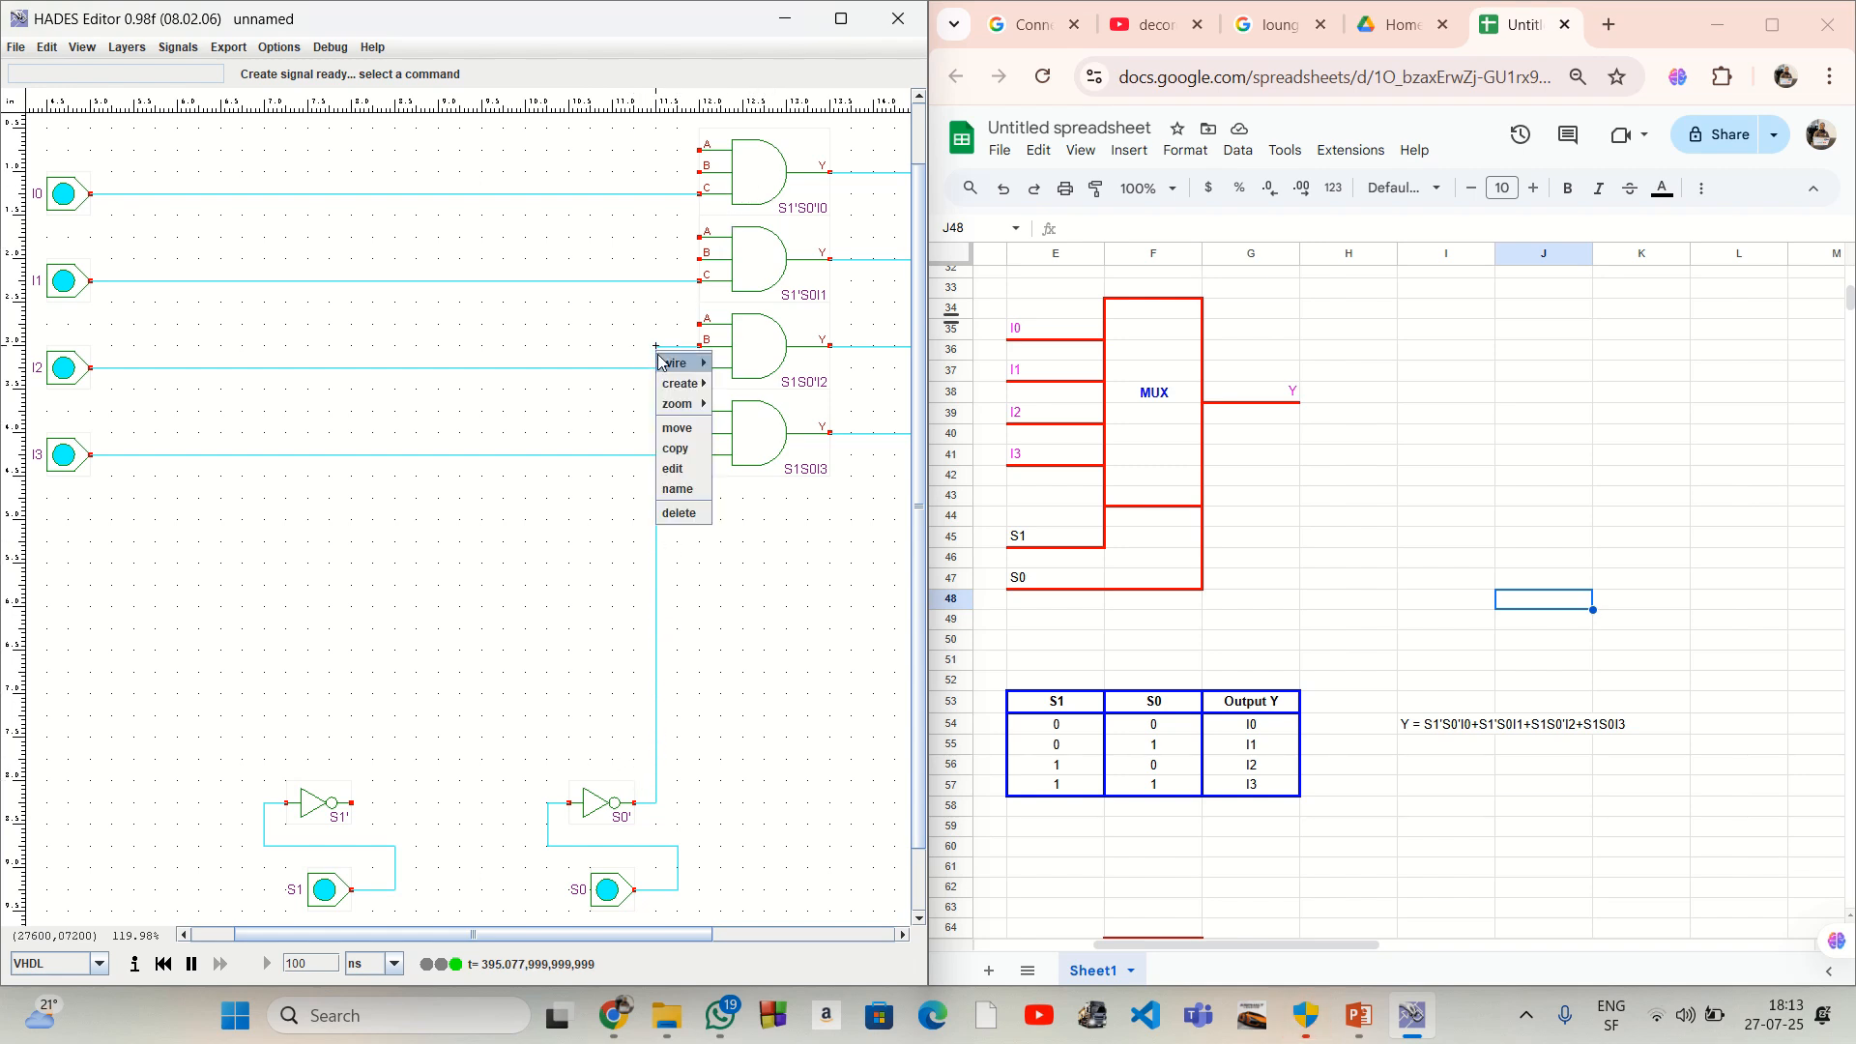
mouse_move(689, 367)
left_click(739, 401)
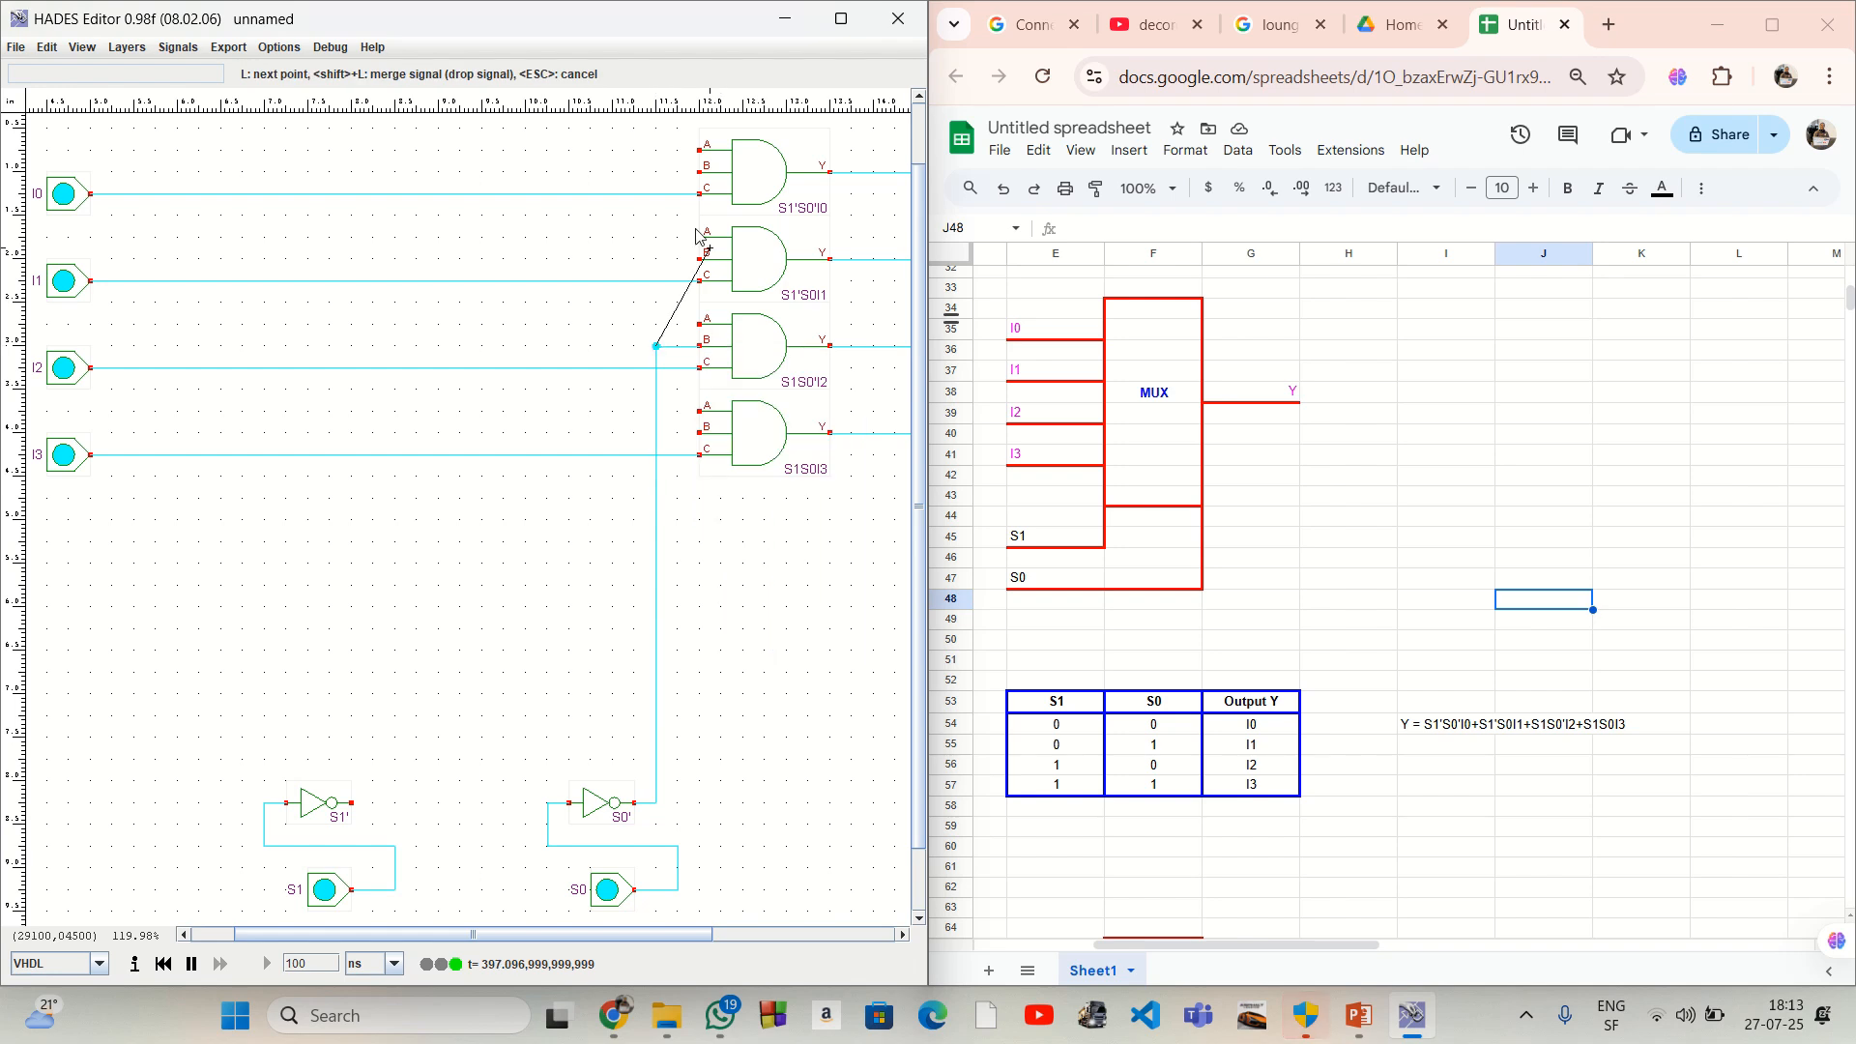
left_click(656, 172)
left_click(701, 173)
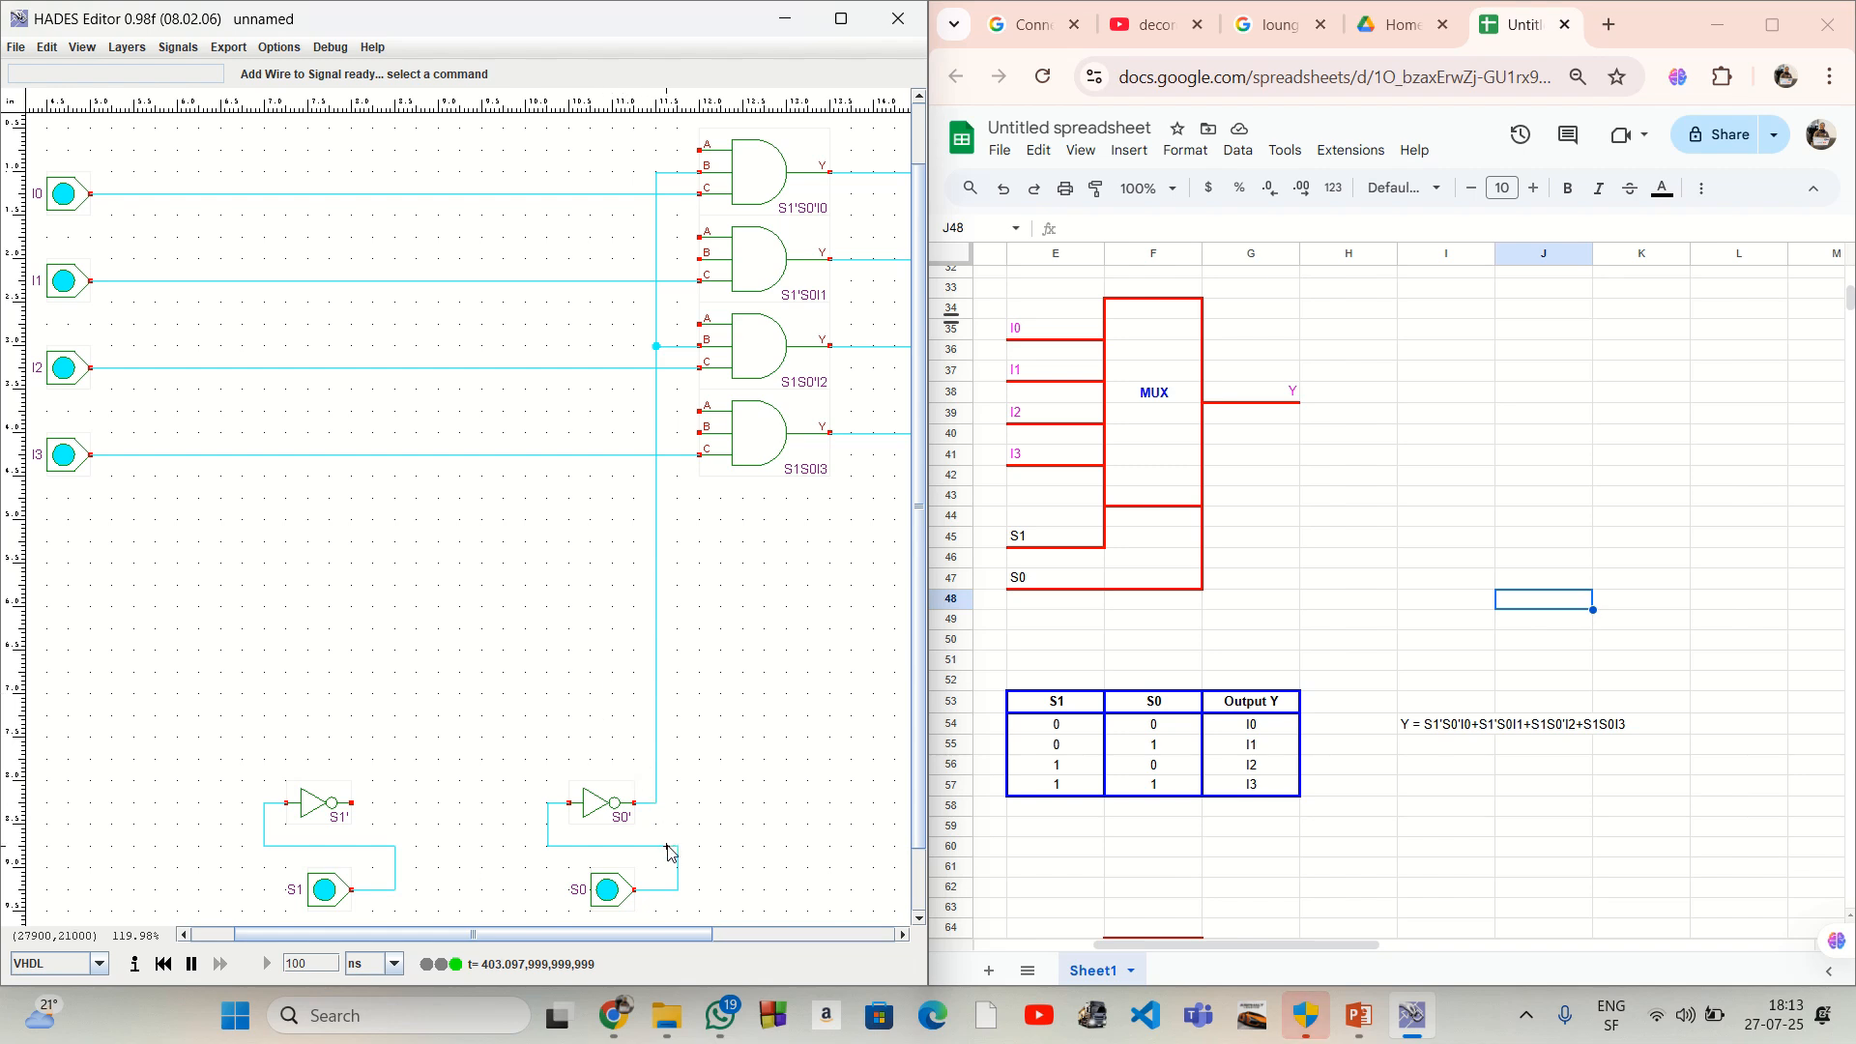
Step: Branch the S0 signal from the corner before its inverter to input B of the S1S0I3 AND gate
right_click(548, 804)
mouse_move(563, 818)
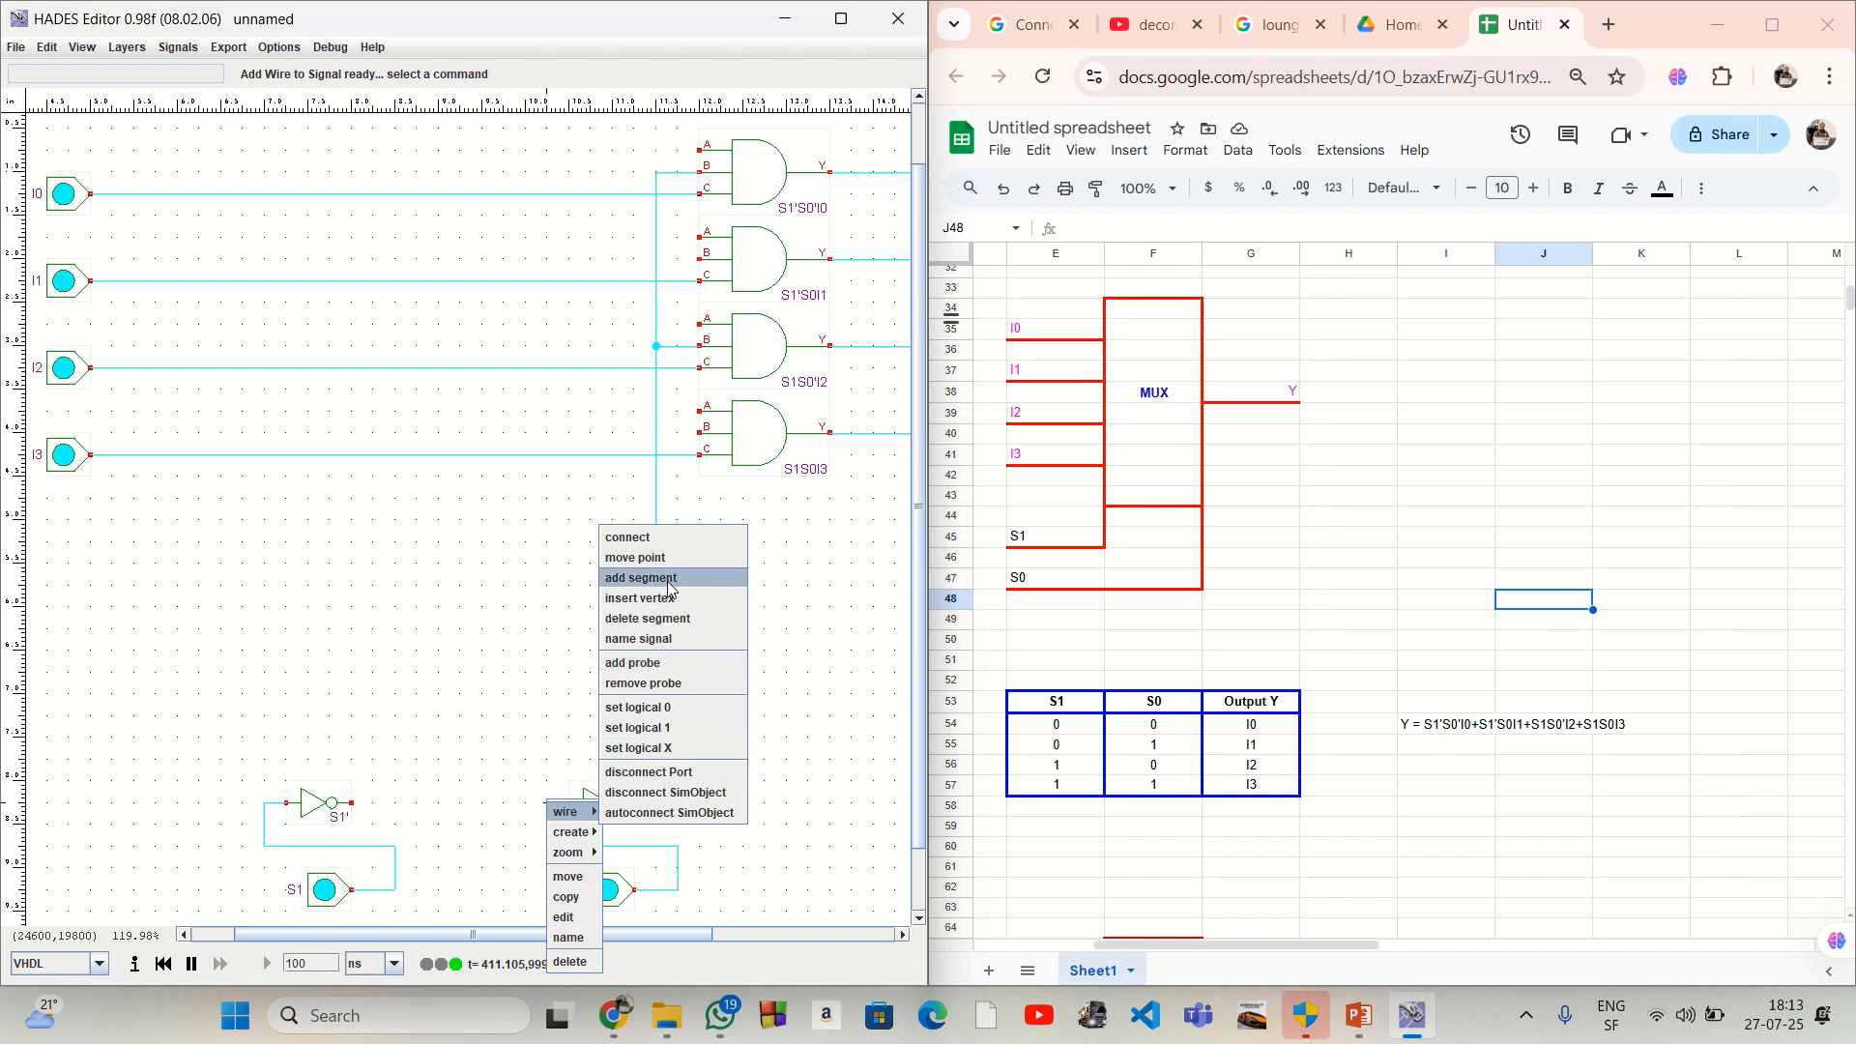
left_click(668, 580)
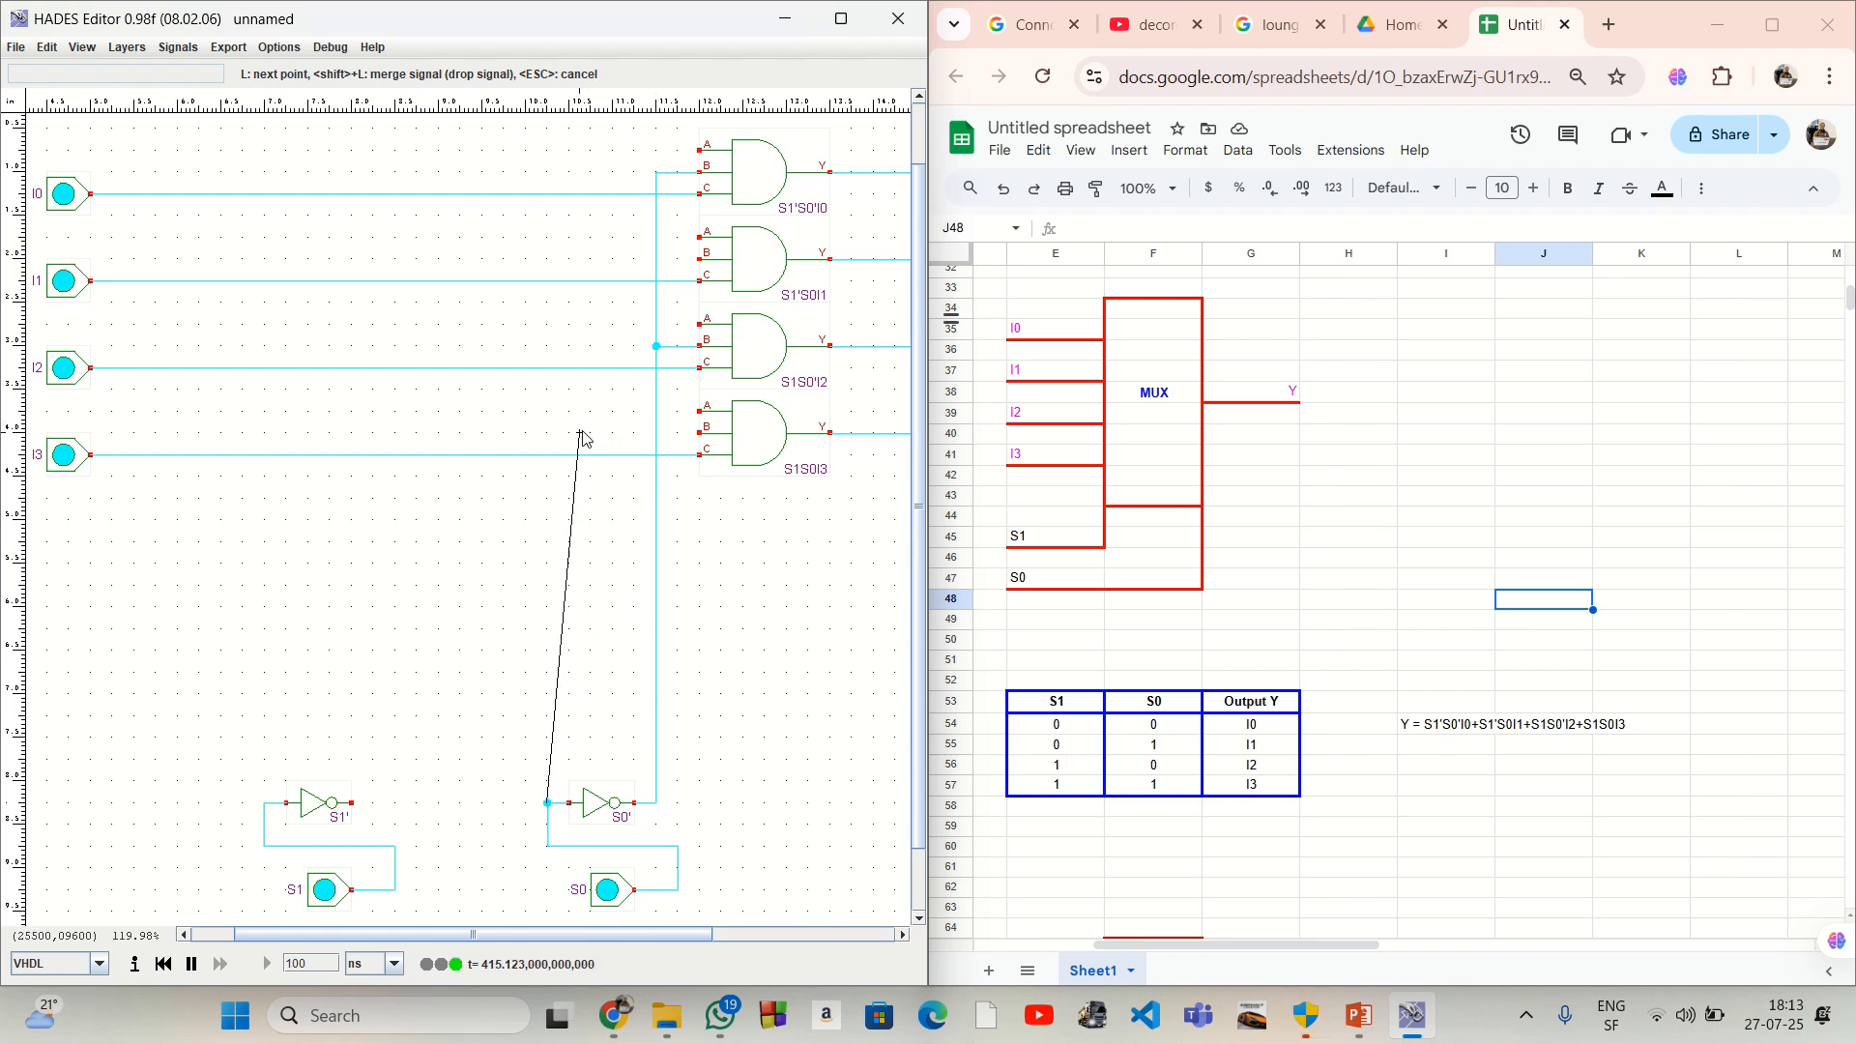
left_click(547, 434)
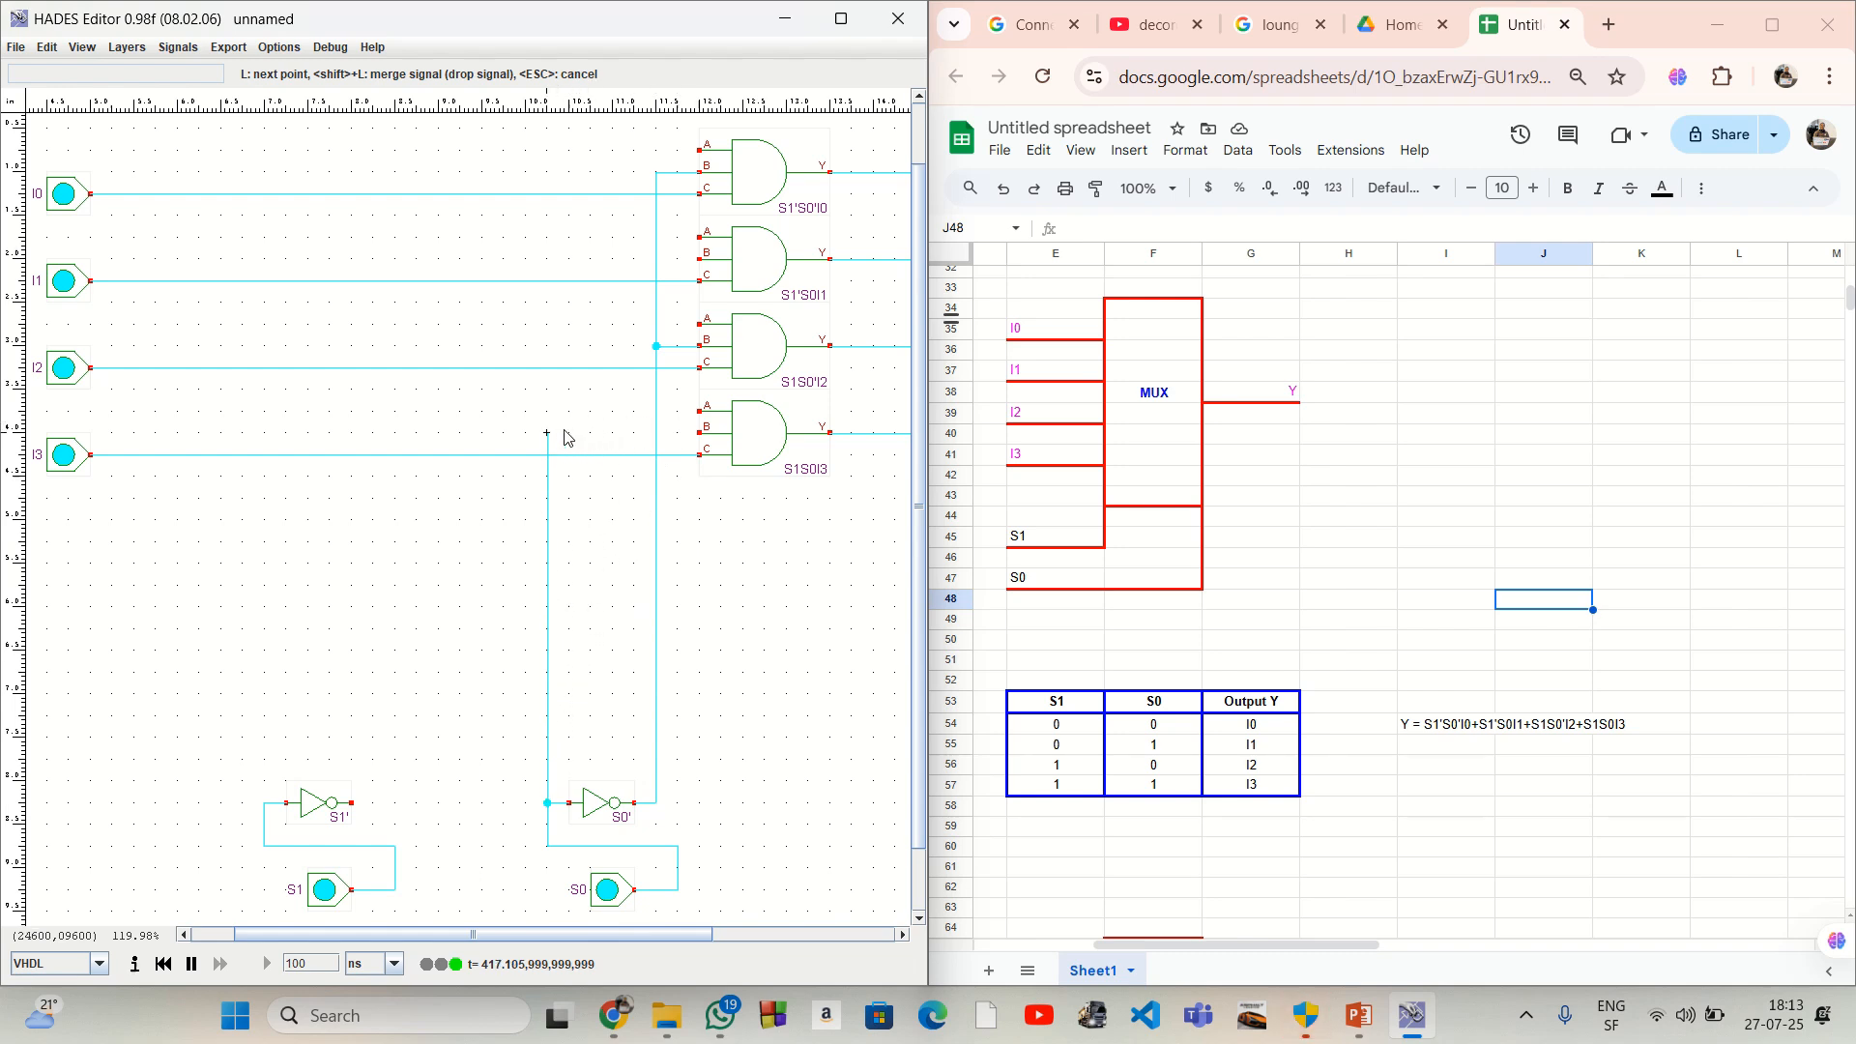
left_click(696, 435)
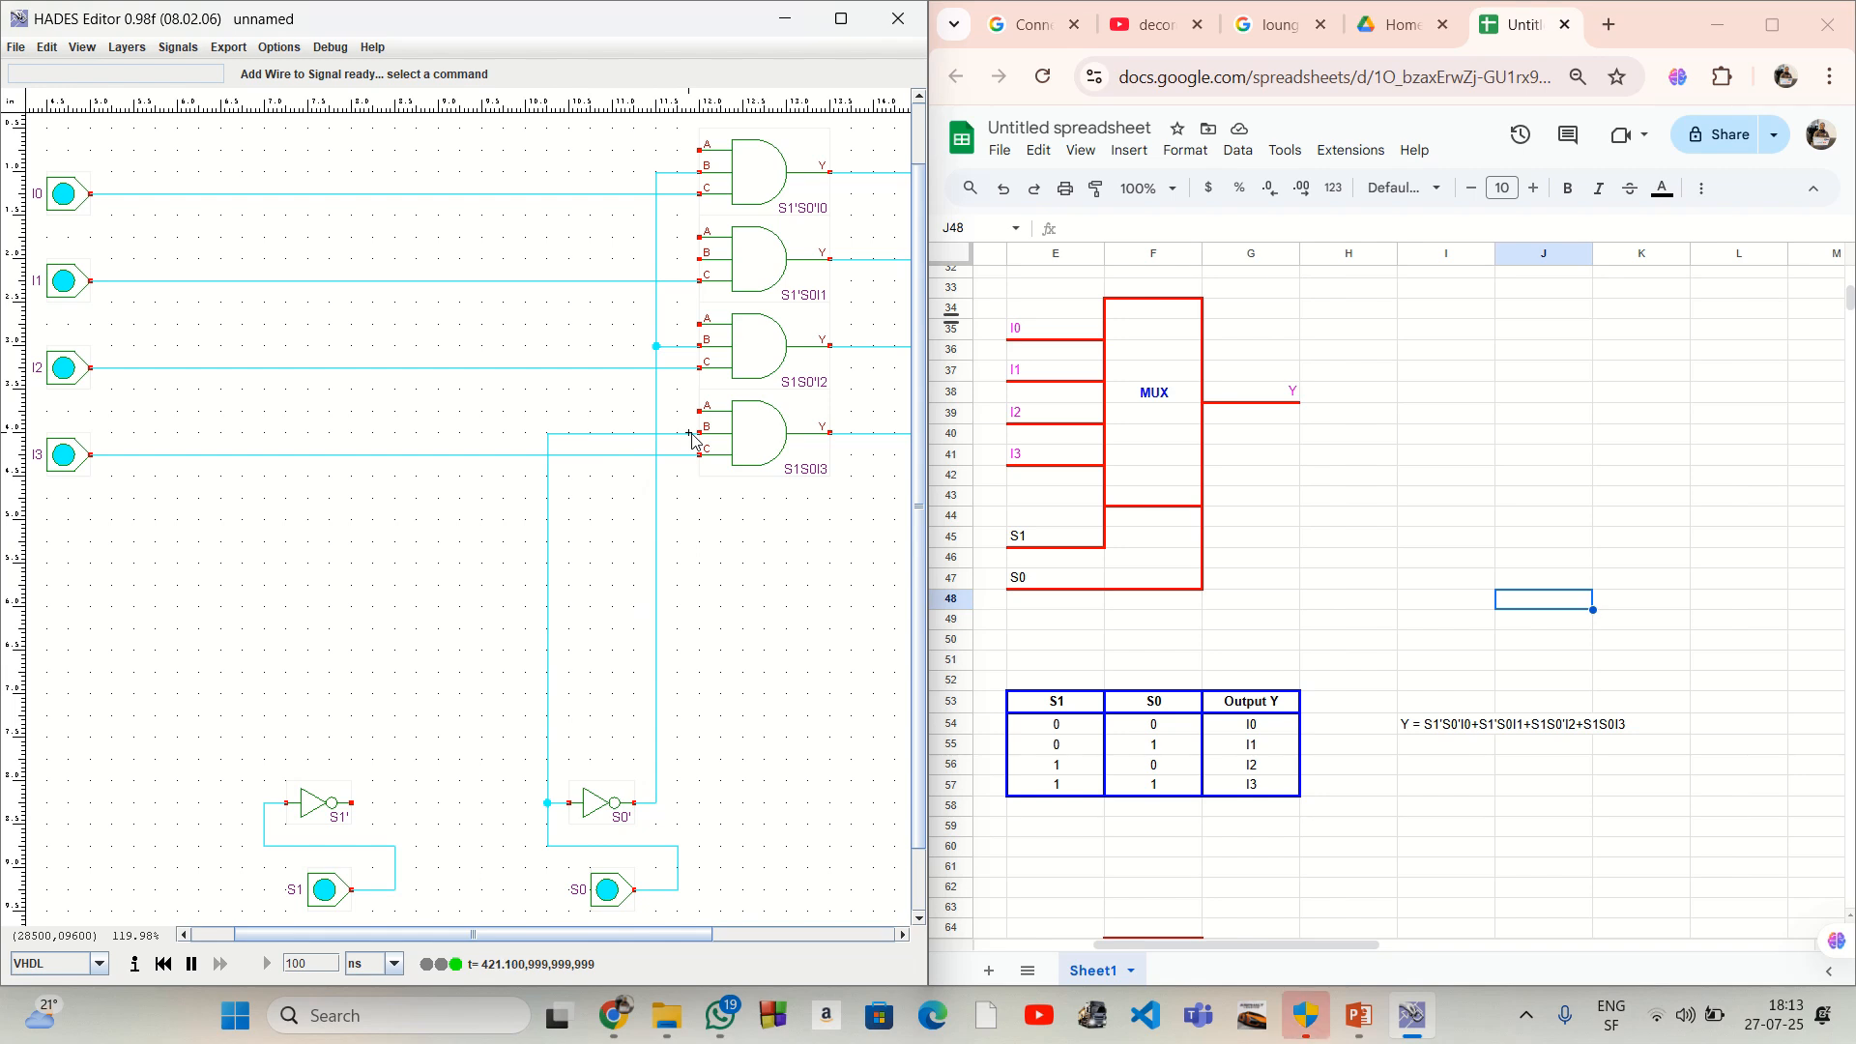
Step: Extend the S0 signal with a new segment from its upper corner to input B of the S1'S0I1 AND gate
right_click(549, 436)
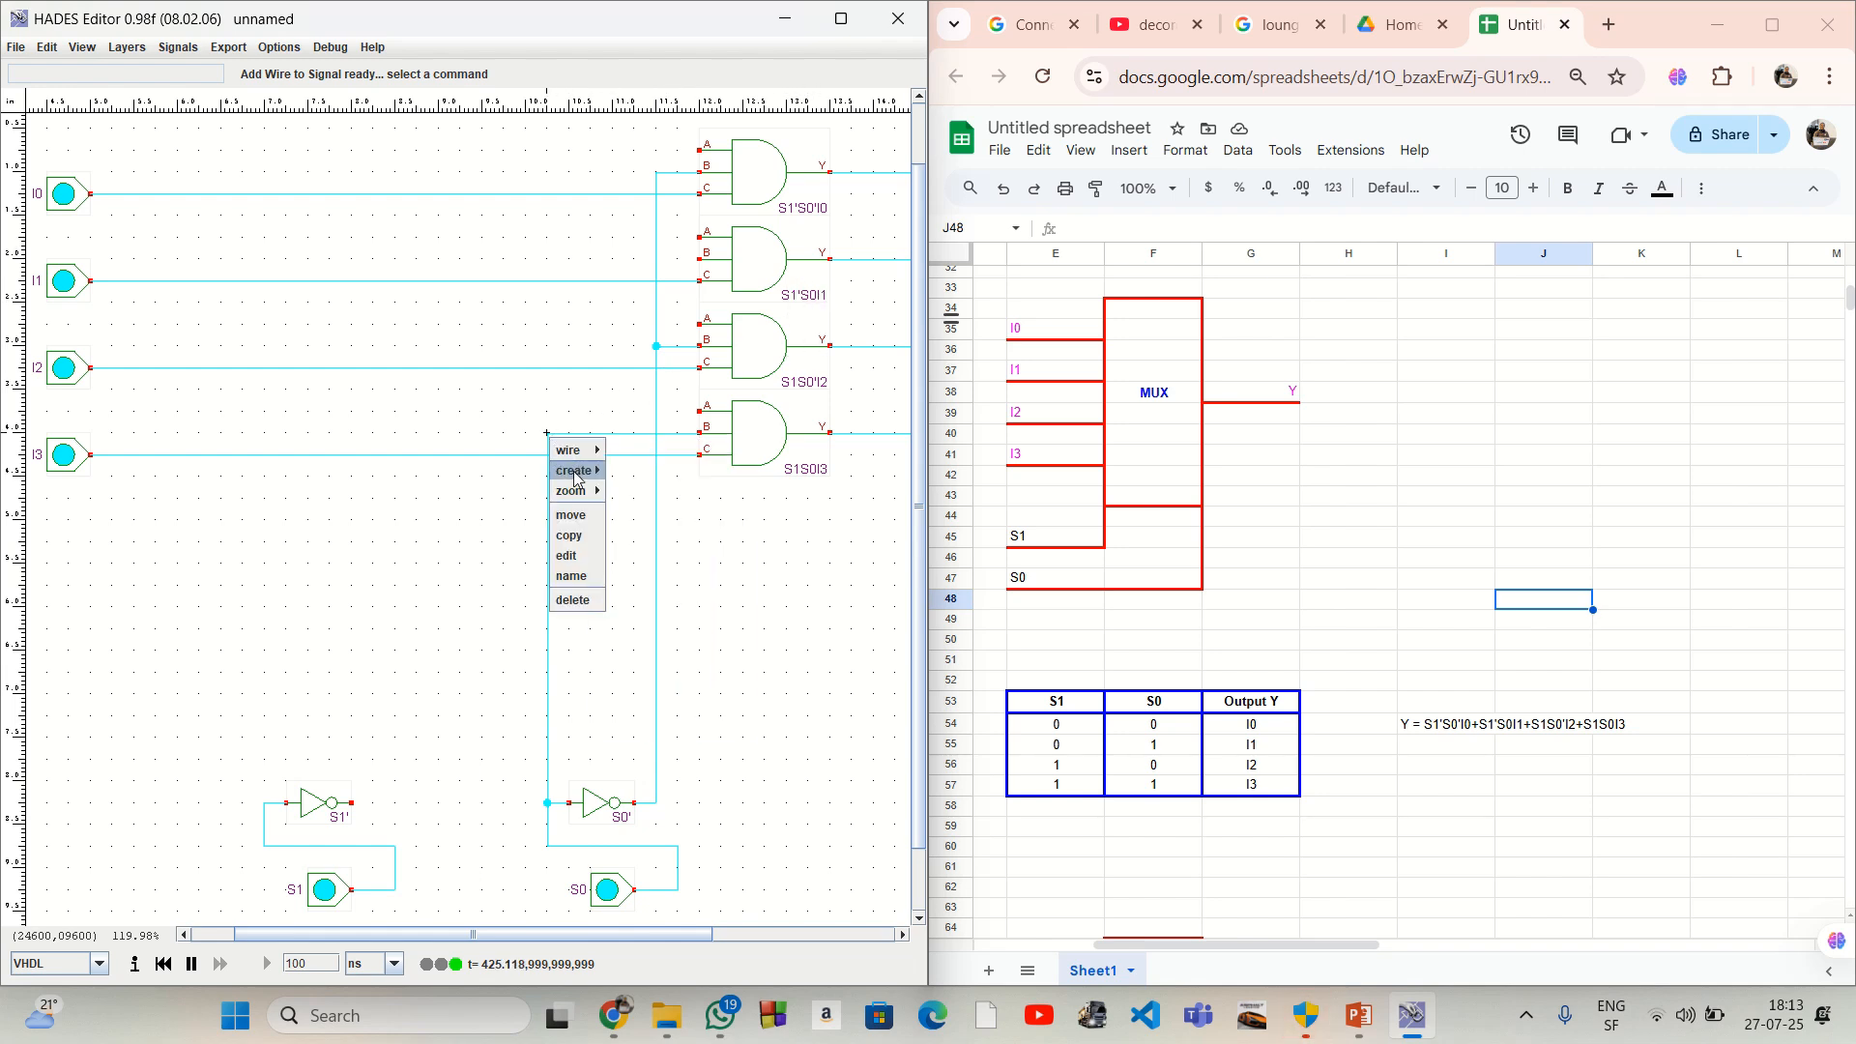
mouse_move(594, 478)
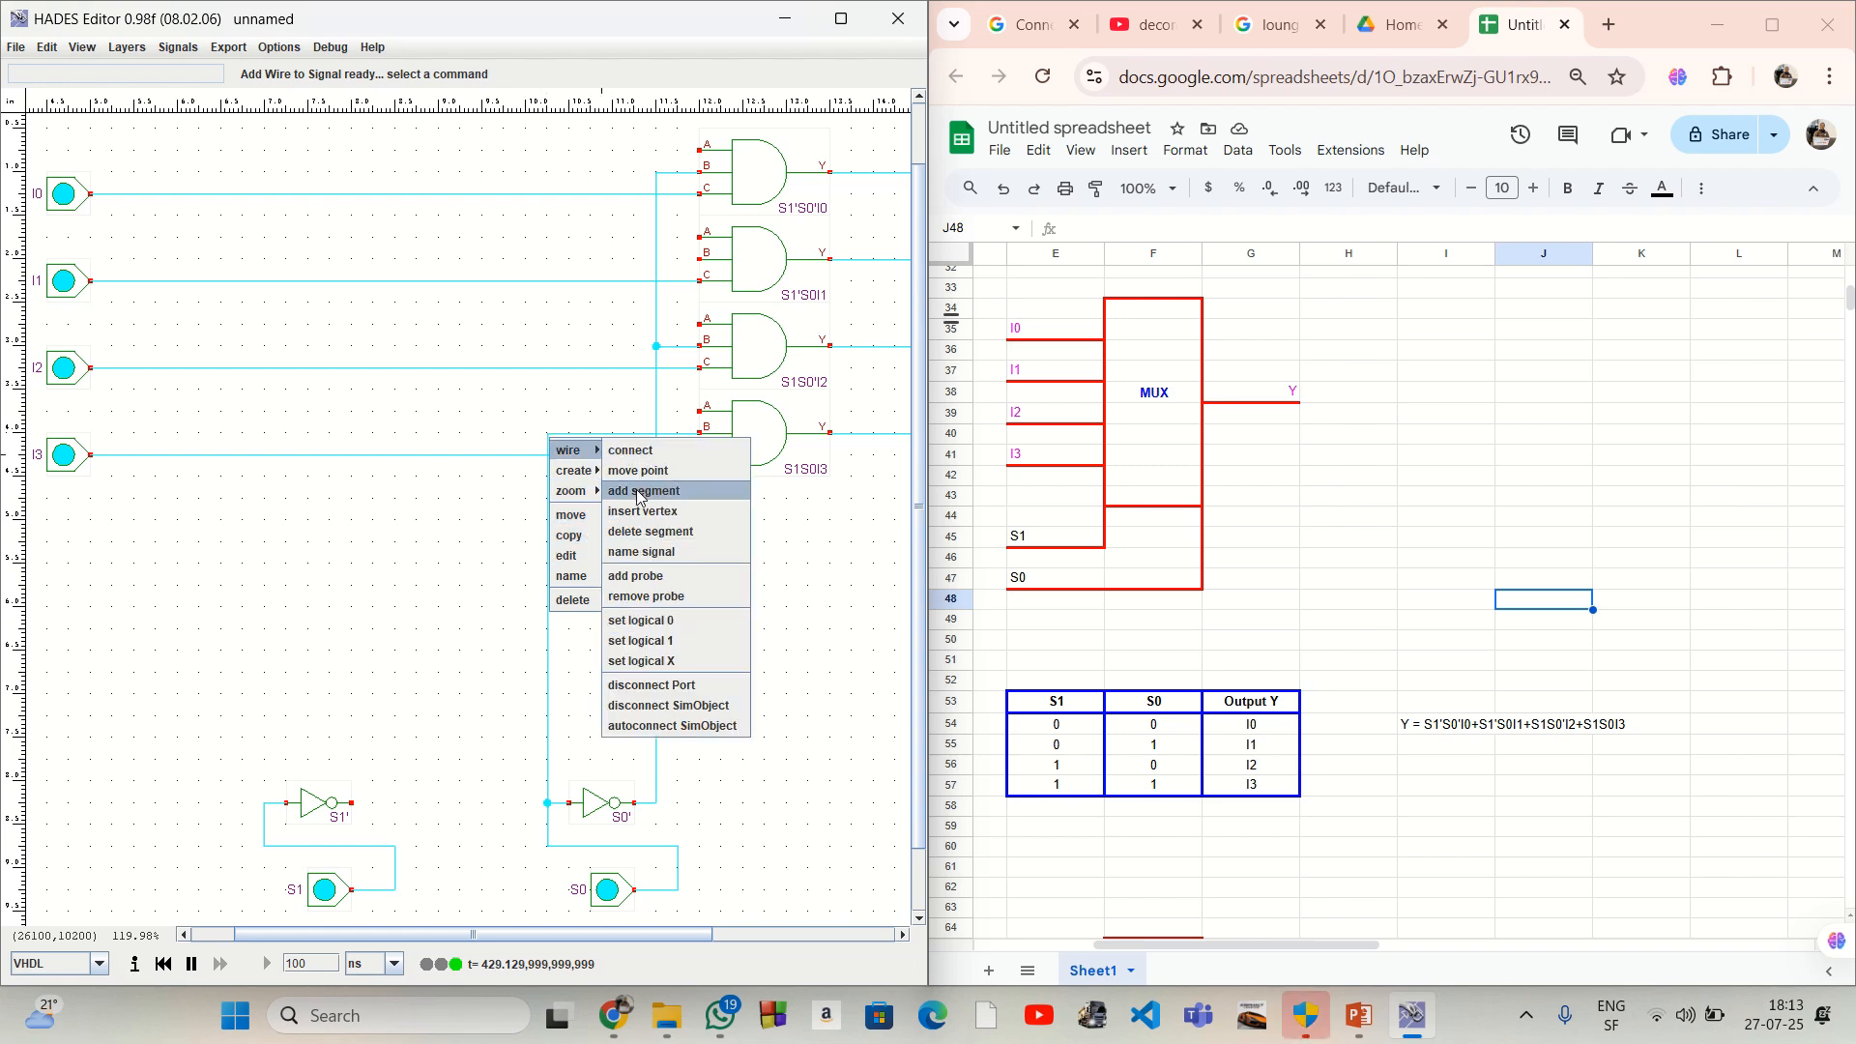
left_click(638, 493)
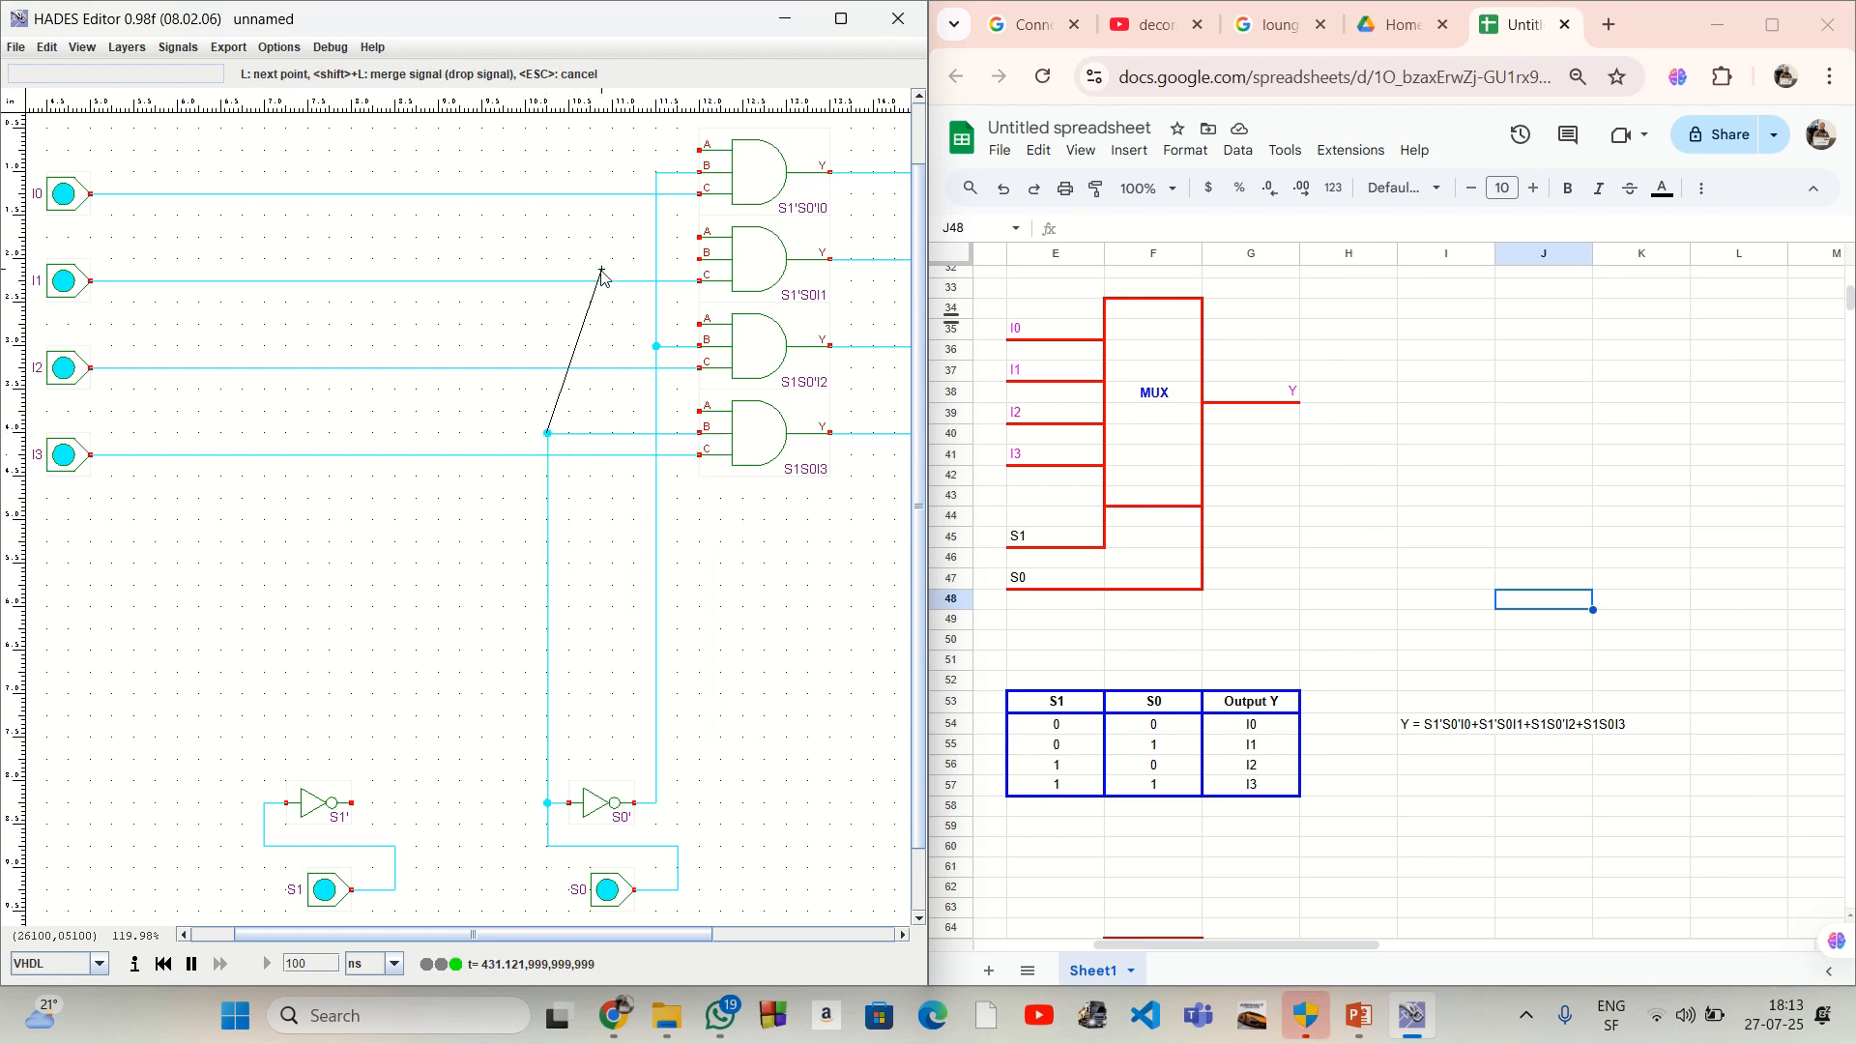
left_click(548, 258)
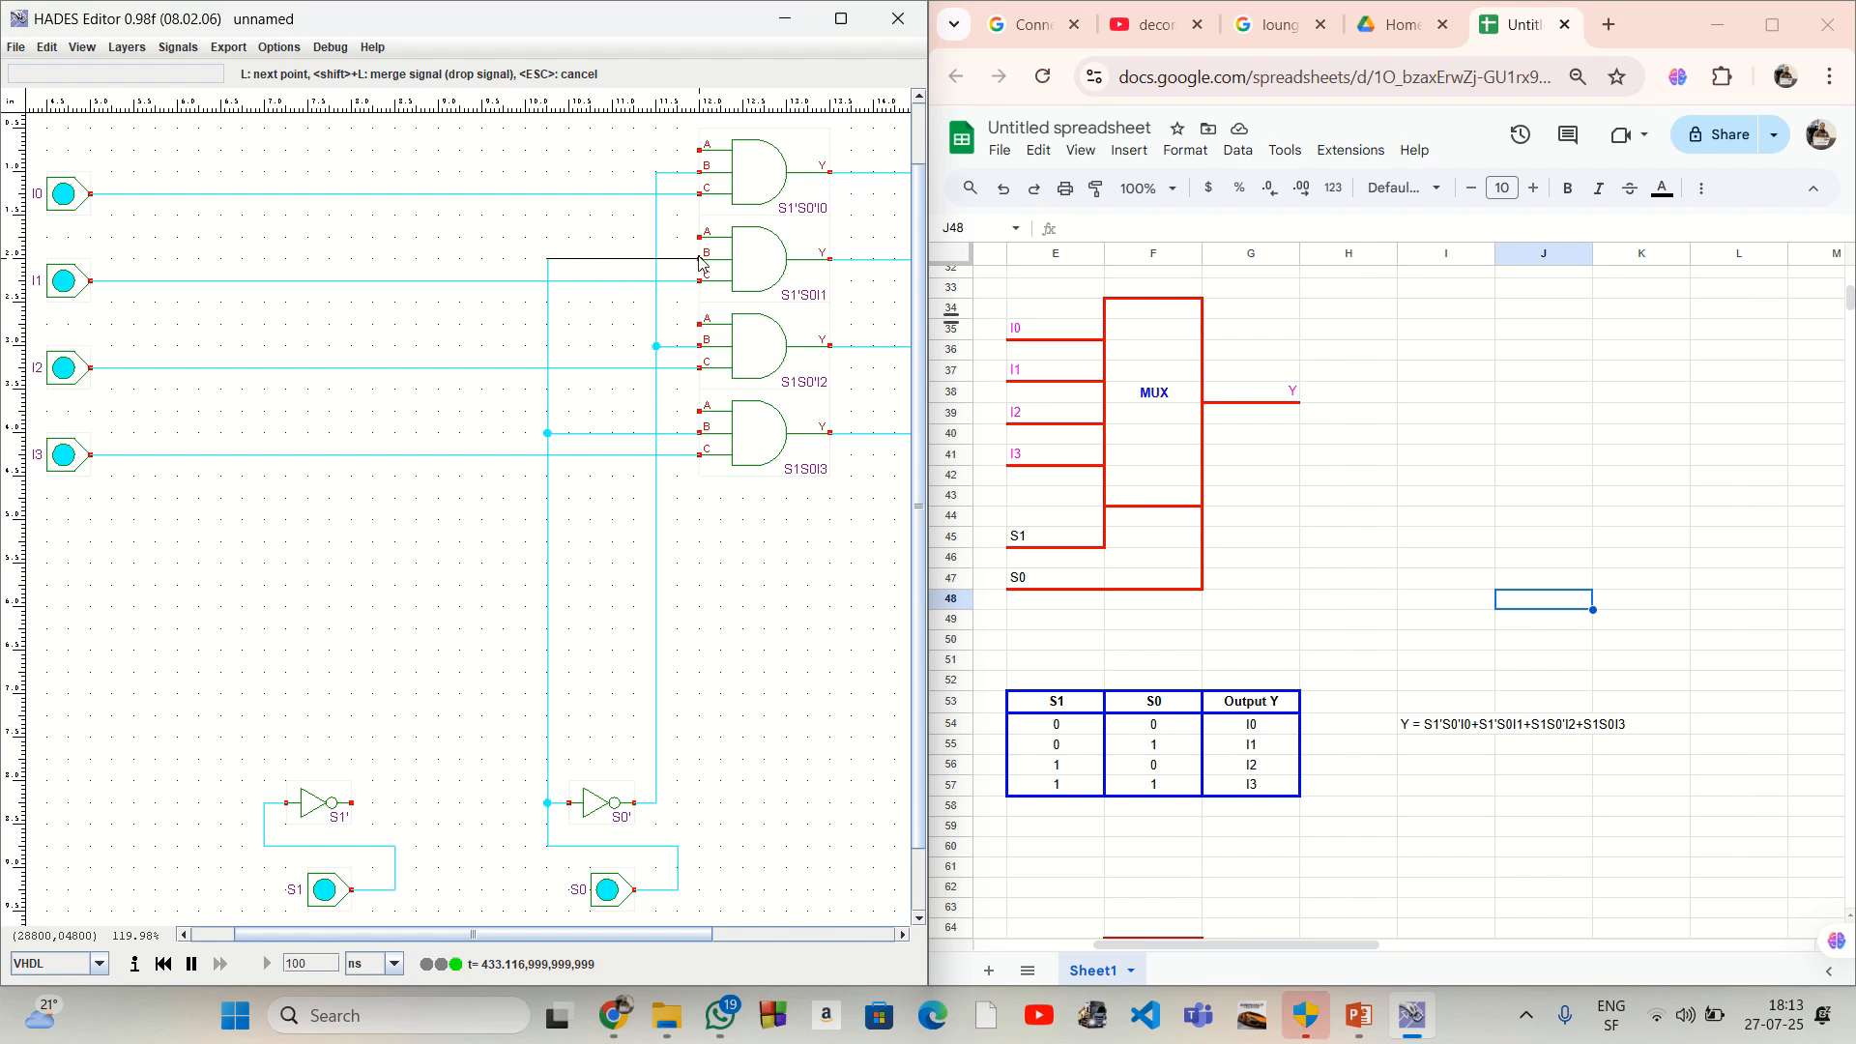
left_click(701, 261)
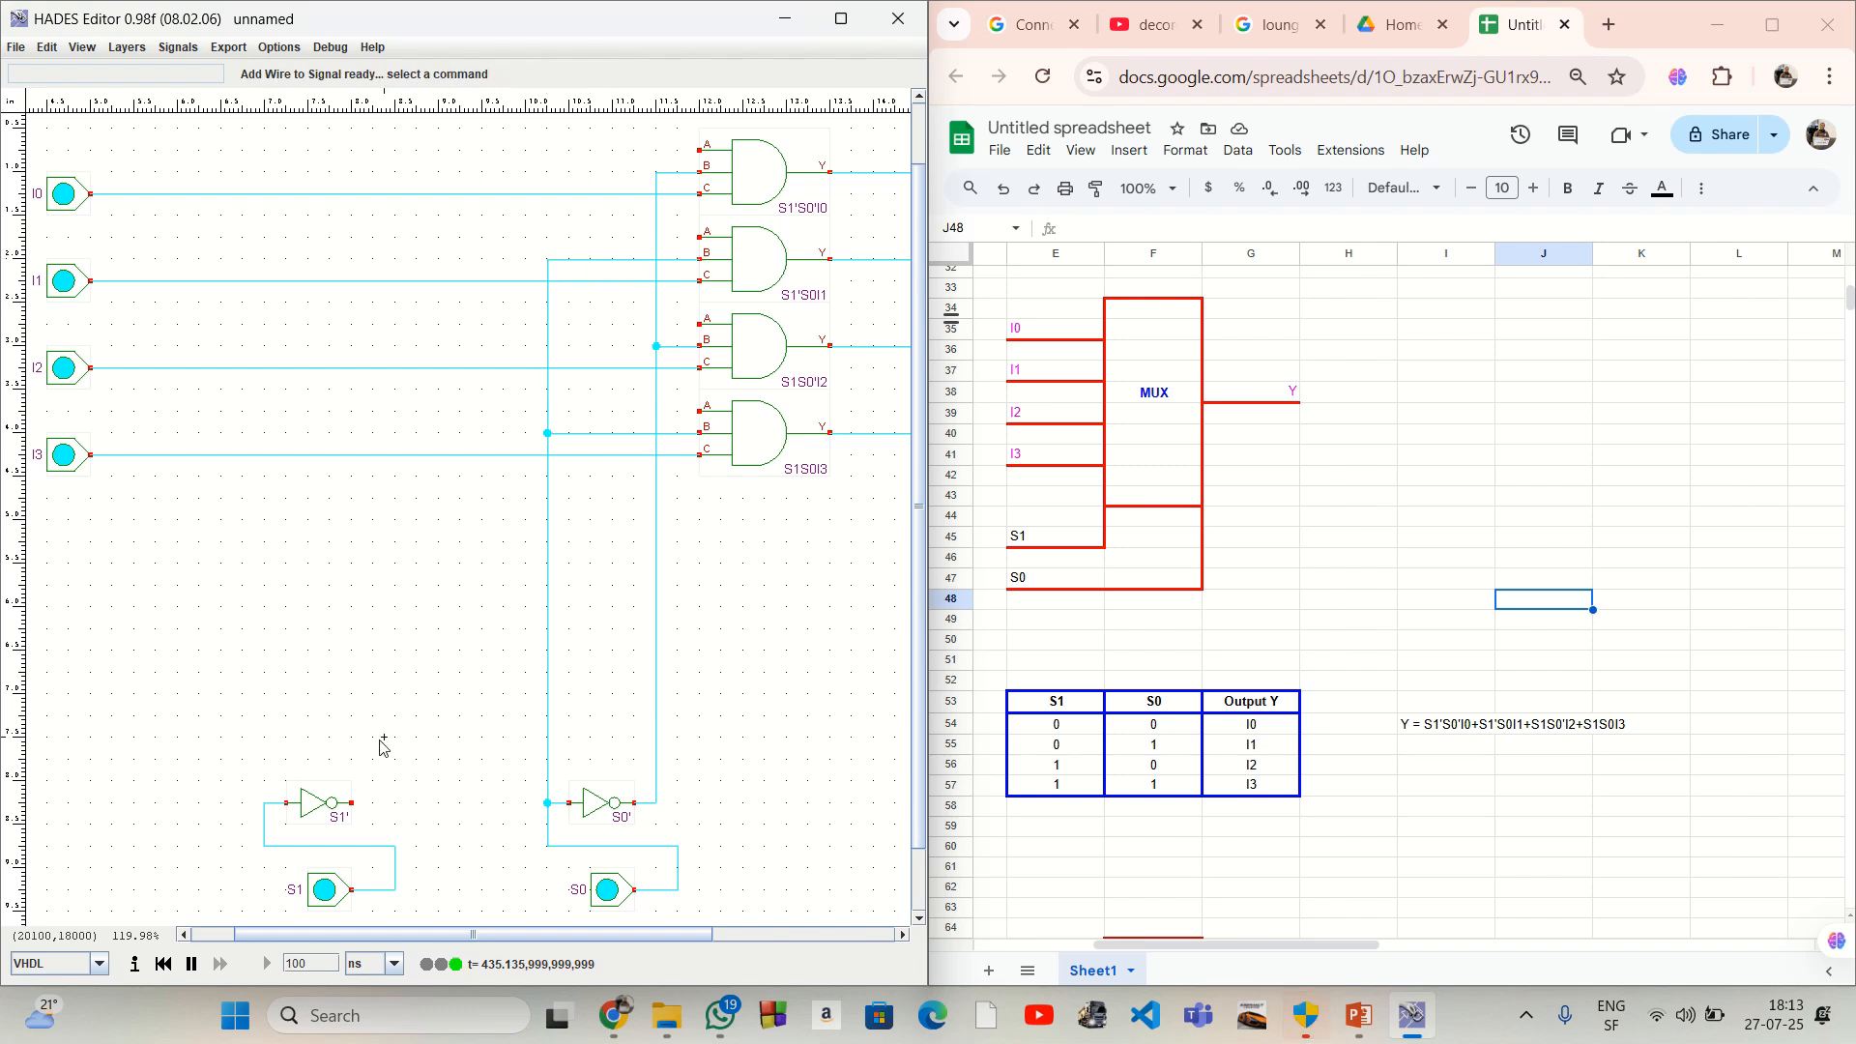
Step: Wire the S1' inverter's output up to input A of the S1'S0'I0 AND gate
left_click(353, 807)
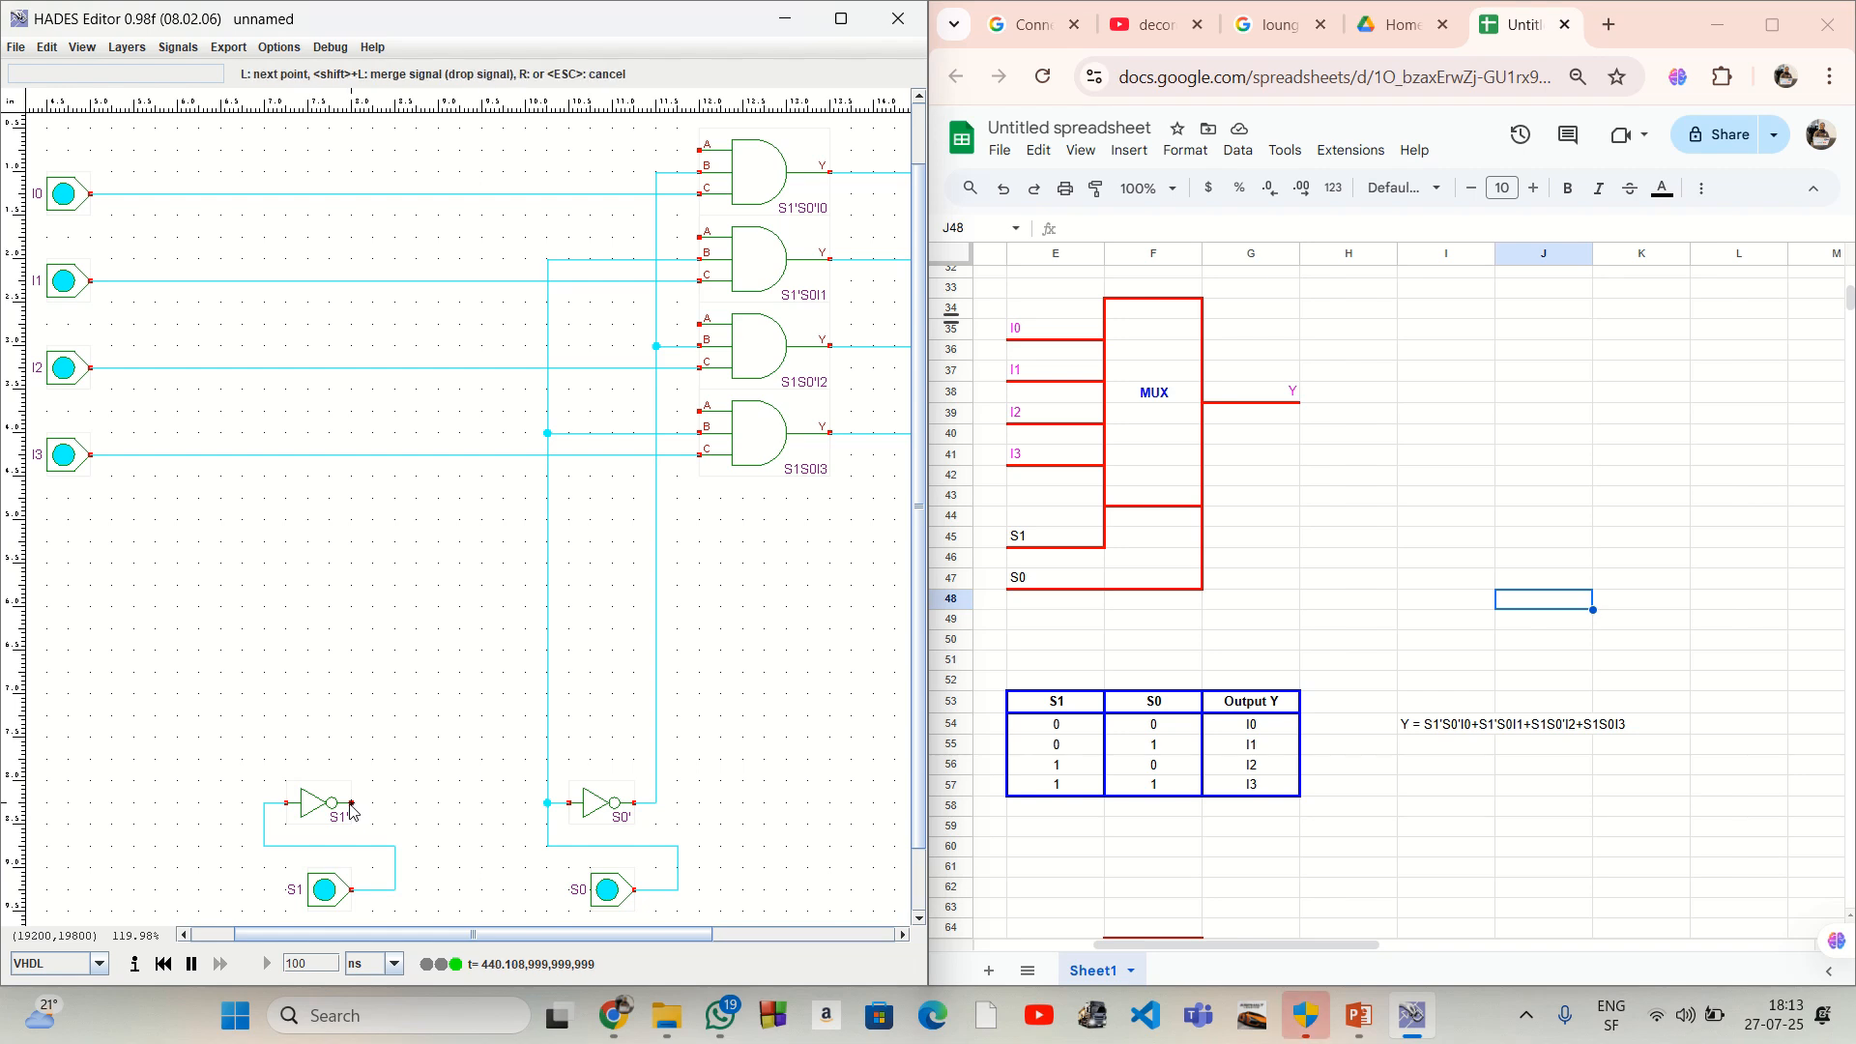
left_click(525, 803)
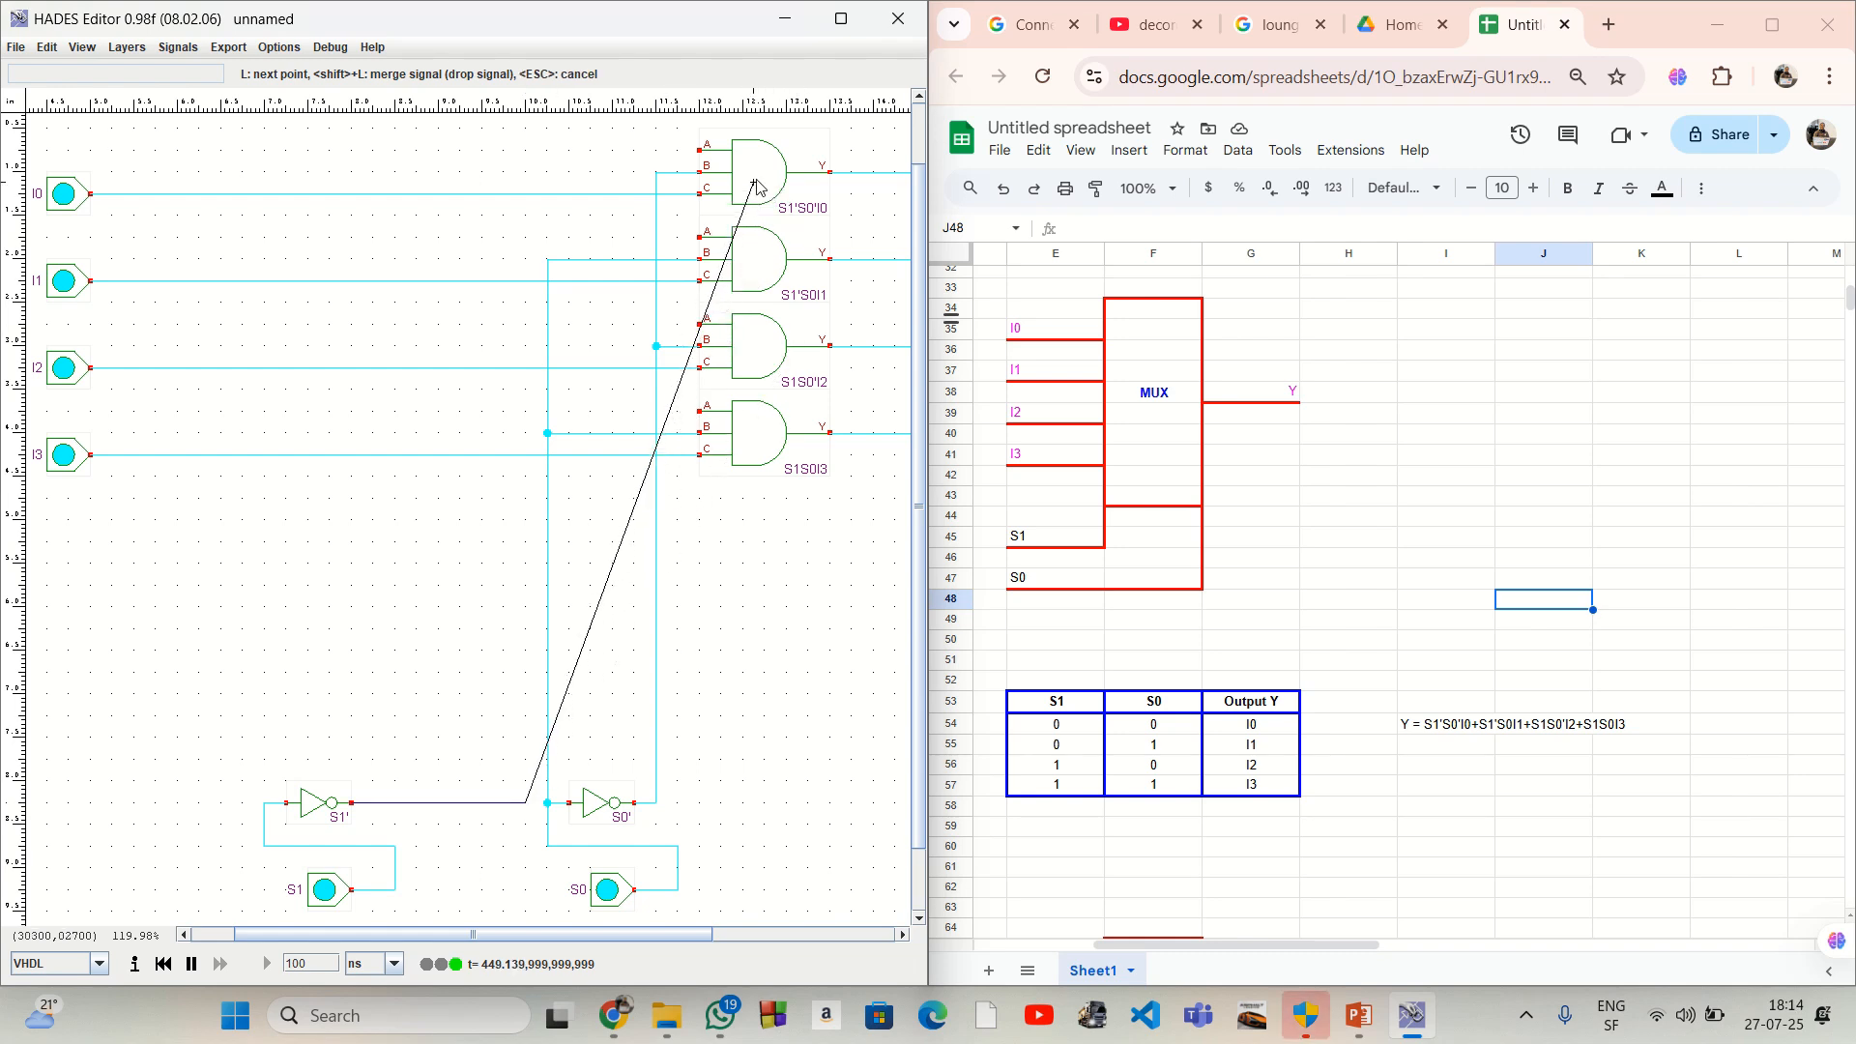
left_click(526, 150)
left_click(699, 150)
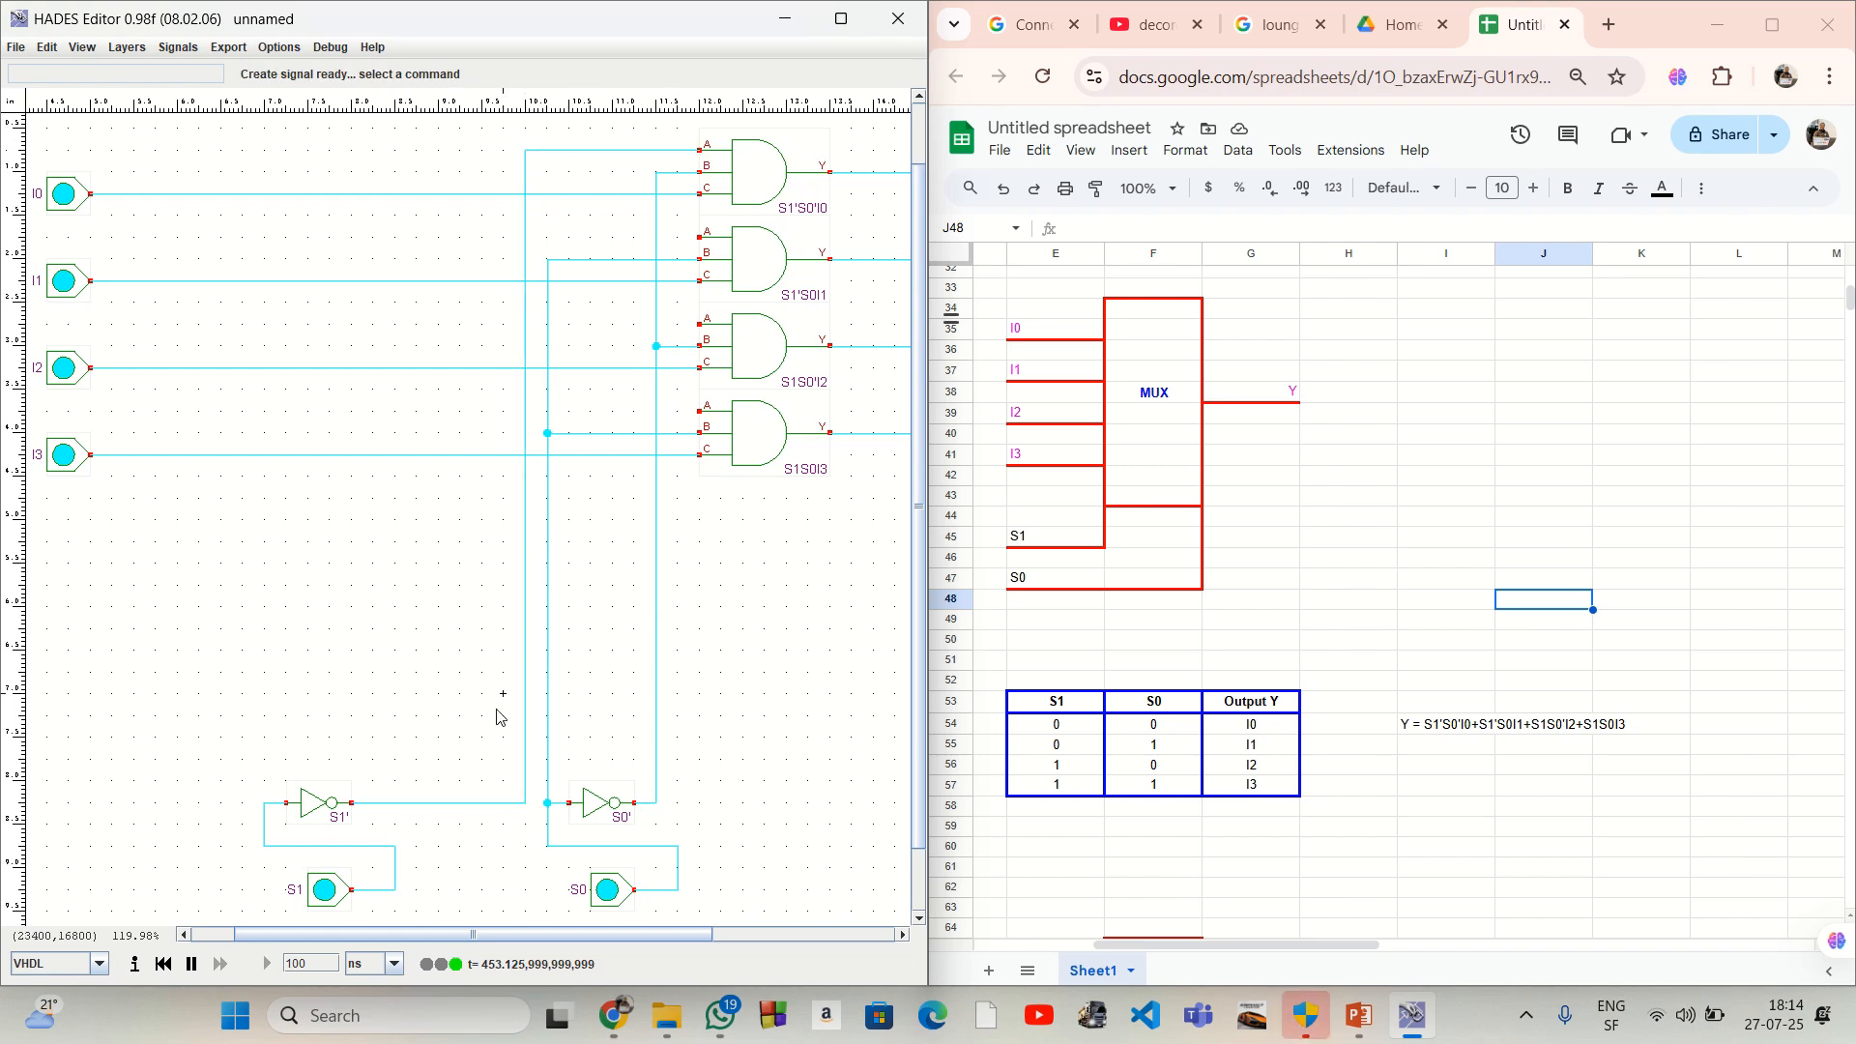
Step: Branch the vertical S1' wire straight across to input A of the S1'S0I1 AND gate
right_click(261, 806)
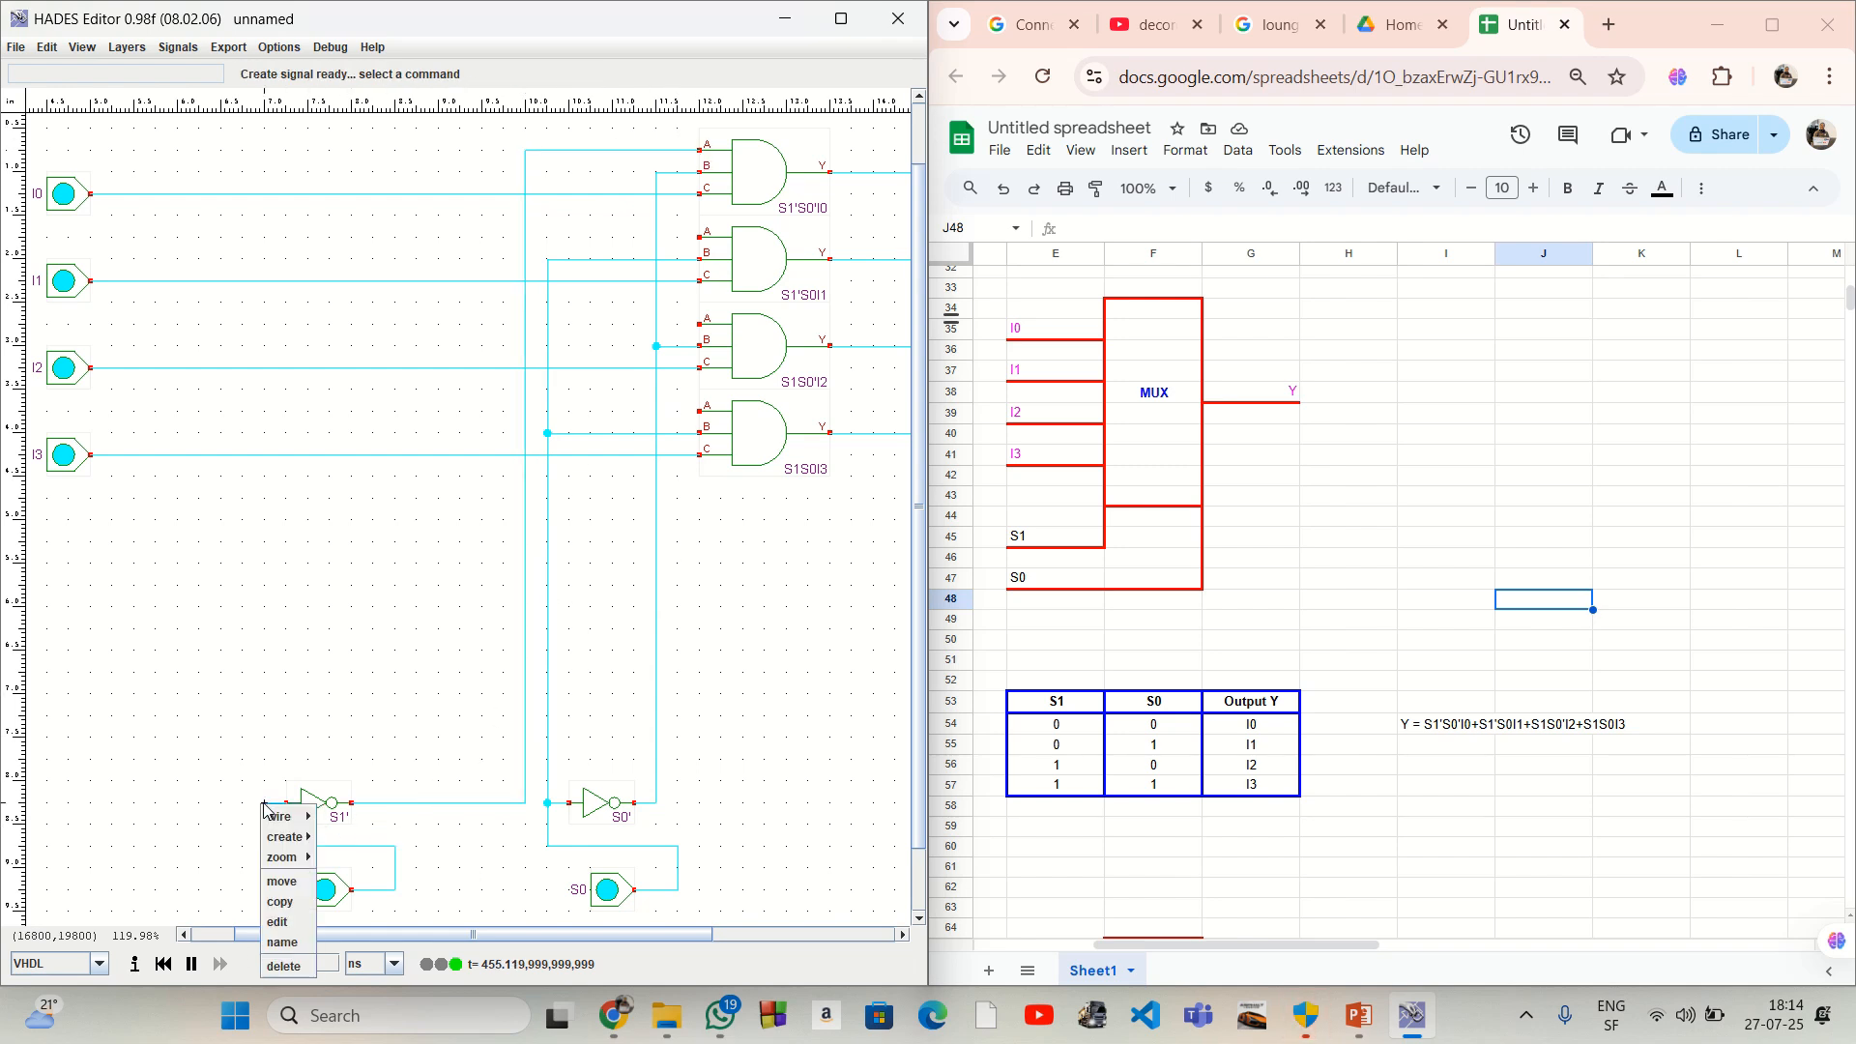
left_click(363, 713)
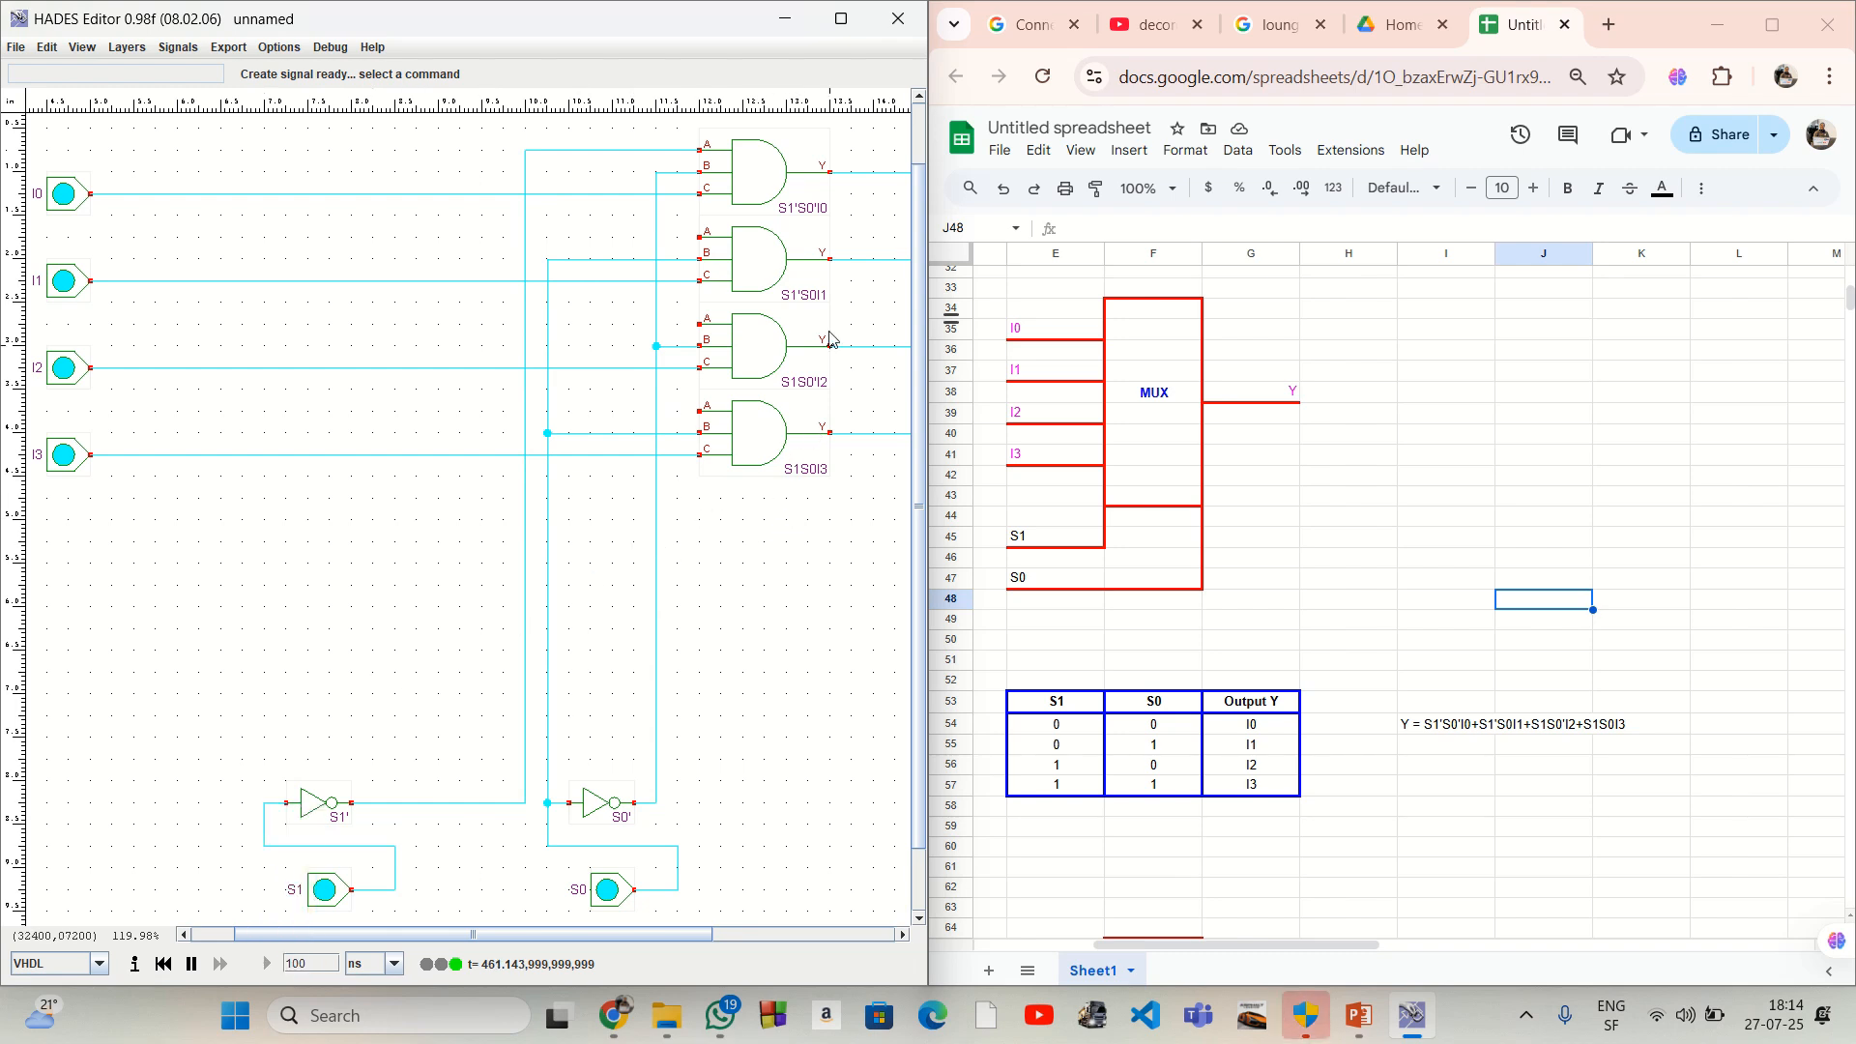
right_click(526, 239)
mouse_move(547, 251)
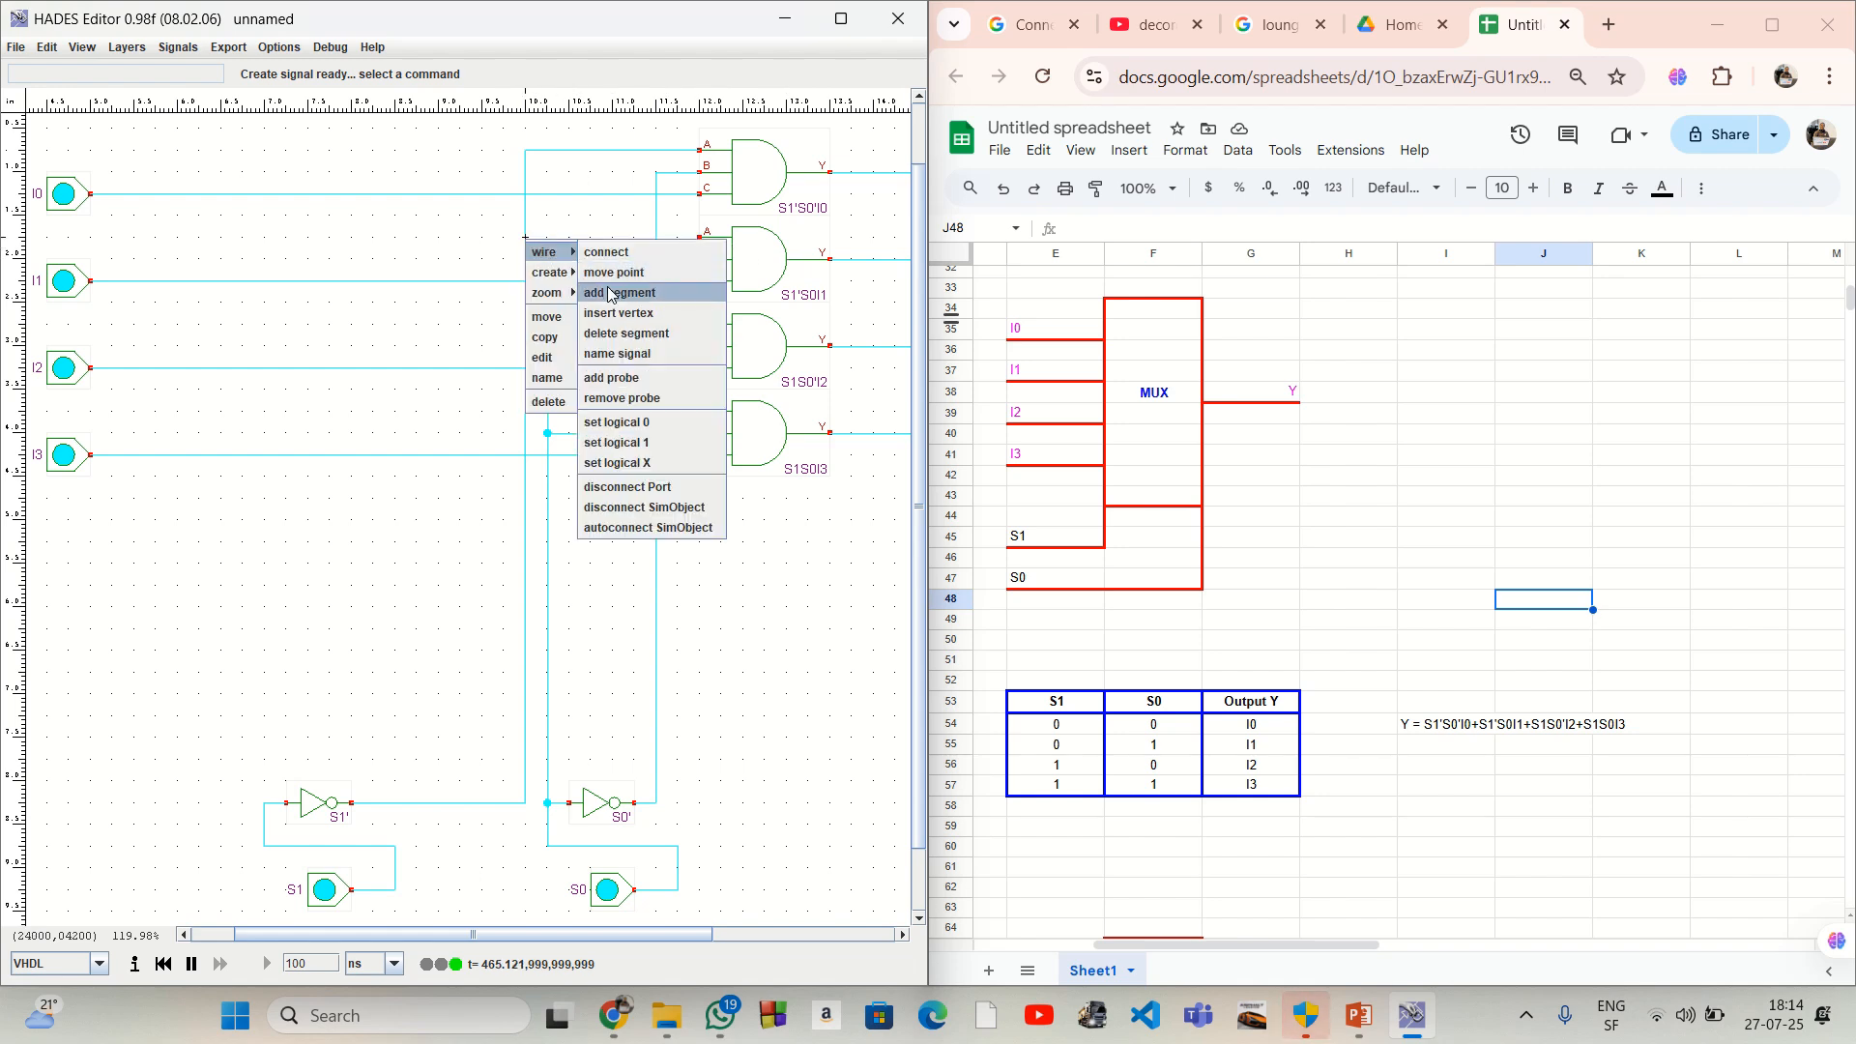
left_click(610, 294)
left_click(698, 237)
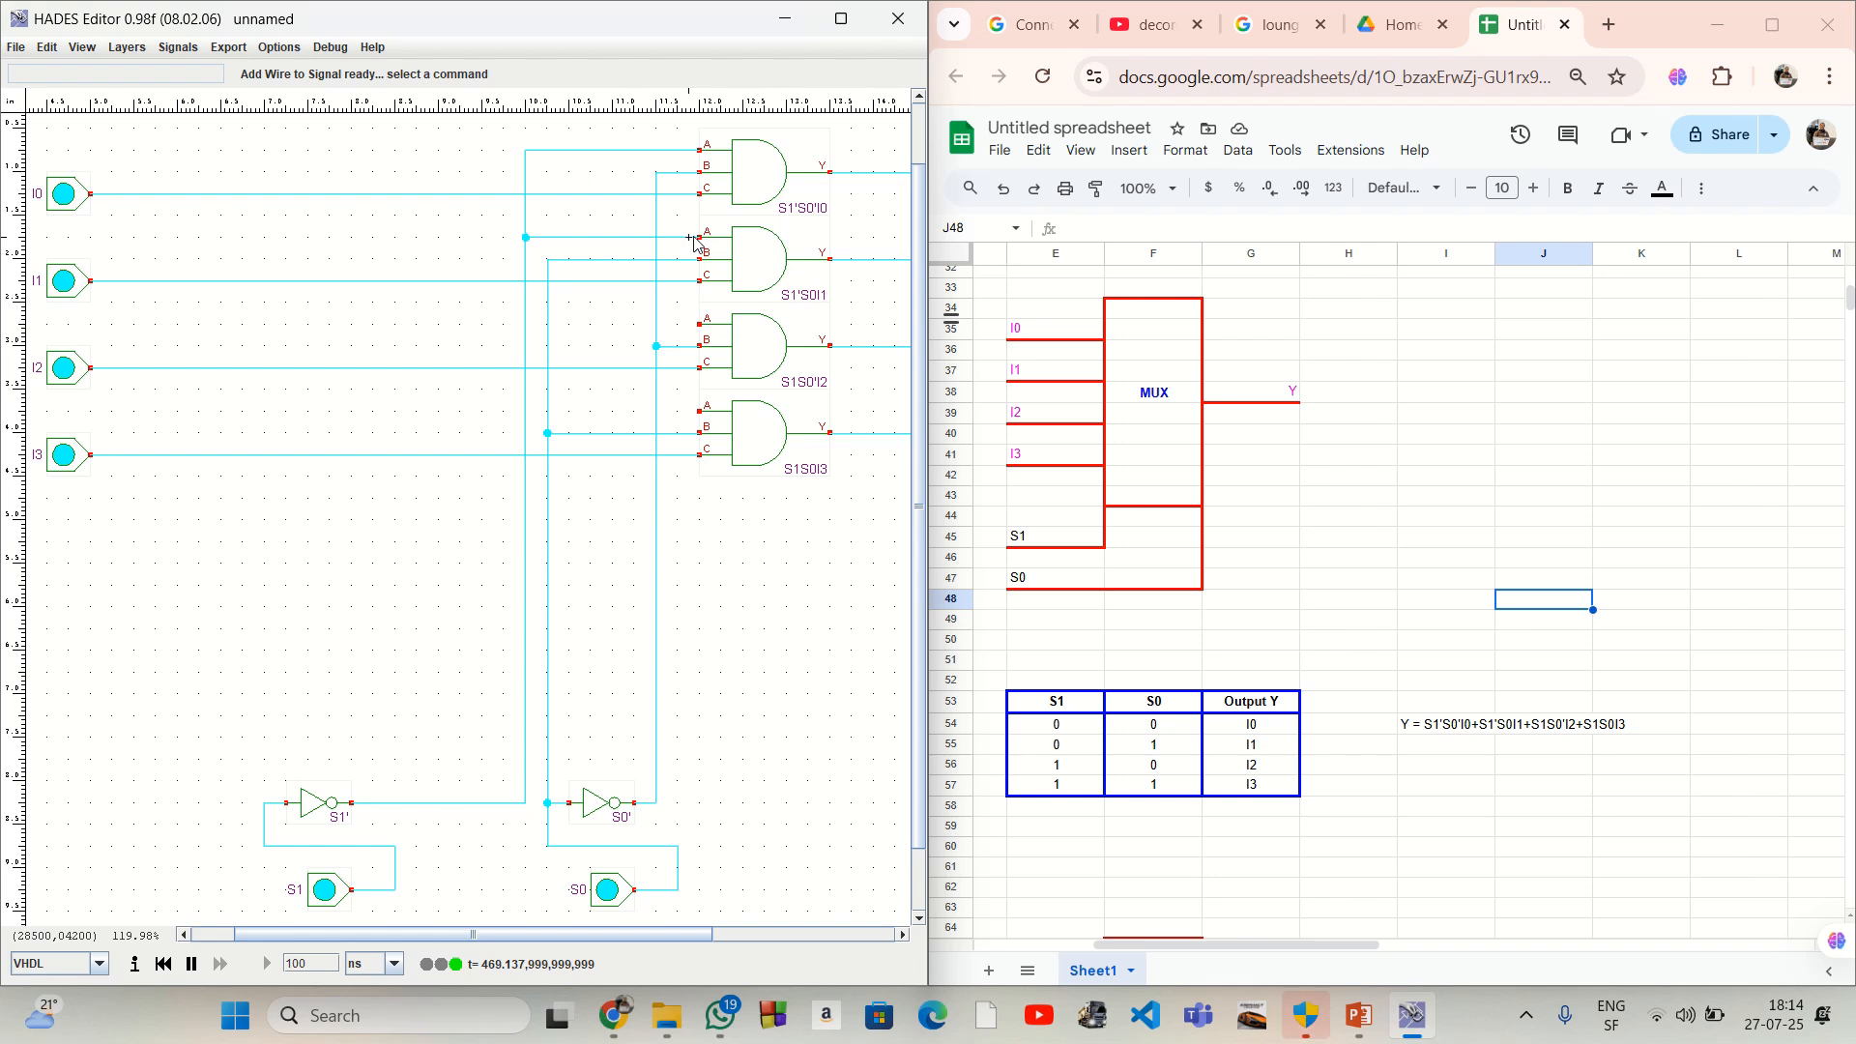
Step: Branch the S1 signal from the corner above its input pin to input A of the S1S0I3 AND gate
right_click(394, 850)
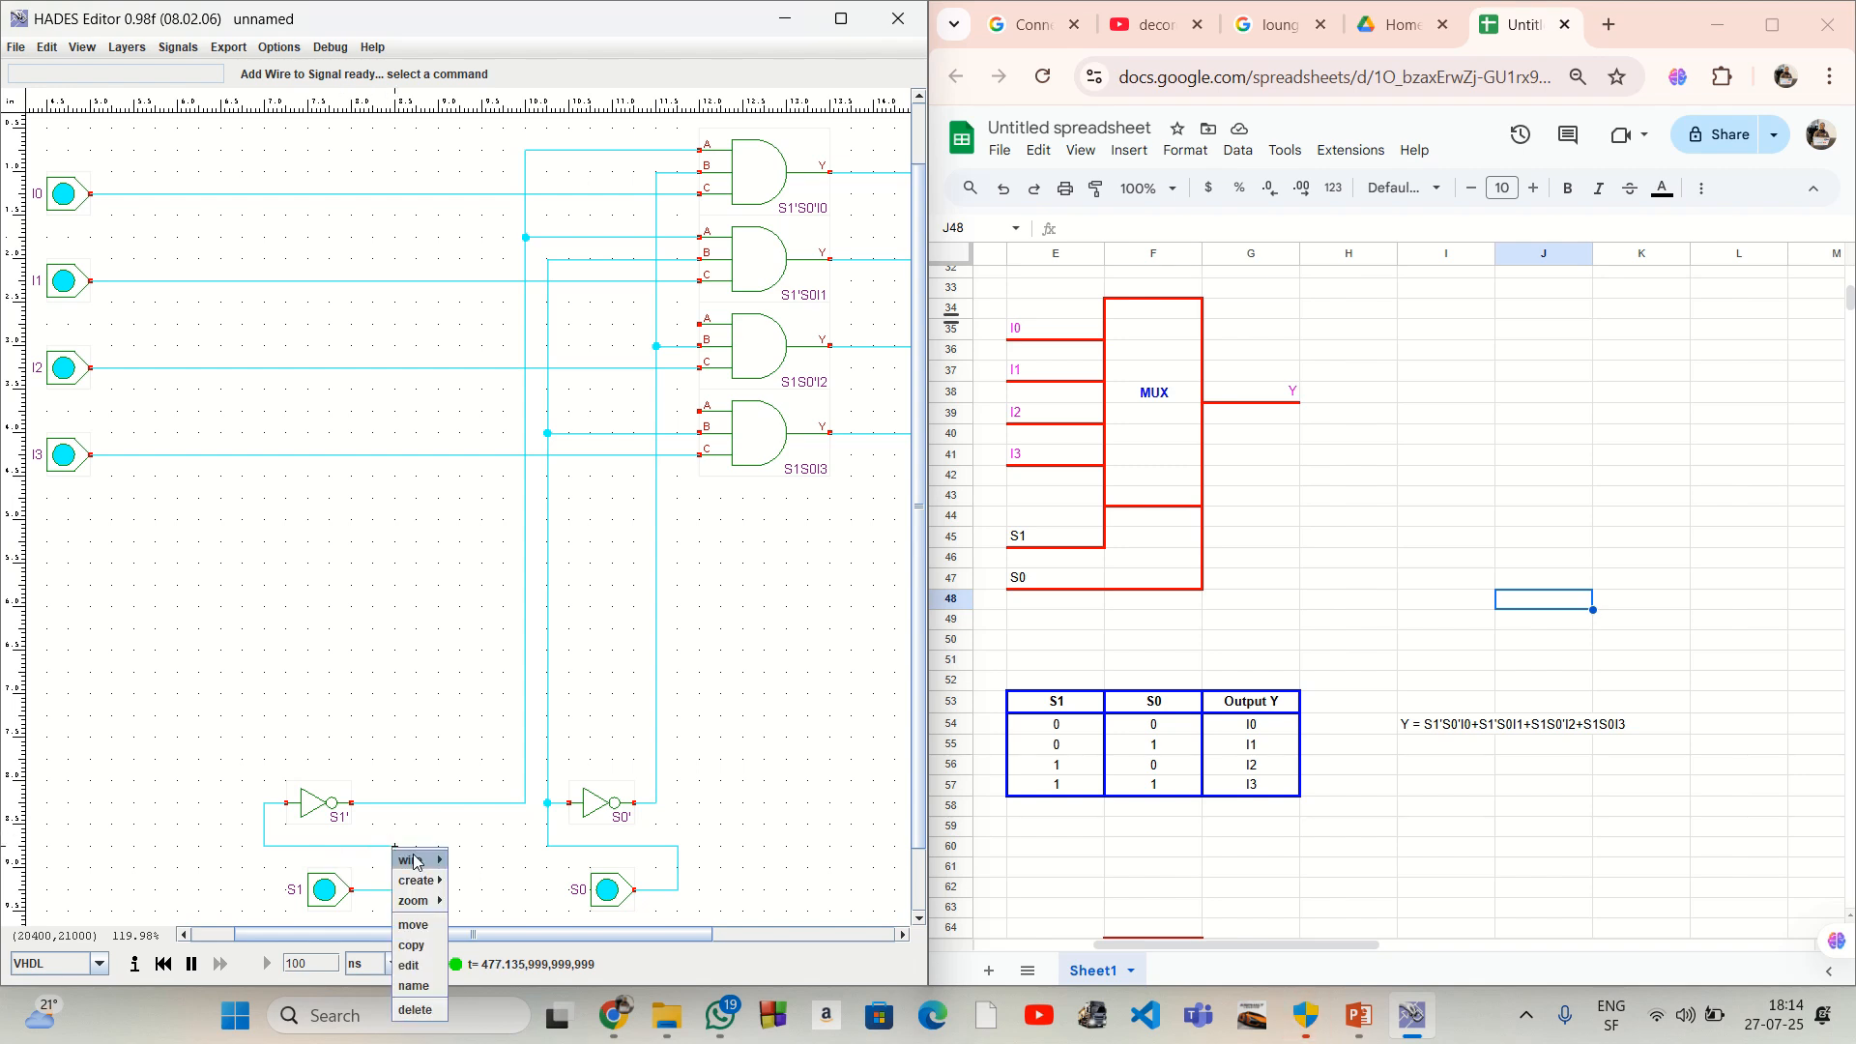
mouse_move(413, 860)
left_click(505, 633)
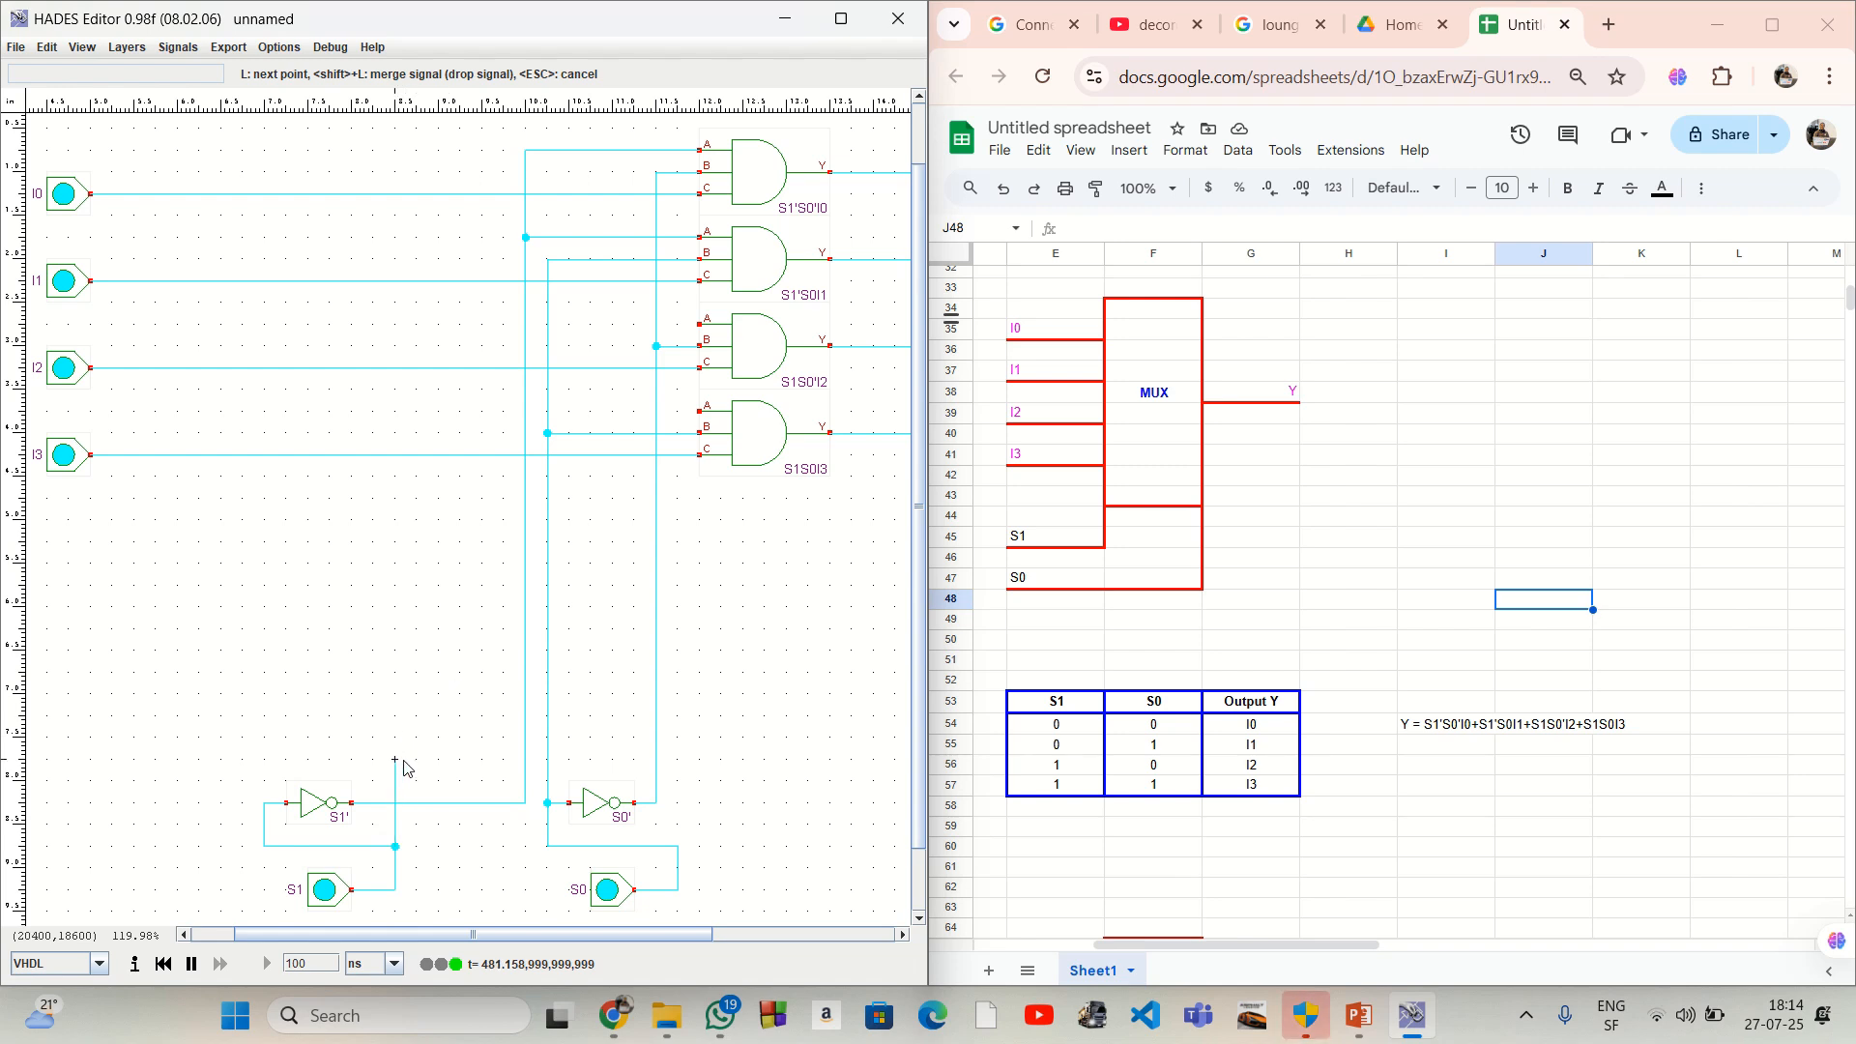
left_click(503, 760)
left_click(503, 410)
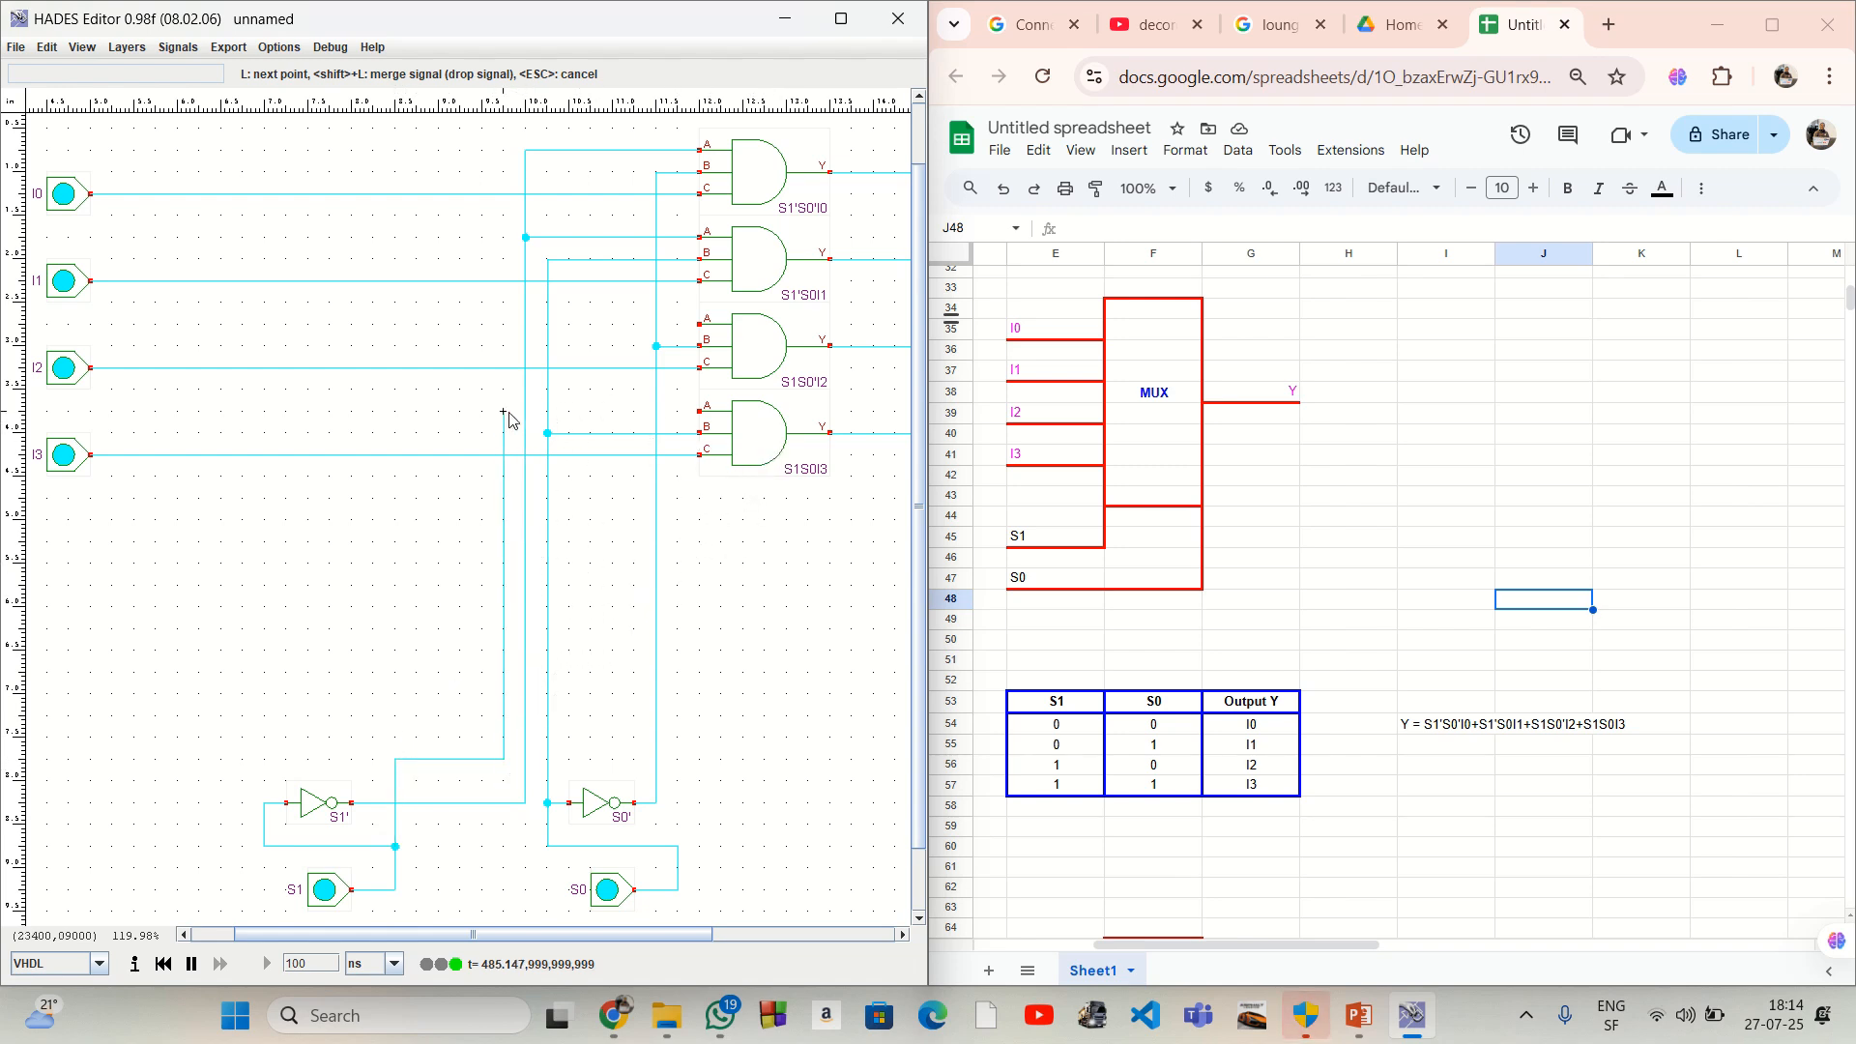
left_click(698, 411)
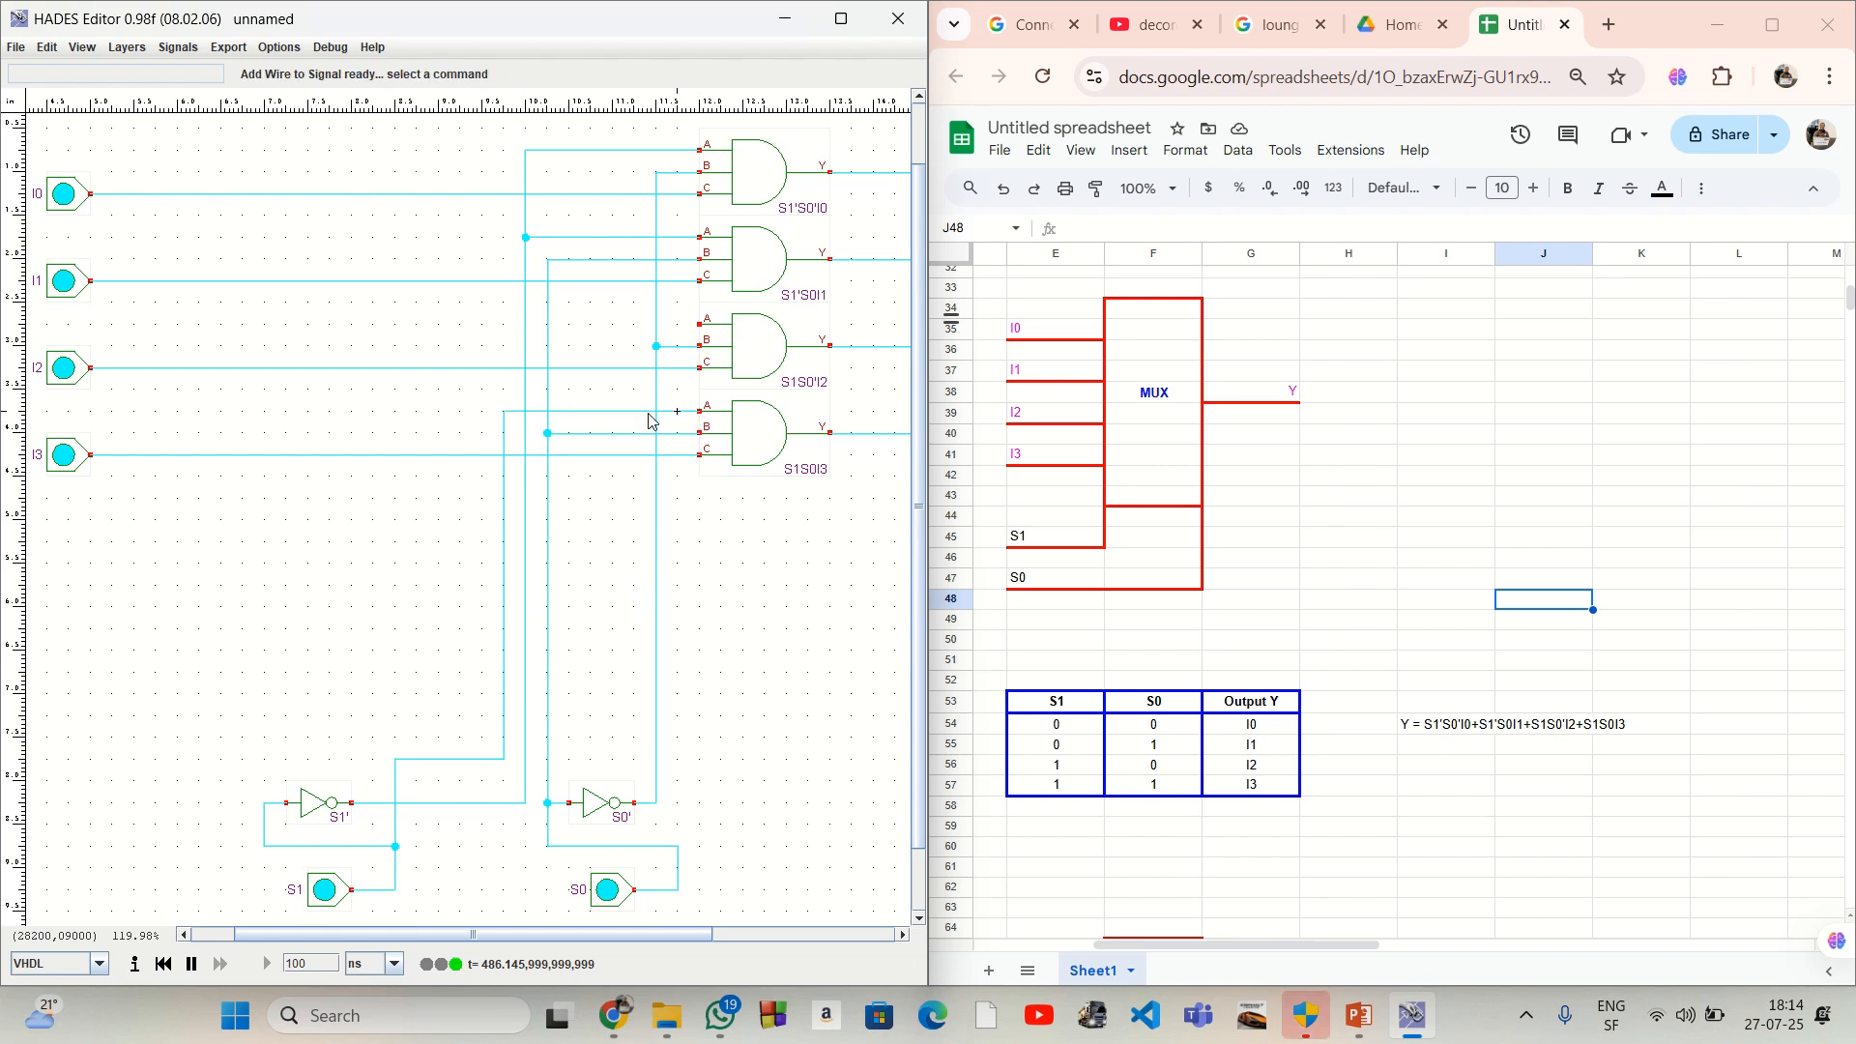
Step: Extend the S1 signal with a new segment from its upper corner to input A of the S1S0'I2 AND gate
right_click(503, 420)
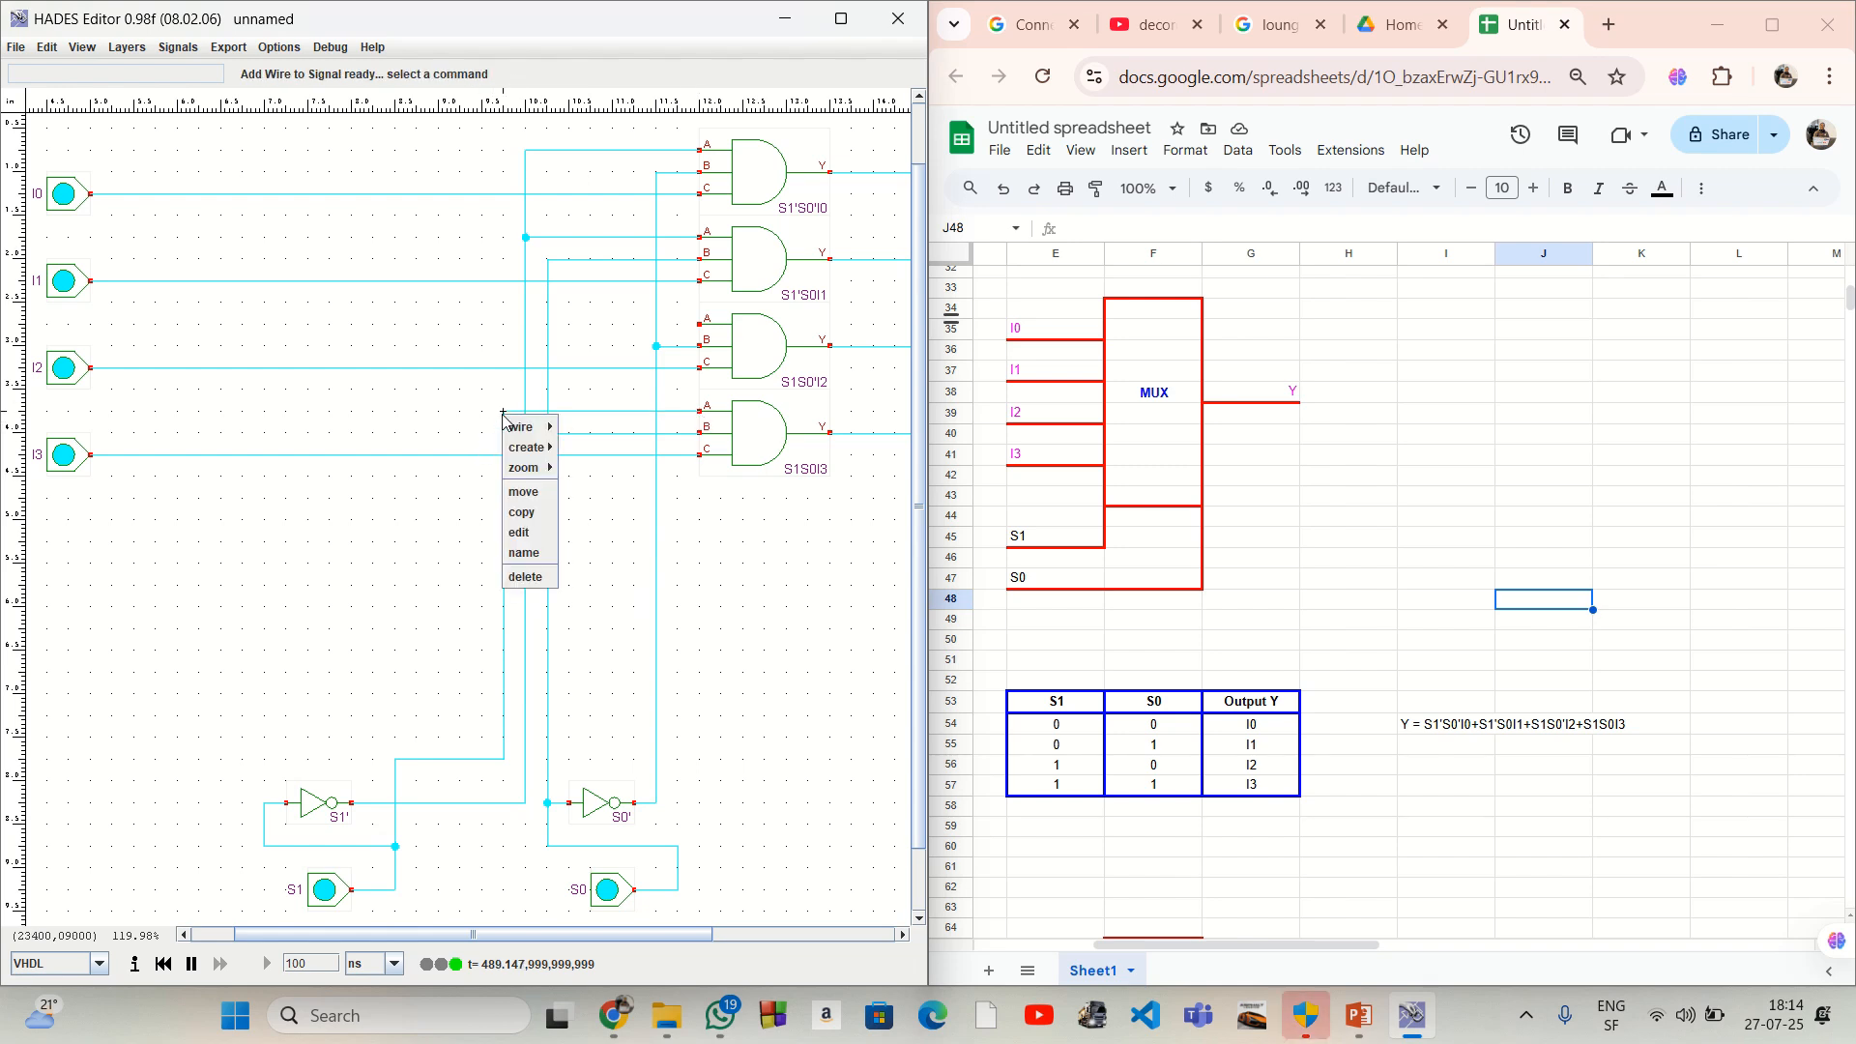
mouse_move(524, 429)
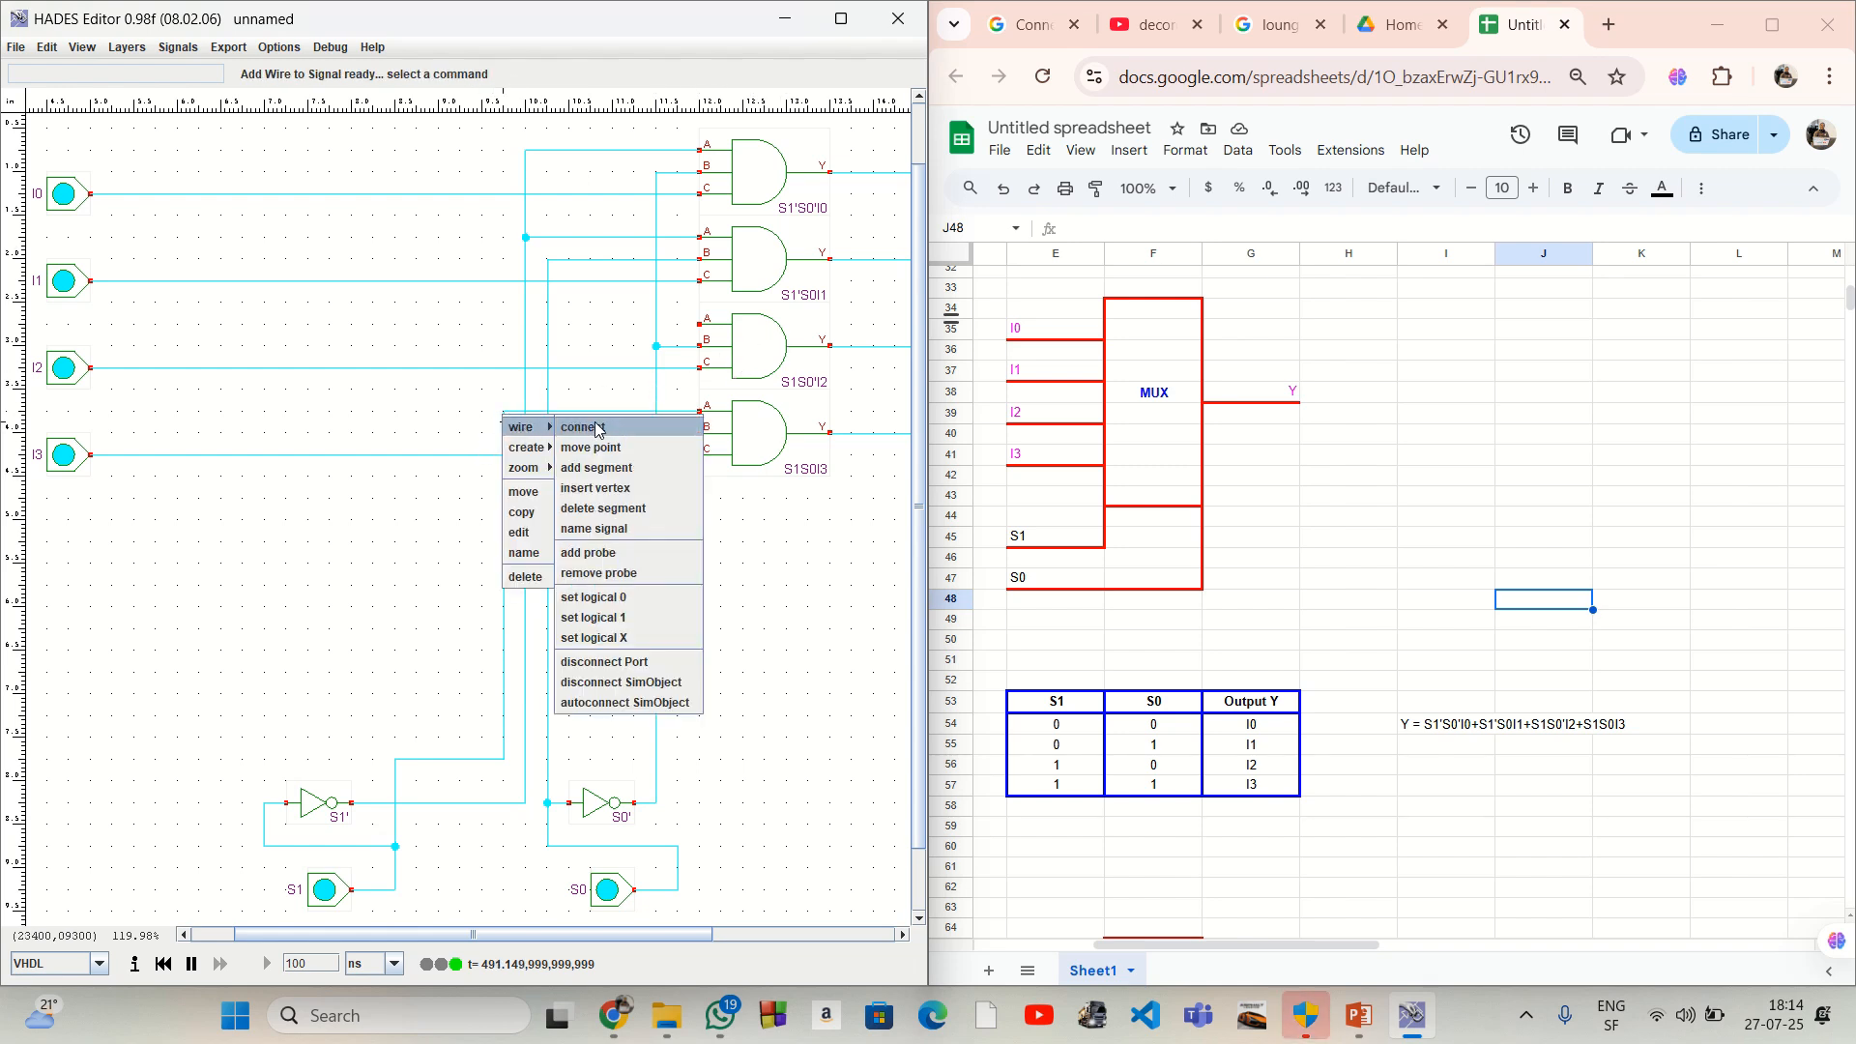
left_click(596, 468)
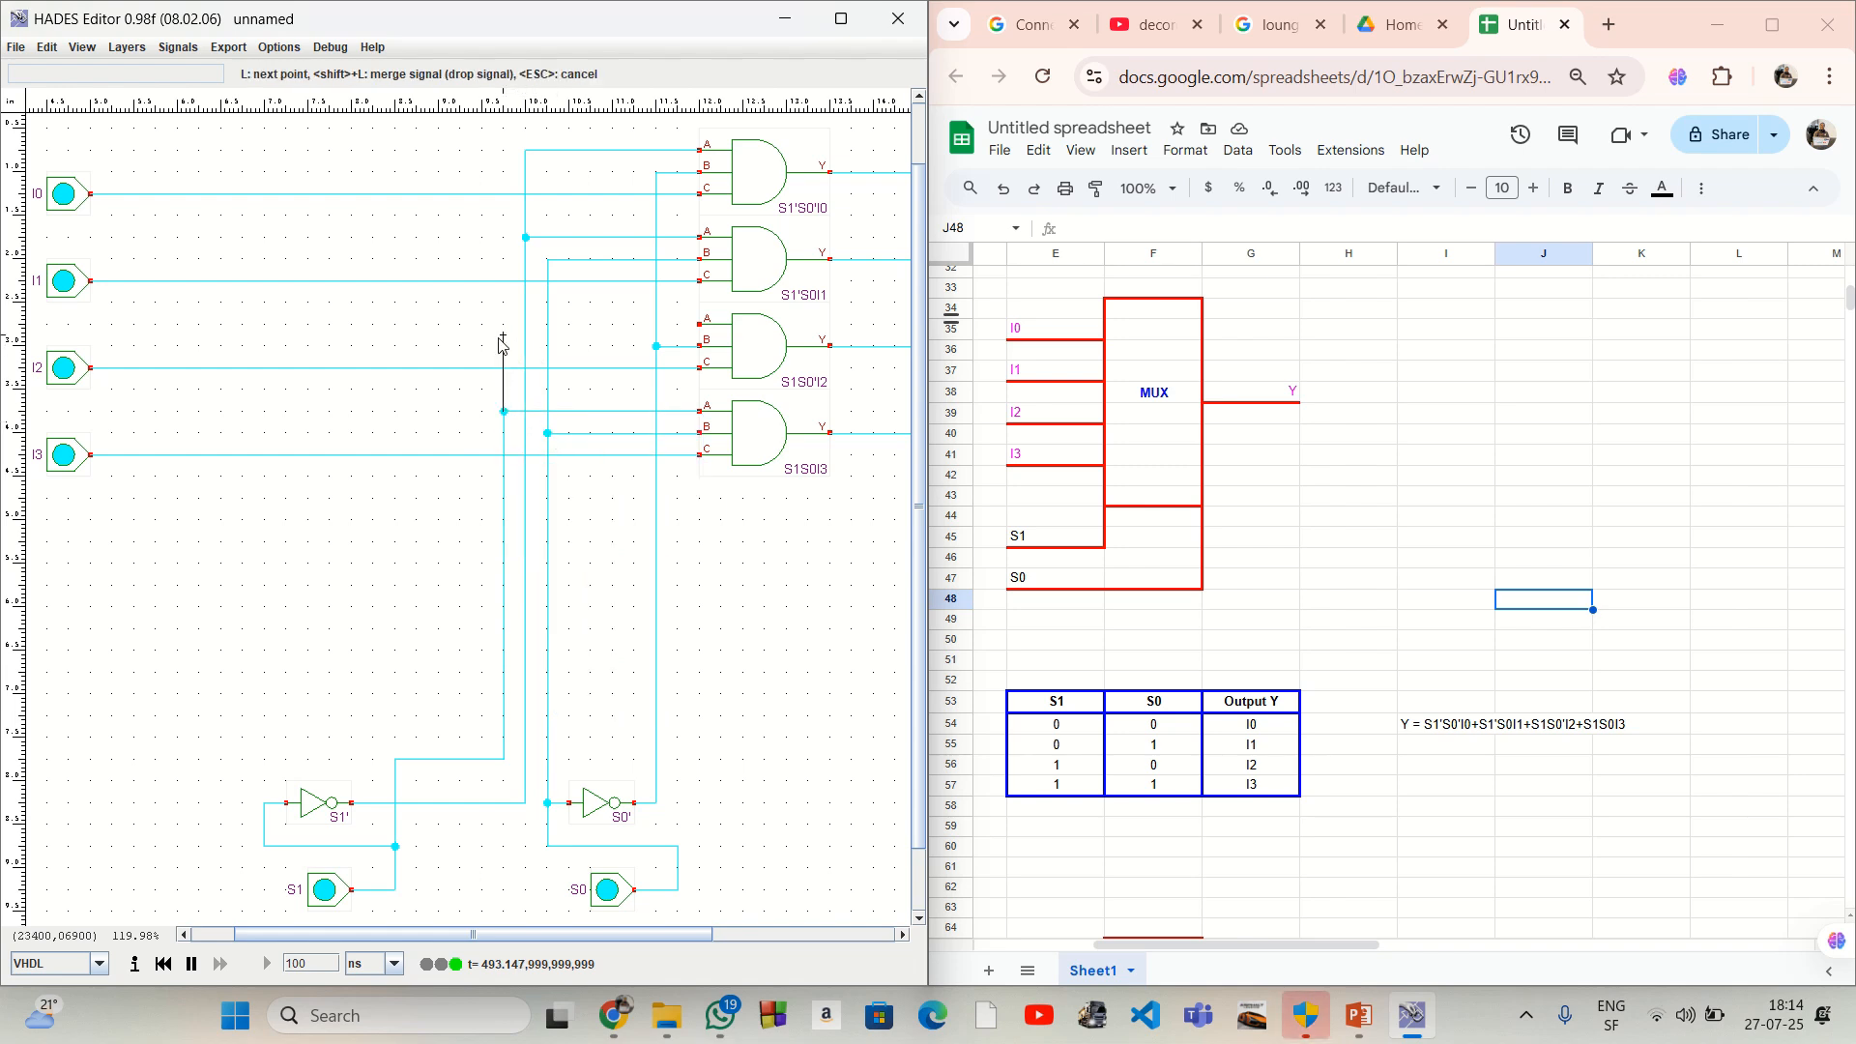
left_click(700, 330)
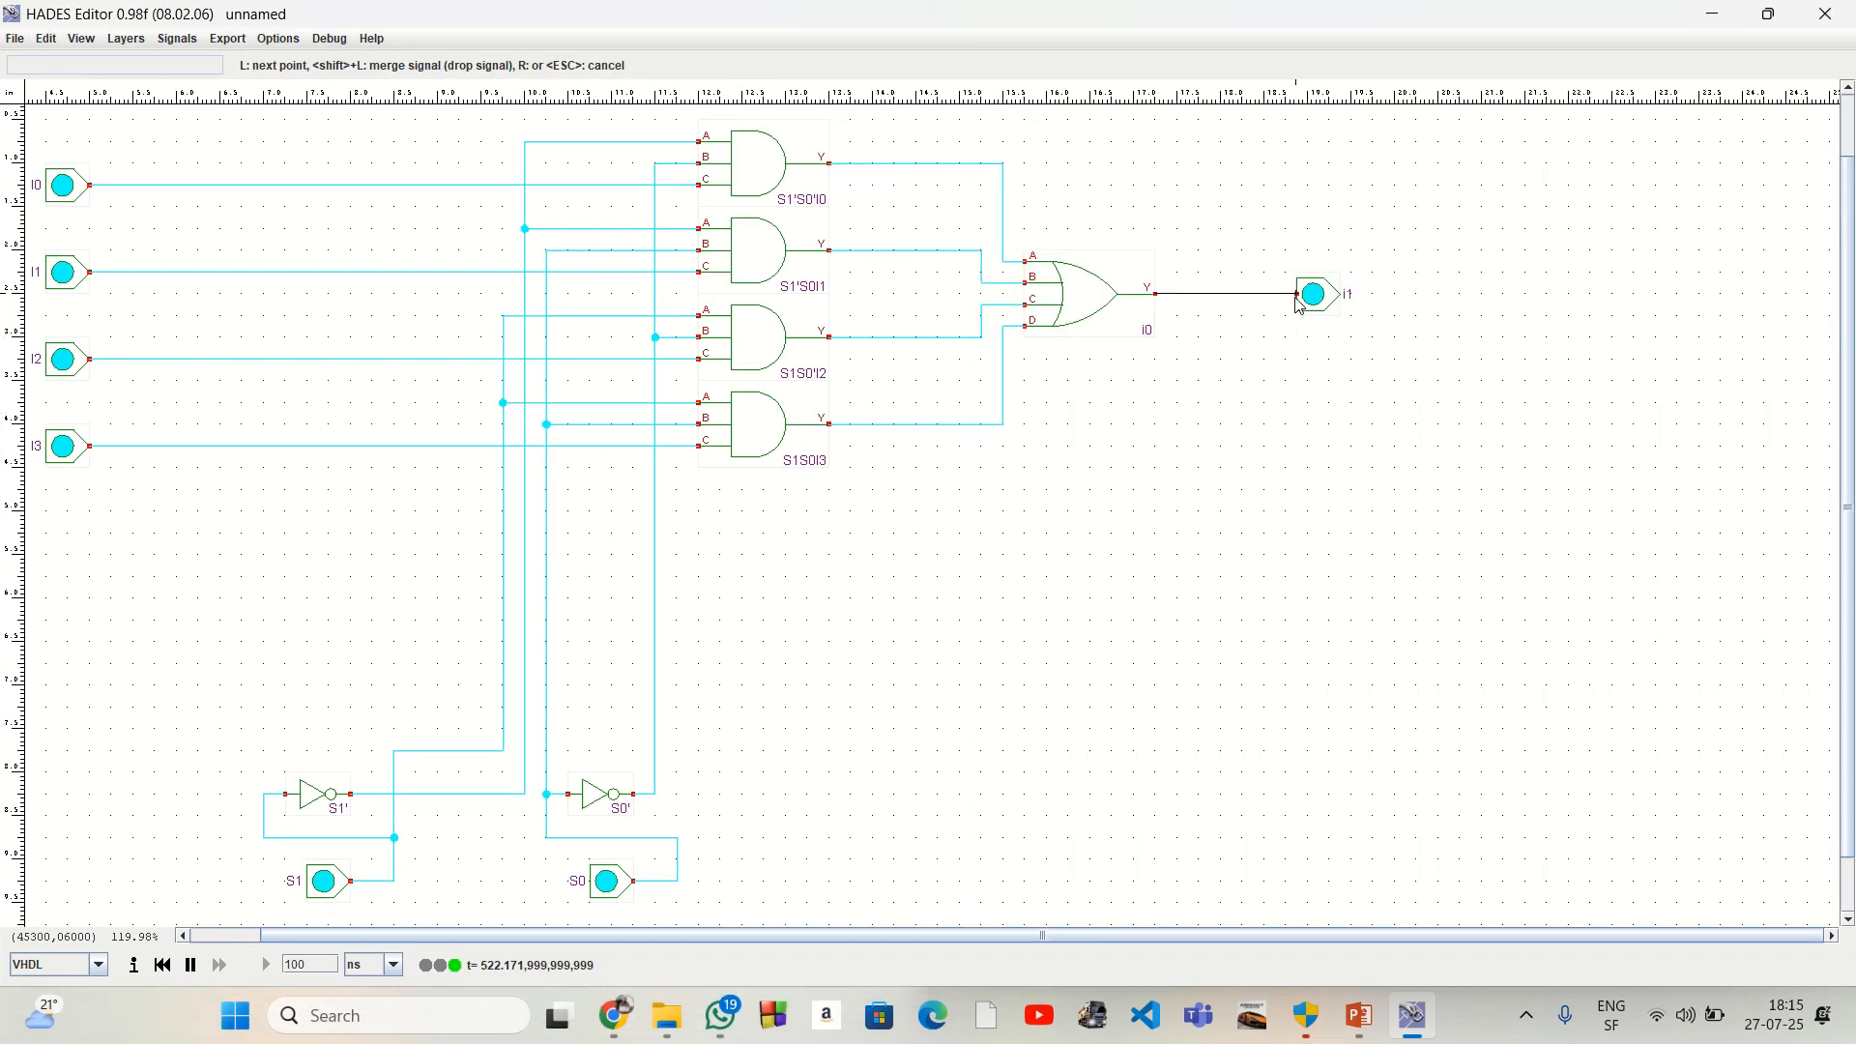
Step: Wire the OR gate's output to the output pin and name that pin Y
left_click(1330, 294)
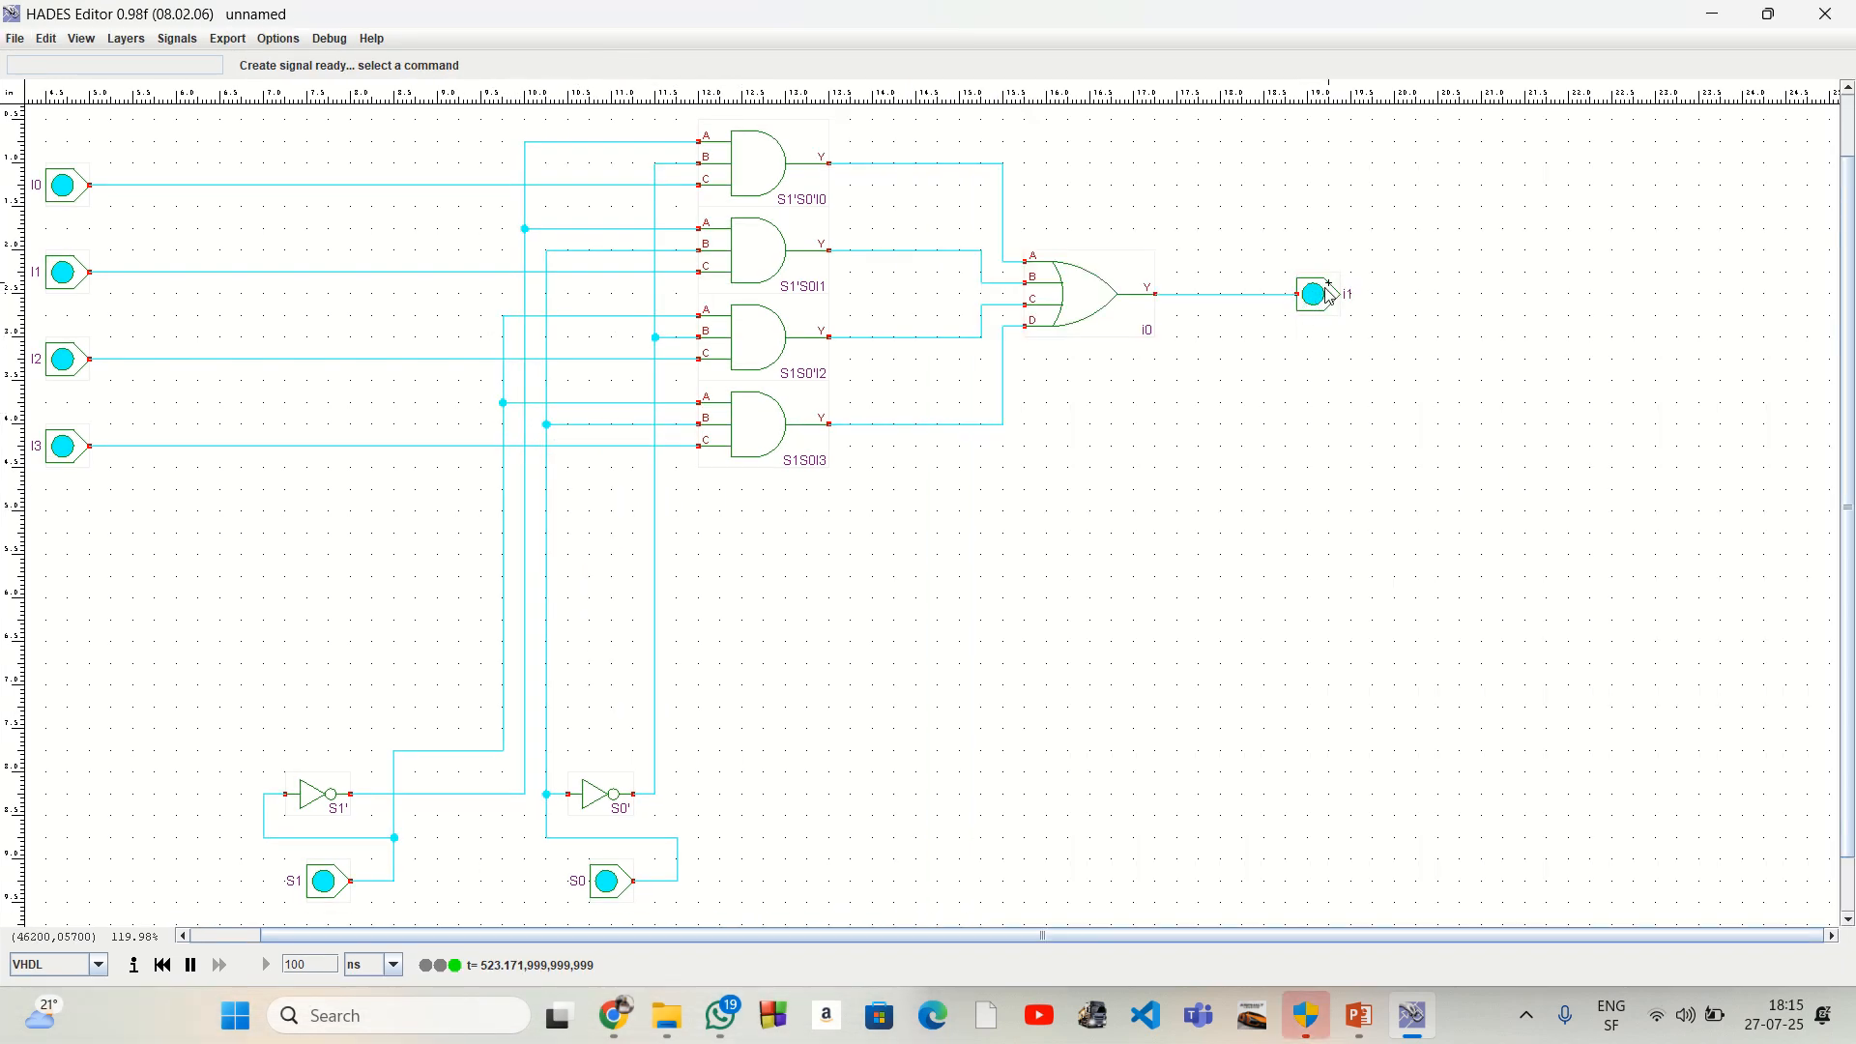
right_click(1336, 306)
left_click(1363, 435)
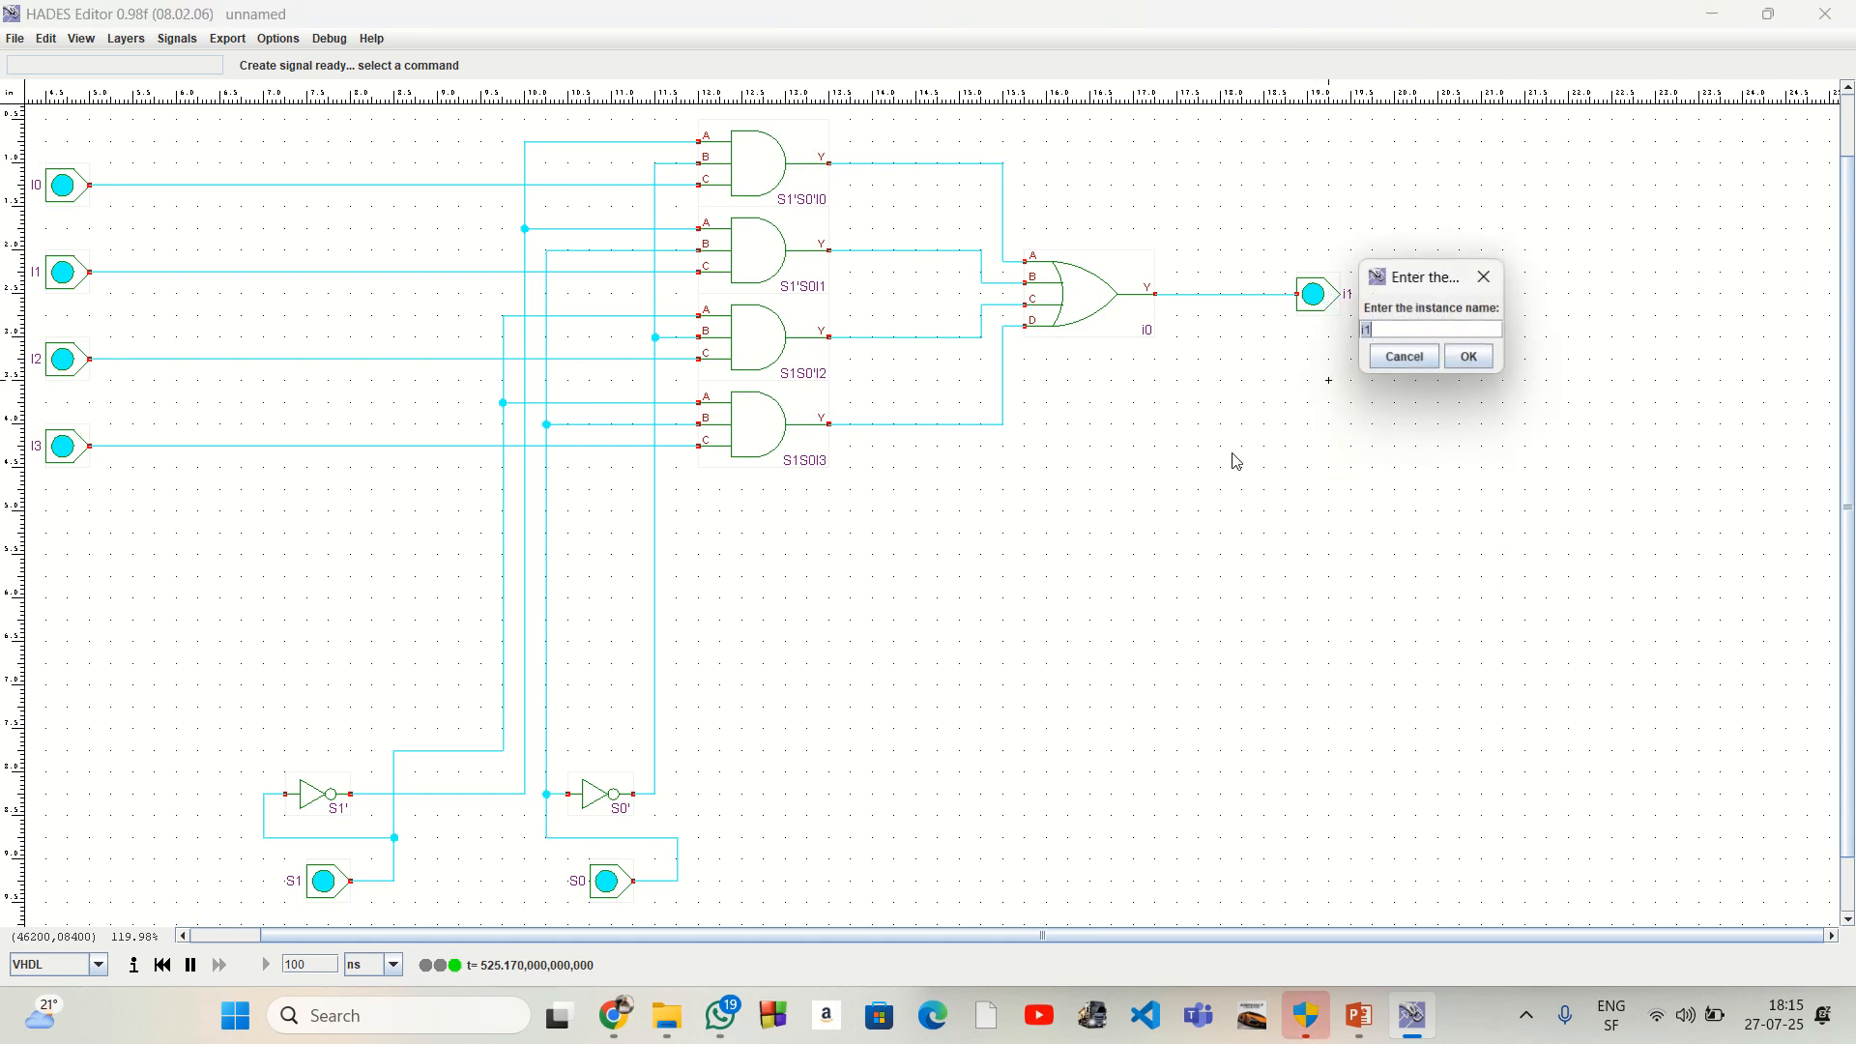
left_click(1468, 357)
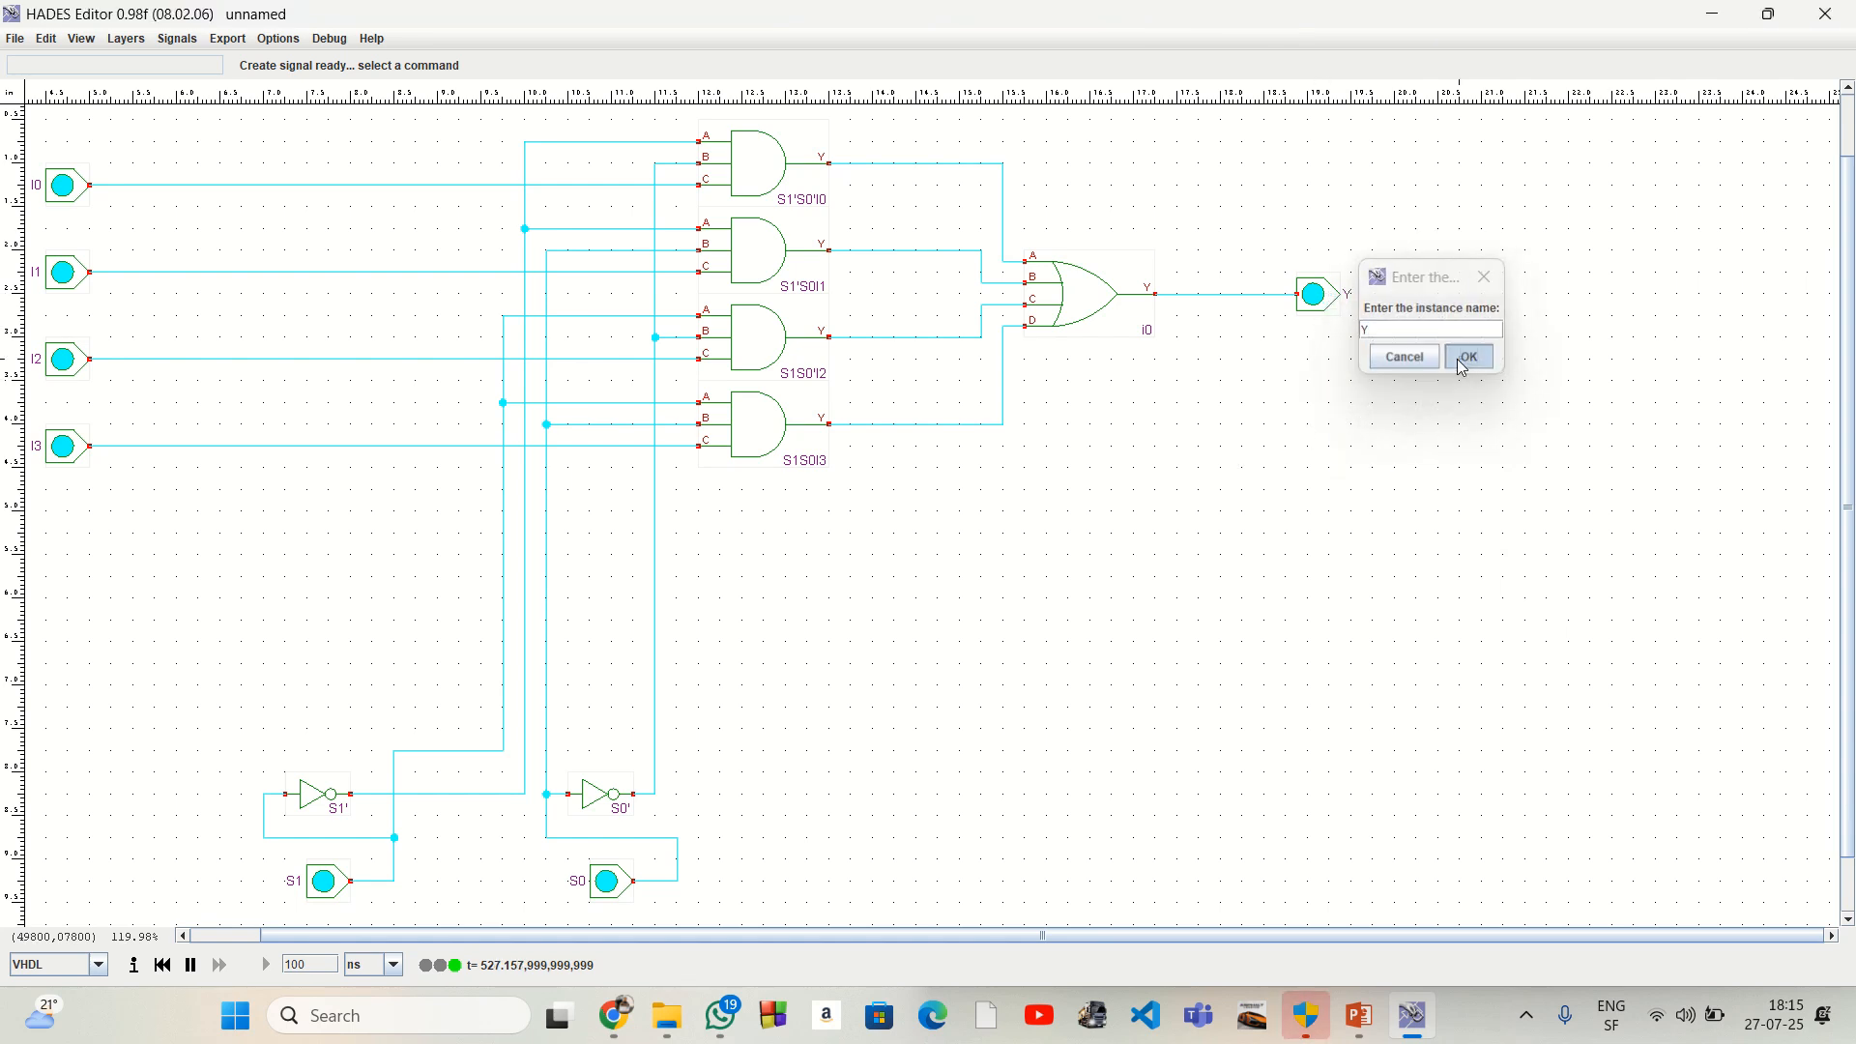
key("f")
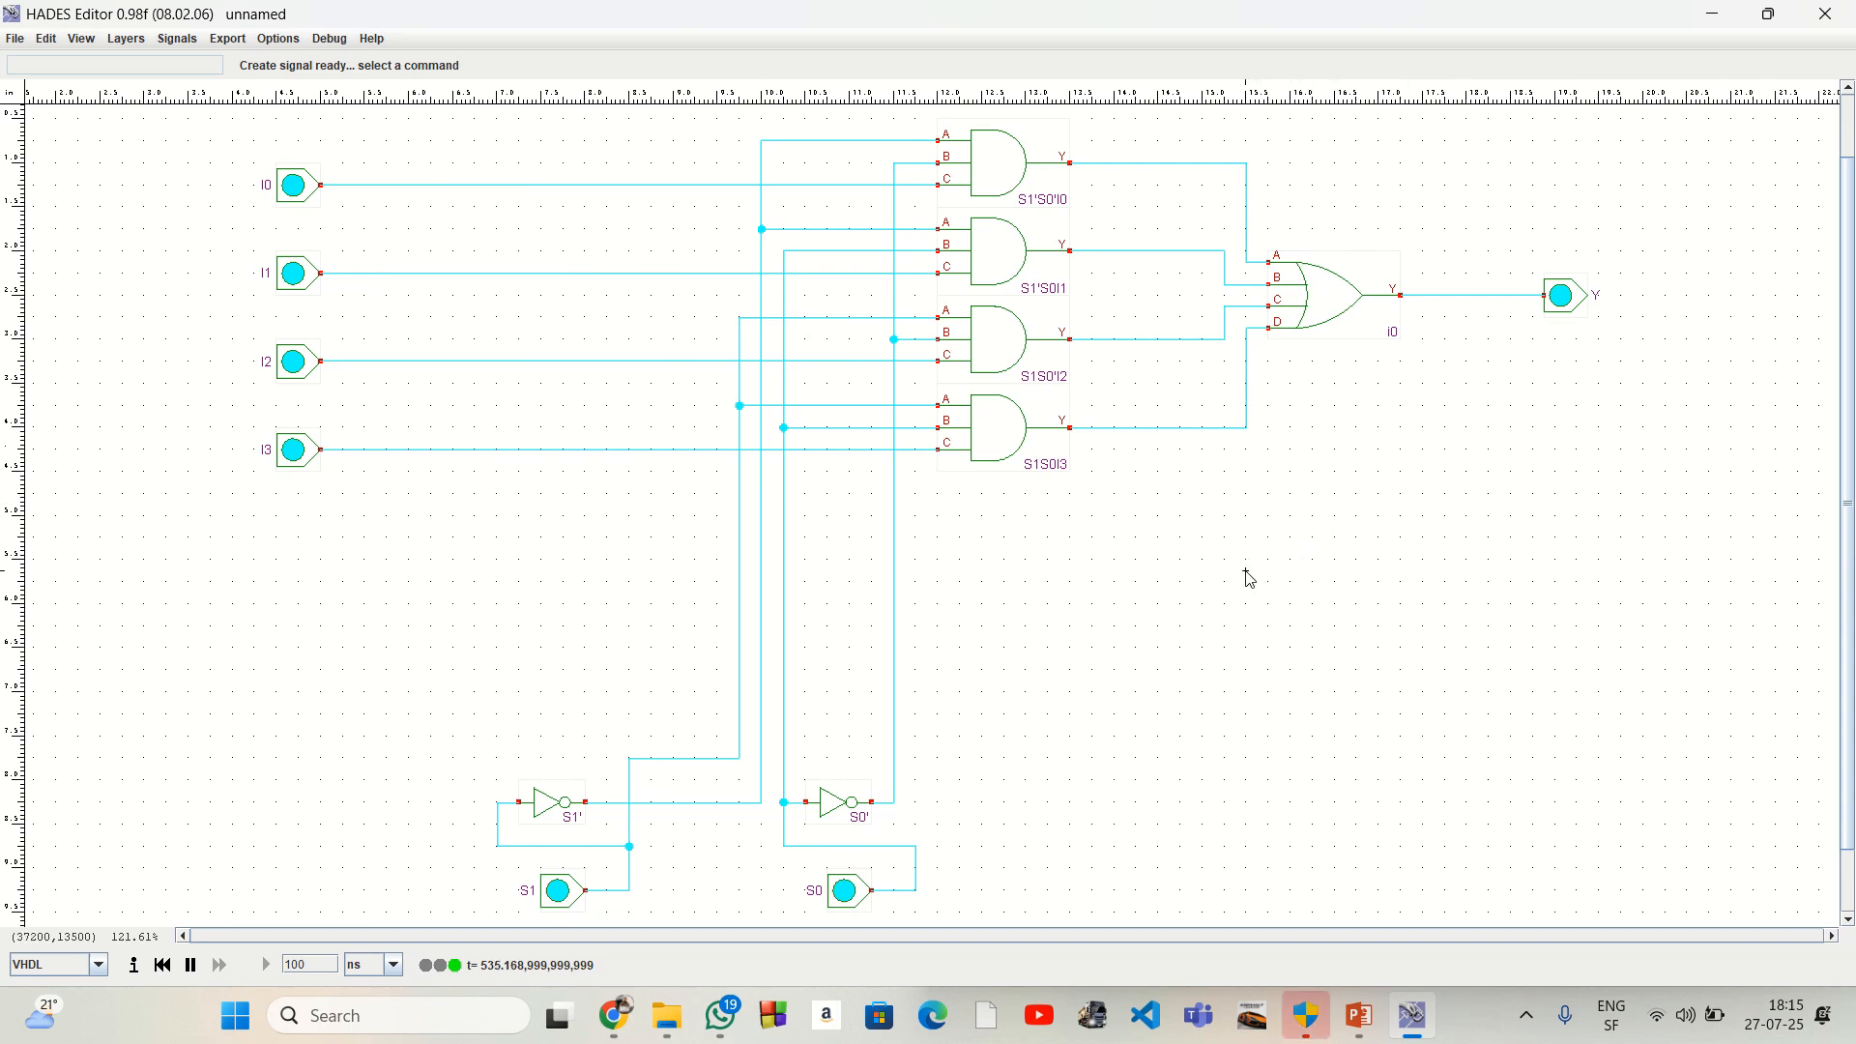
Step: Set the data inputs I3, I2, I1 and I0 and the select inputs S1 and S0 to logic 0
left_click(295, 451)
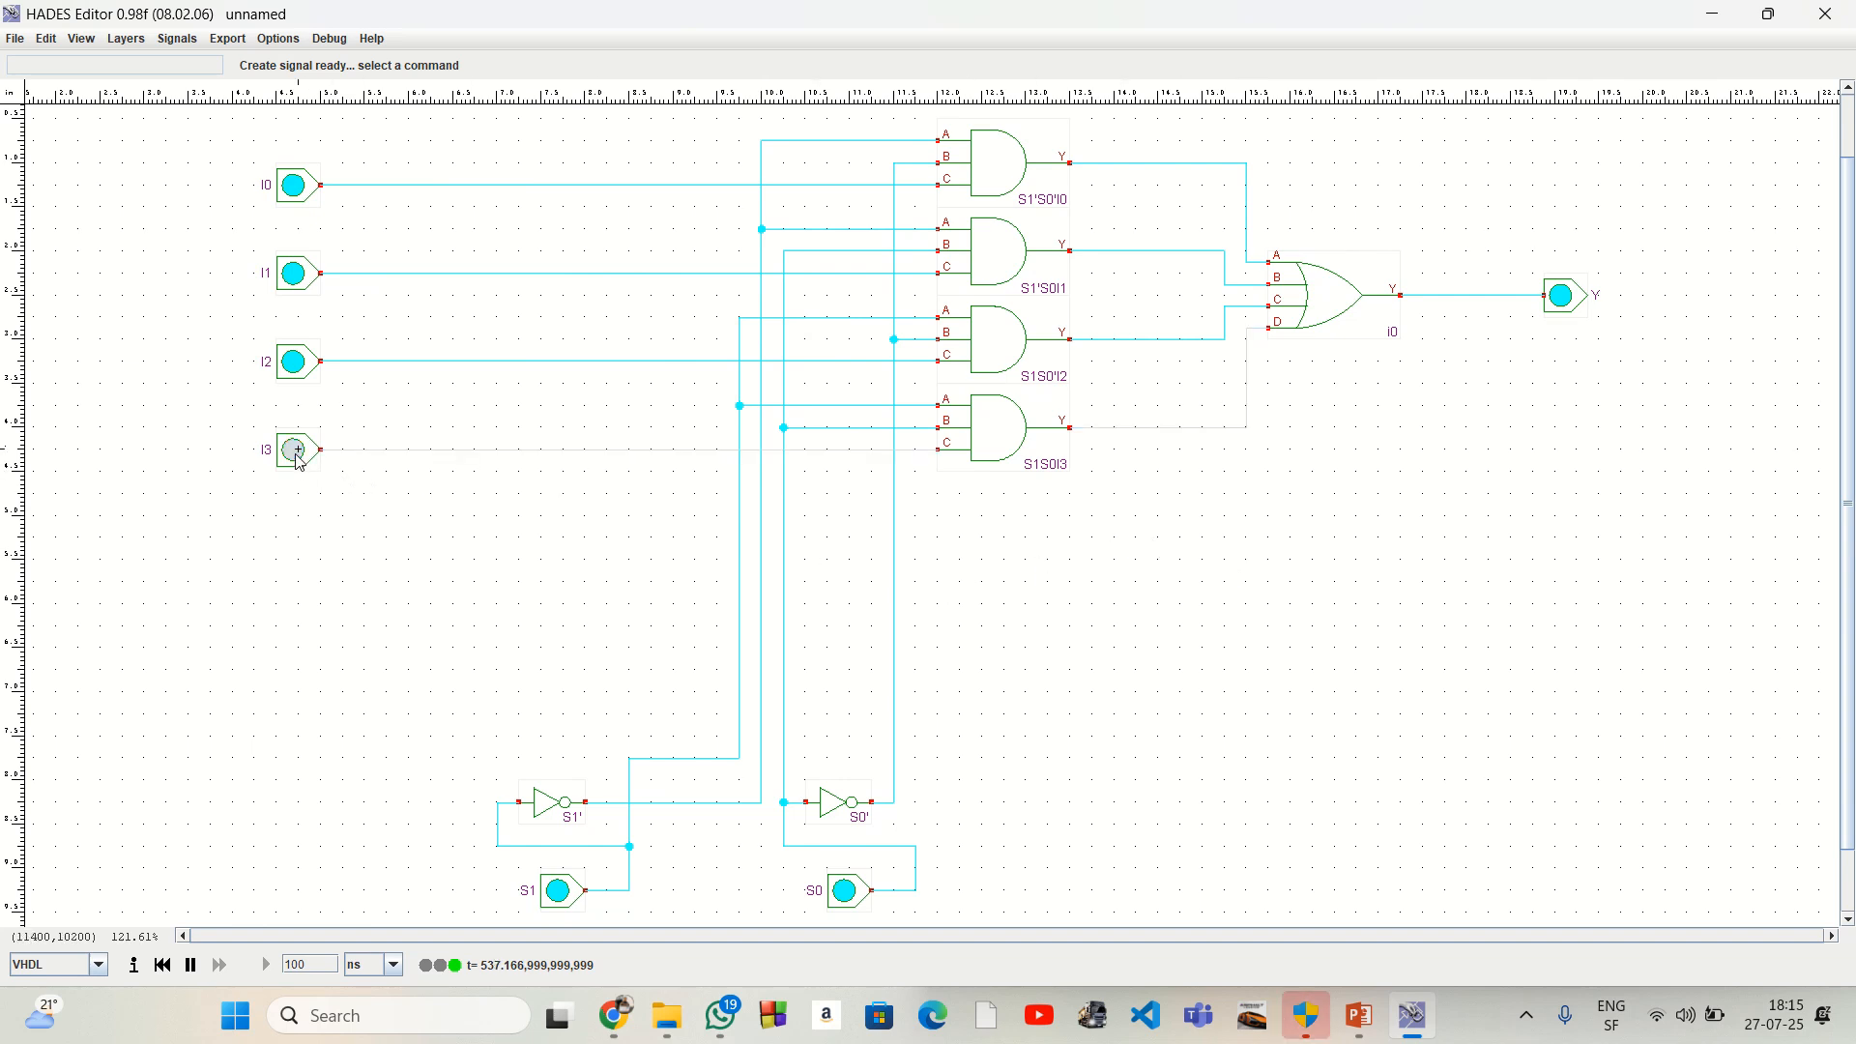
left_click(294, 364)
left_click(293, 275)
left_click(293, 186)
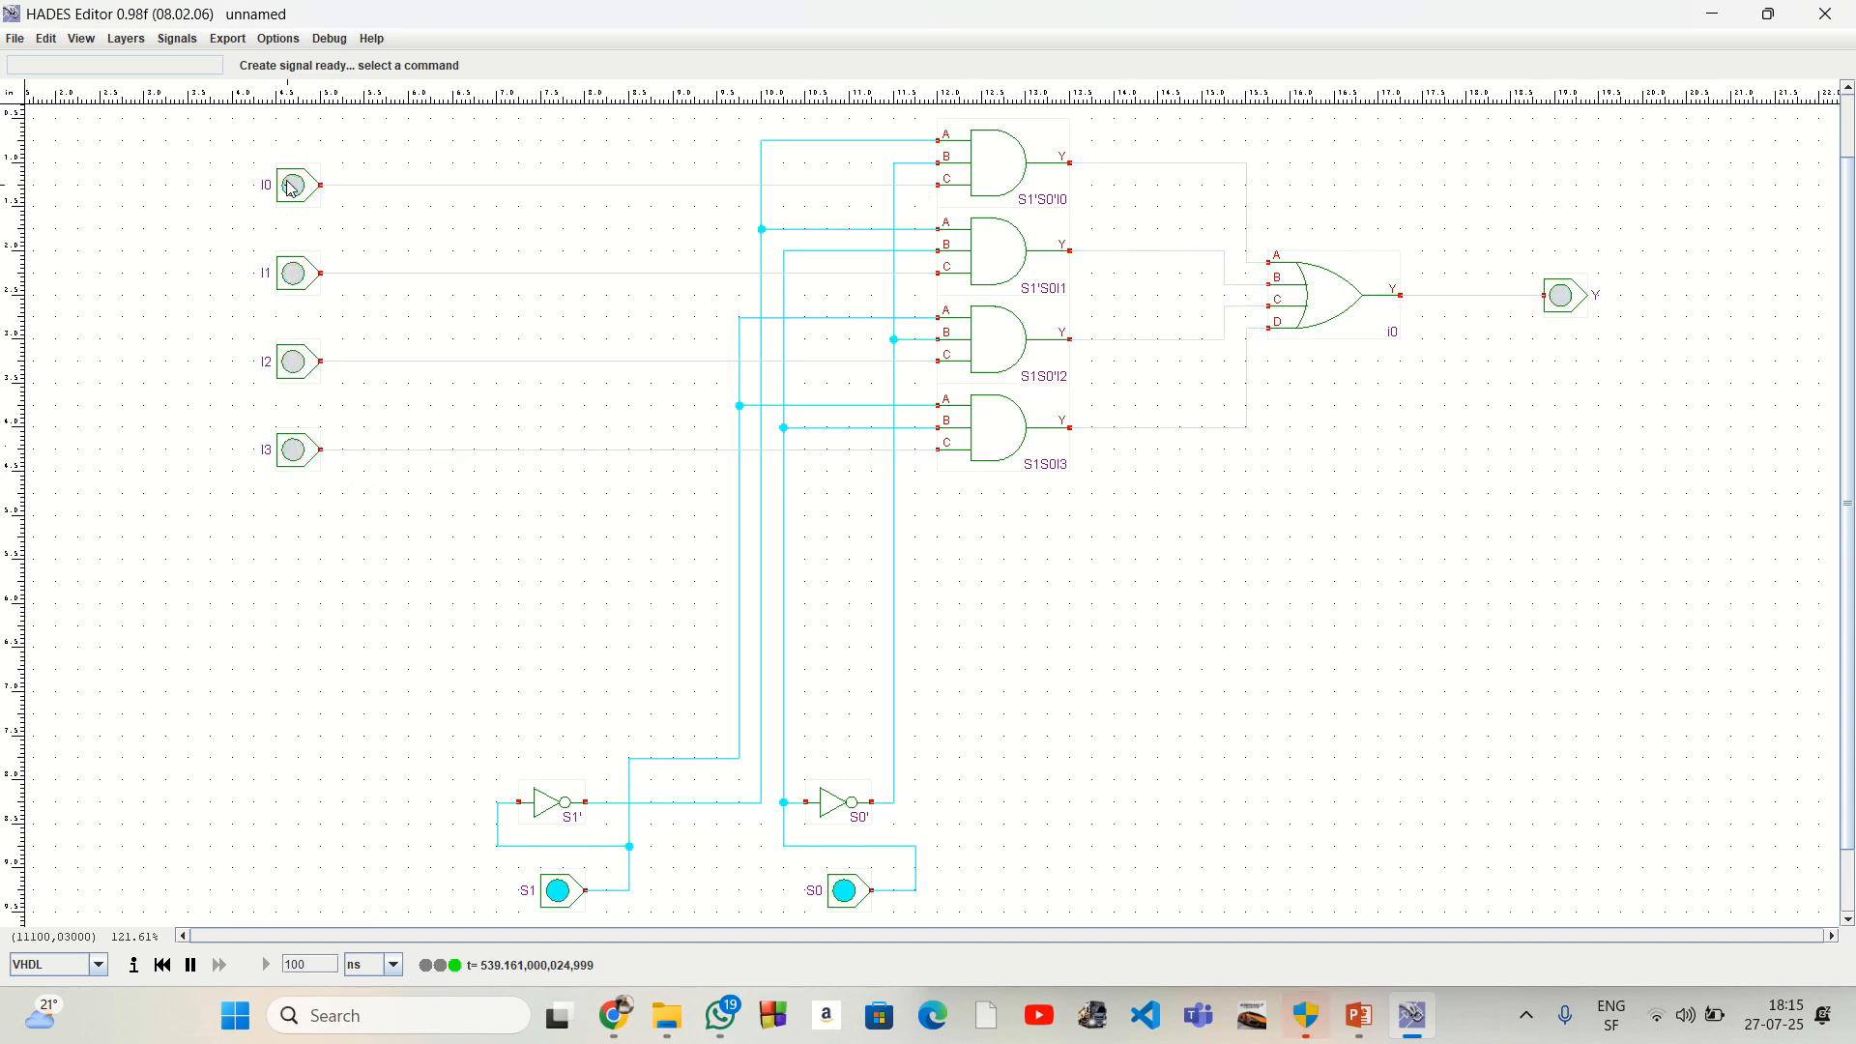
left_click(556, 897)
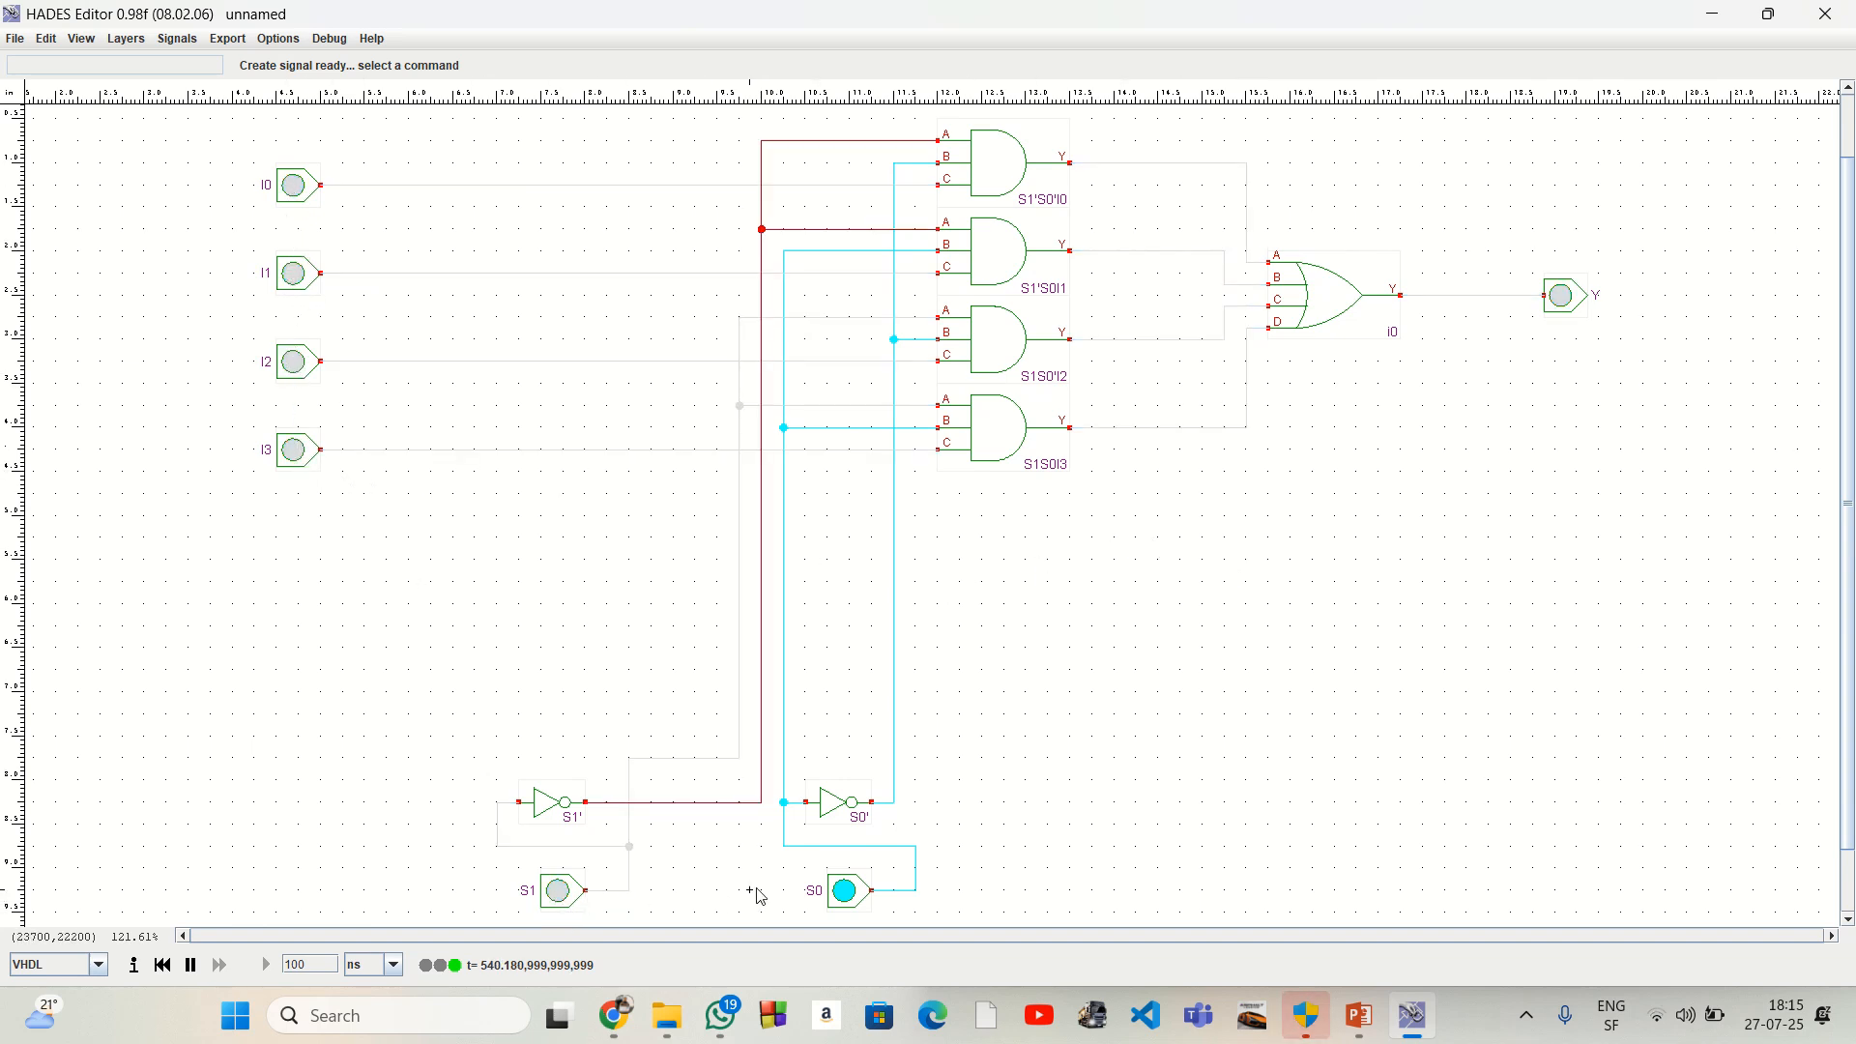
left_click(842, 889)
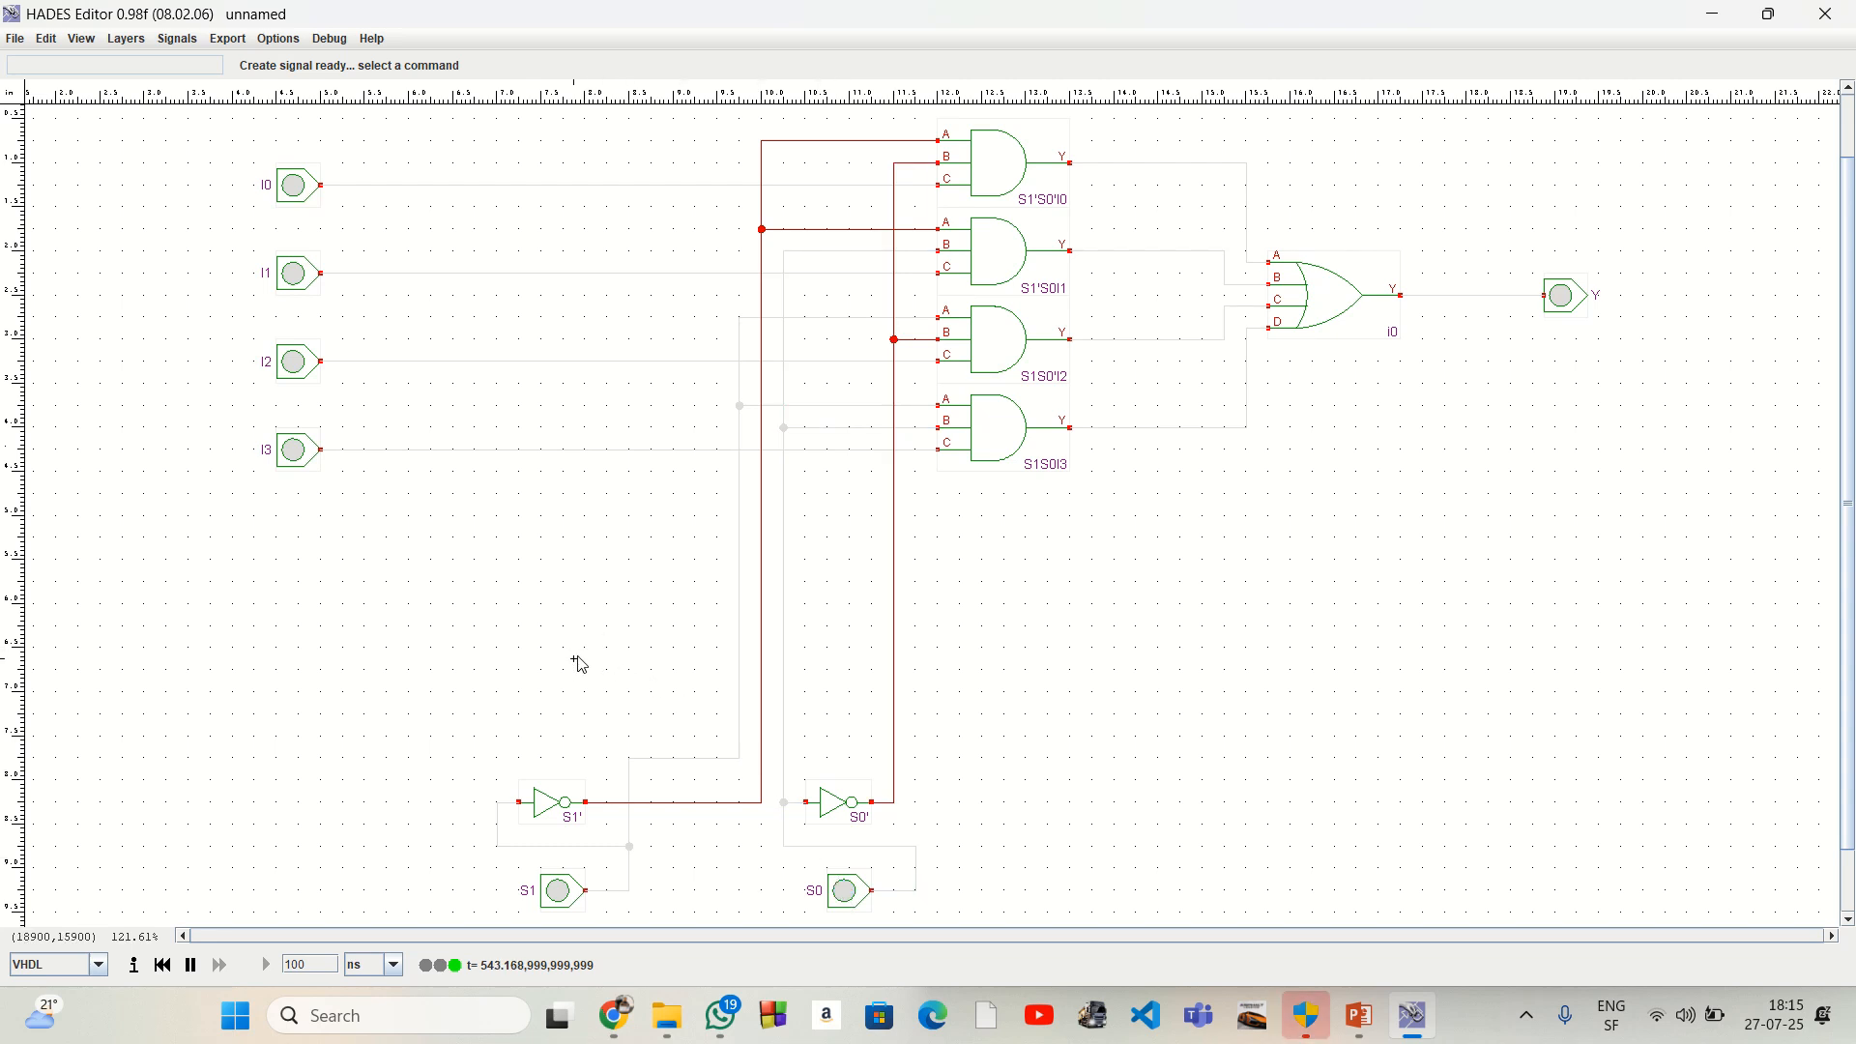
Step: Test the circuit with I1 and S0 at logic 1, then return I1 to 0 and set I3 and S1 to 1
left_click(295, 275)
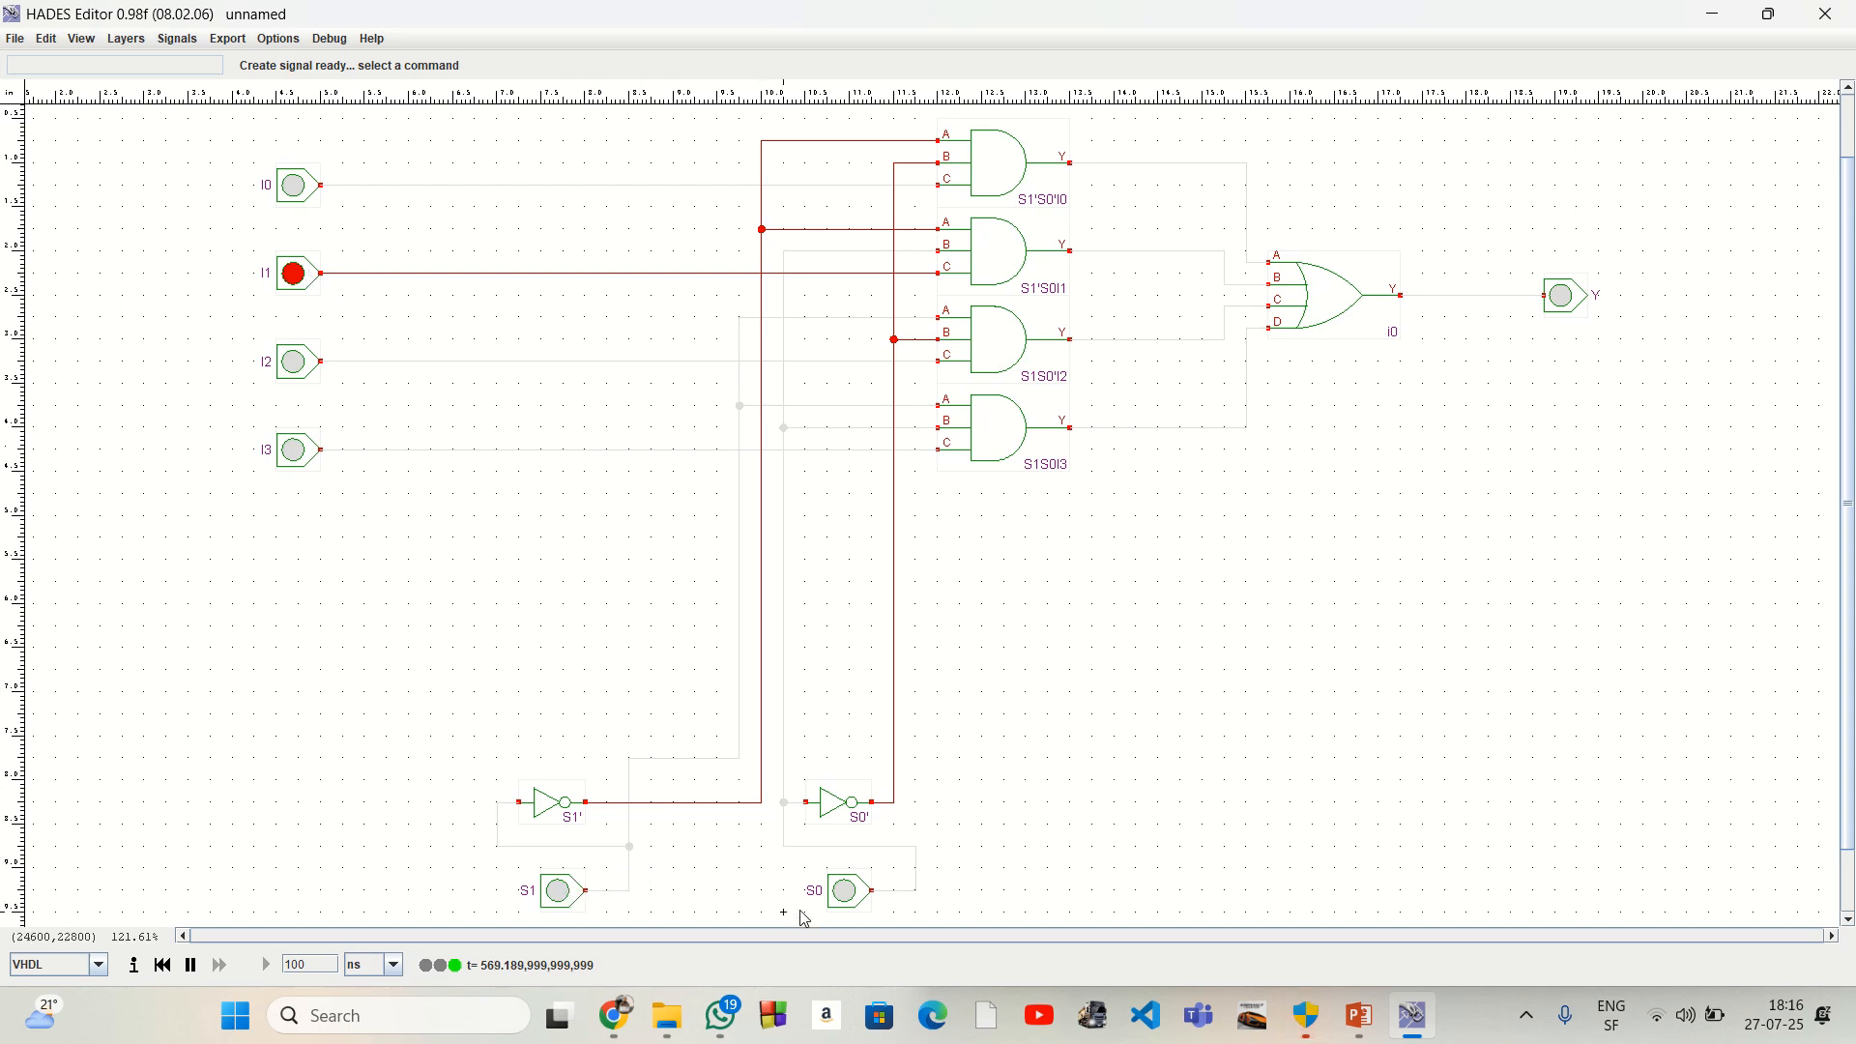
left_click(844, 890)
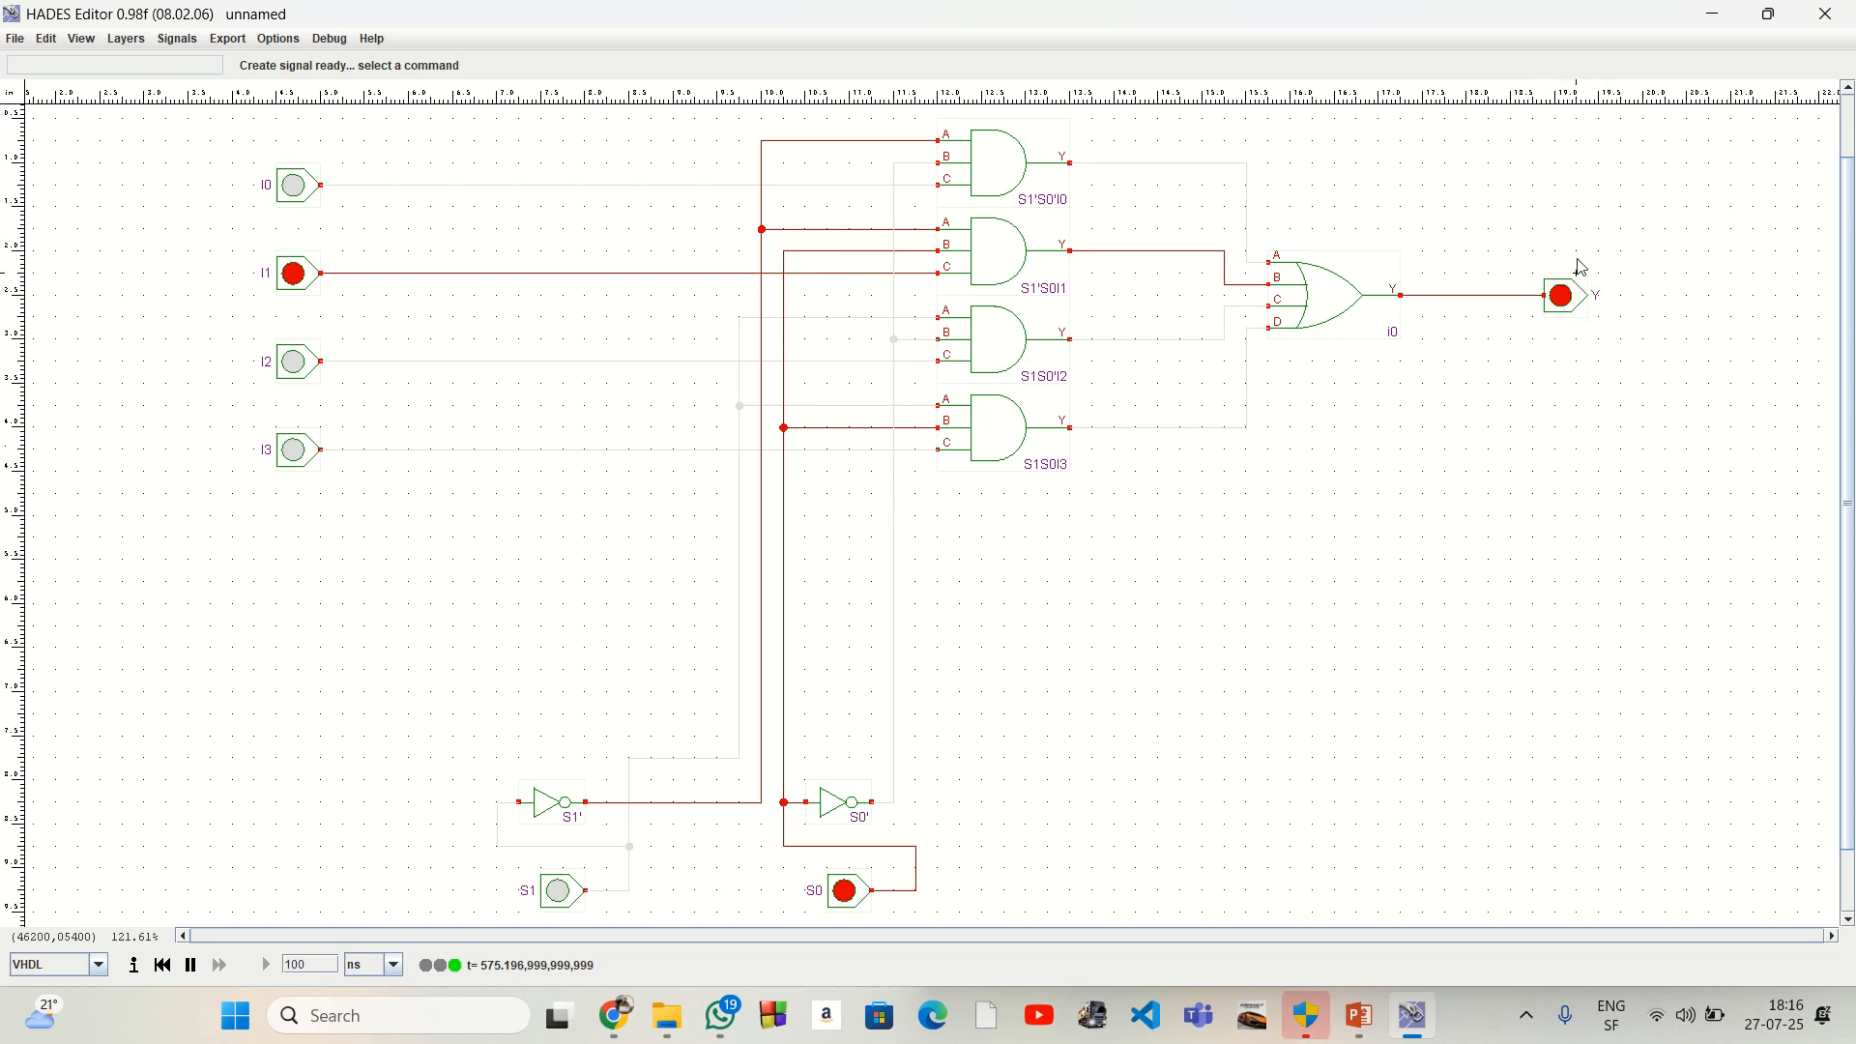
left_click(293, 273)
left_click(296, 452)
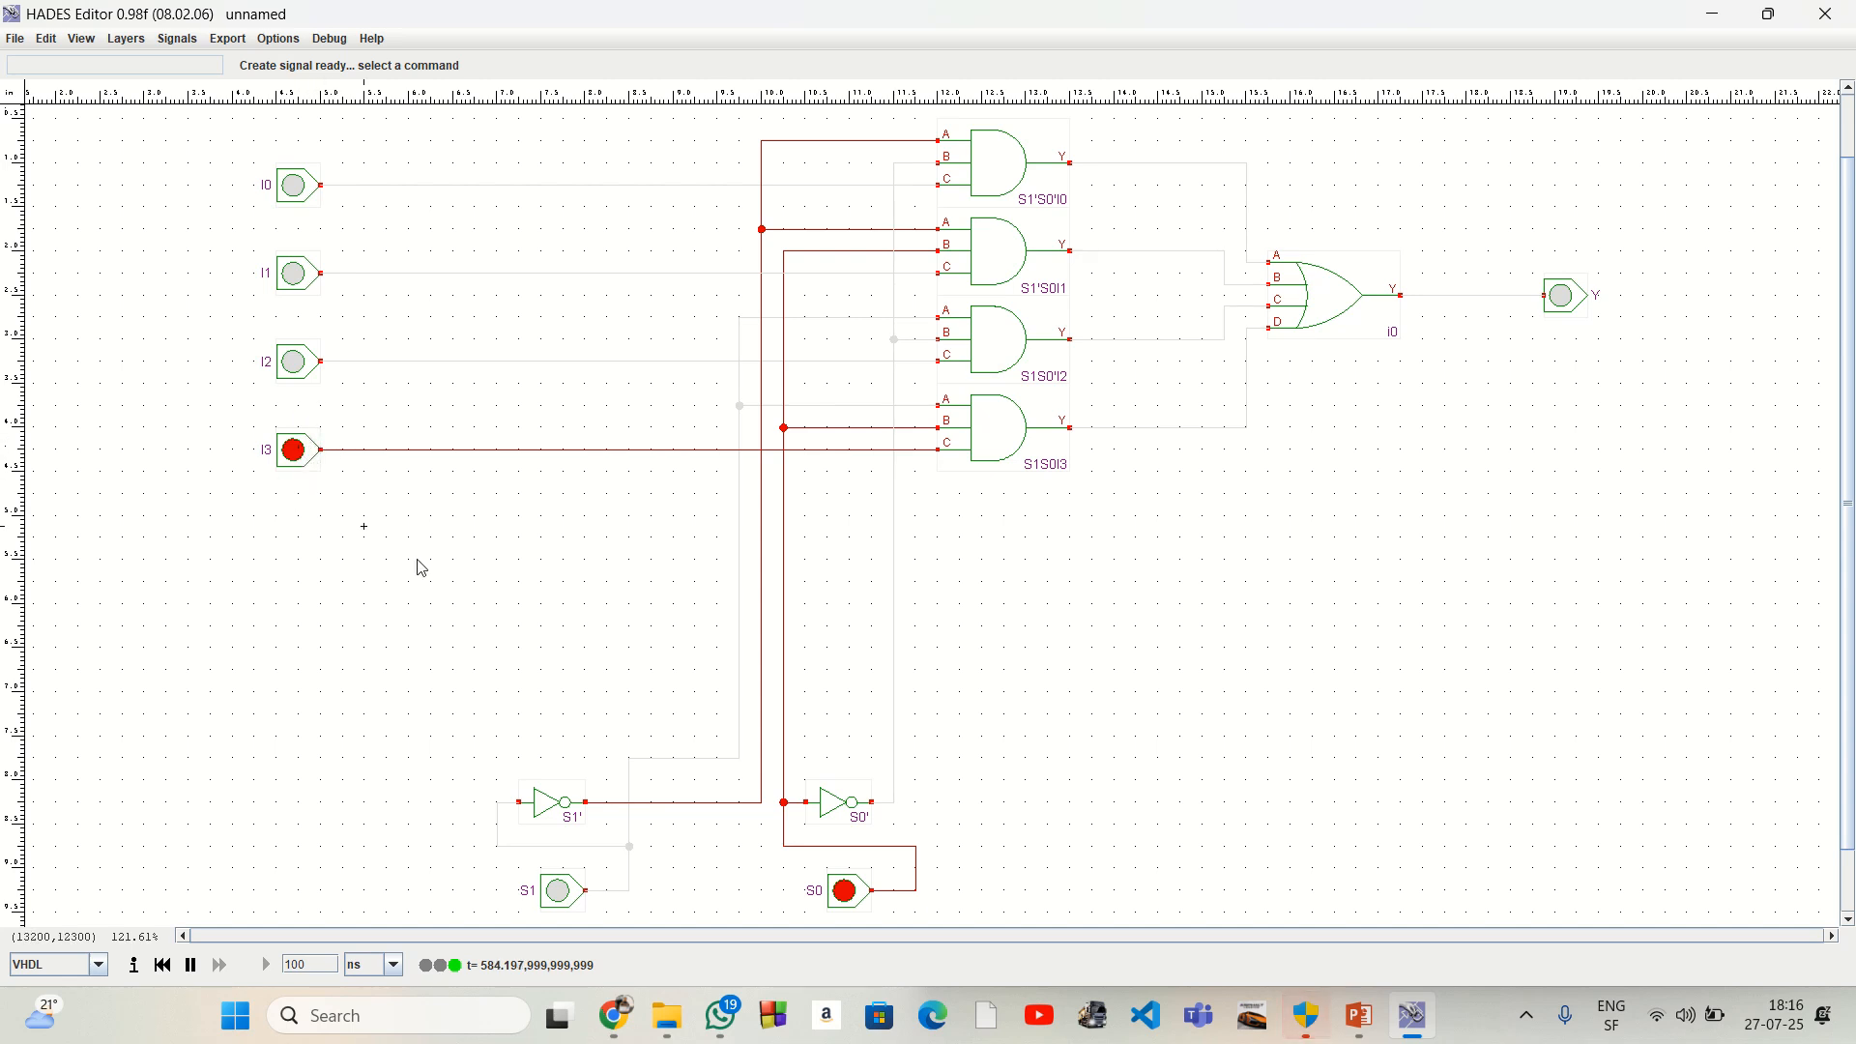
left_click(567, 900)
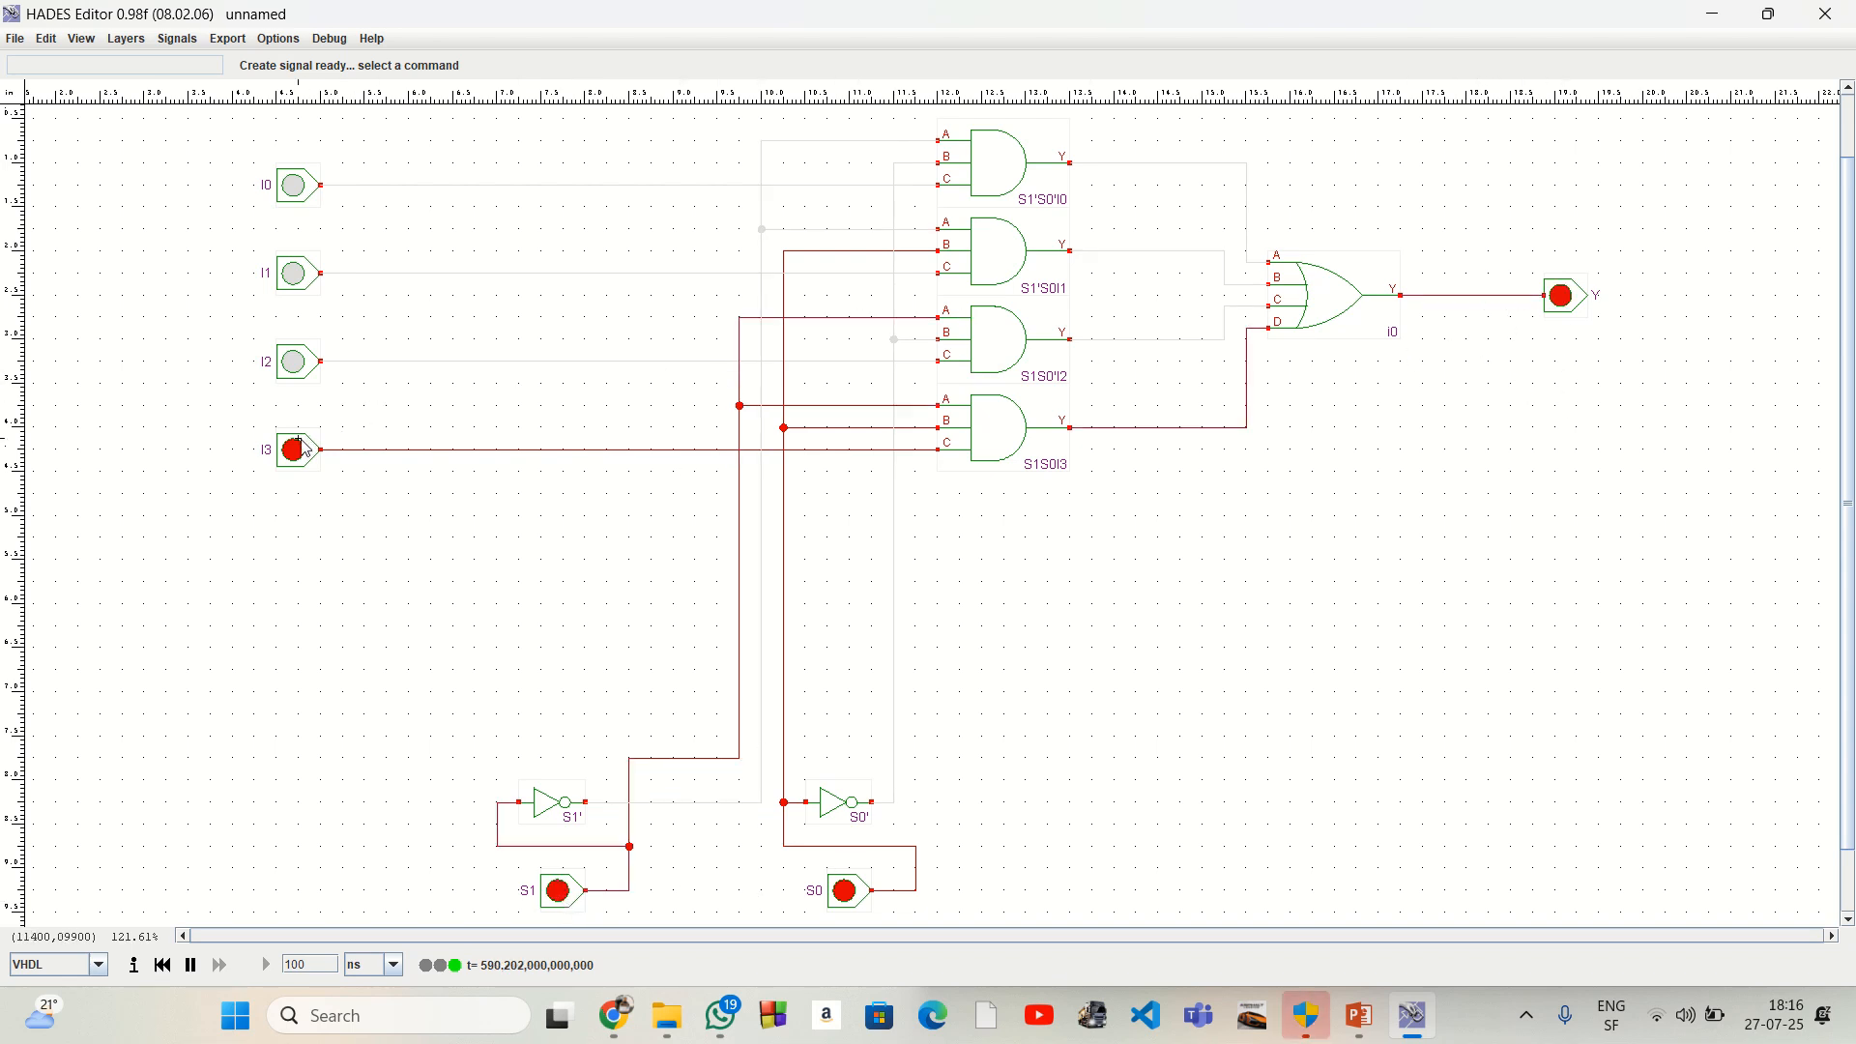
Step: Test the selection of I2 by setting I1 and I0 to logic 1 and S0 to logic 0
left_click(294, 275)
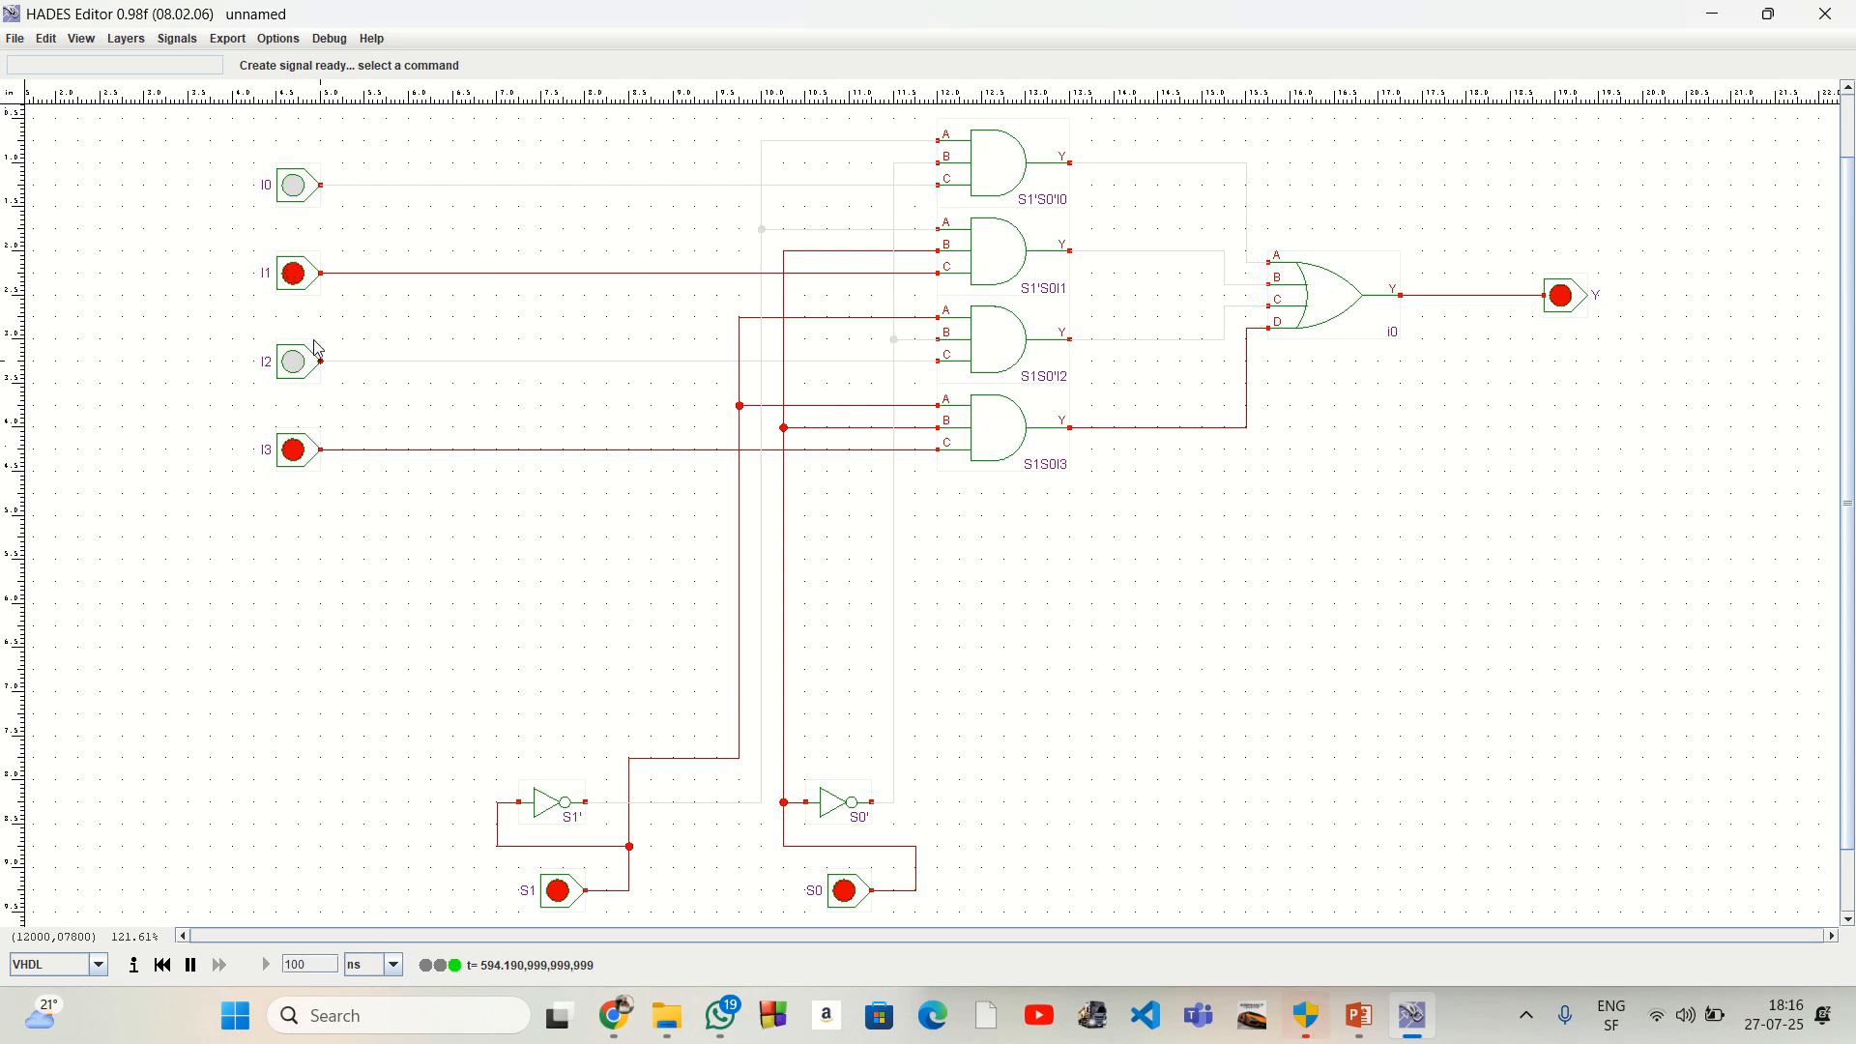
left_click(299, 189)
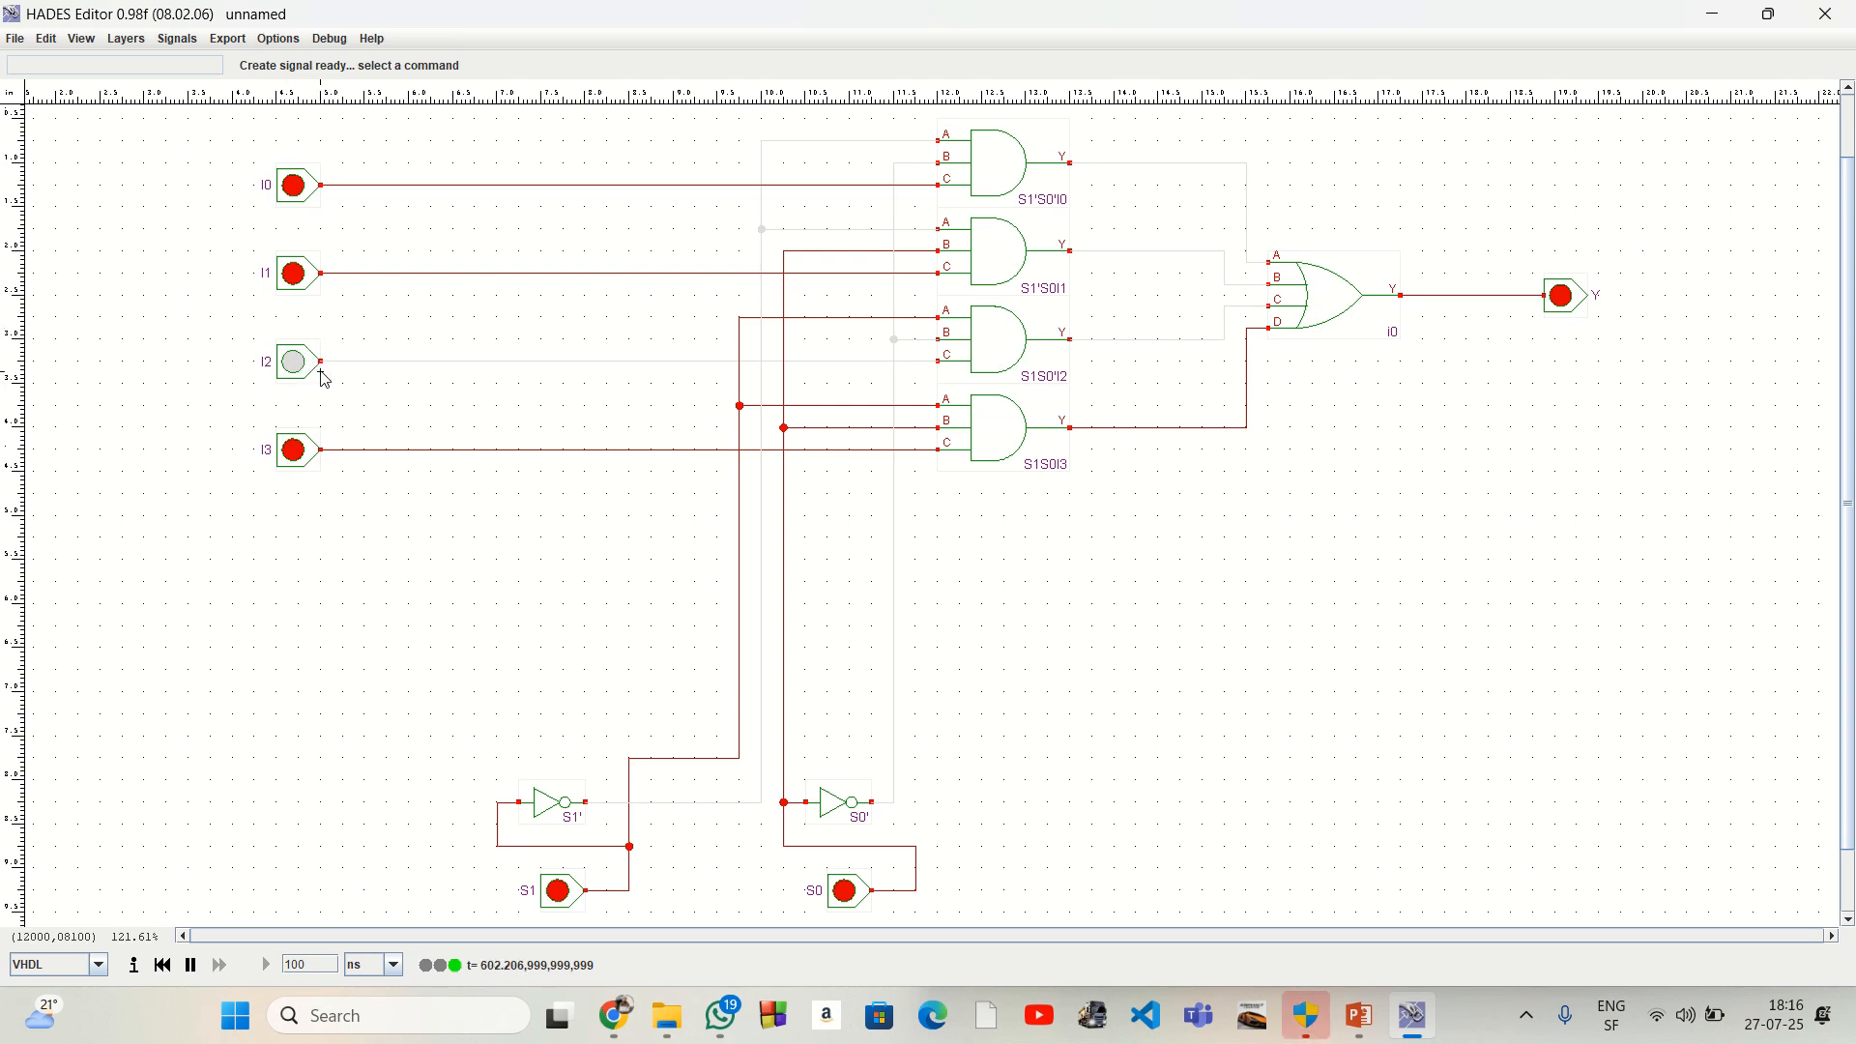
left_click(845, 891)
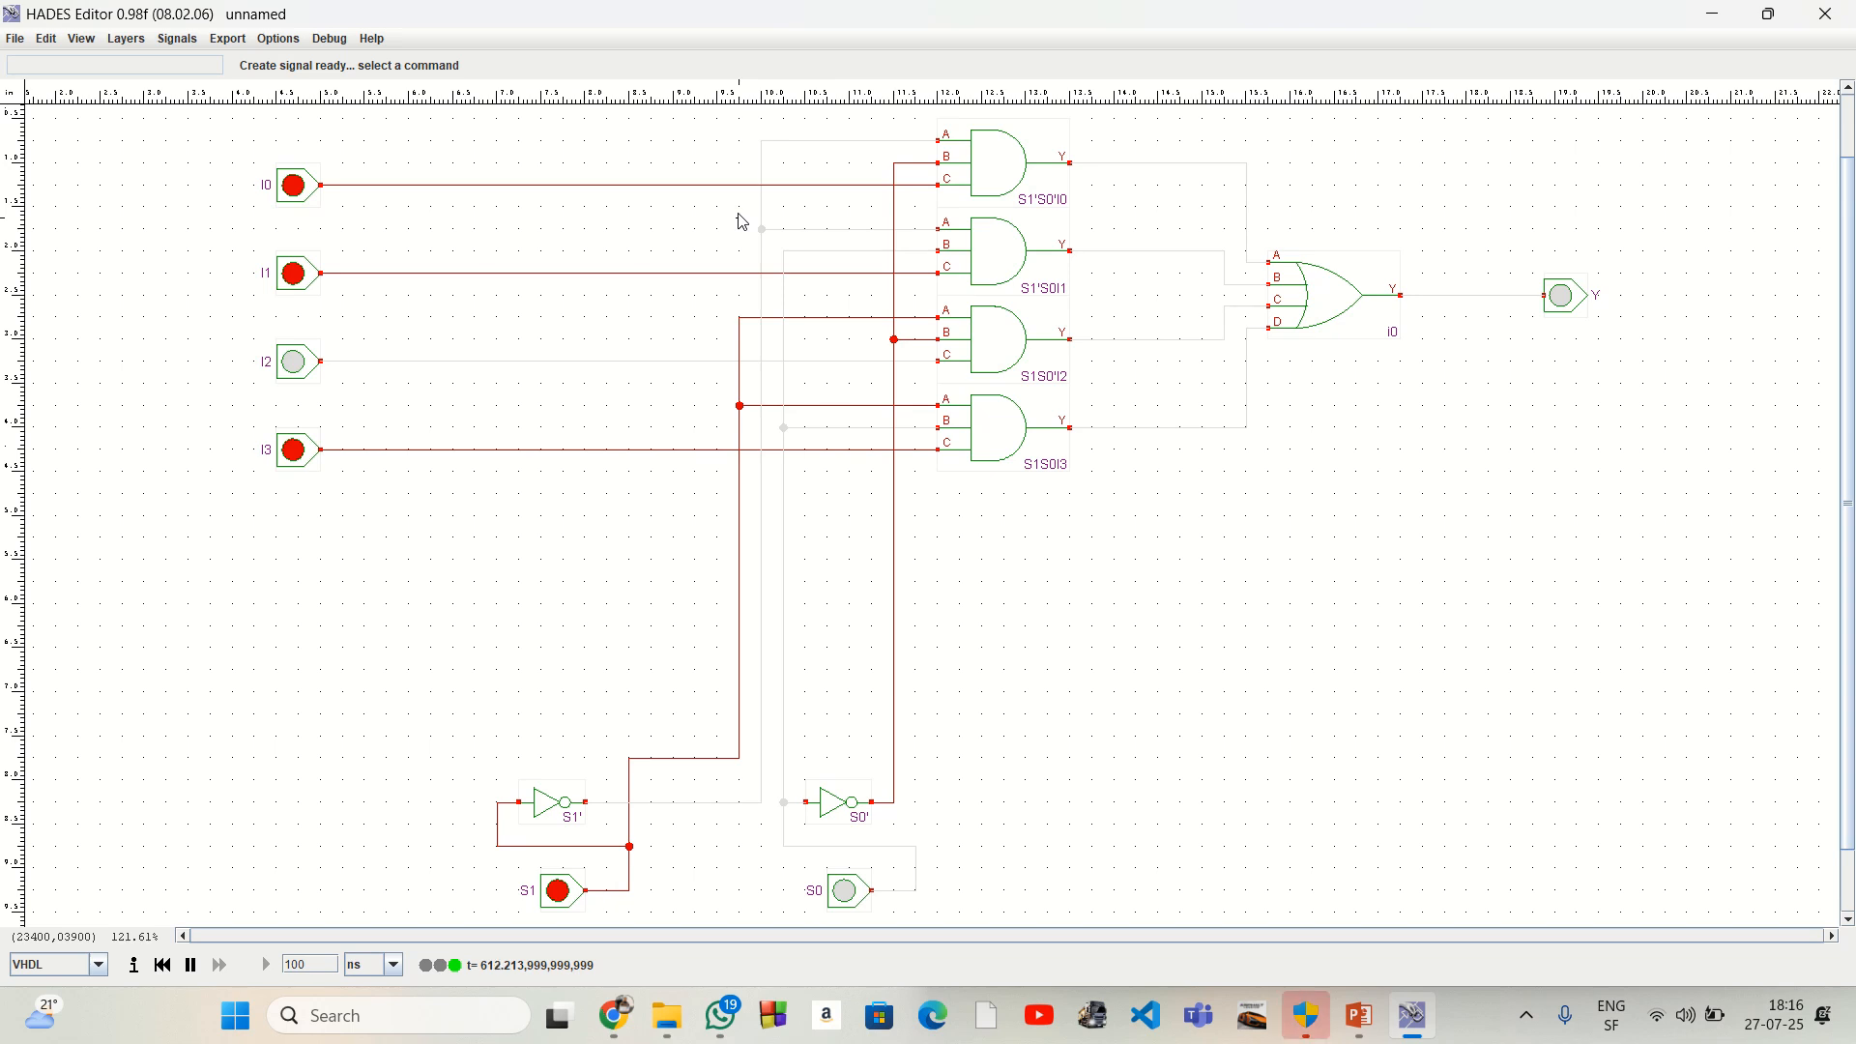
Step: Start saving the design and create and open a new Desktop folder named Mult for it
key("ctrl+s")
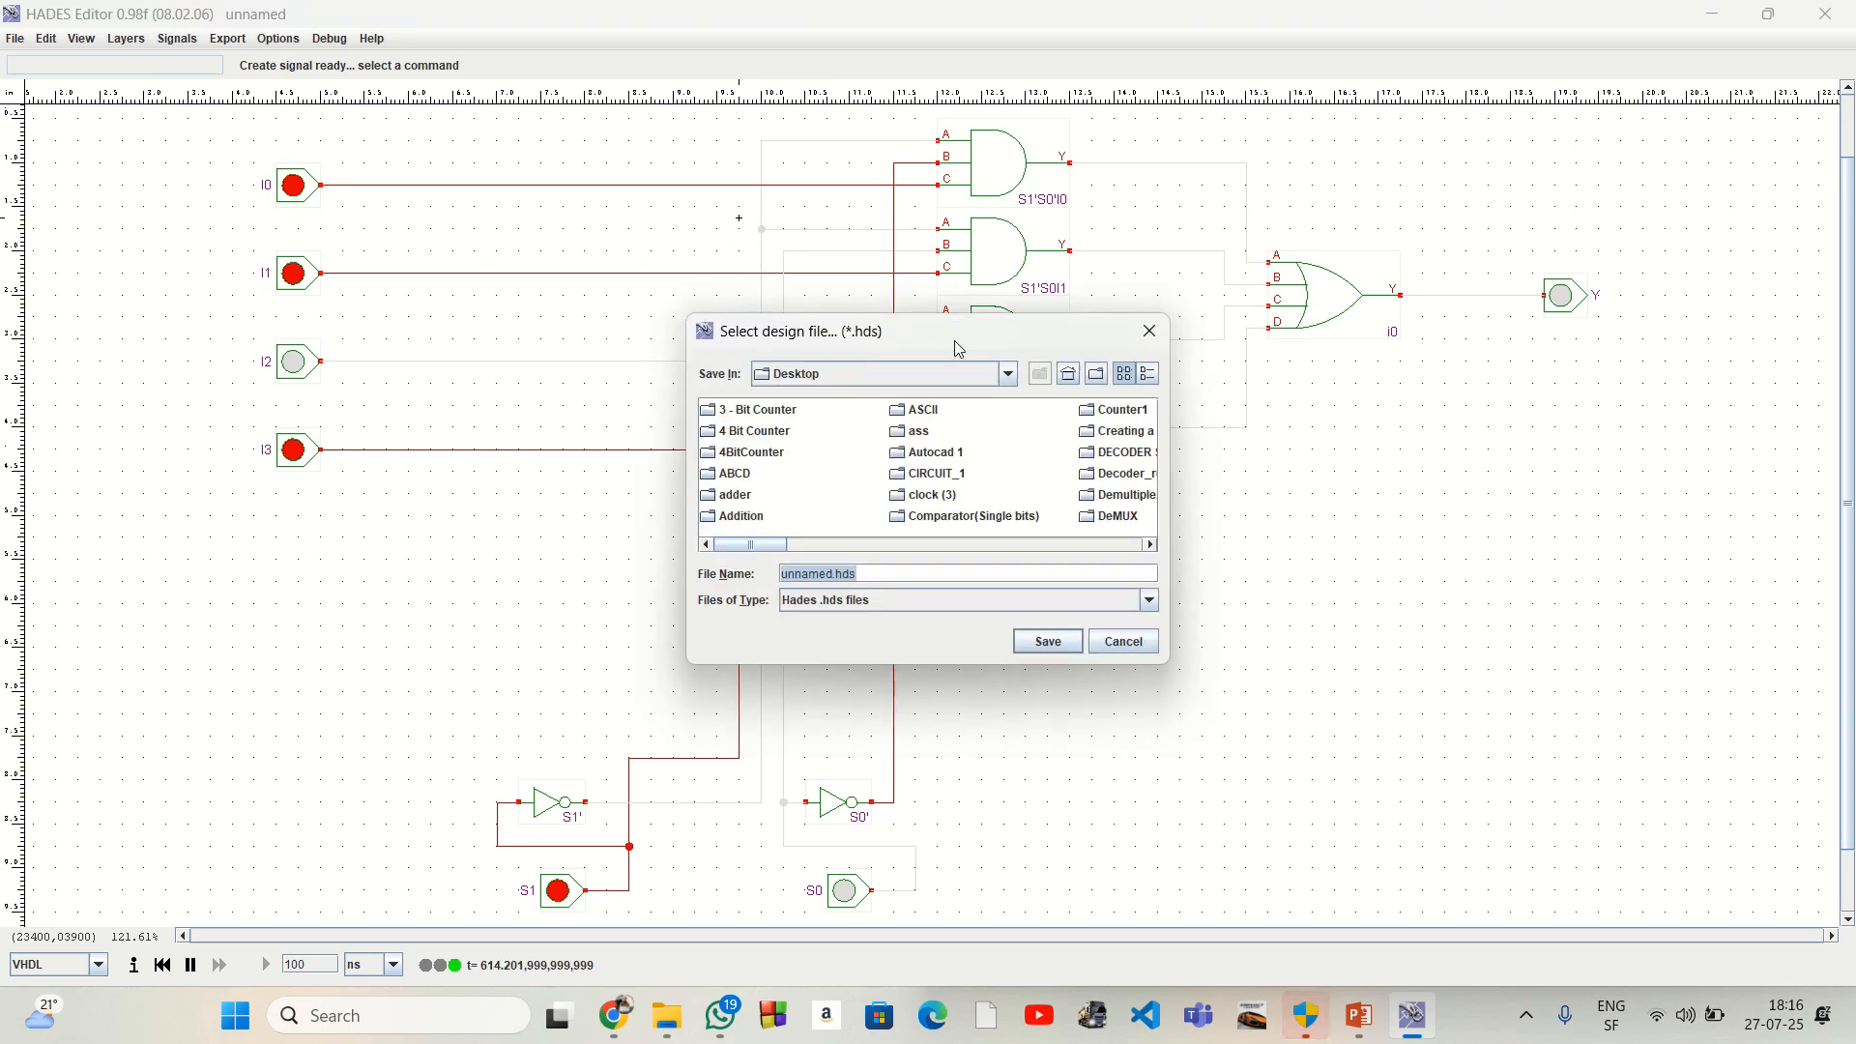
left_click(1096, 373)
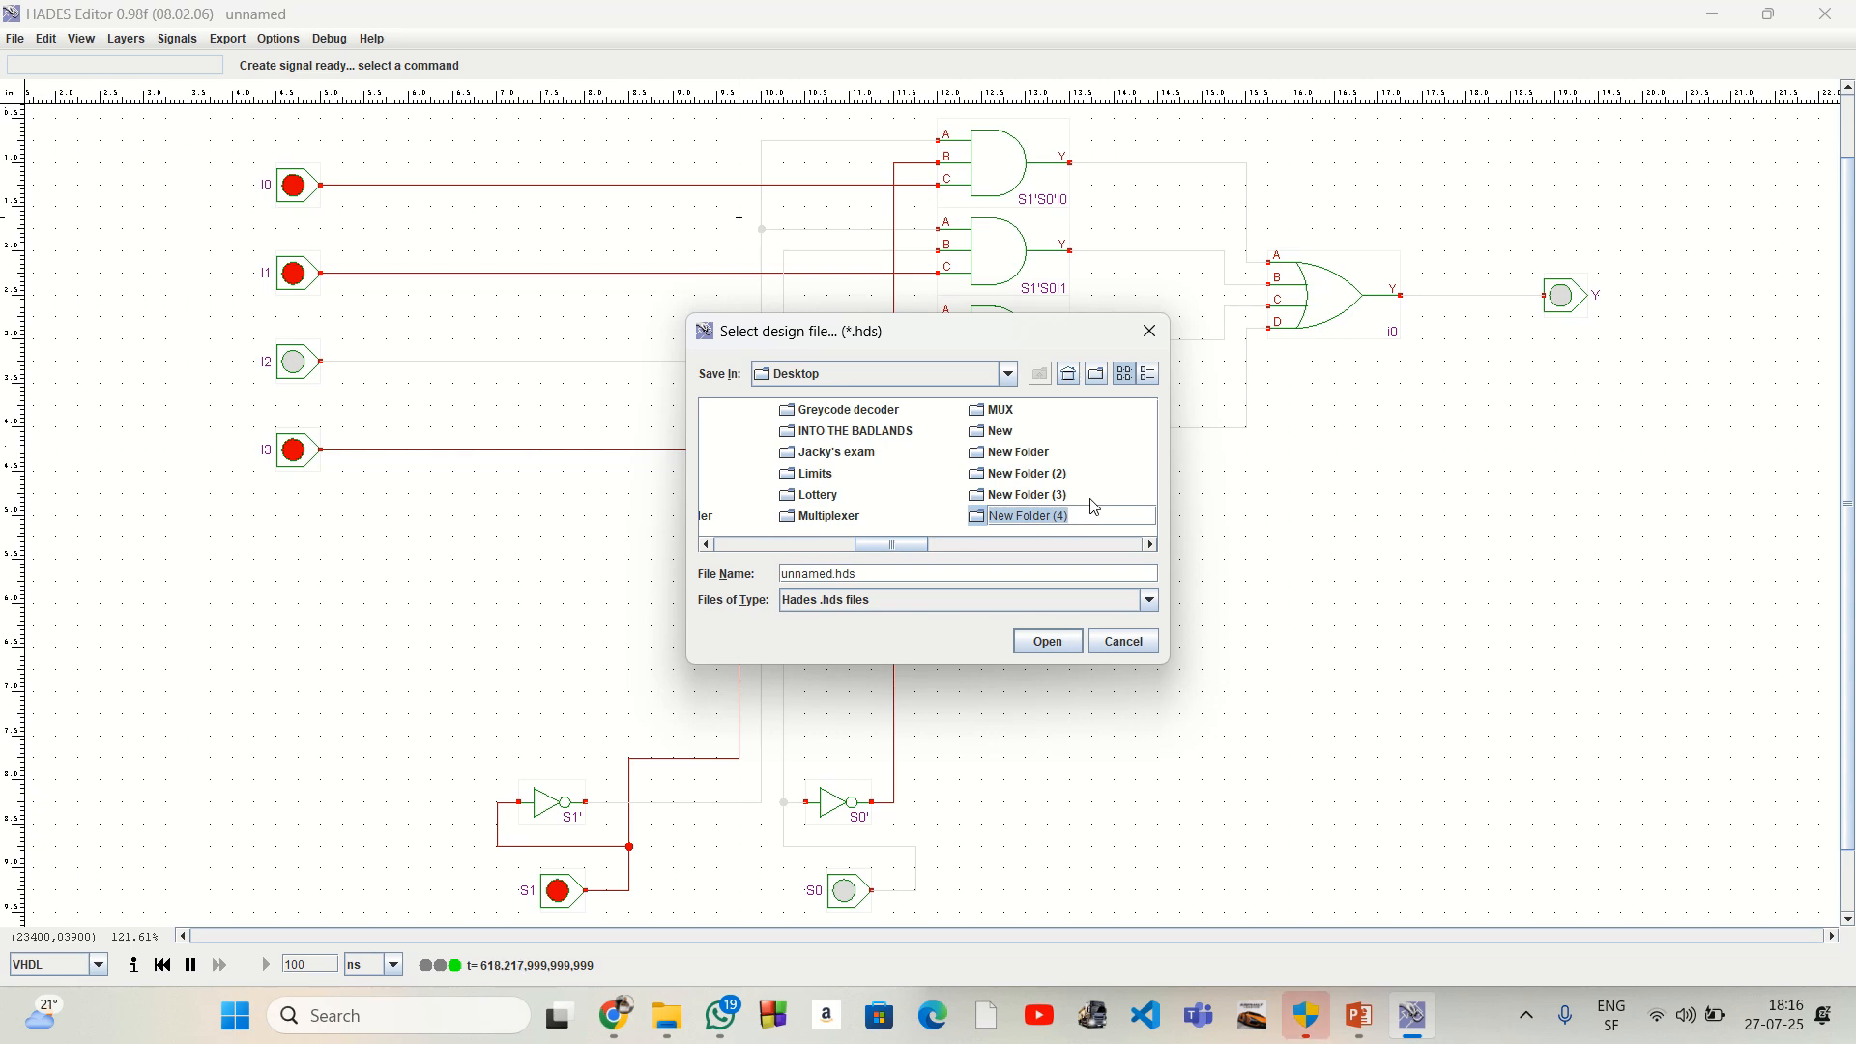
type("Mult")
left_click(1064, 646)
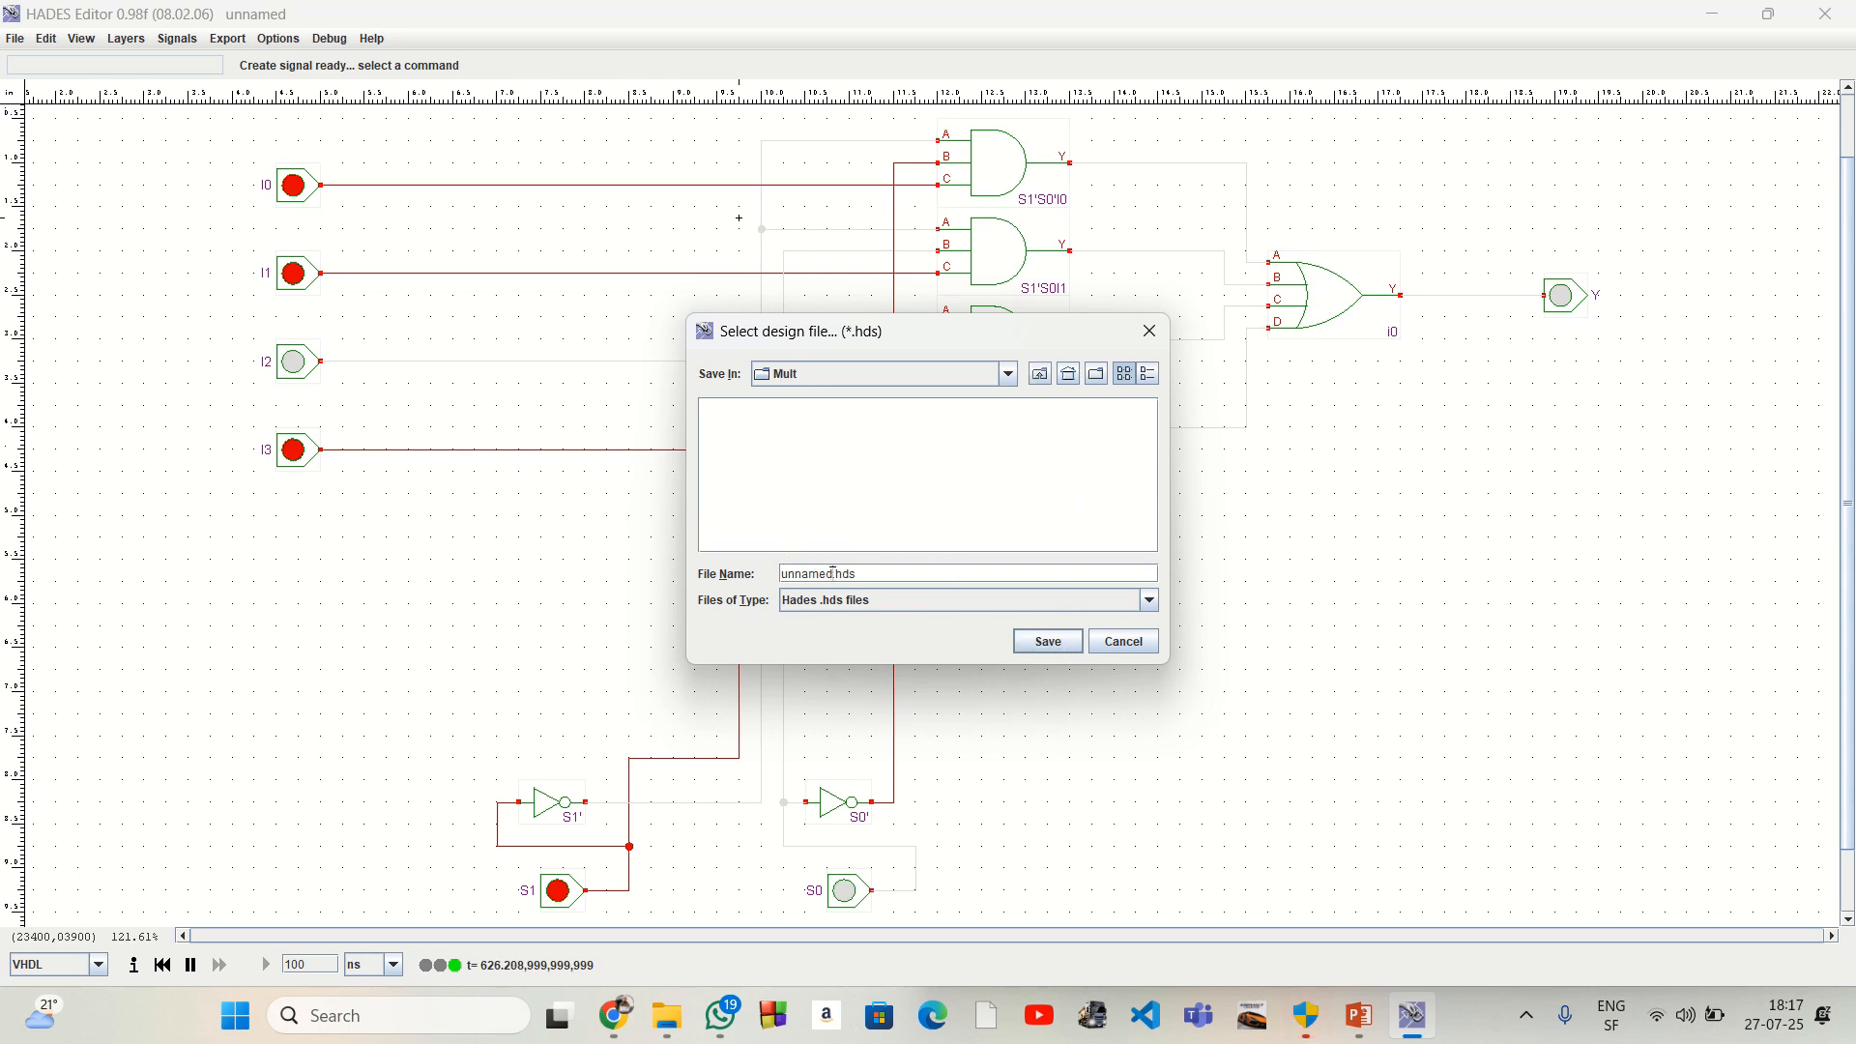
Step: Save the design in the Mult folder under the file name Circuit.hds
key("BackSpace")
key("BackSpace")
key("BackSpace")
key("BackSpace")
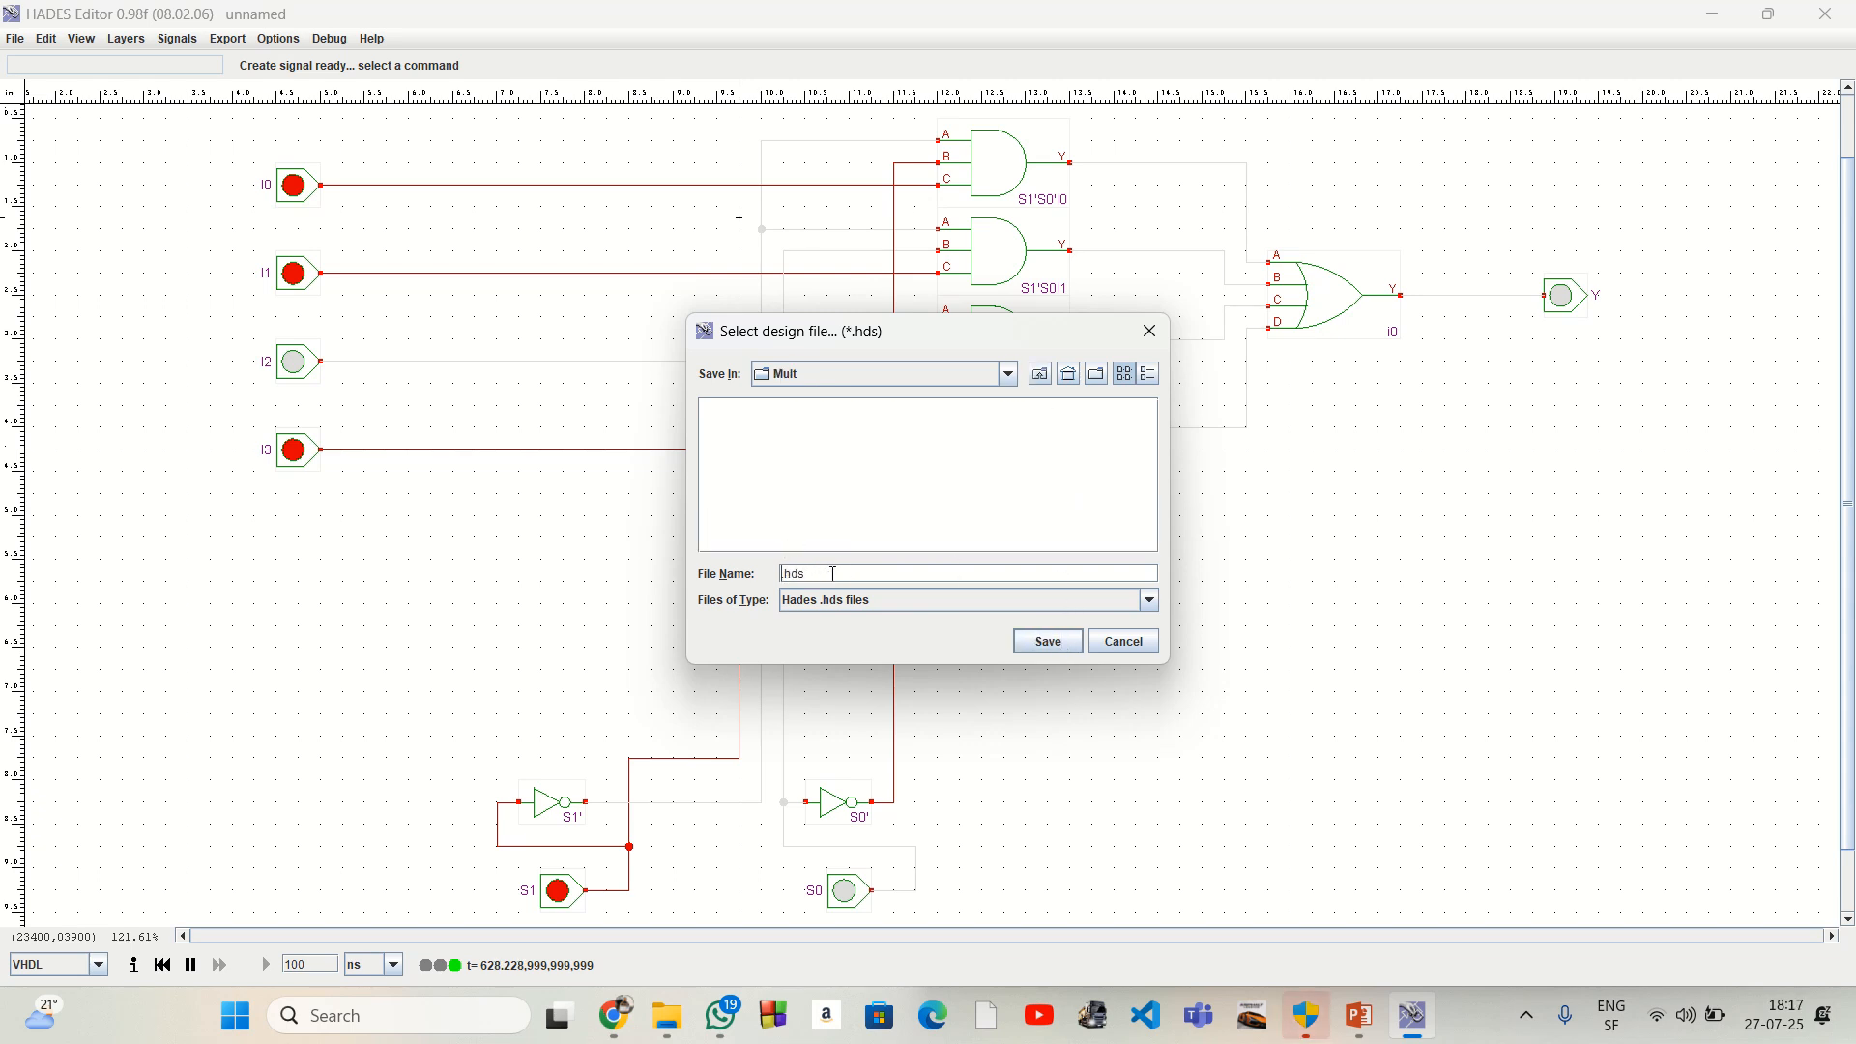
type("Cir")
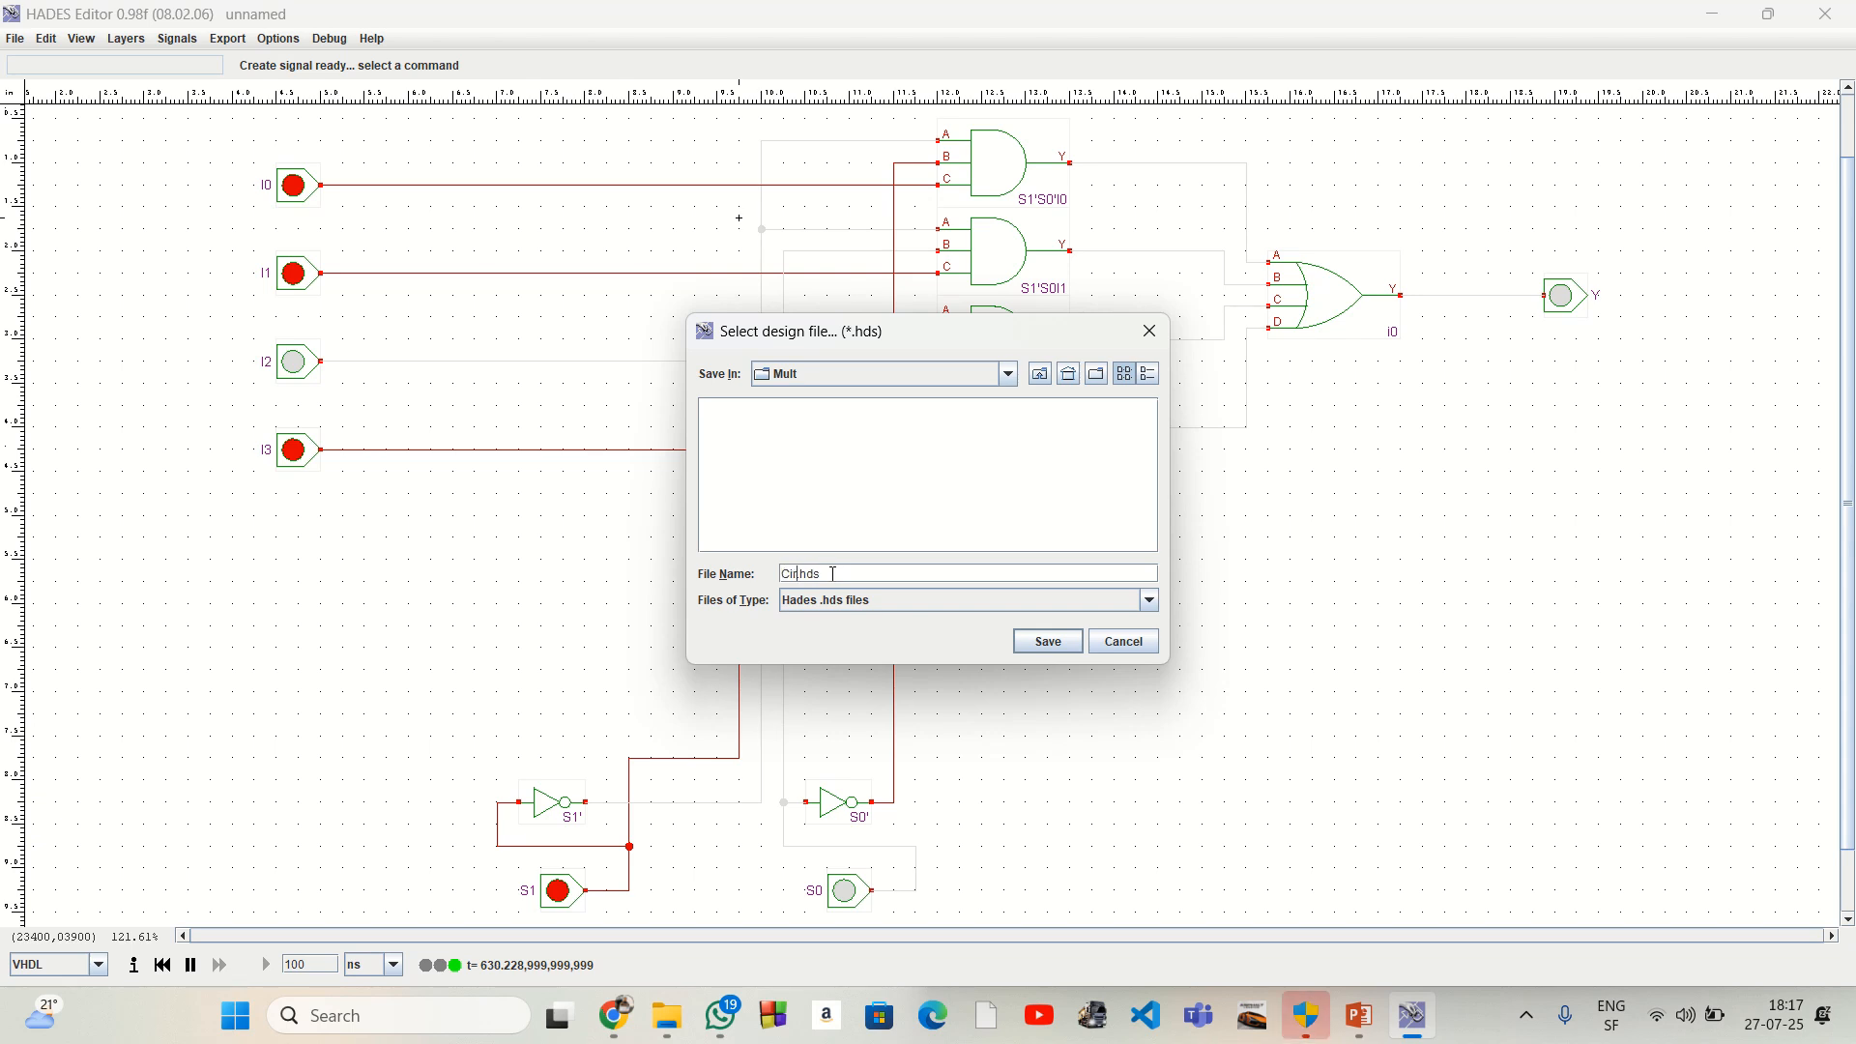
type("cuit")
key("Return")
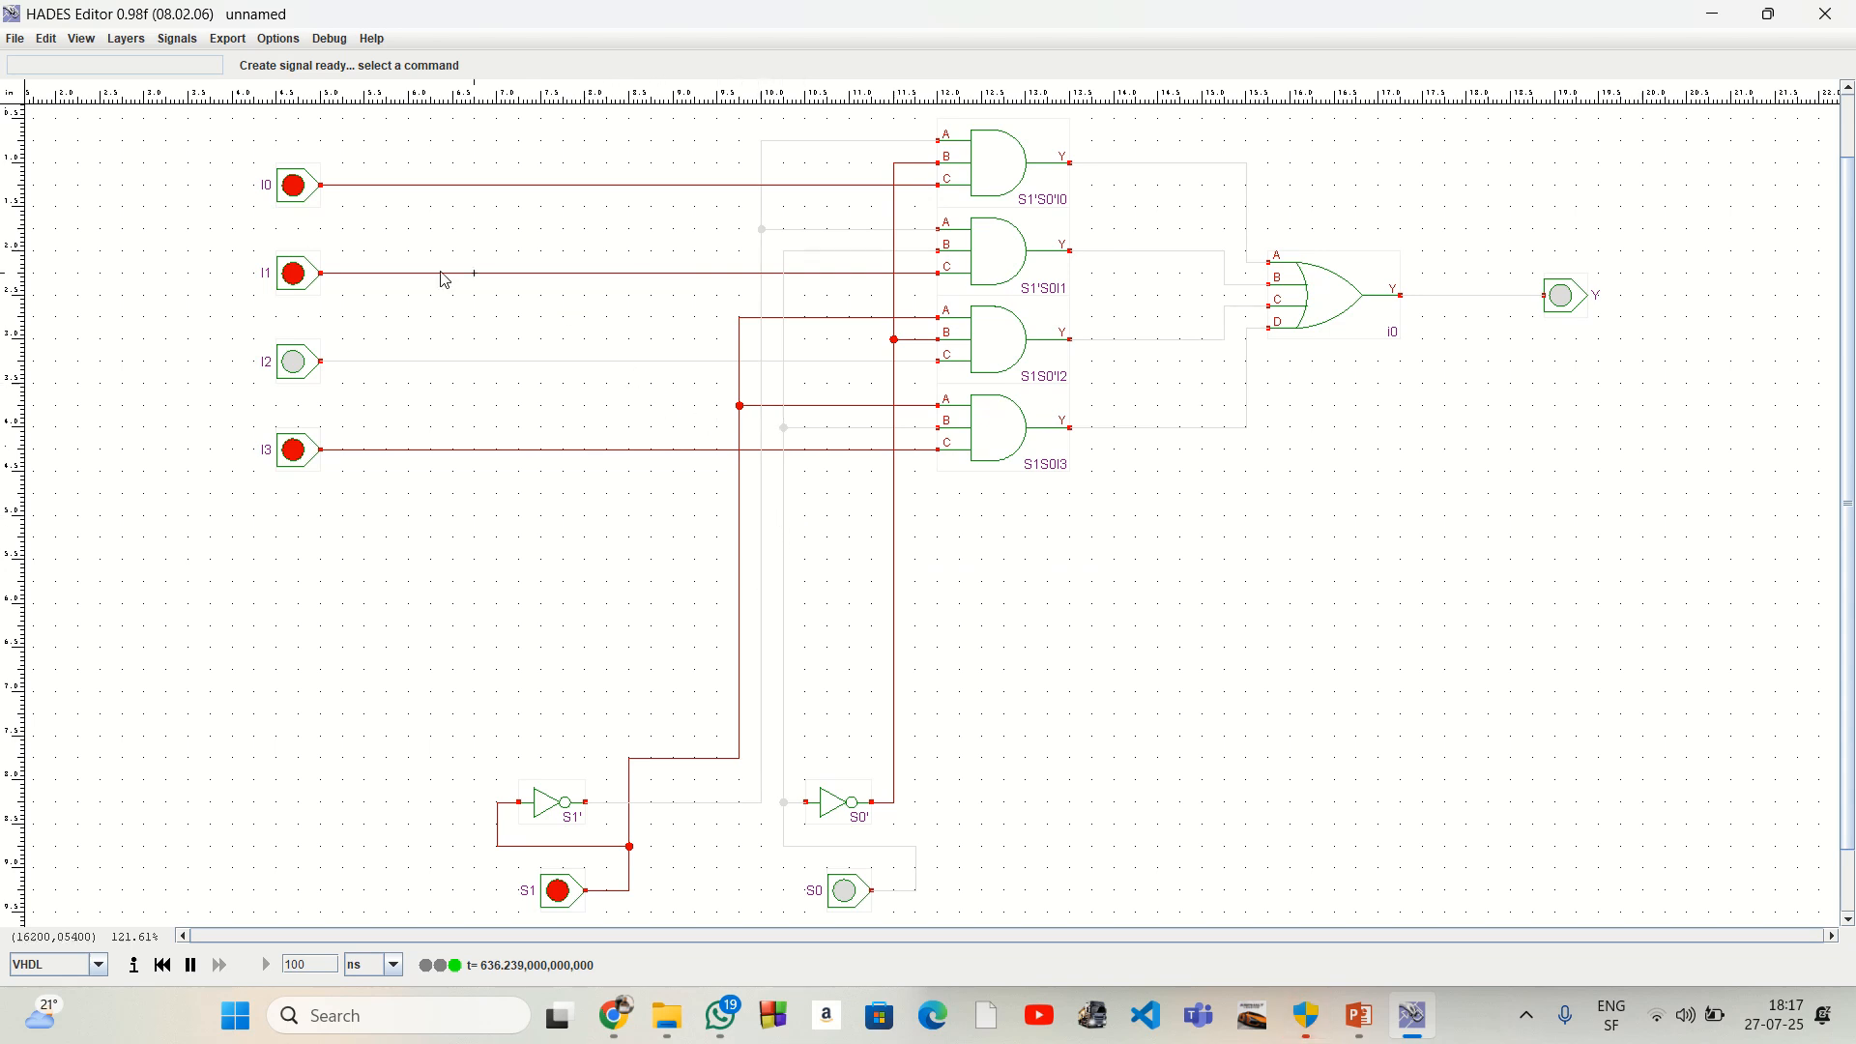
Step: Create a symbol for the multiplexer circuit and open a new empty design
left_click(45, 35)
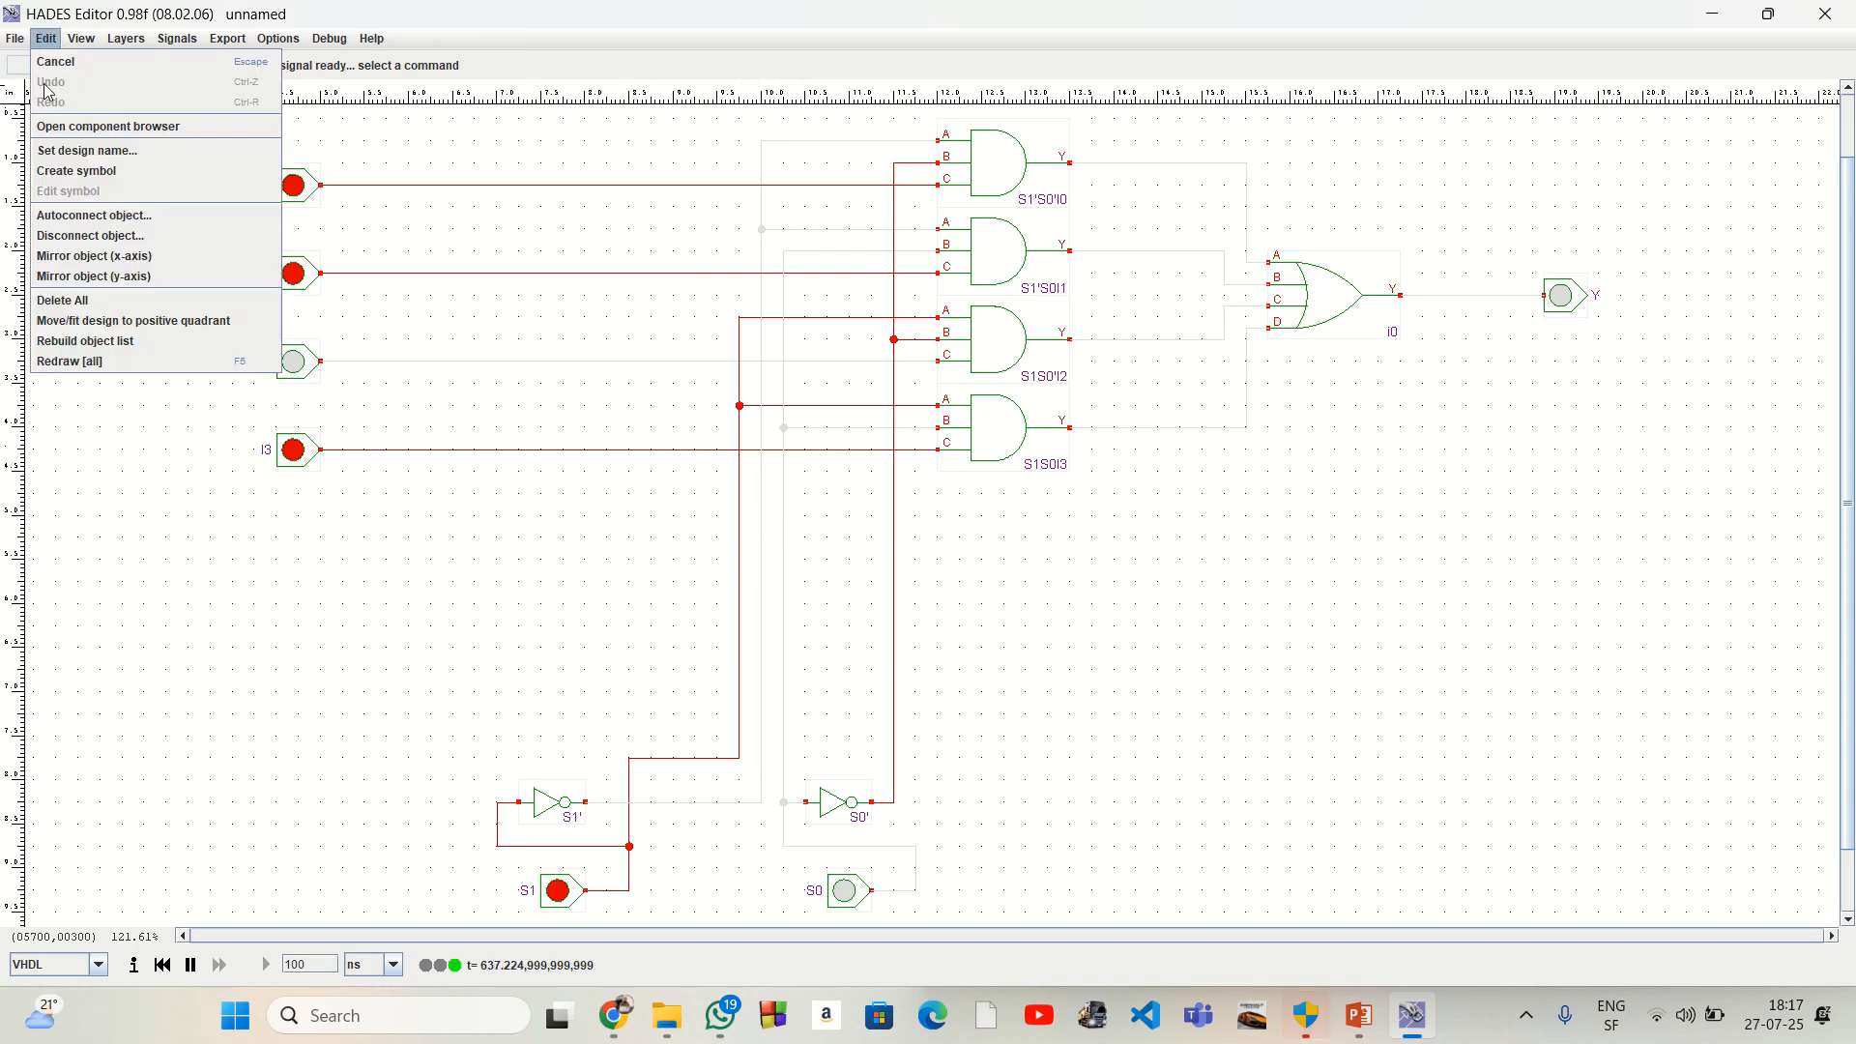
left_click(85, 172)
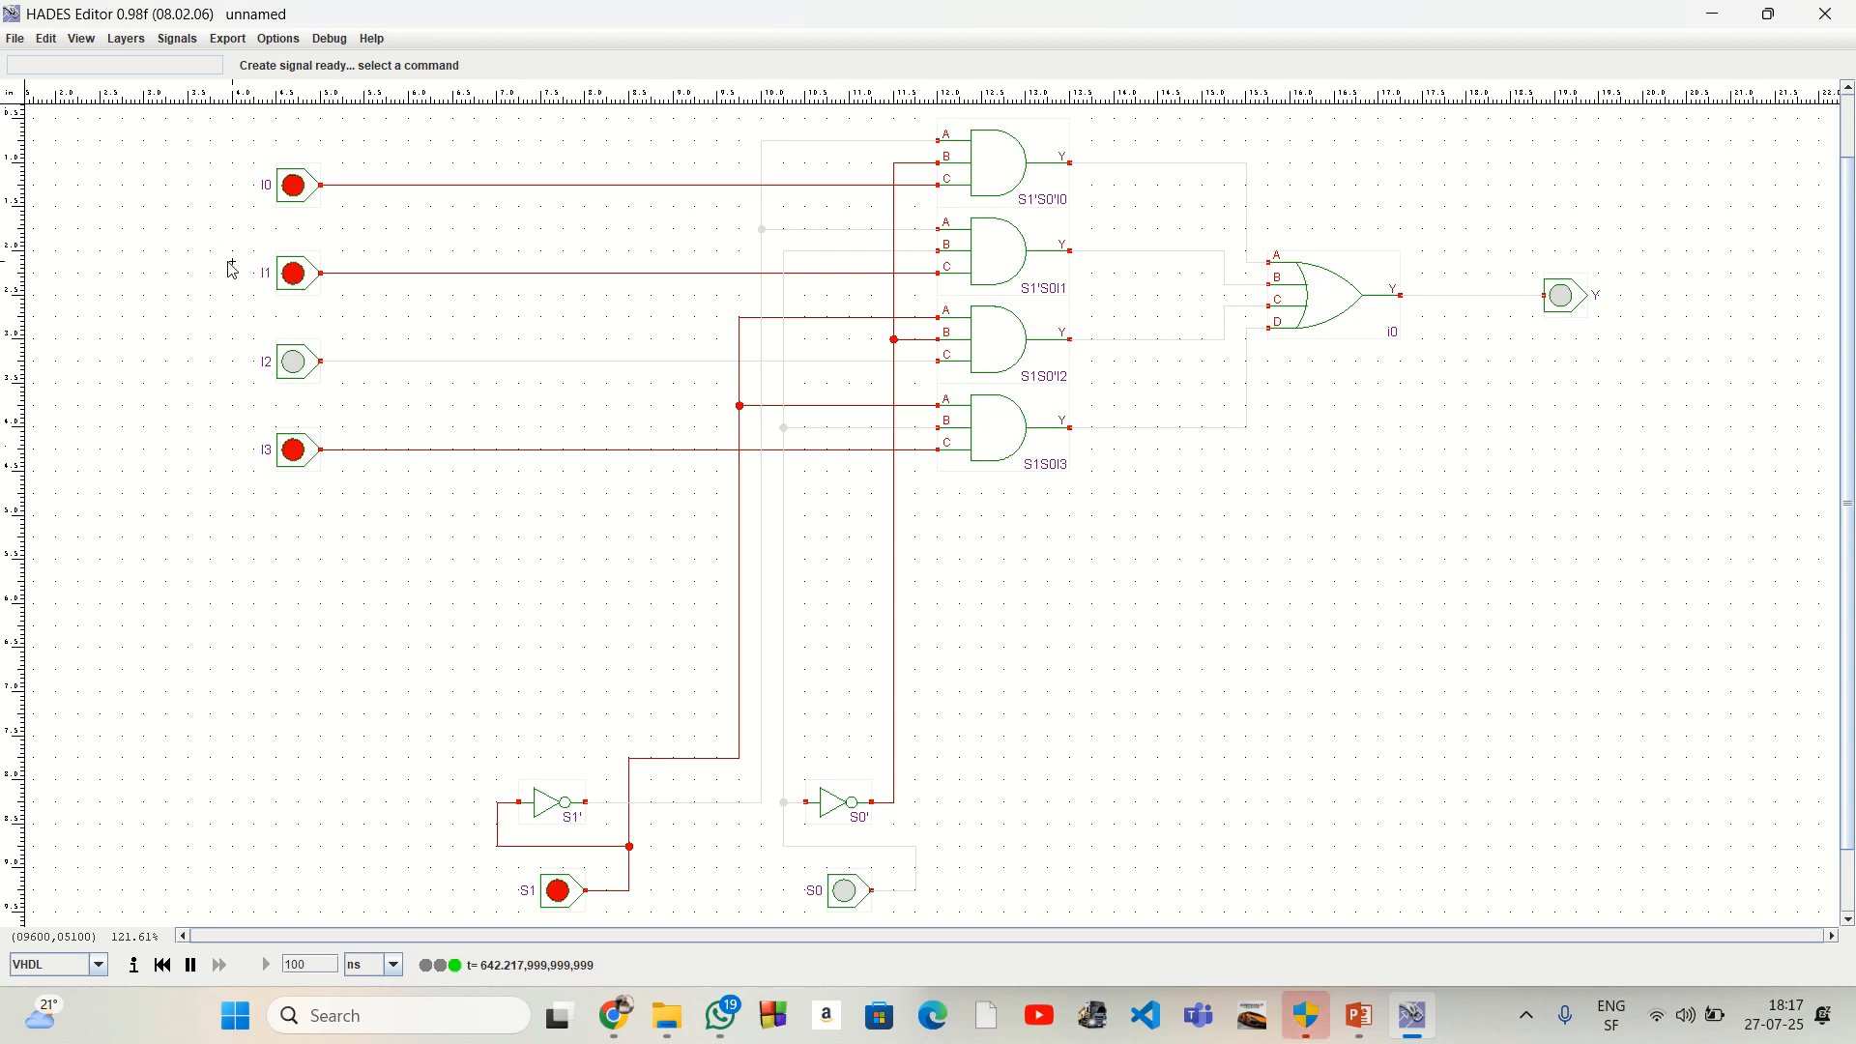
left_click(14, 39)
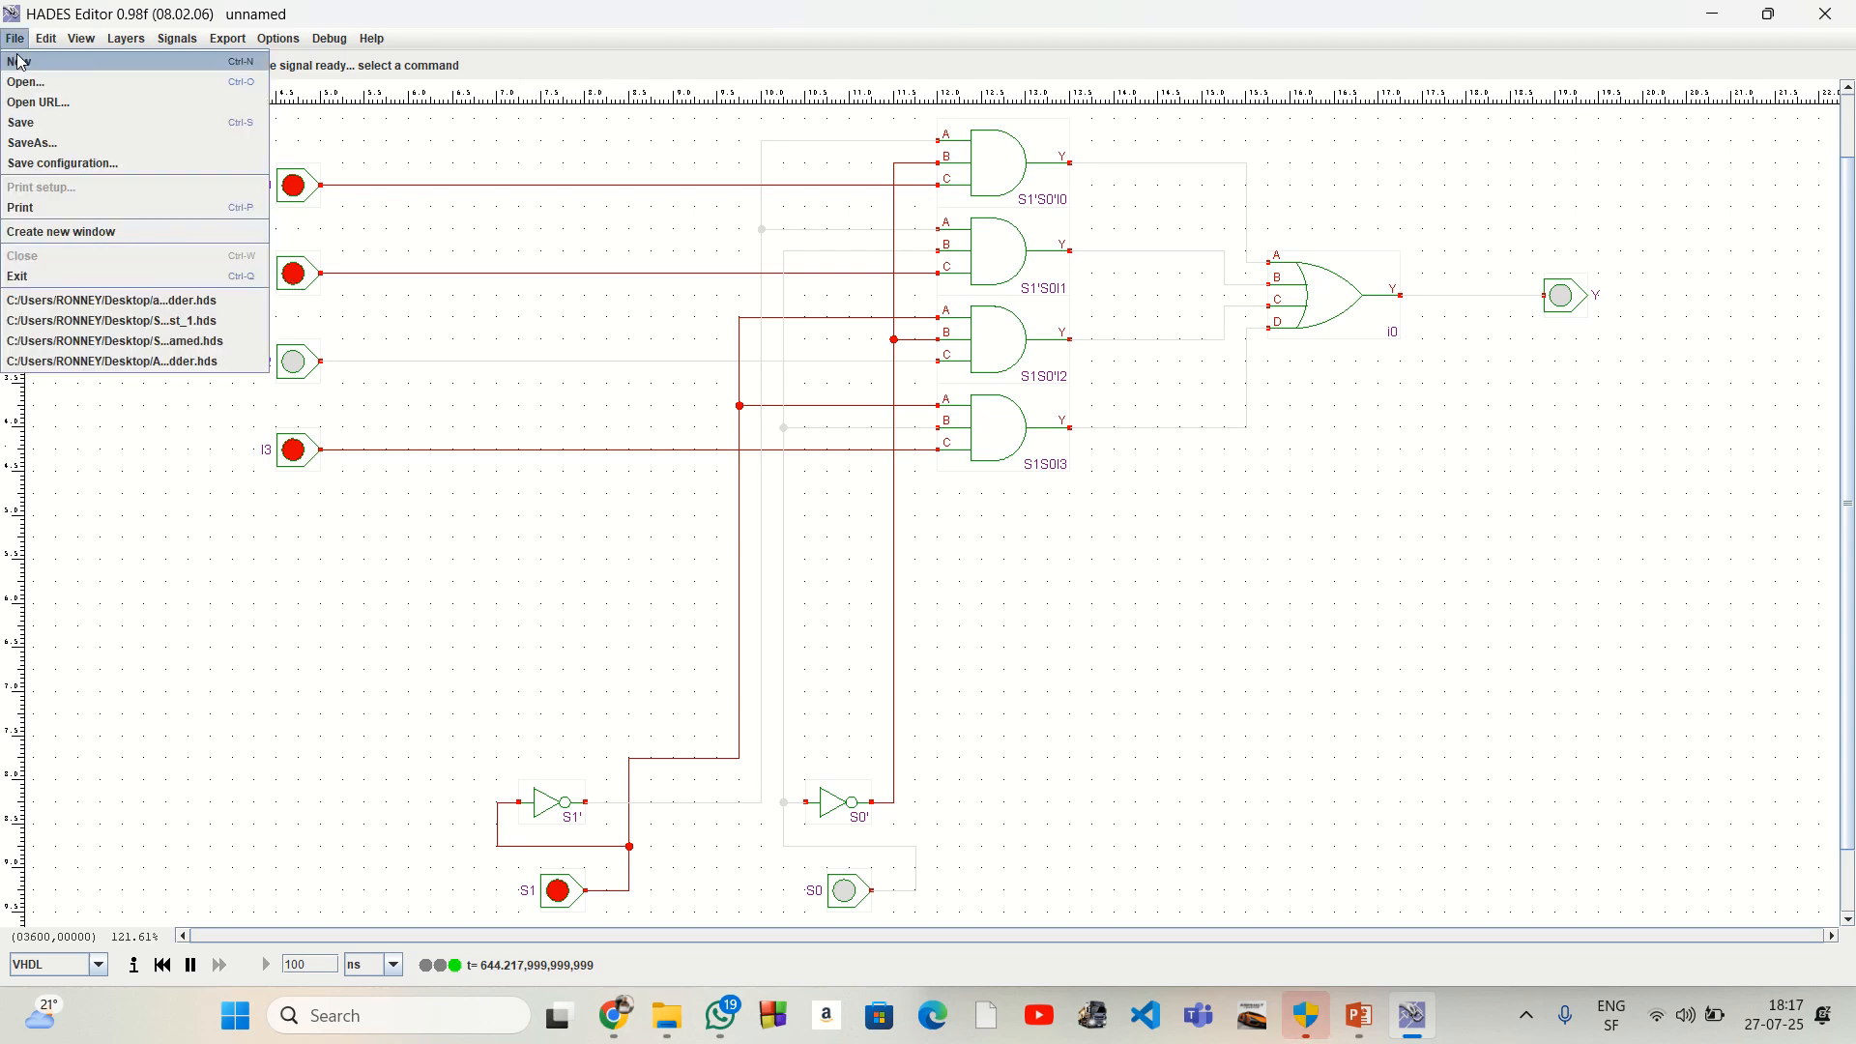
left_click(21, 62)
Step: Insert Circuit.hds from the Mult folder as a subdesign block near the upper middle of the canvas
right_click(715, 320)
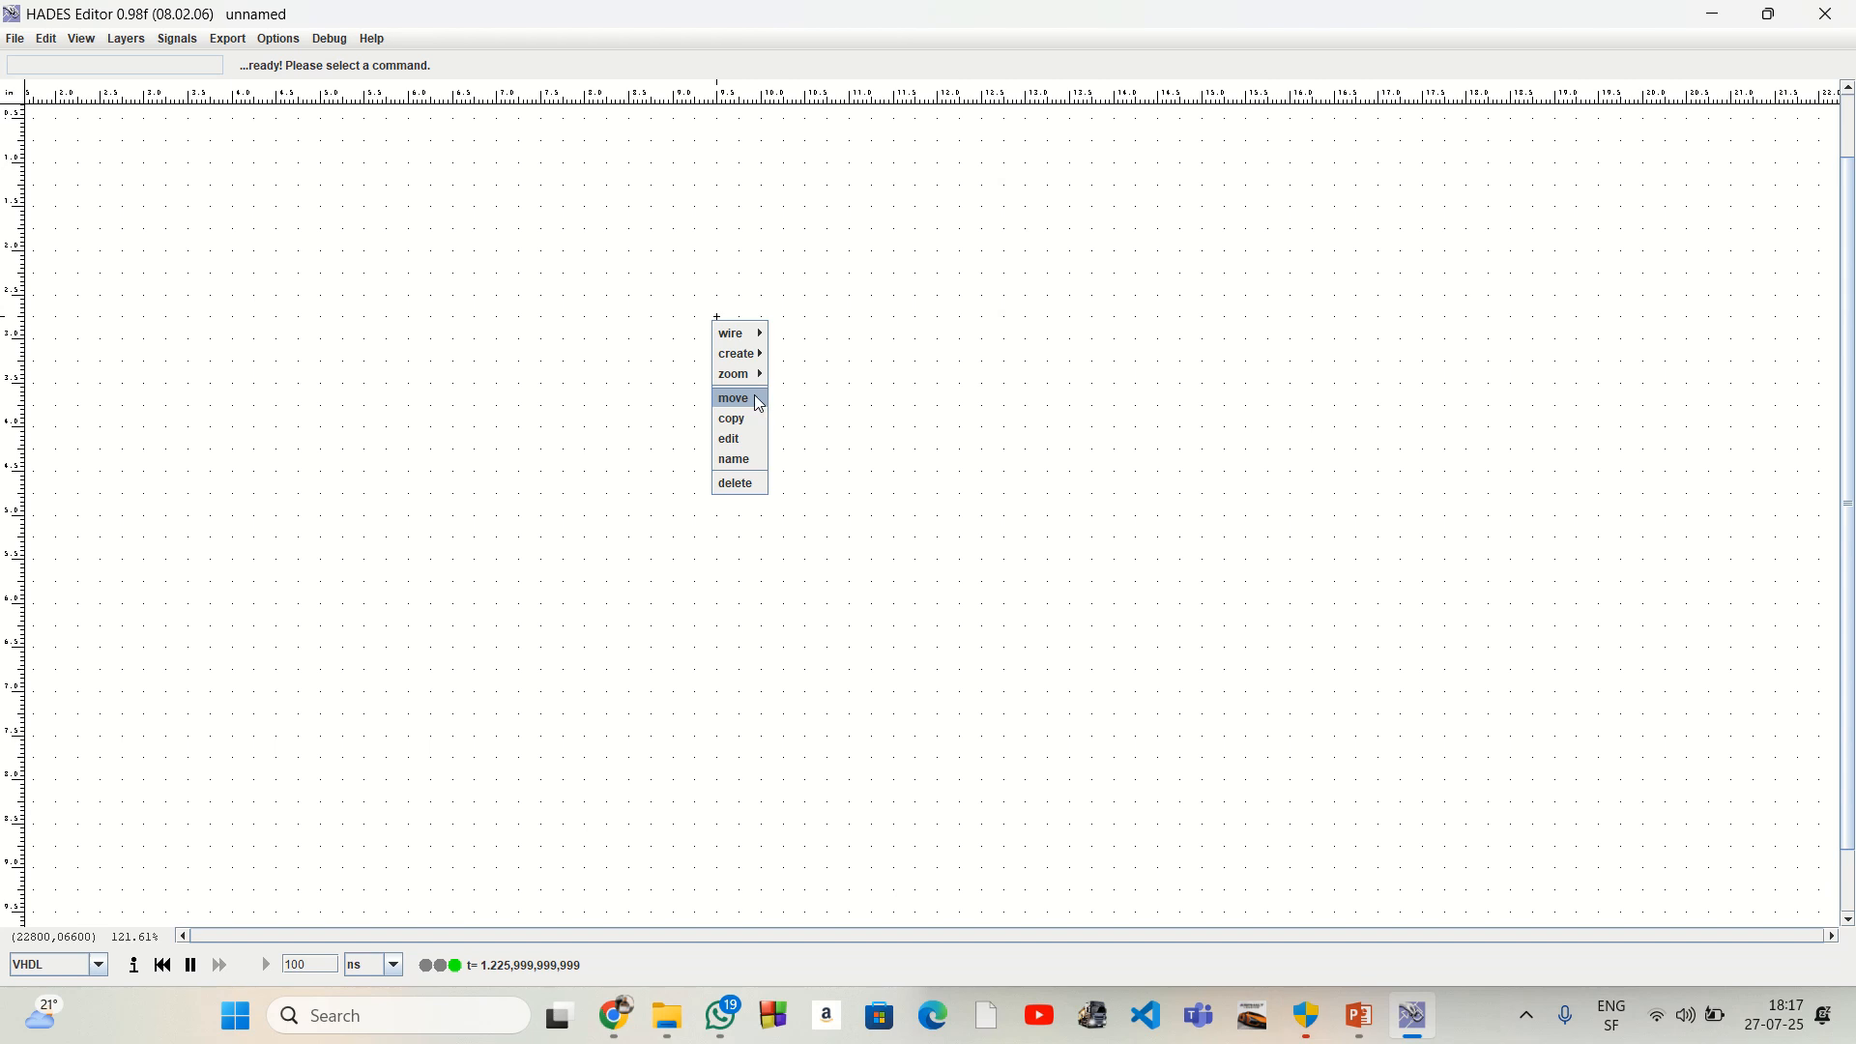
mouse_move(740, 354)
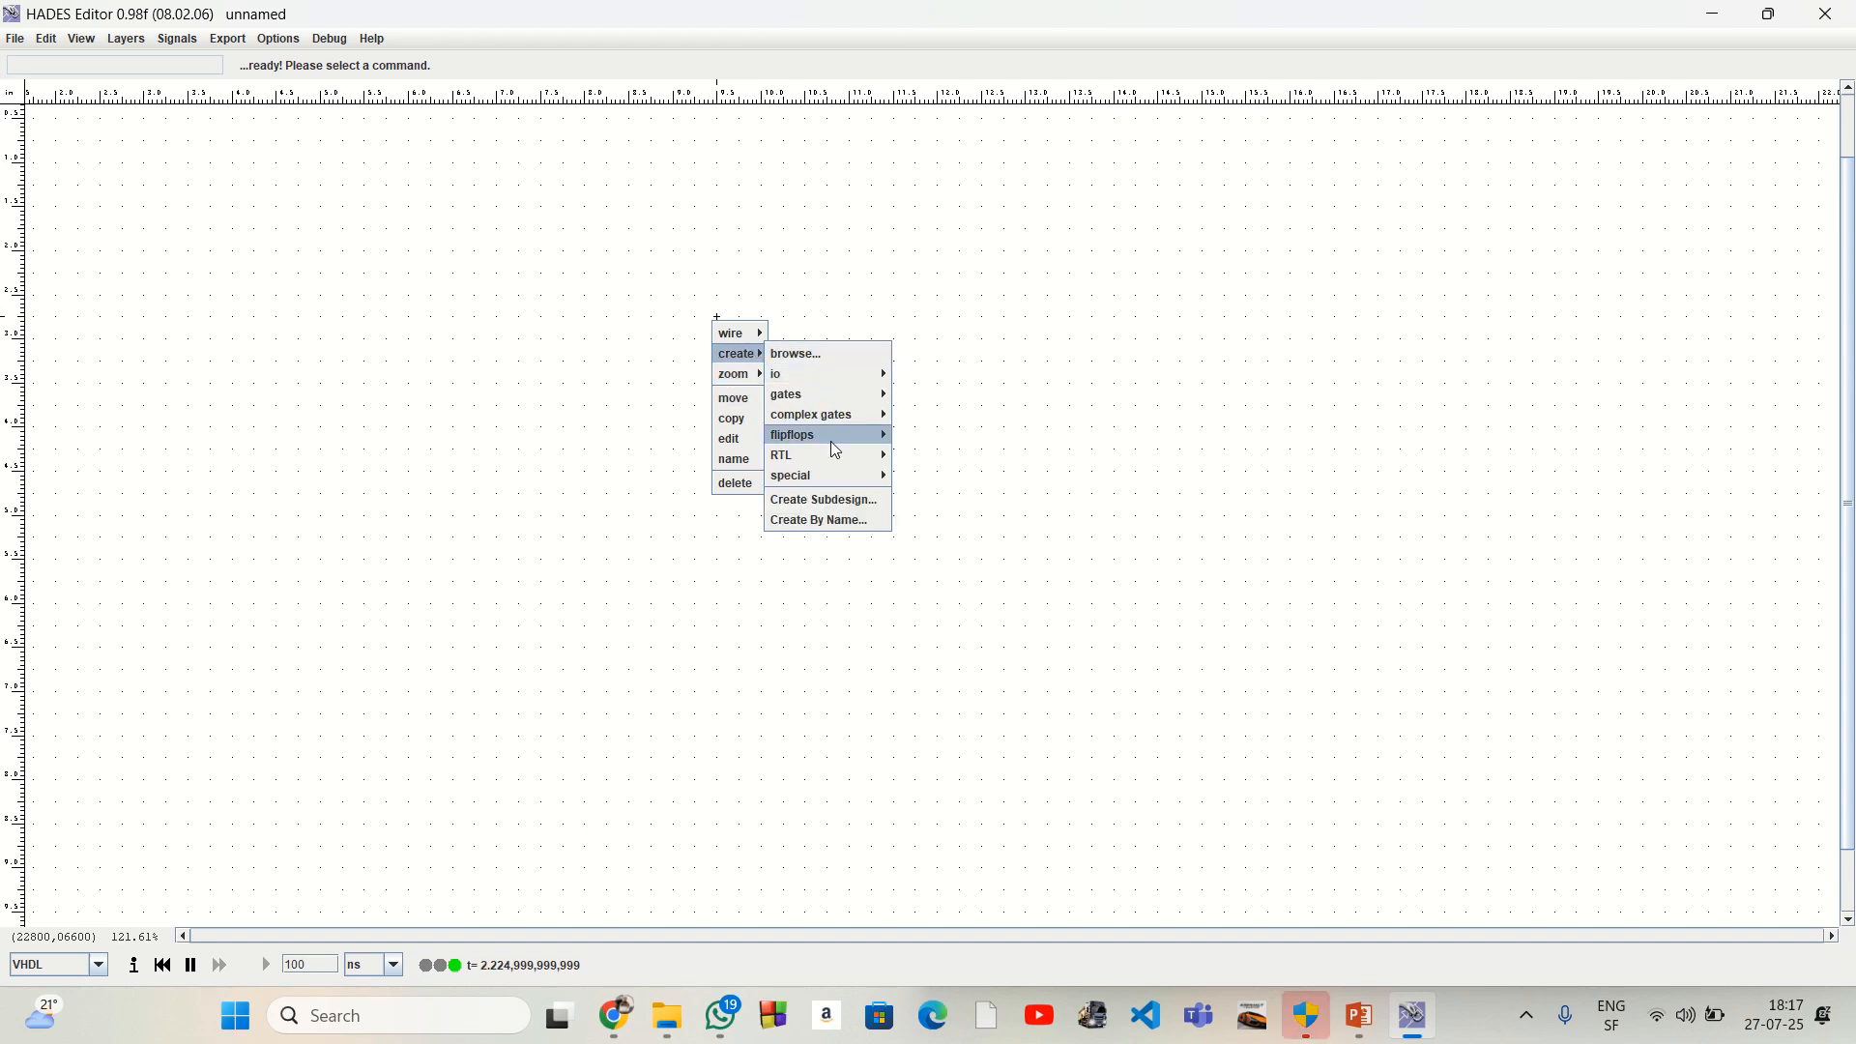
left_click(869, 503)
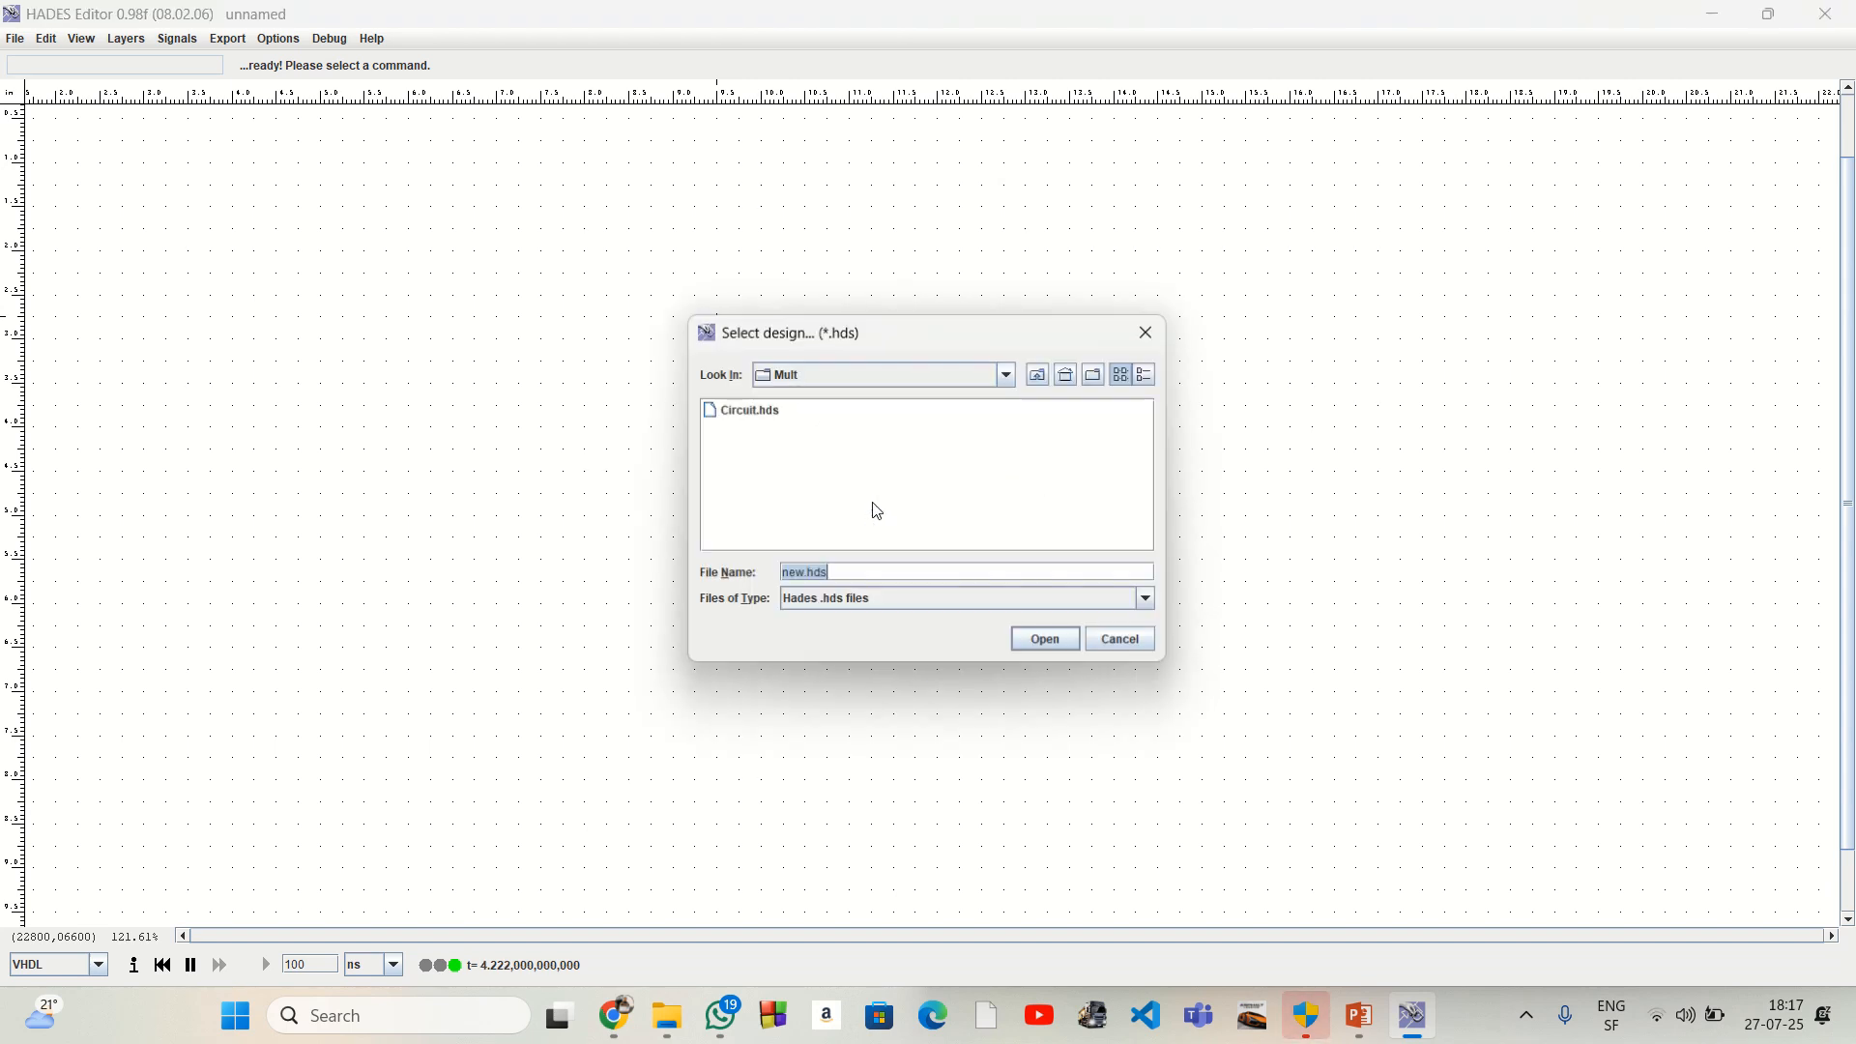
double_click(760, 411)
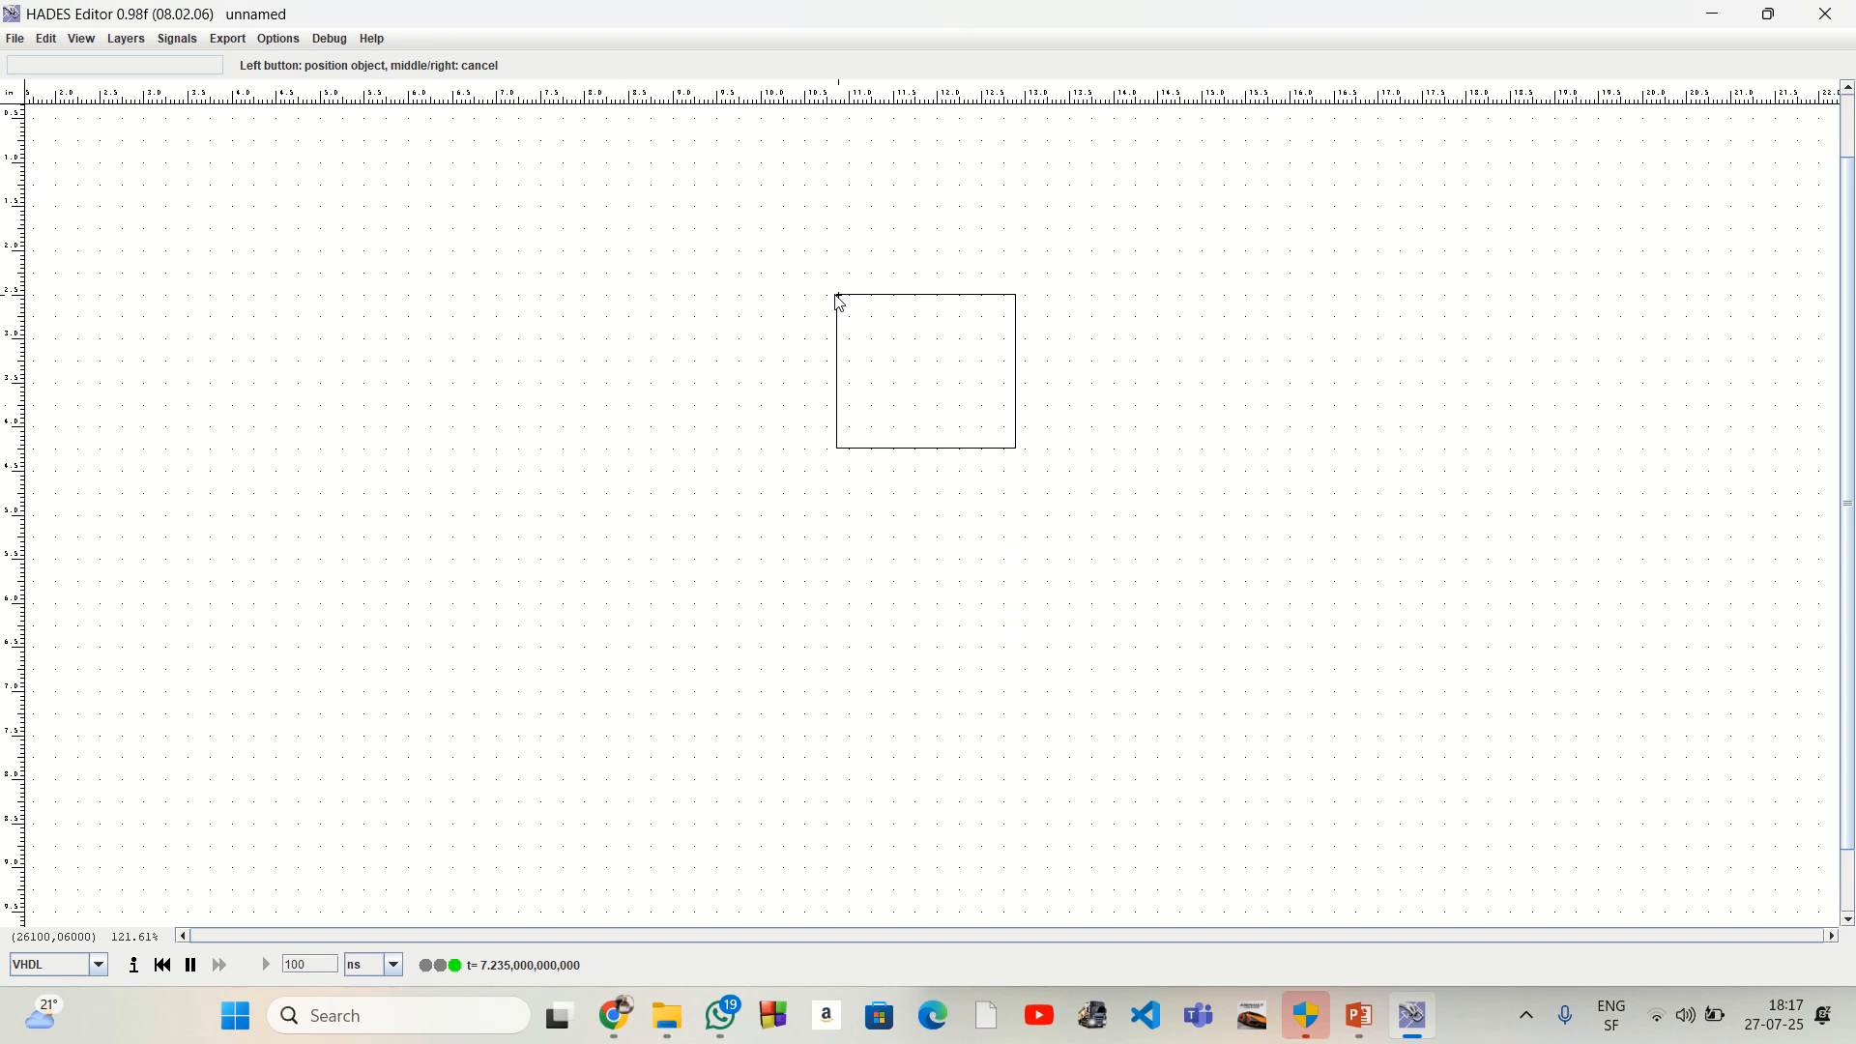
left_click(839, 296)
right_click(752, 428)
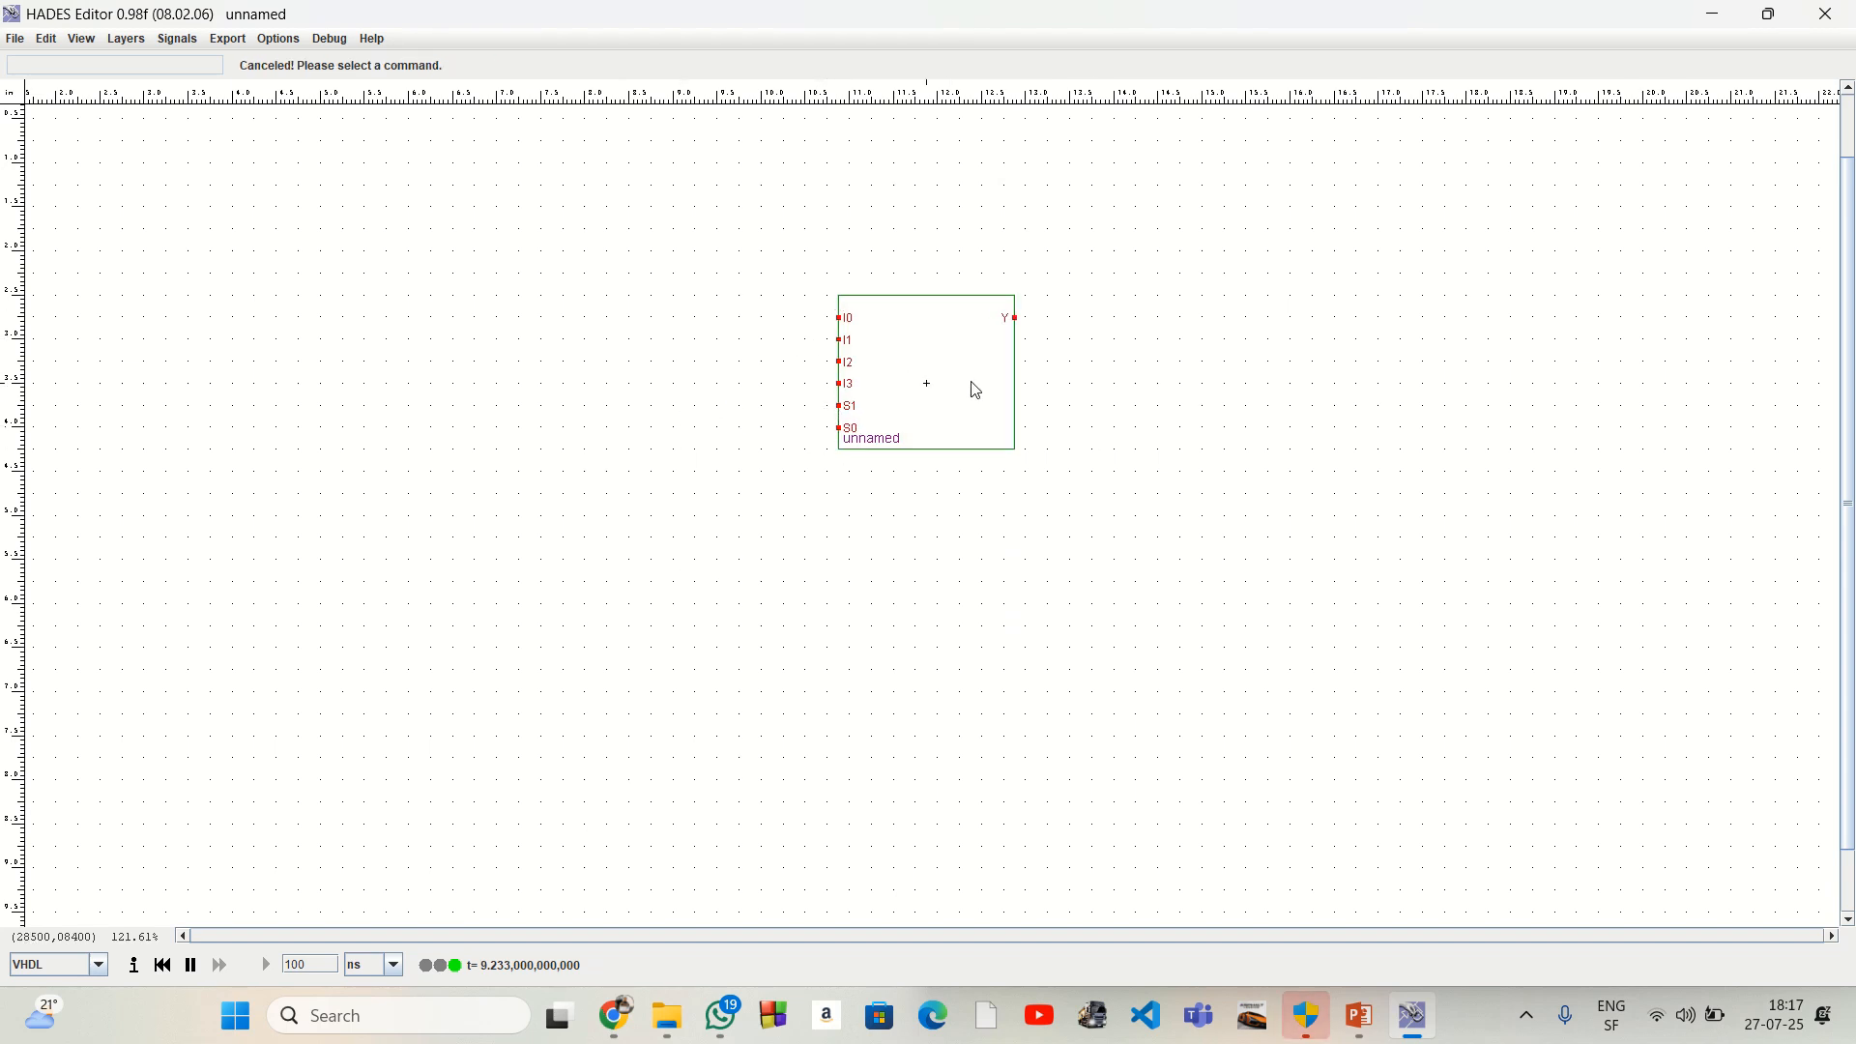
Step: Name the placed subdesign block MUX
right_click(902, 396)
left_click(933, 539)
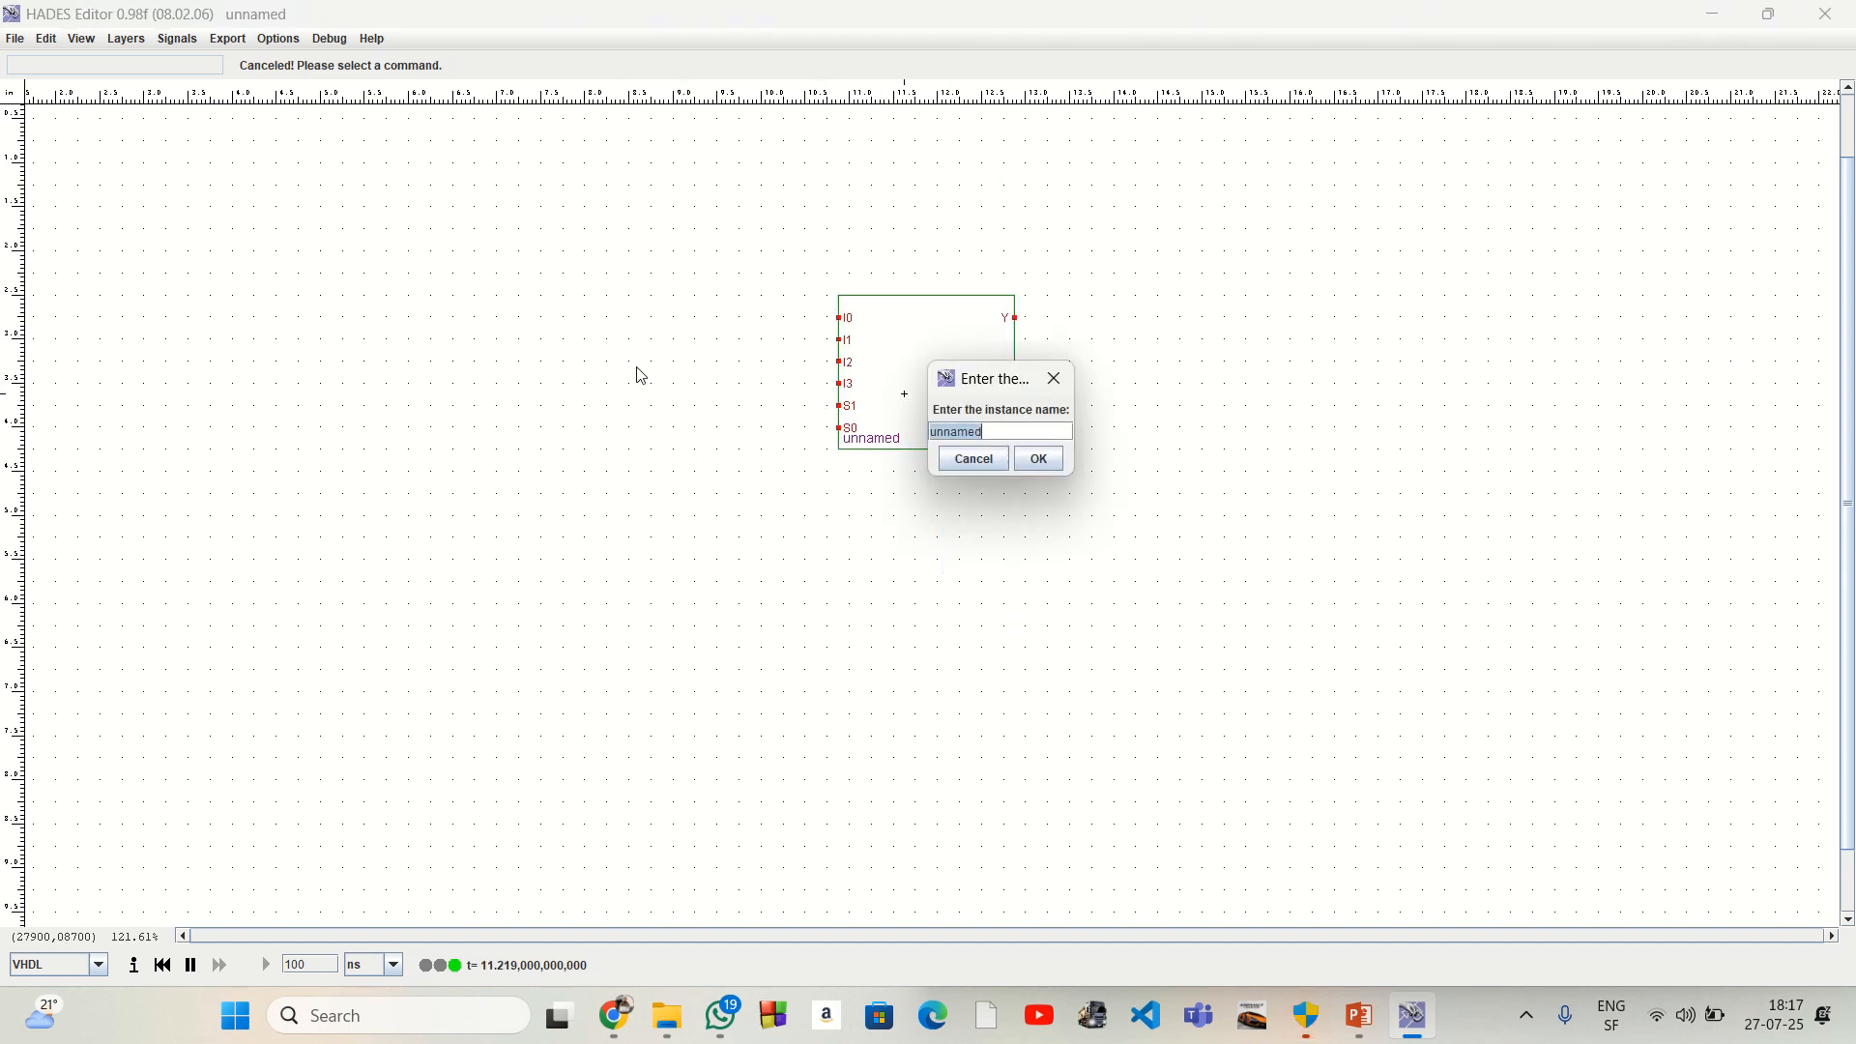
type("MUX")
key("Return")
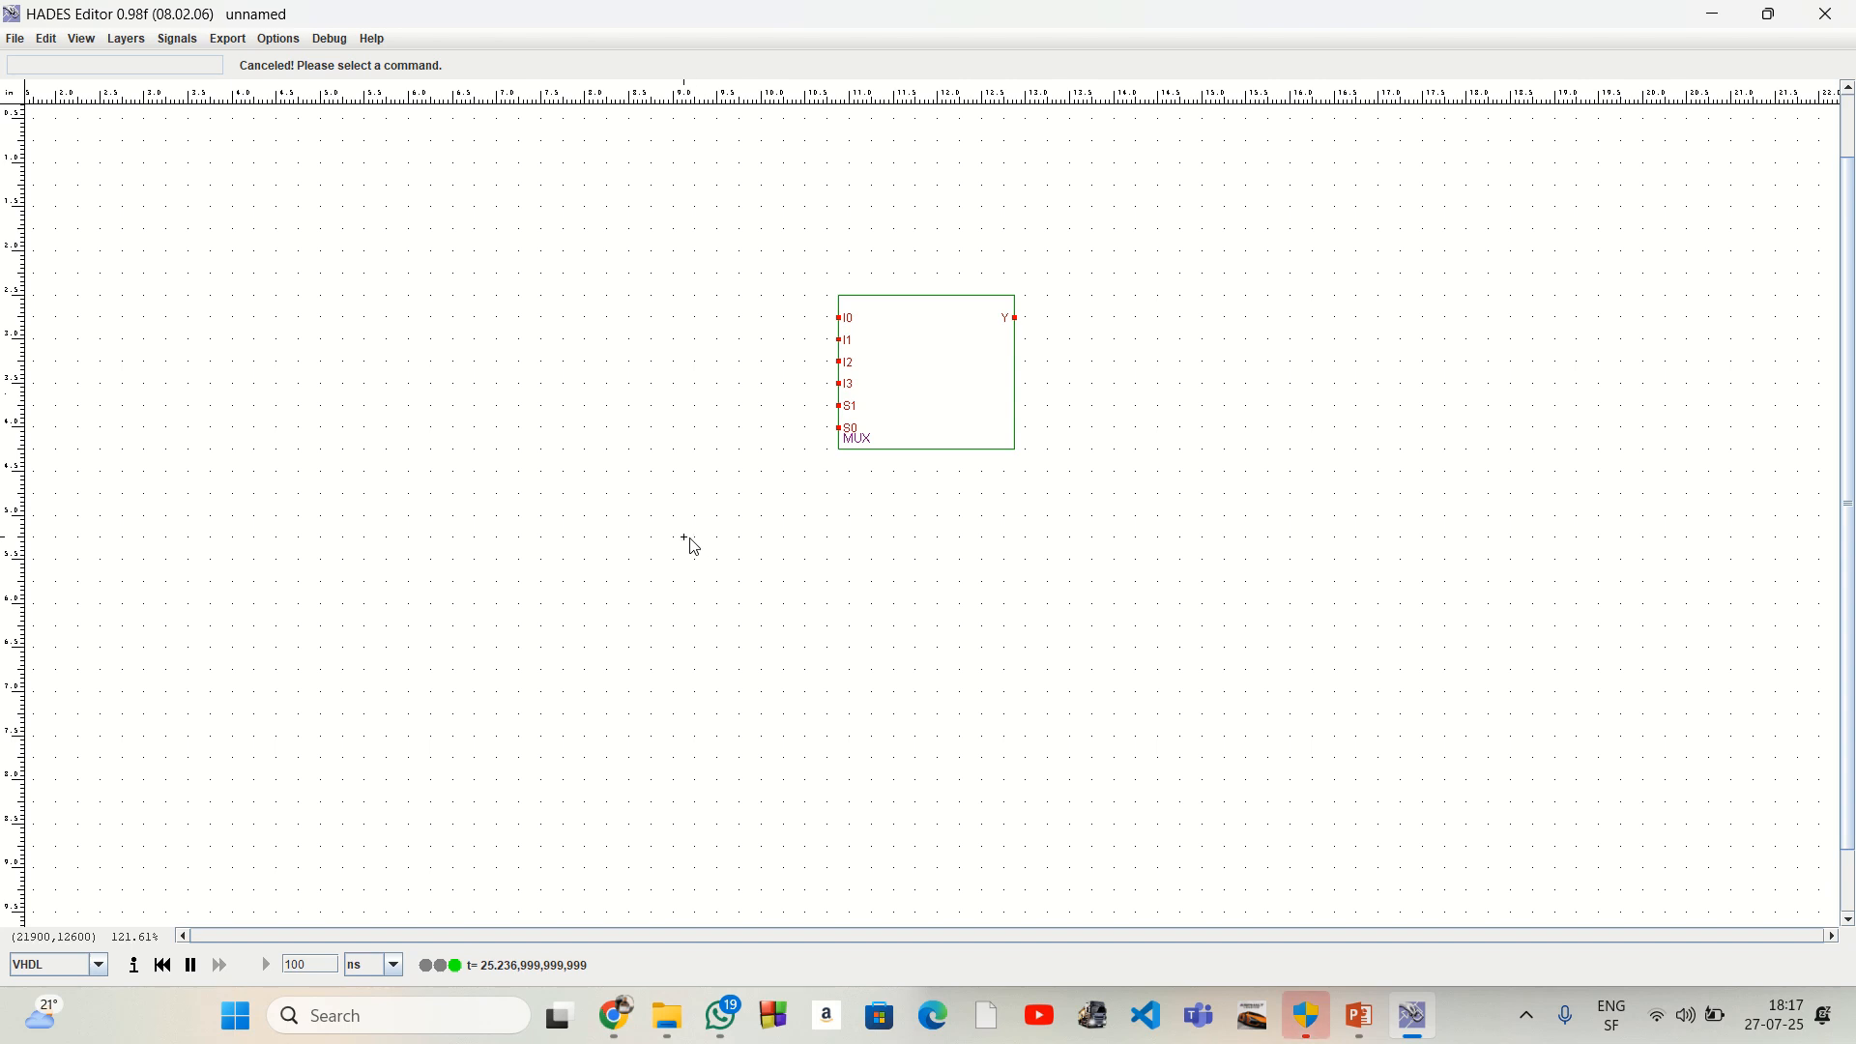
Step: Place two hex switches, one above the other, below and slightly left of the MUX block
right_click(656, 528)
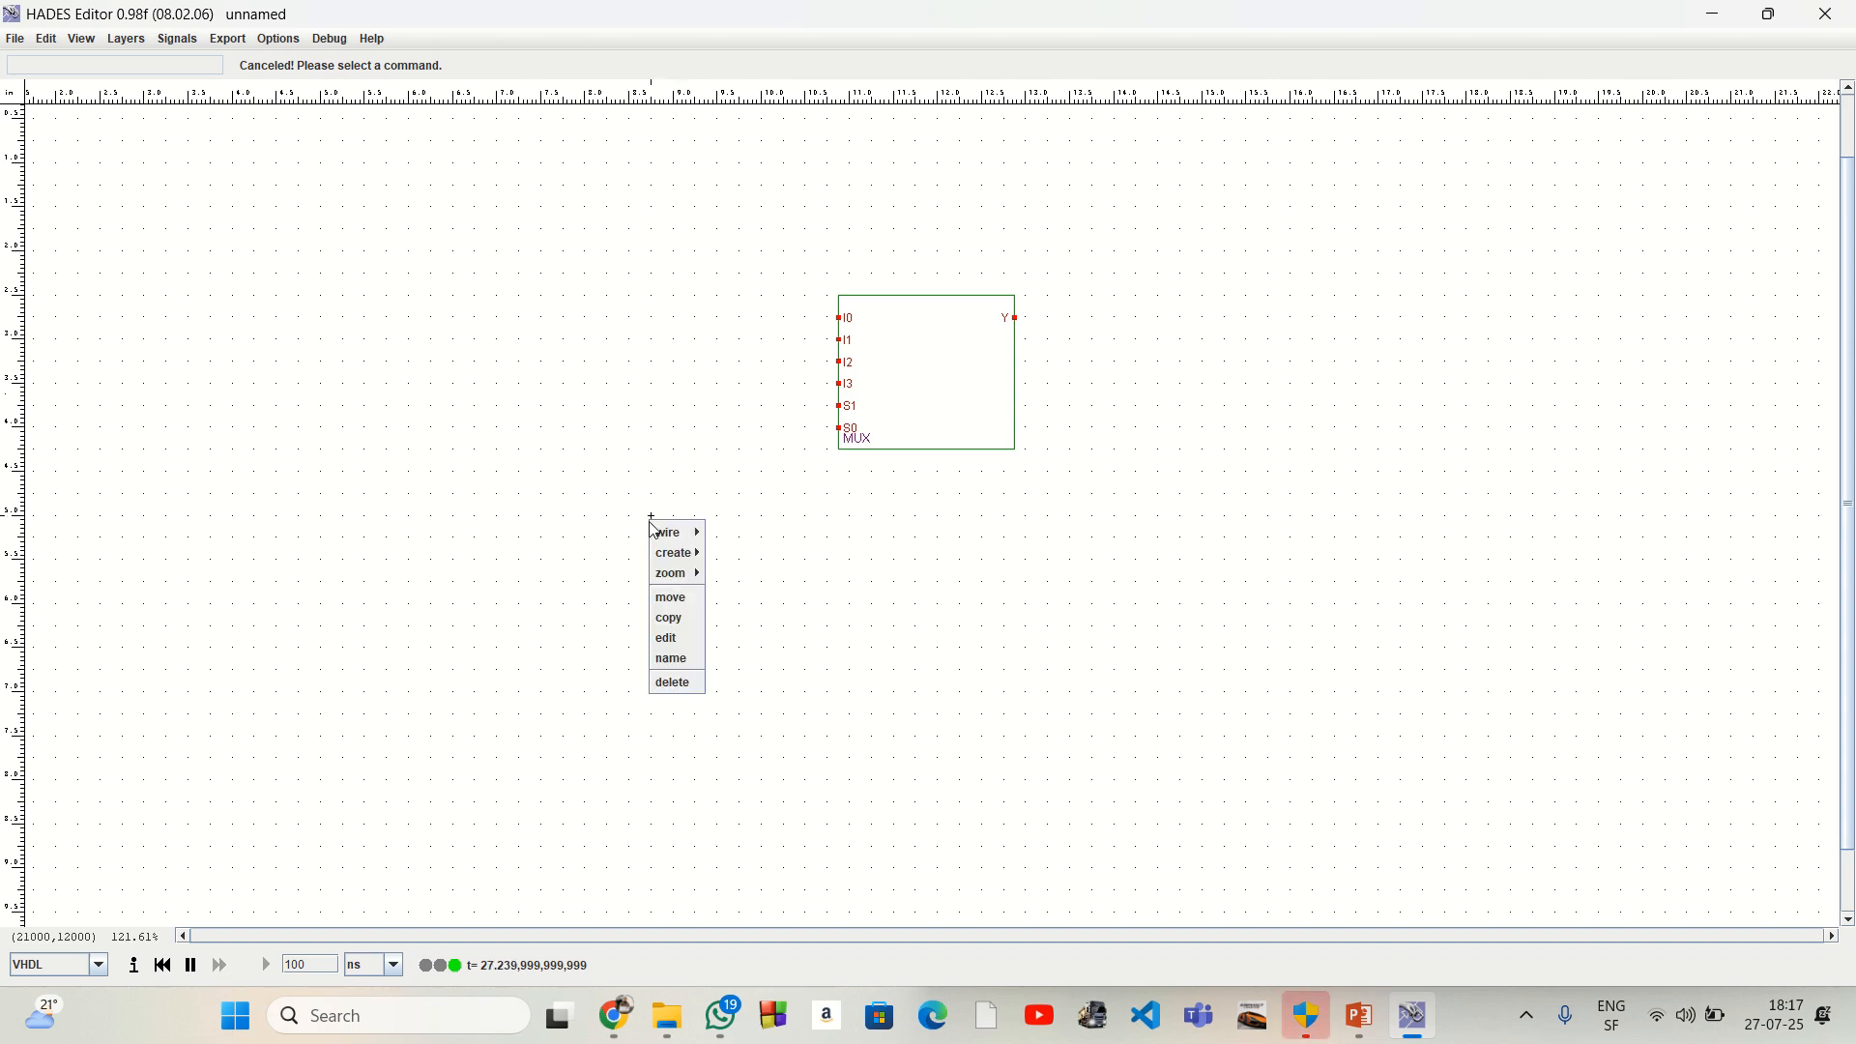
mouse_move(676, 553)
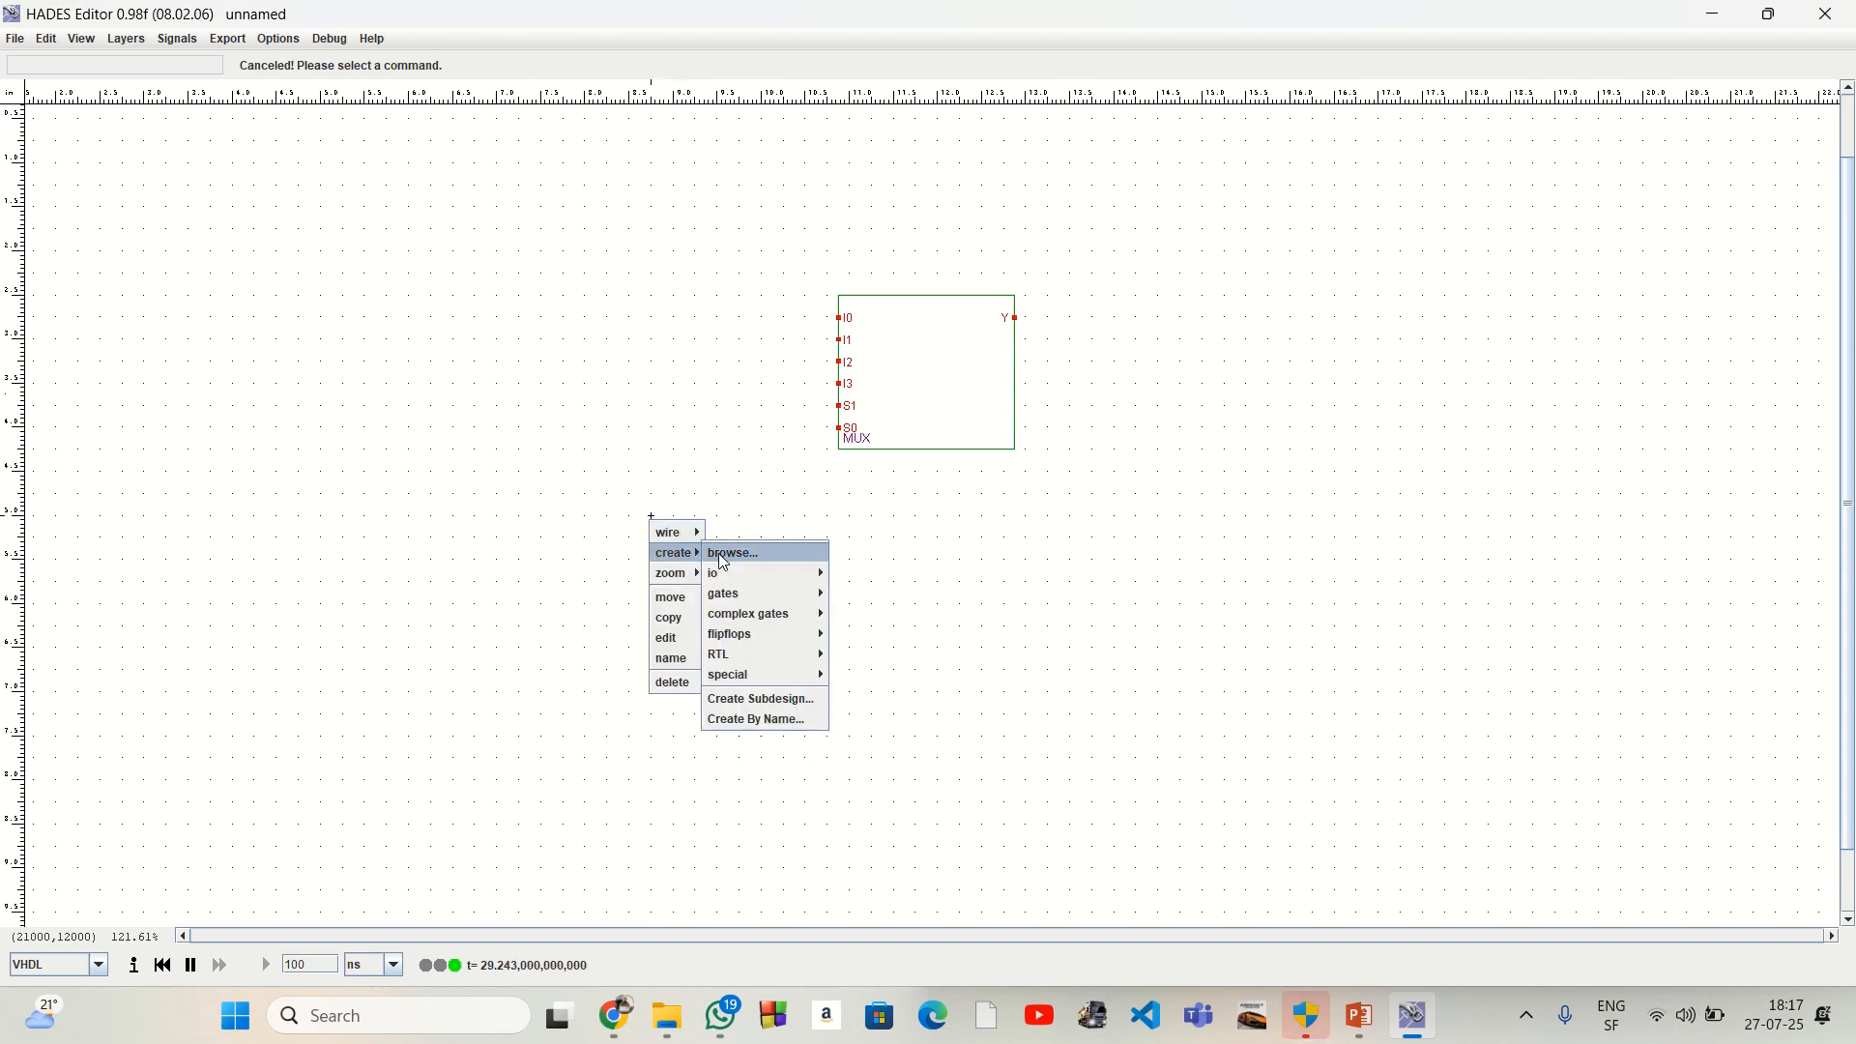
mouse_move(759, 580)
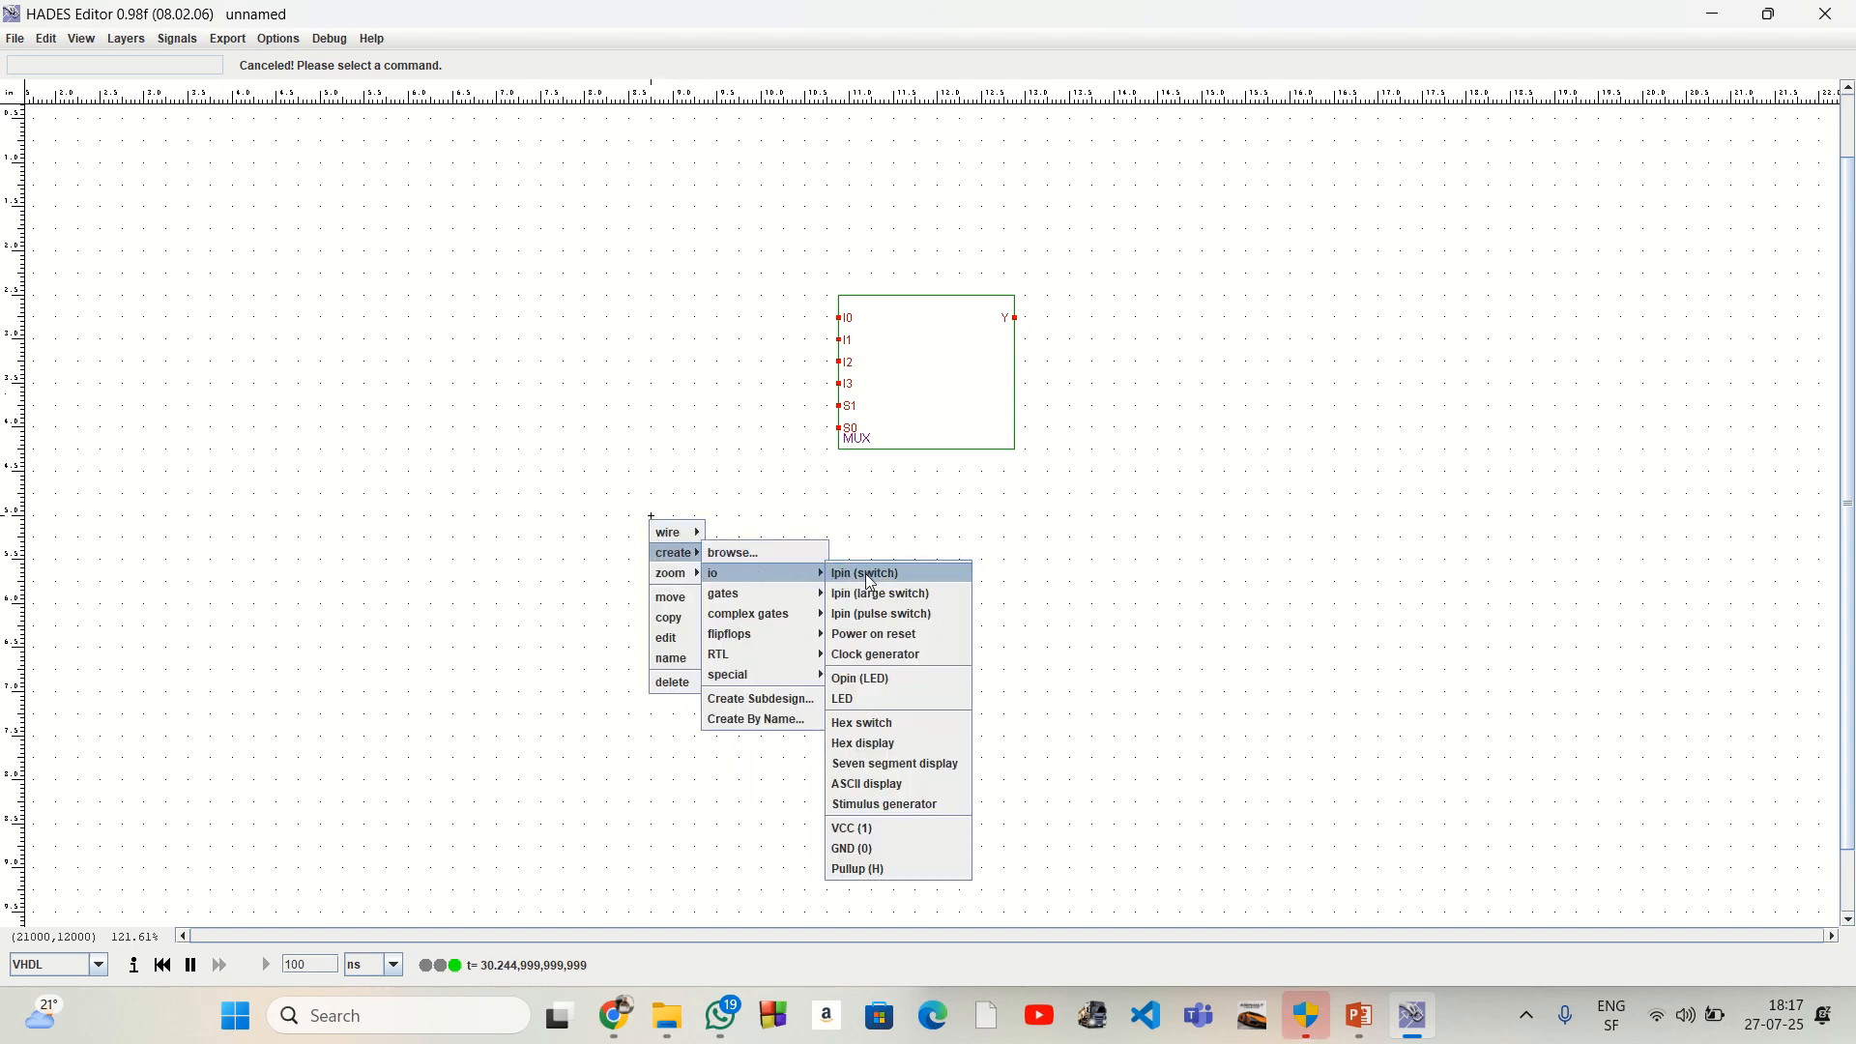
left_click(883, 725)
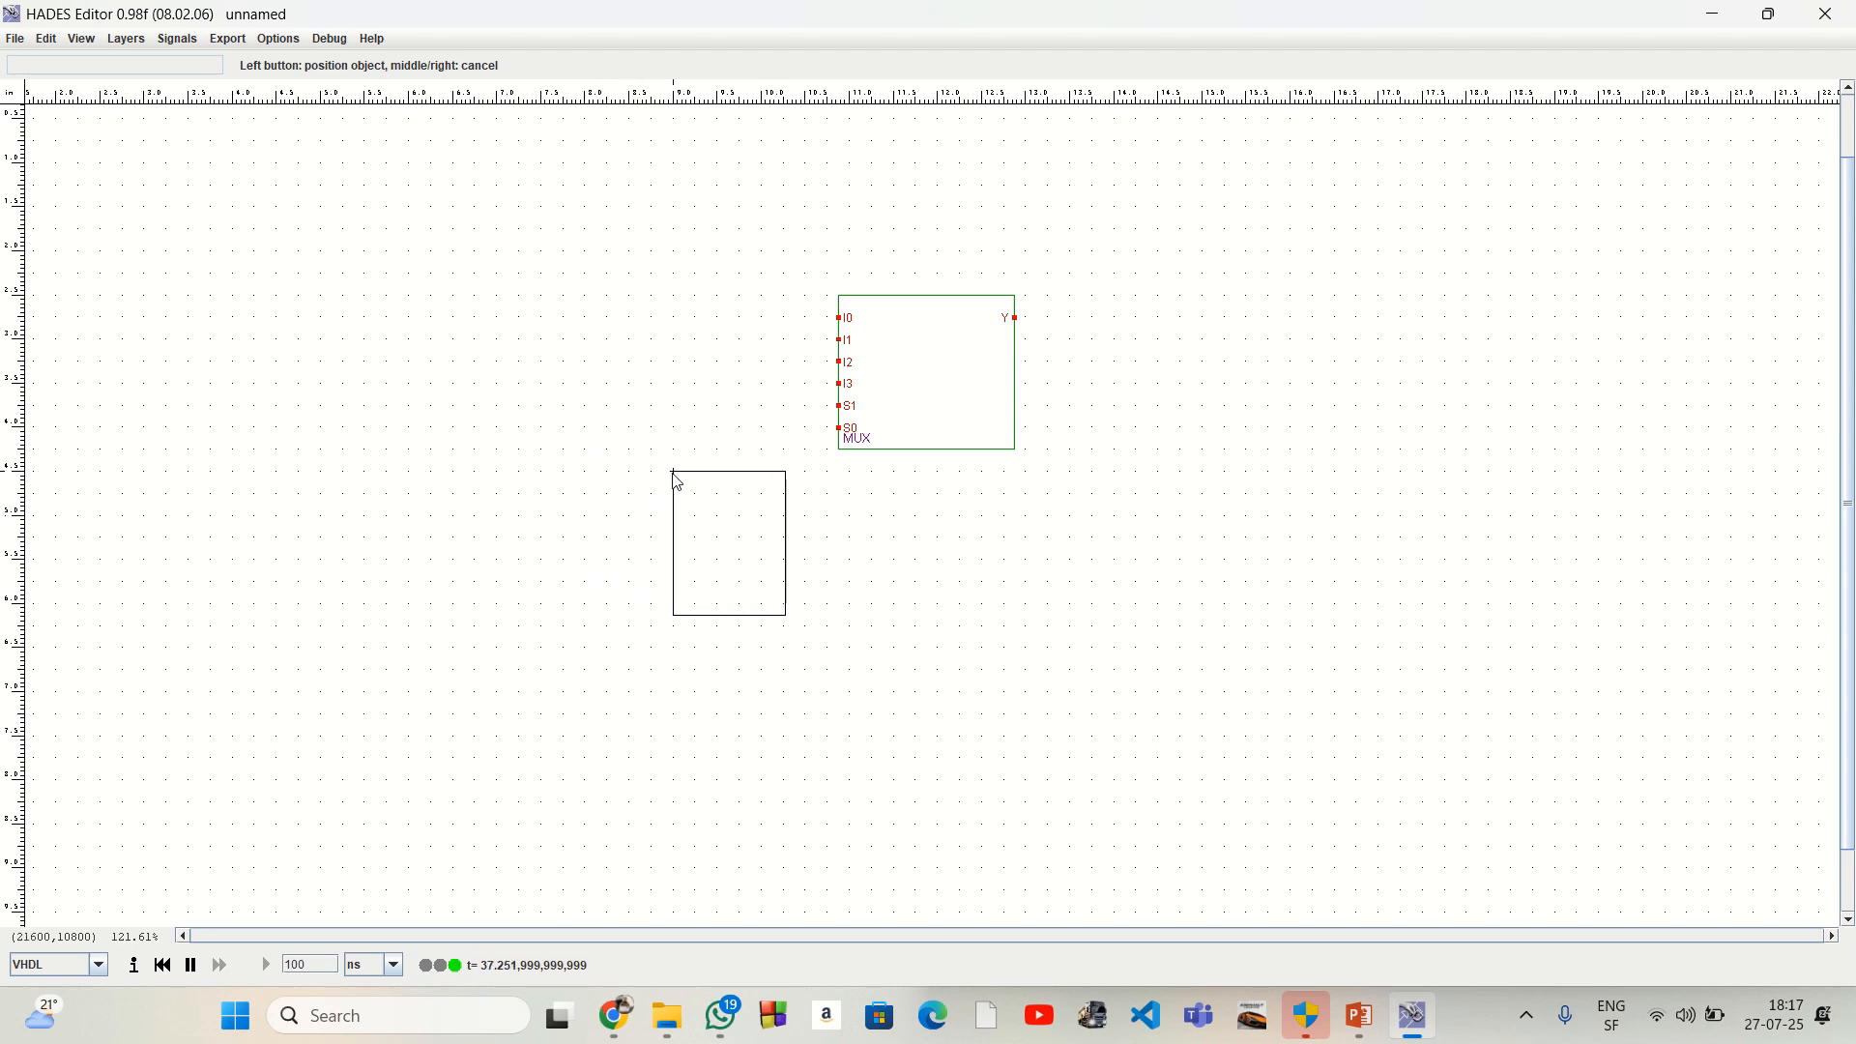
left_click(693, 481)
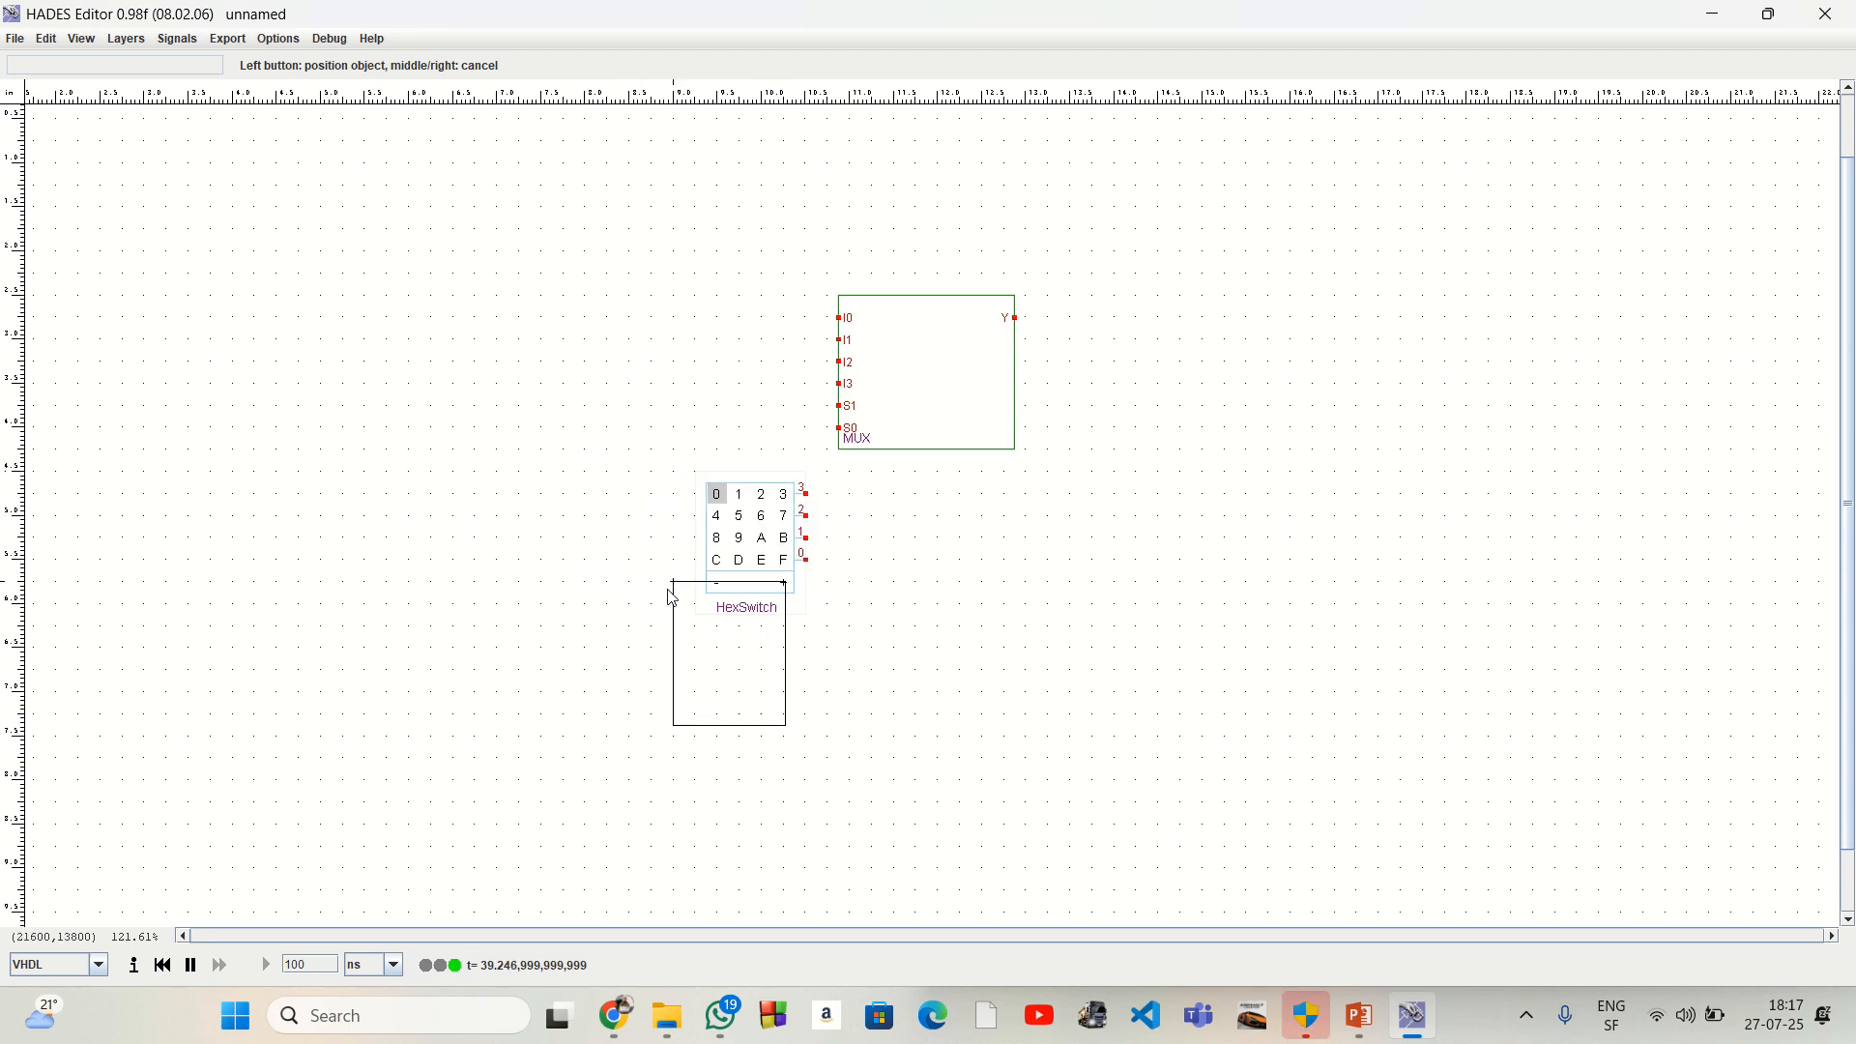
left_click(702, 630)
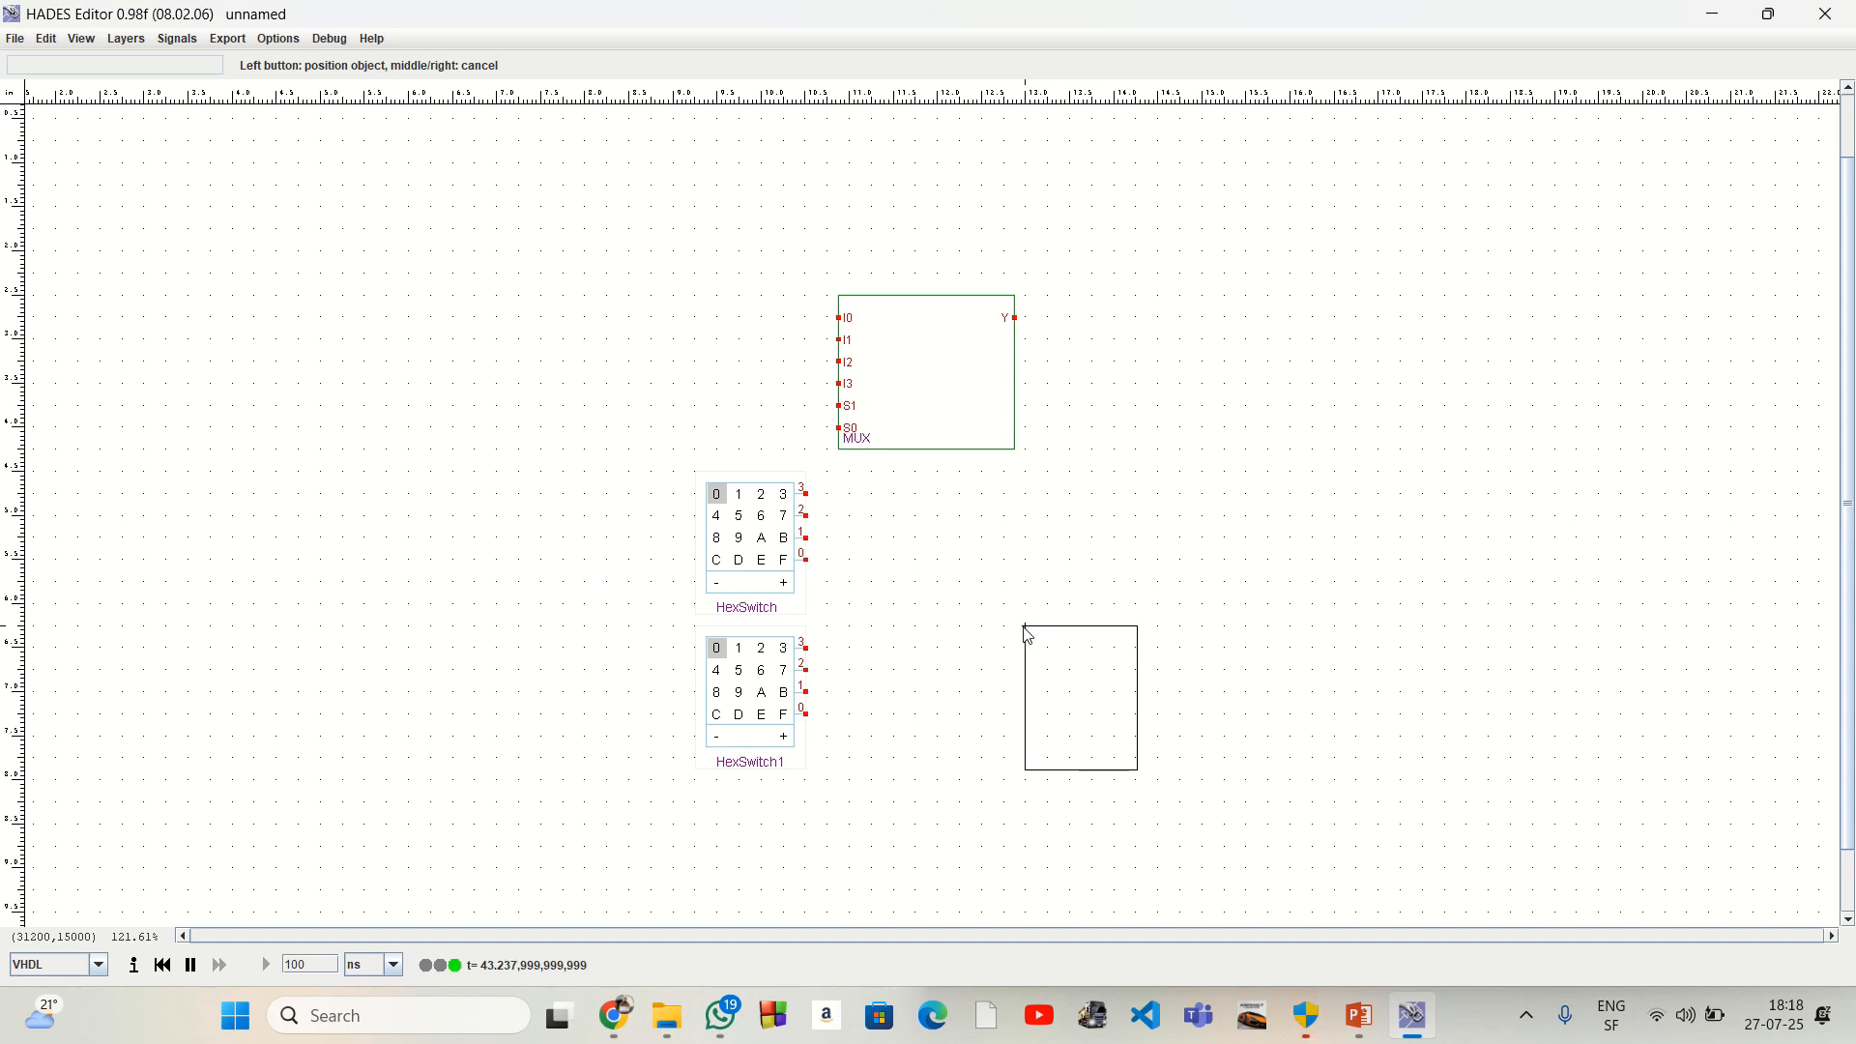
right_click(1024, 629)
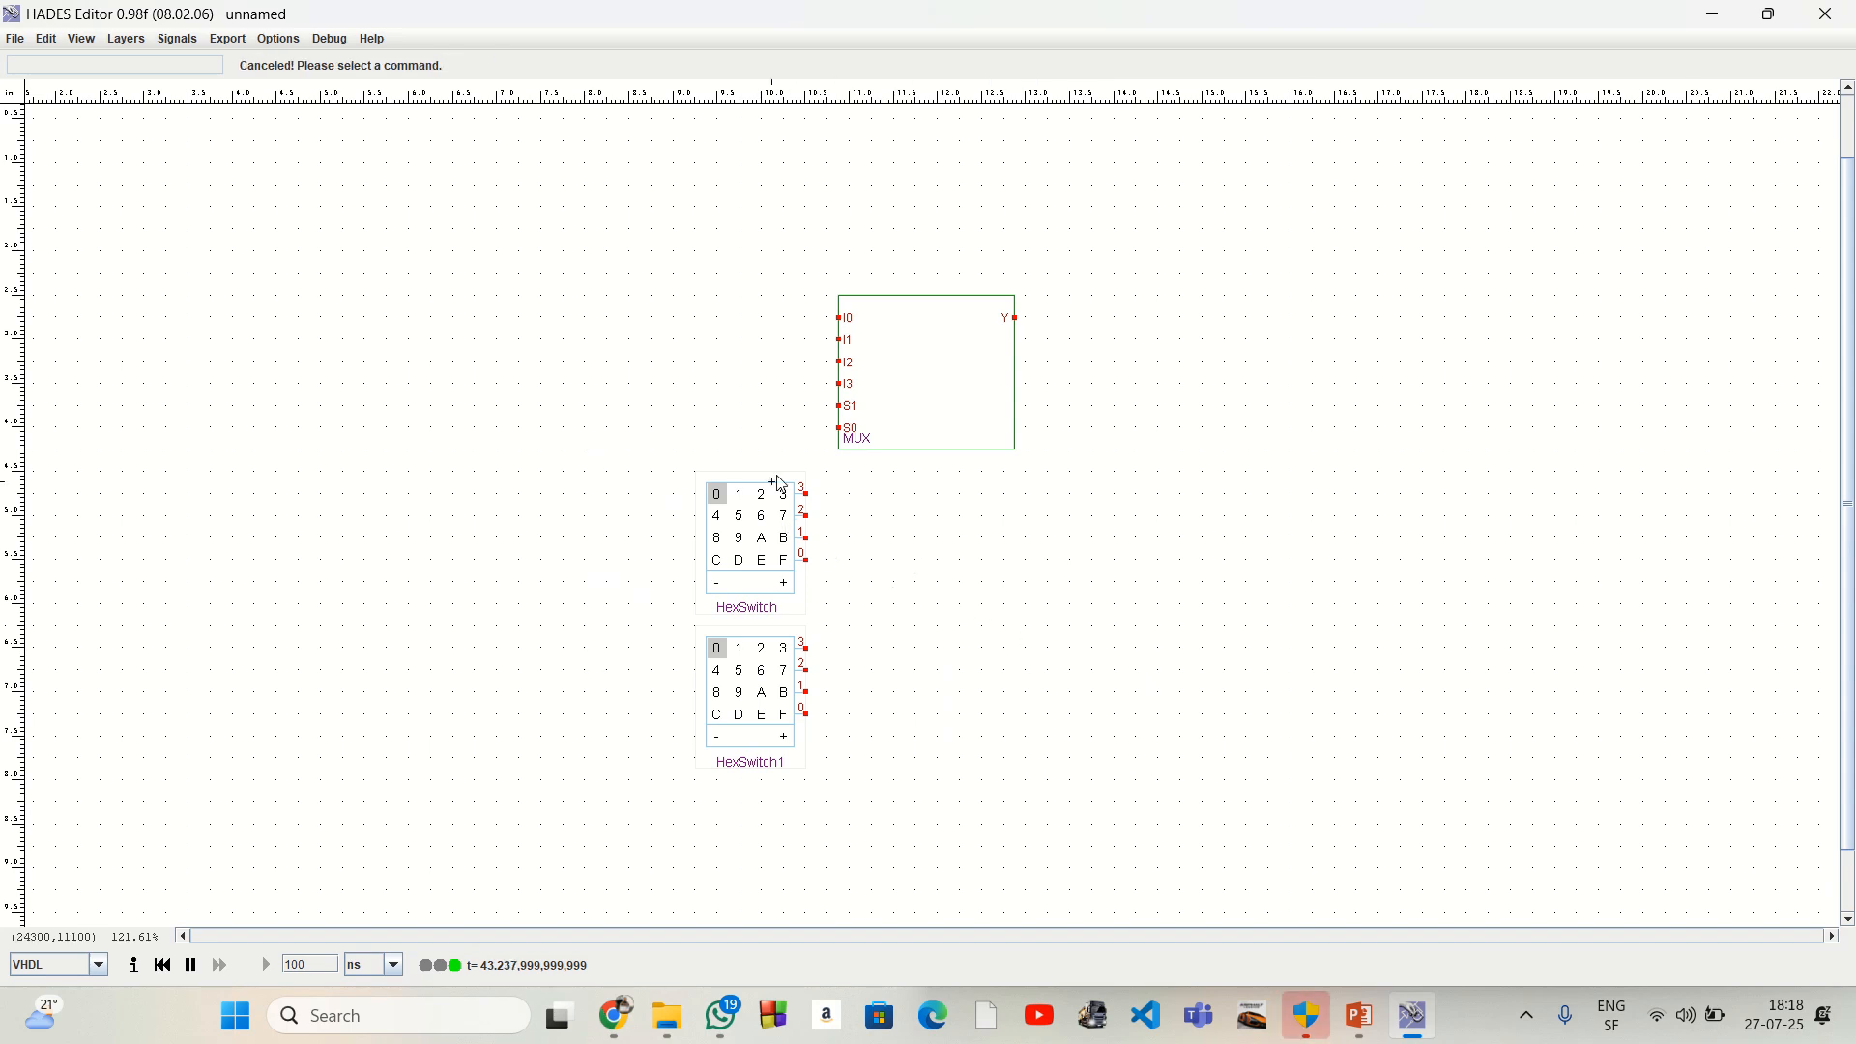
Step: Place four Ipin switches in a vertical column to the left of the MUX block, above the hex switches
right_click(683, 323)
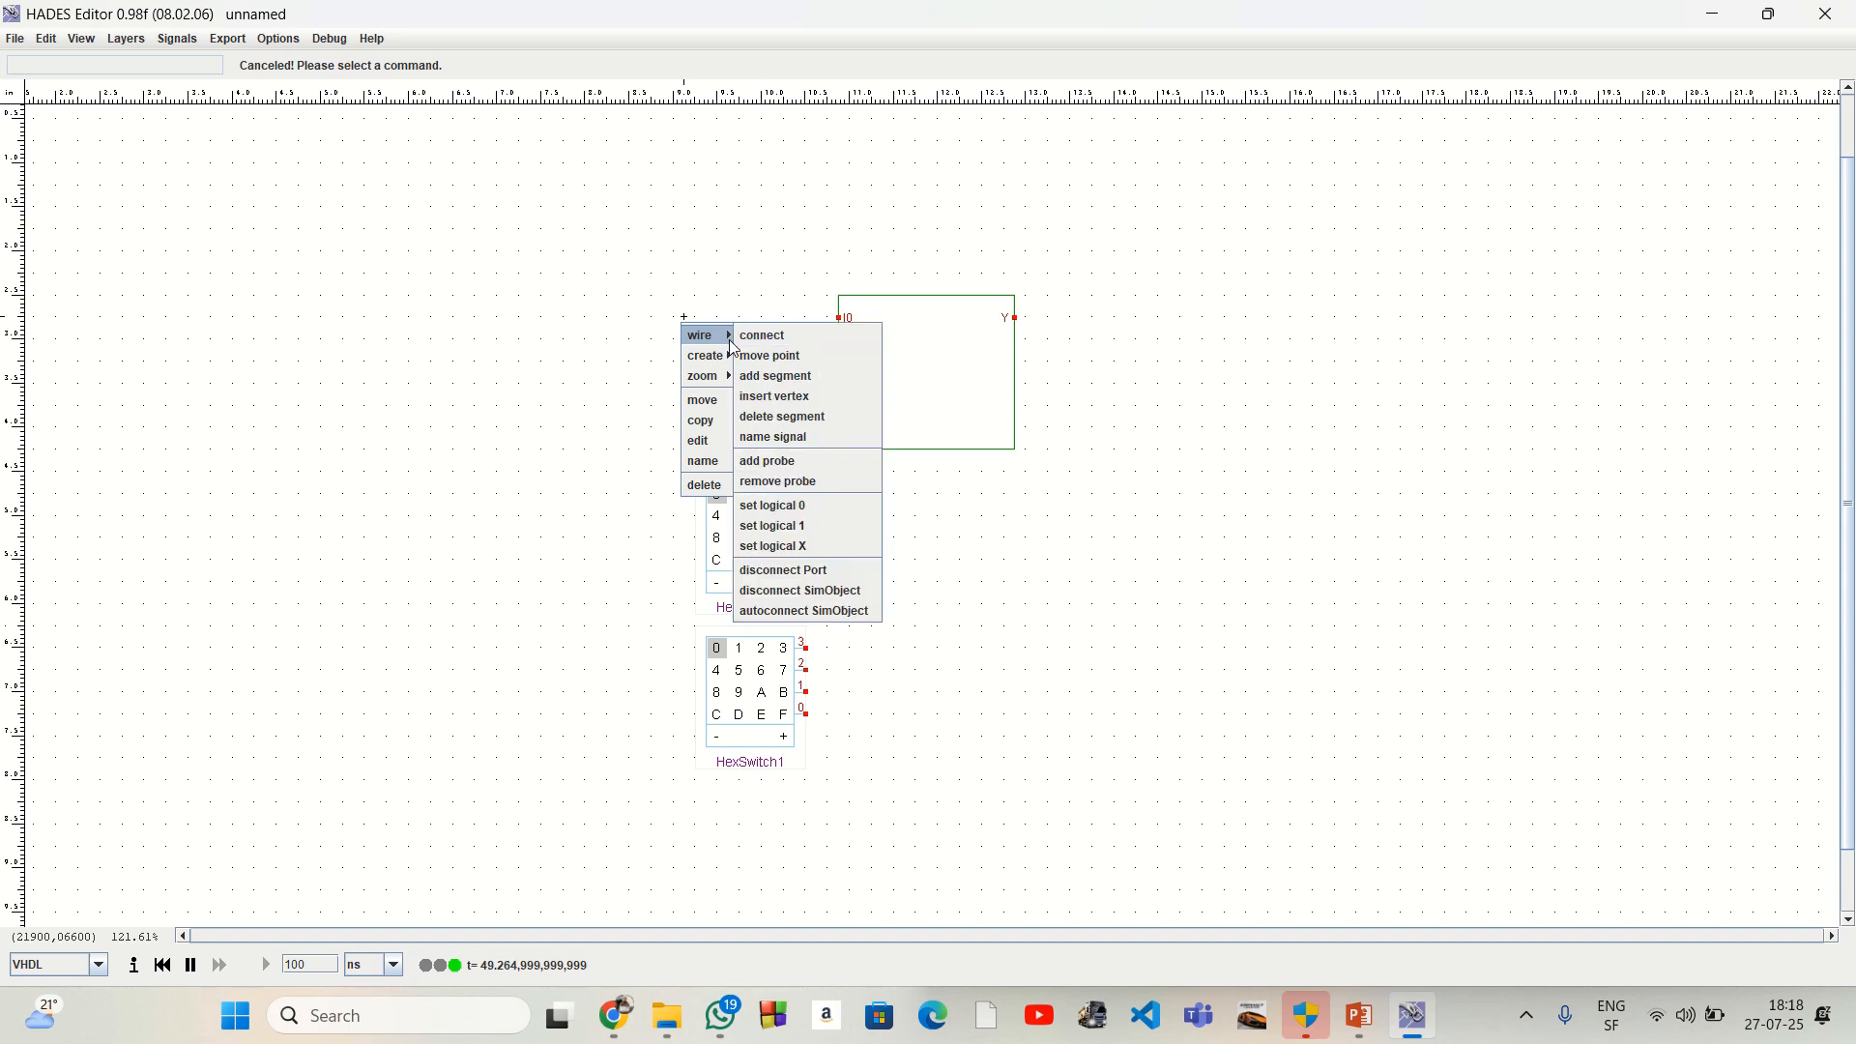
mouse_move(710, 356)
mouse_move(771, 373)
left_click(889, 373)
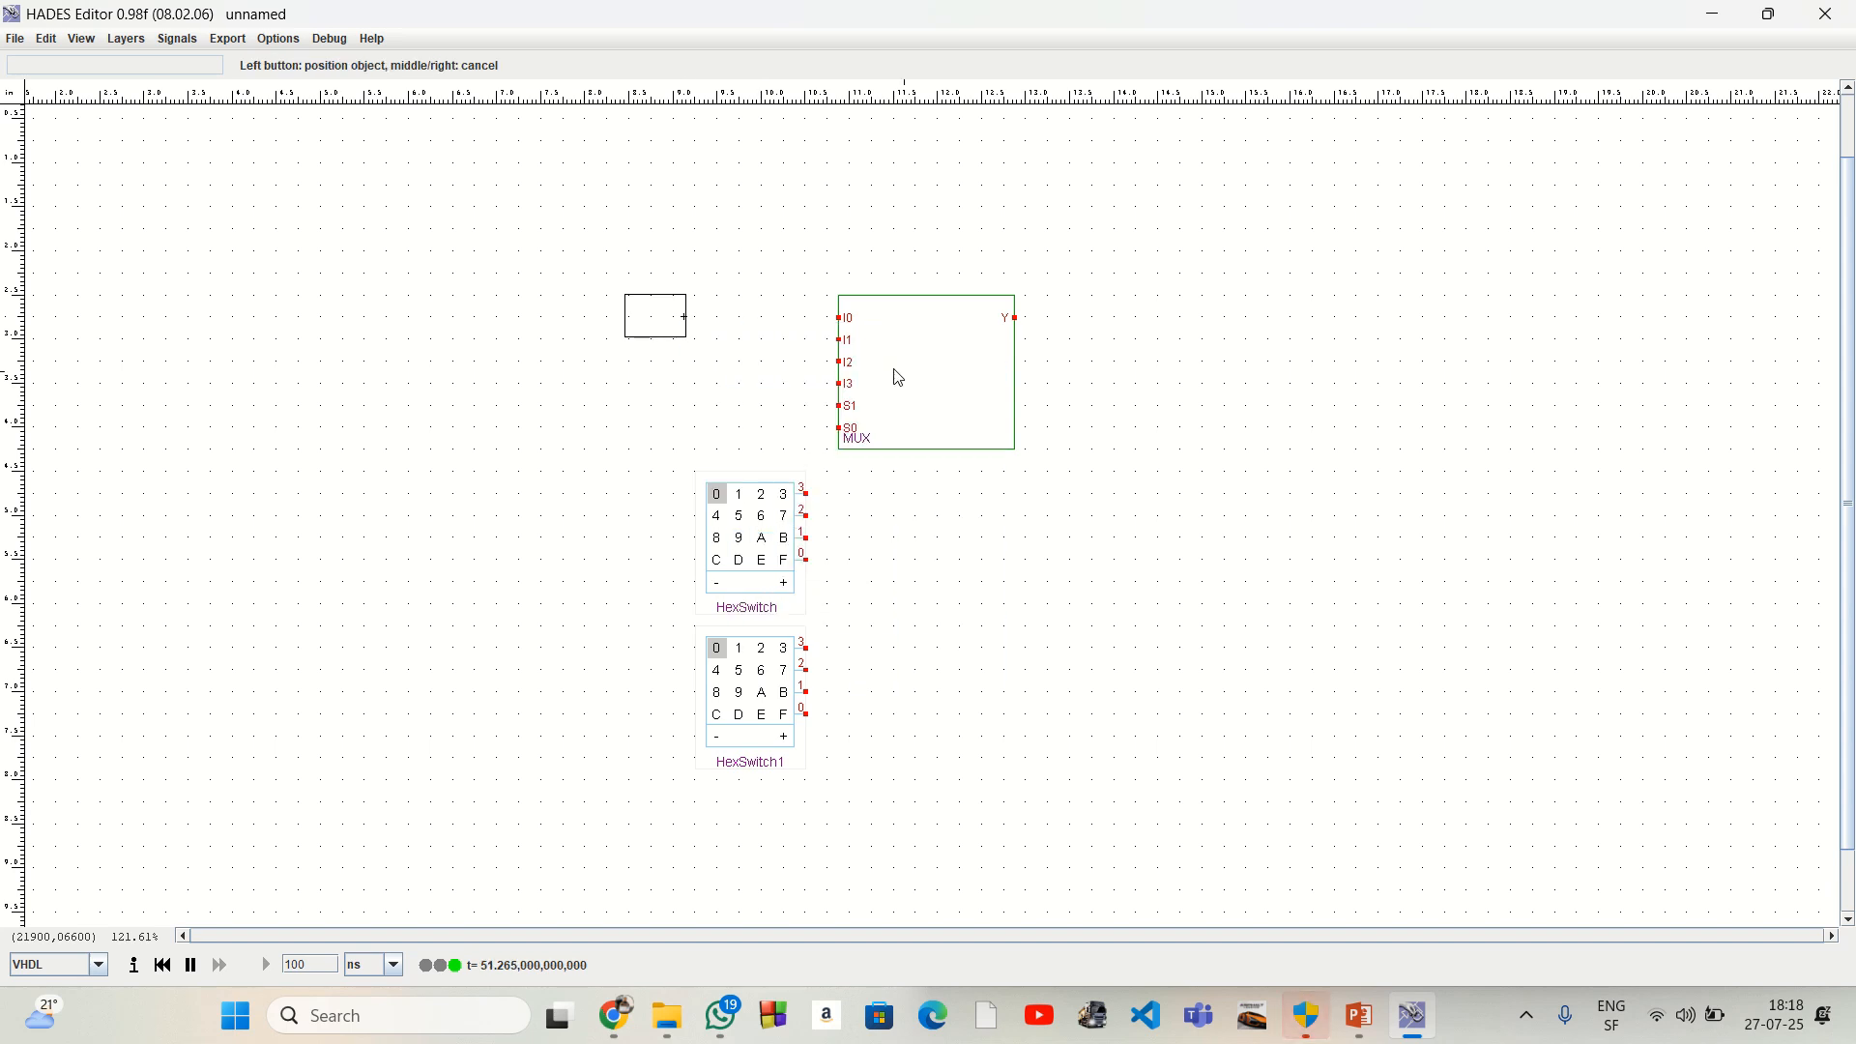
left_click(722, 280)
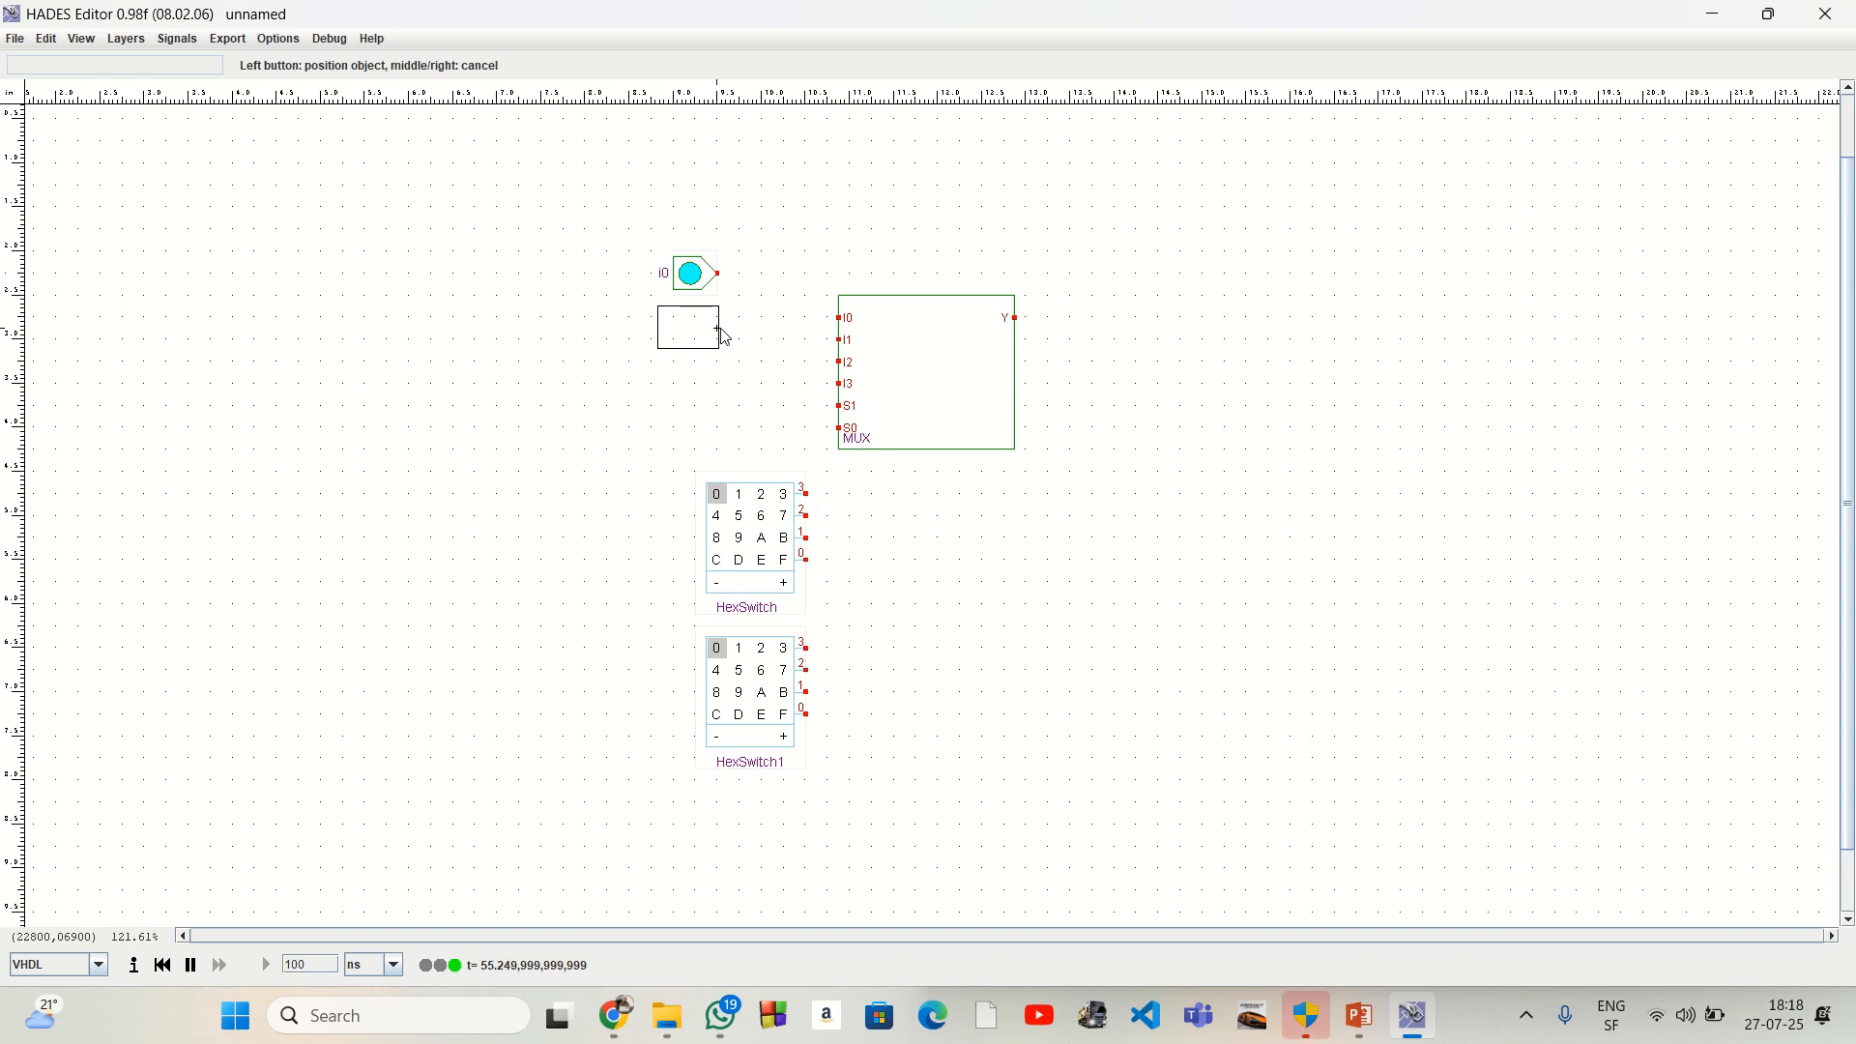
left_click(725, 337)
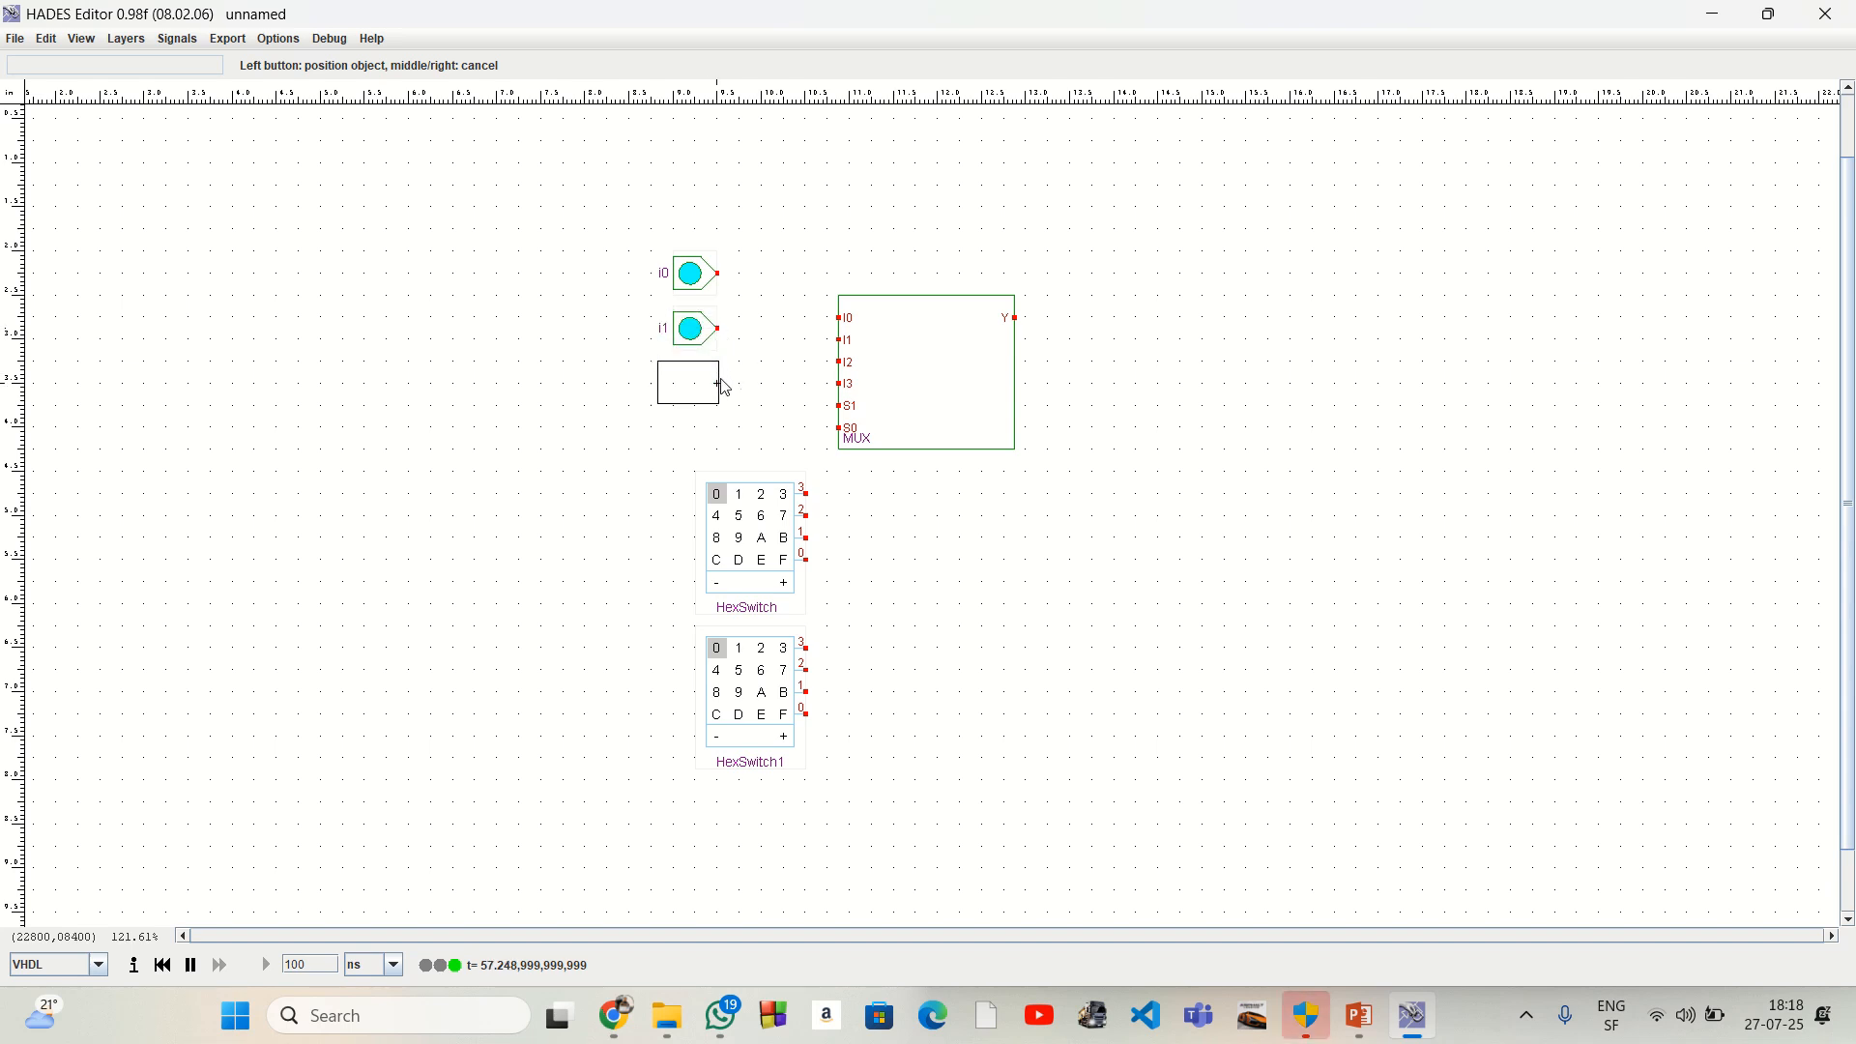
left_click(726, 392)
left_click(726, 448)
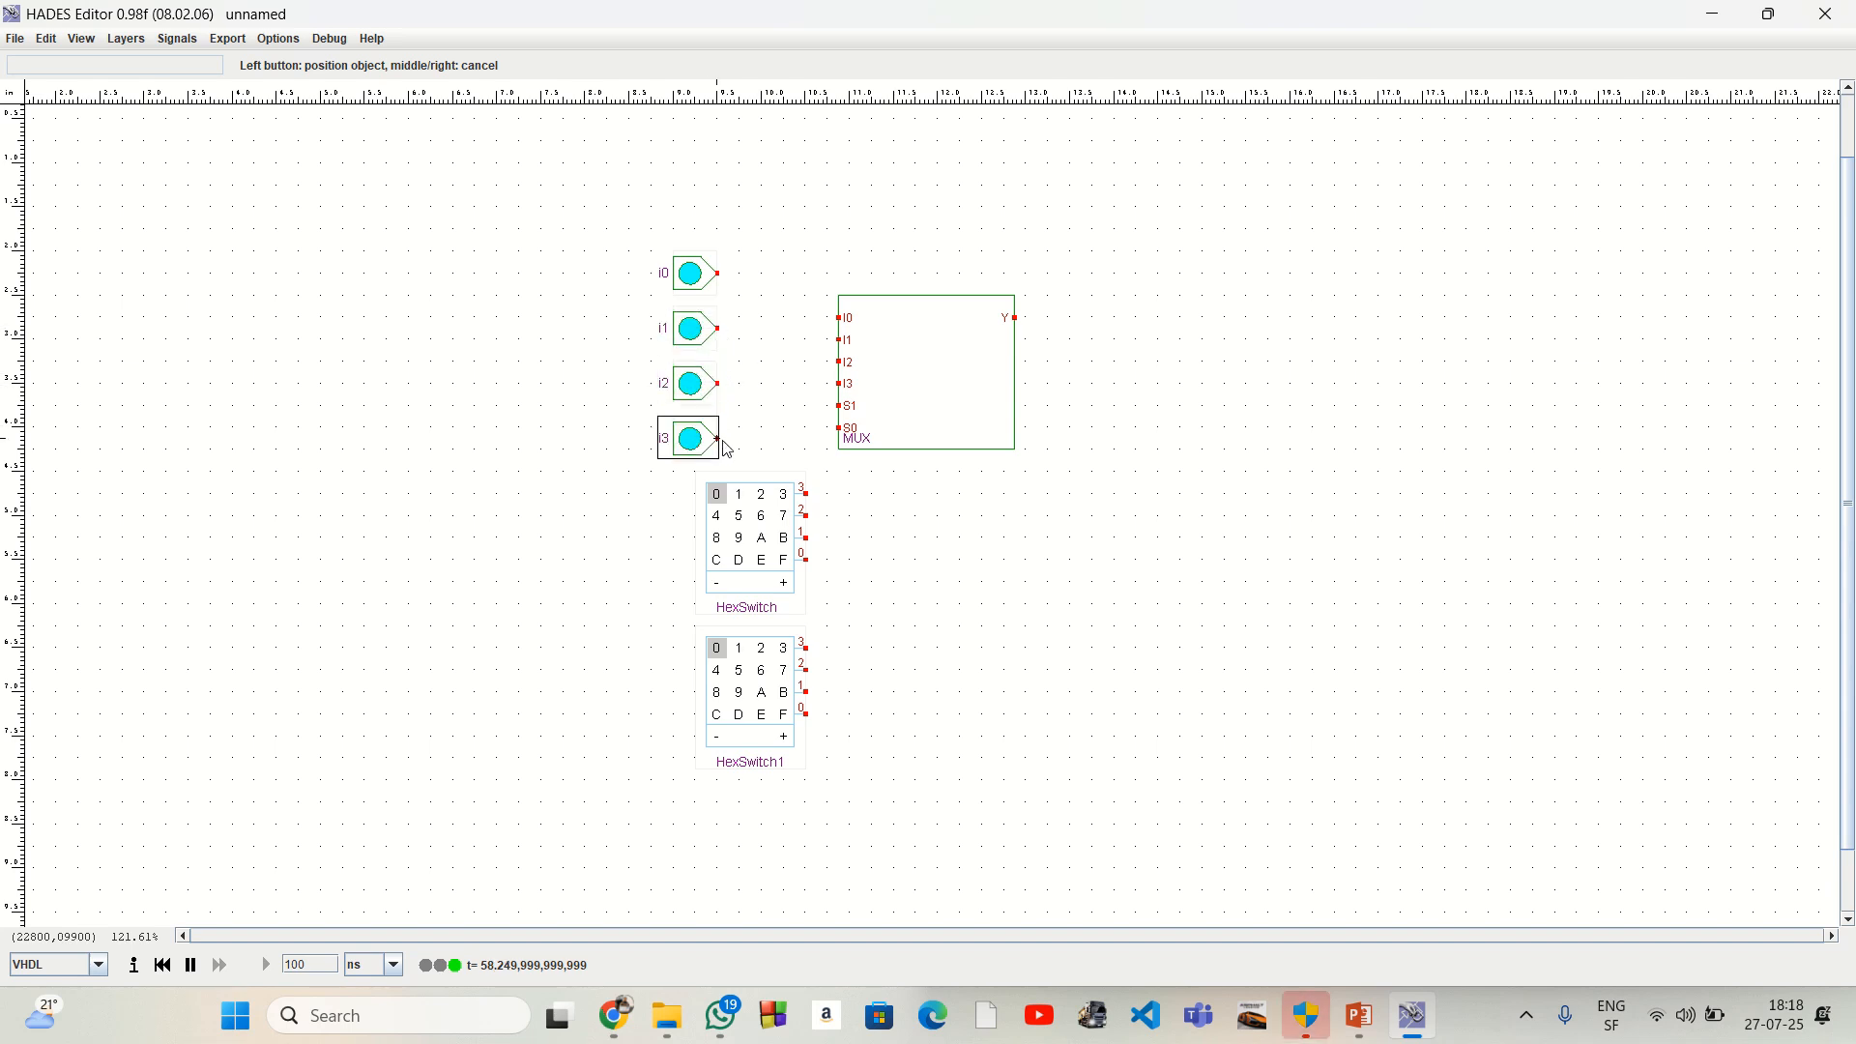
right_click(611, 348)
Step: Name the top two input switches I0 and I1
right_click(690, 280)
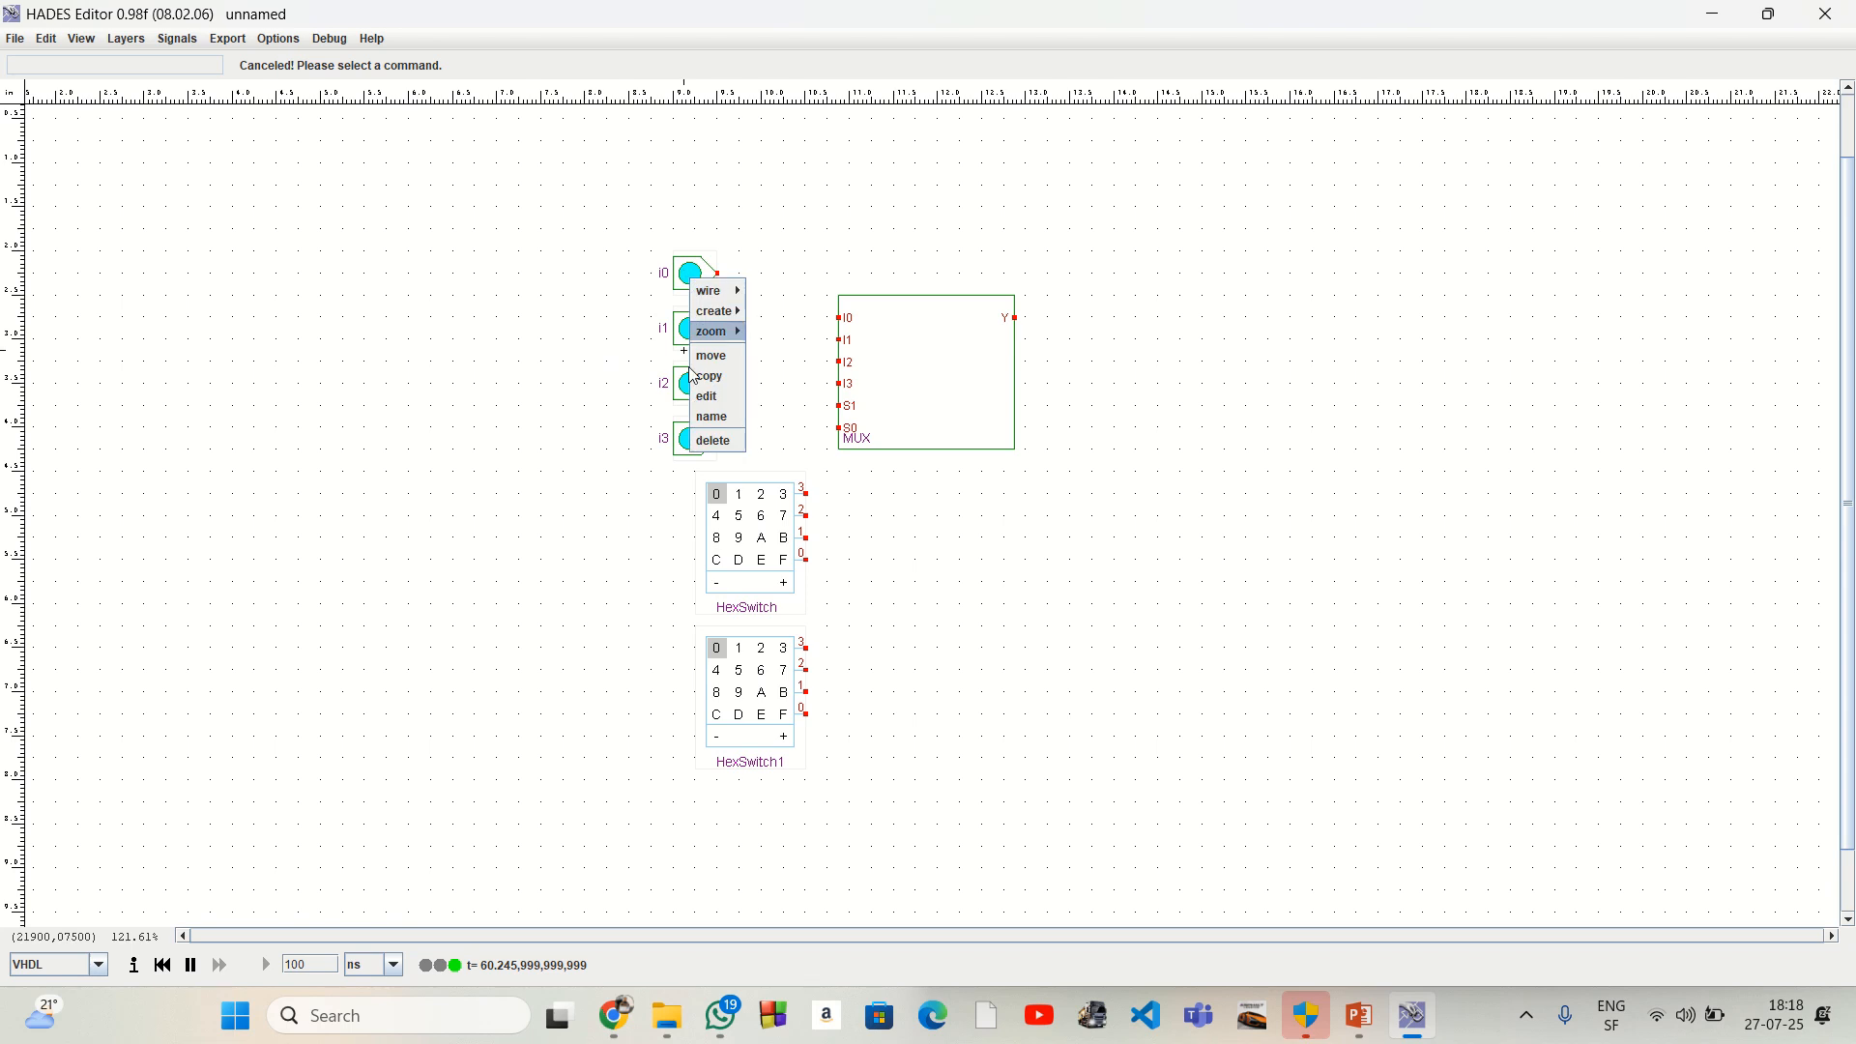
left_click(710, 415)
type("I0")
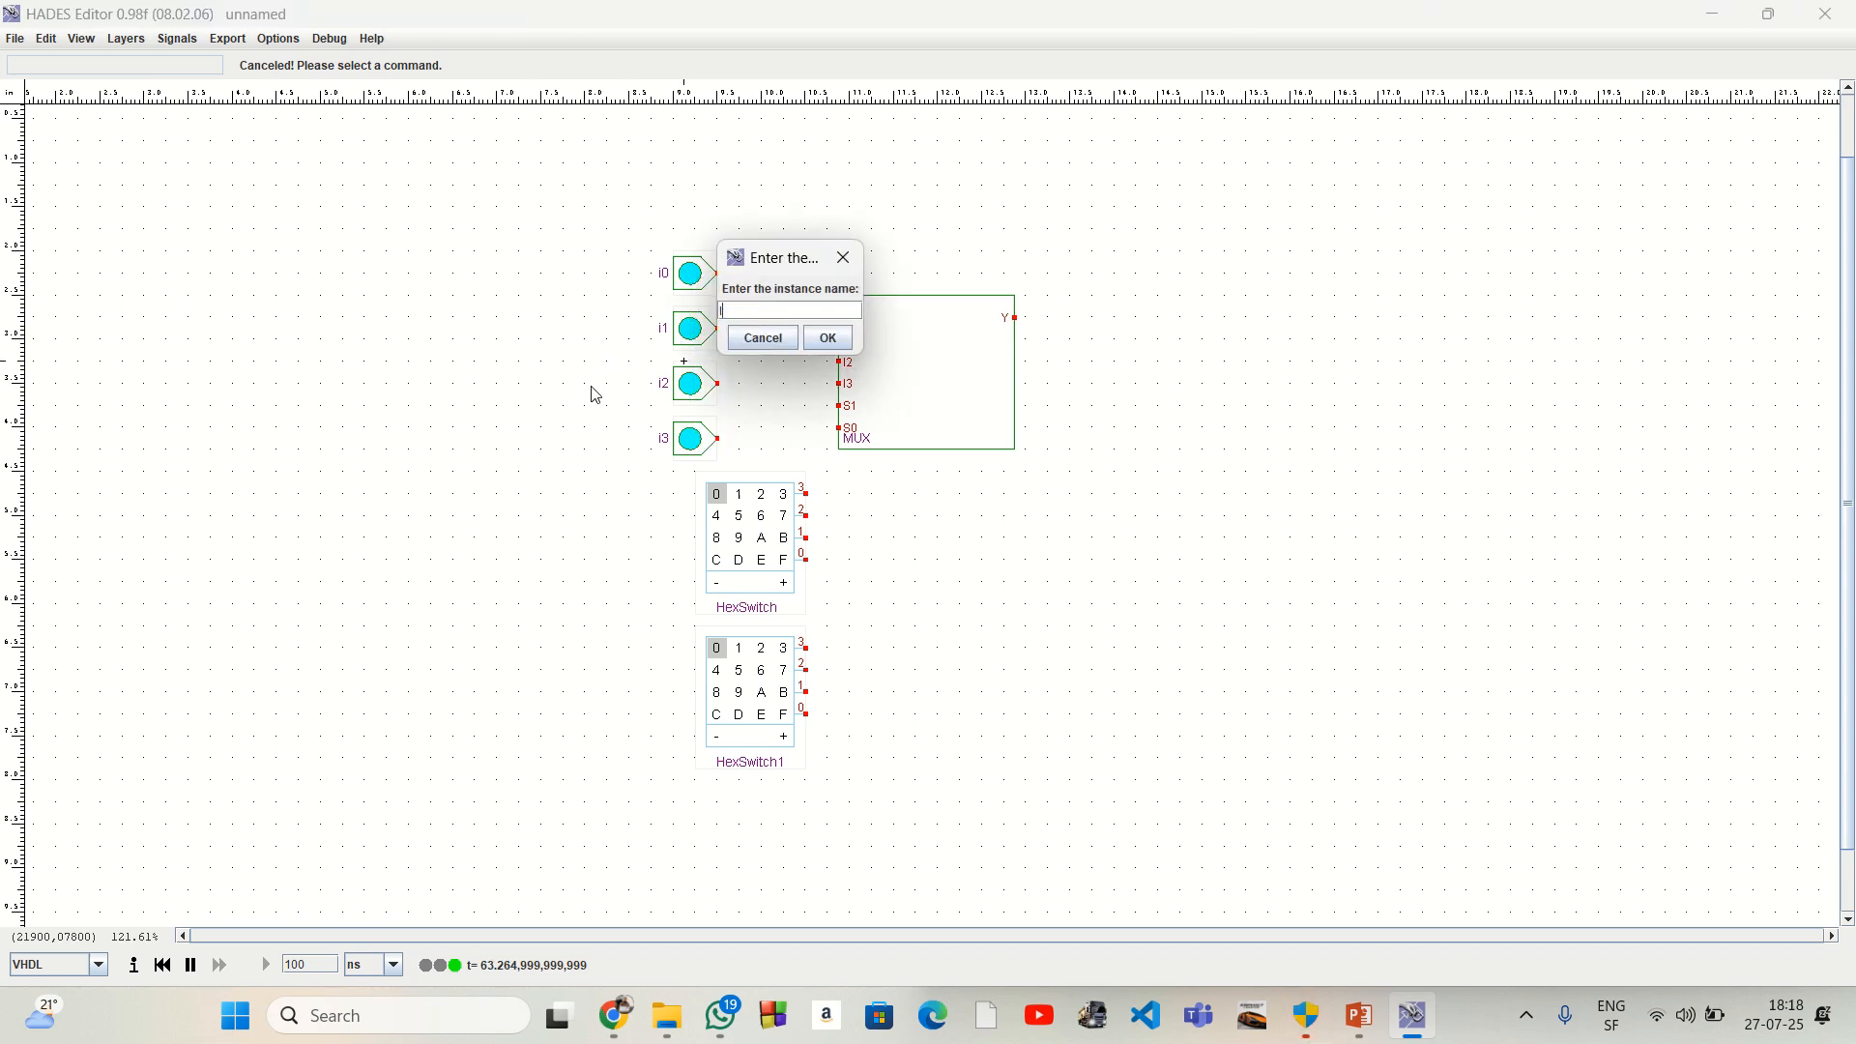
key("Return")
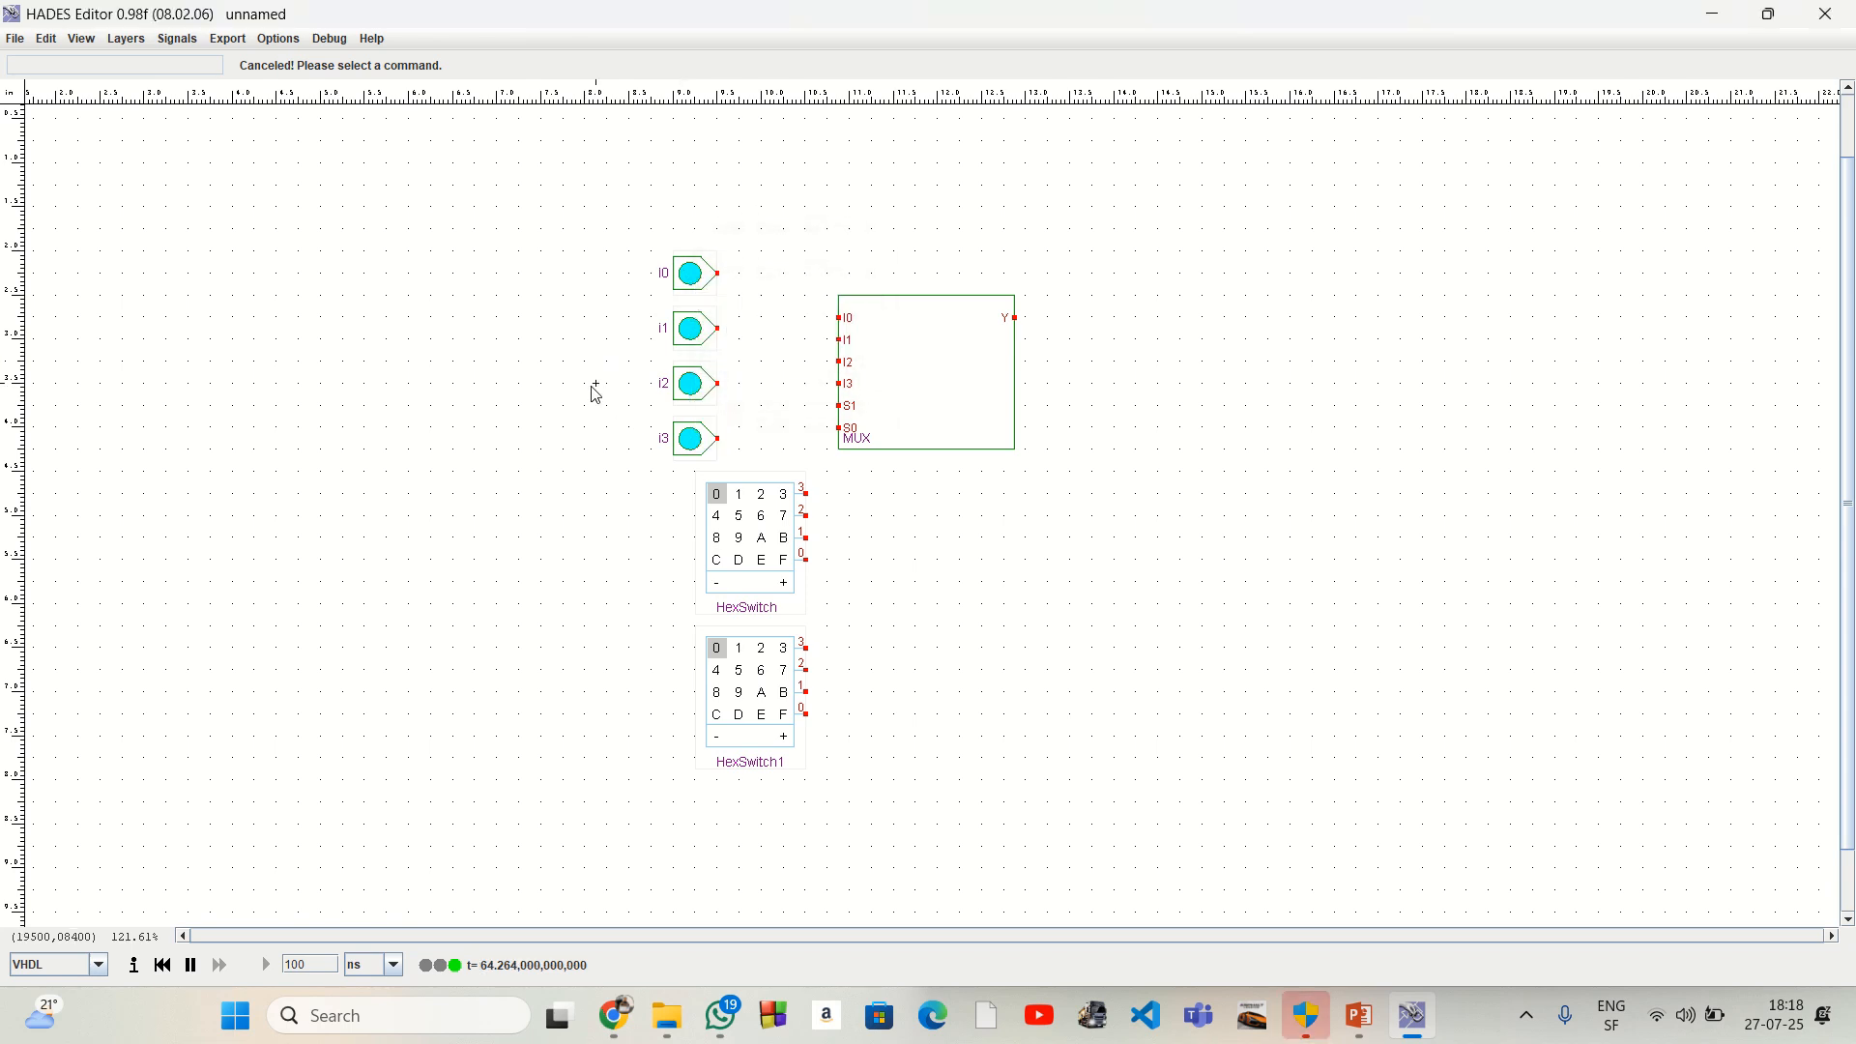
right_click(718, 338)
left_click(718, 458)
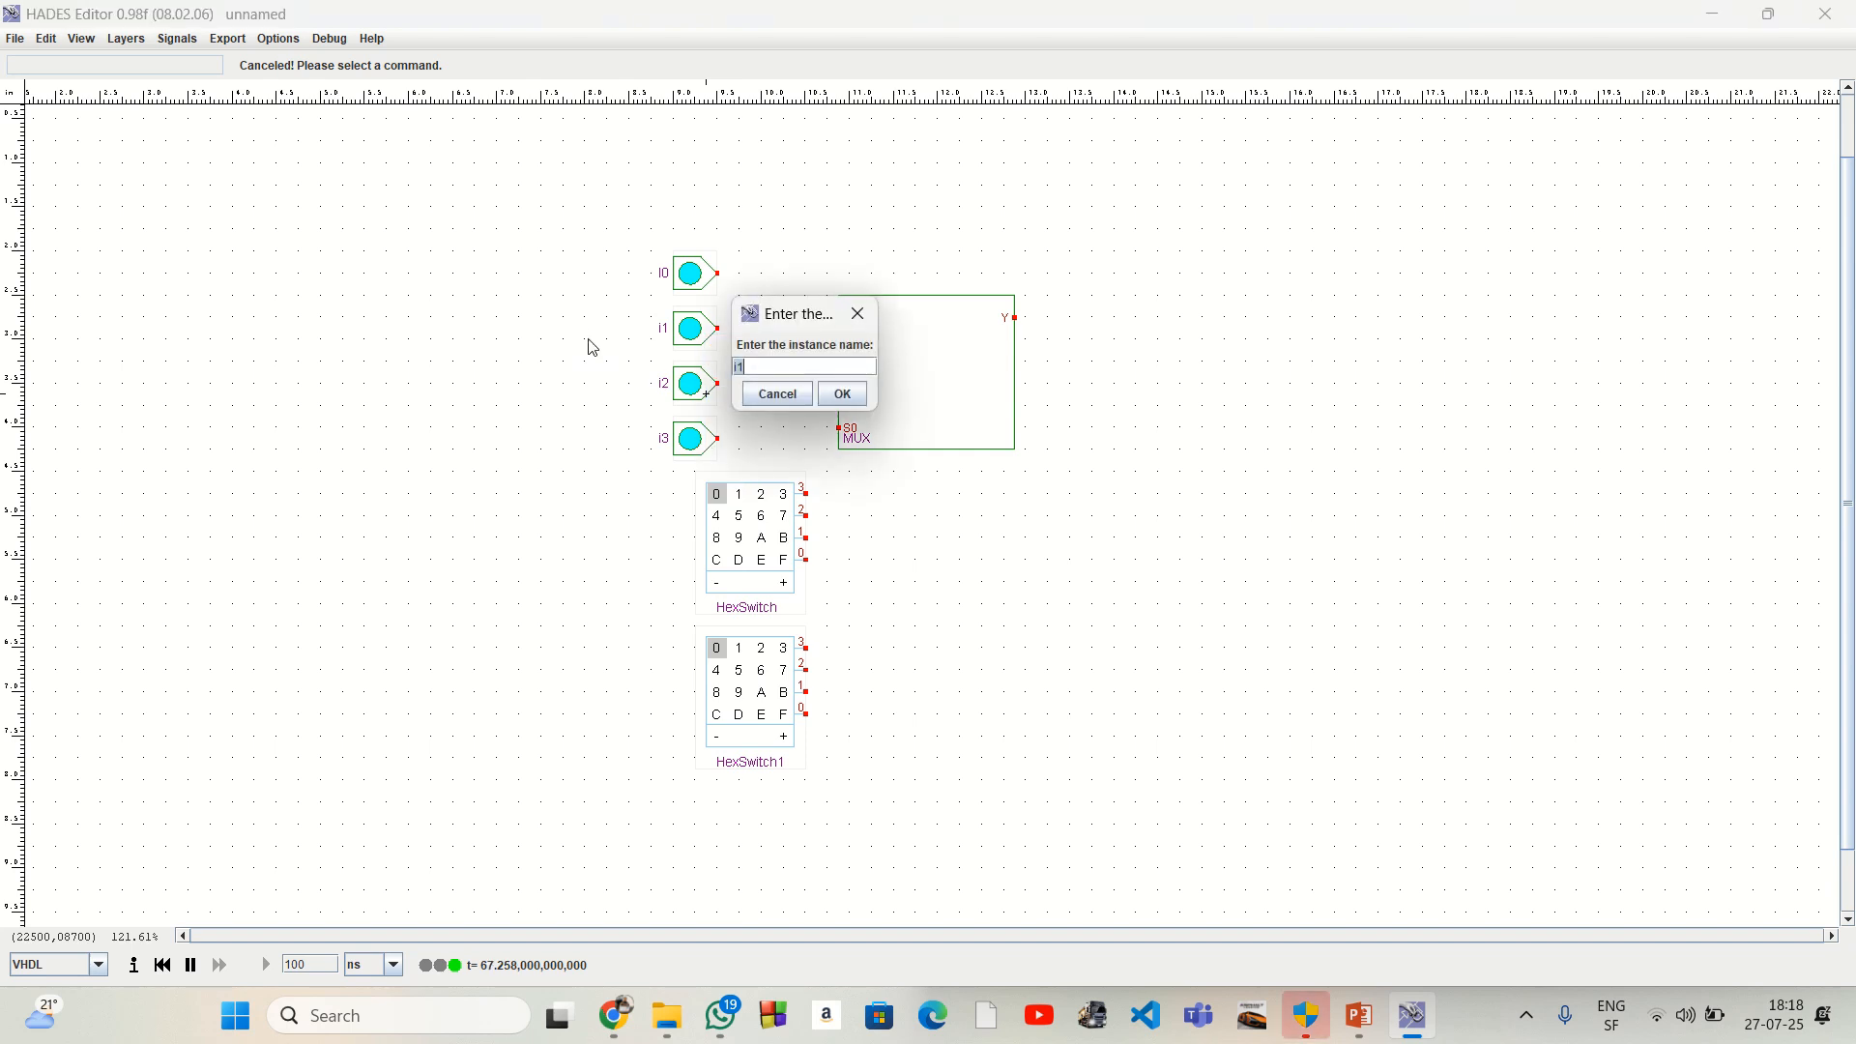
type("I1")
key("Return")
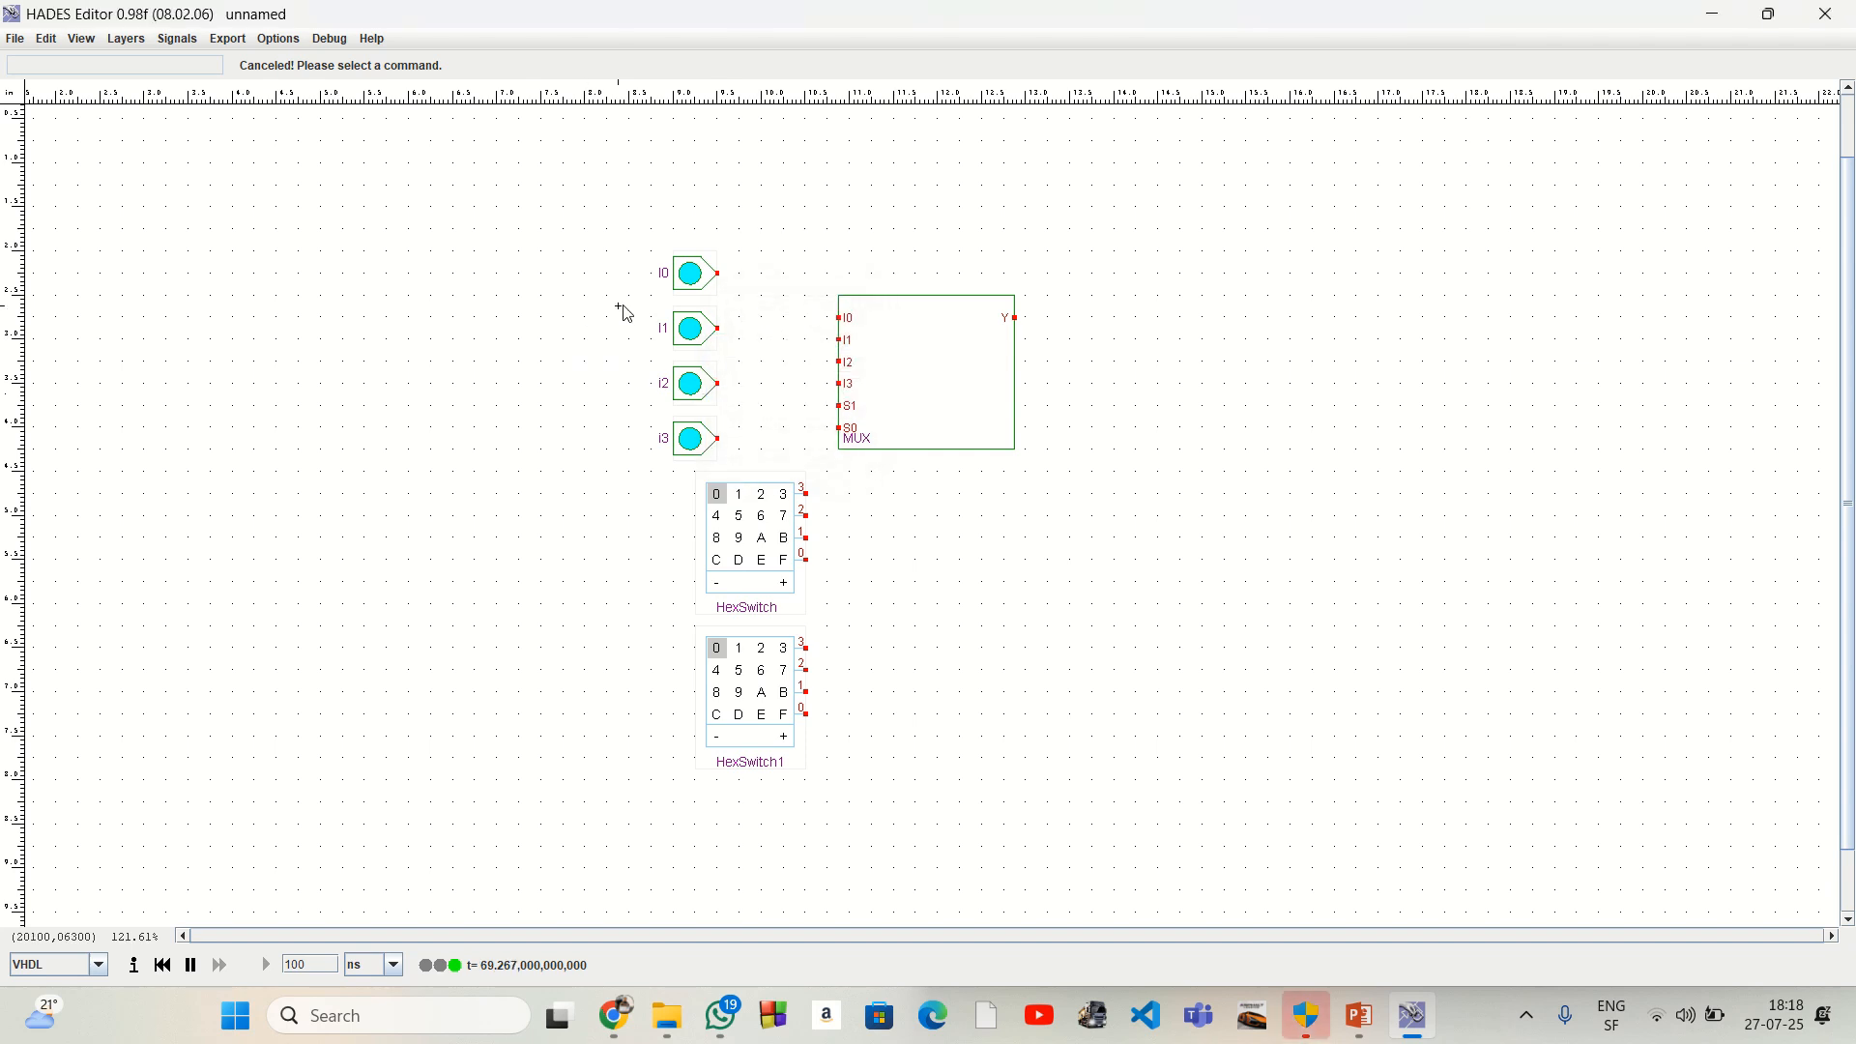
Step: Name the lower two input switches I2 and I3
right_click(690, 384)
left_click(718, 522)
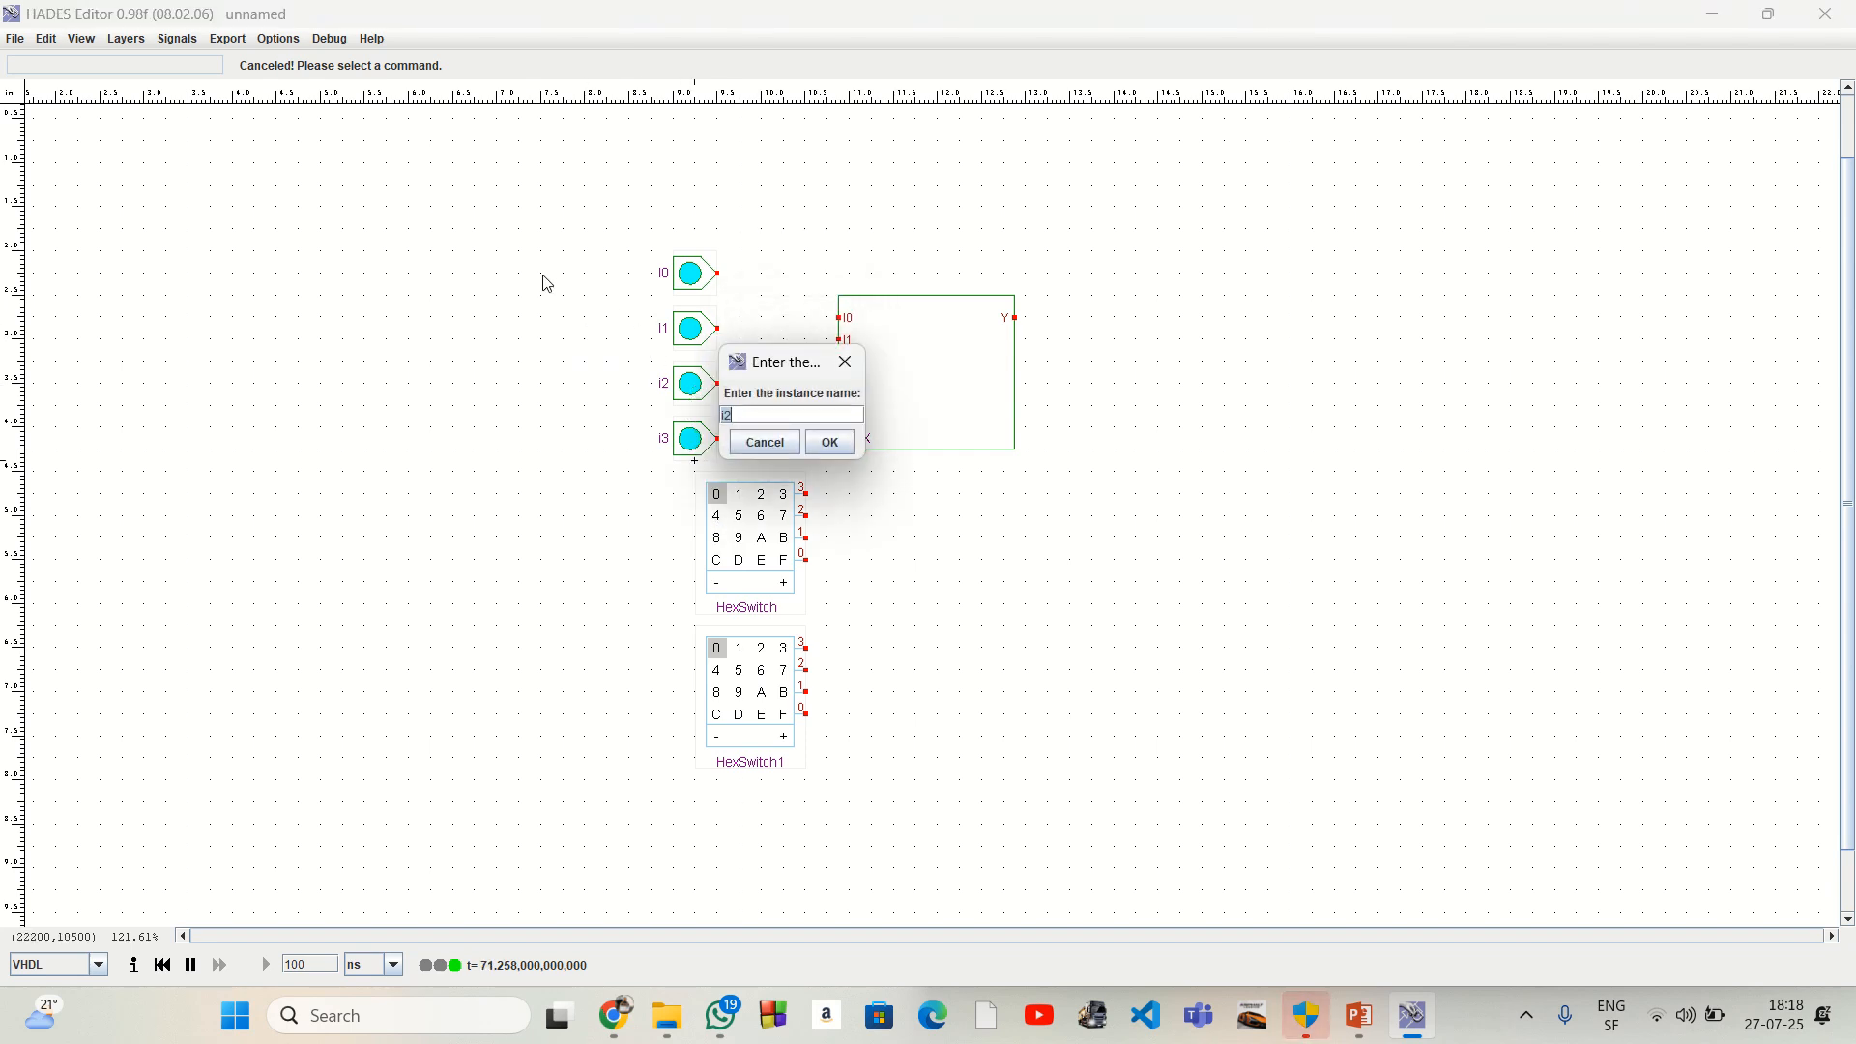
key("BackSpace")
key("Return")
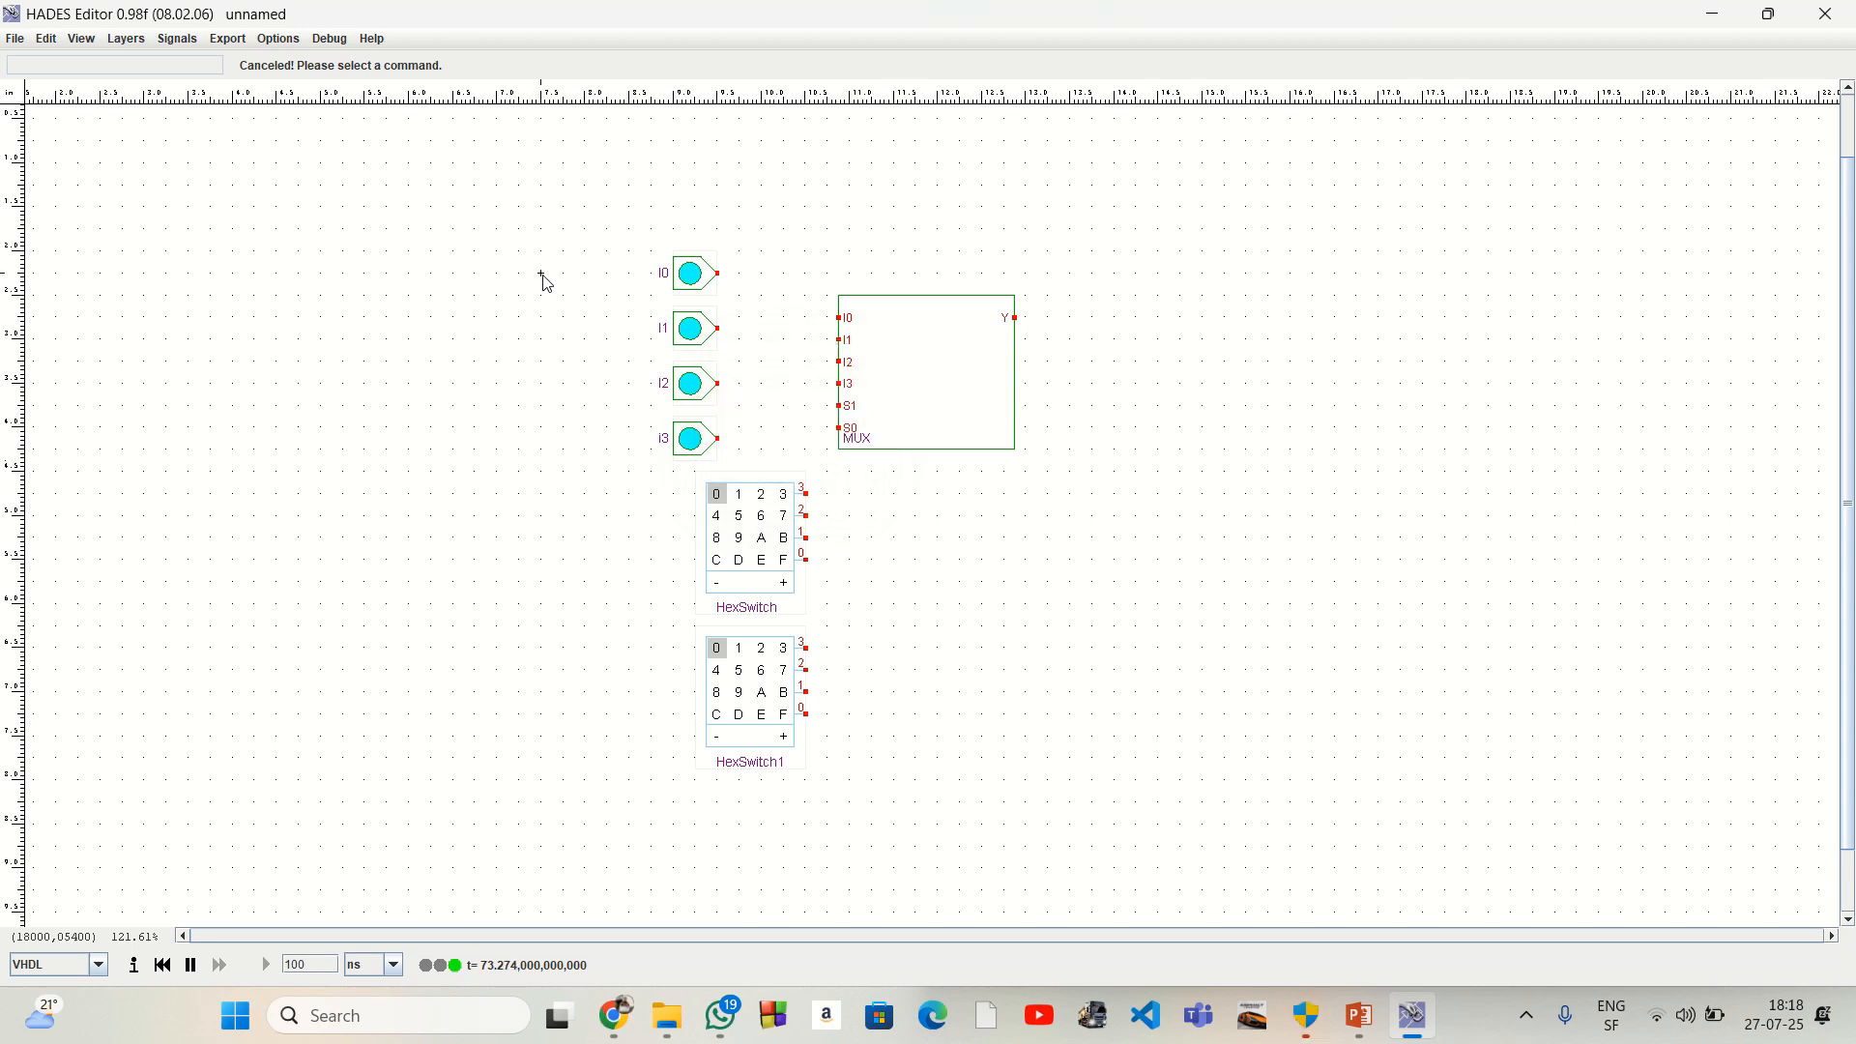
right_click(697, 447)
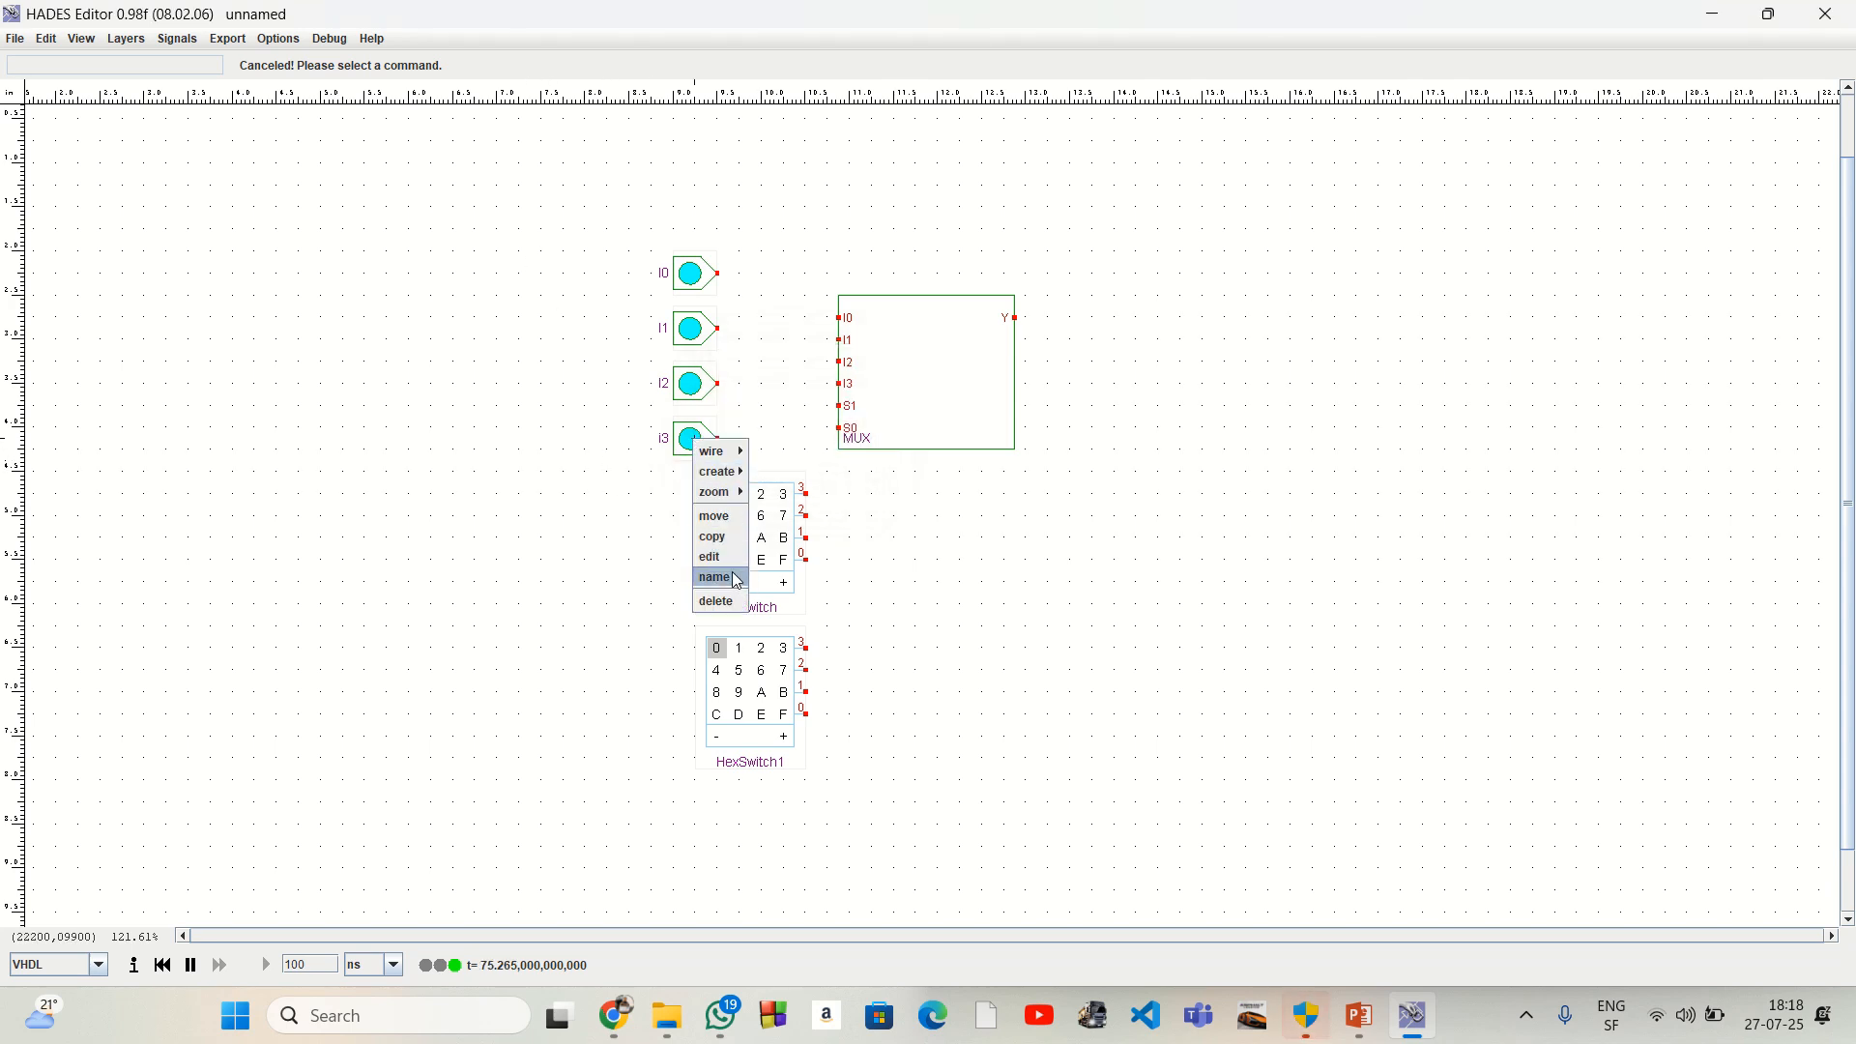
left_click(721, 572)
type("I3")
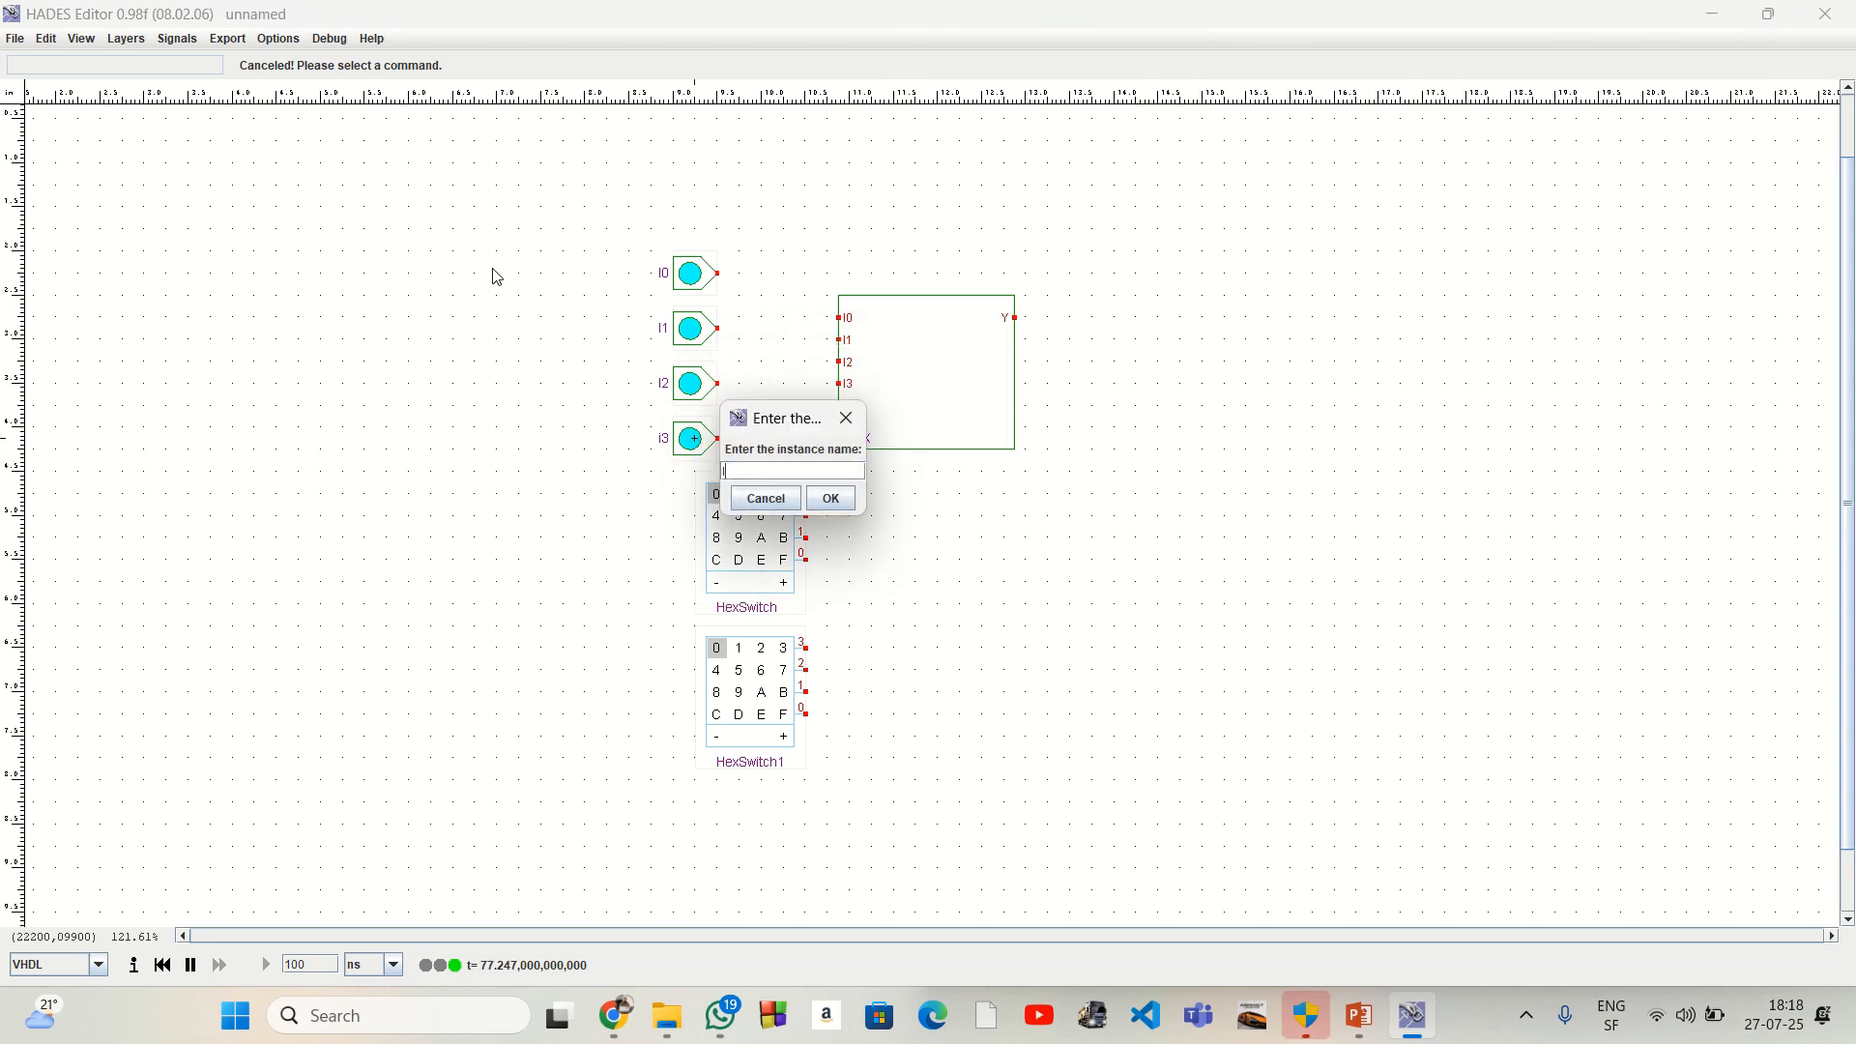
key("Return")
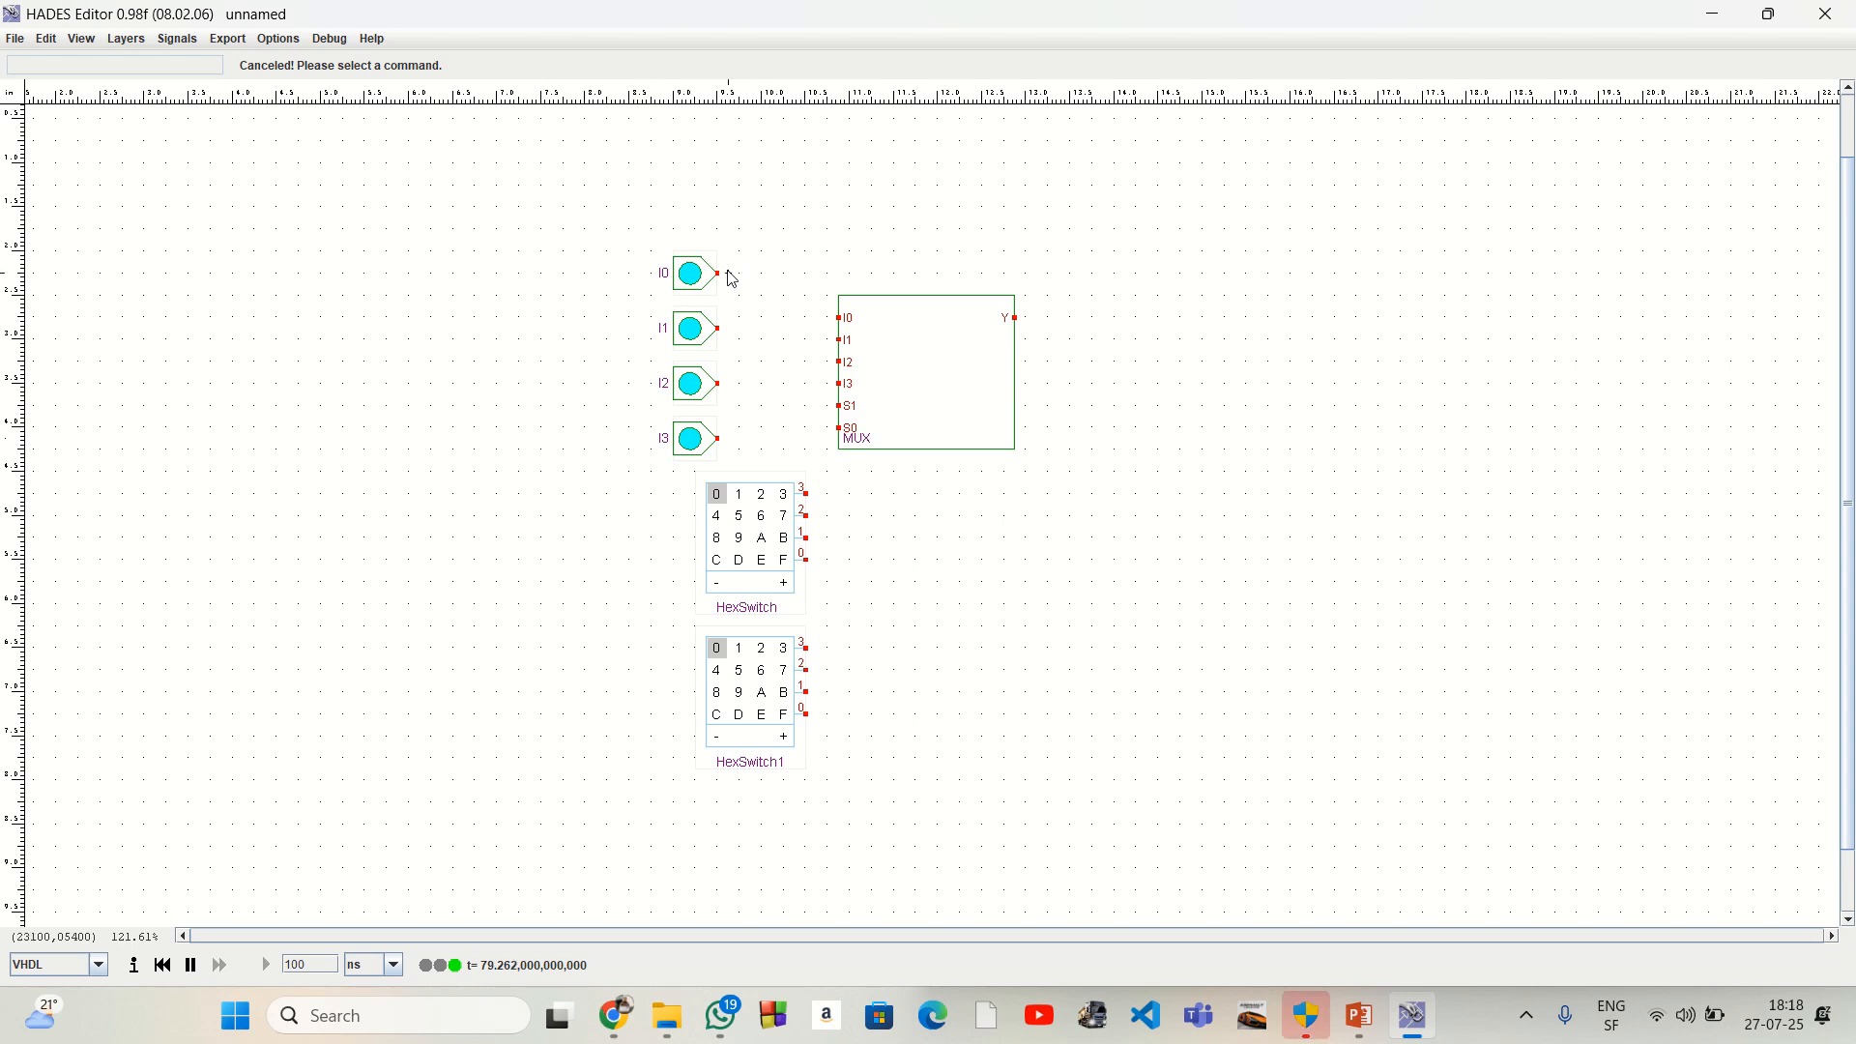
Step: Wire input switches I0 and I1 to the I0 and I1 ports of the MUX block
left_click(720, 274)
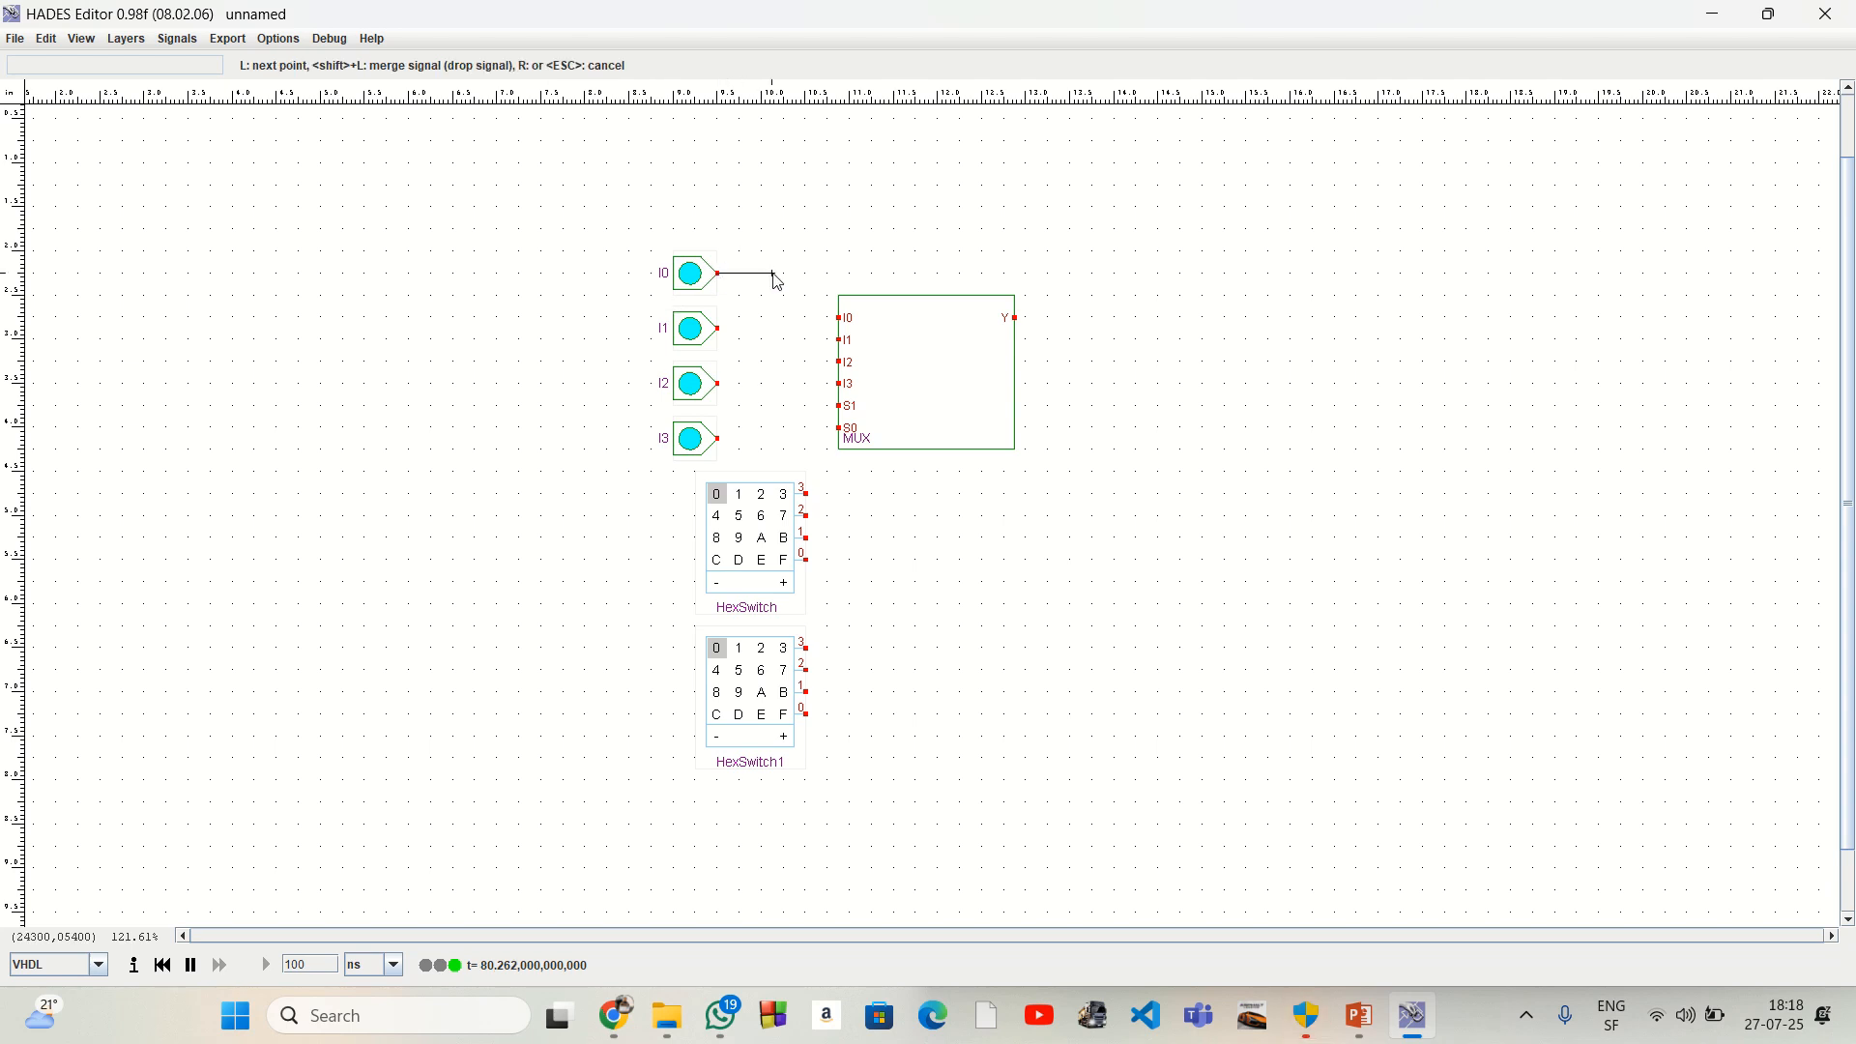
left_click(828, 275)
left_click(828, 319)
left_click(720, 330)
left_click(819, 330)
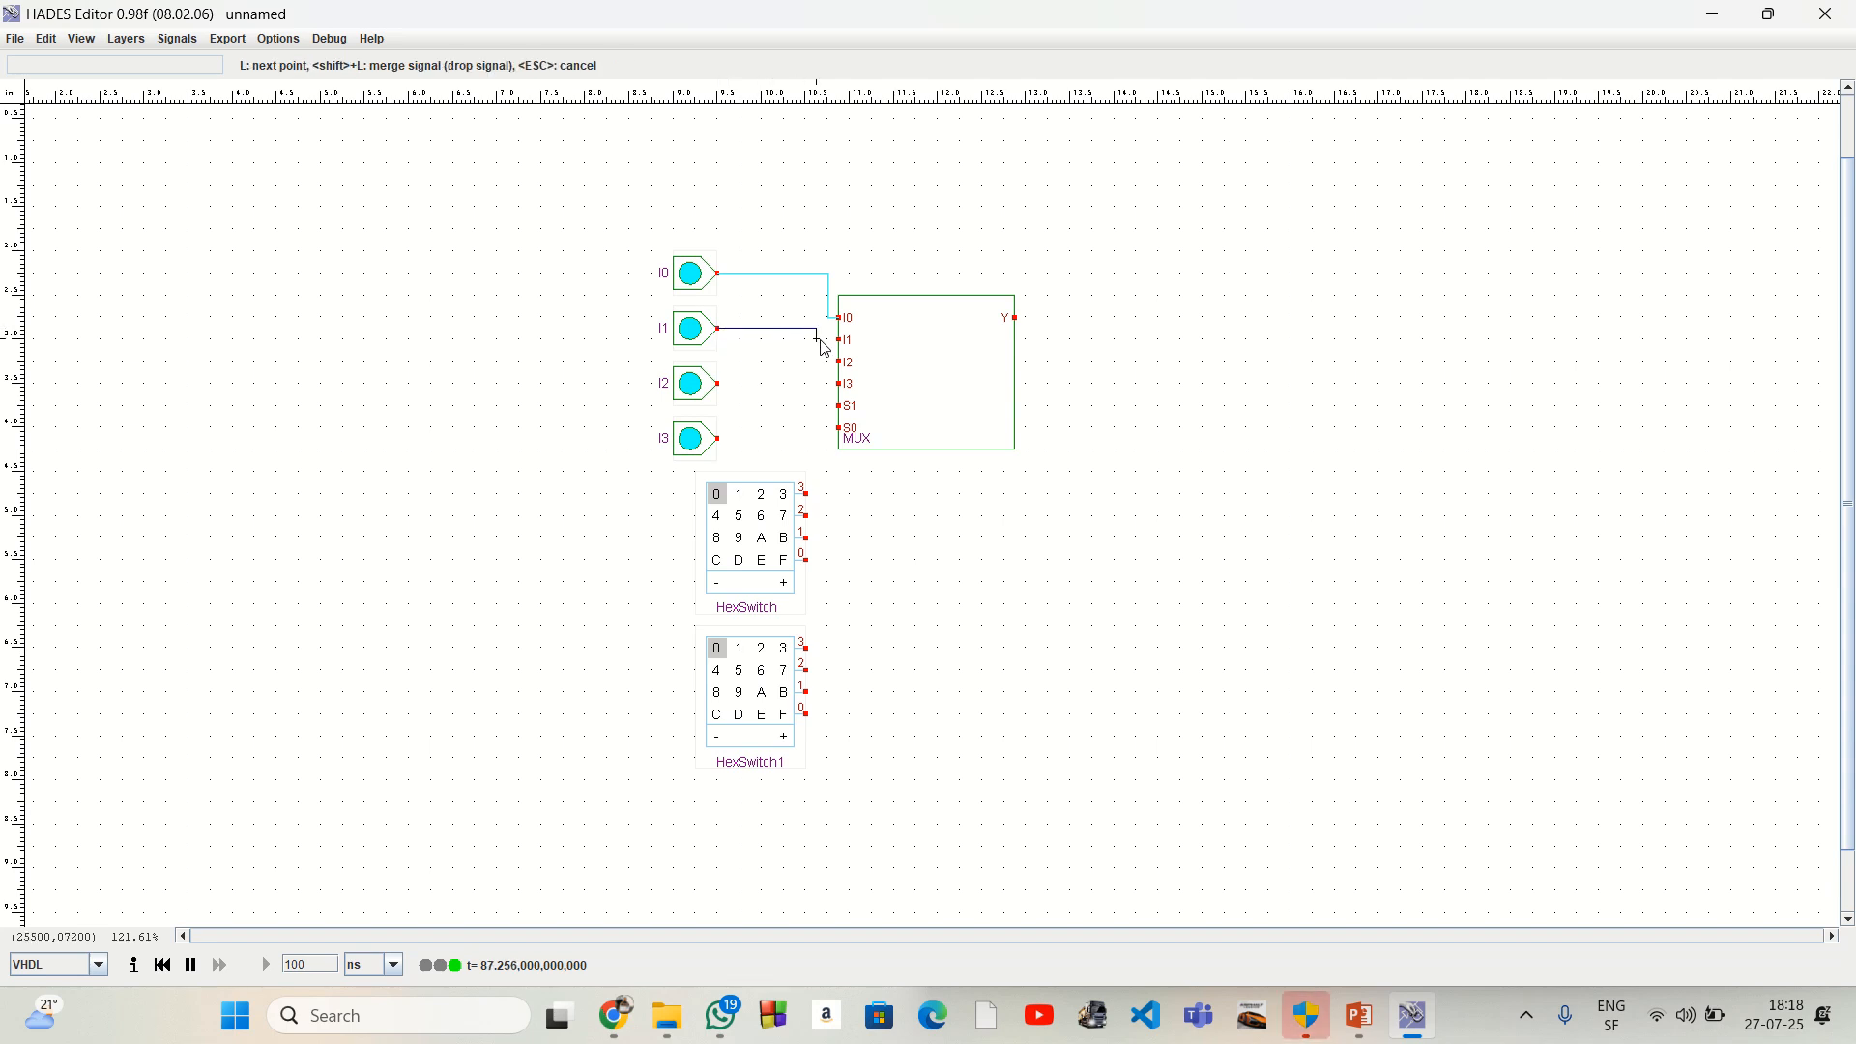
left_click(838, 340)
Step: Wire input switches I2 and I3 to the matching I2 and I3 ports of the MUX block
left_click(719, 384)
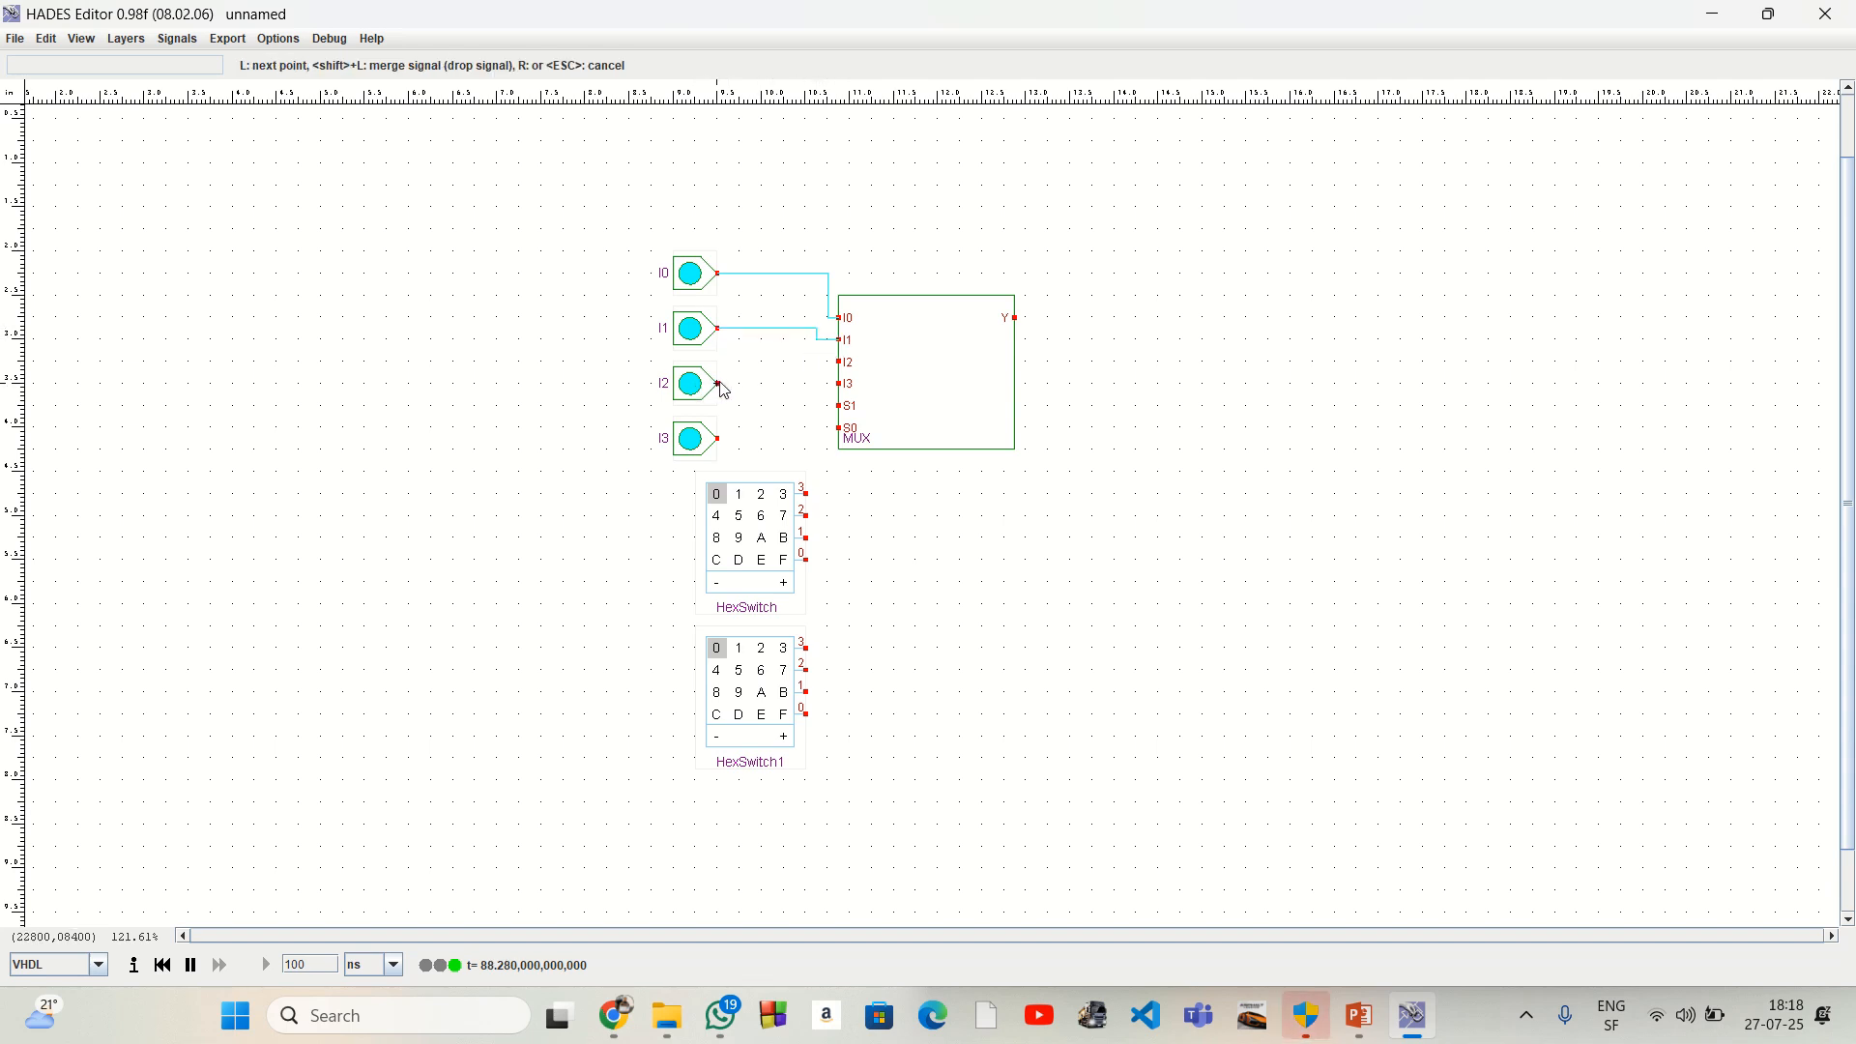
left_click(804, 375)
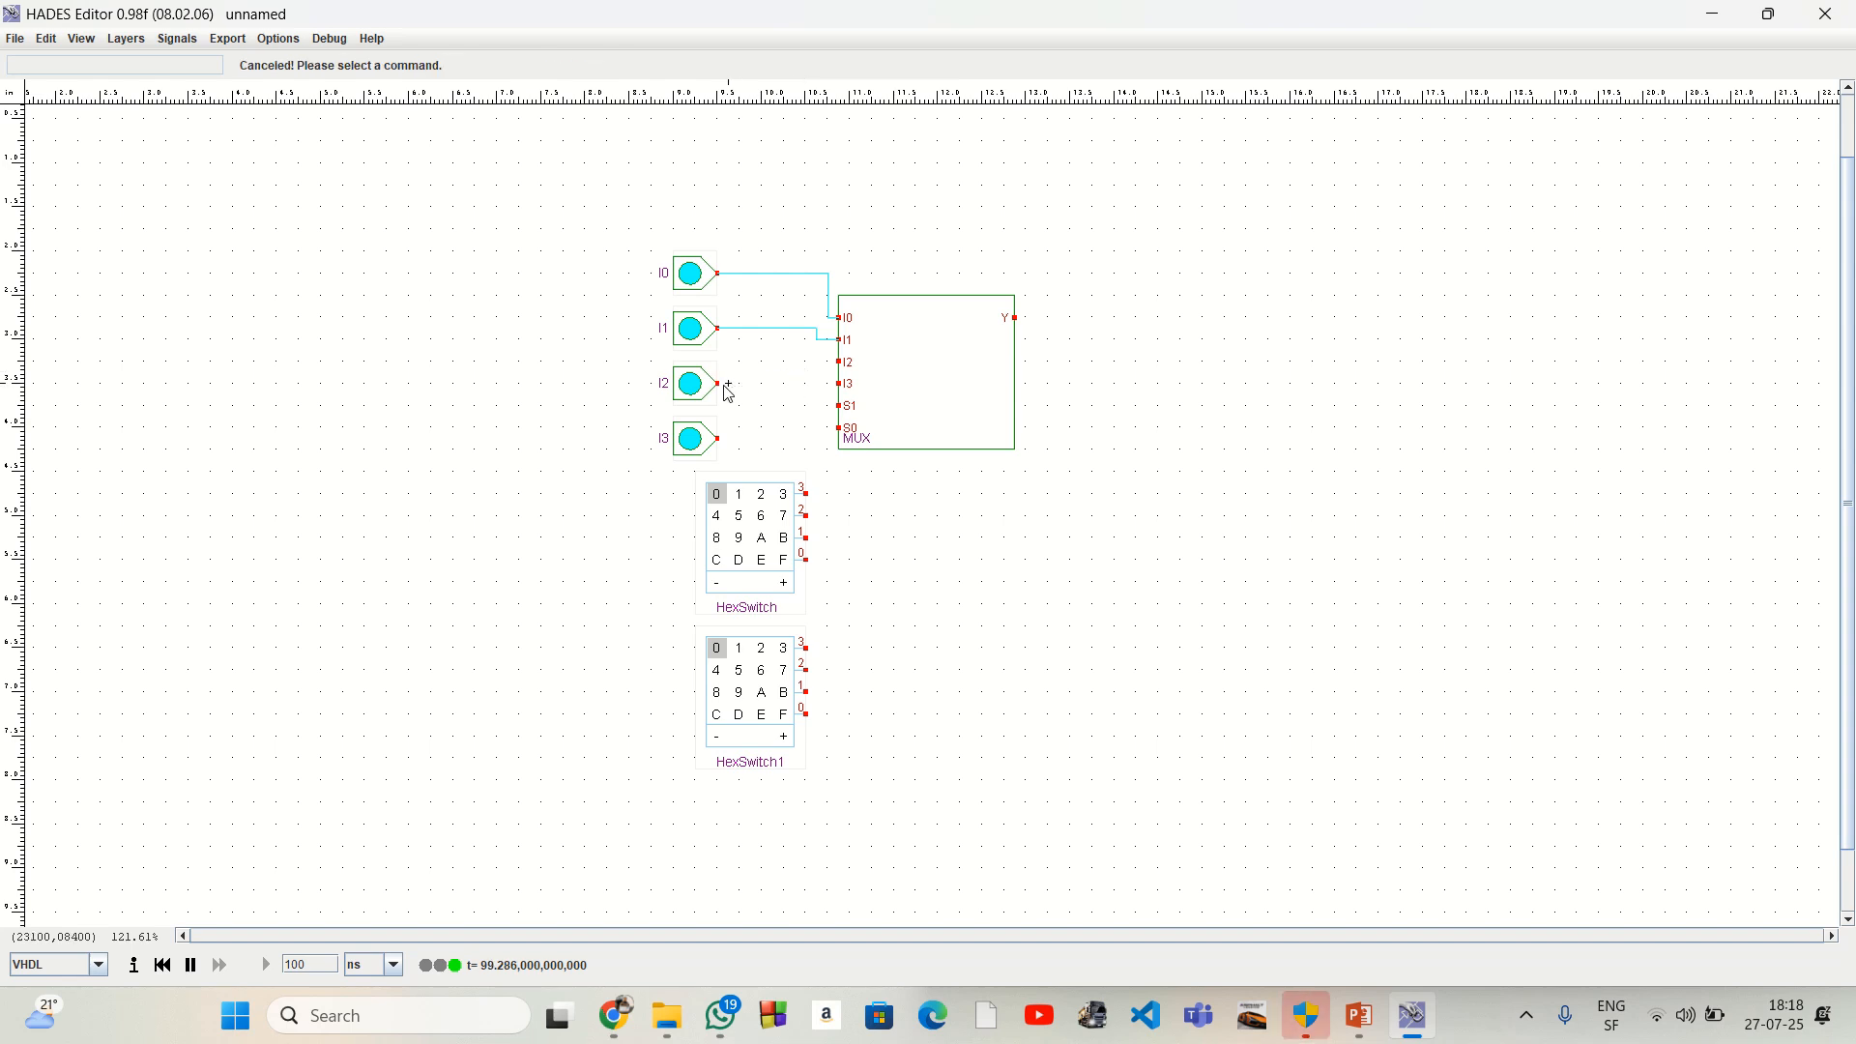
left_click(807, 384)
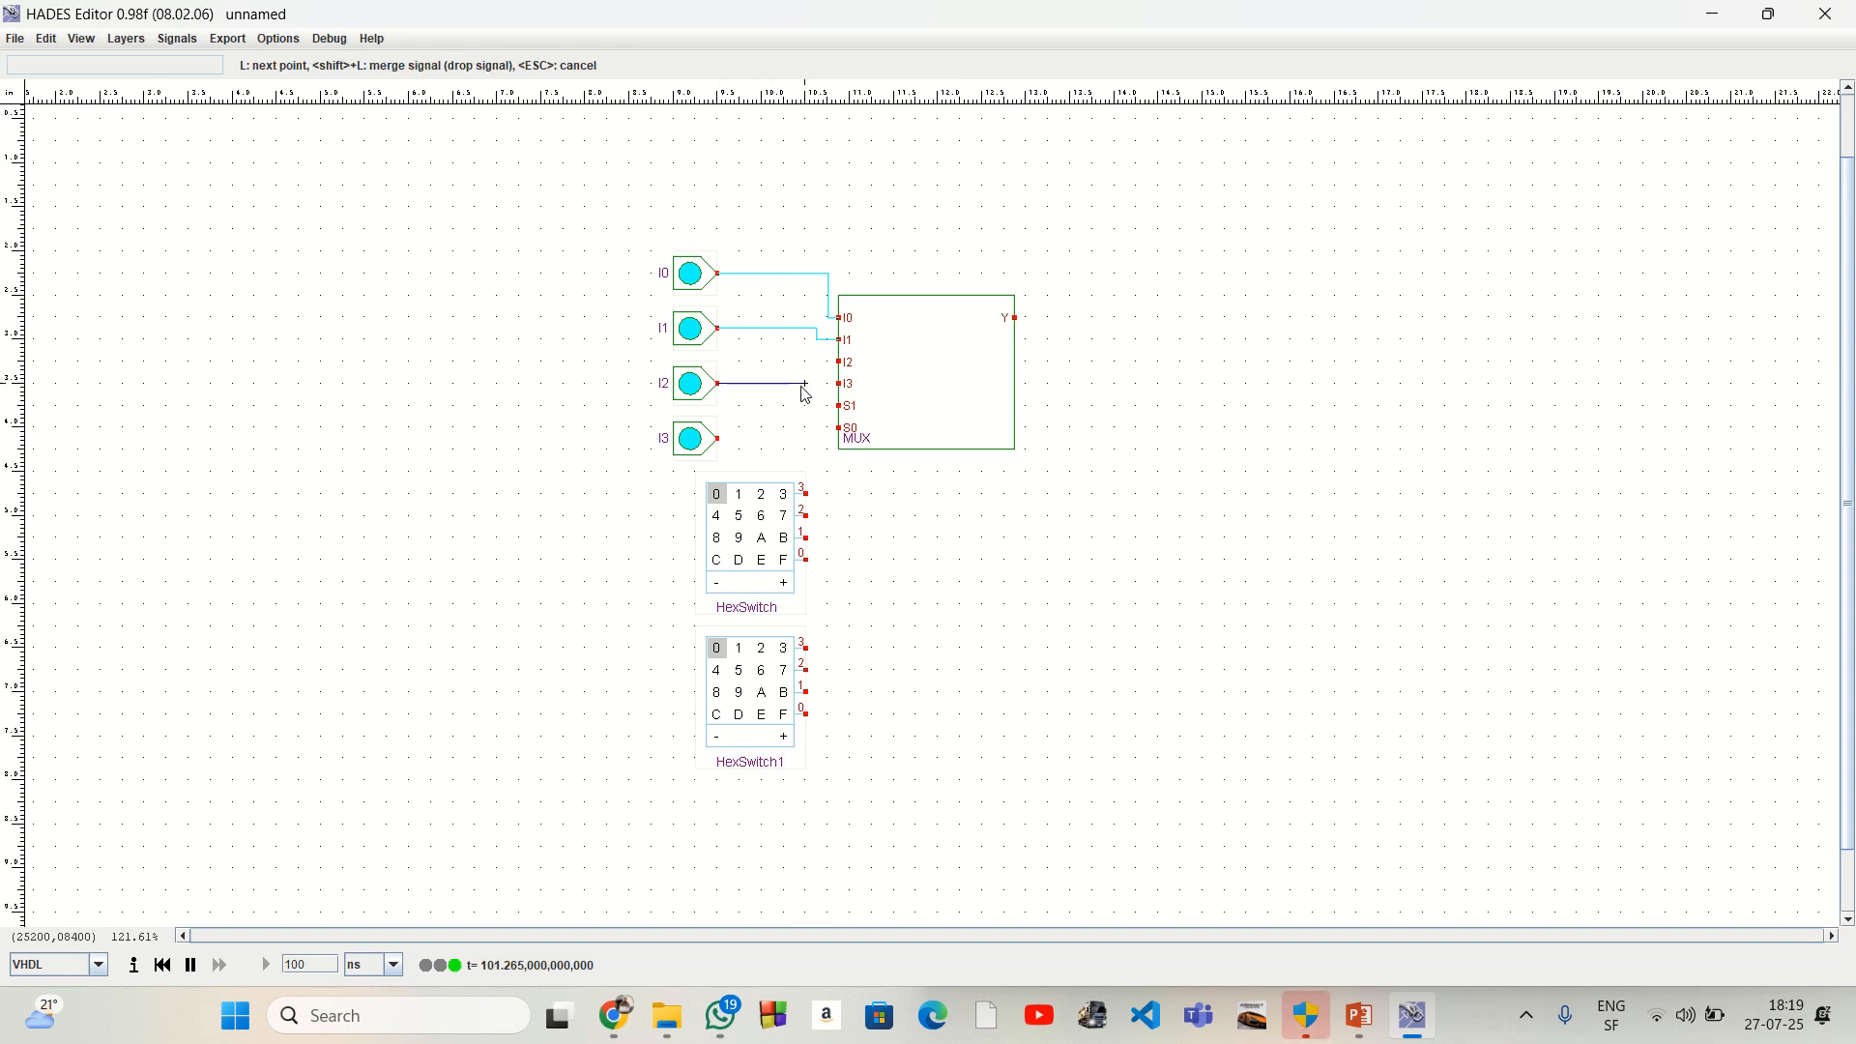
left_click(840, 365)
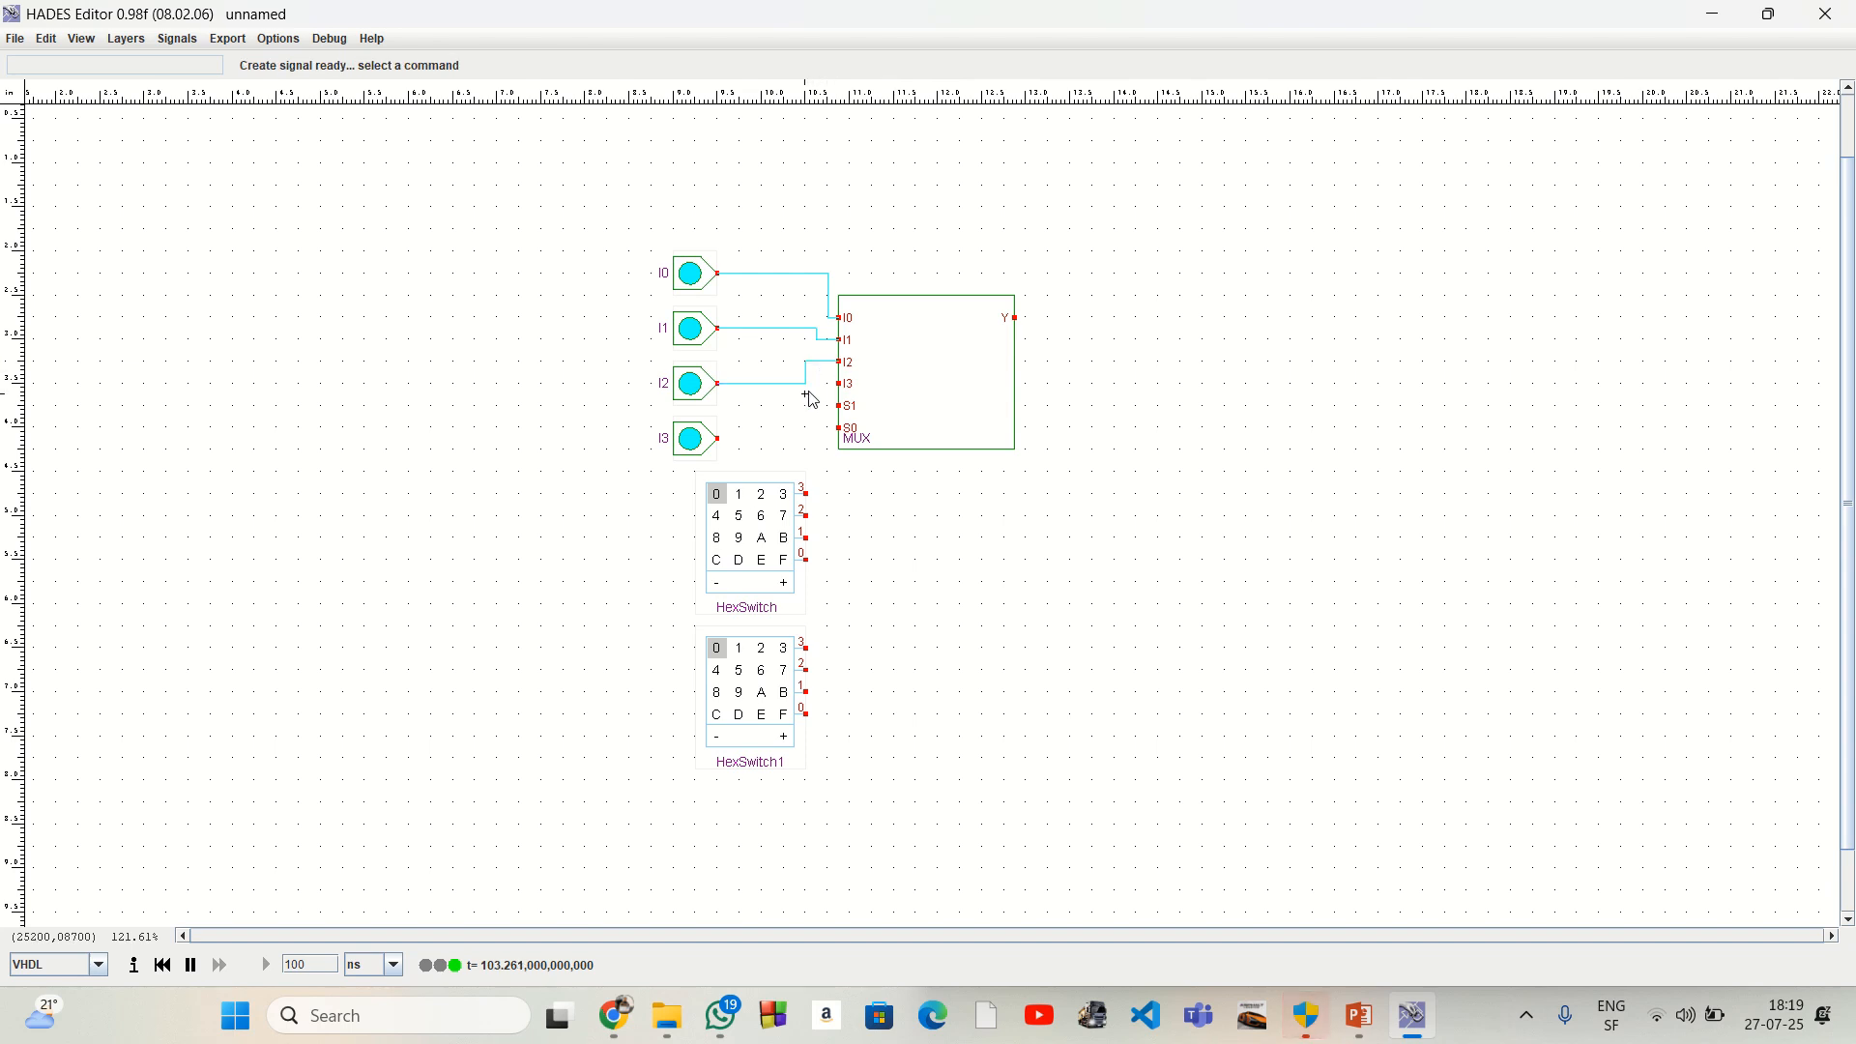
left_click(718, 439)
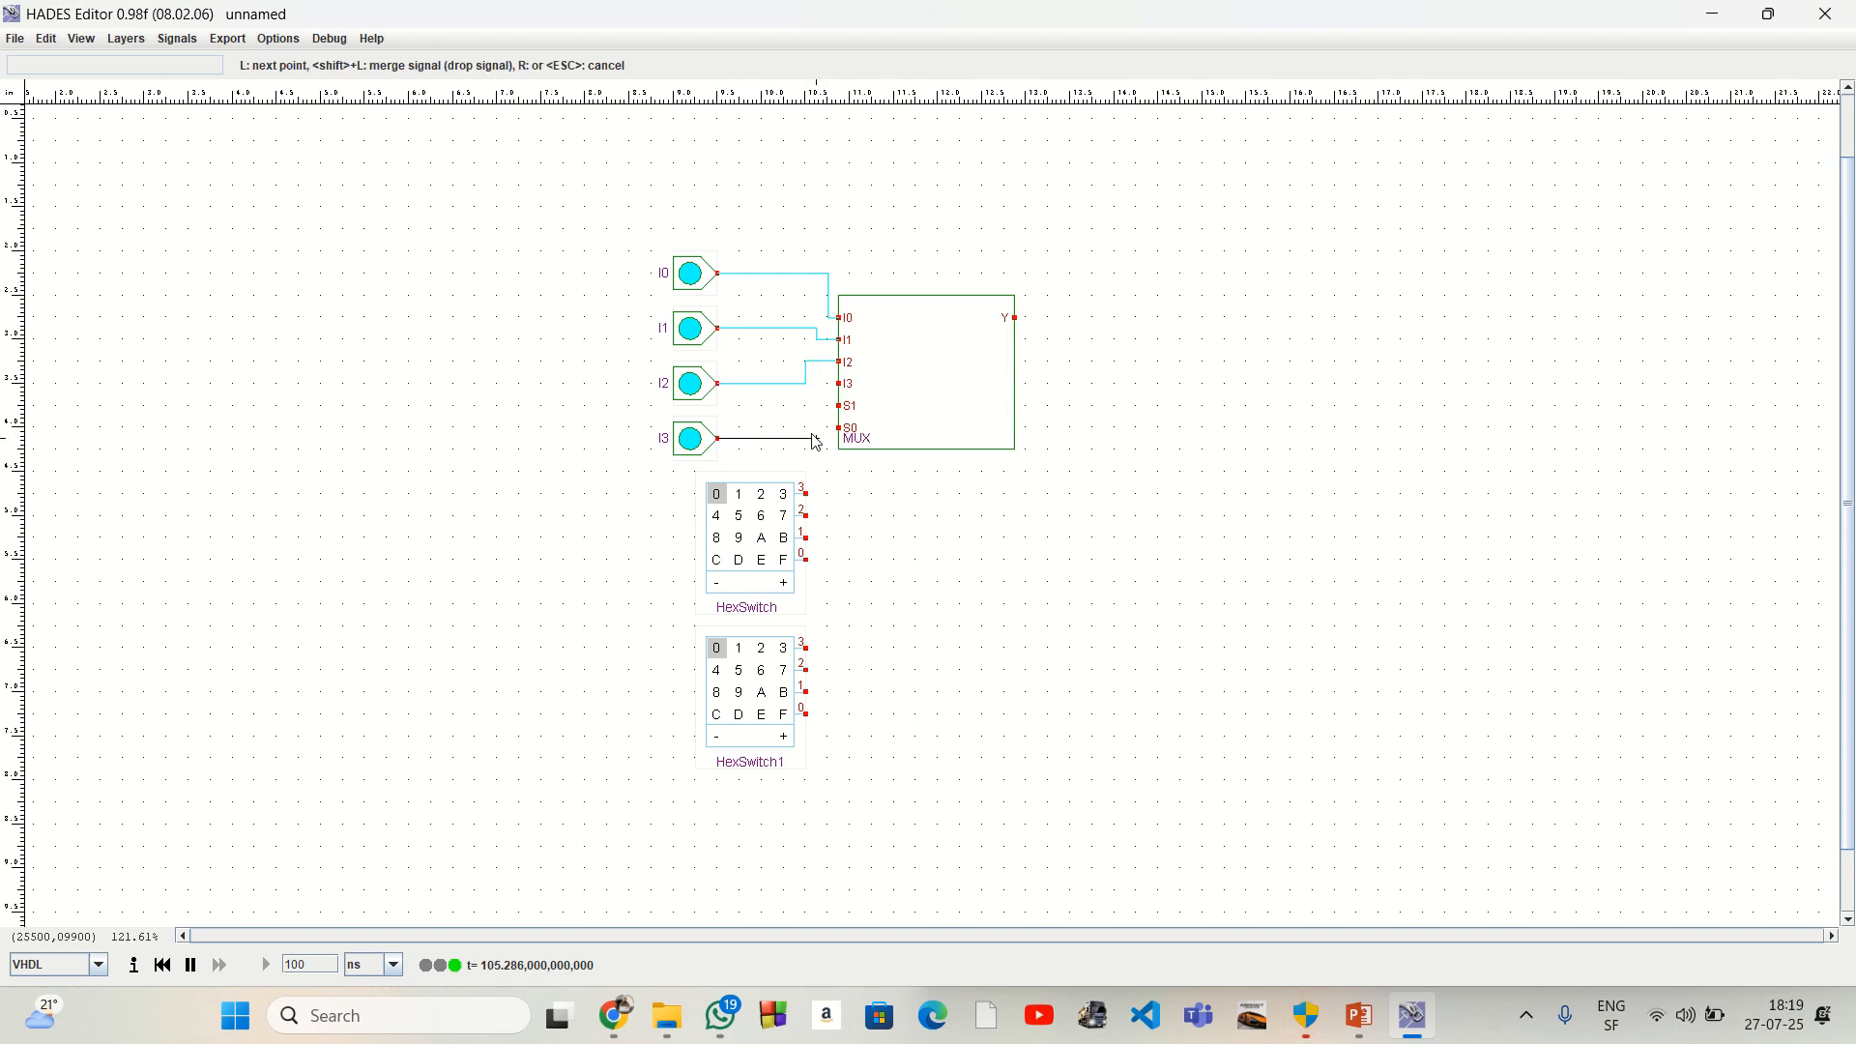
left_click(806, 440)
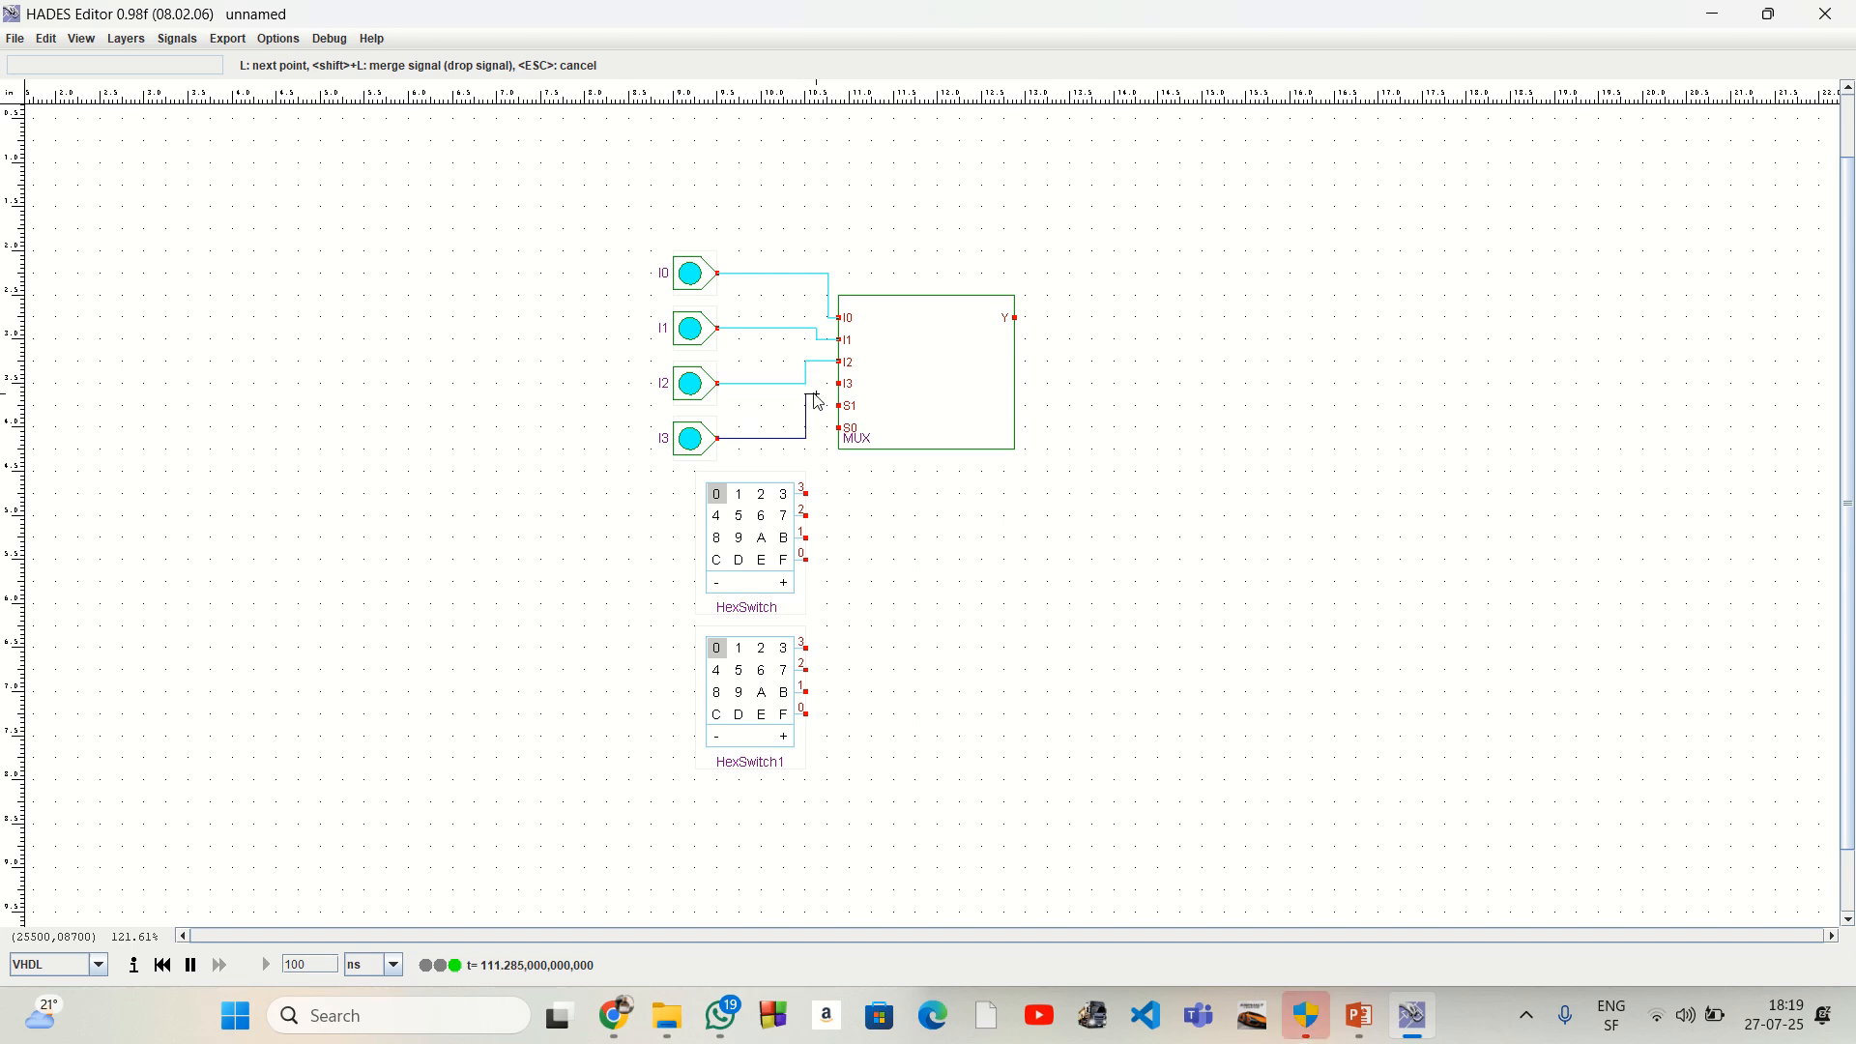
left_click(839, 384)
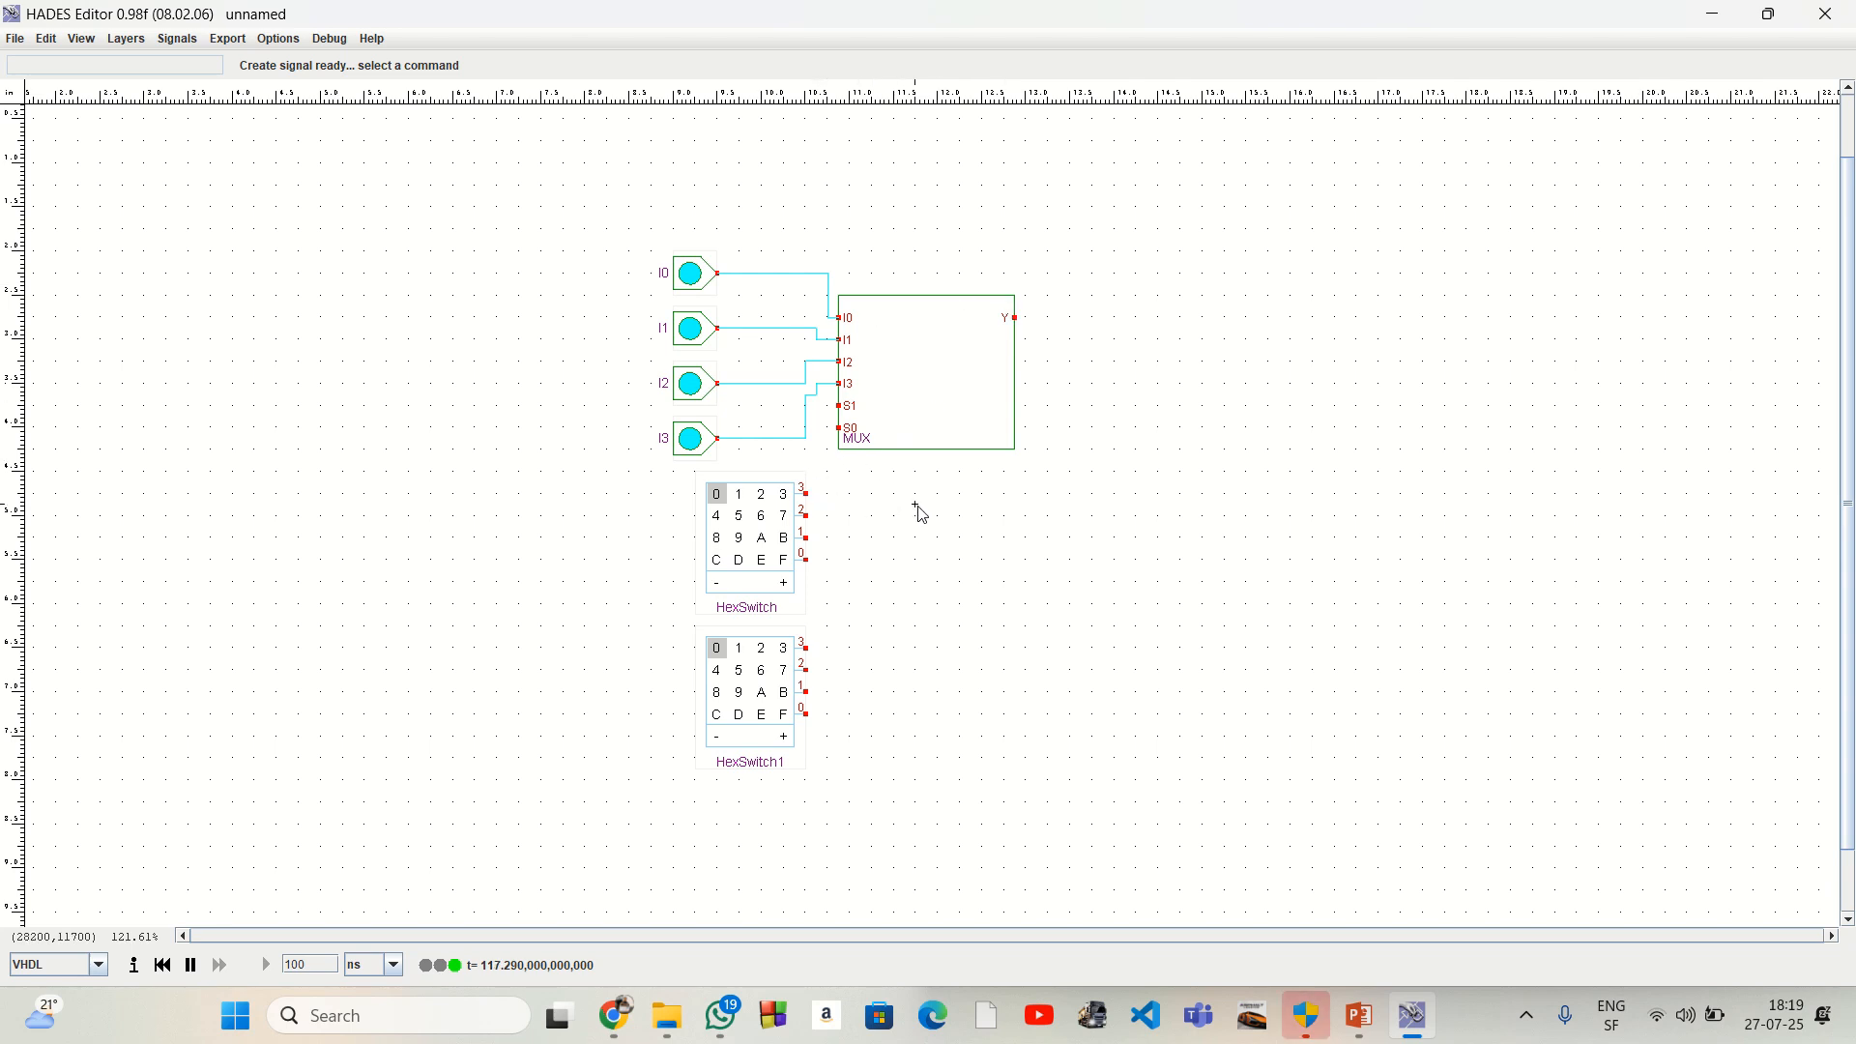
Step: Wire output 0 of the upper hex switch to MUX port S1 and output 0 of the lower one to S0
key("f")
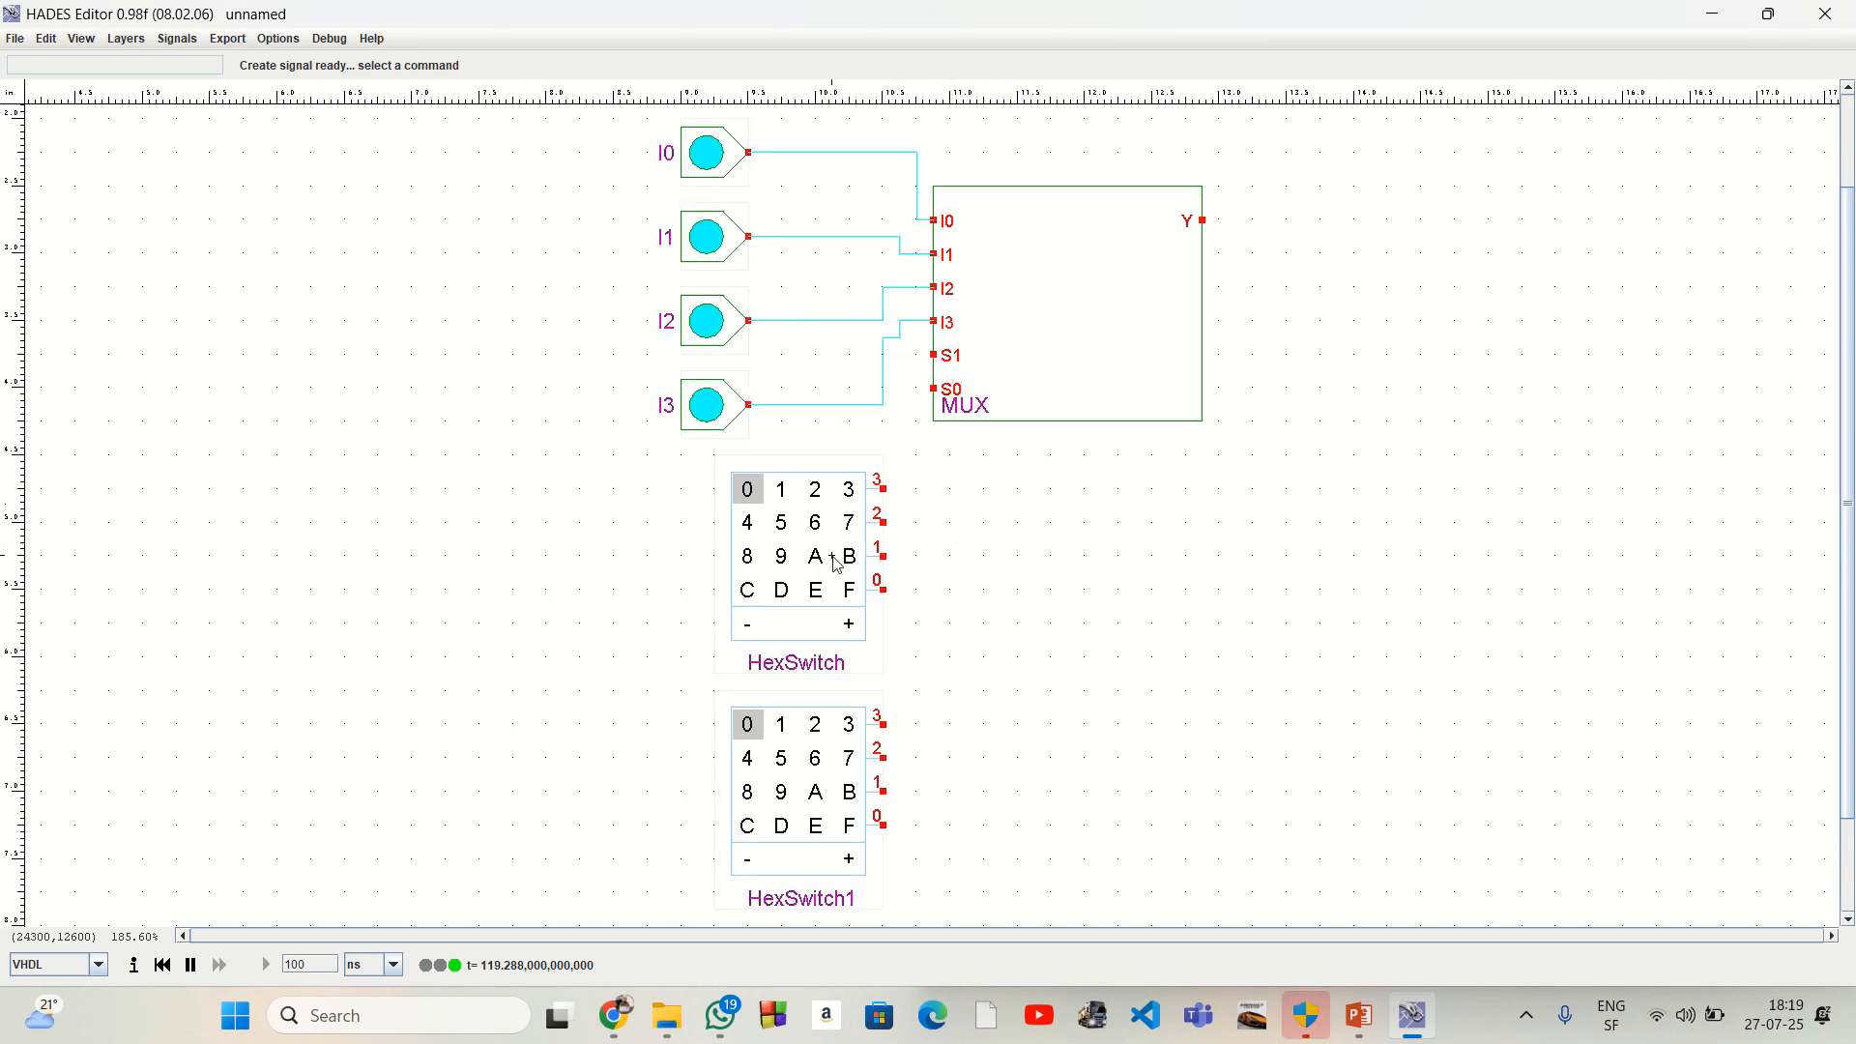
left_click(884, 589)
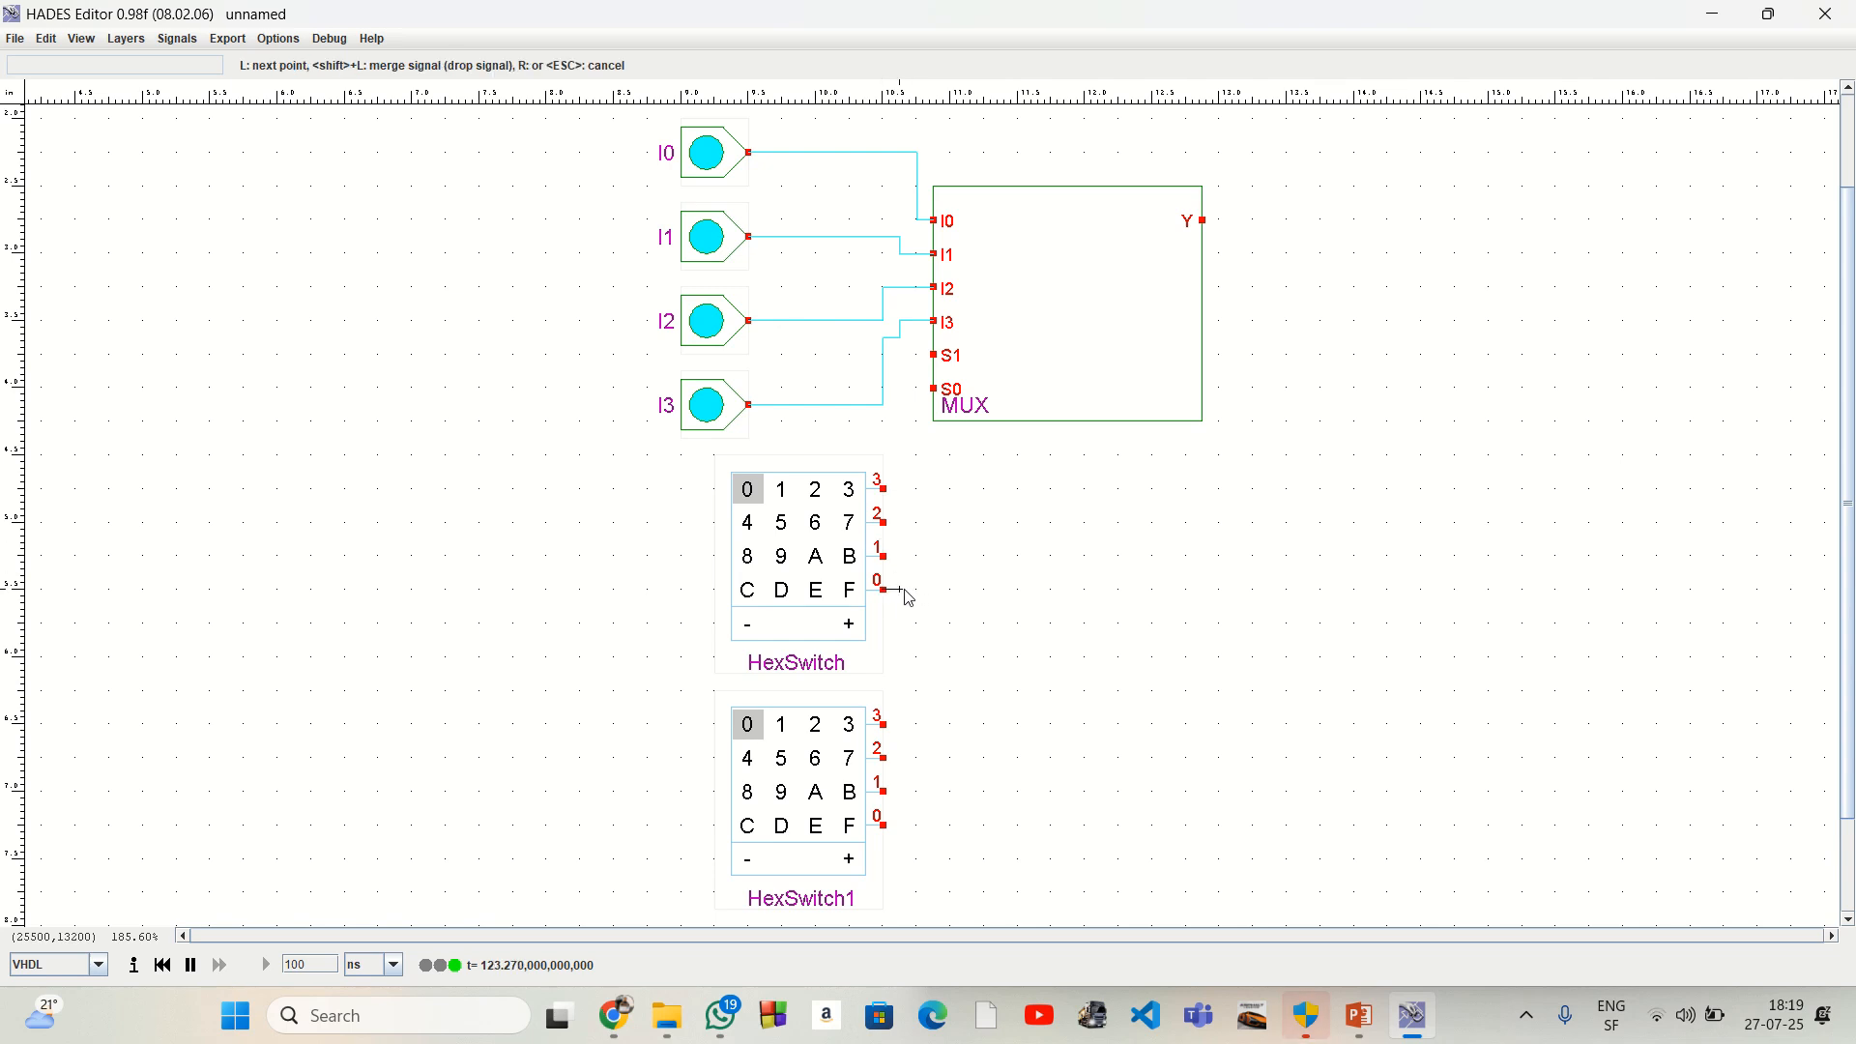
left_click(900, 590)
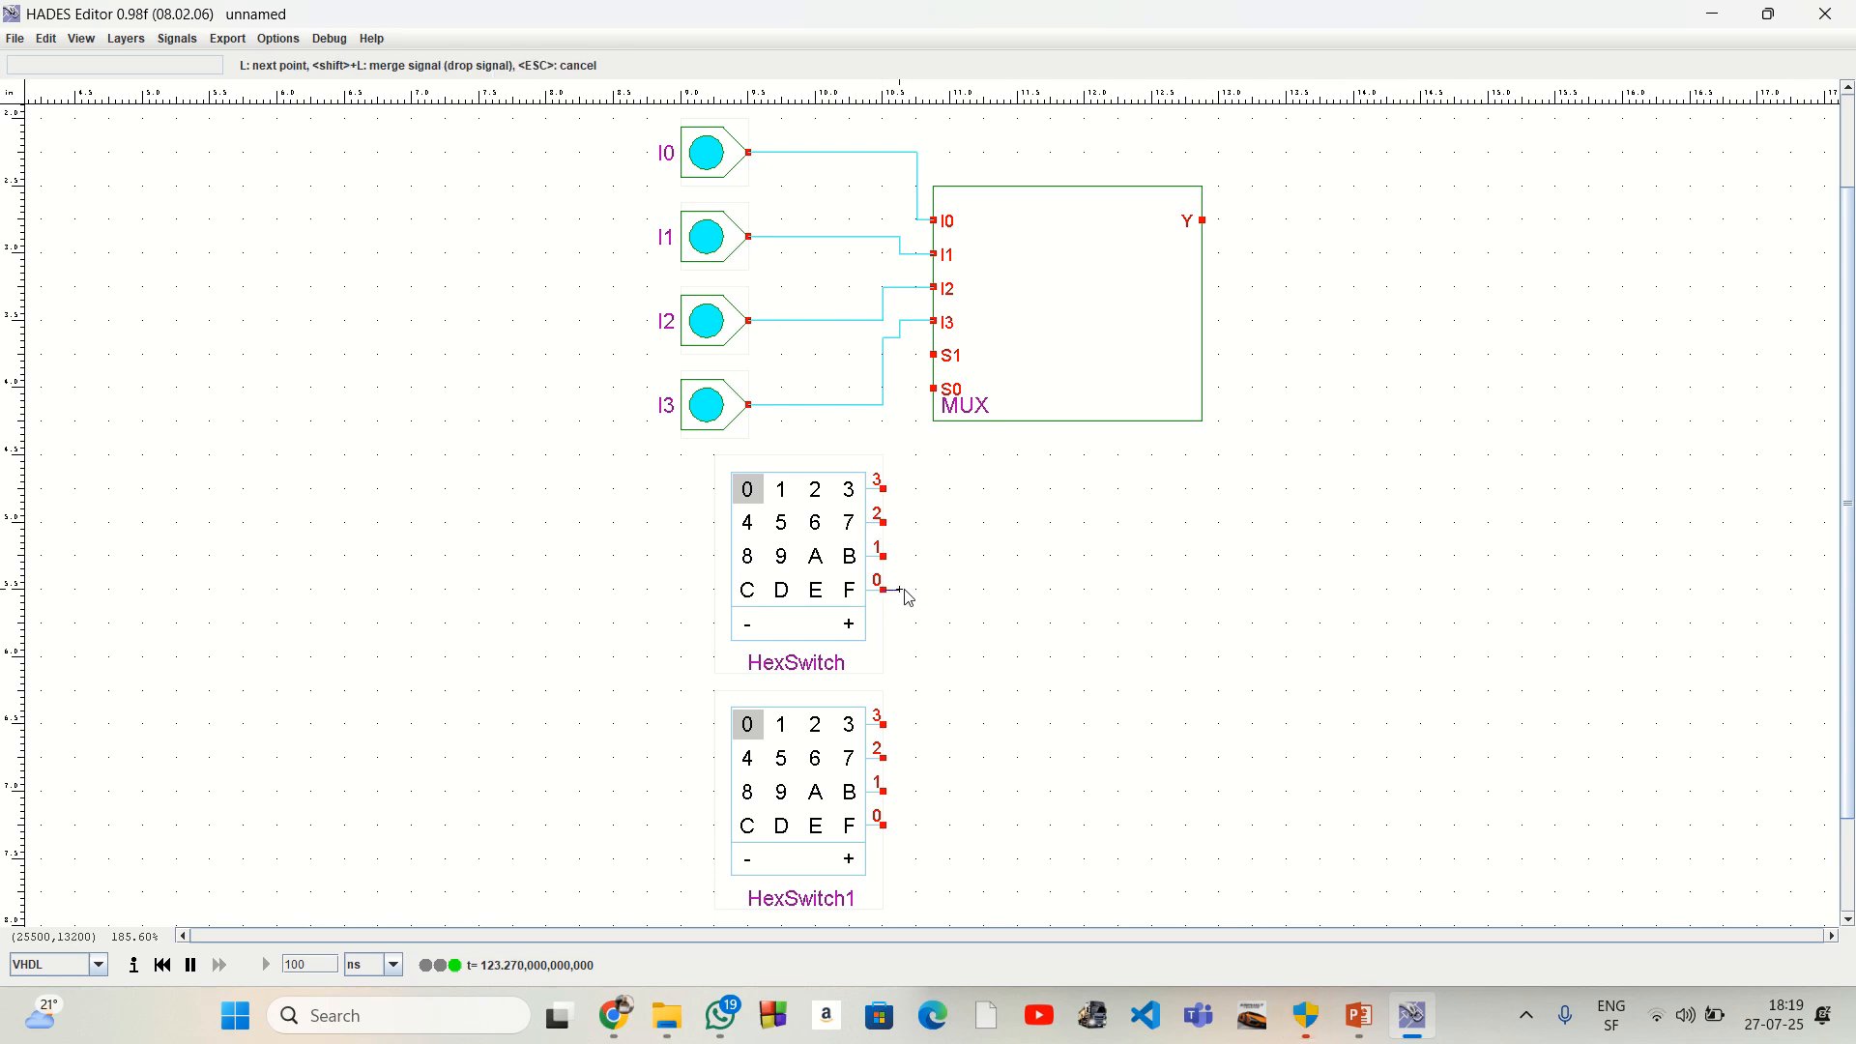
left_click(933, 356)
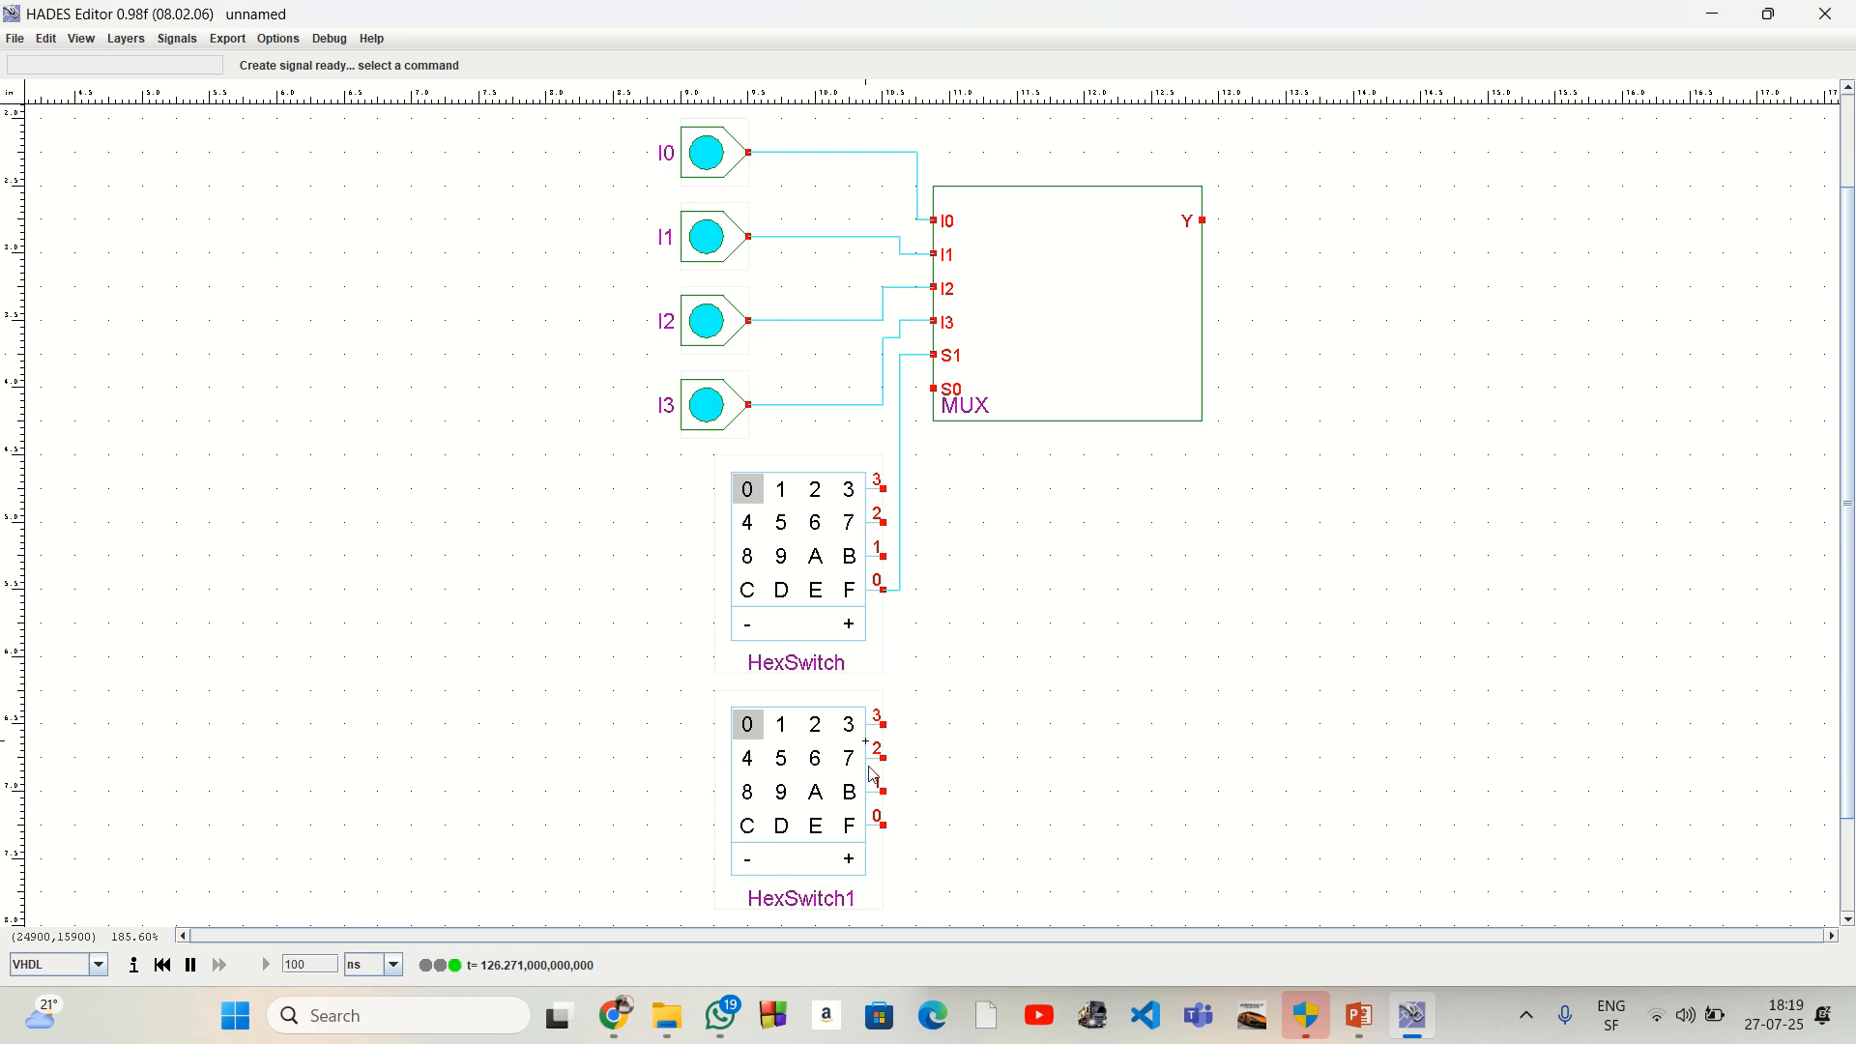
left_click(884, 822)
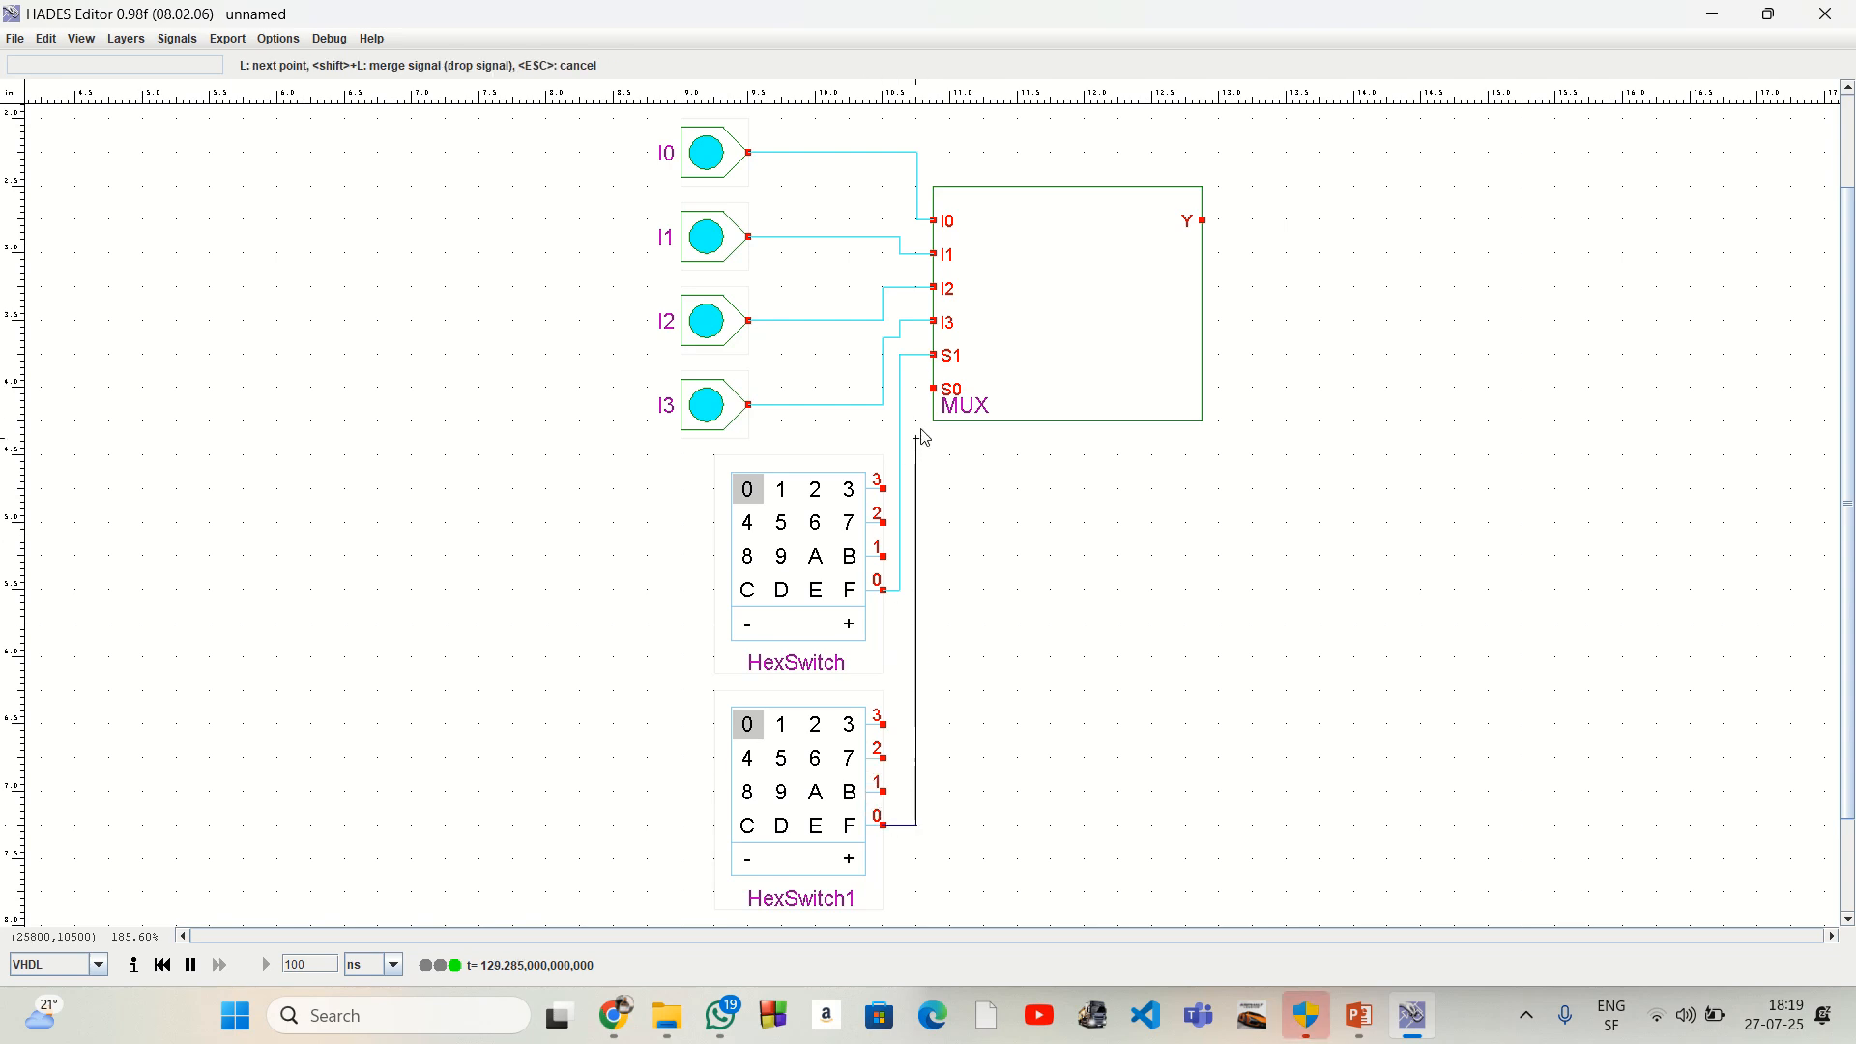
left_click(934, 390)
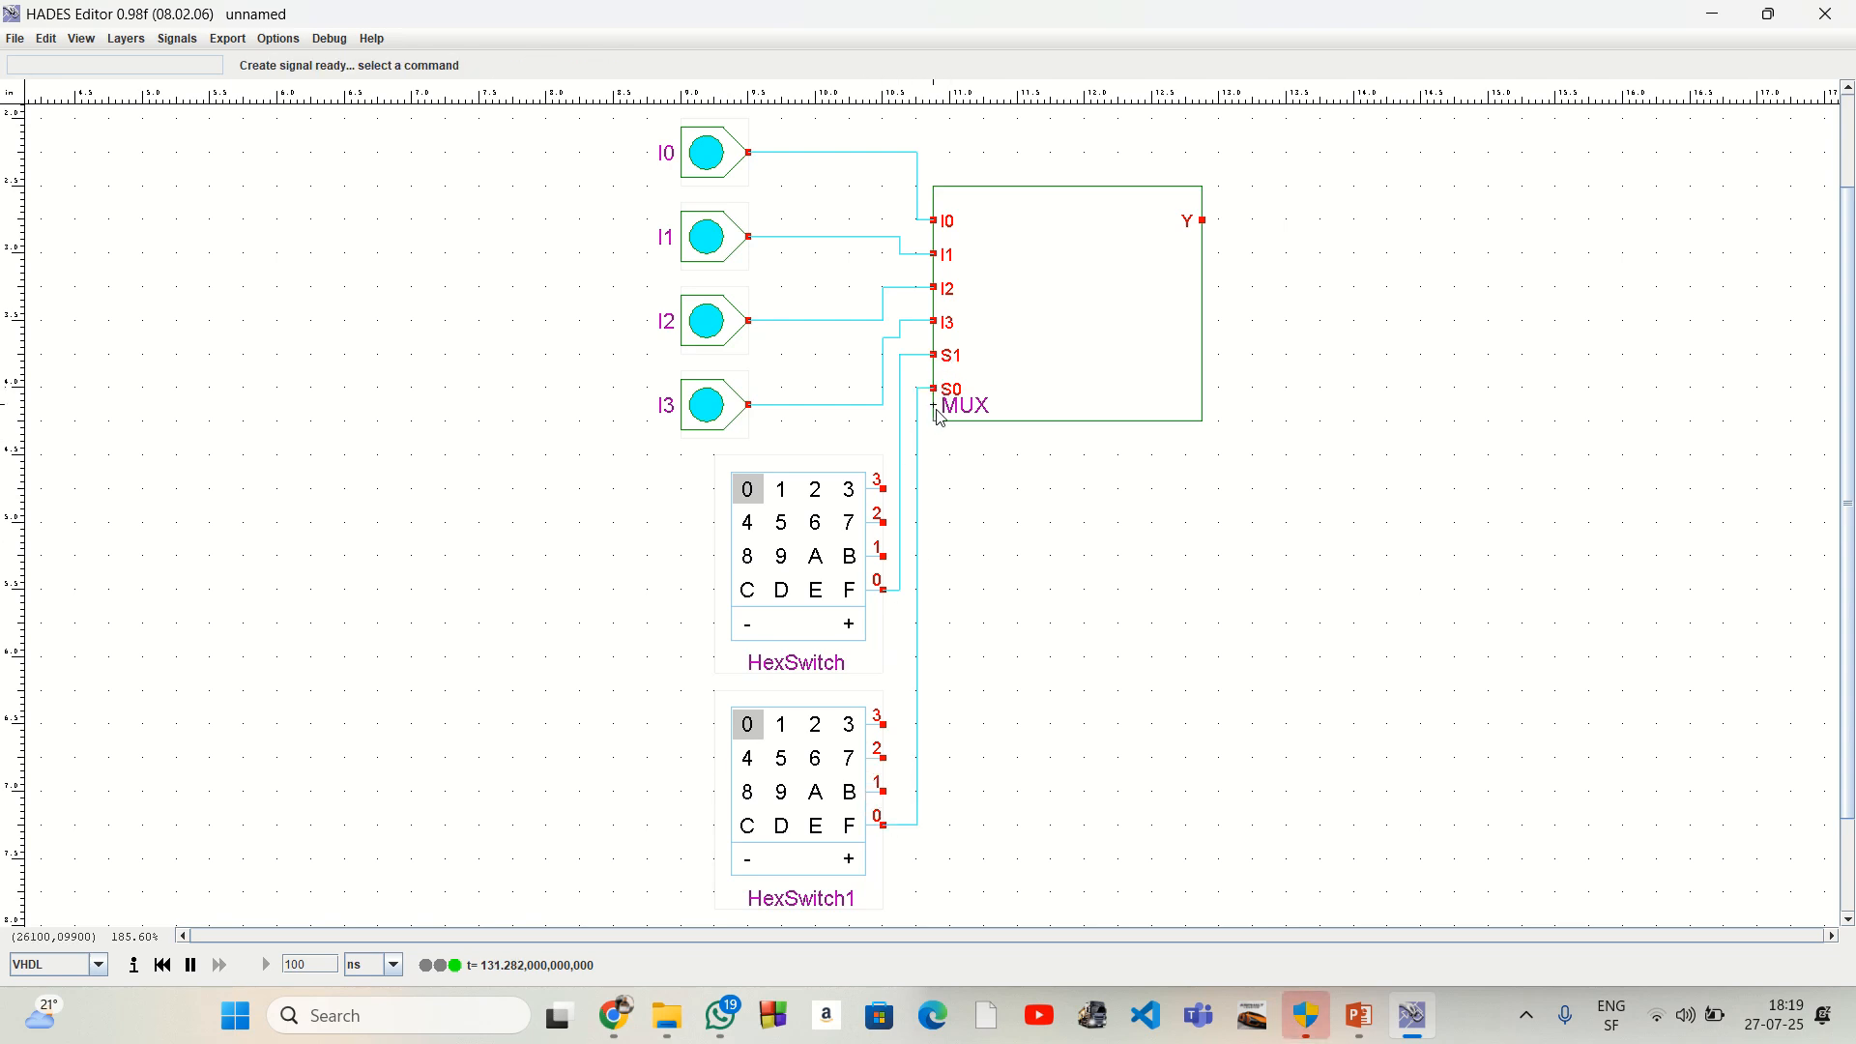
Step: Place one LED to the right of the MUX block, level with its output Y
right_click(1305, 207)
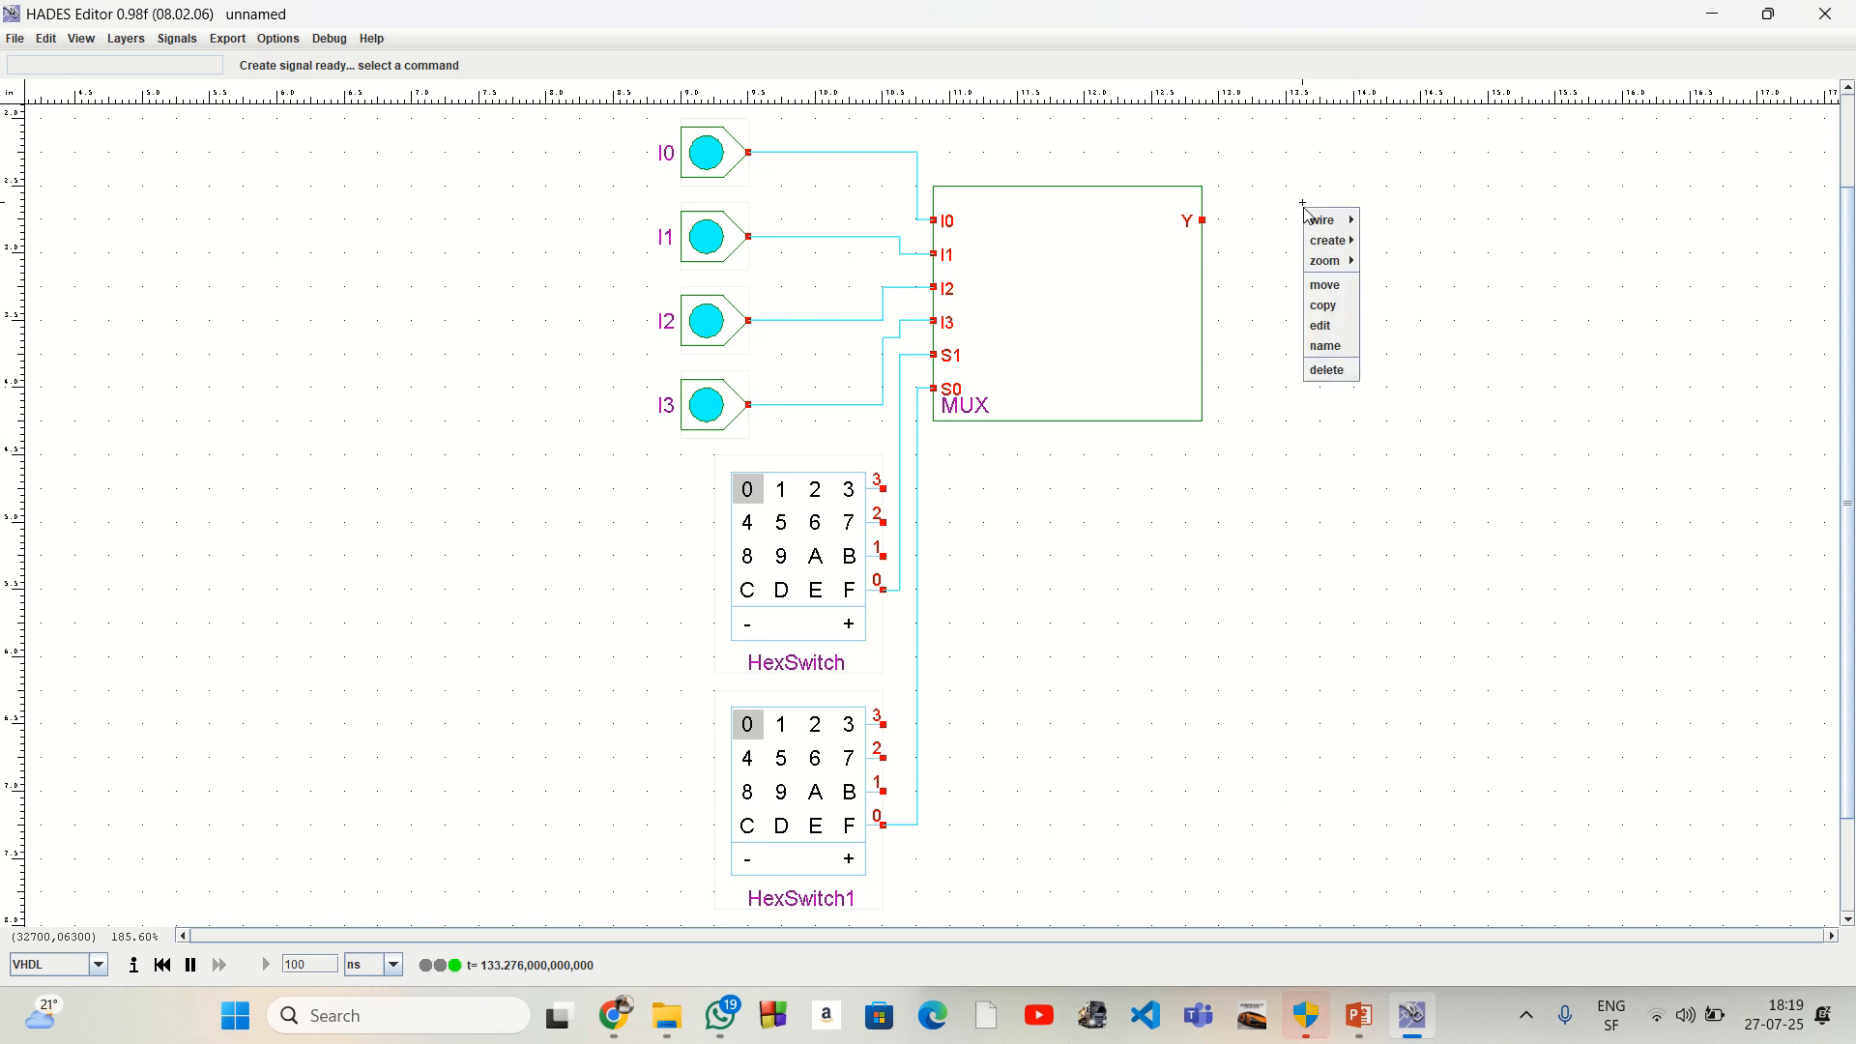
mouse_move(1335, 240)
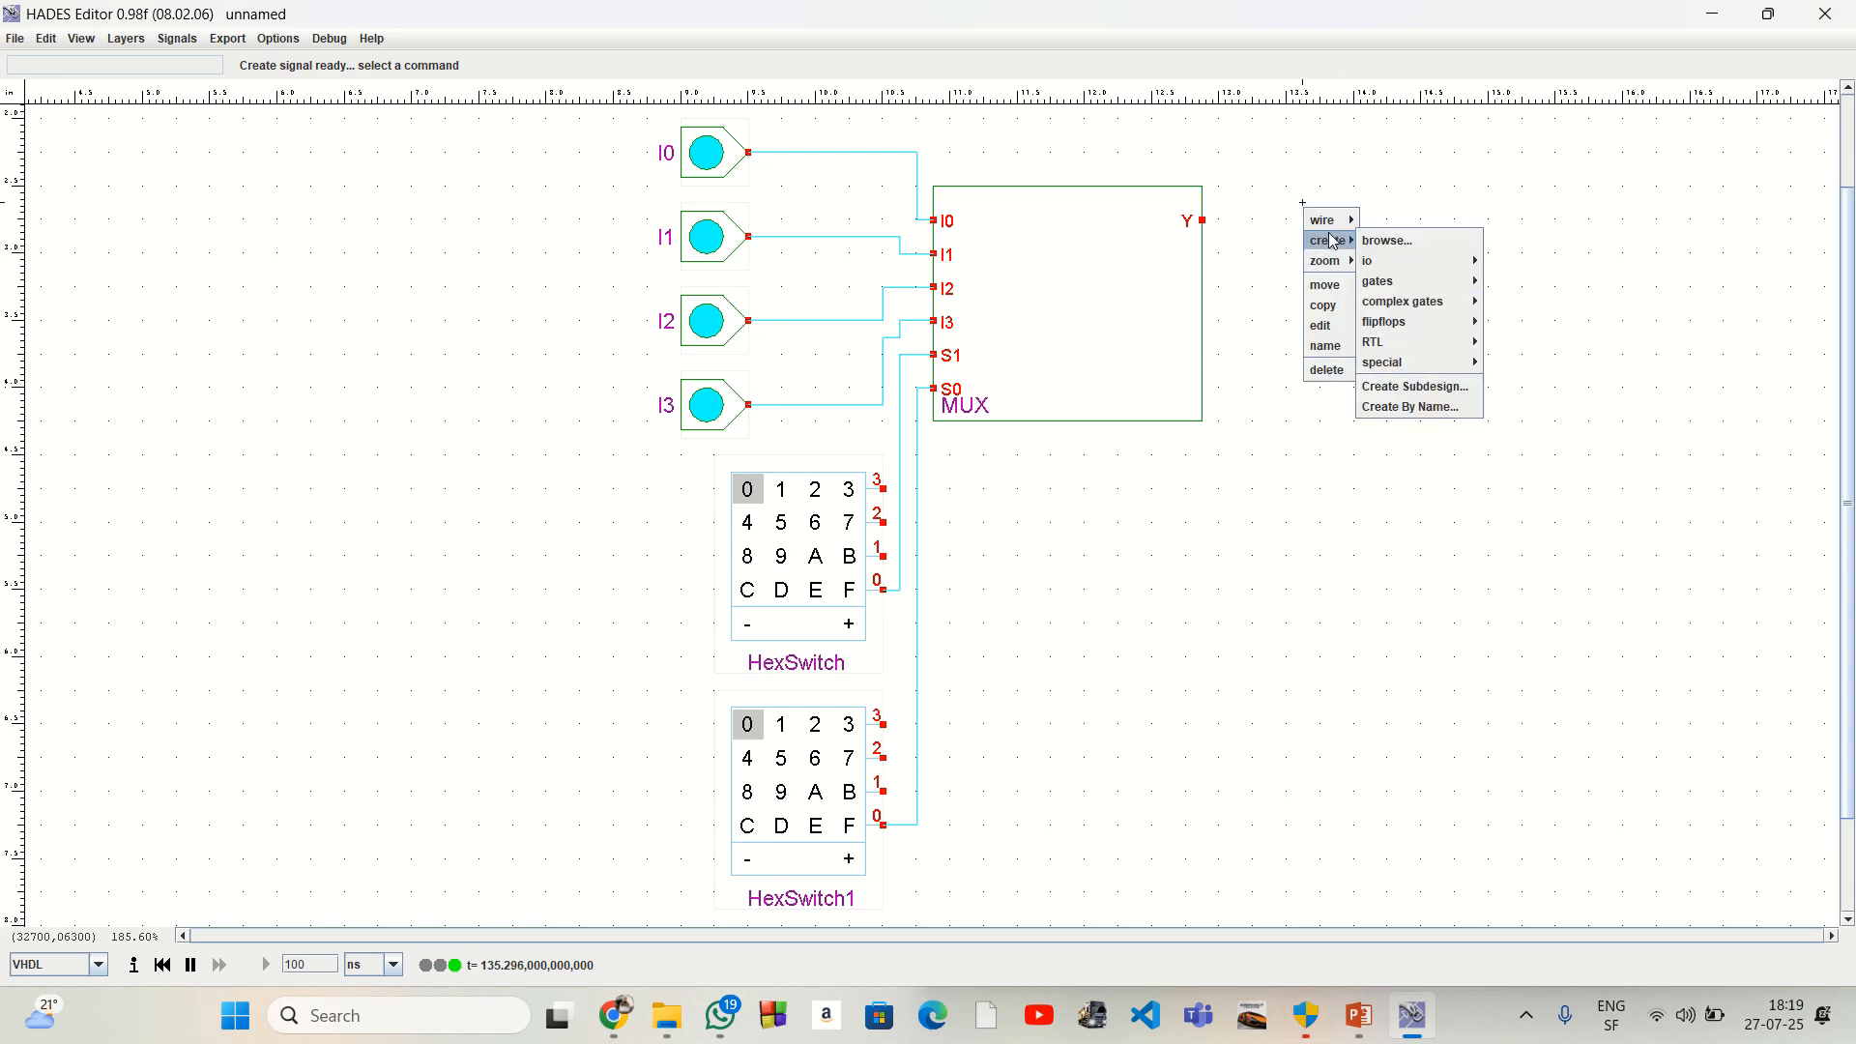
mouse_move(1392, 263)
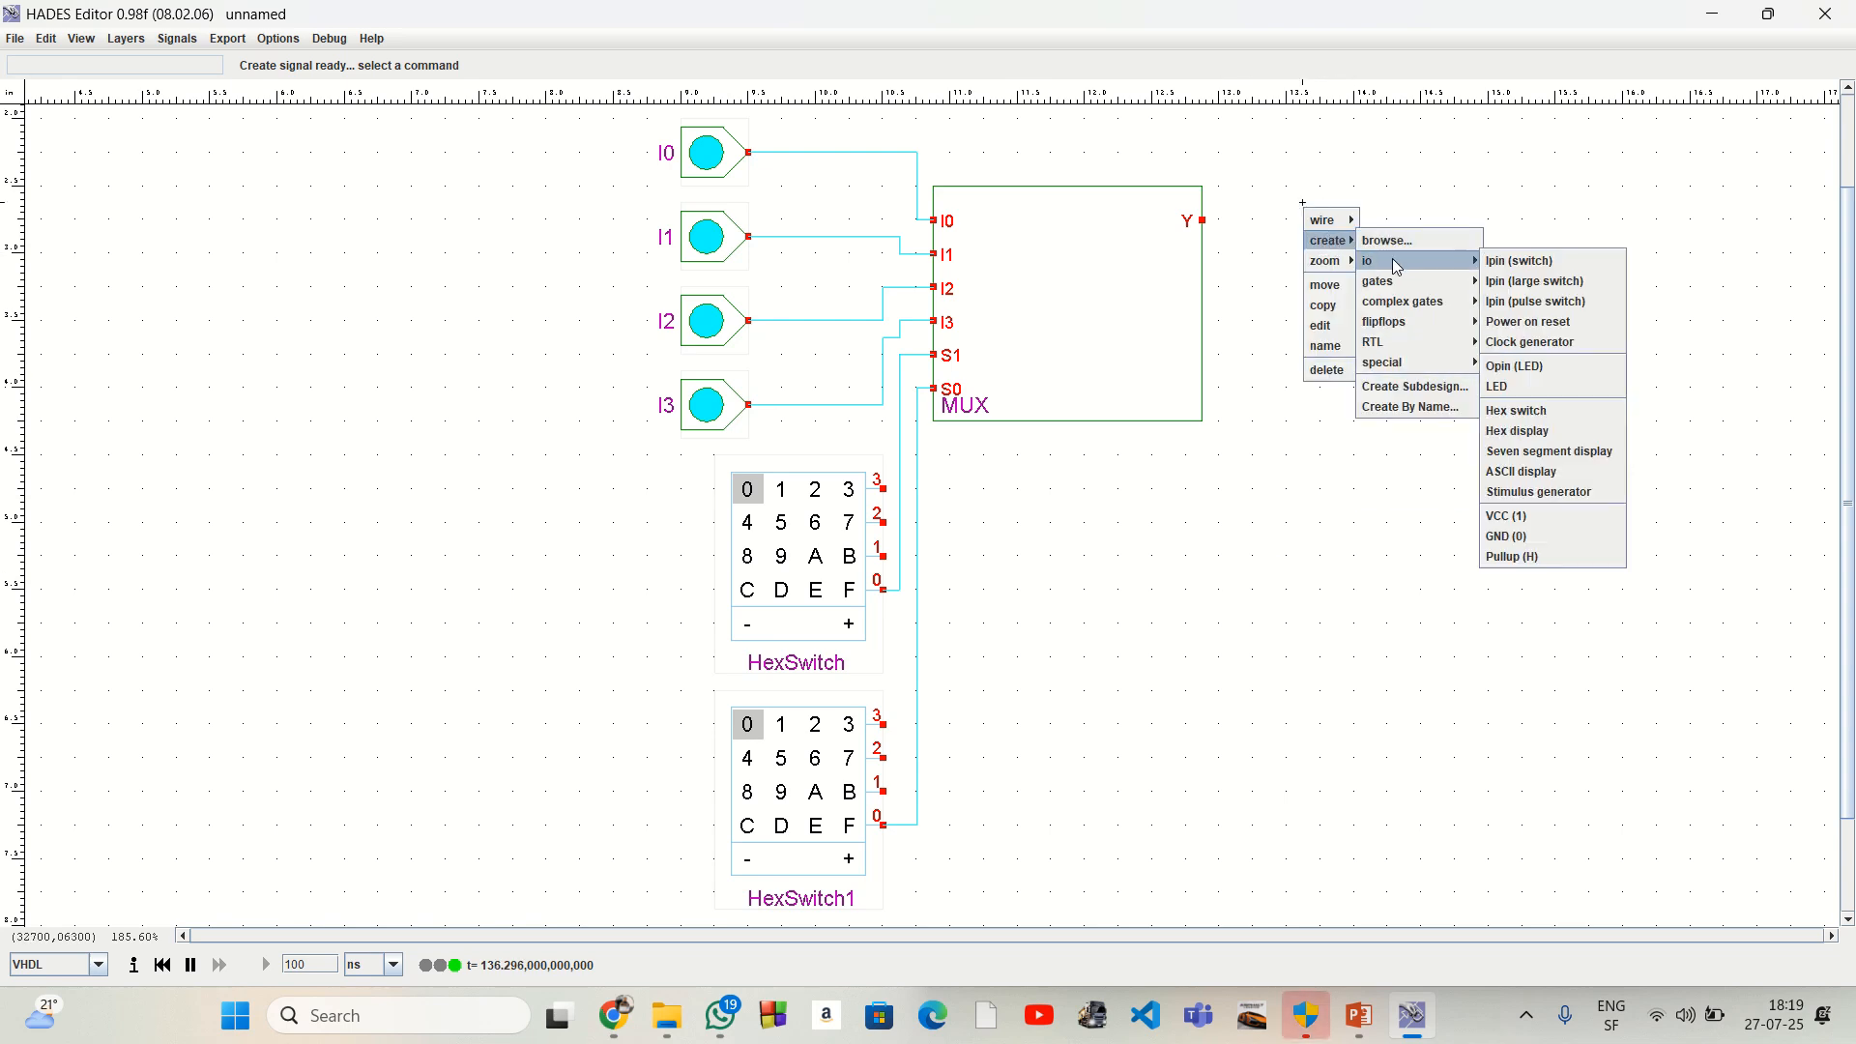
left_click(1528, 388)
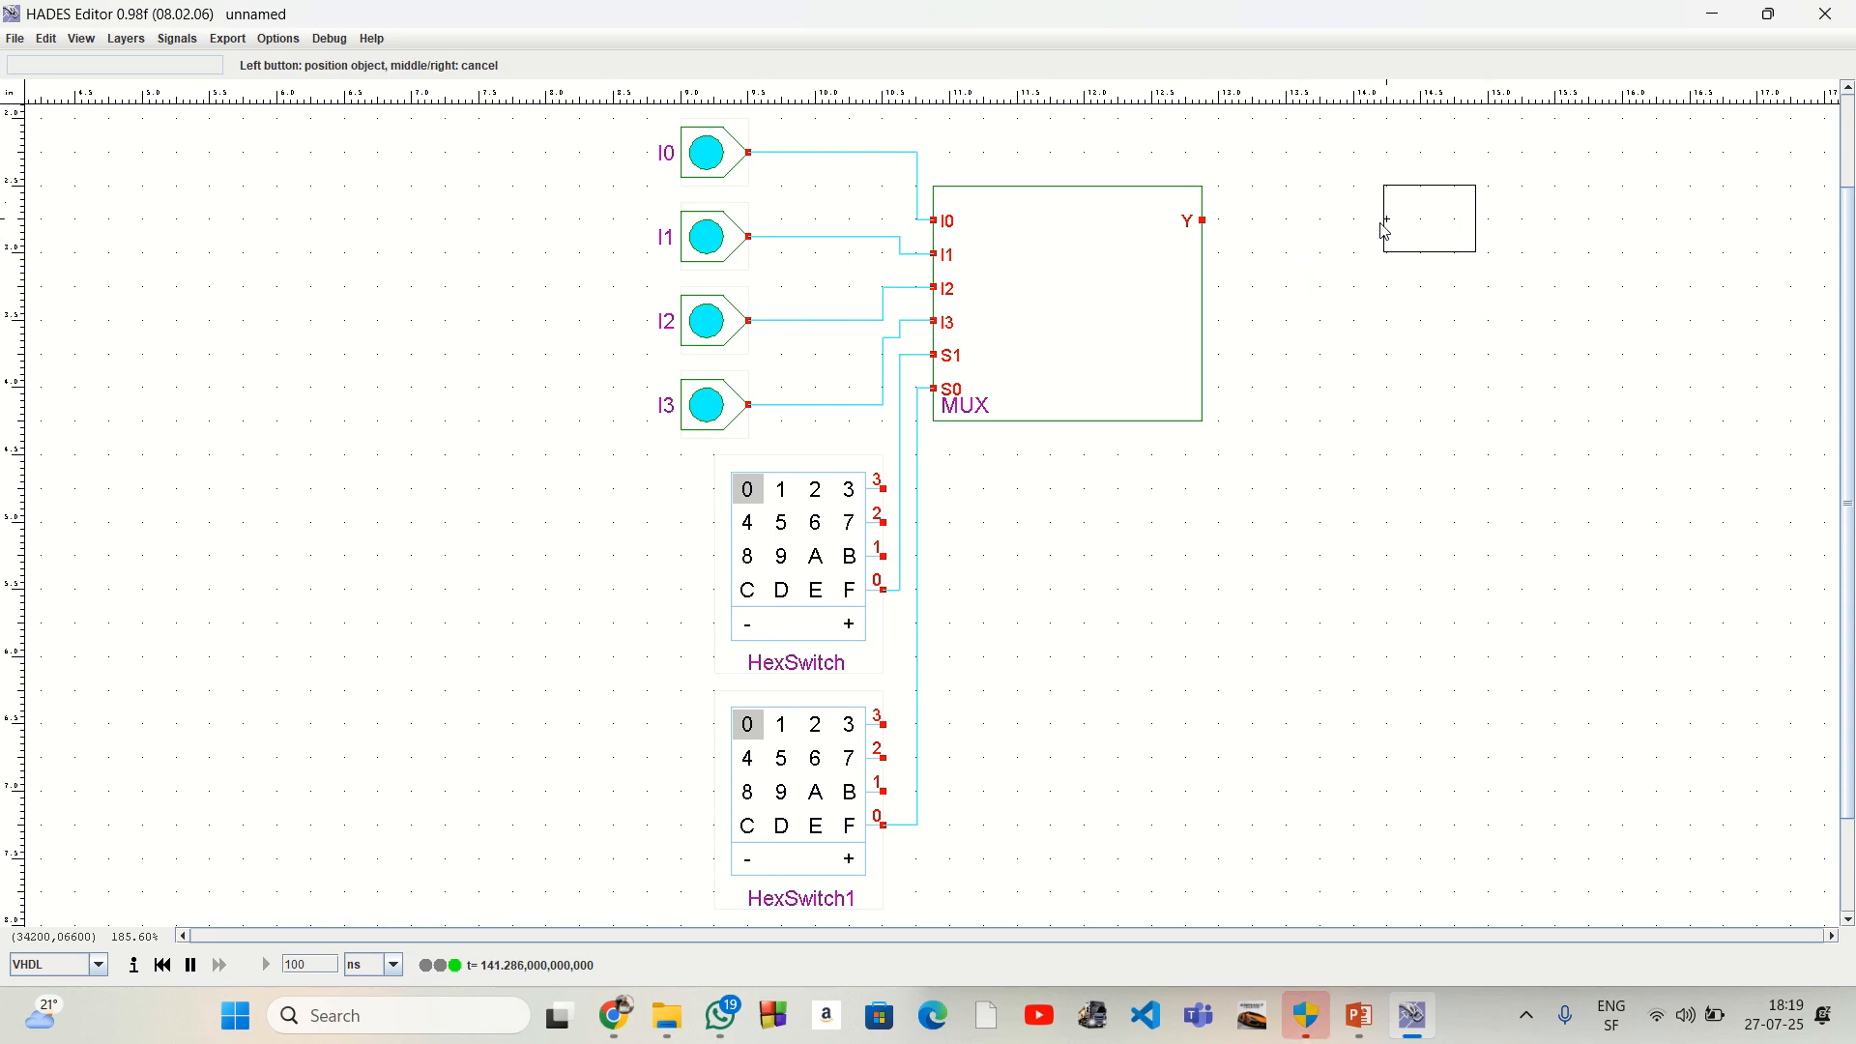
left_click(1385, 229)
right_click(1367, 379)
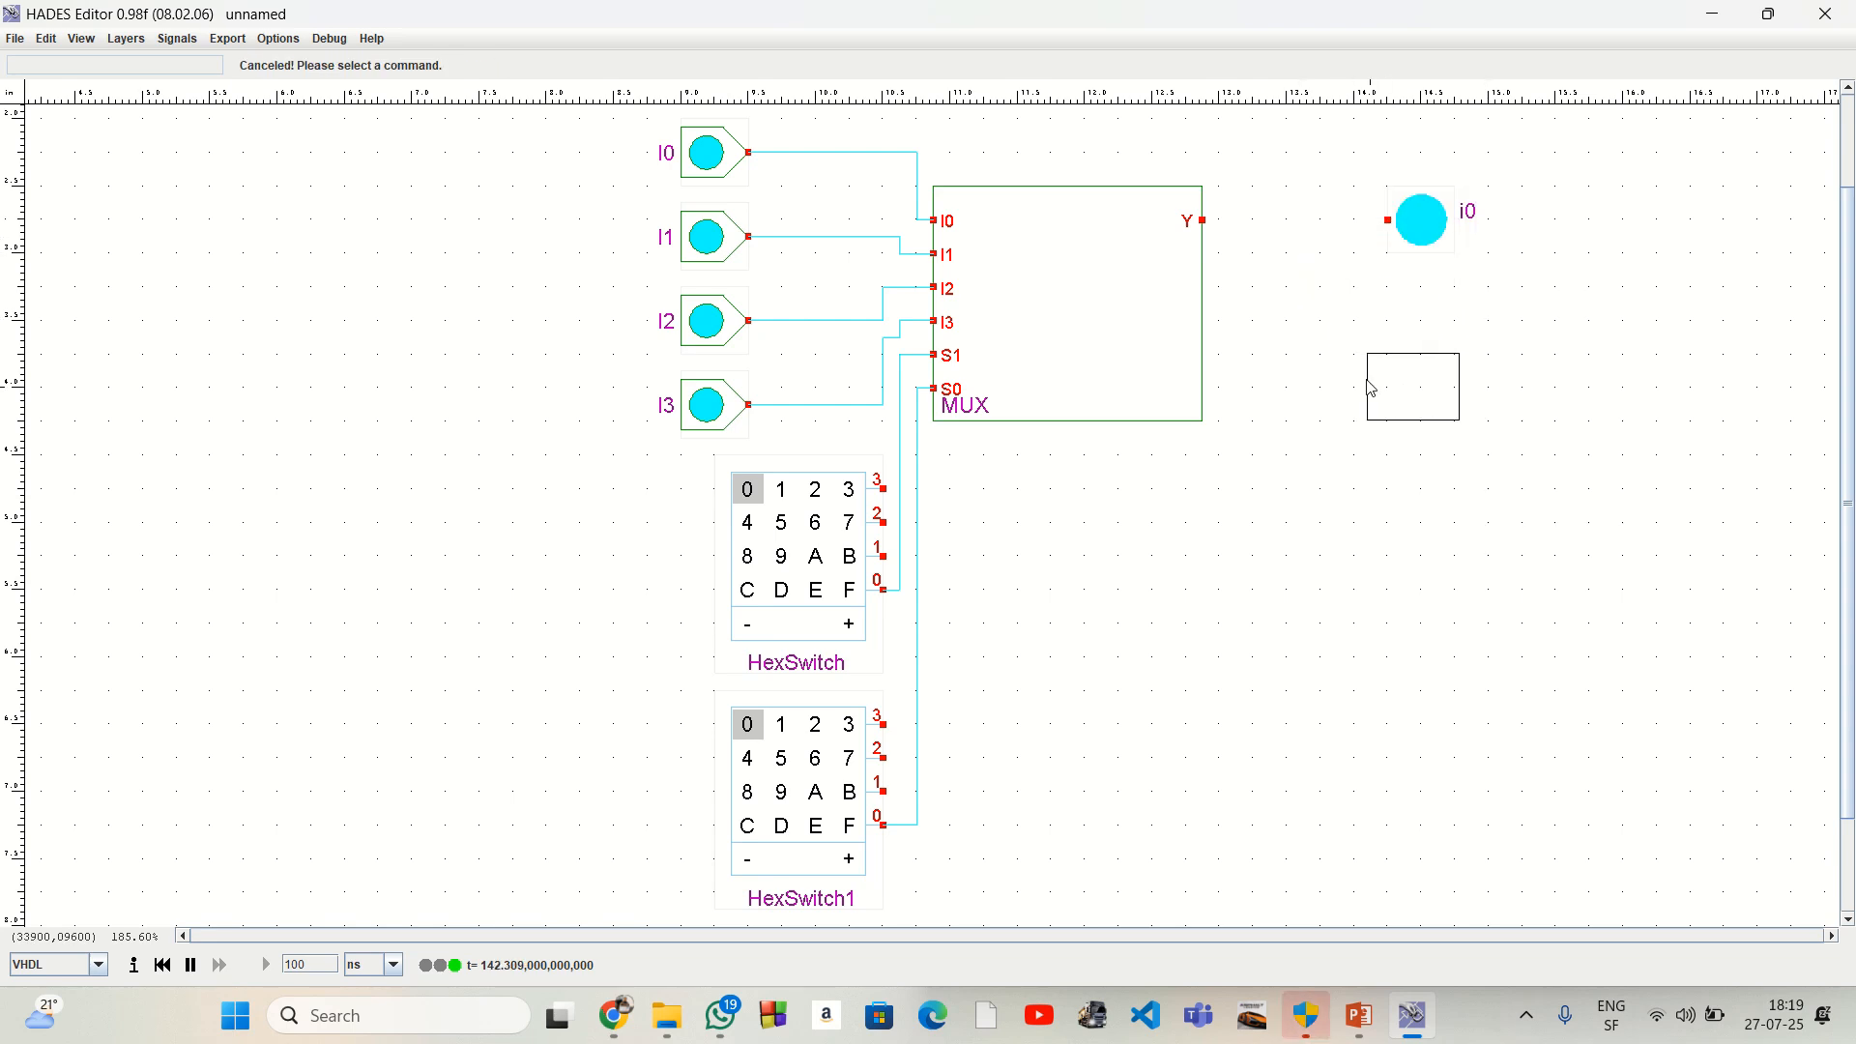
Step: Wire the MUX block's output Y to the LED and name the LED Y
left_click(1205, 221)
left_click(1389, 220)
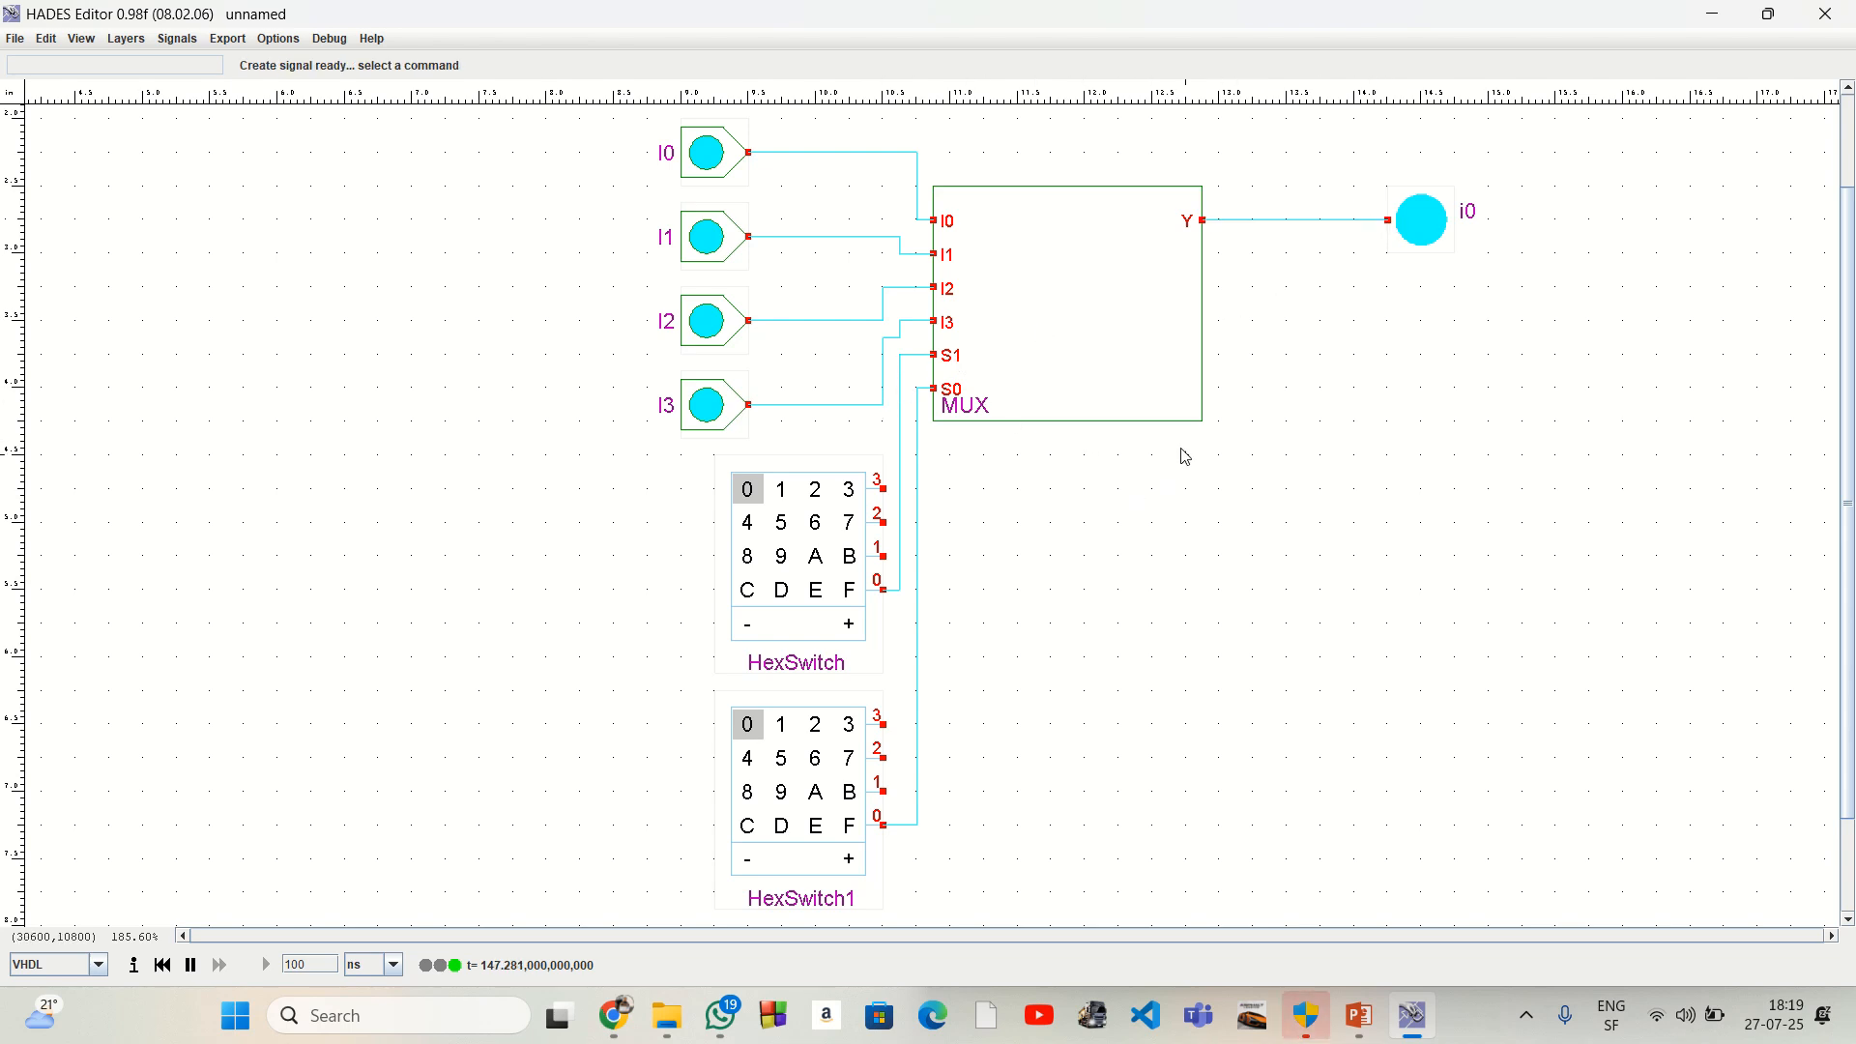
right_click(1432, 247)
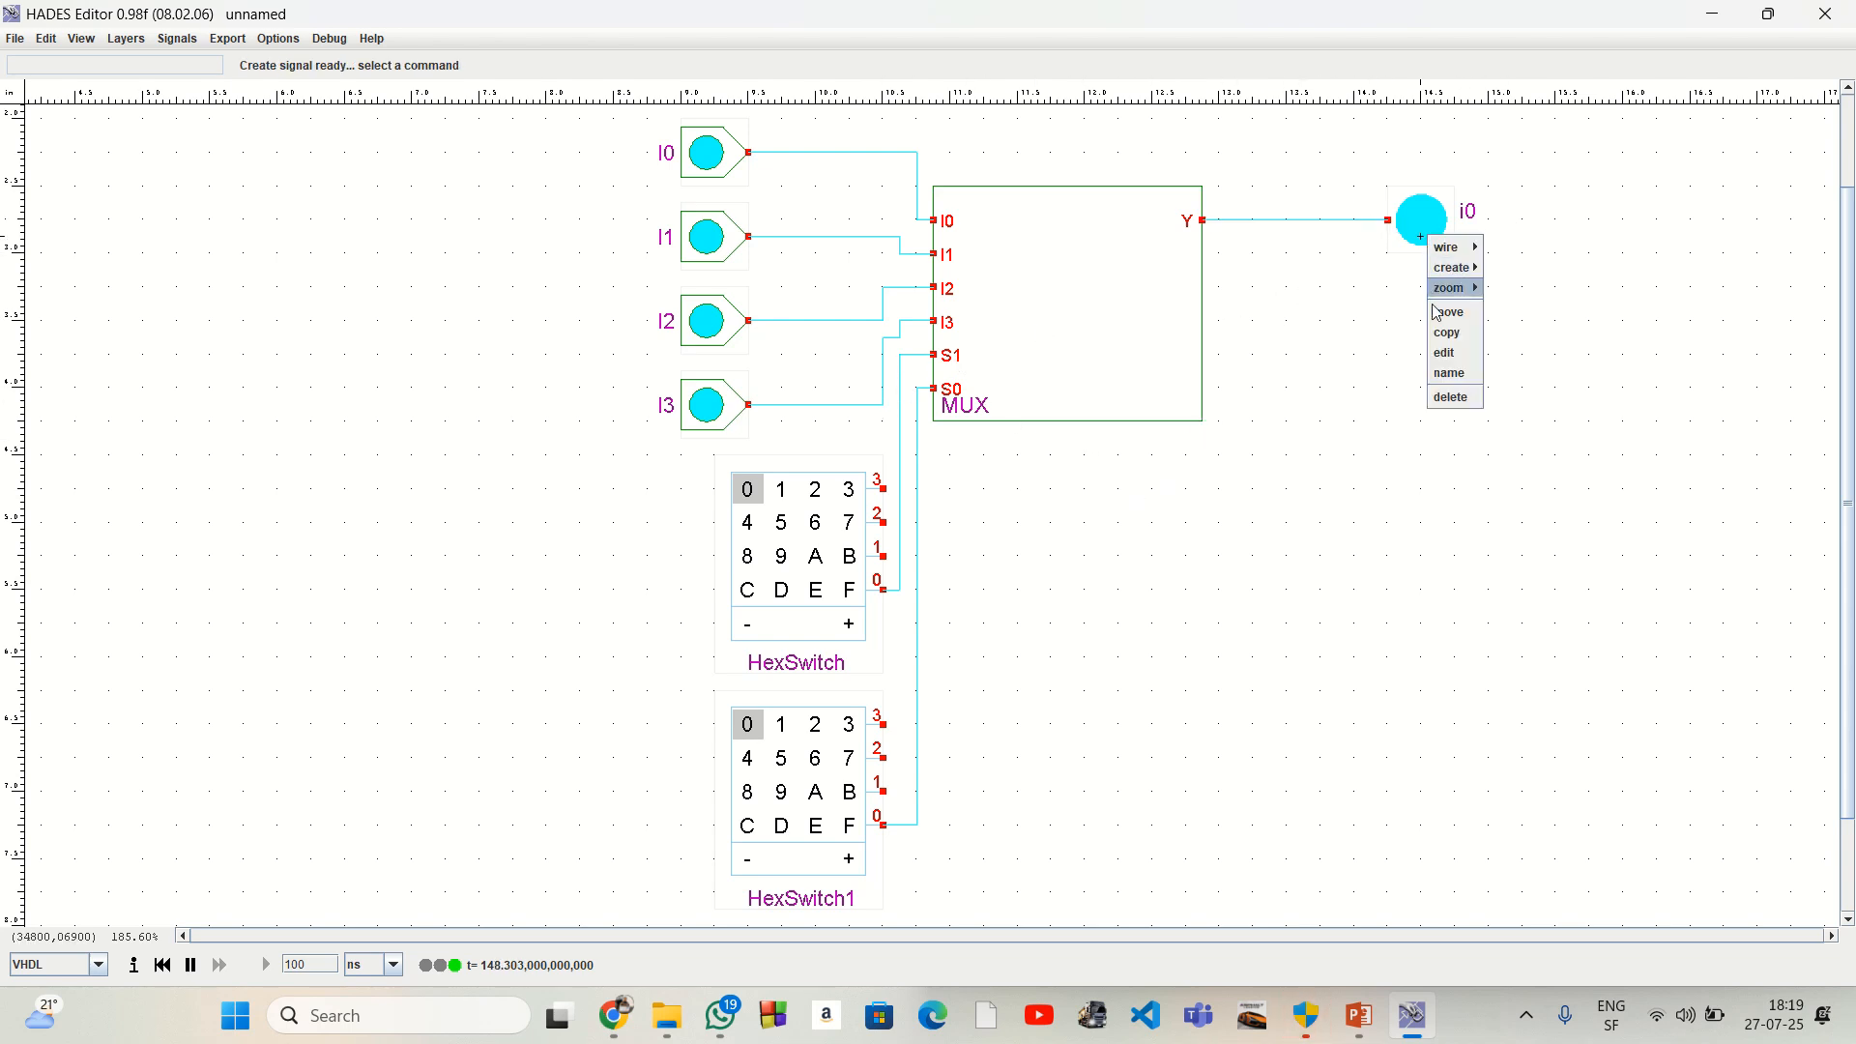
left_click(1456, 376)
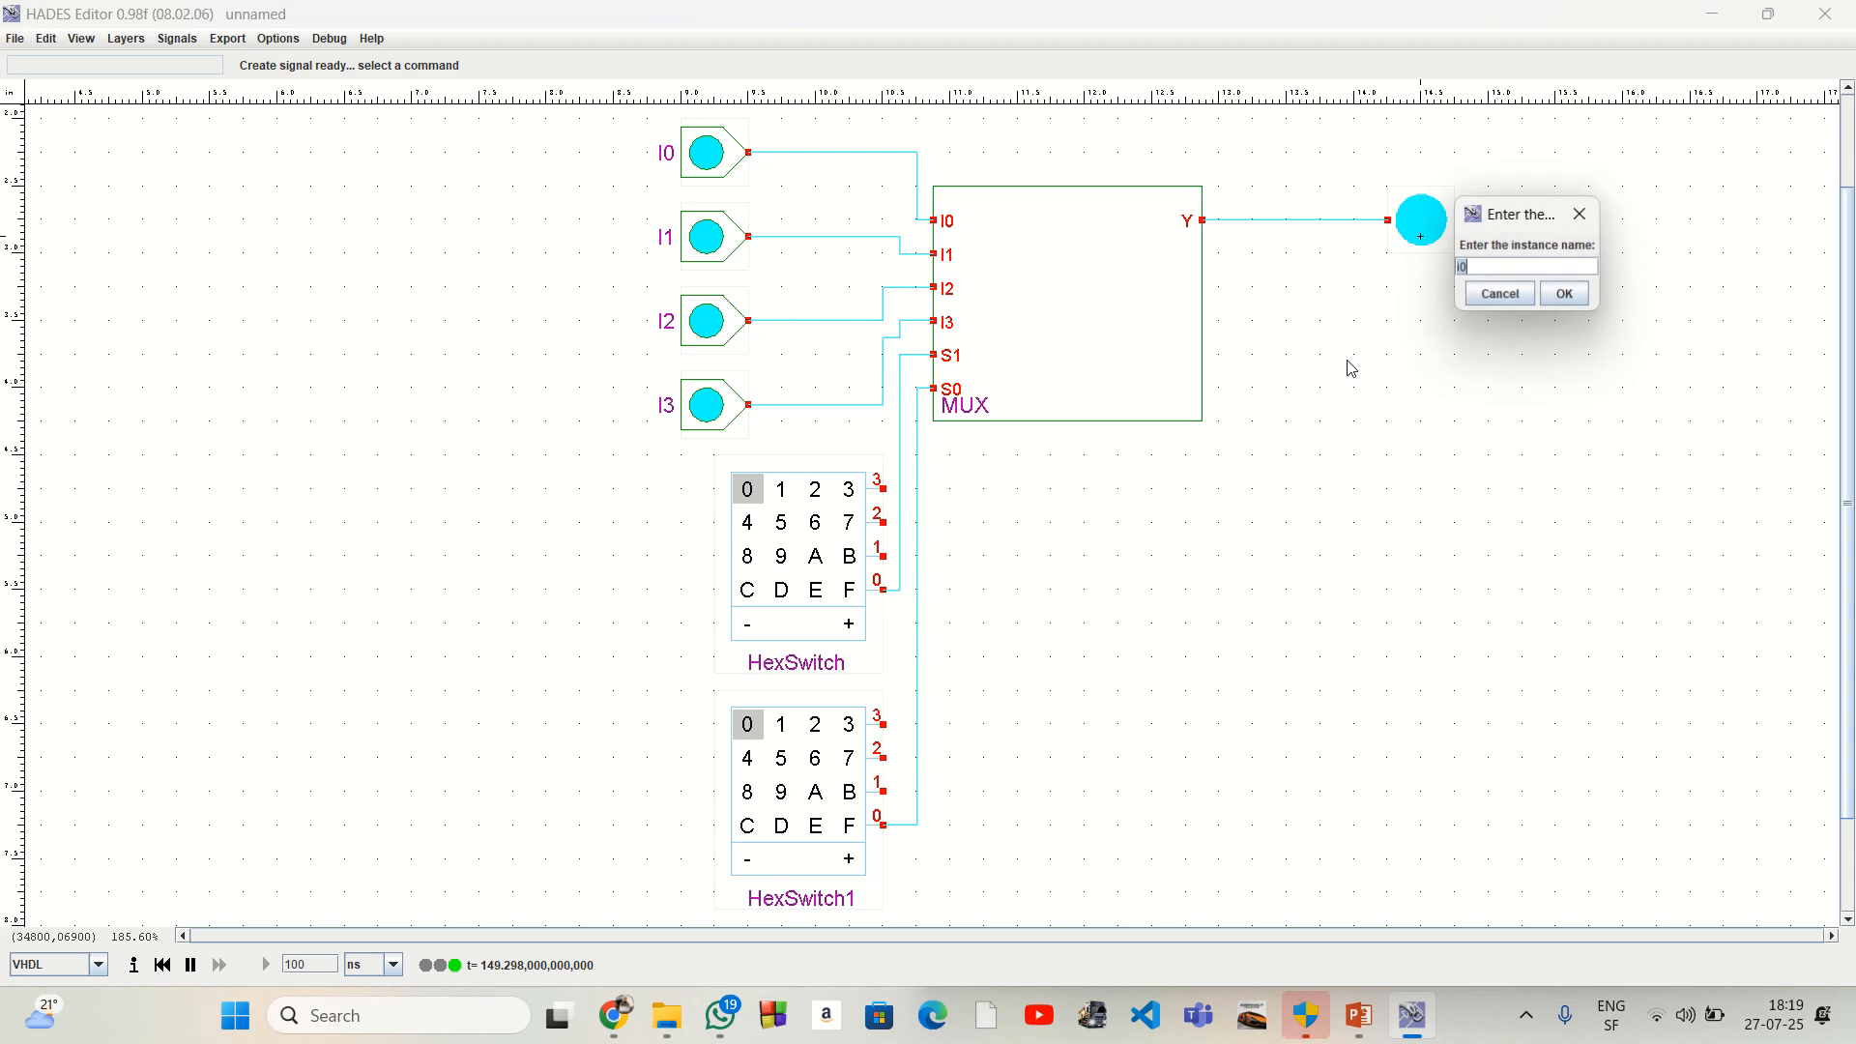
left_click(1566, 295)
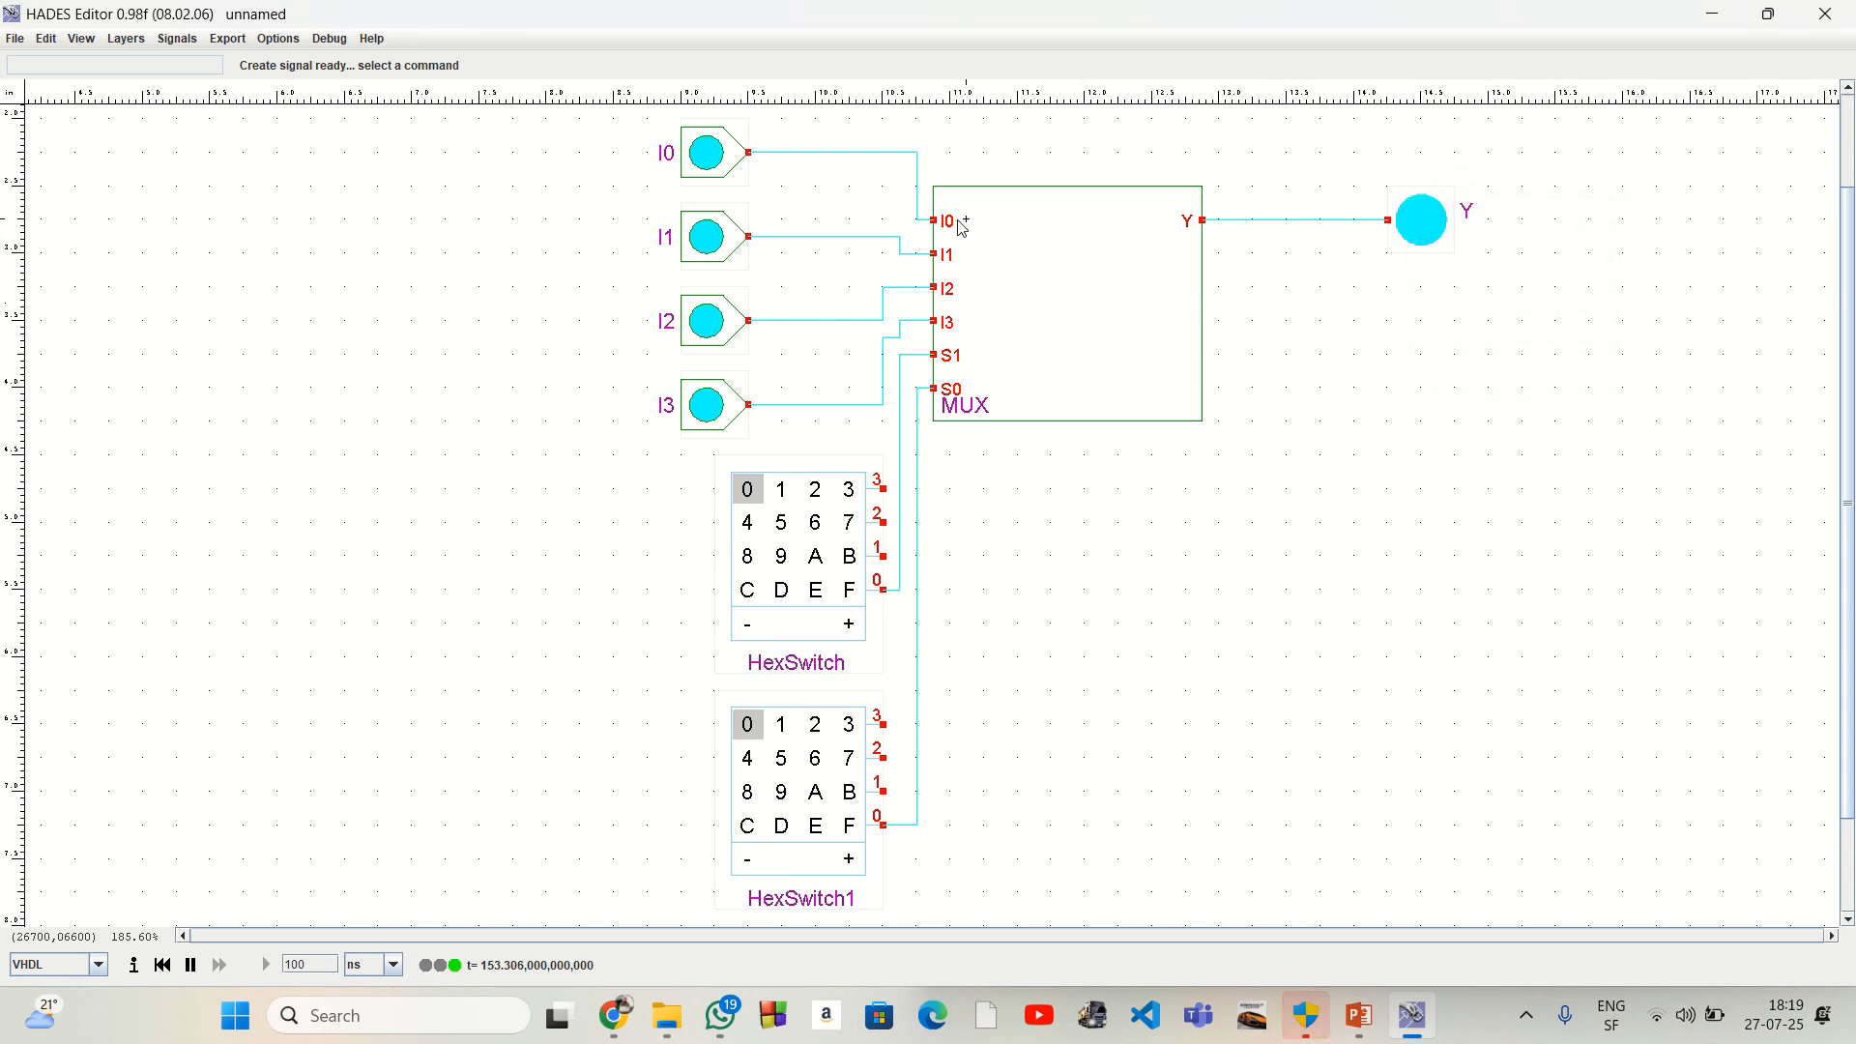
Step: Set the four input switches I0, I1, I2 and I3 to logic 0
left_click(709, 155)
left_click(708, 237)
left_click(708, 327)
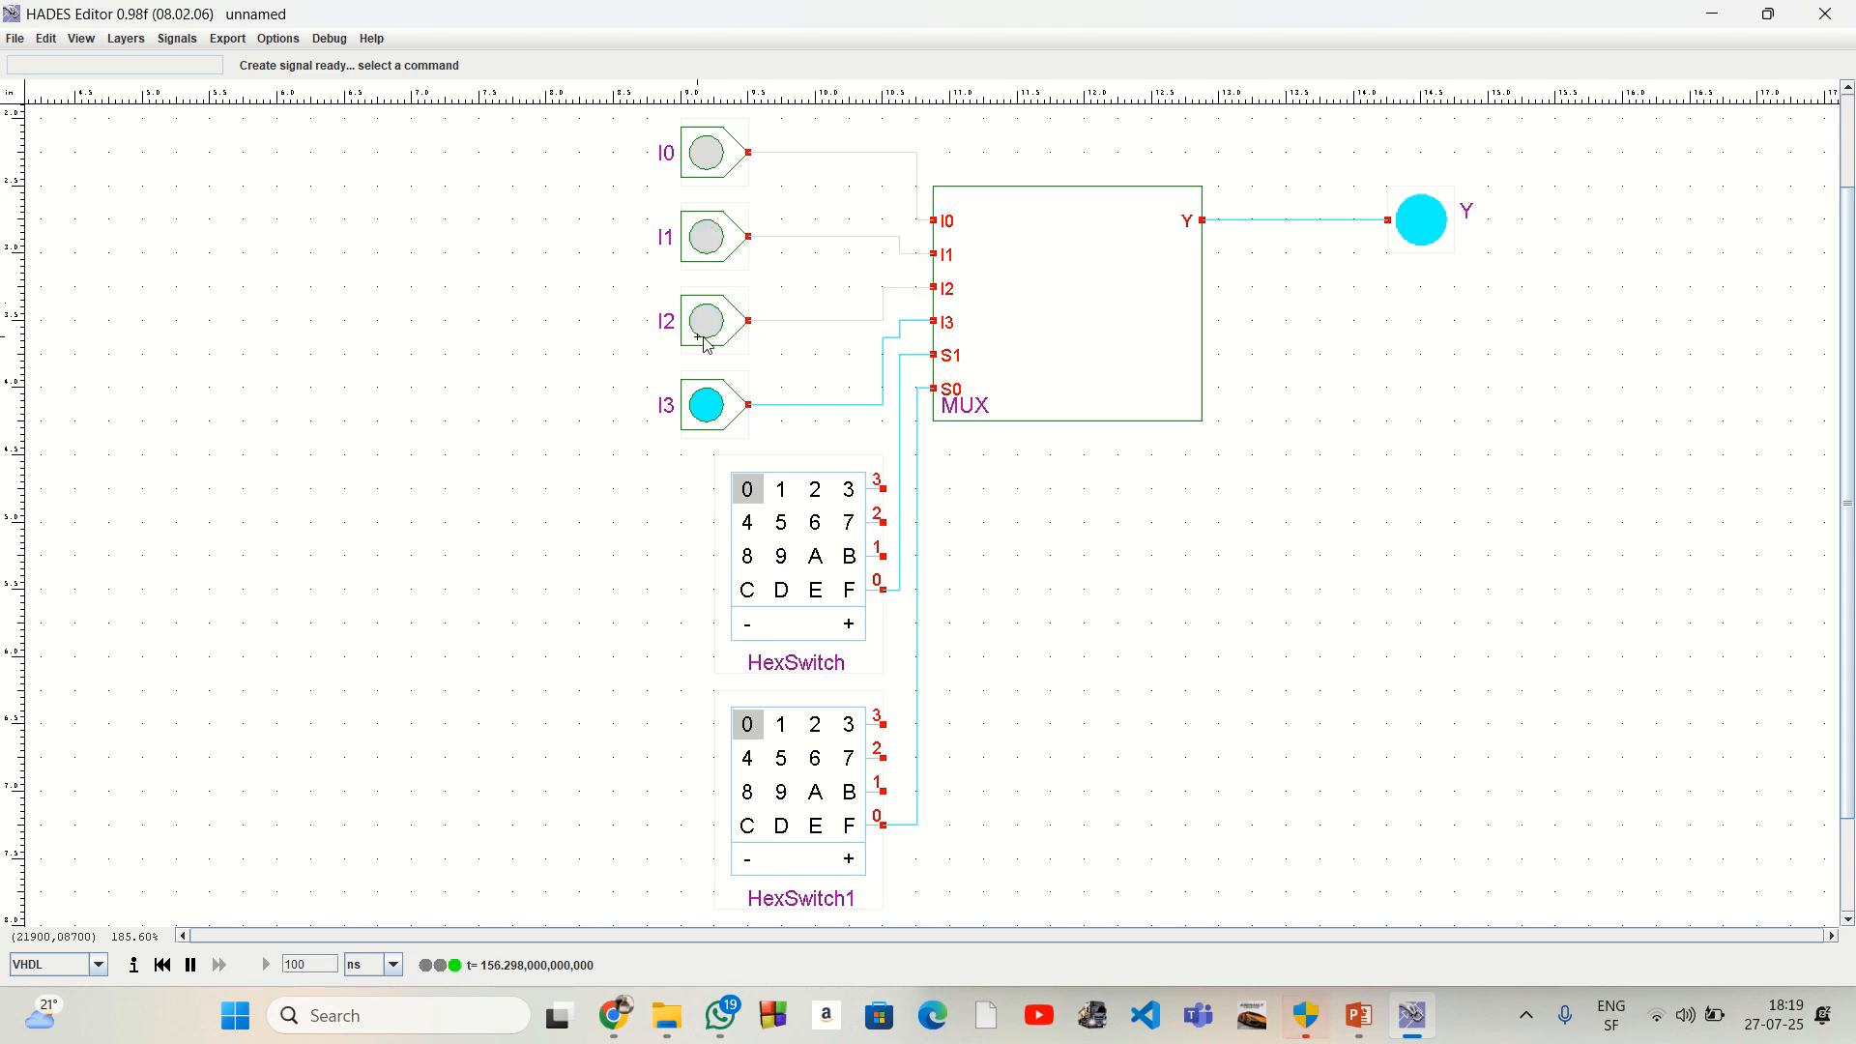
left_click(715, 410)
Step: Initialize both hex switches by switching each to 1 and back to 0, so S1 and S0 are driven low
left_click(781, 493)
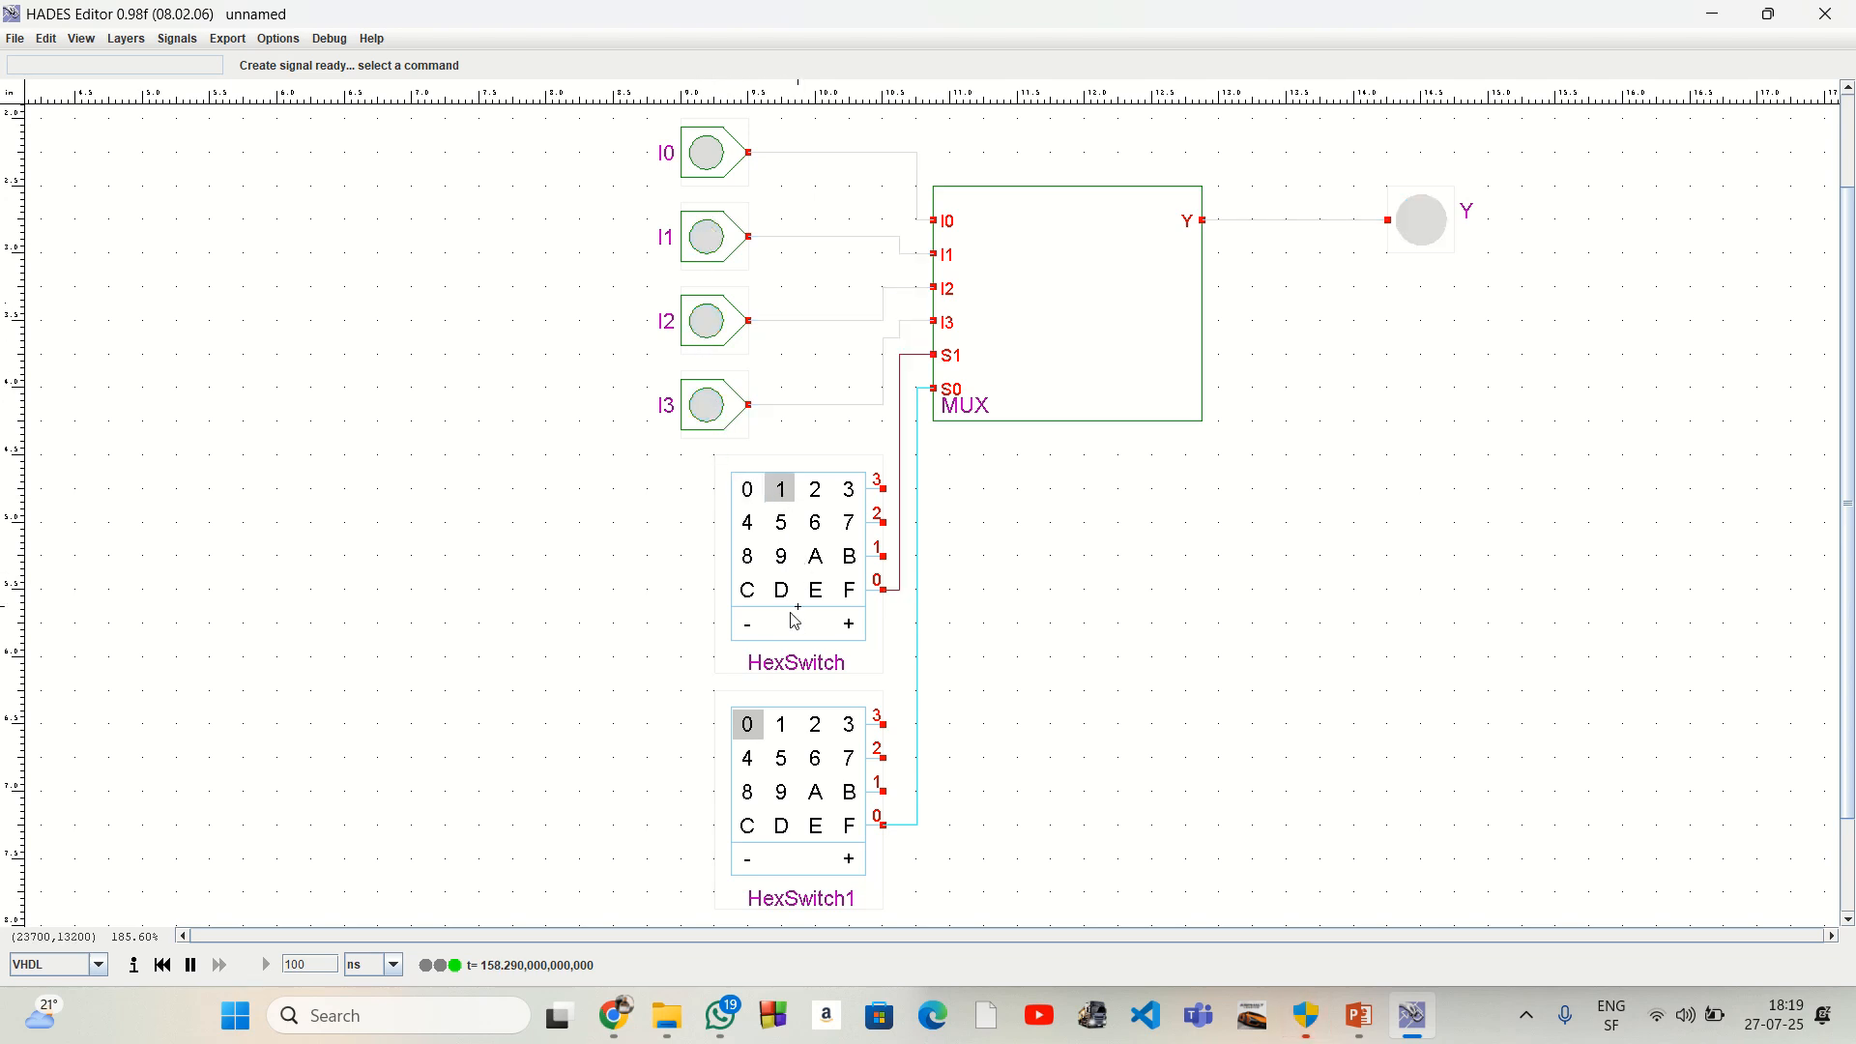
left_click(784, 740)
left_click(748, 725)
left_click(747, 490)
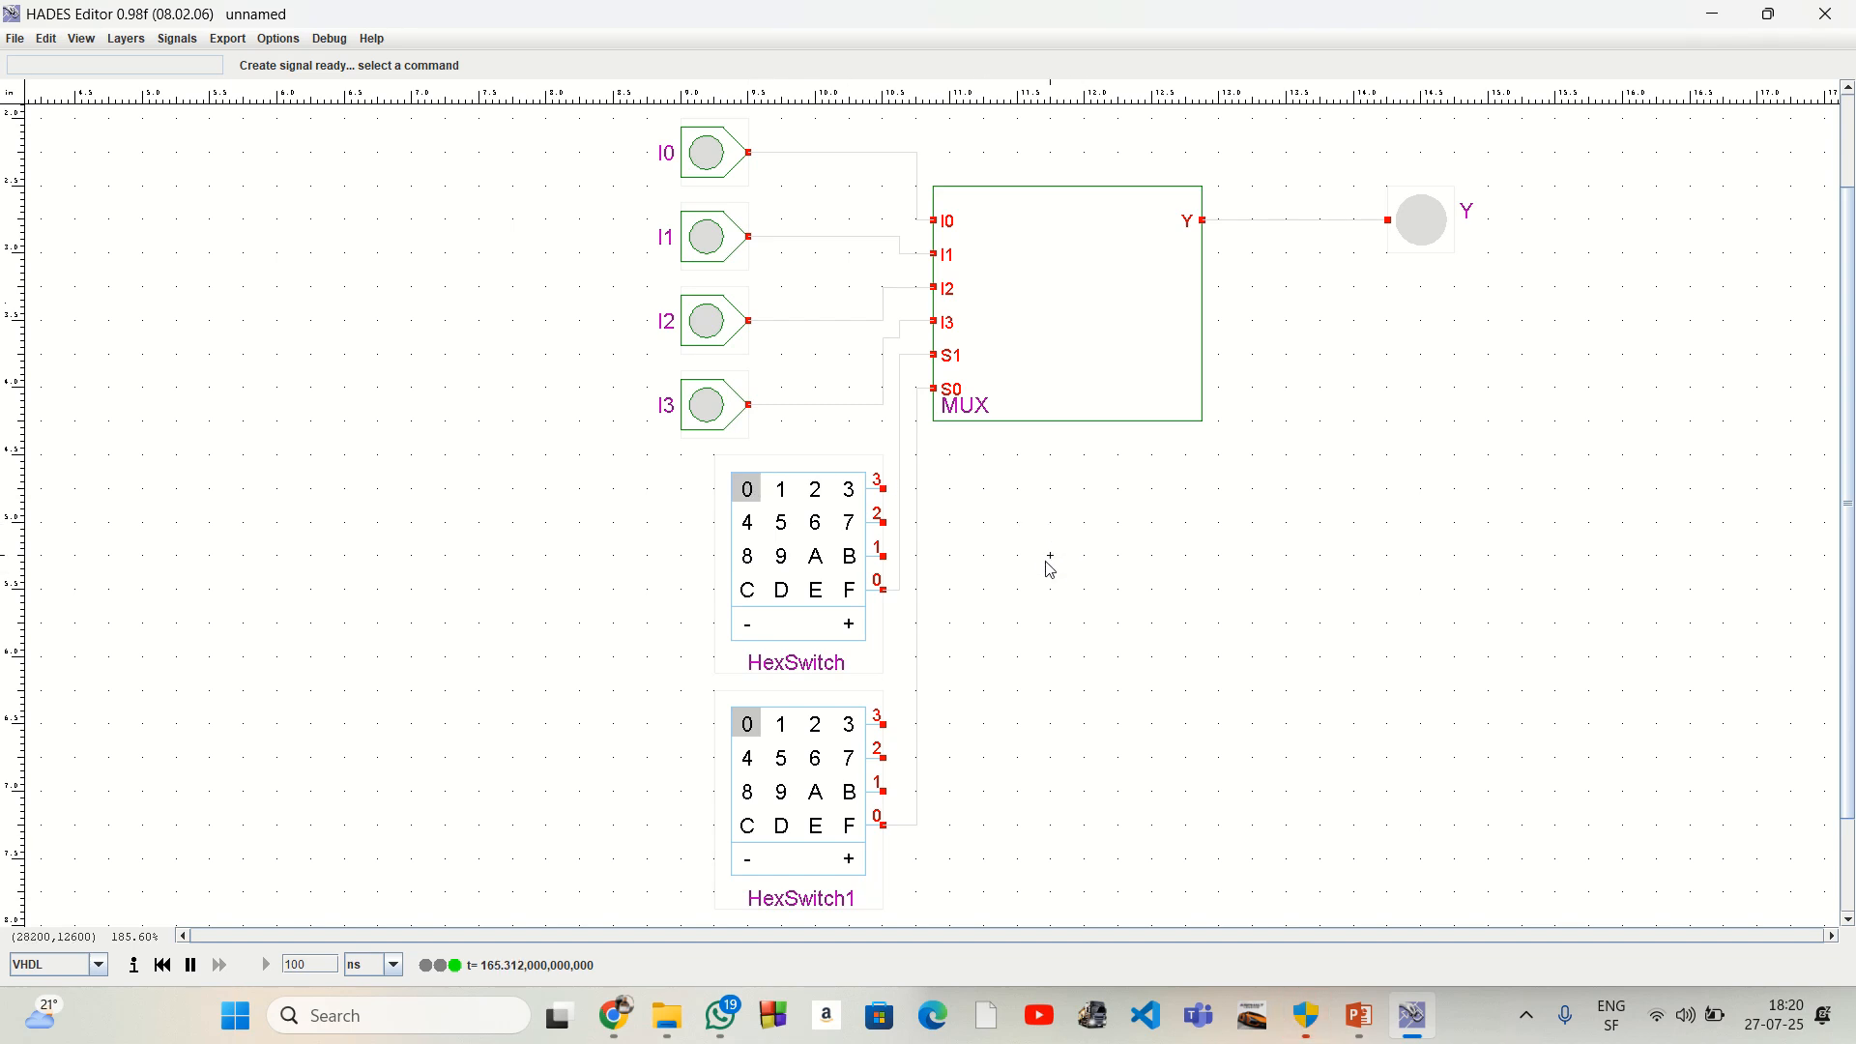
Step: Test selection of I2 by setting I2 to 1 and the upper hex switch to 1, plus inputs I0 and I3 to 1
left_click(716, 326)
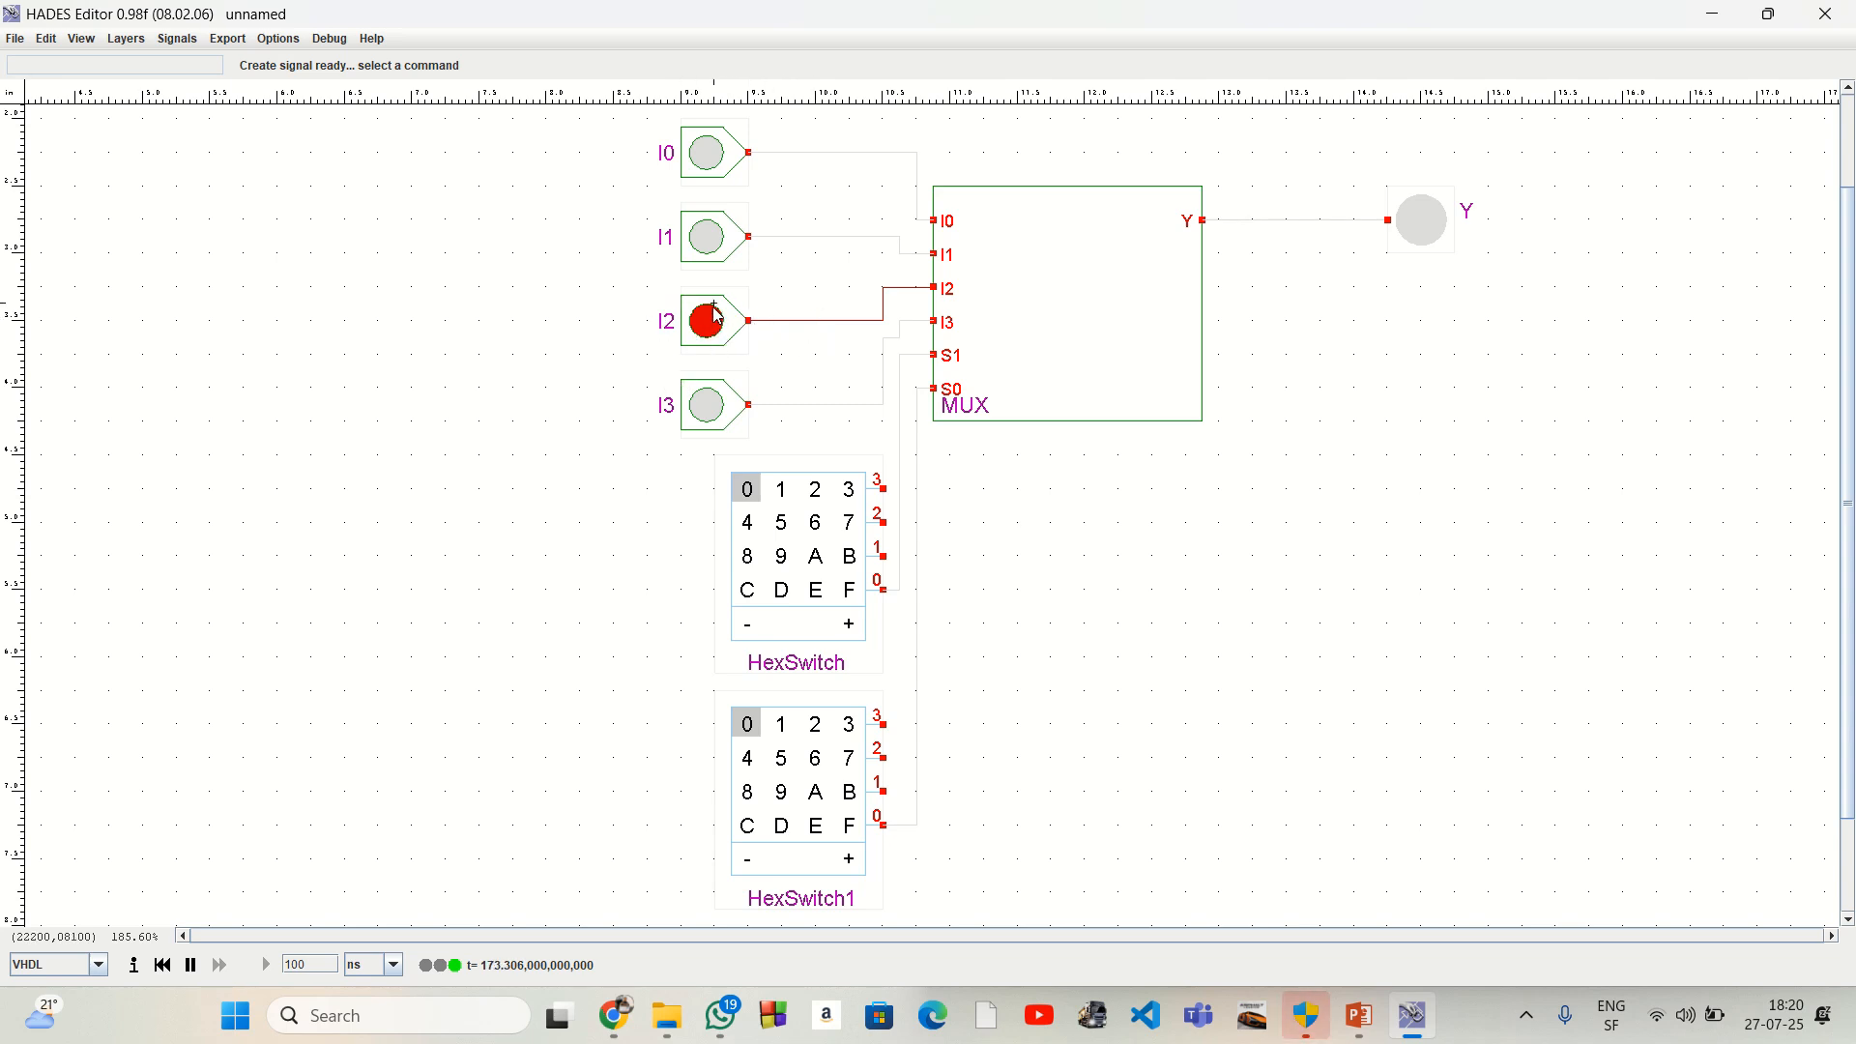
left_click(782, 496)
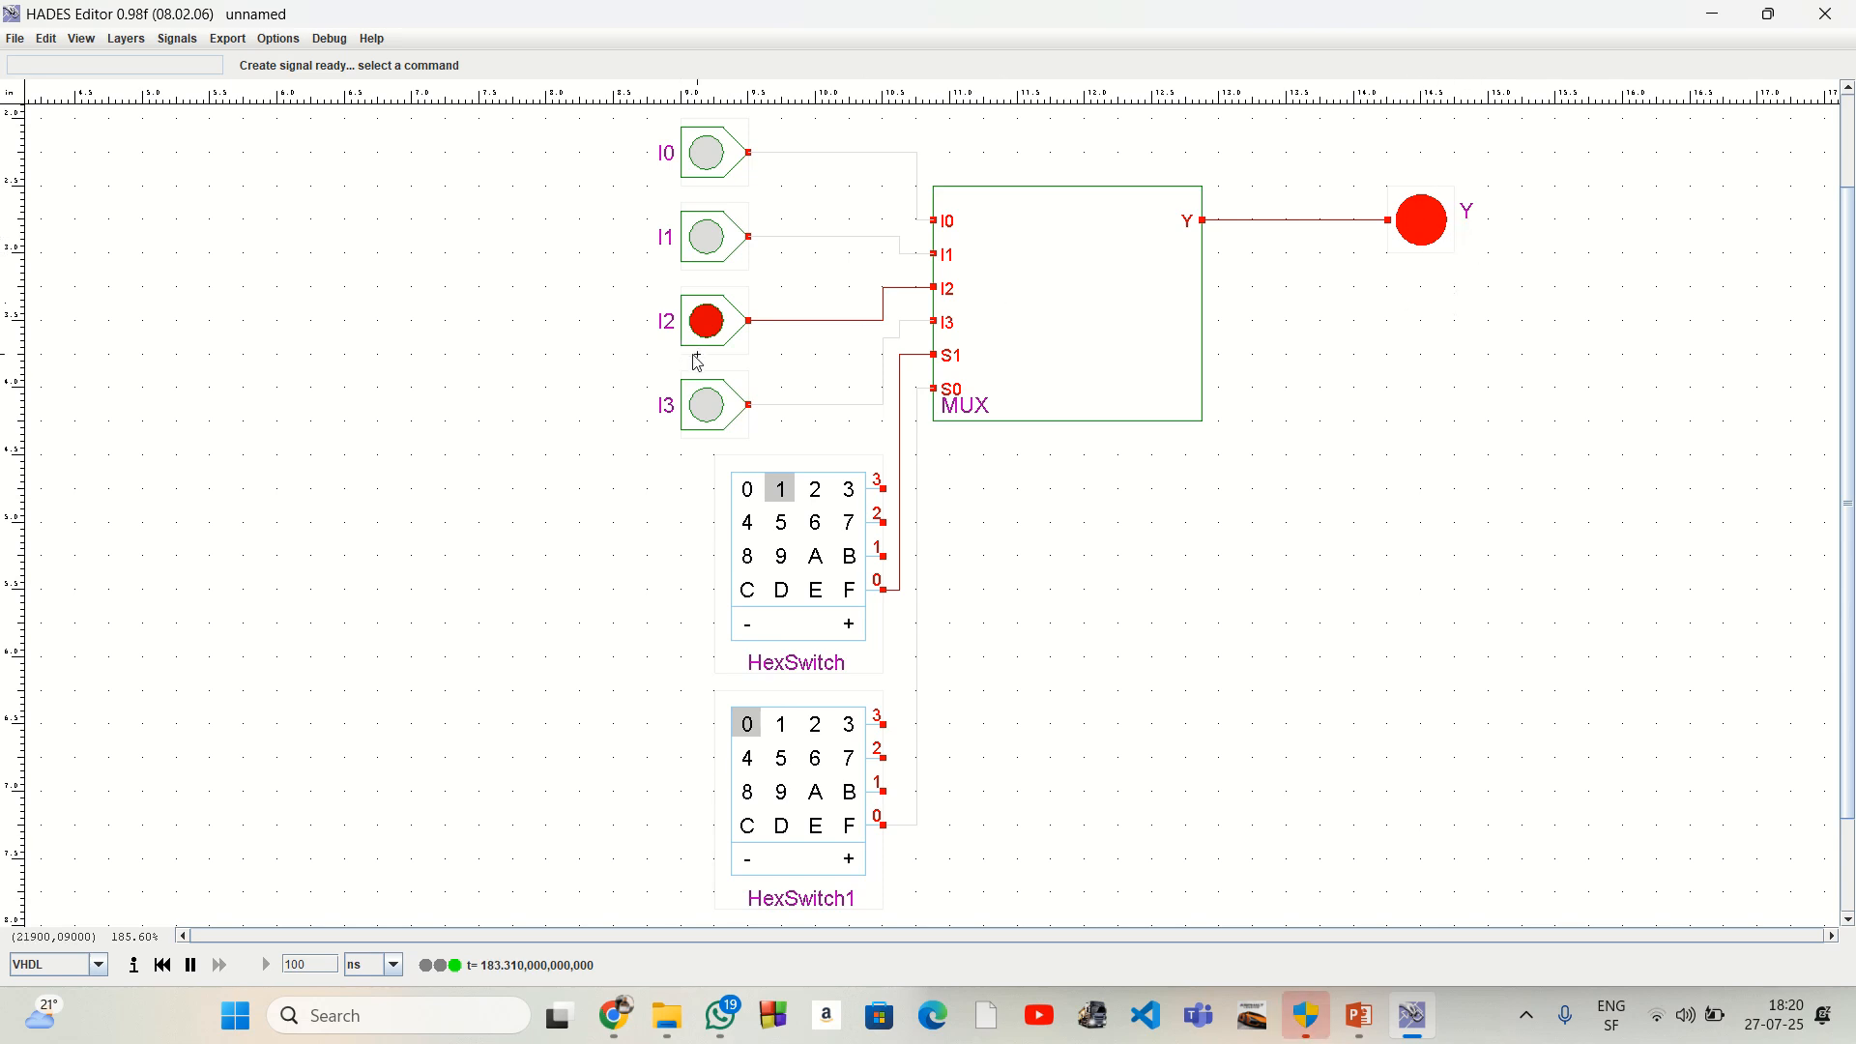
left_click(713, 160)
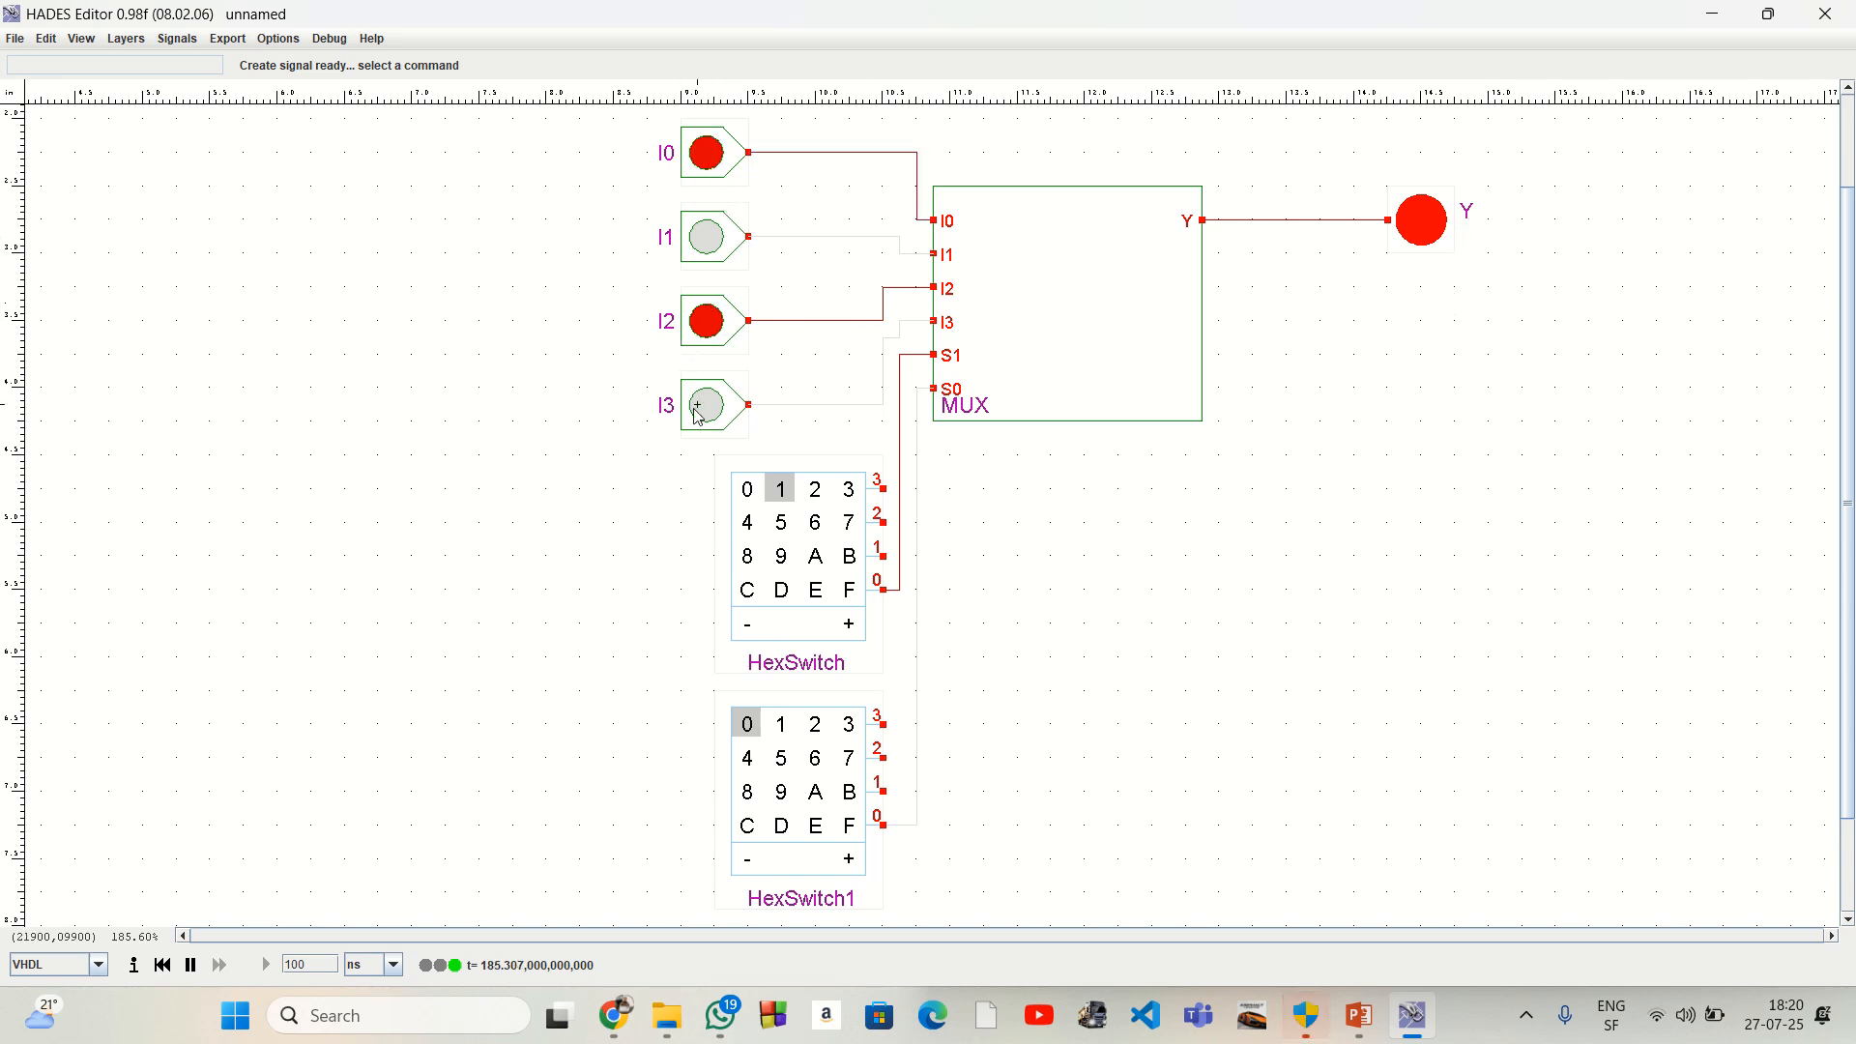
left_click(706, 408)
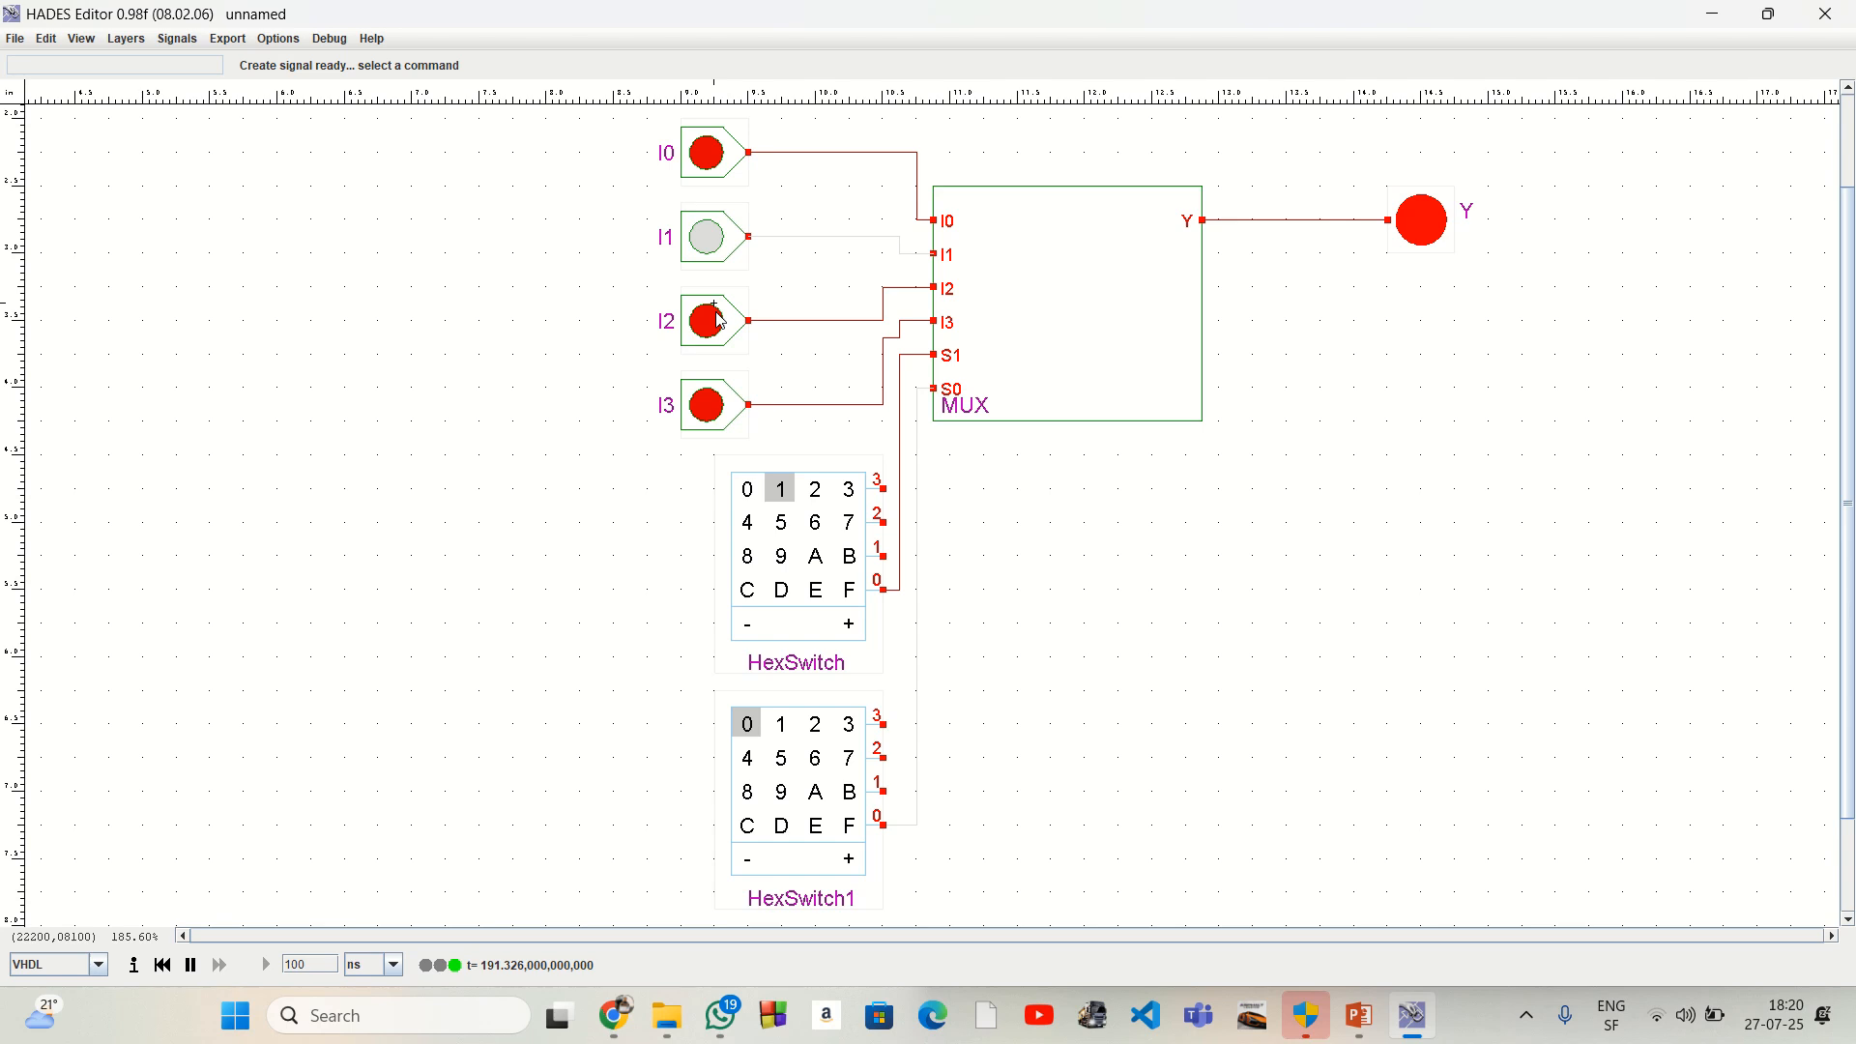
Step: Select input I1 by setting the upper hex switch to 0 and the lower hex switch to 1
left_click(750, 491)
left_click(783, 725)
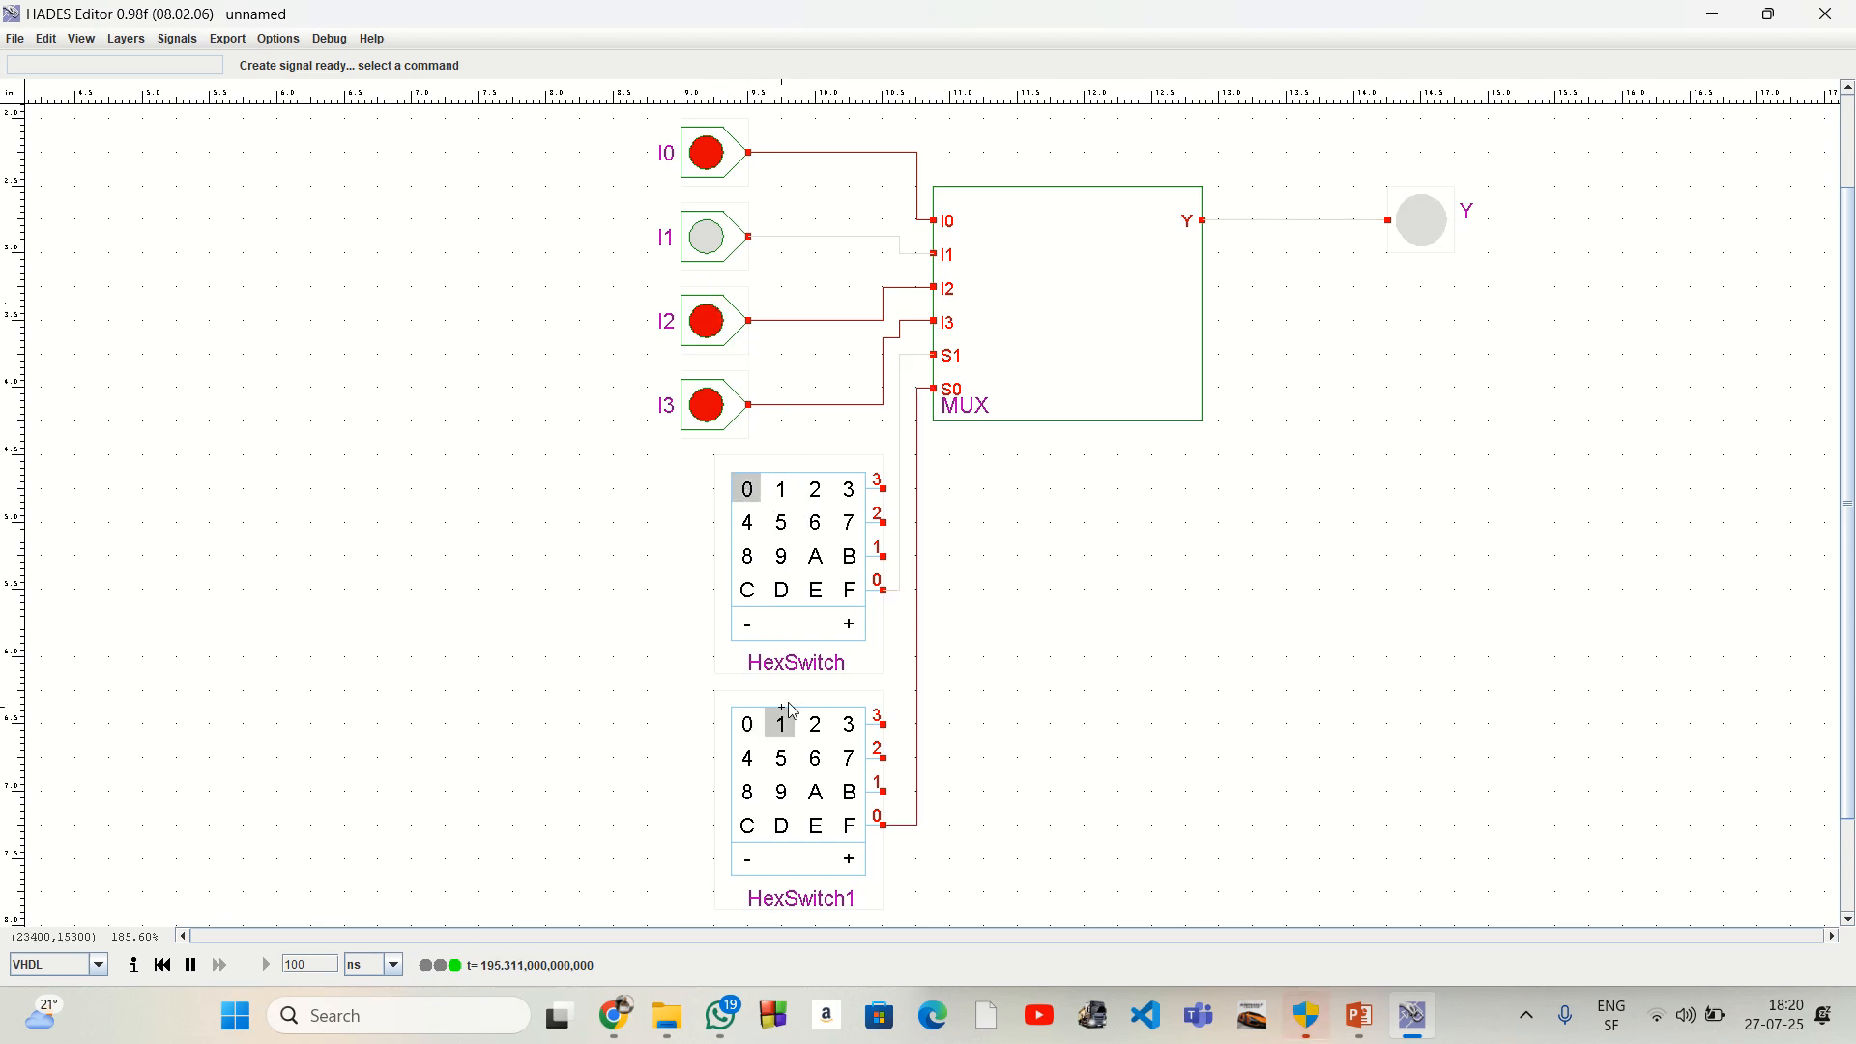